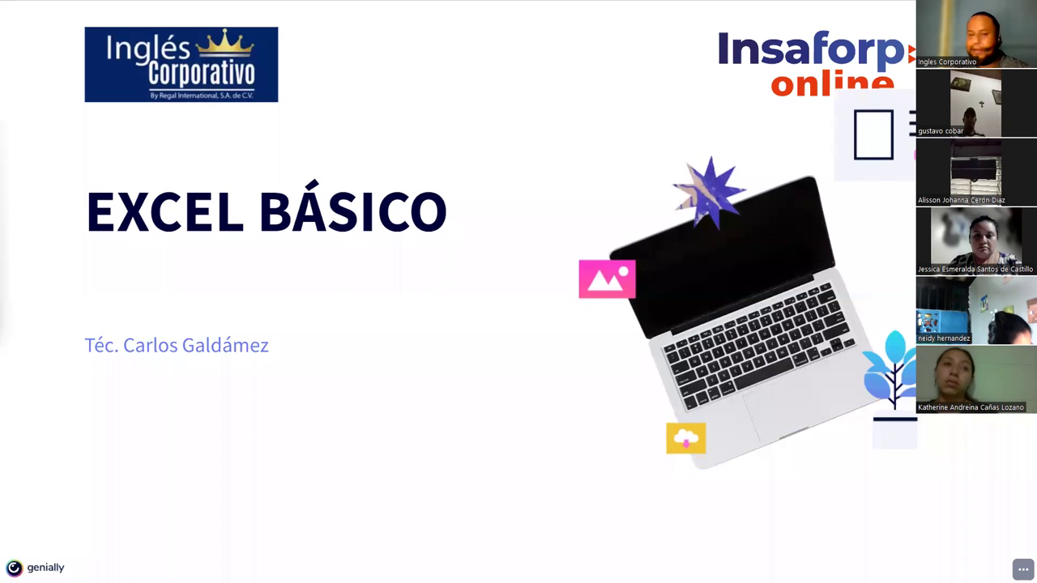
- Advance from the EXCEL BÁSICO title slide to the Test Emocional grid of facial-expression photos
key("Right")
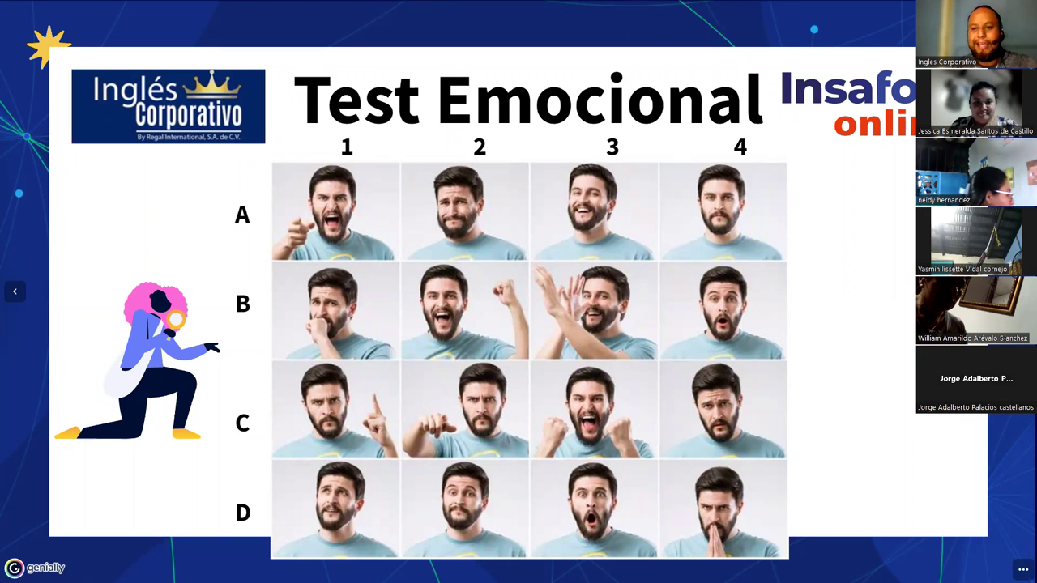
- Show slide 07, 'Objetivo de la Sesión', on absolute and relative references
key("Right")
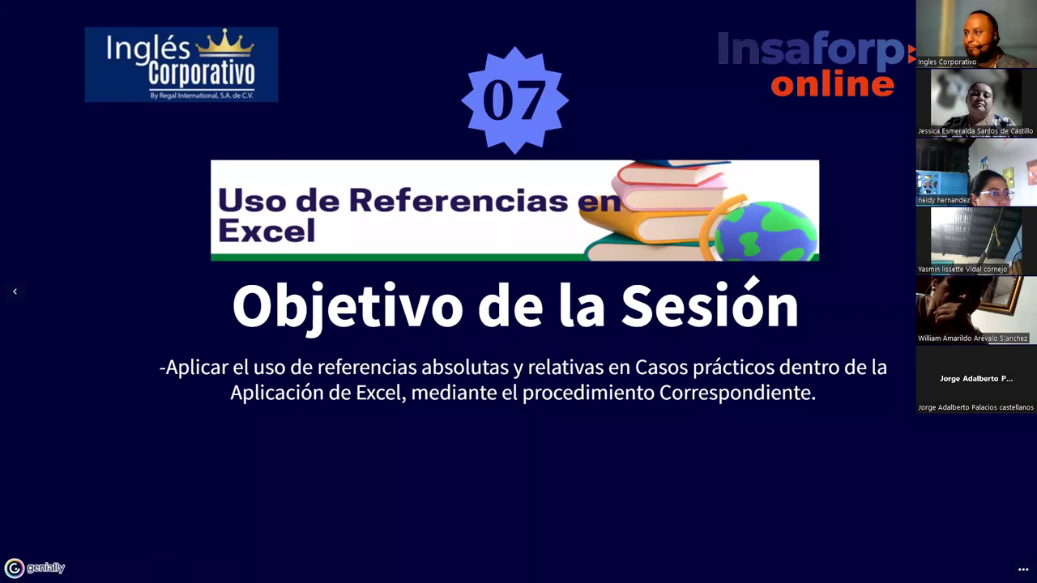
- Advance through Introducción to the REFERENCIAS slide with =B5*C5 in cell D5
key("Right")
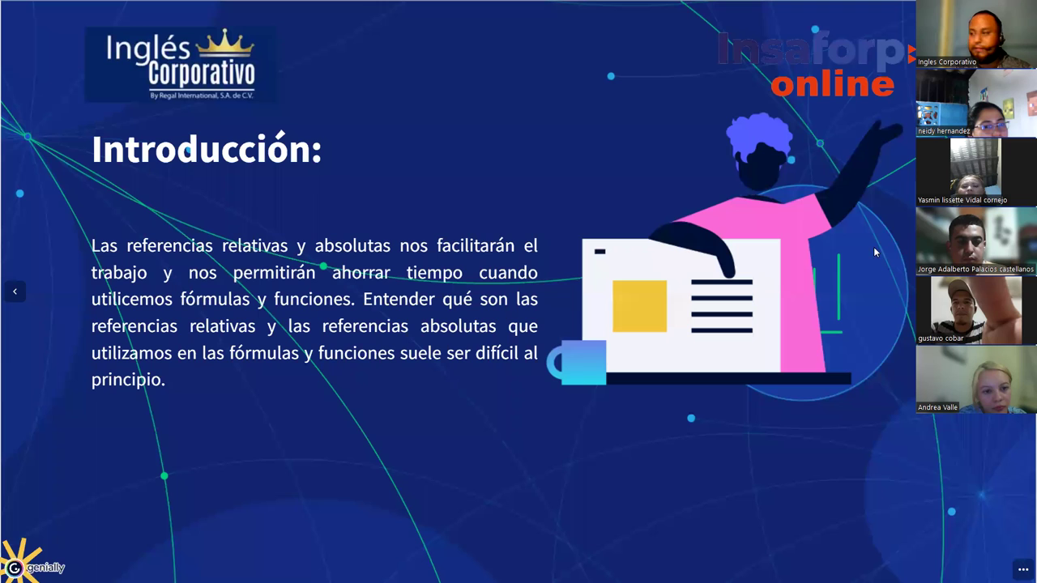
key("Right")
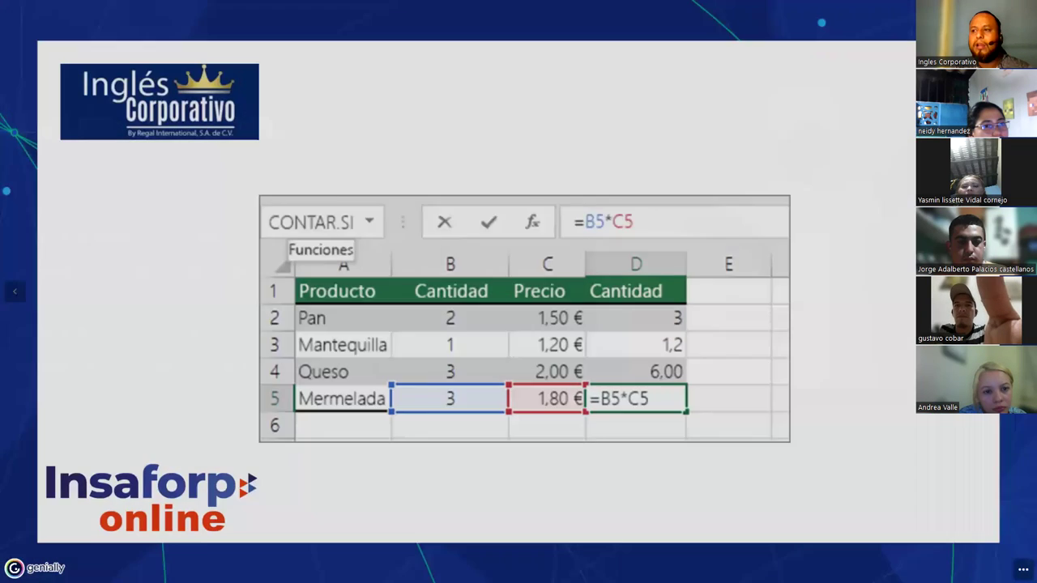
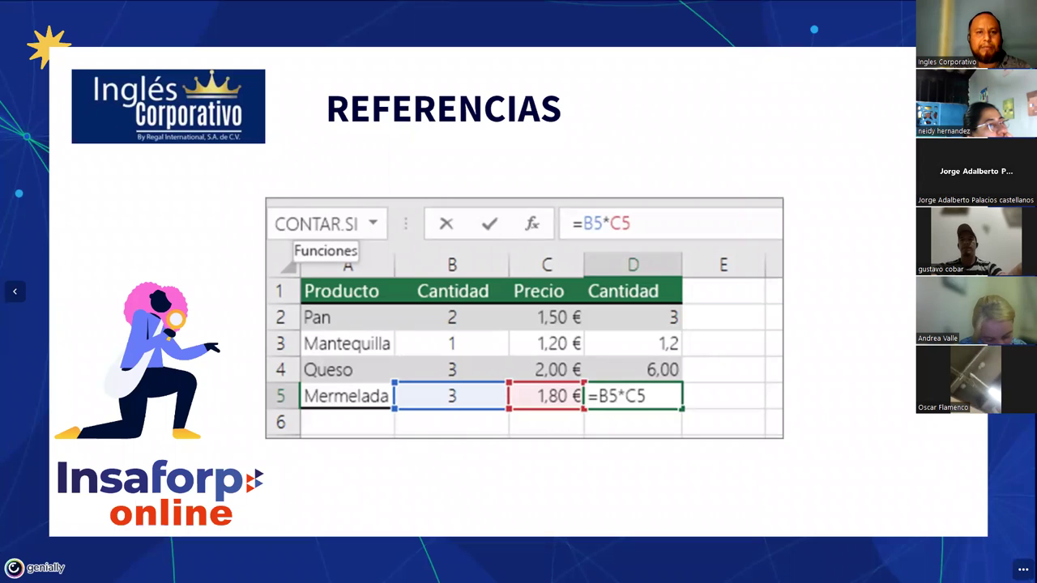
- Draw two arrows at the =B5*C5 formula in D5, then advance to REFERENCIAS RELATIVAS
left_click_drag(807, 234, 601, 376)
left_click_drag(942, 509, 642, 407)
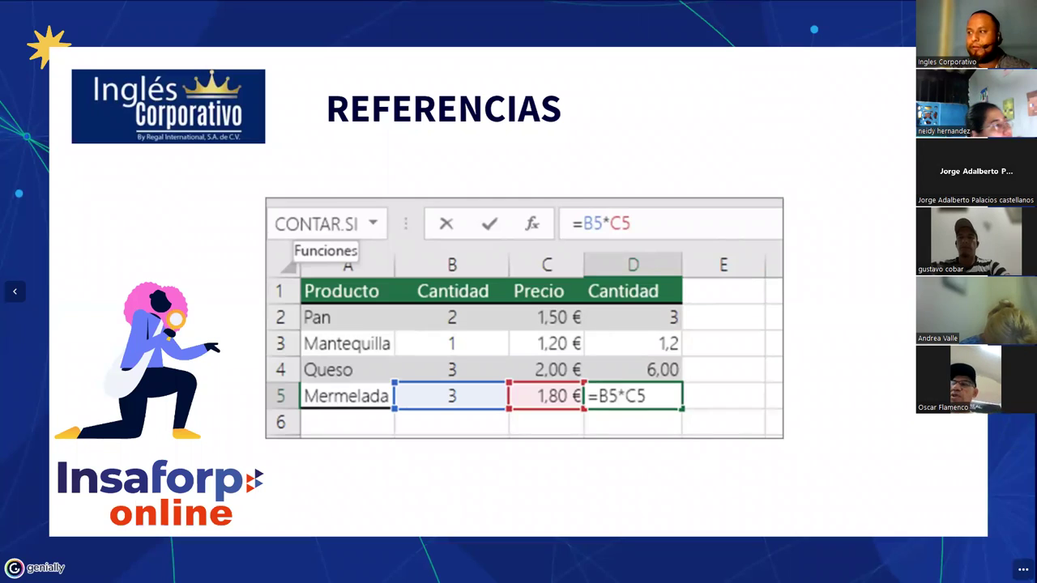
key("Right")
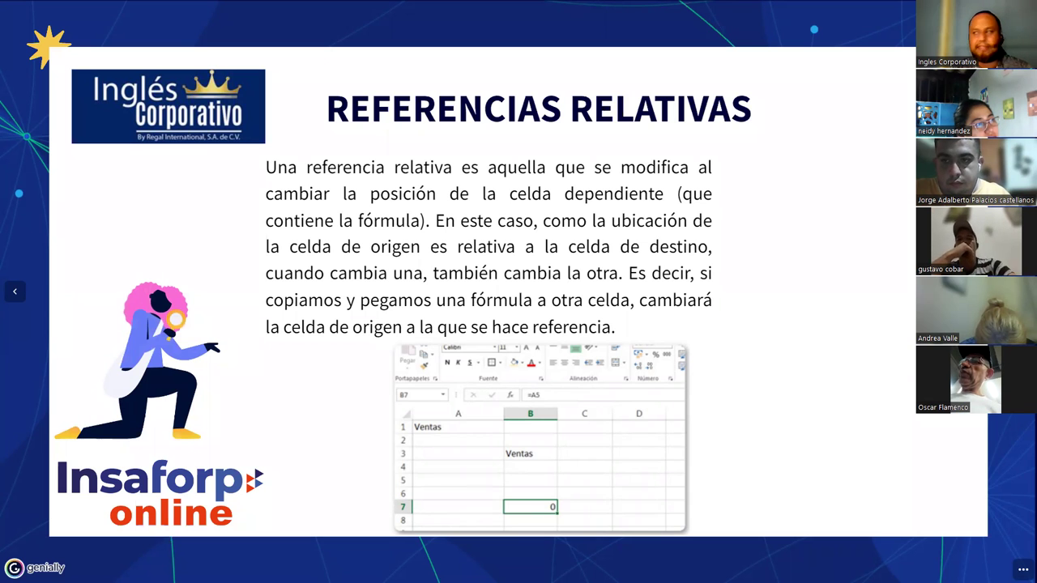
- Advance to the REFERENCIAS ABSOLUTAS and Ejercicio slides and highlight 'Ejercicio 07'
key("Right")
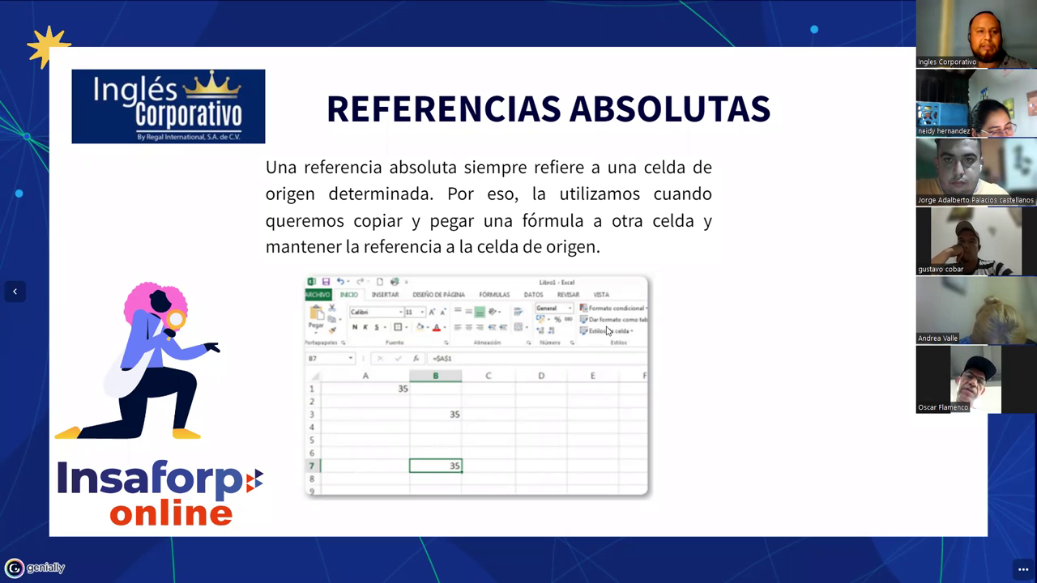
key("Right")
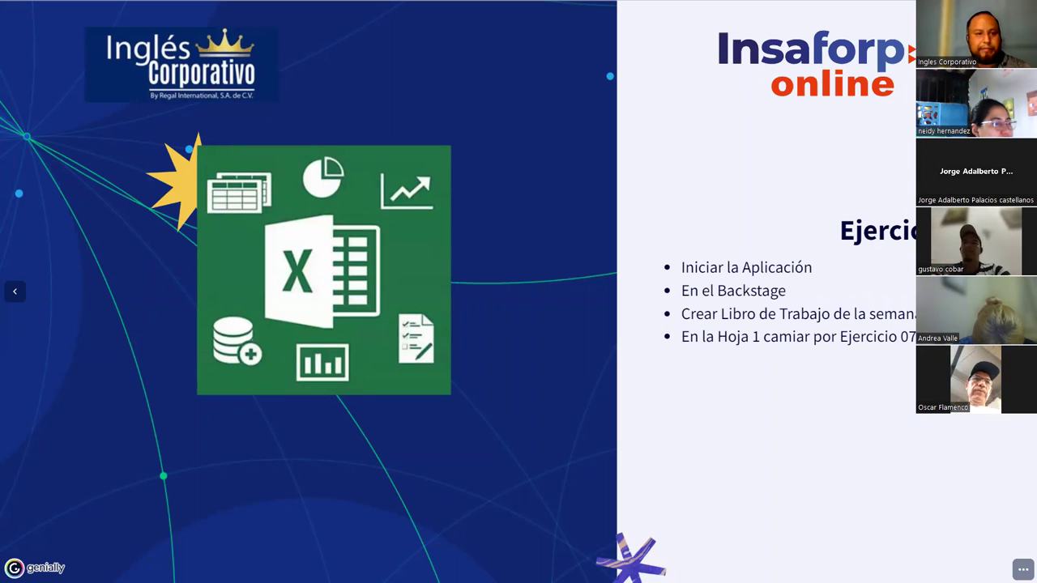
left_click_drag(839, 339, 915, 346)
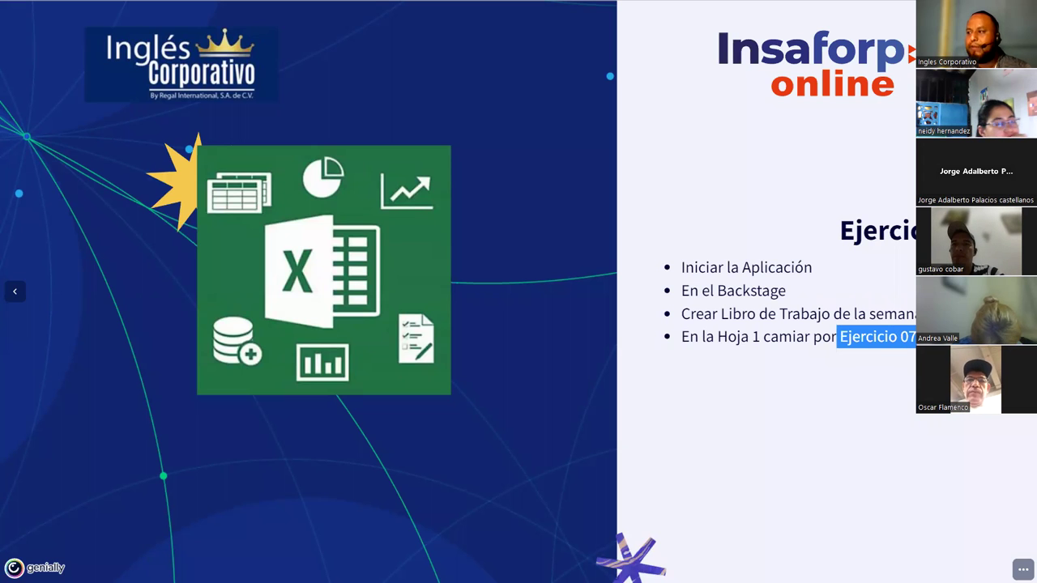
- Preview the pages 38-41 exercise slide, step back, and switch to the Excel Semana2 workbook
key("Right")
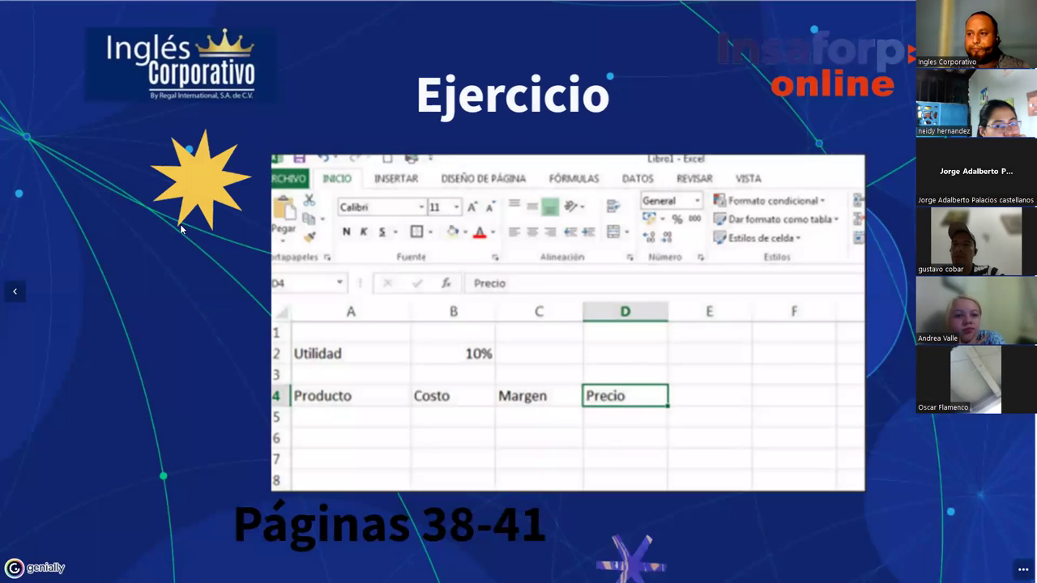
left_click(14, 300)
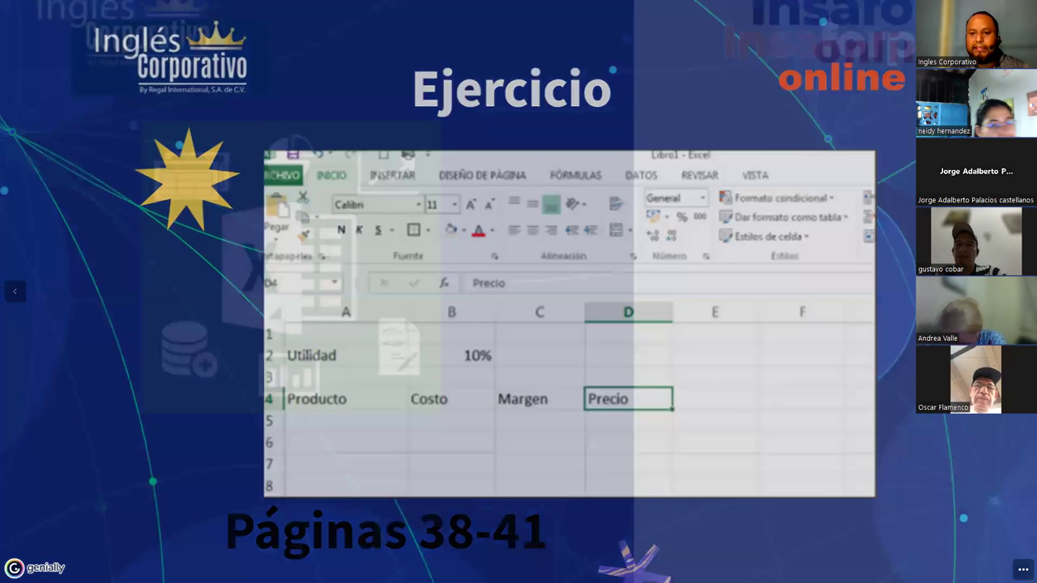
key("alt+Tab")
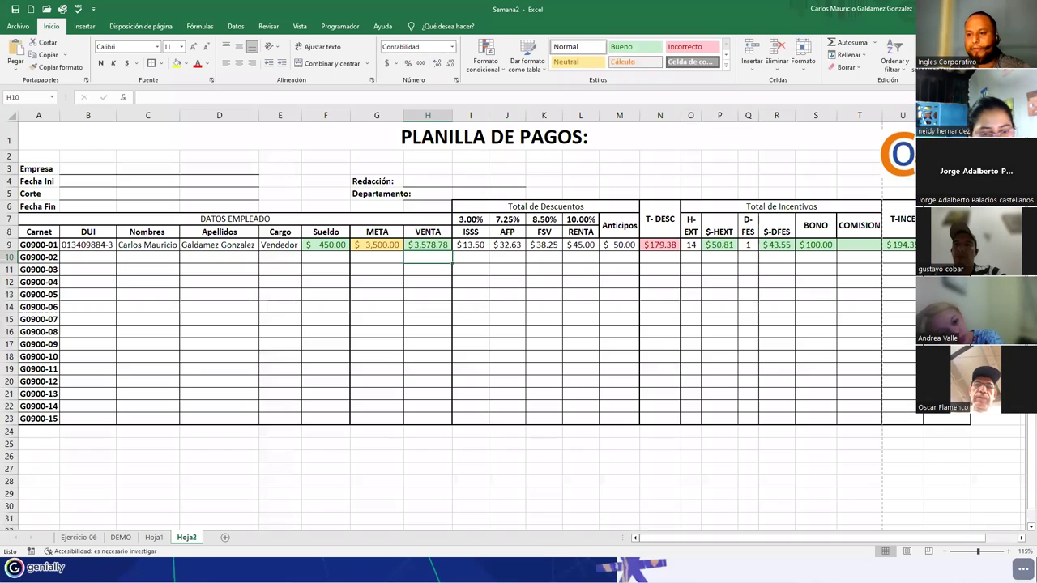
- Add a blank Hoja3 sheet and return to the Hoja2 payroll sheet
left_click(248, 537)
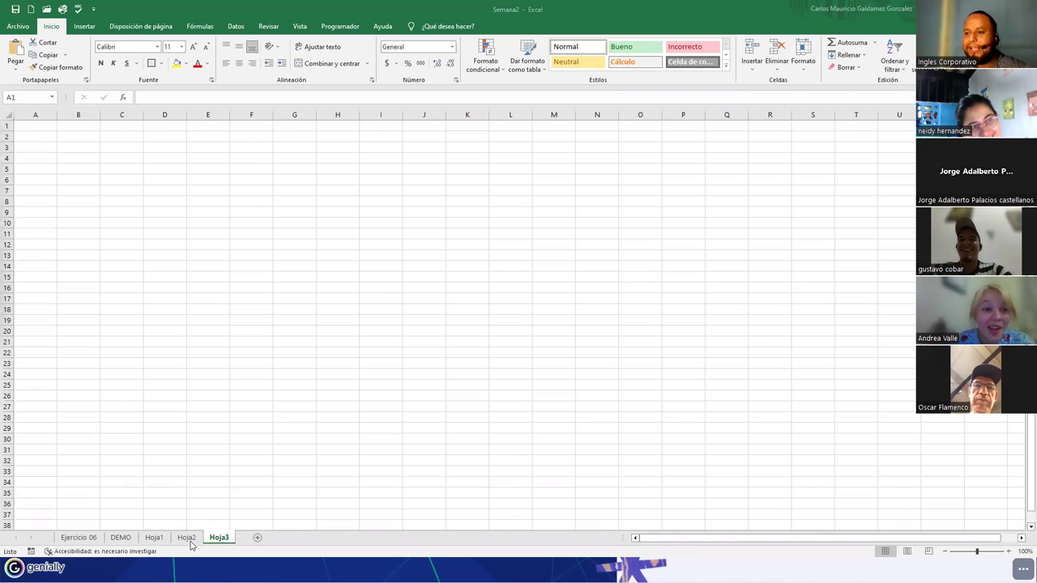
left_click(192, 546)
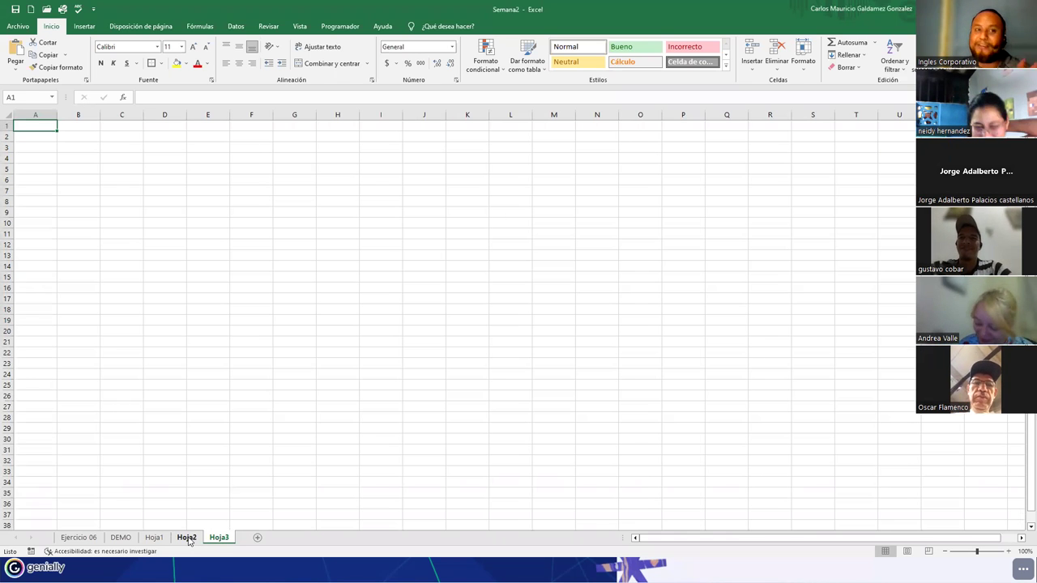
left_click(186, 537)
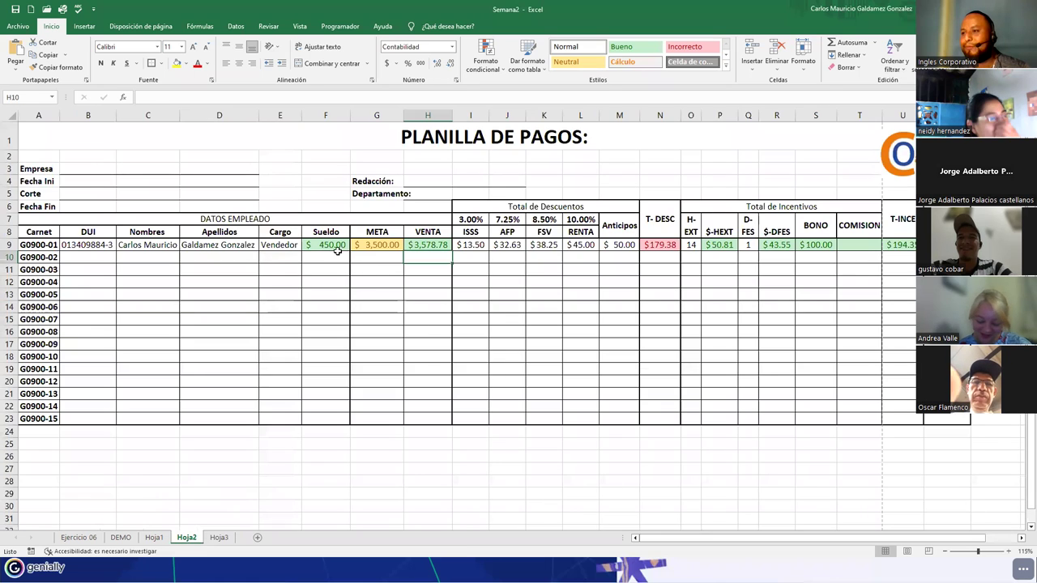
- Clear the first employee's row 9 values in G9:U10, from META through the incentives
left_click_drag(385, 246, 911, 258)
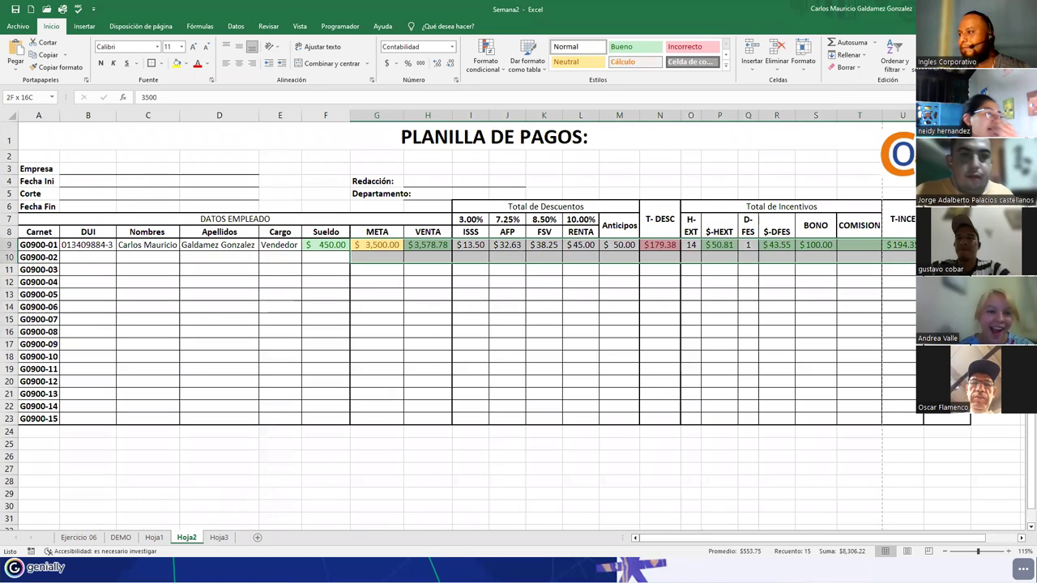
key("Delete")
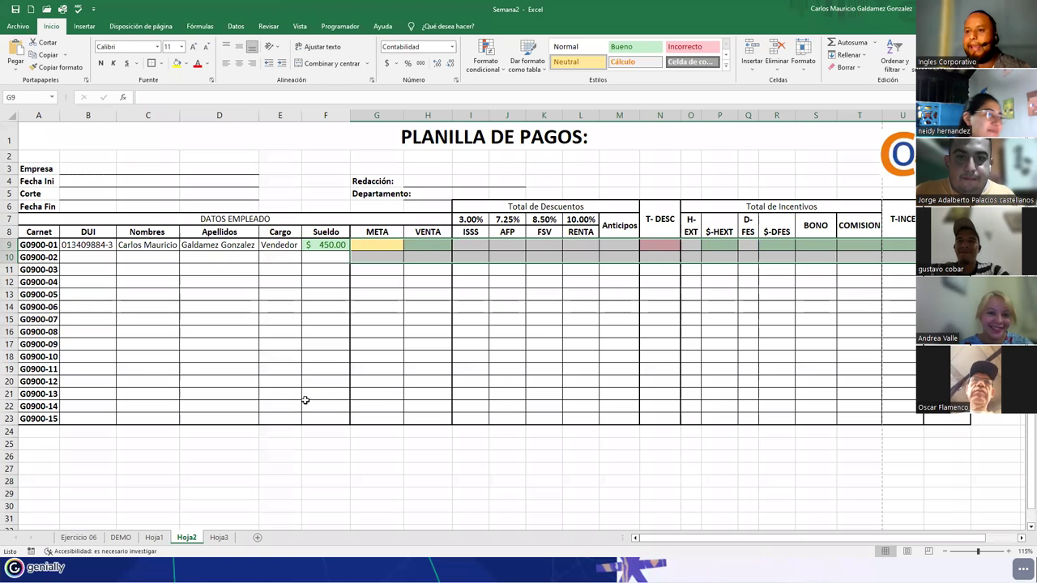
scroll(326, 412, "right", 8)
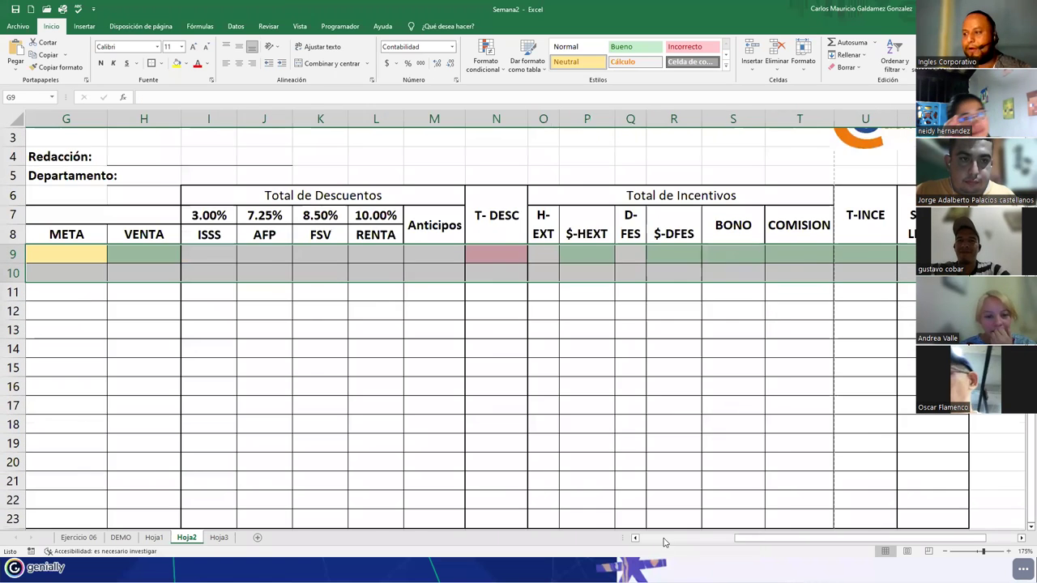
scroll(664, 542, "up", 4, "ctrl")
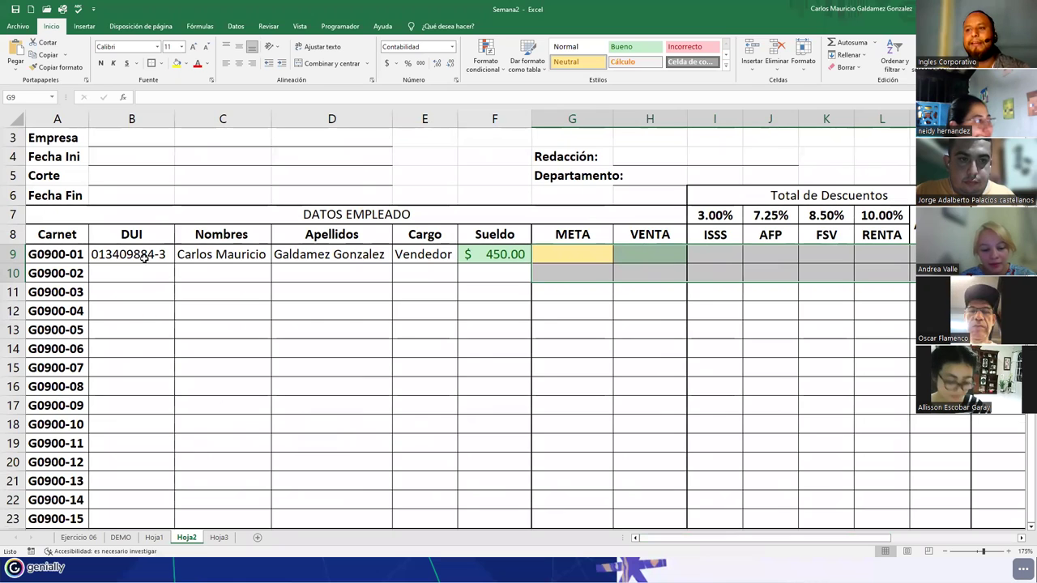
scroll(156, 522, "up", 1)
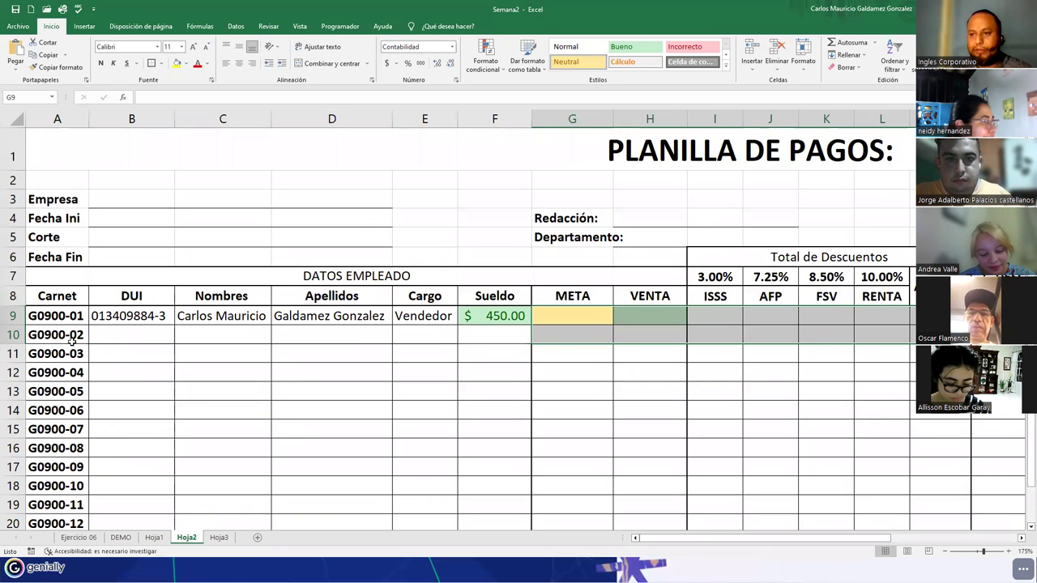
left_click(41, 296)
left_click(128, 295)
left_click(226, 298)
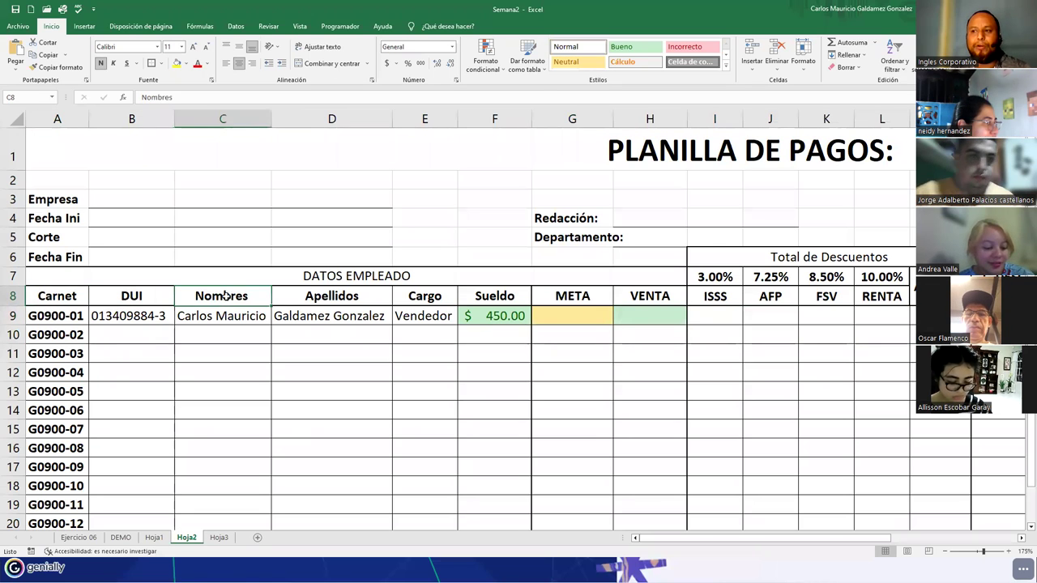
left_click(343, 297)
left_click(438, 297)
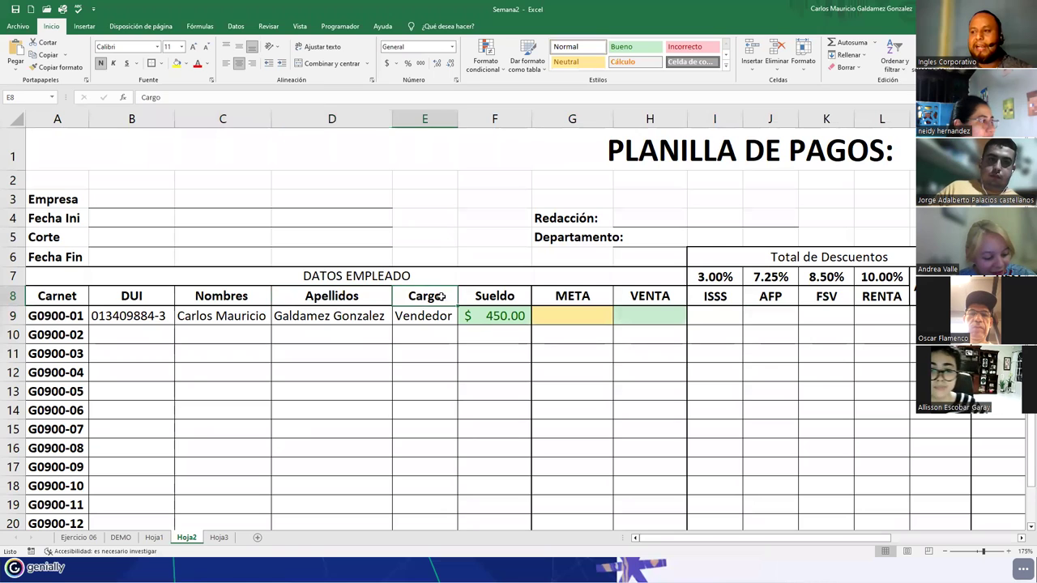
left_click(498, 297)
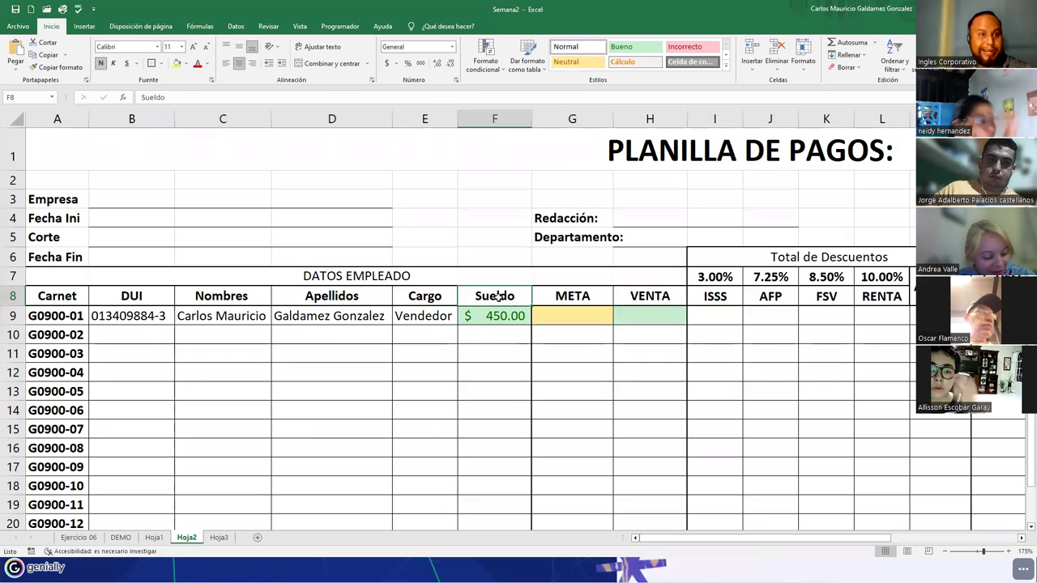
left_click(564, 296)
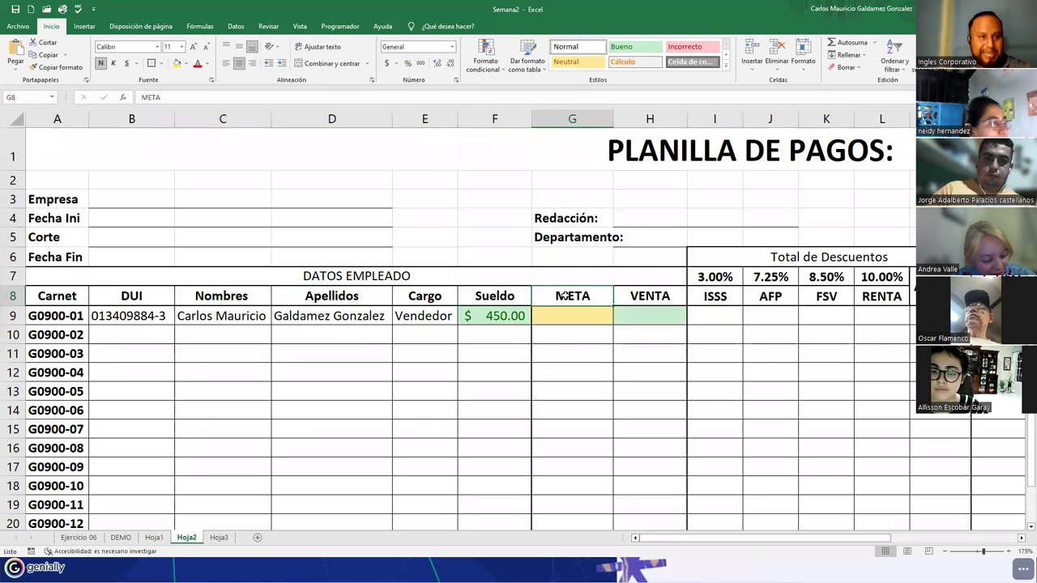
left_click(640, 298)
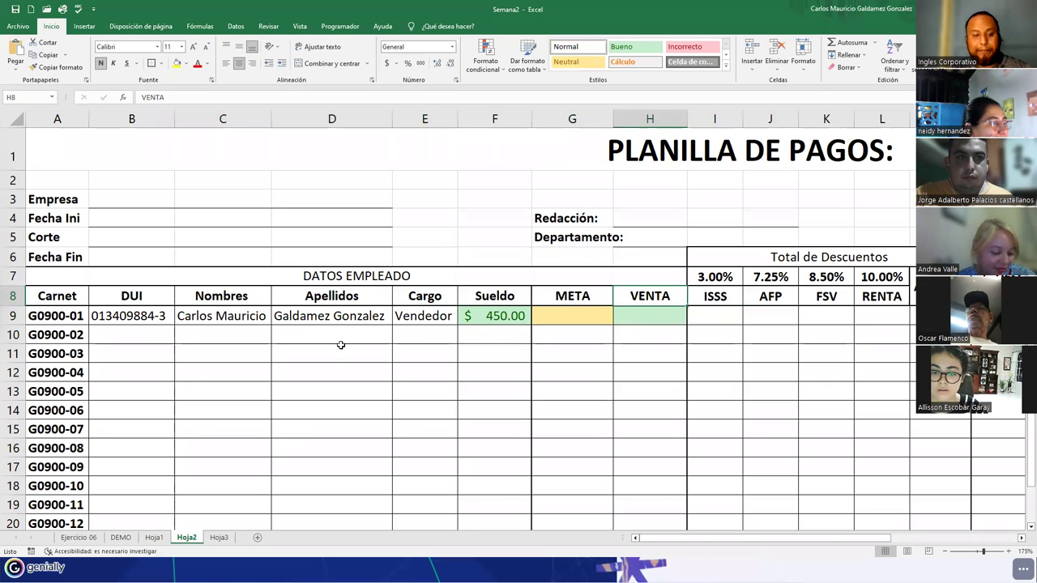
scroll(341, 345, "down", 1)
scroll(343, 348, "down", 1)
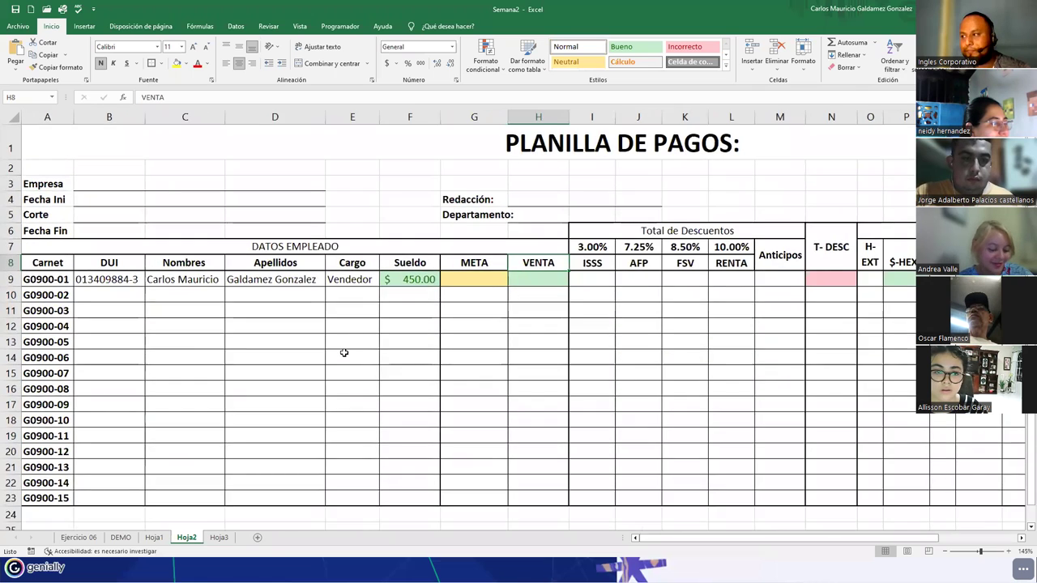
scroll(344, 352, "down", 1)
scroll(344, 352, "down", 1)
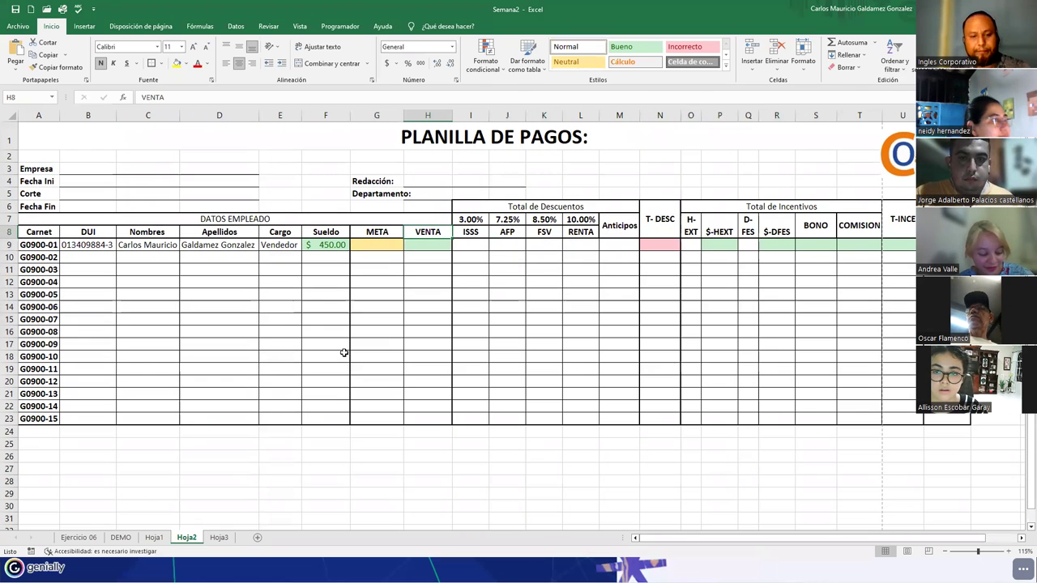
key("super+shift+s")
mouse_move(2, 109)
left_mouse_down()
mouse_move(247, 227)
mouse_move(1001, 464)
left_mouse_up()
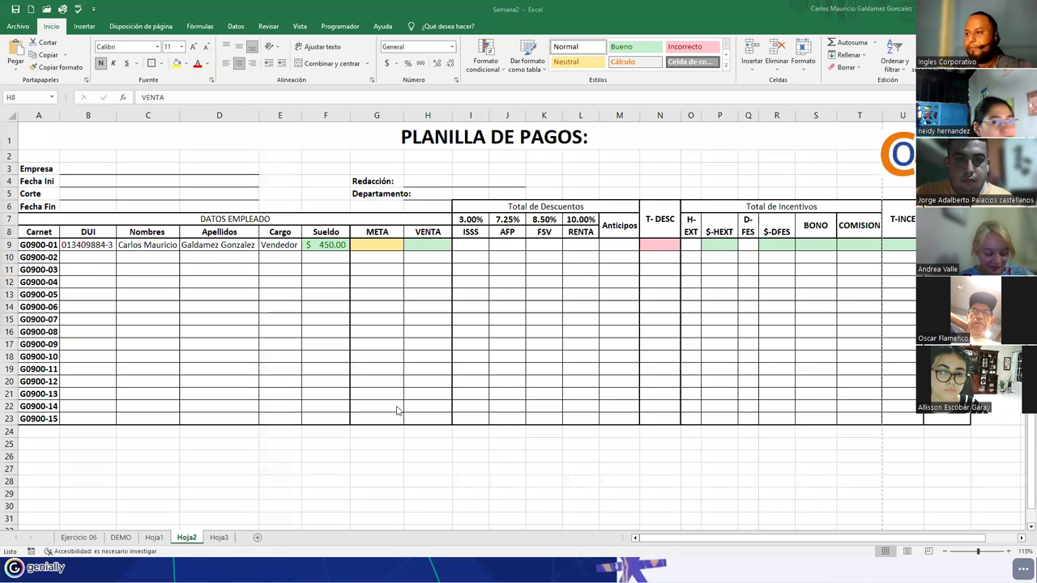
scroll(177, 375, "up", 3, "ctrl")
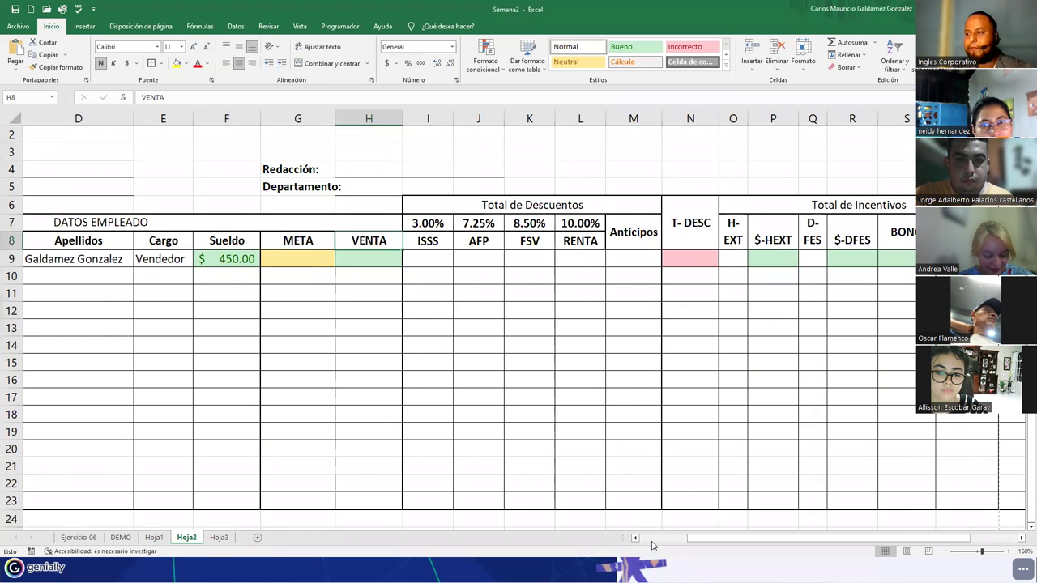
left_click(660, 539)
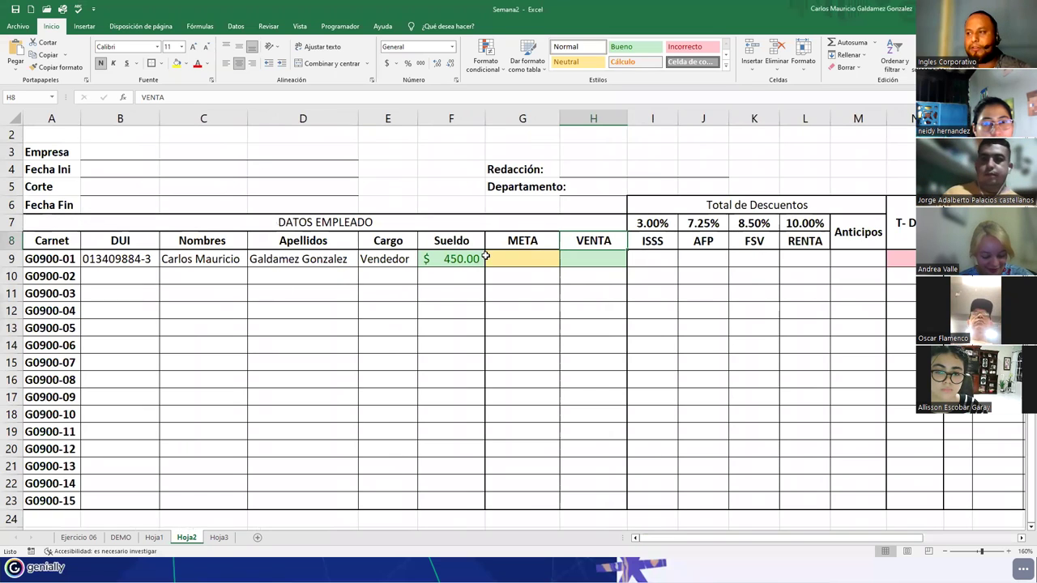
- Review the META/VENTA, Total de Descuentos and Total de Incentivos column blocks
left_click_drag(509, 245, 573, 499)
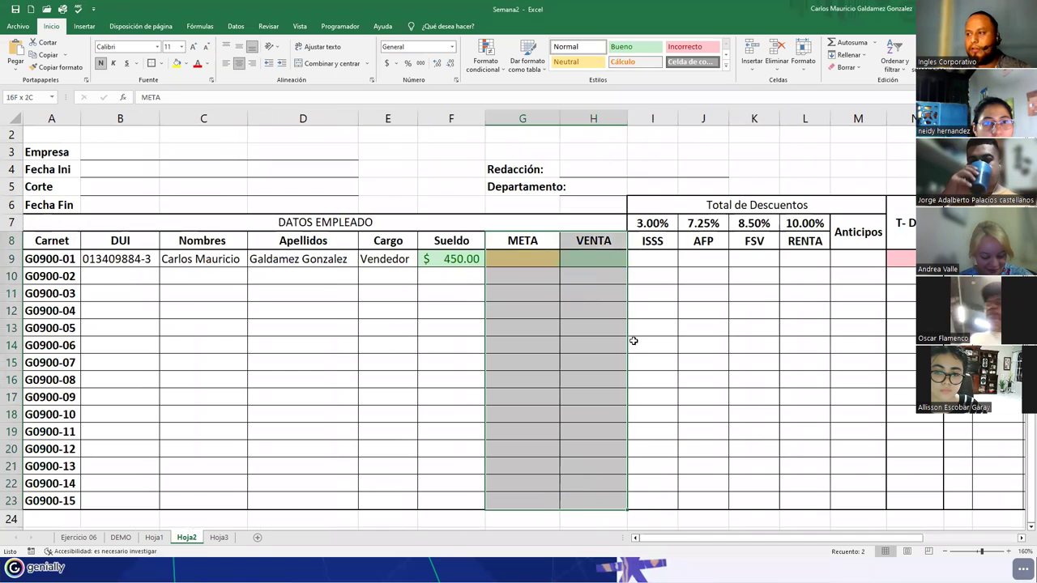
left_click_drag(673, 201, 684, 501)
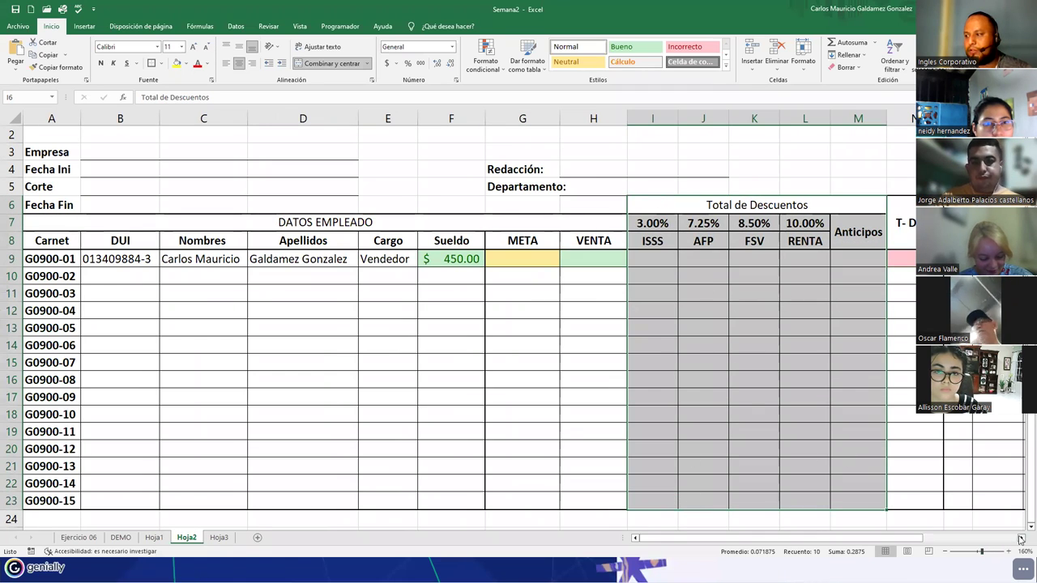
left_click(1021, 539)
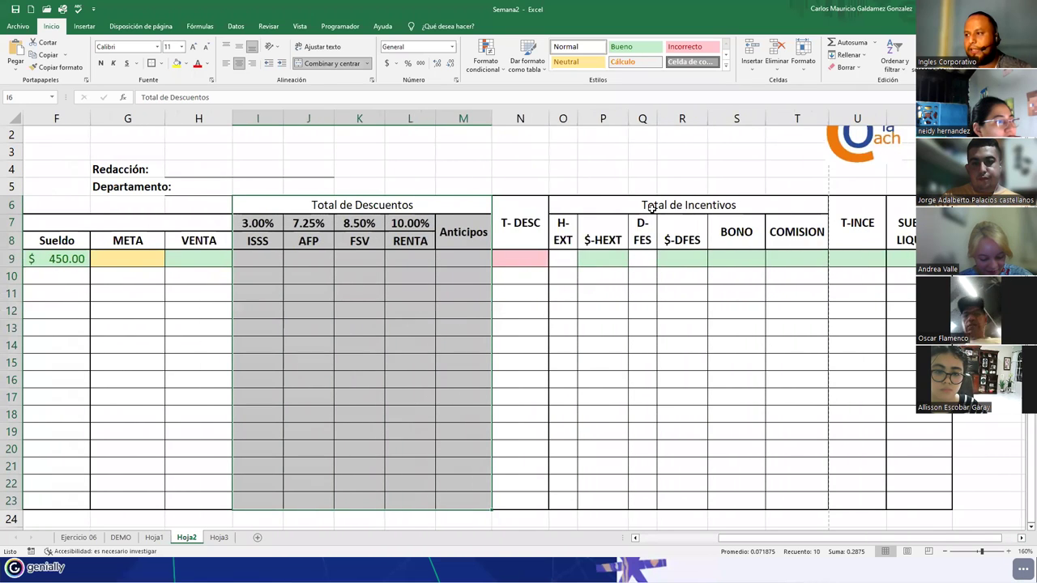
left_click_drag(652, 208, 664, 477)
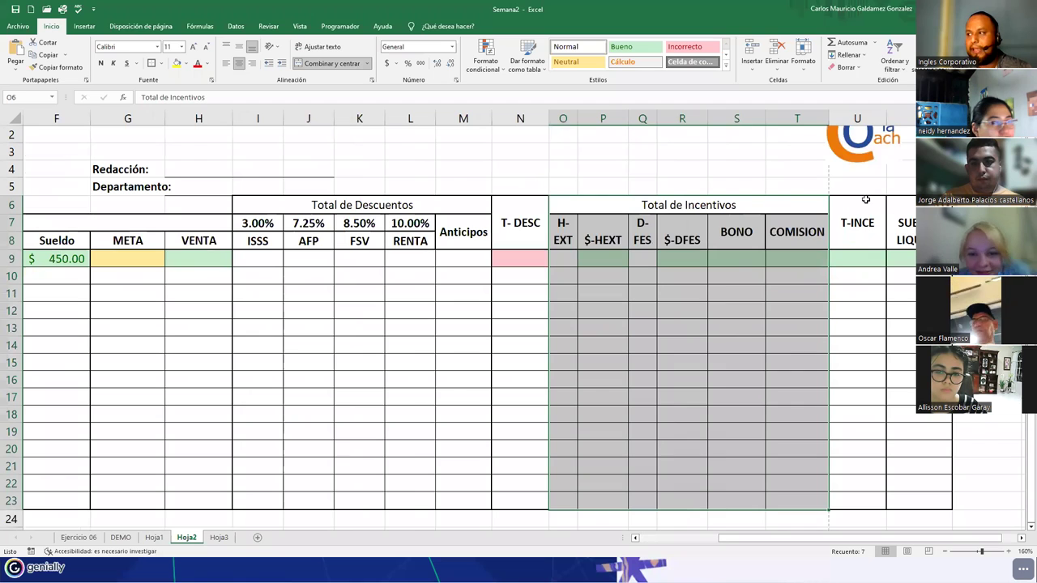
left_click_drag(865, 199, 916, 497)
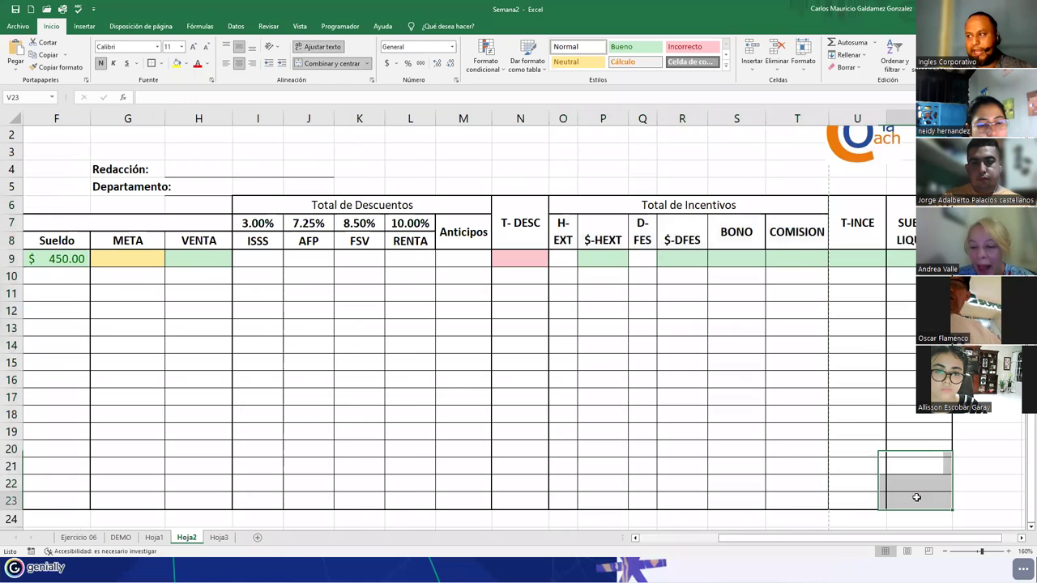
left_click(917, 497)
- Return to column A and zoom out from 160% to 115% to show the whole table
left_click(690, 542)
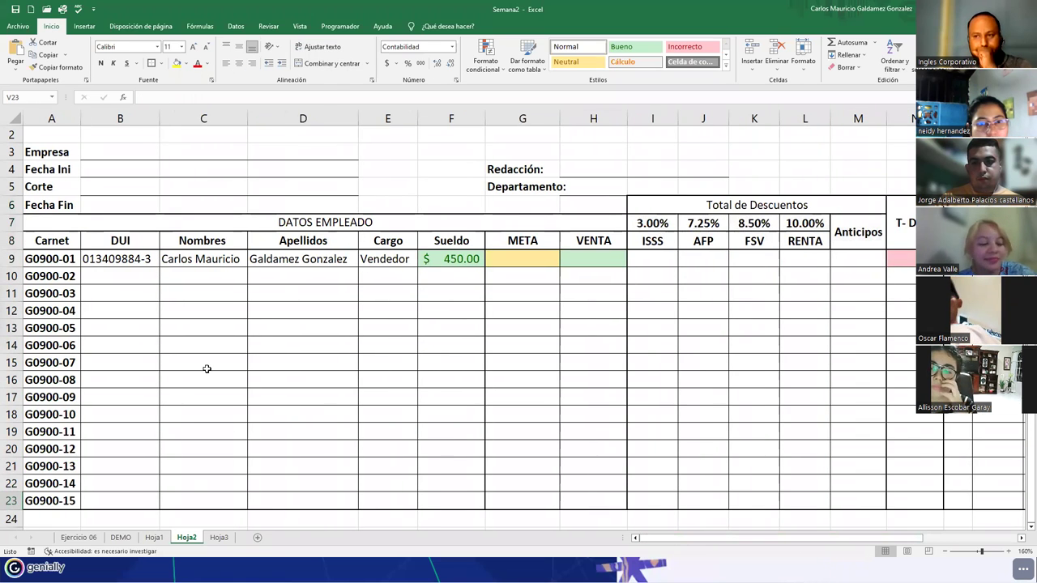
left_click(32, 239)
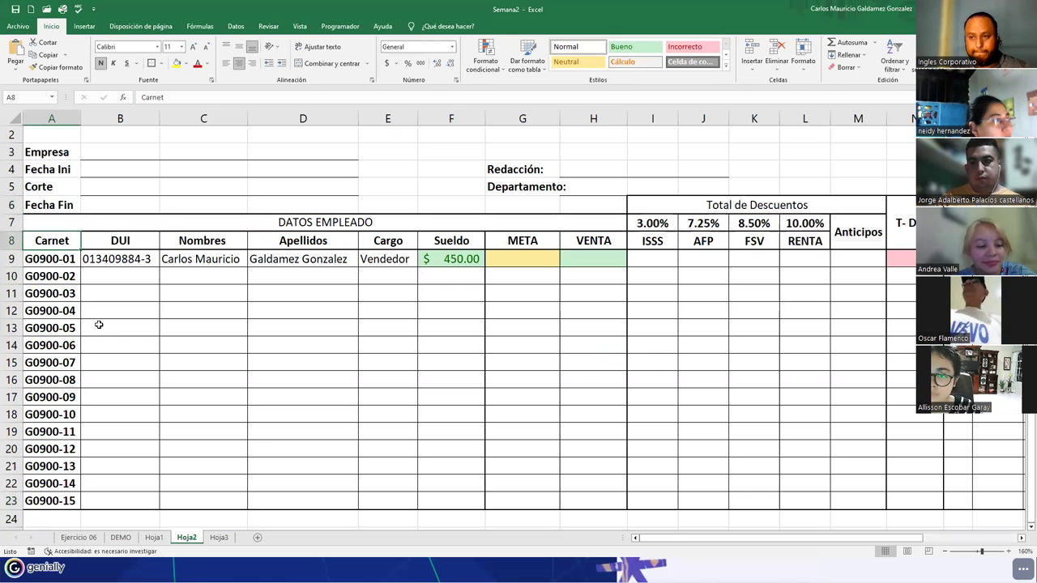
left_click(92, 276)
scroll(258, 246, "up", 1)
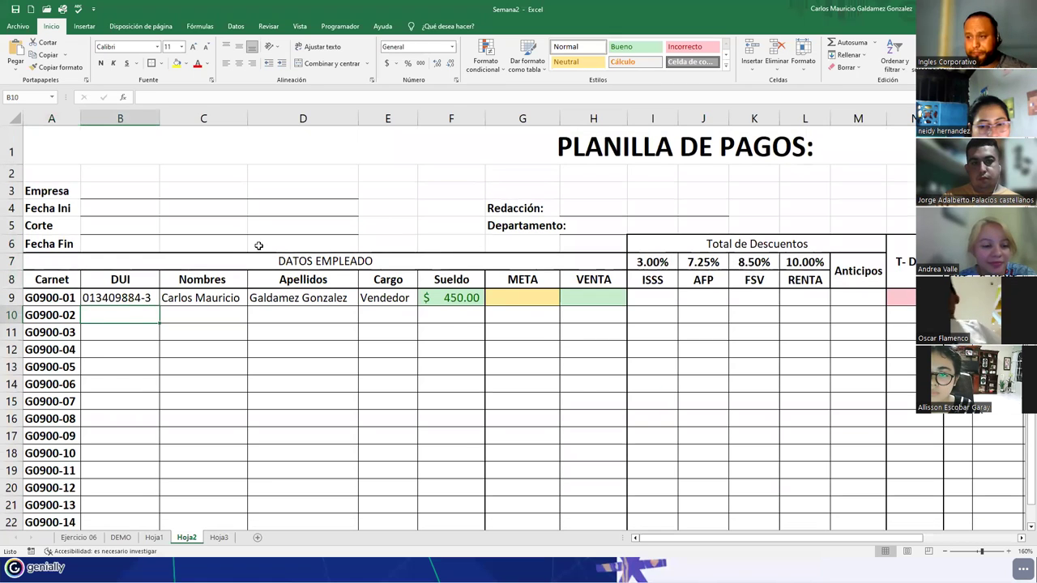
scroll(276, 263, "down", 1, "ctrl")
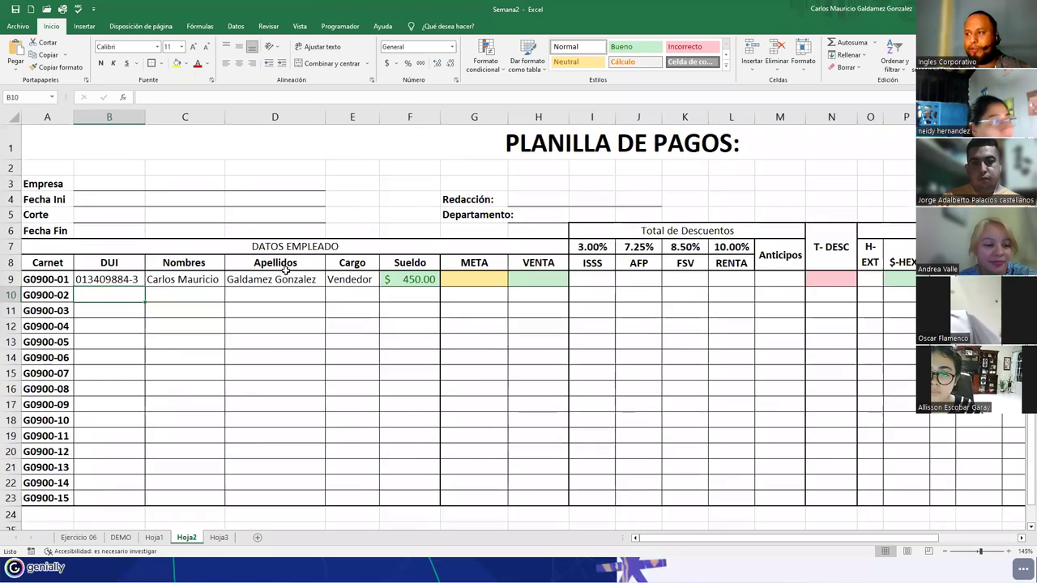
scroll(284, 269, "down", 1, "ctrl")
scroll(285, 271, "down", 1, "ctrl")
scroll(287, 271, "down", 1, "ctrl")
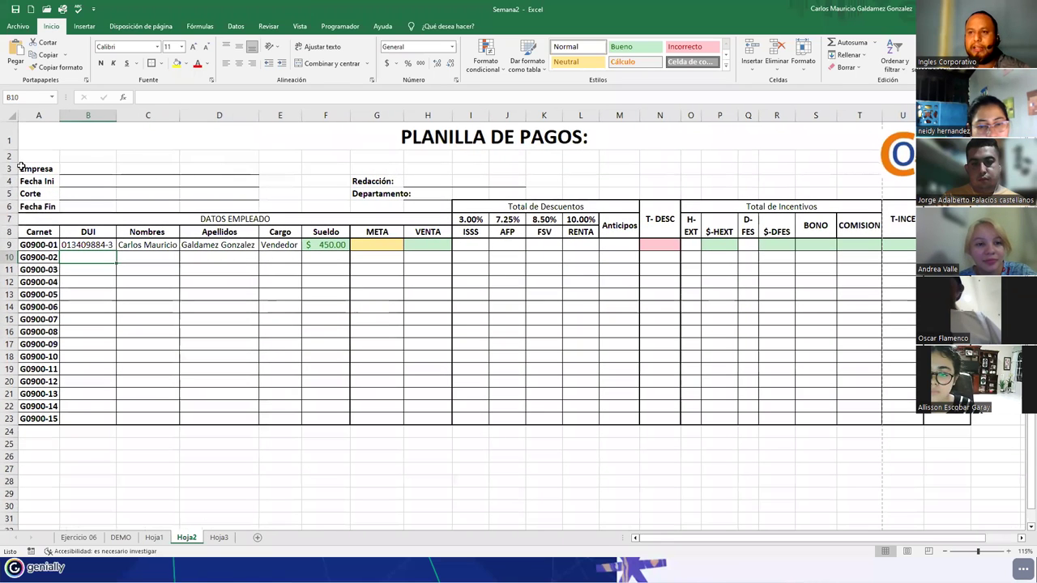
- Move the Empresa–Fecha Fin labels to A2:B5 and Redacción/Departamento to G2:G3
left_click_drag(21, 168, 81, 207)
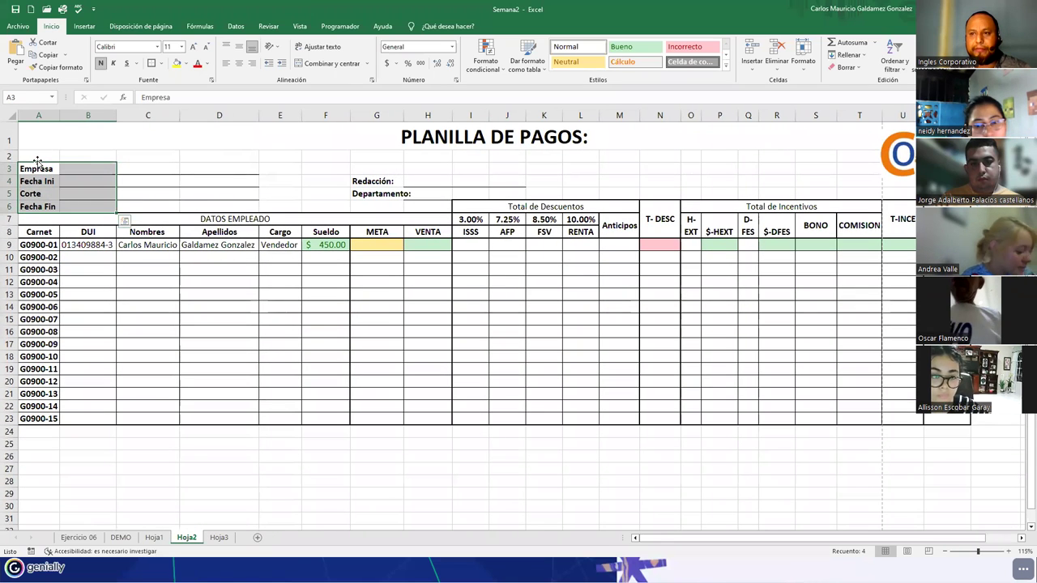
left_click_drag(37, 160, 37, 148)
mouse_move(373, 181)
left_mouse_down()
mouse_move(373, 194)
mouse_move(365, 164)
left_mouse_up()
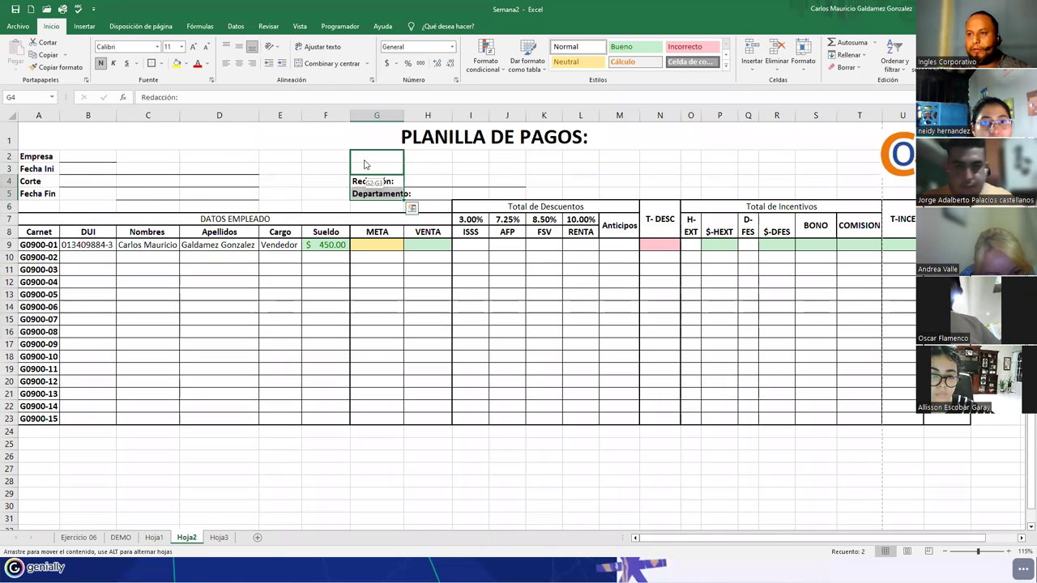
mouse_move(132, 194)
left_mouse_down()
mouse_move(194, 191)
mouse_move(203, 174)
mouse_move(187, 170)
mouse_move(203, 172)
left_mouse_up()
- Copy the C3:D3 entry line into row 2
key("ctrl+c")
left_click(166, 154)
key("ctrl+v")
left_click(284, 196)
key("Escape")
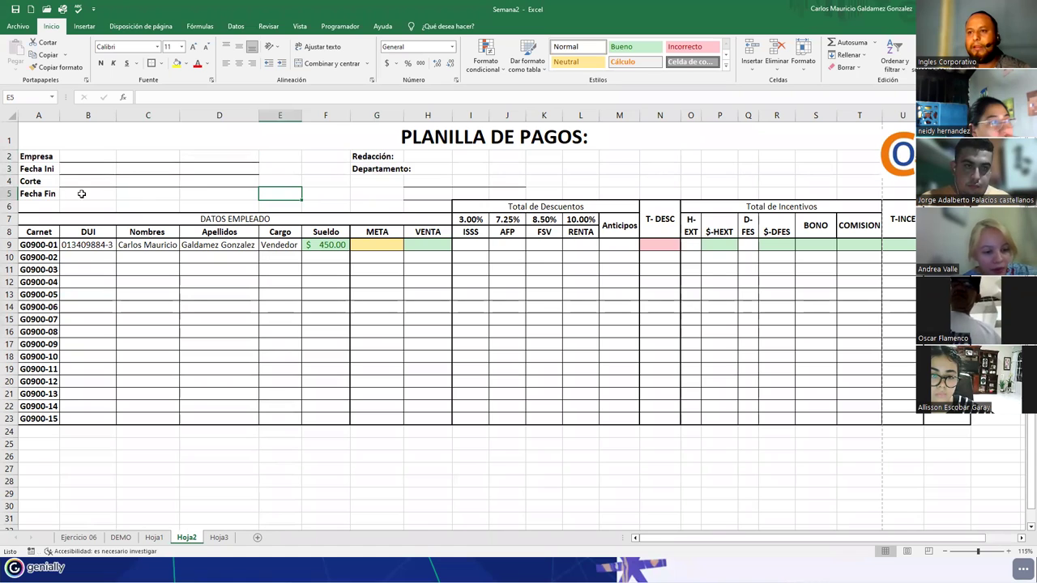
- Copy the B4:D4 Corte entry line down beside Fecha Fin
left_click_drag(81, 184, 234, 184)
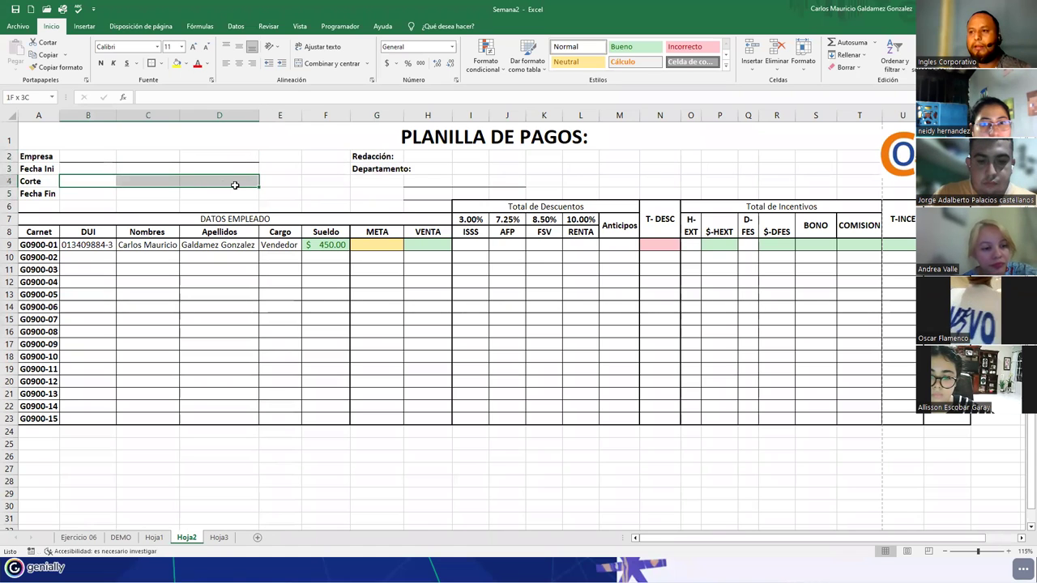
key("ctrl+c")
key("Down")
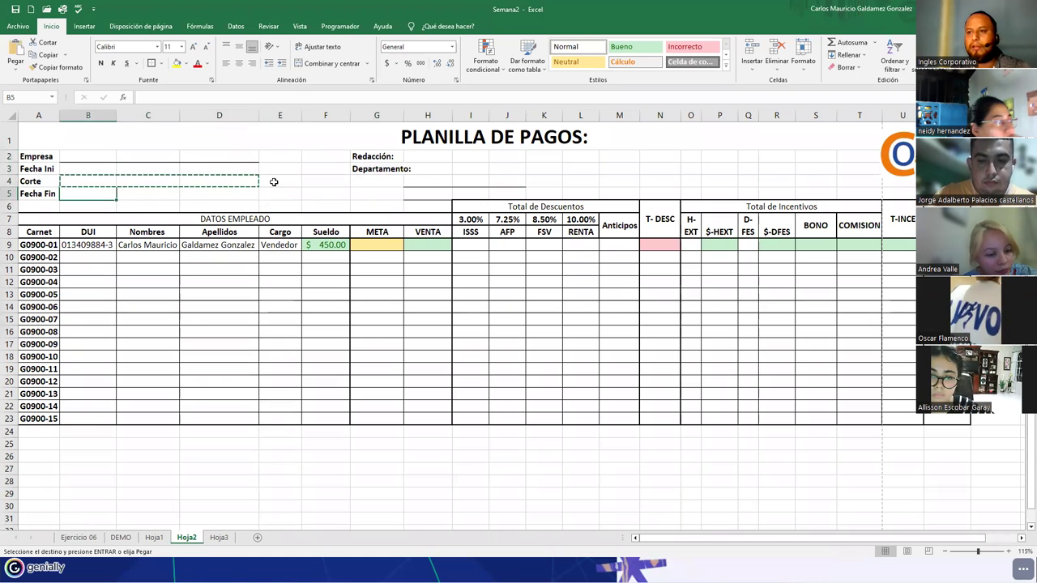
key("ctrl+v")
left_click(492, 134)
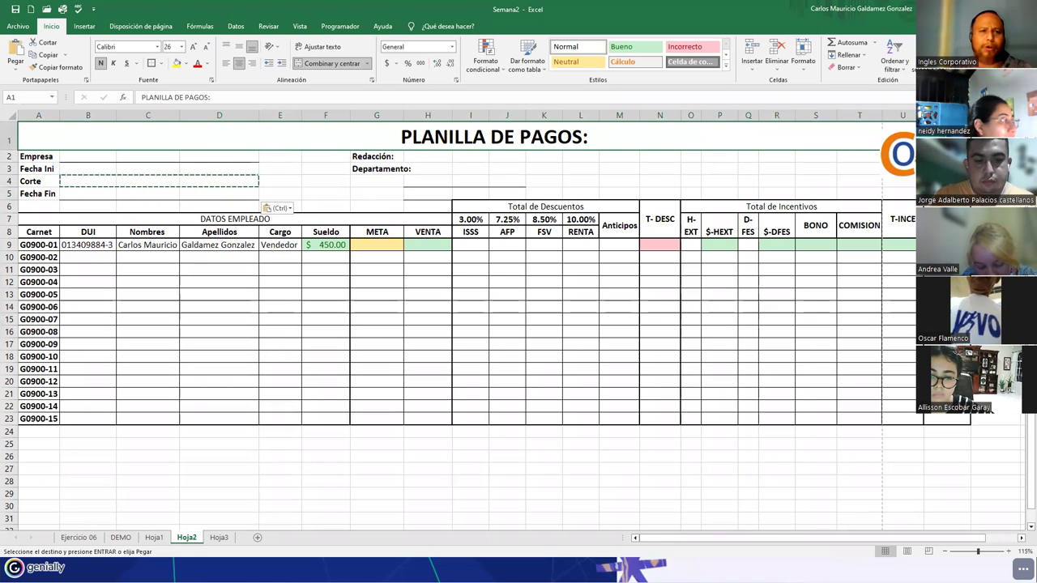
left_click(897, 156)
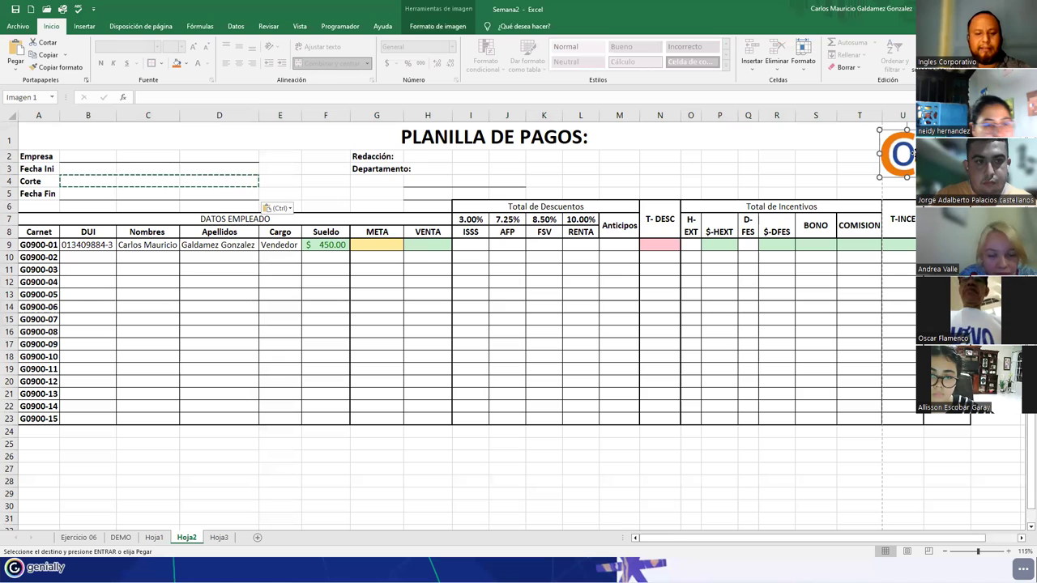
key("Escape")
key("Escape")
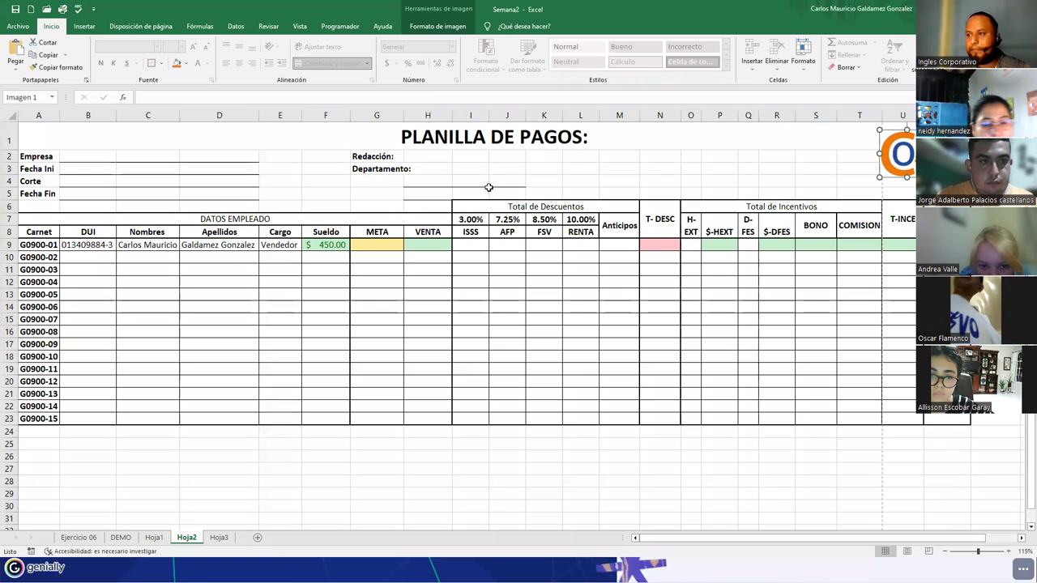
- Copy the H4:J4 entry line beside Departamento
mouse_move(435, 178)
left_mouse_down()
mouse_move(507, 180)
mouse_move(499, 154)
left_mouse_up()
key("ctrl+c")
left_click(426, 168)
key("ctrl+v")
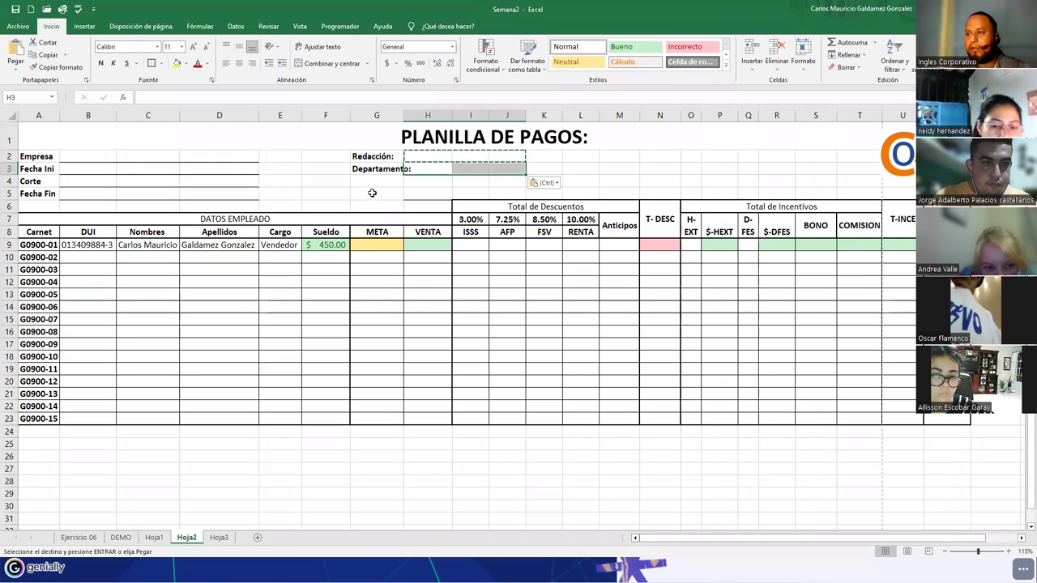
left_click(373, 194)
left_click_drag(379, 195, 428, 195)
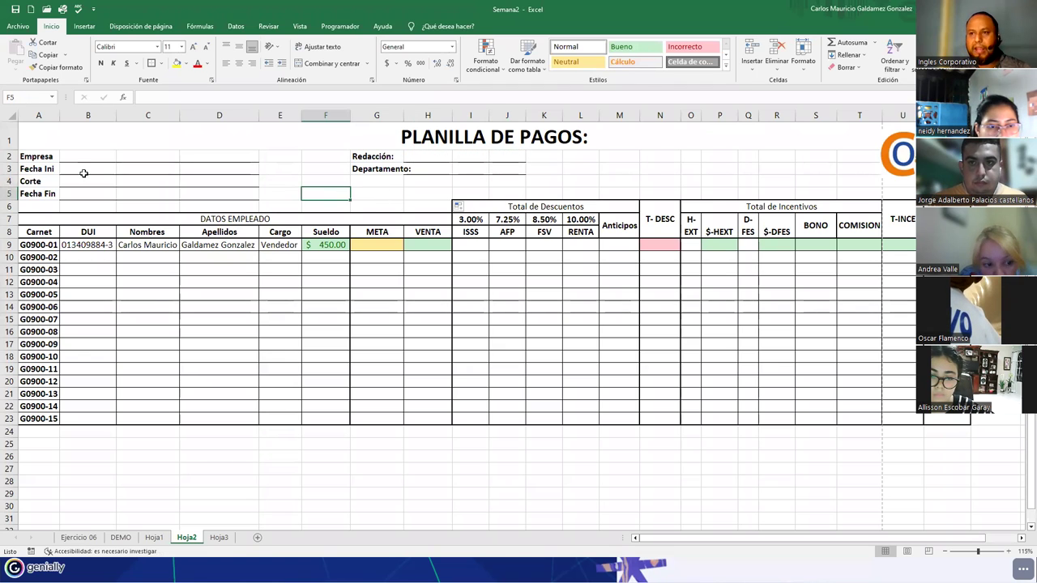
left_click(37, 156)
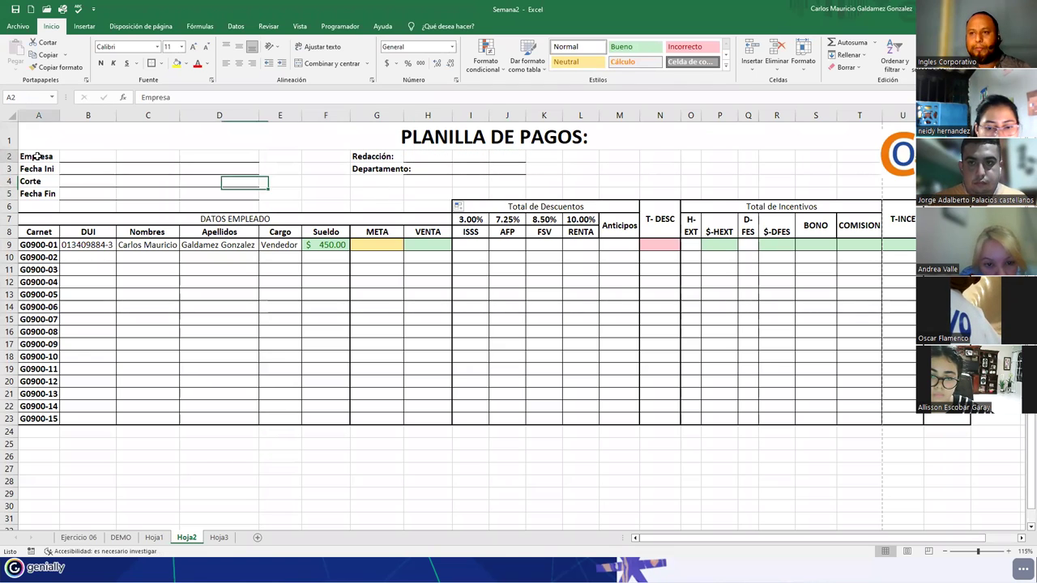
left_click(903, 171)
left_click(29, 170)
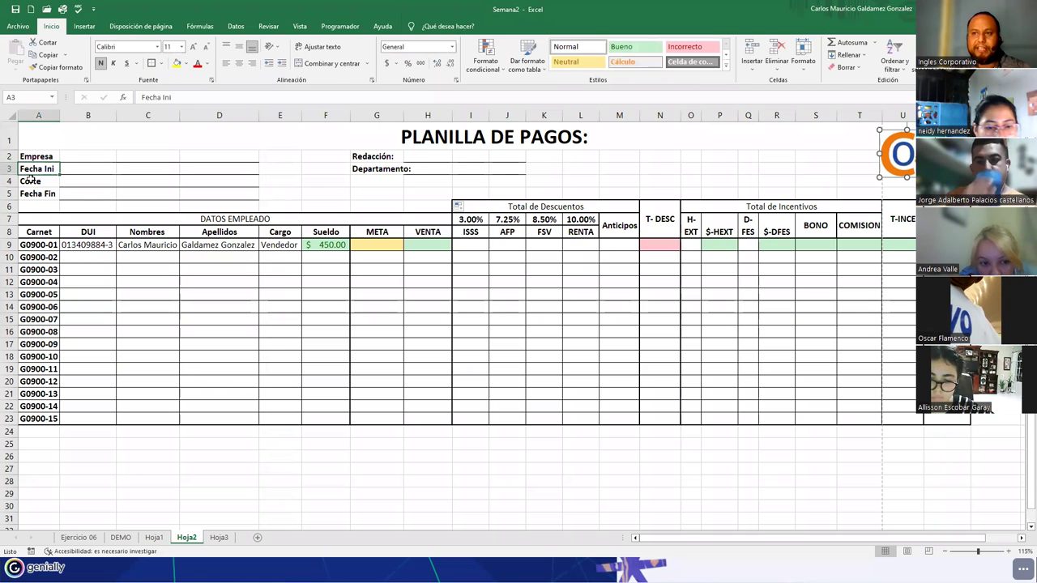
left_click(33, 182)
left_click(40, 195)
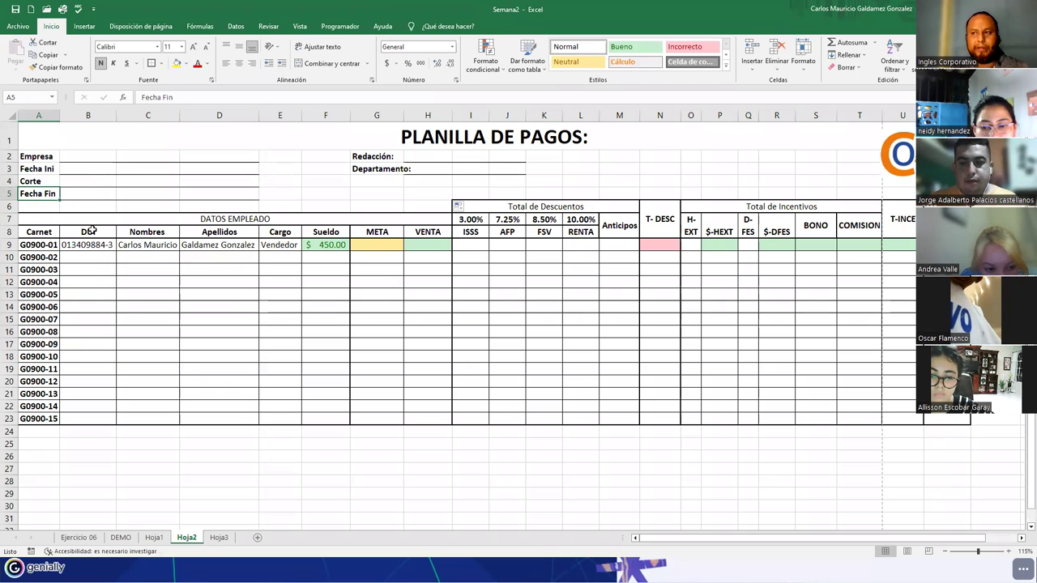
left_click(376, 158)
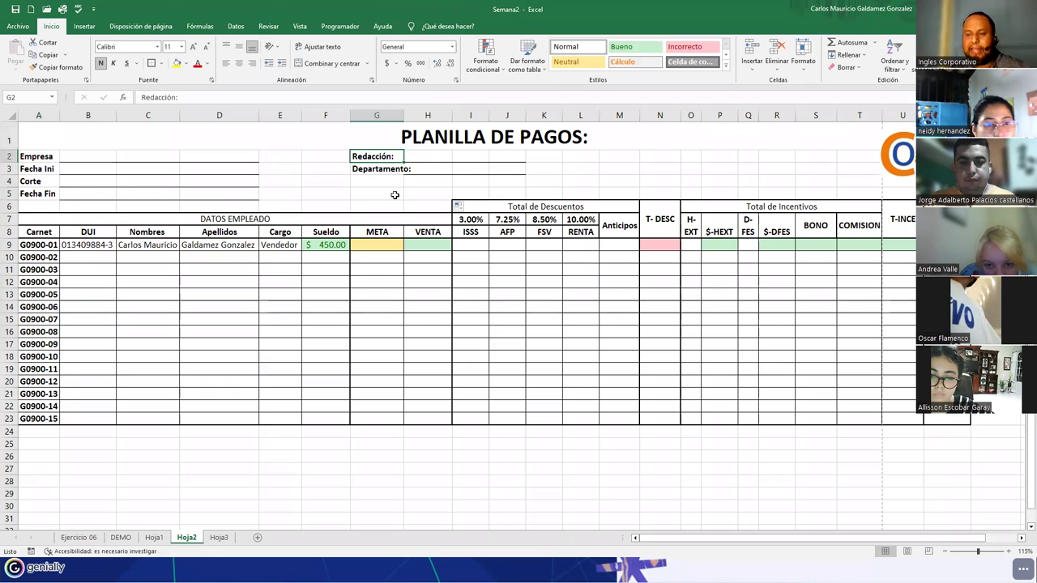
left_click(366, 172)
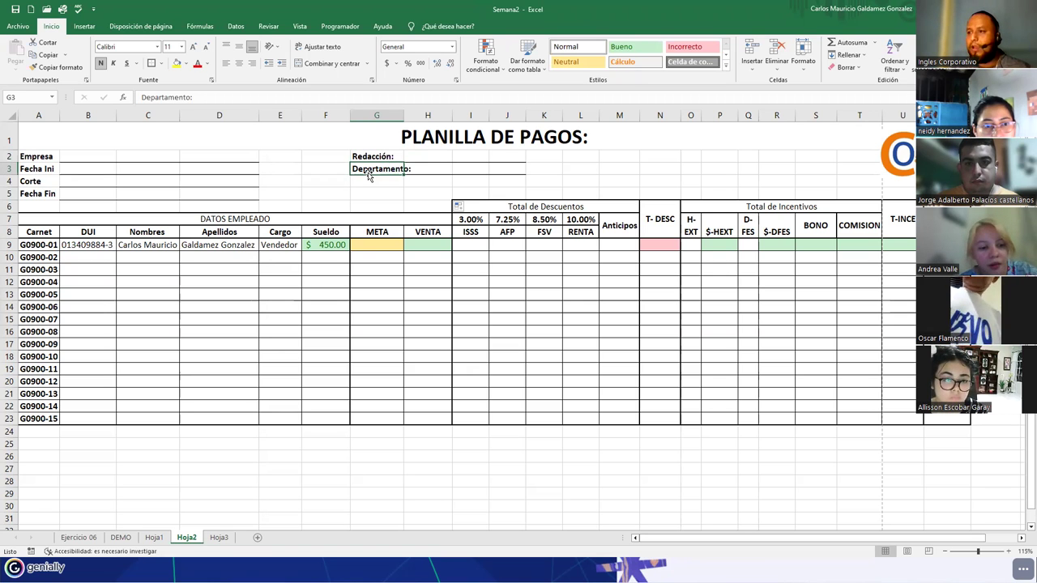
left_click(176, 302)
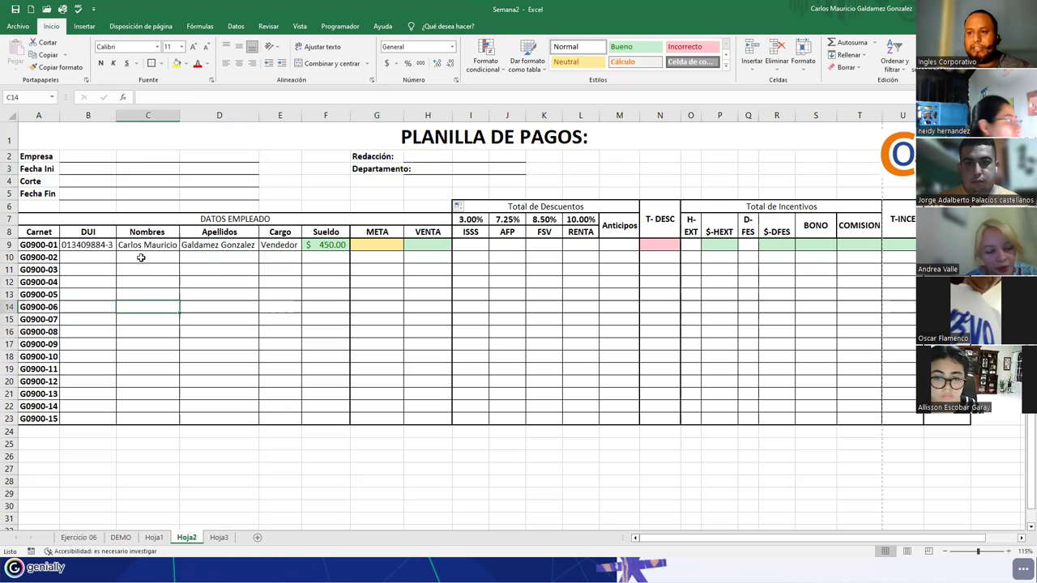
left_click_drag(132, 219, 151, 418)
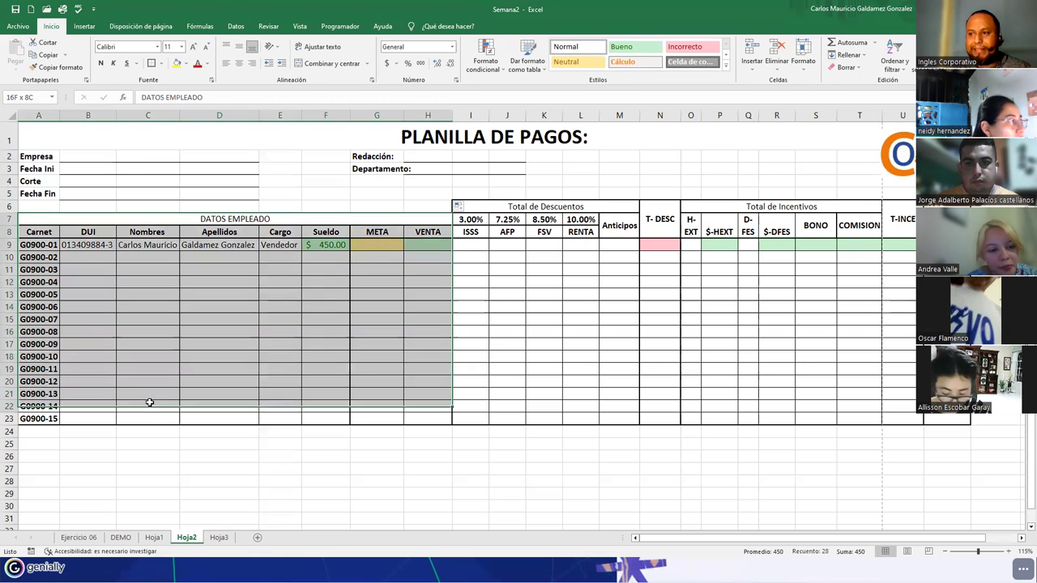
left_click(116, 331)
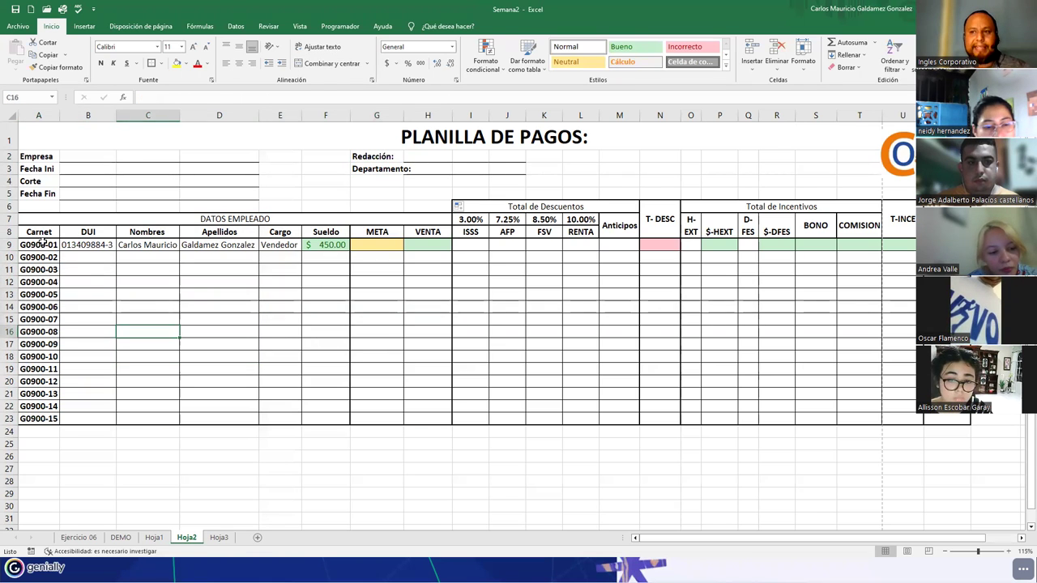
left_click(38, 233)
left_click(93, 232)
left_click(154, 232)
left_click(220, 231)
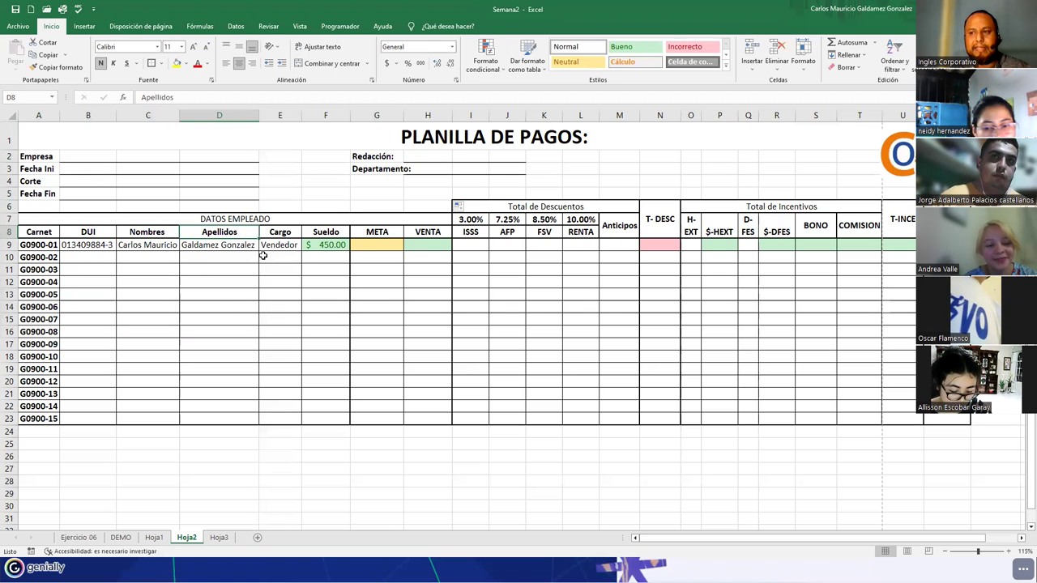
left_click(280, 233)
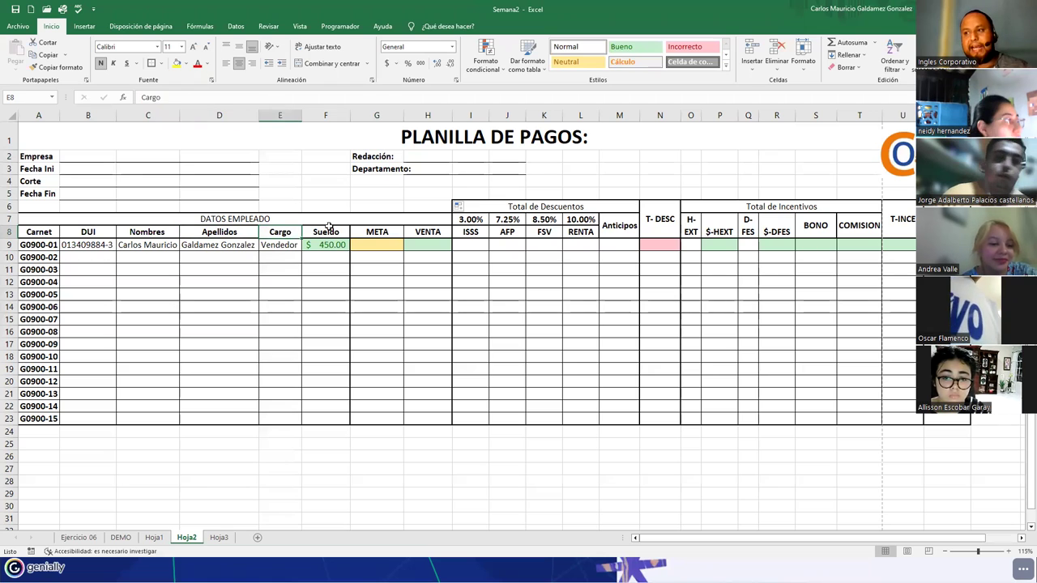
left_click(328, 232)
left_click(376, 234)
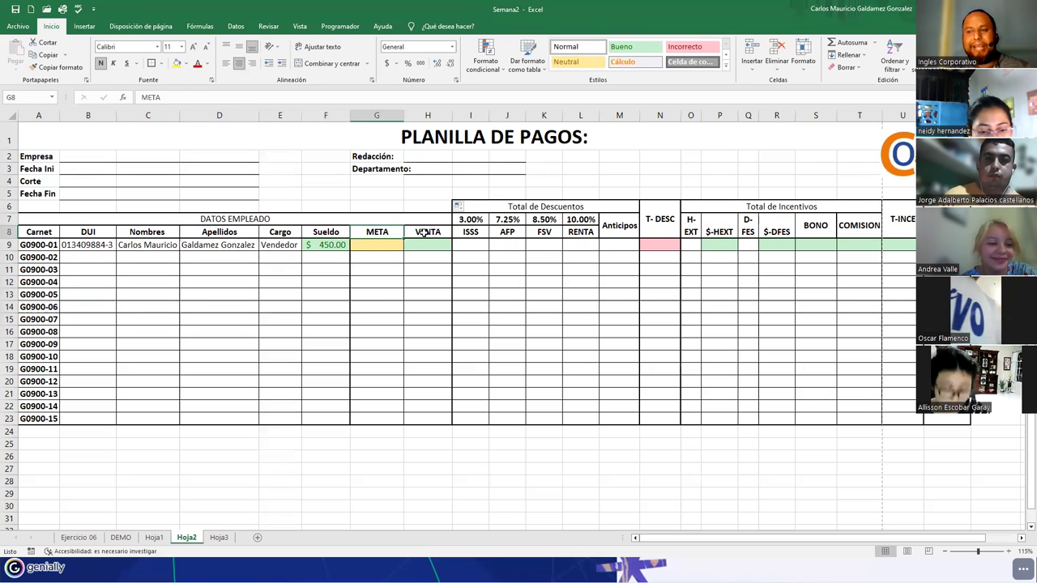
left_click(424, 233)
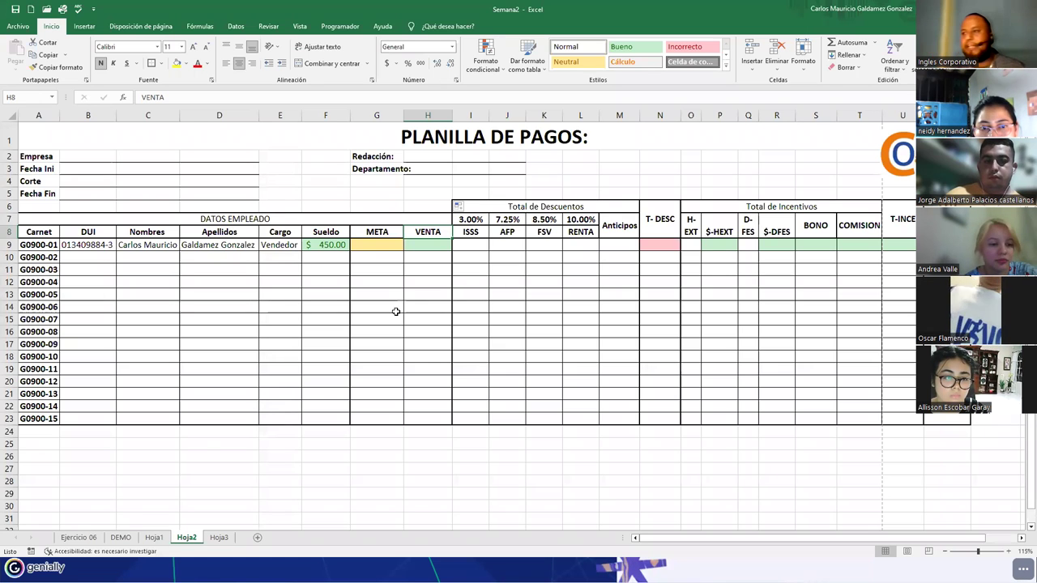
left_click_drag(482, 207, 481, 413)
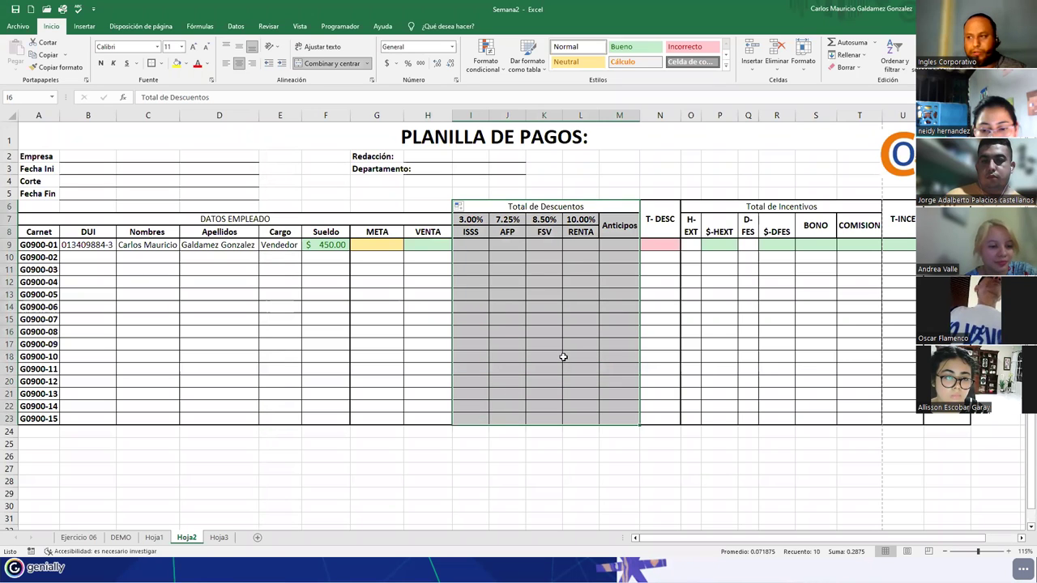
scroll(563, 357, "up", 1)
scroll(563, 354, "up", 2)
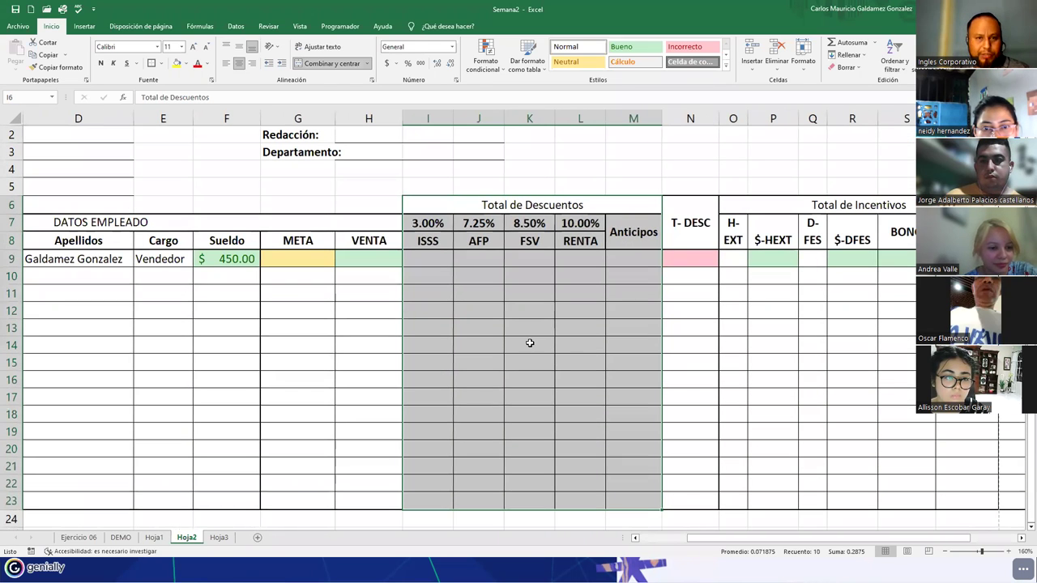
left_click(530, 344)
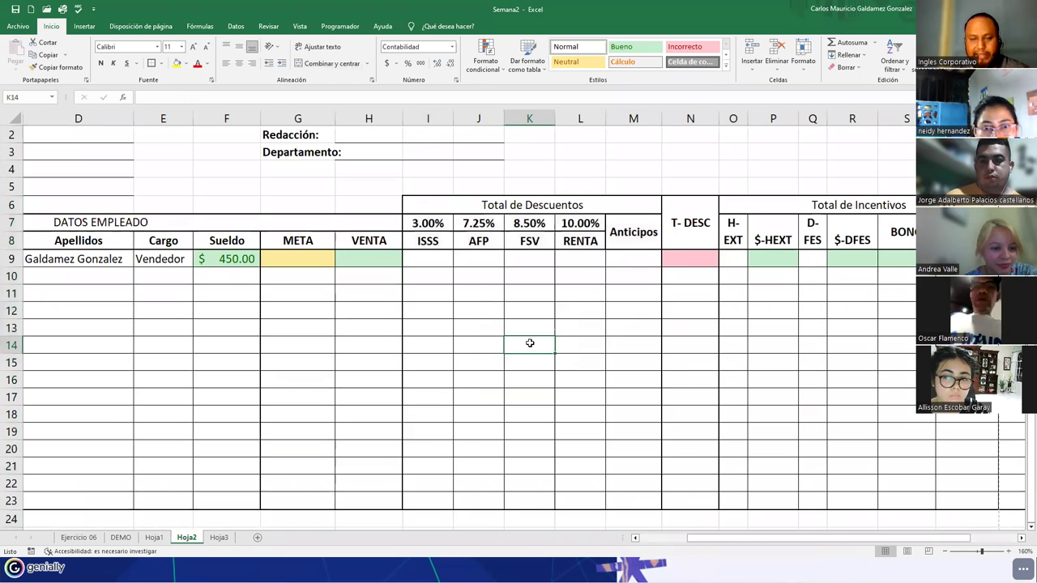
left_click(417, 258)
left_click(409, 205)
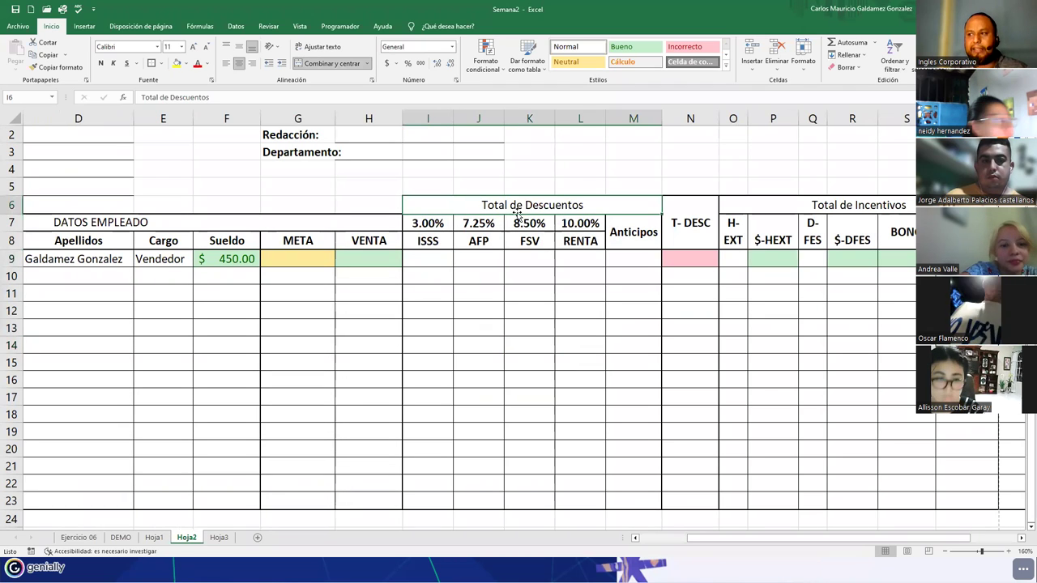
mouse_move(444, 223)
left_mouse_down()
mouse_move(427, 241)
mouse_move(478, 240)
left_mouse_up()
mouse_move(534, 223)
left_mouse_down()
mouse_move(531, 241)
mouse_move(584, 241)
left_mouse_up()
left_click(628, 243)
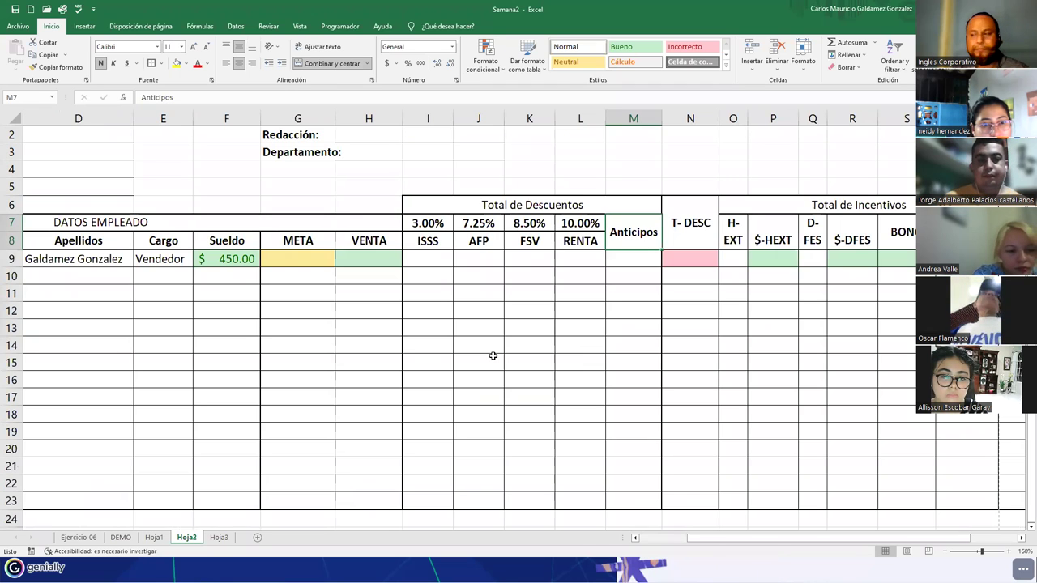
left_click_drag(465, 205, 481, 495)
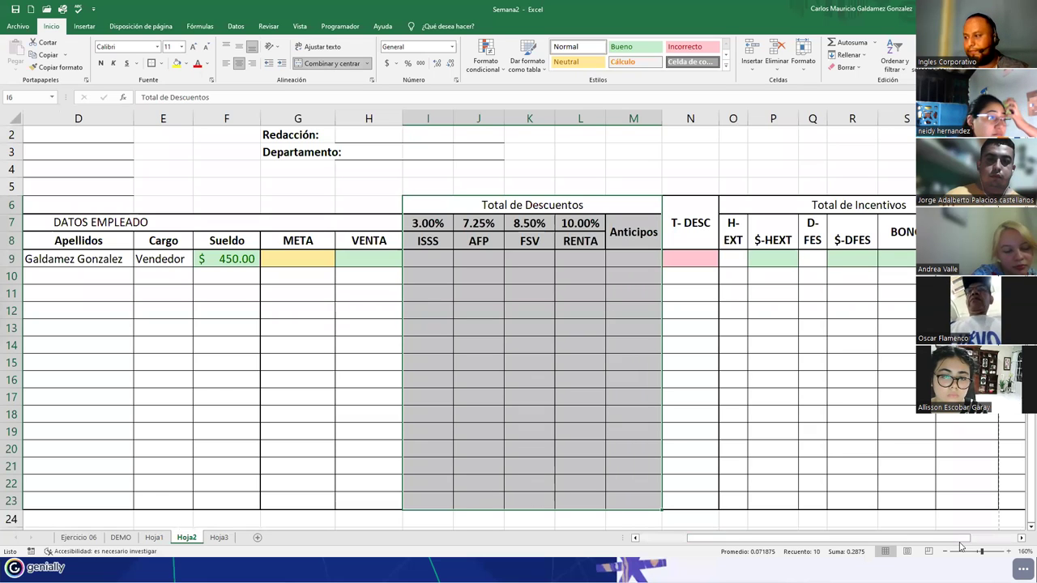
left_click_drag(678, 220, 678, 498)
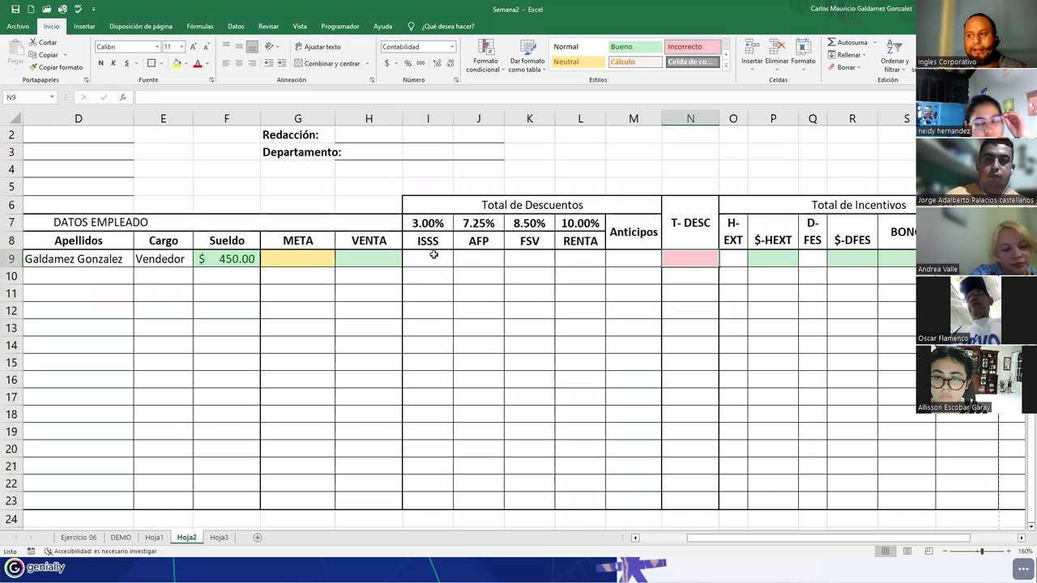
left_click_drag(432, 257, 640, 260)
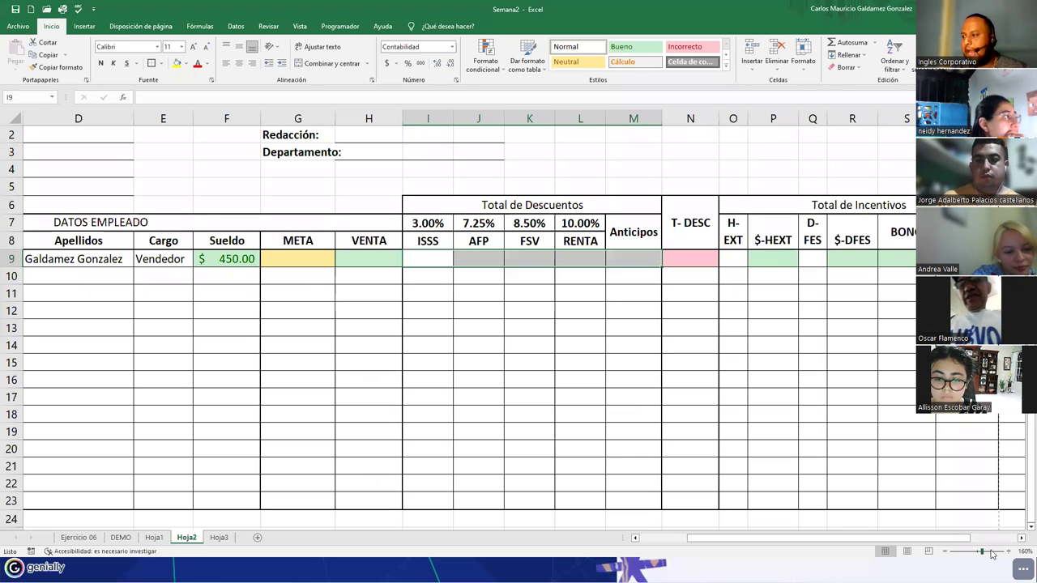
left_click(1020, 540)
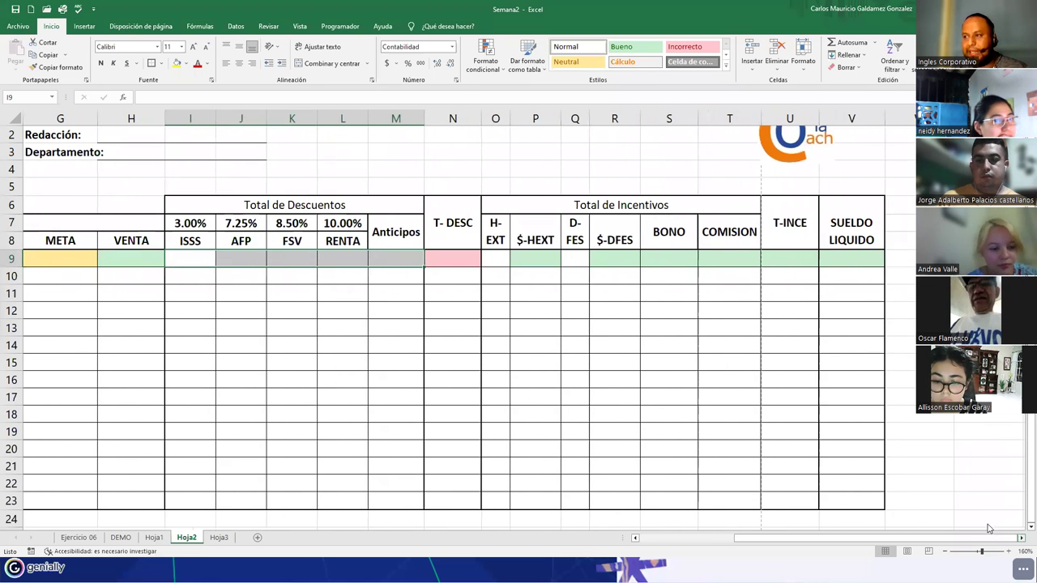
left_click(550, 201)
left_click_drag(550, 200, 579, 501)
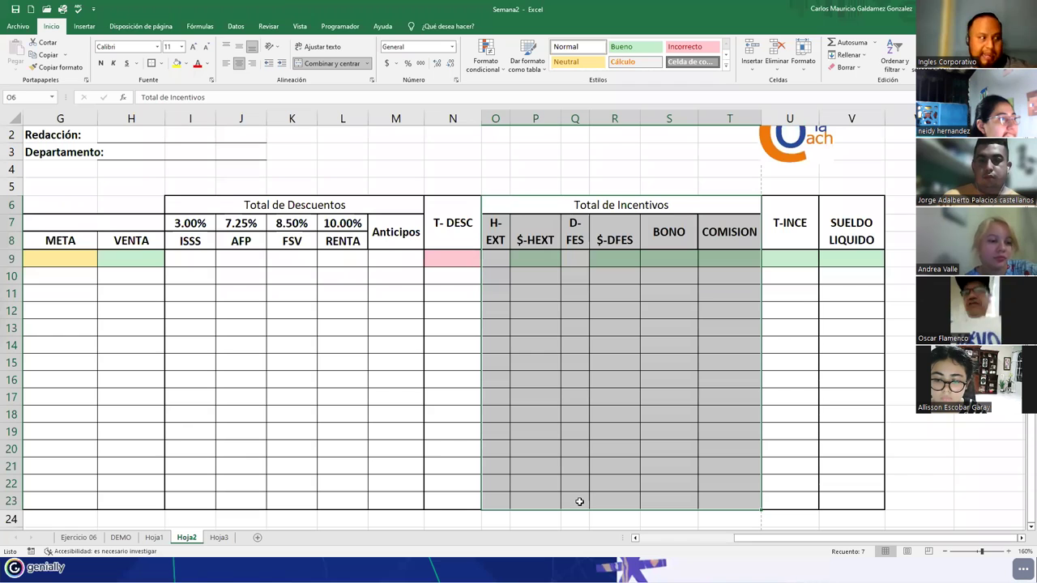
left_click(652, 242)
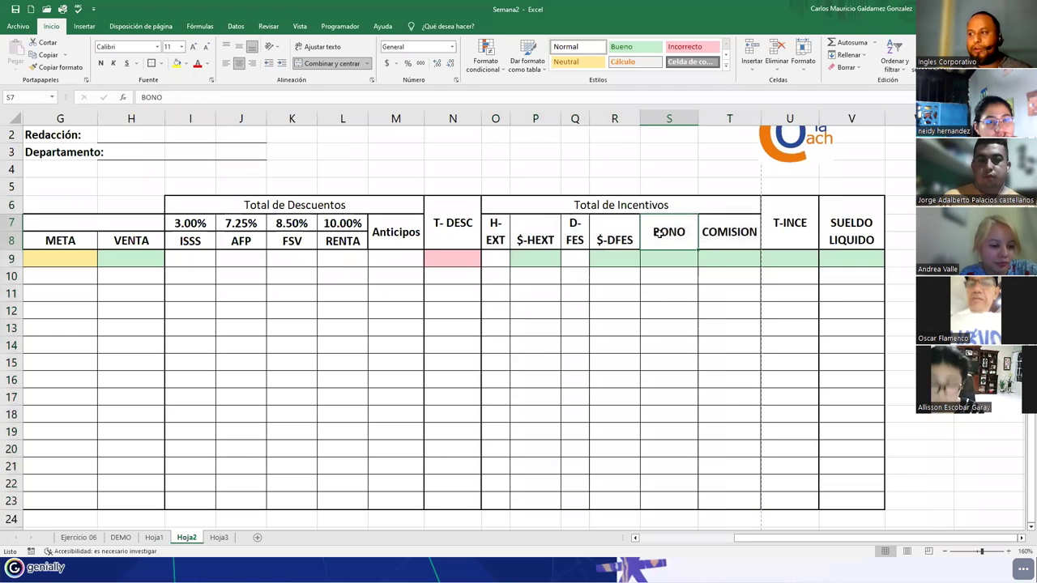
left_click(707, 232)
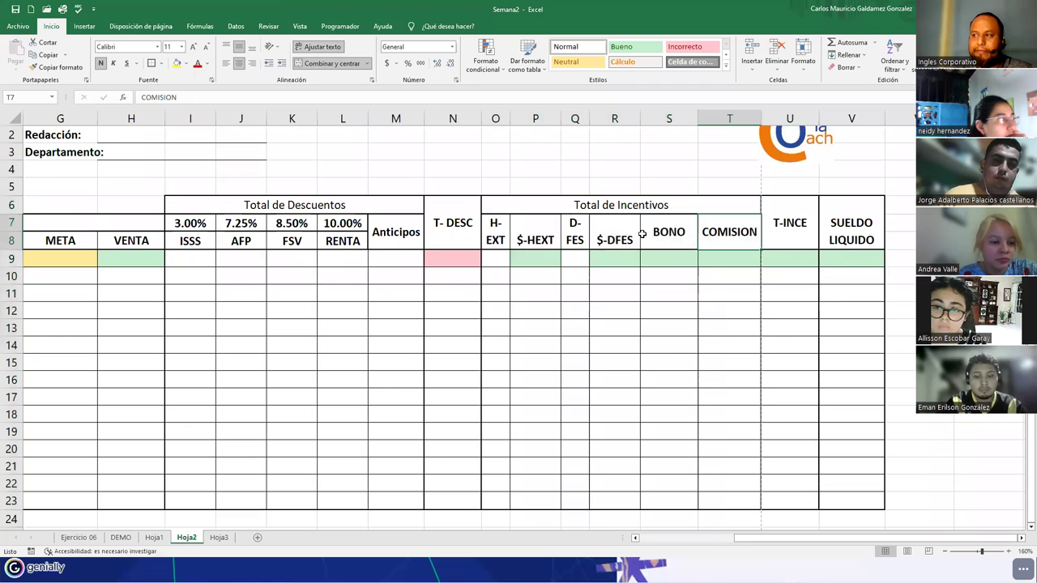
left_click(492, 239)
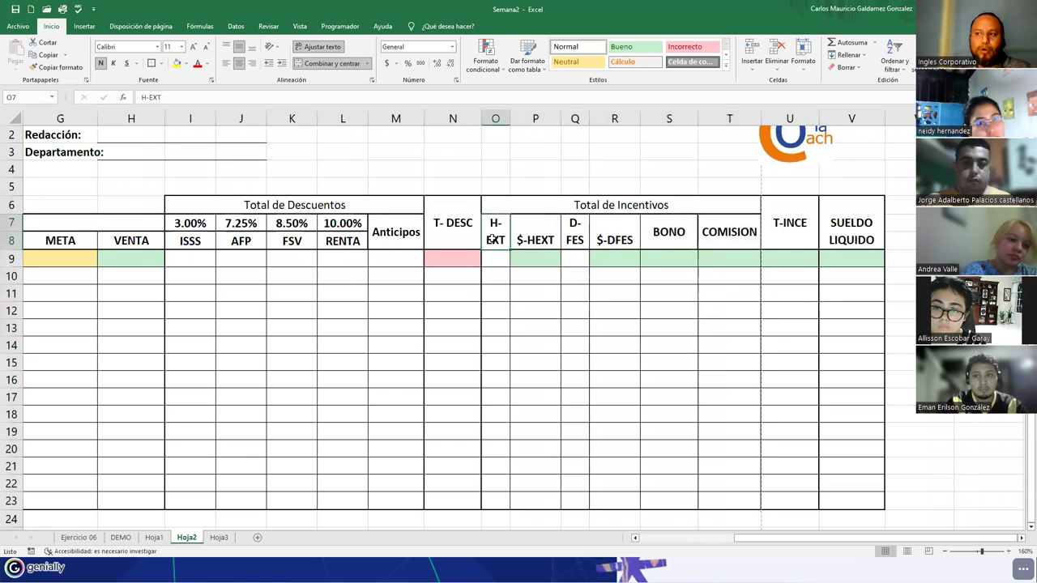
left_click_drag(486, 260, 502, 482)
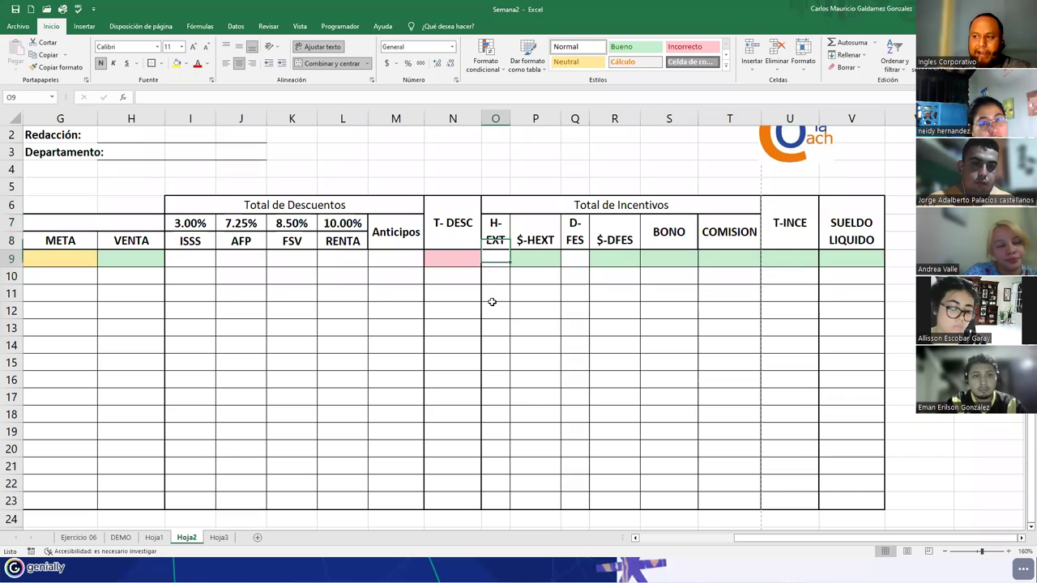
left_click(540, 234)
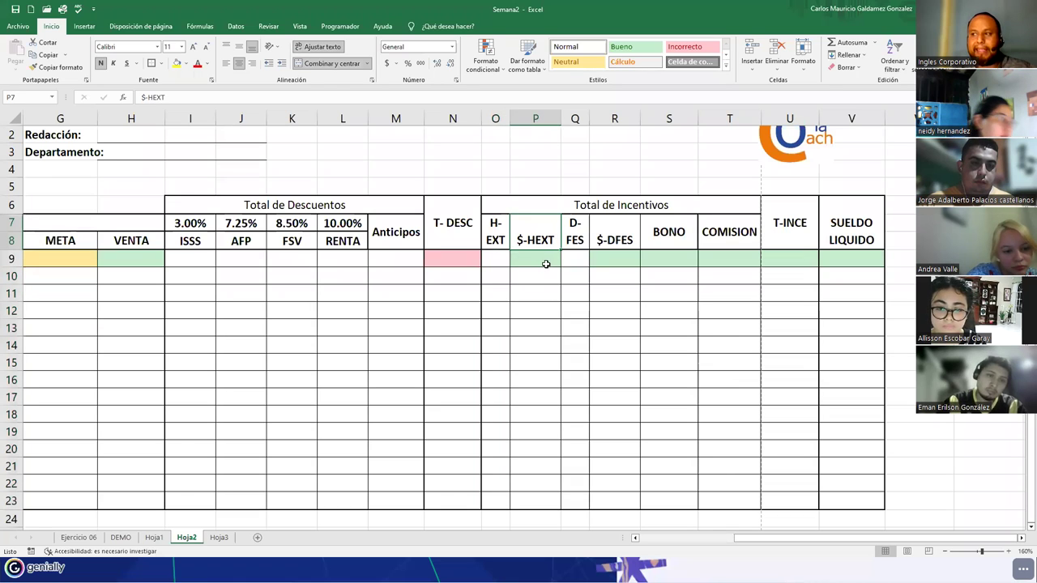
left_click(538, 261)
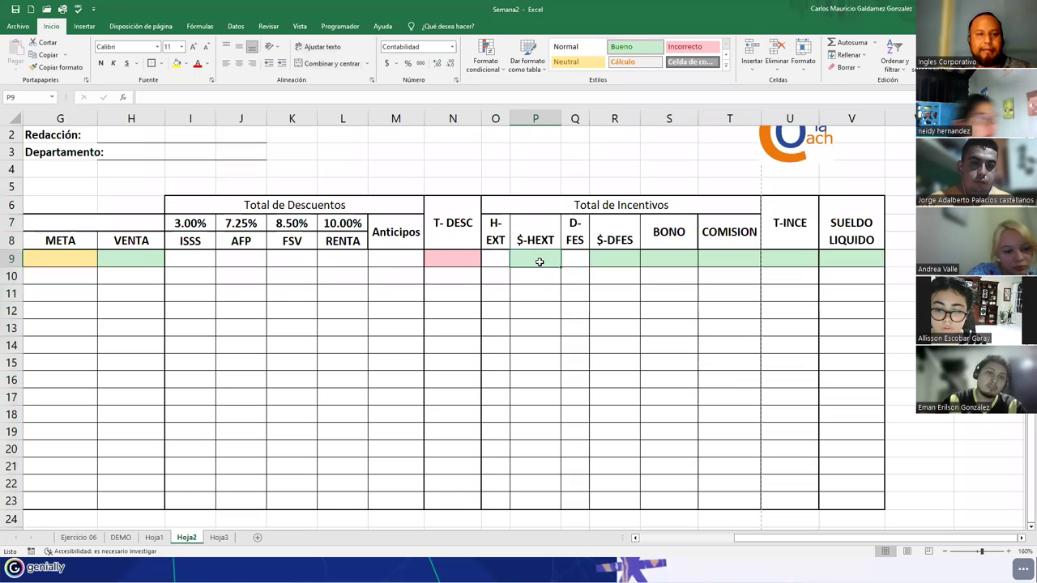
left_click(489, 260)
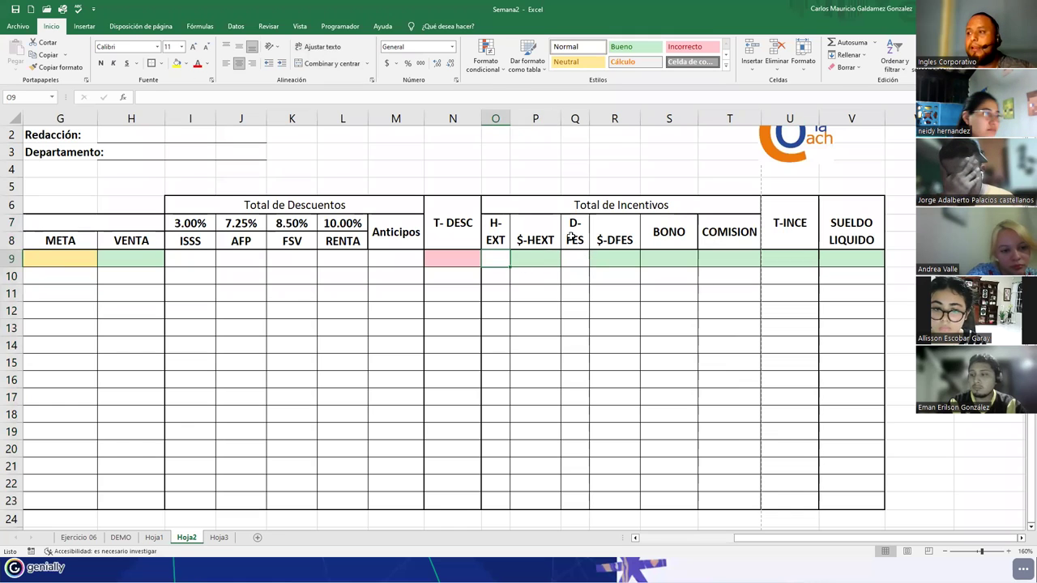
left_click(571, 236)
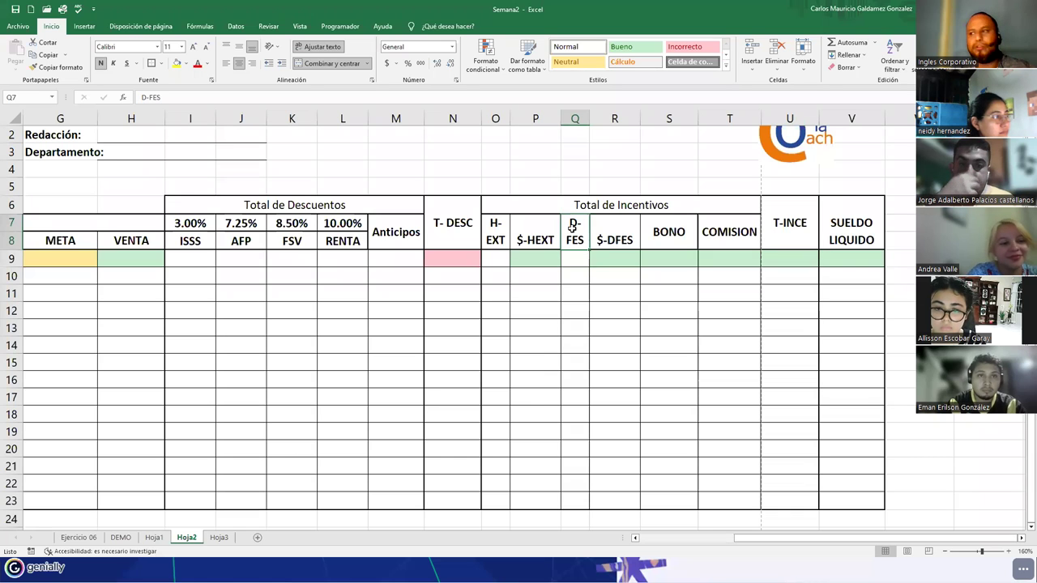
left_click(602, 238)
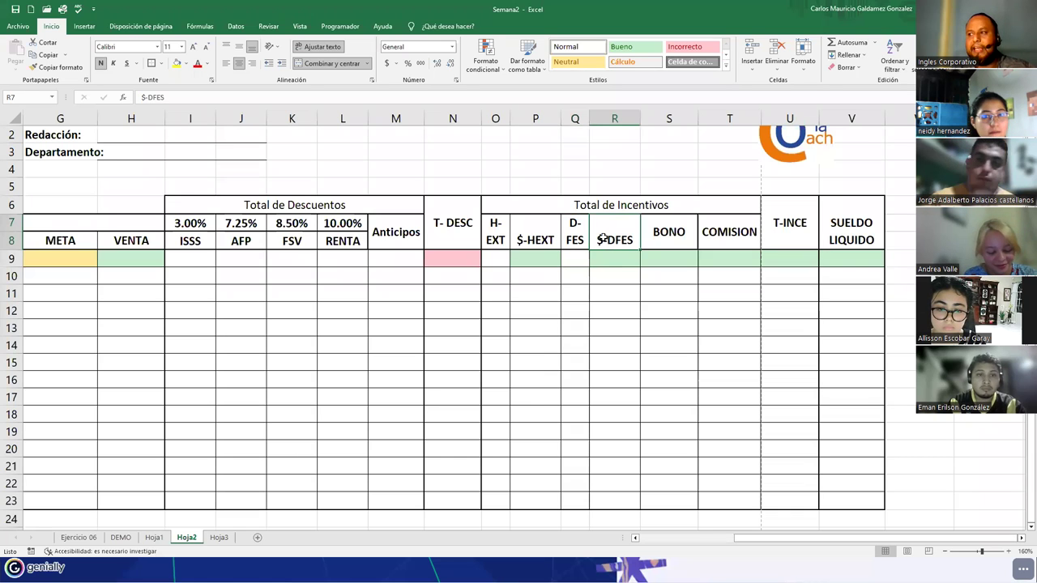
left_click_drag(606, 335, 613, 502)
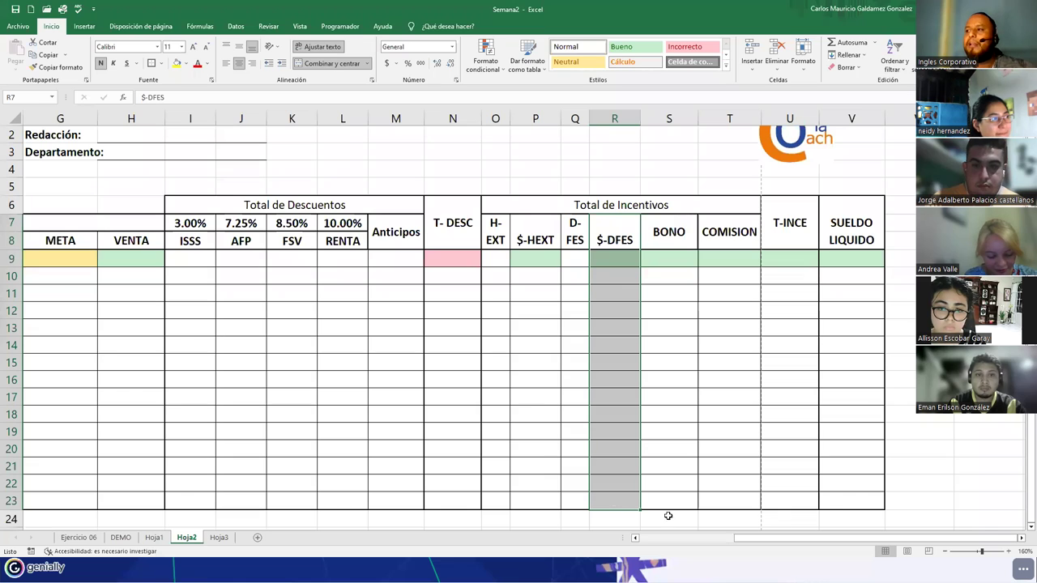
left_click(680, 258)
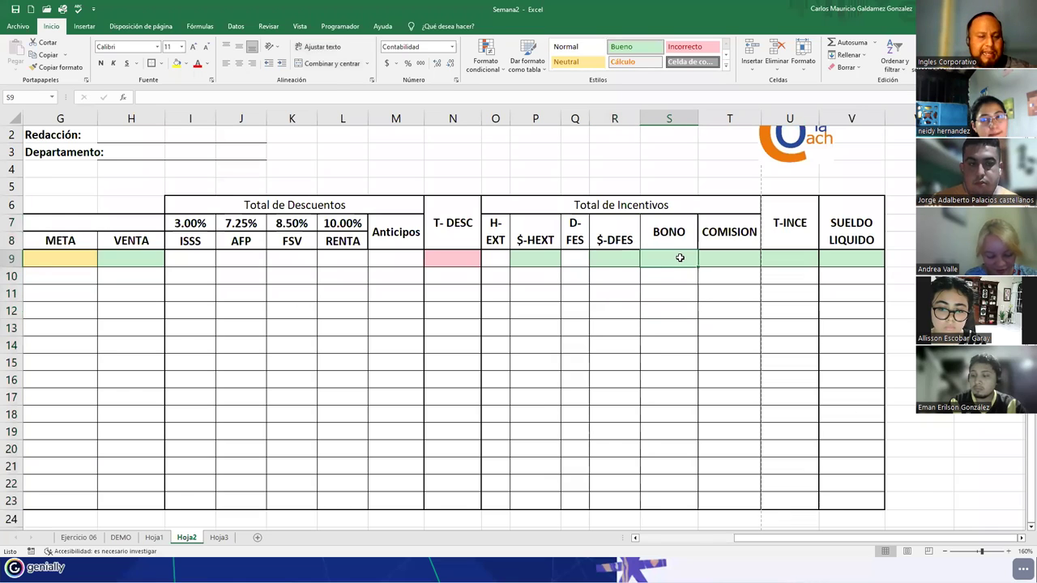
left_click_drag(669, 238, 669, 500)
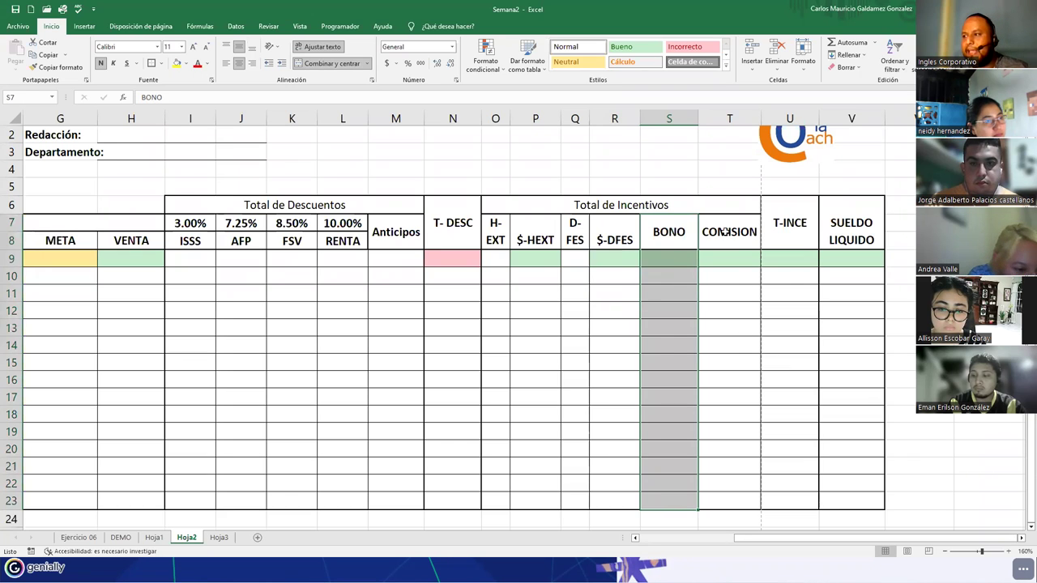
left_click_drag(727, 235, 732, 508)
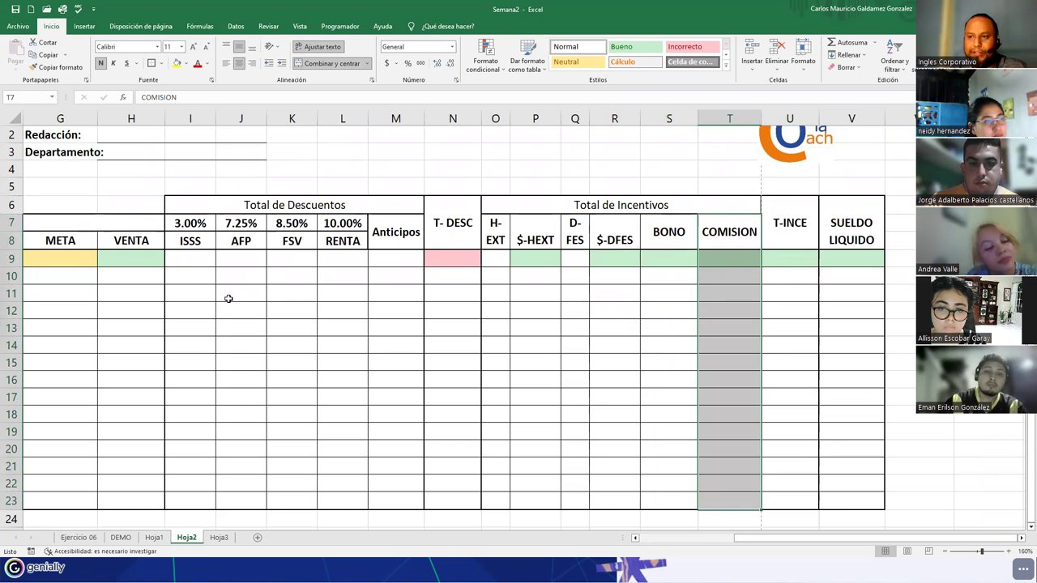
left_click(75, 258)
left_click_drag(75, 258, 134, 499)
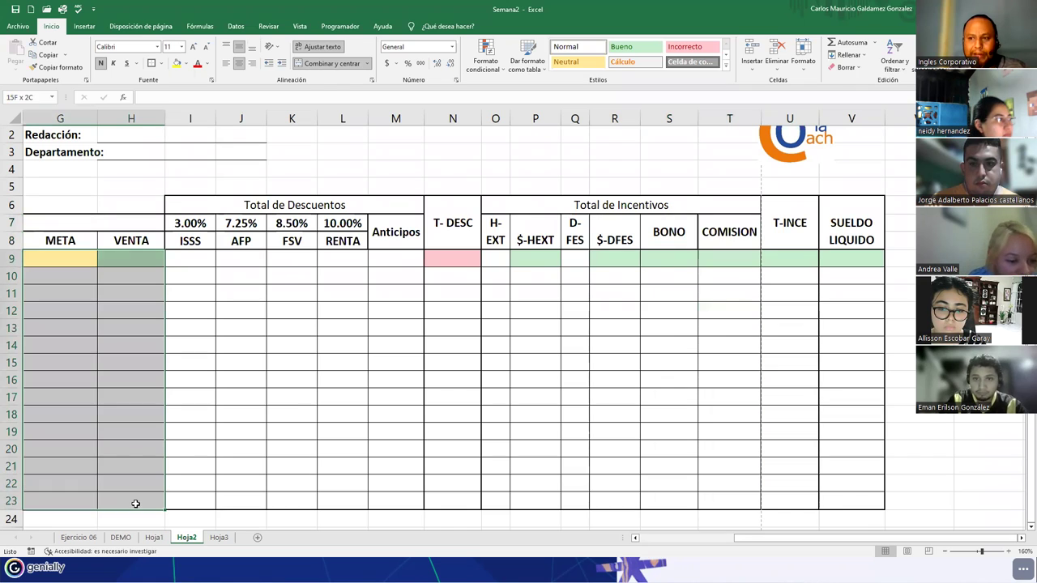
left_click(81, 241)
left_click_drag(143, 240, 126, 498)
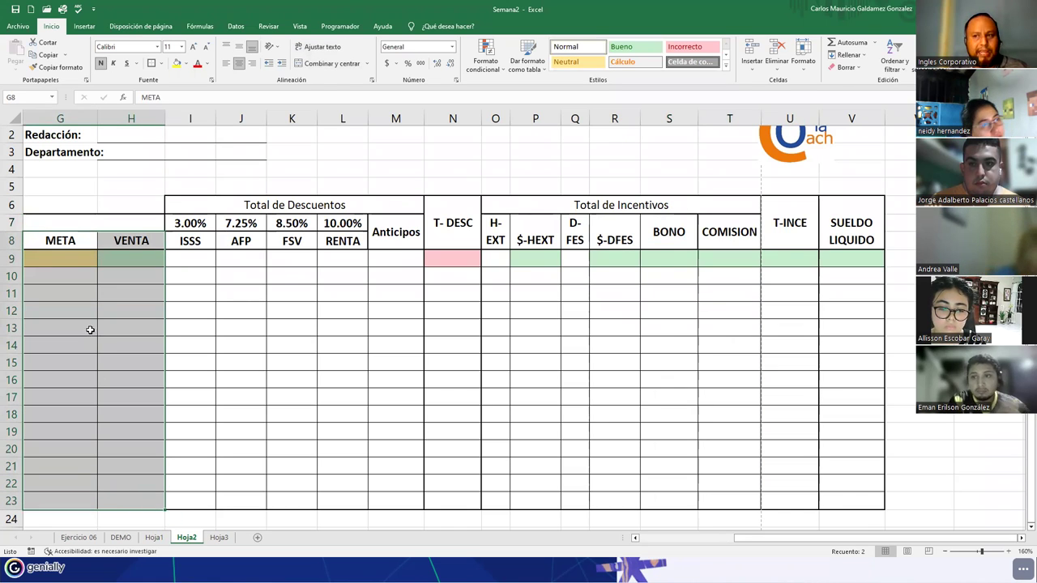
left_click(75, 259)
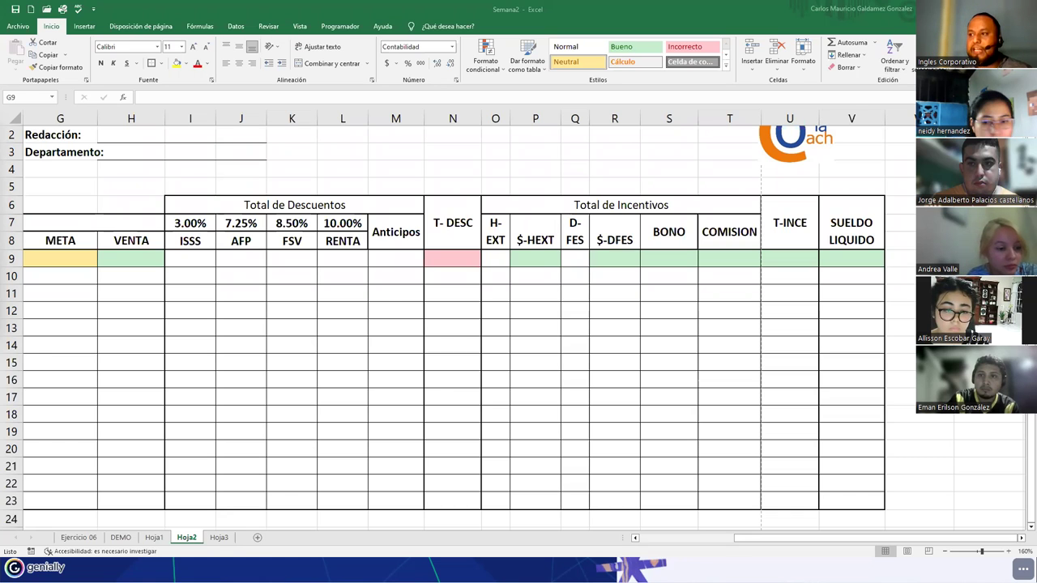
left_click(531, 260)
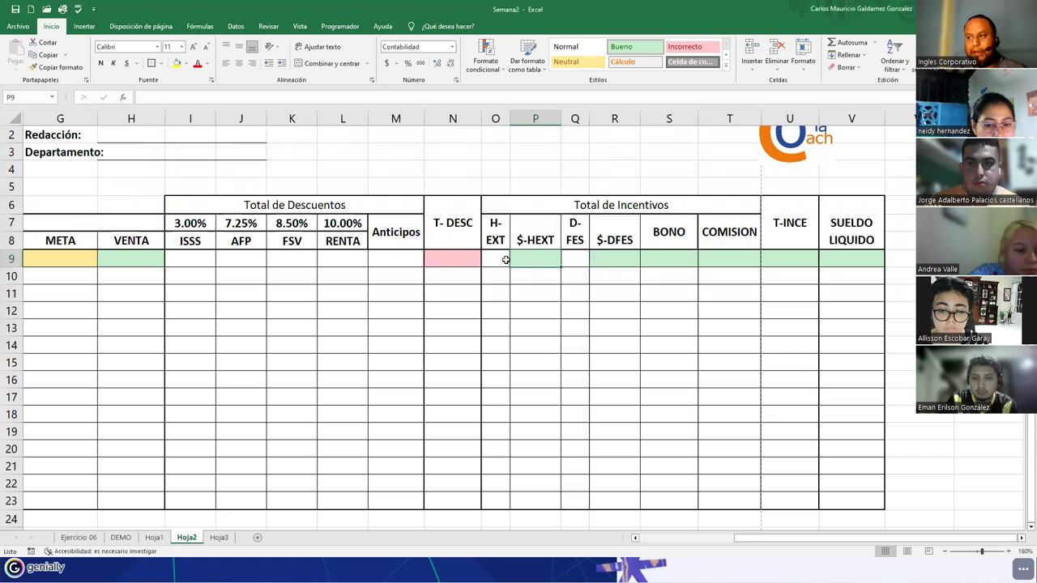
left_click(503, 259)
left_click(606, 262)
left_click(572, 260)
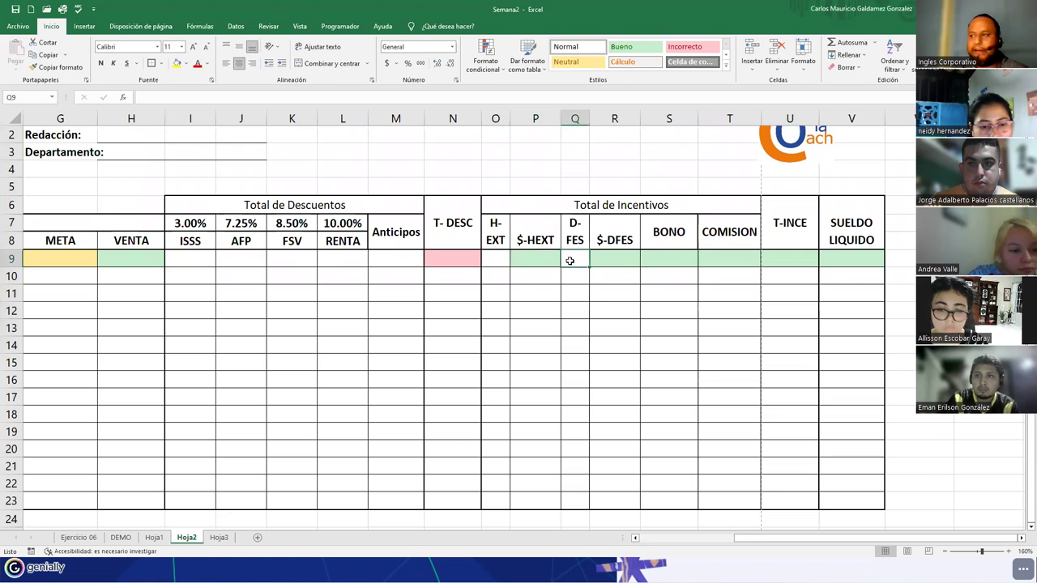
left_click(663, 262)
left_click(742, 262)
left_click(783, 259)
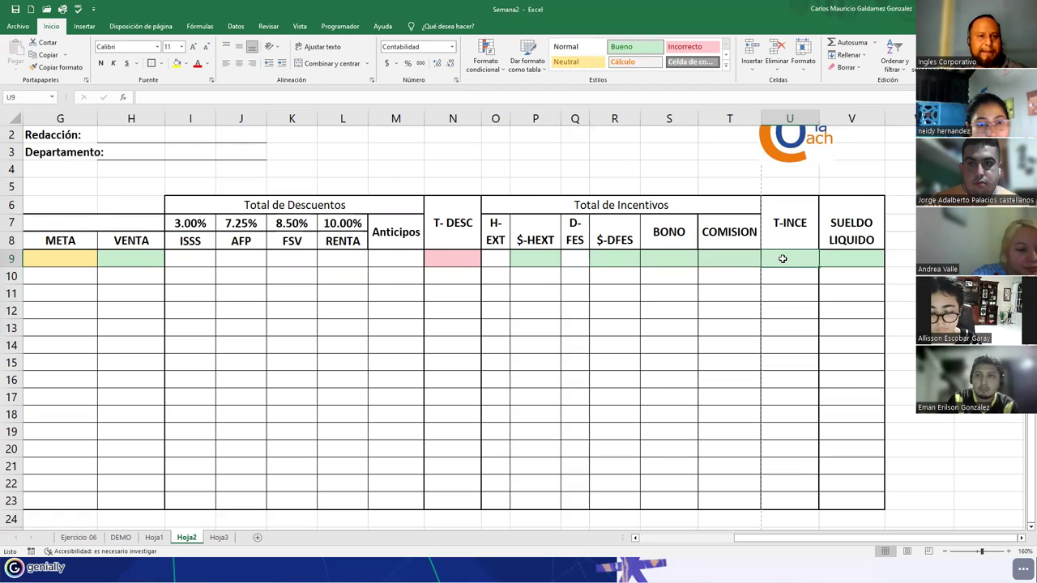
left_click(840, 262)
type("=")
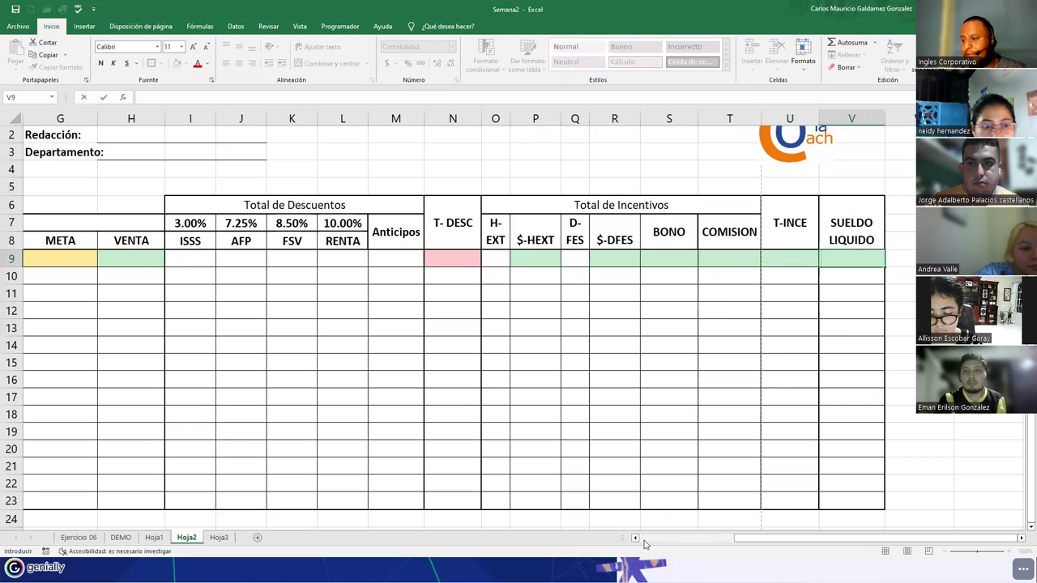
scroll(141, 279, "left", 1)
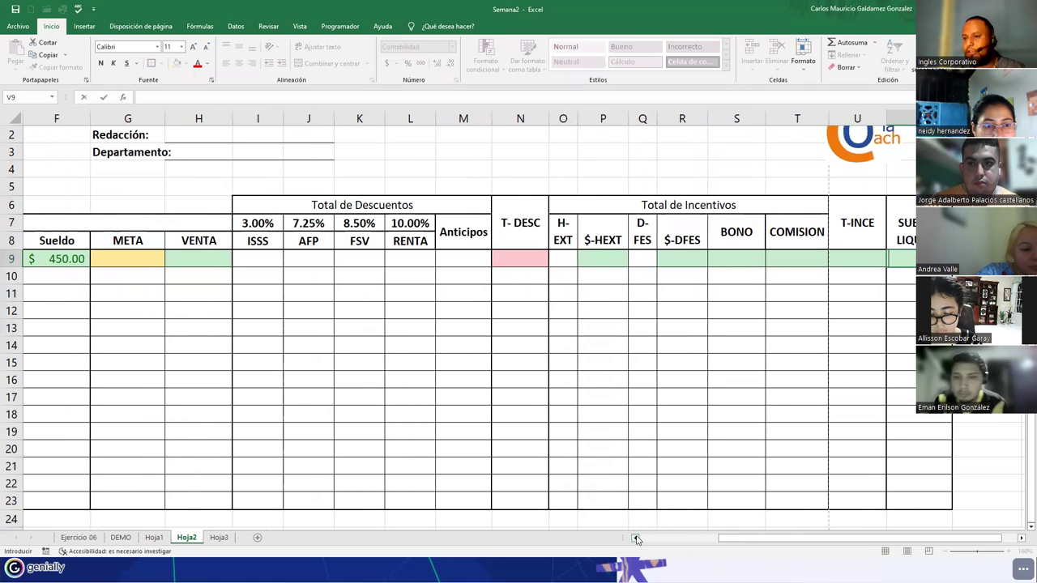
left_click(57, 259)
left_click(859, 265)
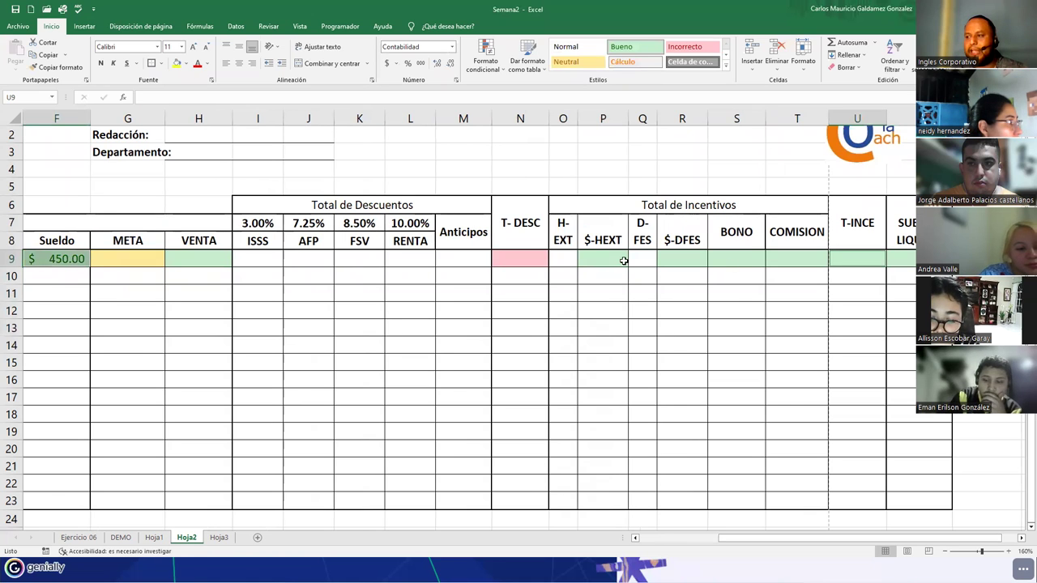
left_click(524, 259)
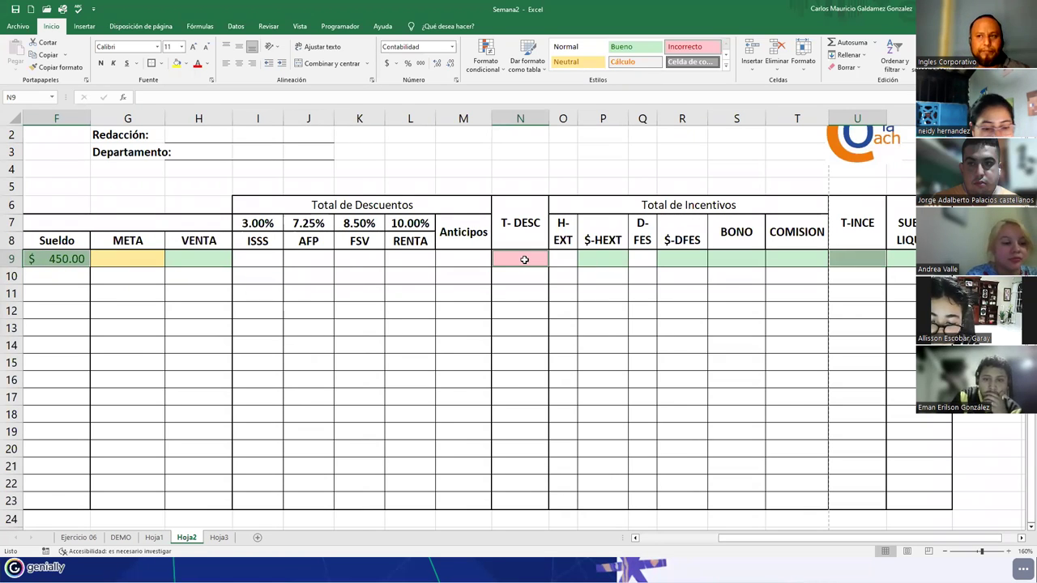
left_click(643, 538)
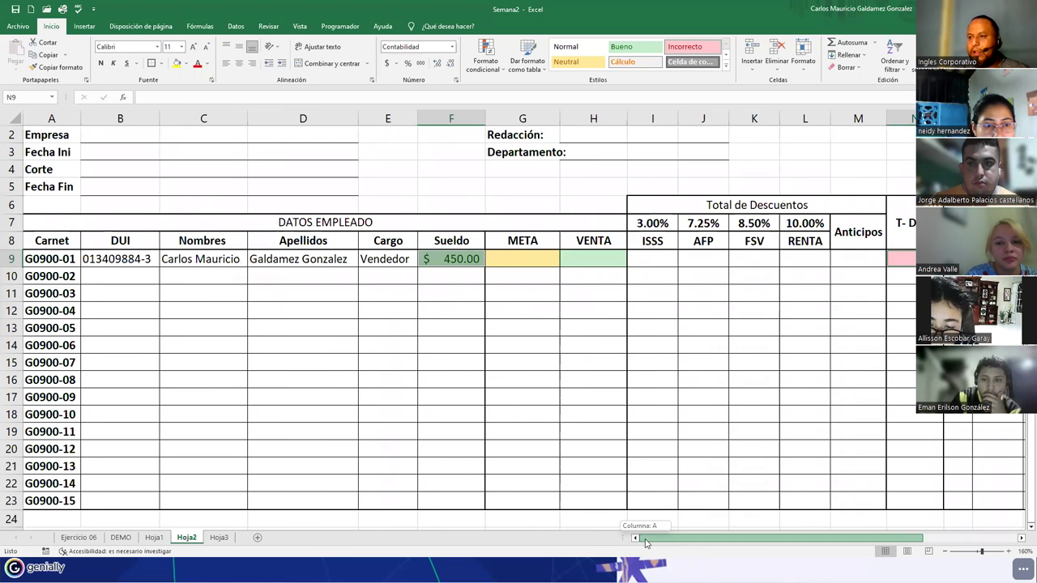
left_click(154, 259)
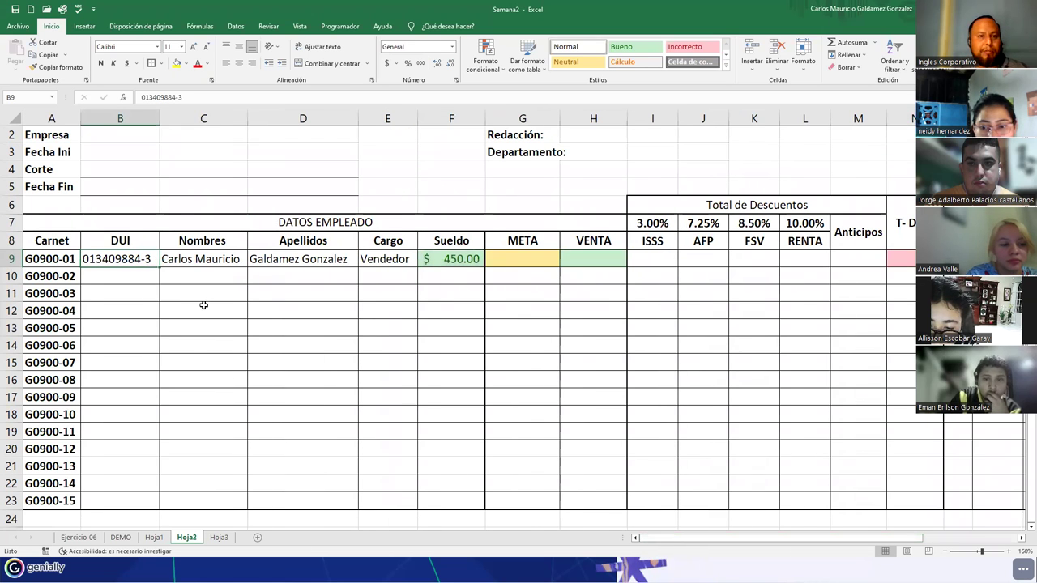
left_click(508, 263)
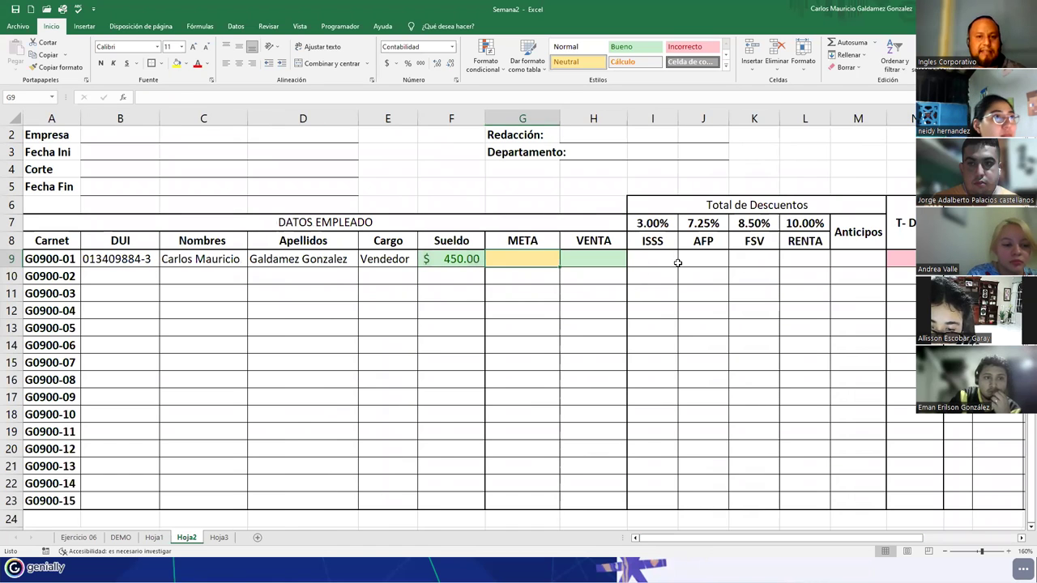
left_click(71, 225)
left_click(705, 357)
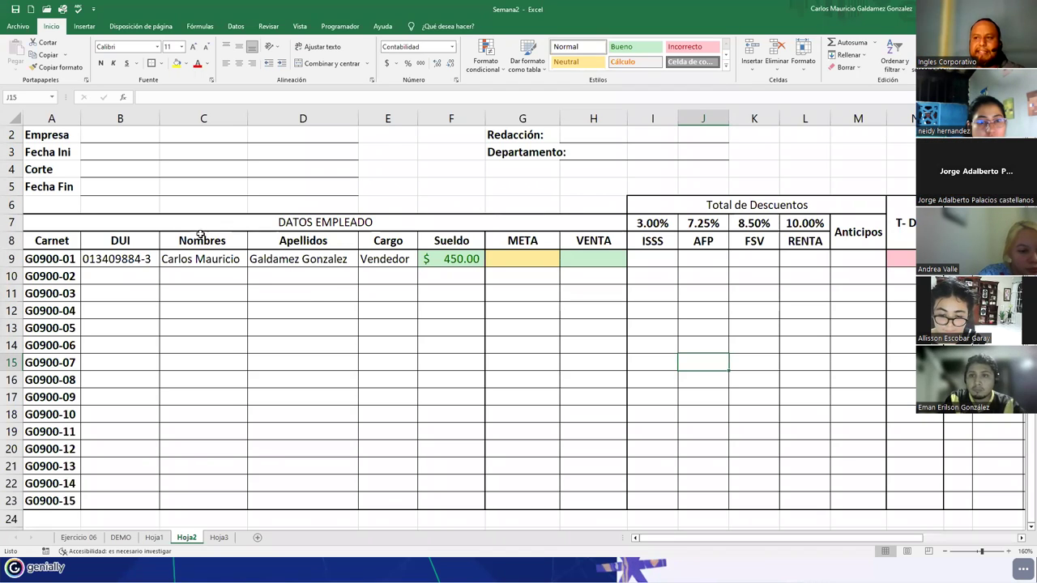
- View the full payroll table at 145% zoom, then return to column A at cell B9
left_click_drag(195, 222, 998, 439)
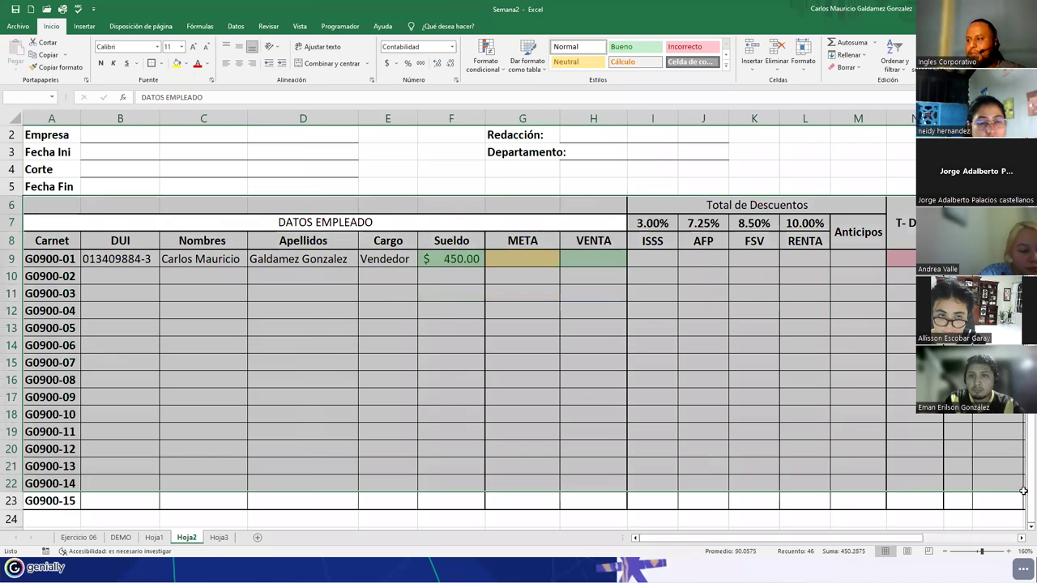
left_click_drag(998, 439, 936, 497)
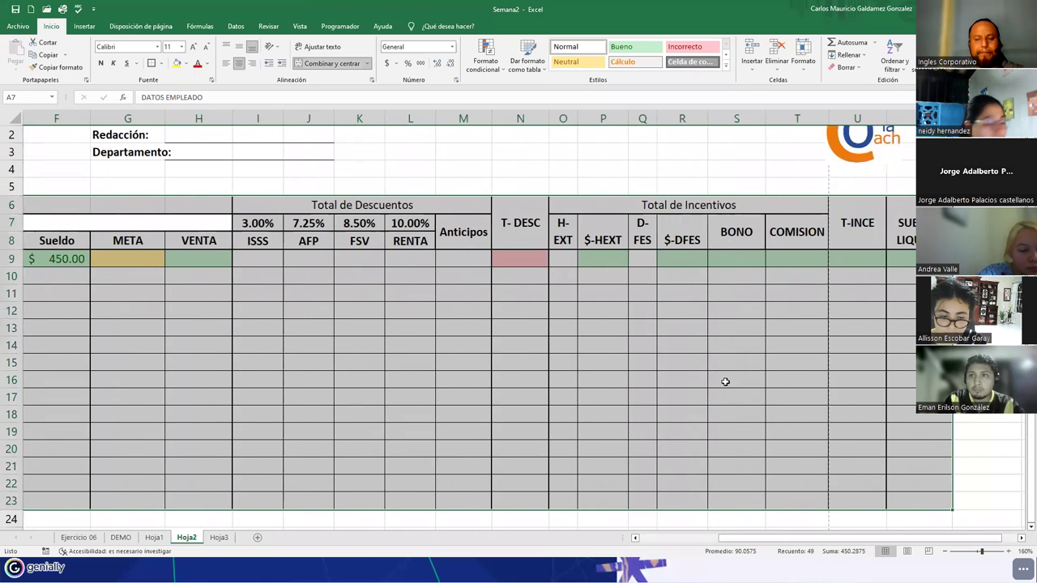
scroll(710, 379, "down", 1)
left_click(645, 541)
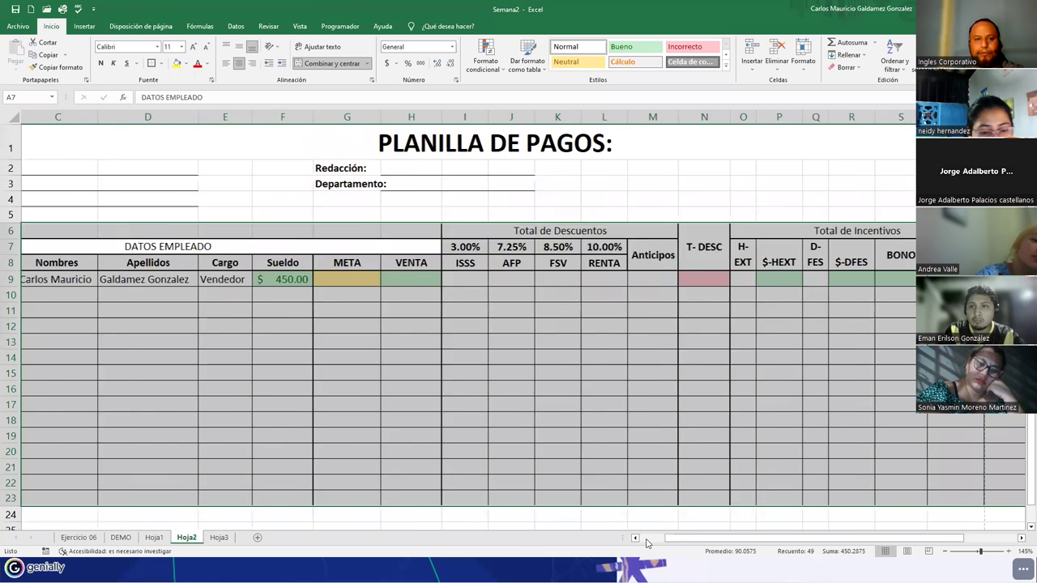
left_click(287, 311)
left_click(109, 284)
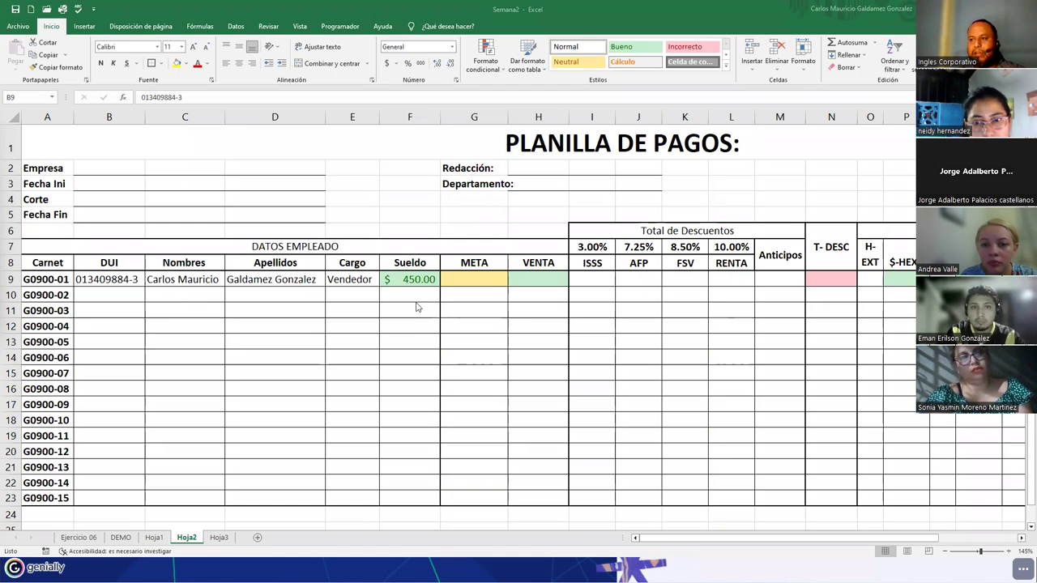
- Apply Normal style to row 9, then undo it
left_click_drag(403, 279, 535, 279)
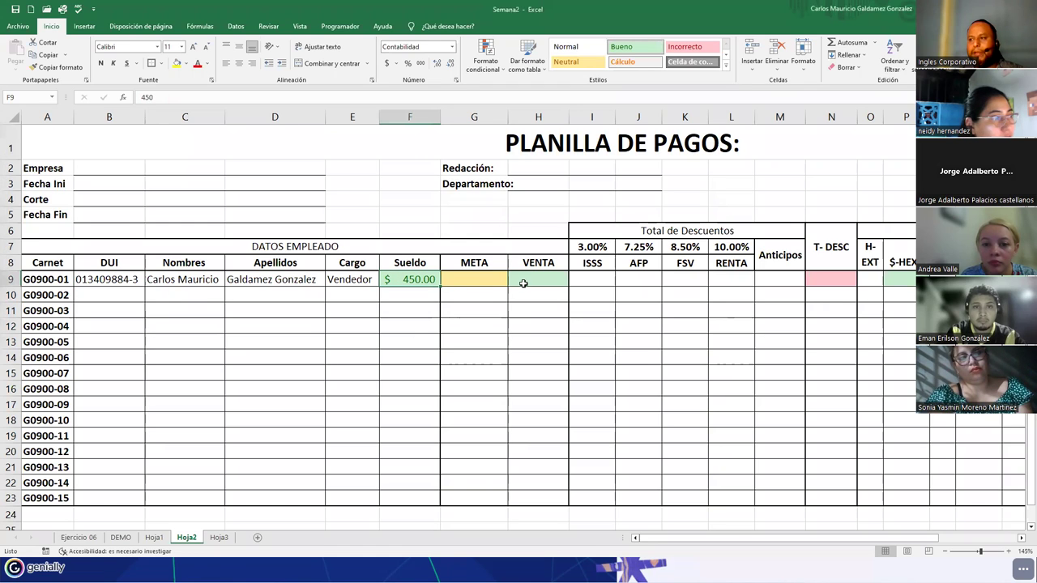
left_click(798, 282)
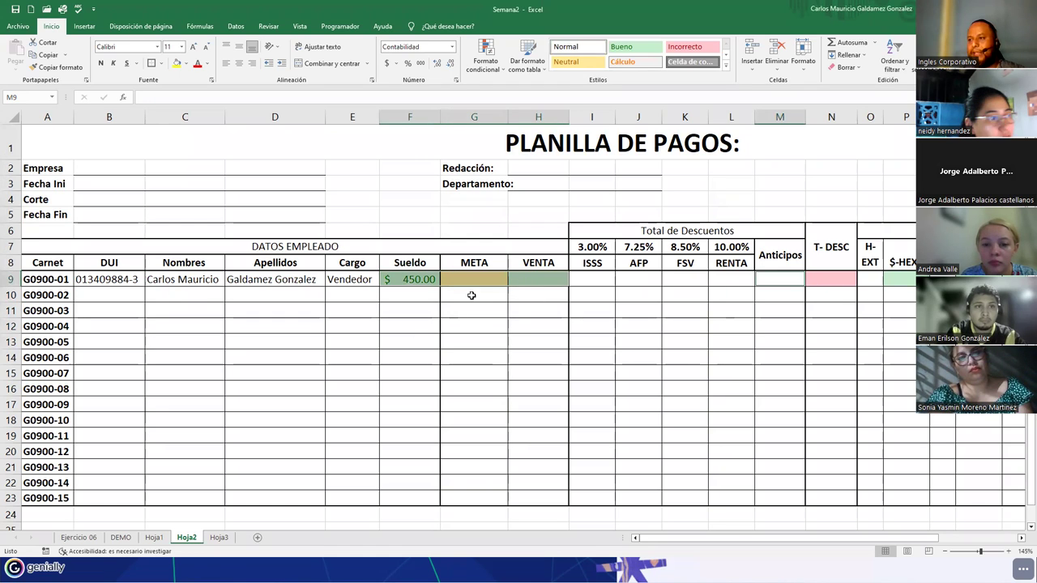
left_click(8, 279)
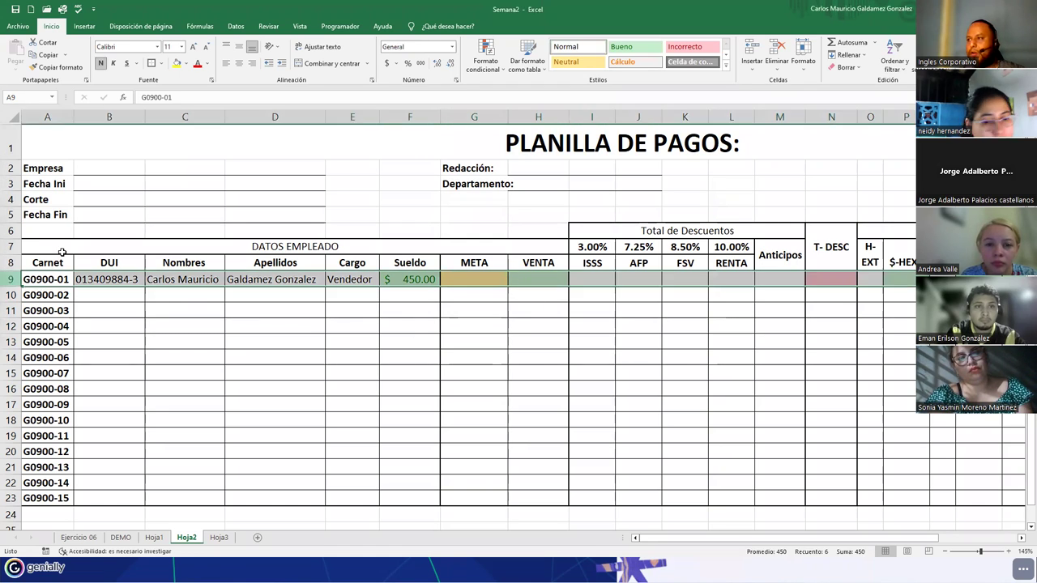
left_click(567, 51)
left_click(407, 277)
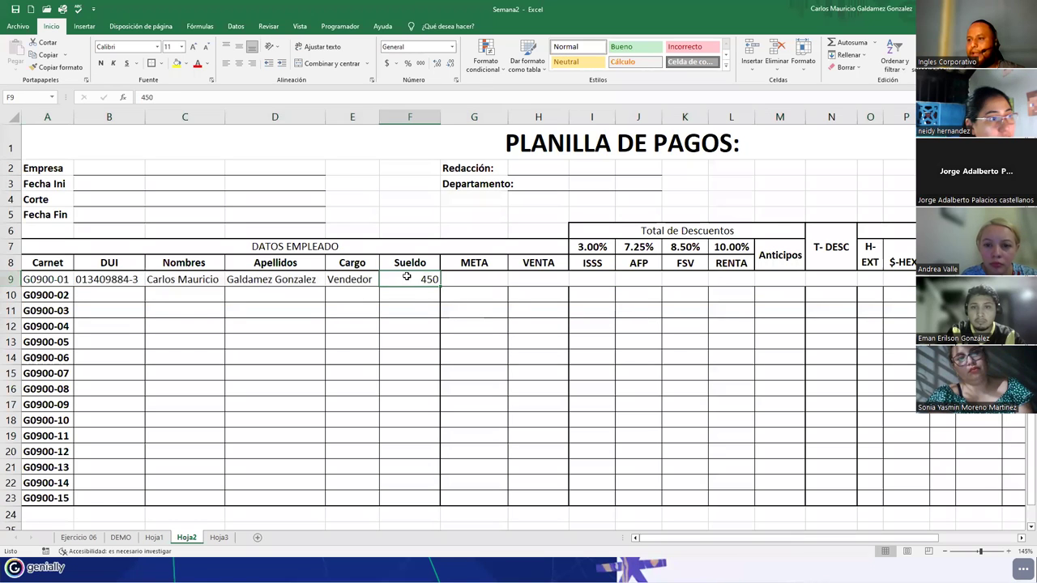
key("ctrl+z")
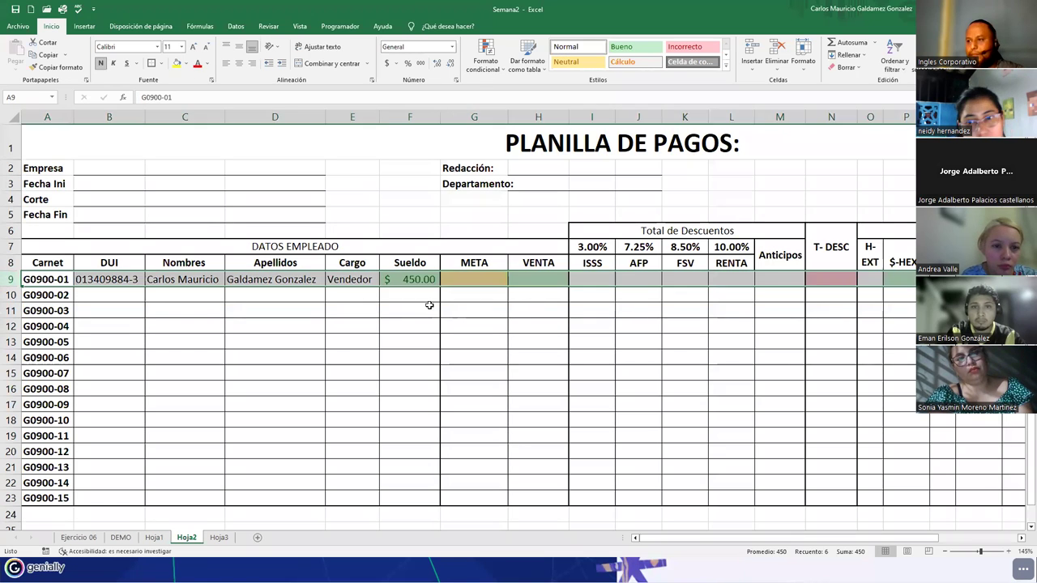
- Clear the row's coloured fills and re-enter 450 as the F9 salary
mouse_move(412, 310)
left_mouse_down()
mouse_move(912, 310)
mouse_move(201, 278)
left_mouse_up()
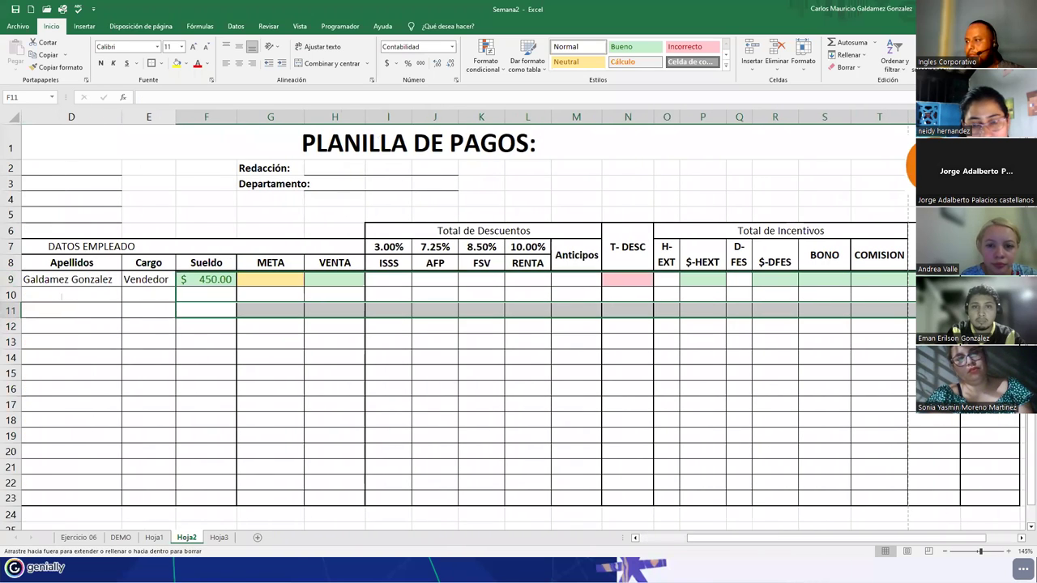
left_click(202, 279)
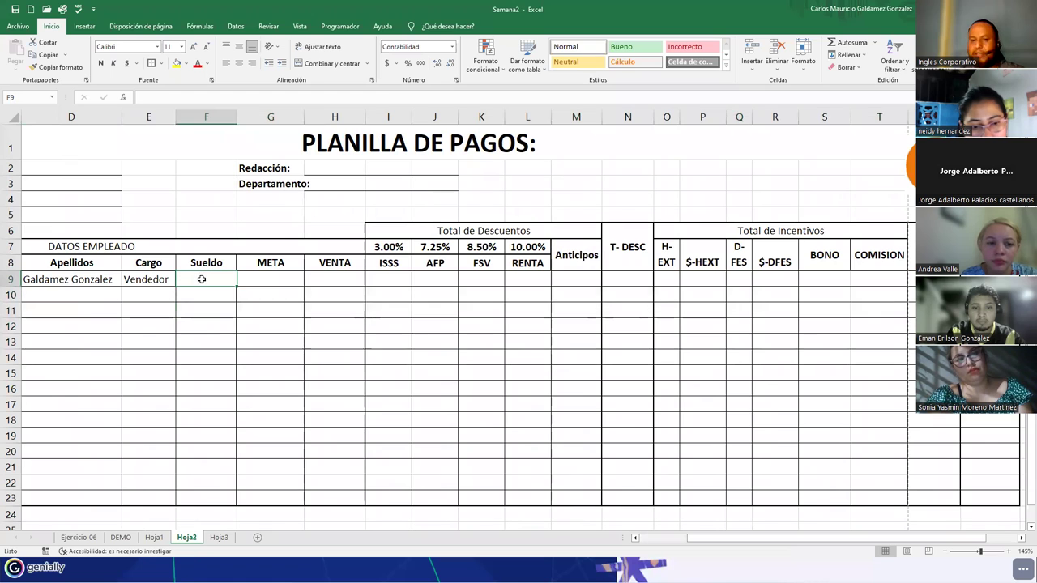
type("450")
key("Return")
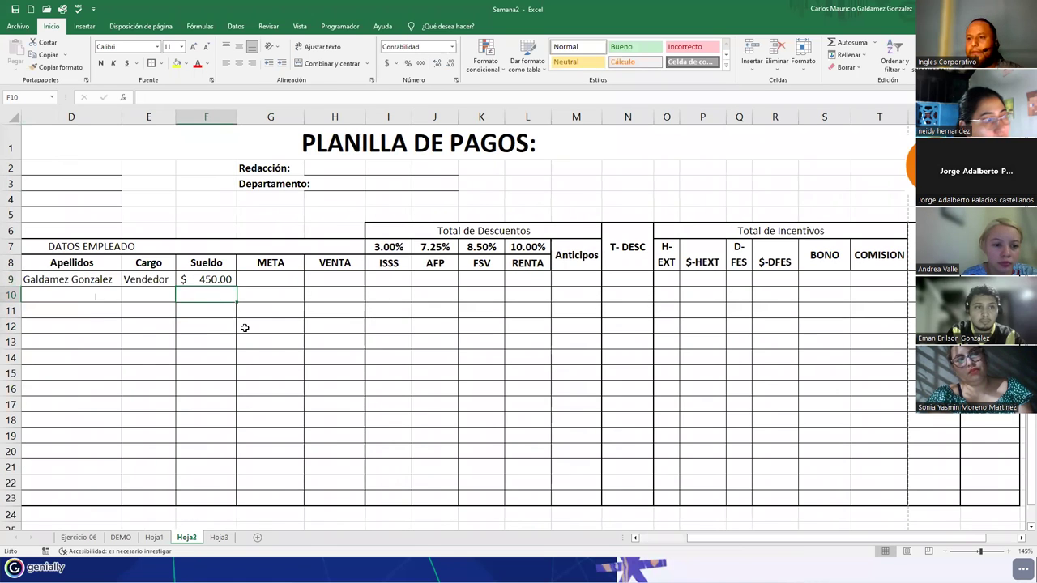
left_click(251, 327)
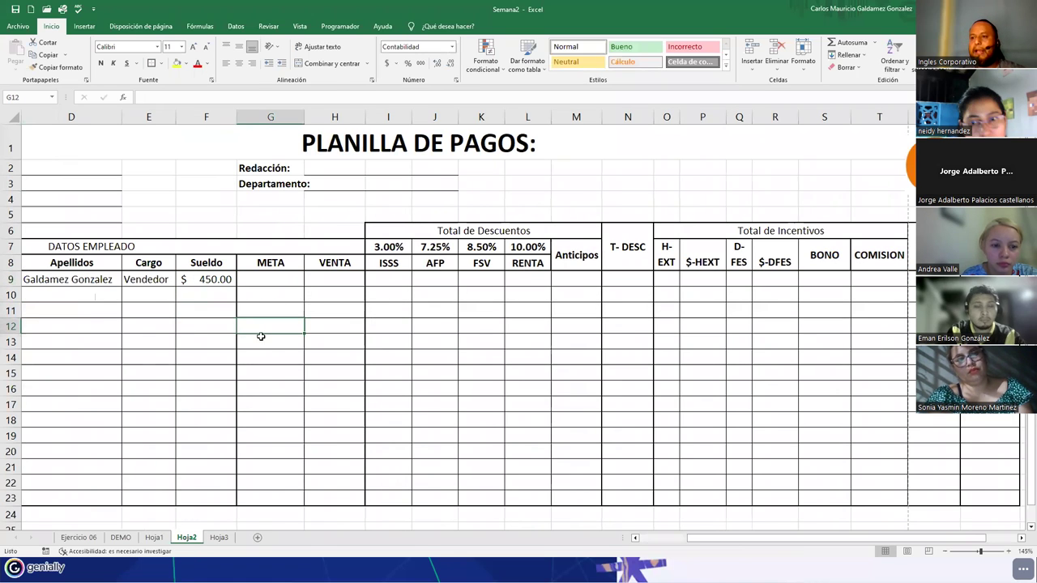
- Scroll the sheet back to column A to show the Carnet column
left_click(657, 543)
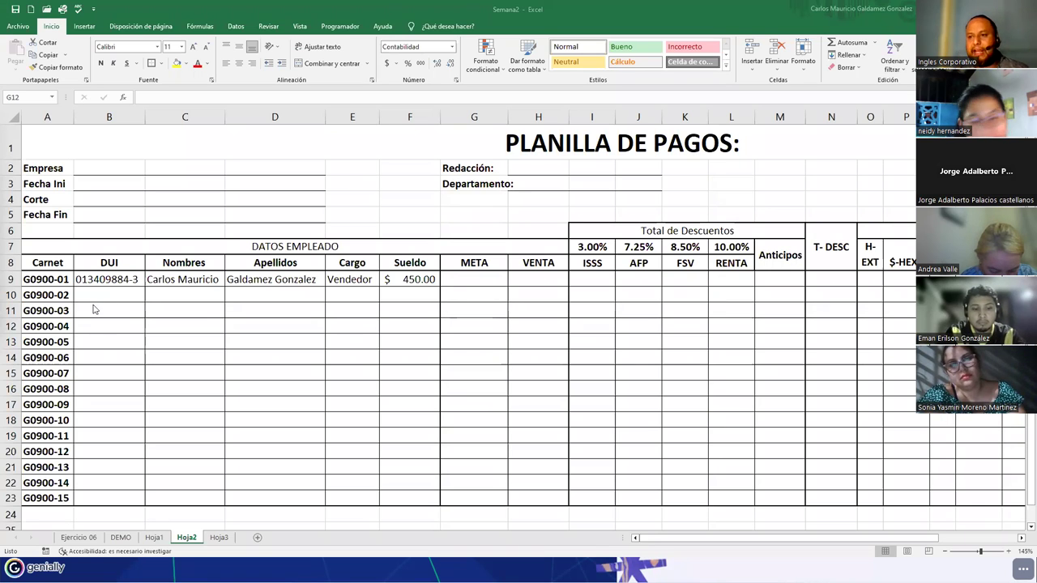
- Extend the carnet code series from A9:A10 down to row 23
left_click_drag(39, 261, 49, 496)
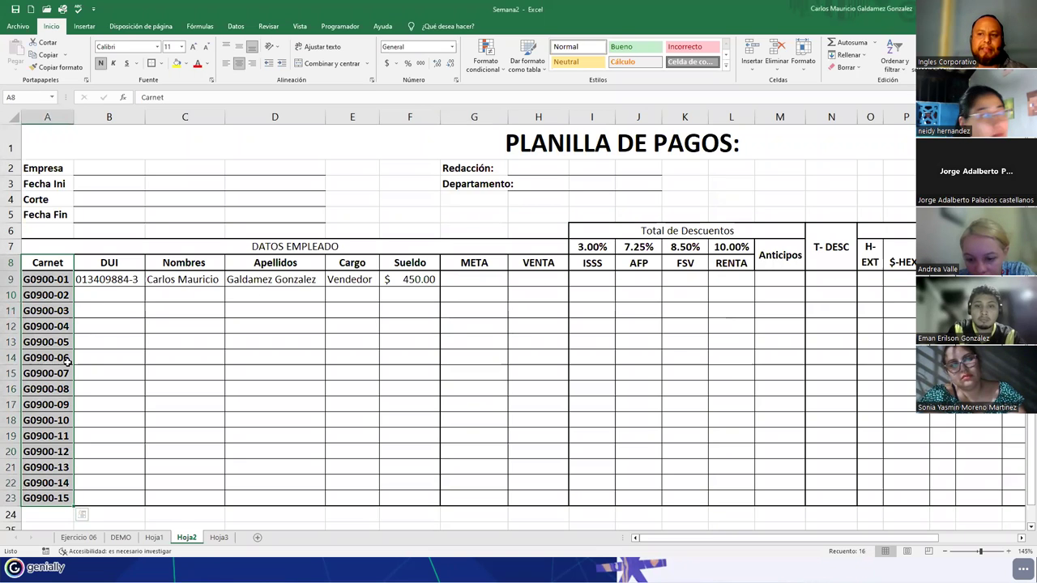
left_click_drag(34, 282, 70, 300)
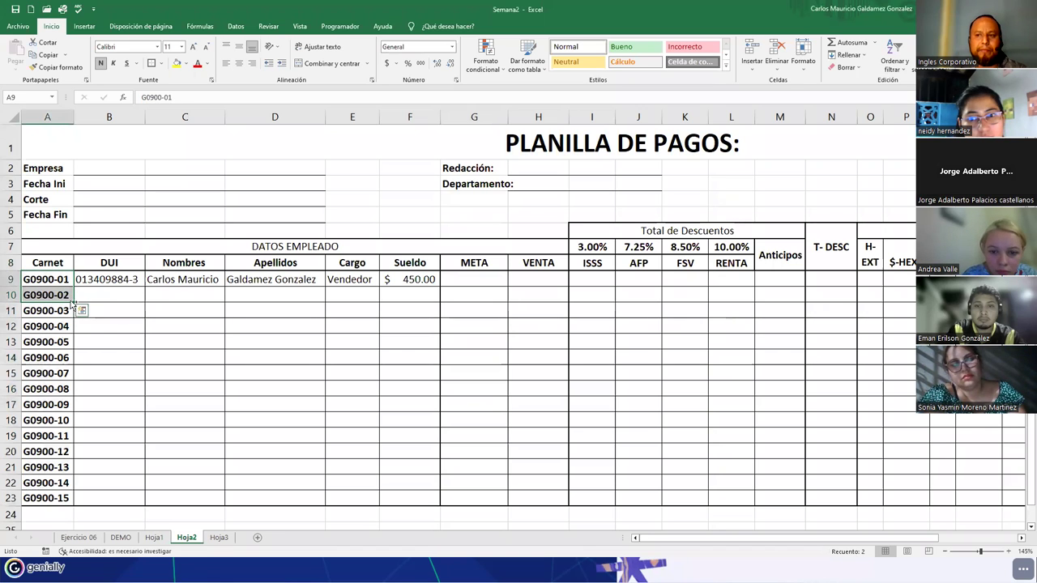
double_click(71, 302)
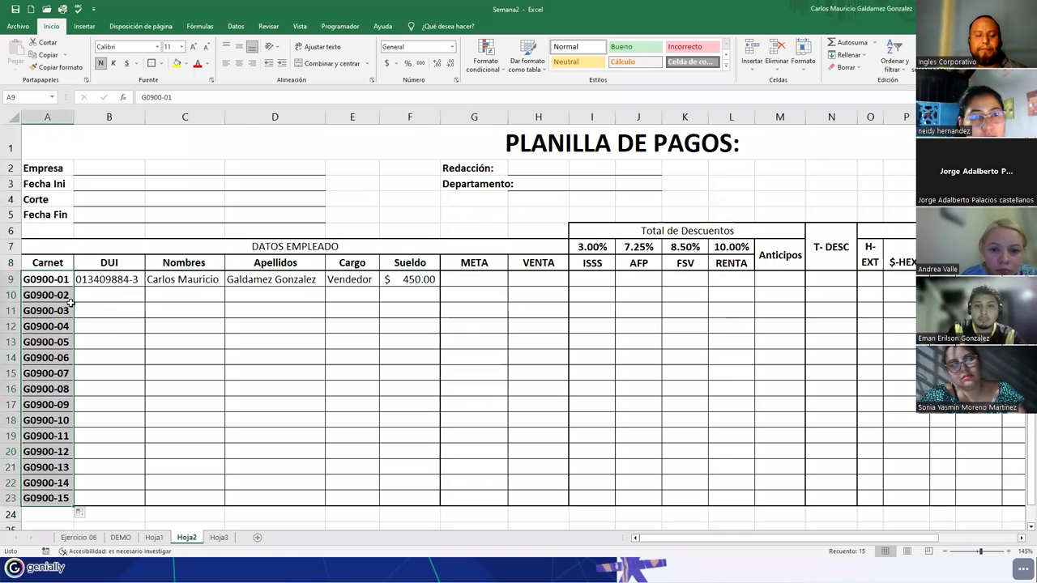
- Replace the first names in C9 and surnames in D9 with a new employee's names
left_click(102, 279)
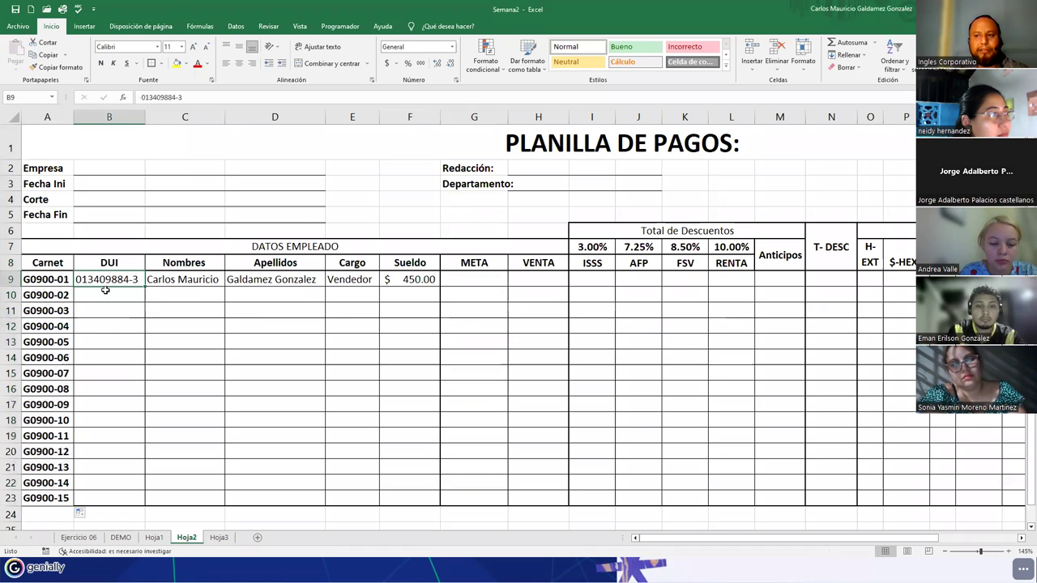
left_click(172, 276)
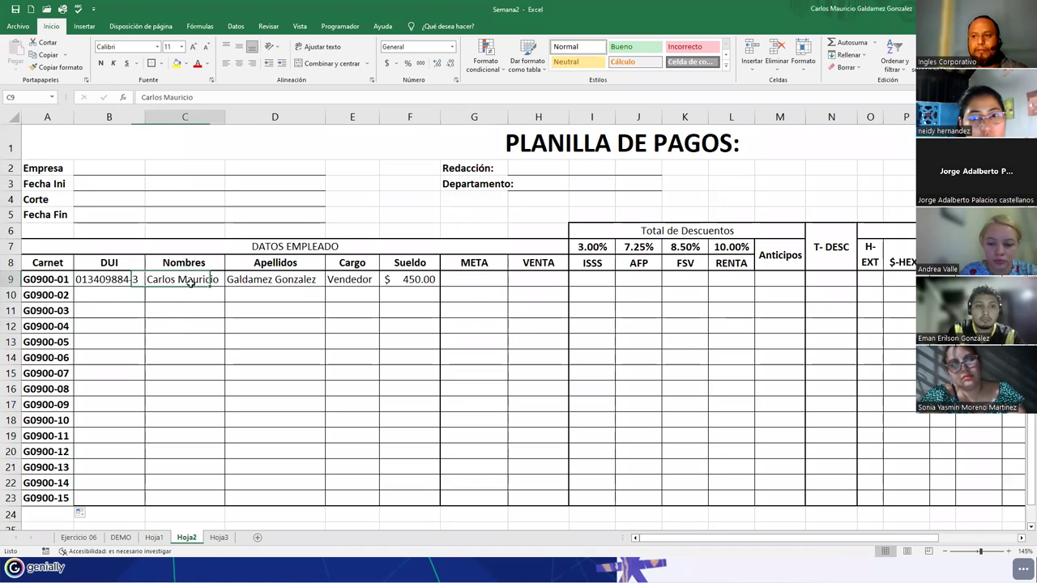
left_click(264, 288)
left_click(333, 285)
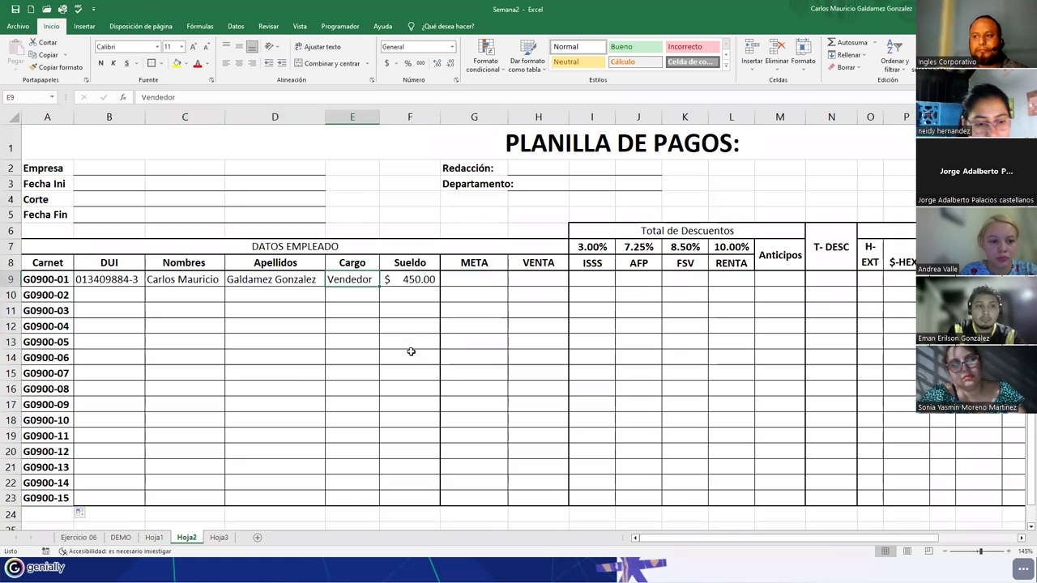
left_click(181, 285)
type("juan")
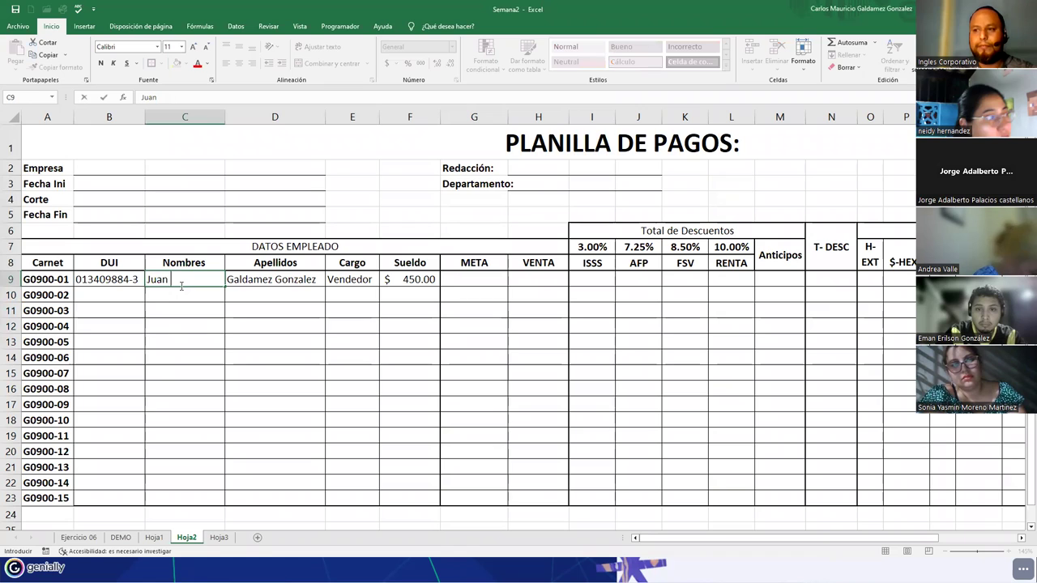
type(" M")
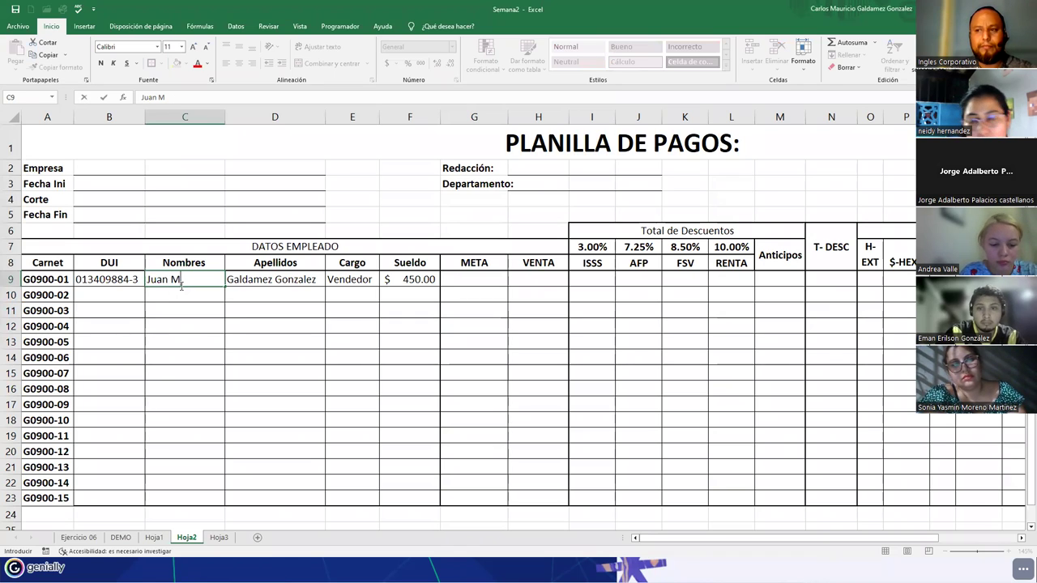
type("arcos")
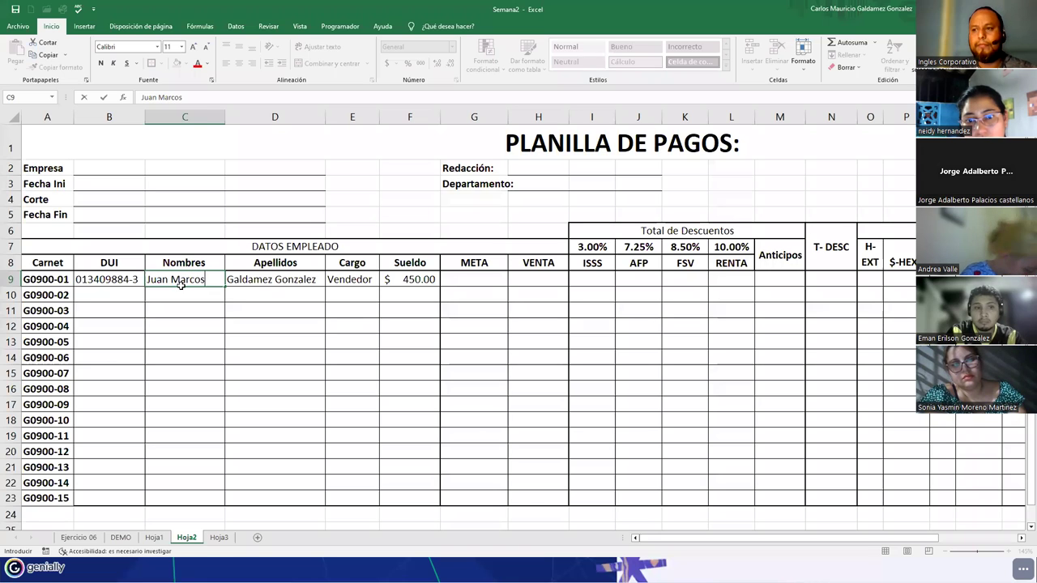
key("Tab")
type("Melgar Acevedo")
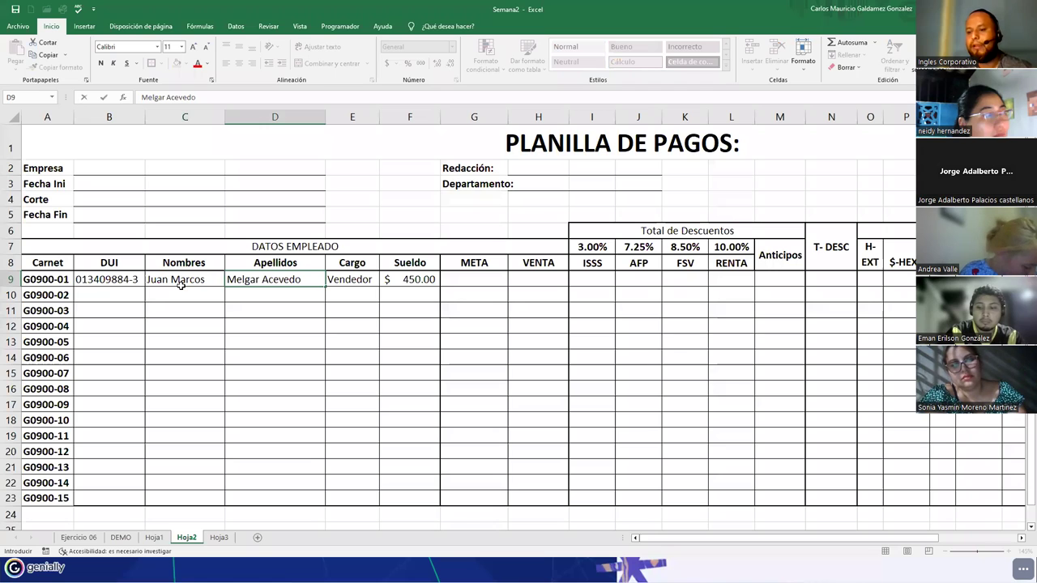
key("Return")
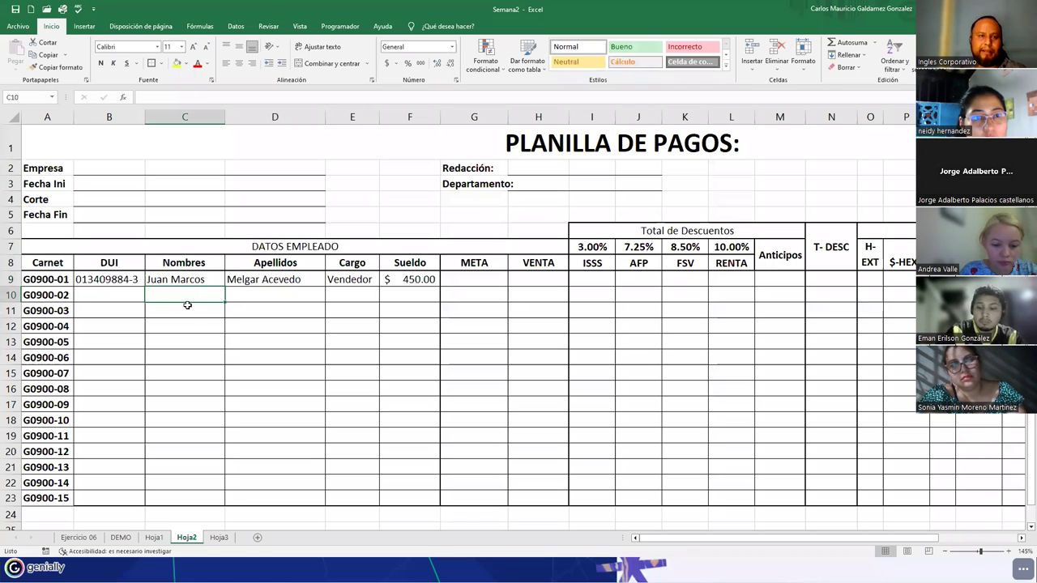
left_click(416, 277)
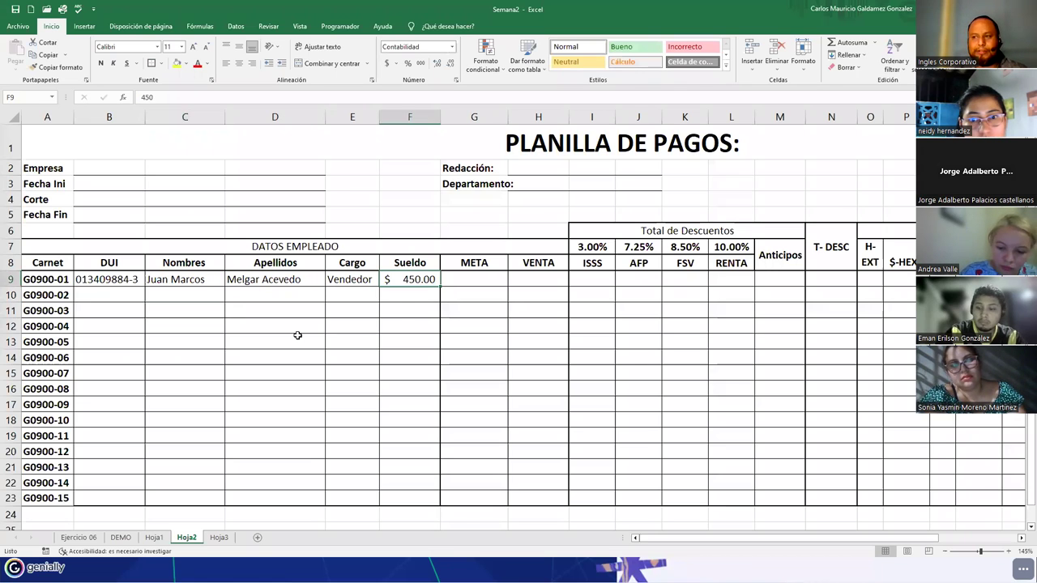
left_click(345, 286)
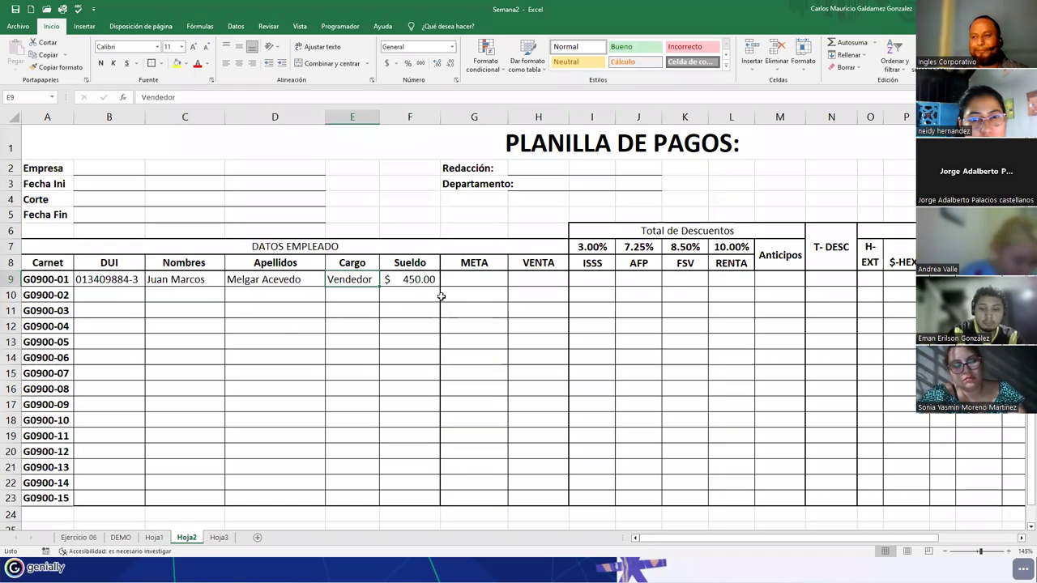
- Select the $450.00 Sueldo cell, then the Carnet column down to G0900-11
left_click(406, 279)
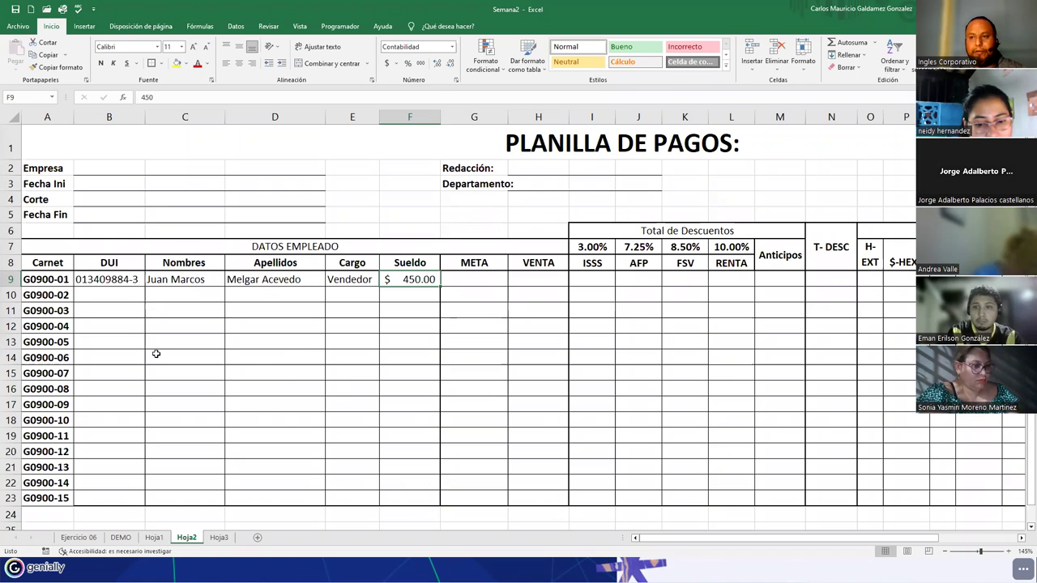
left_click_drag(46, 269, 46, 436)
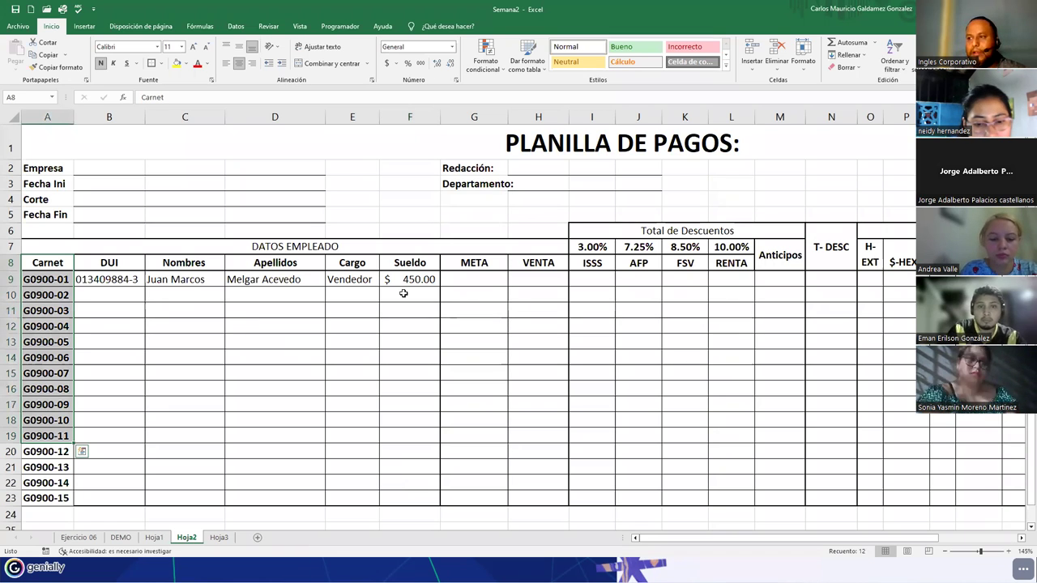
- Enter 3500 as the META in G9 and 3611.65 as the VENTA in H9
left_click(470, 279)
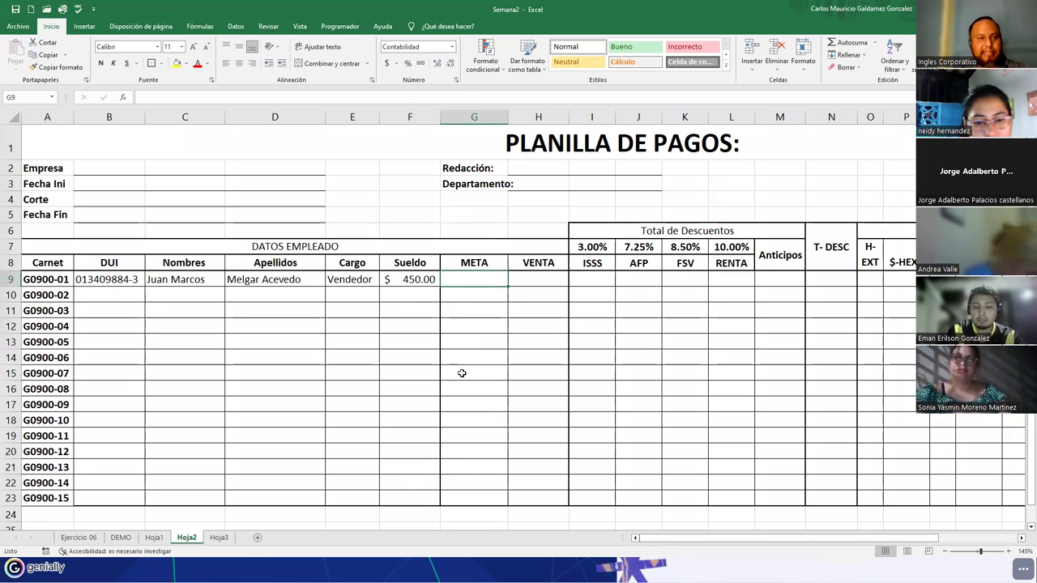
type("3500")
key("Tab")
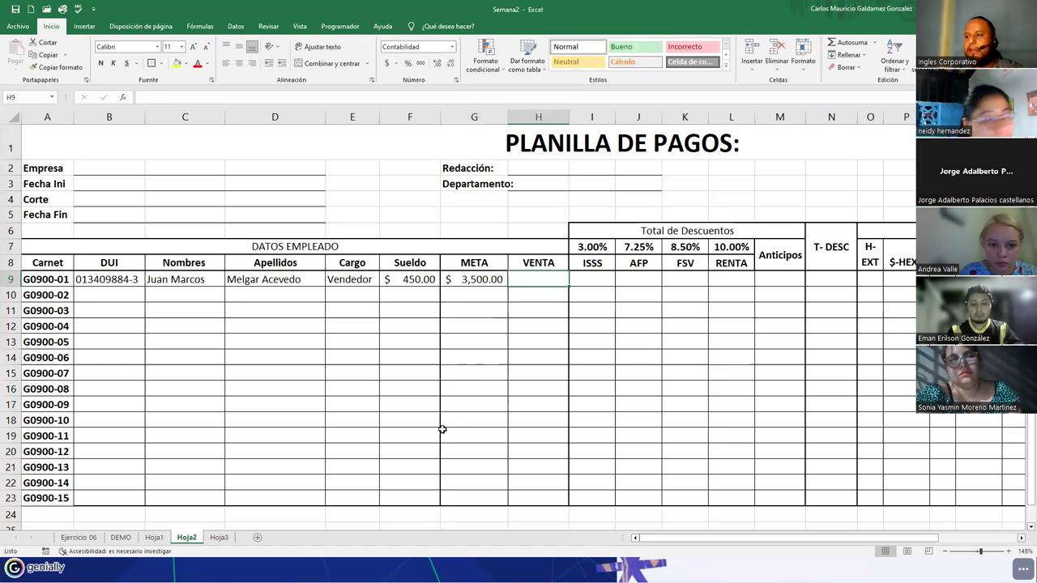
left_click(338, 284)
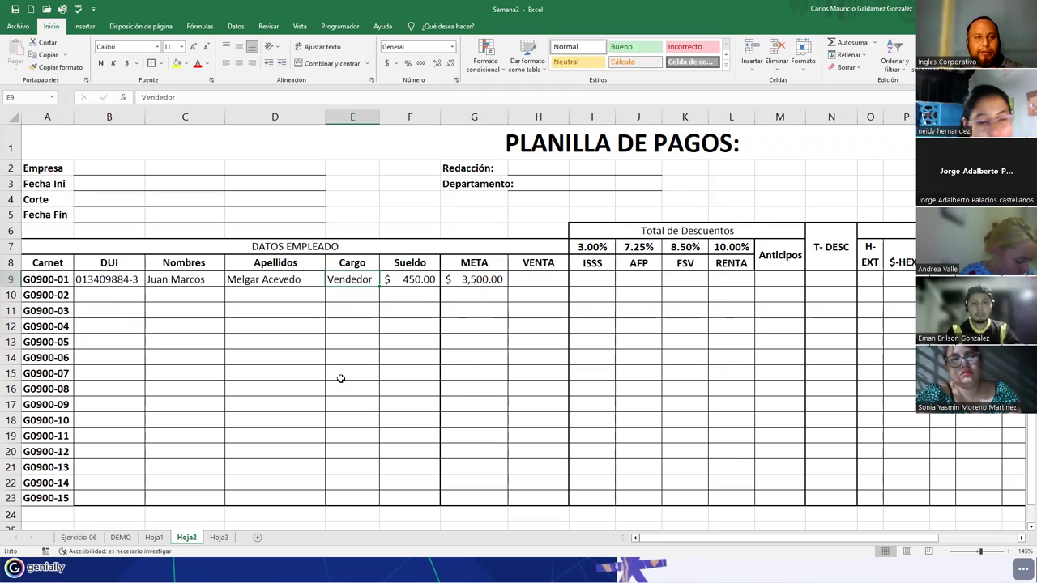
left_click(531, 283)
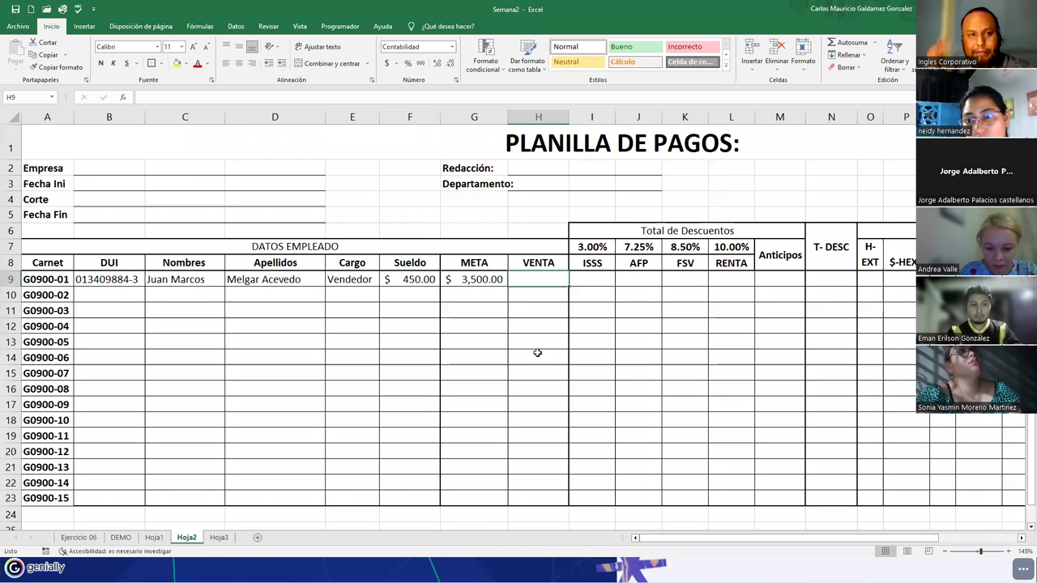
type("3")
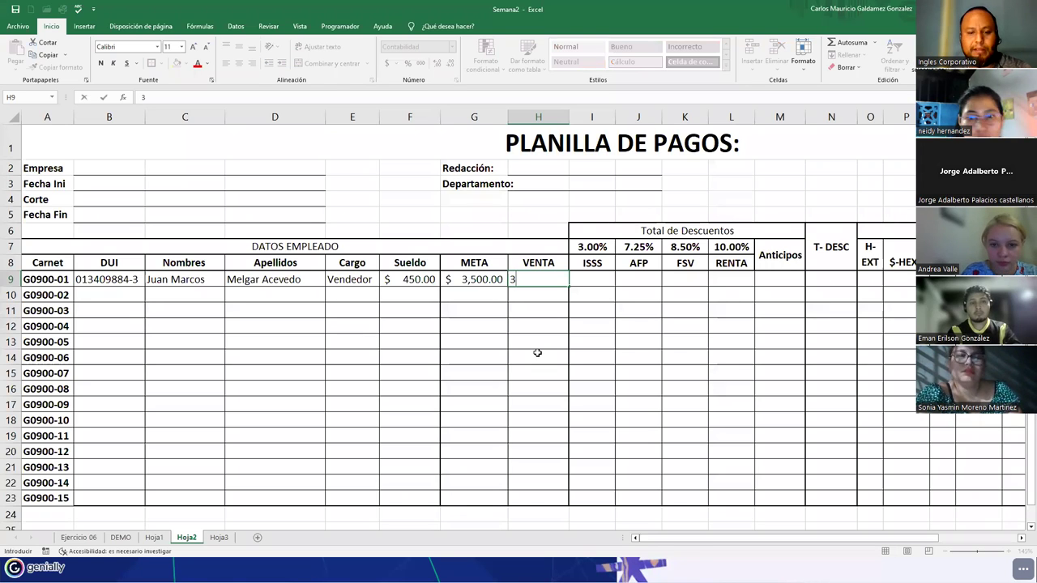
type("6")
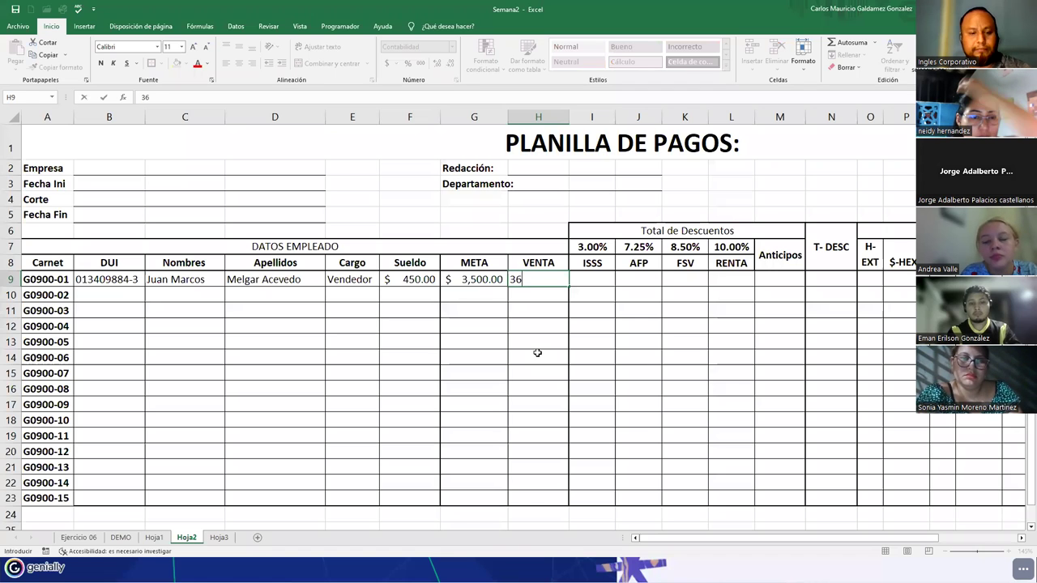
type("11.")
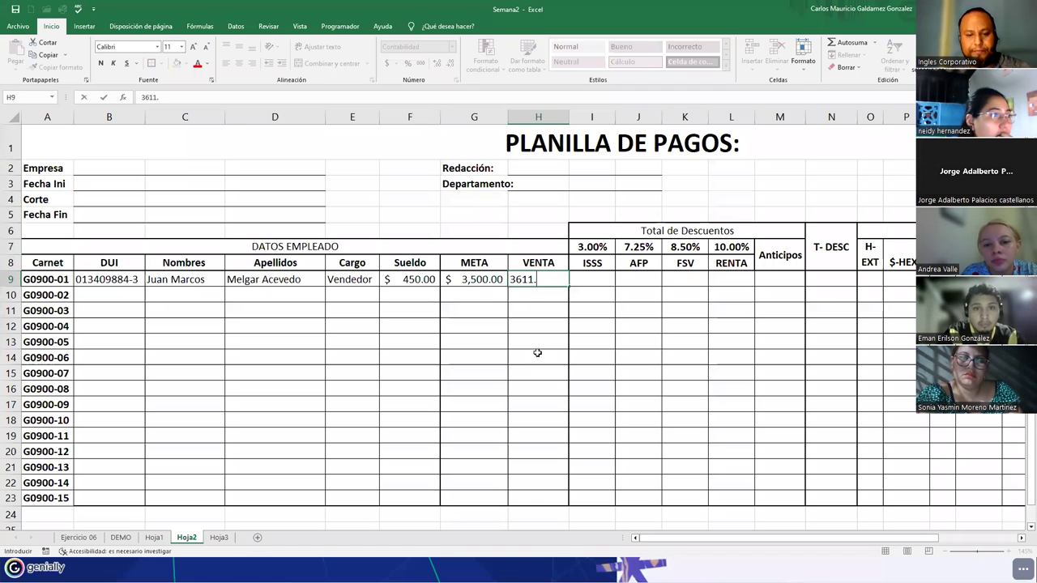
type("65")
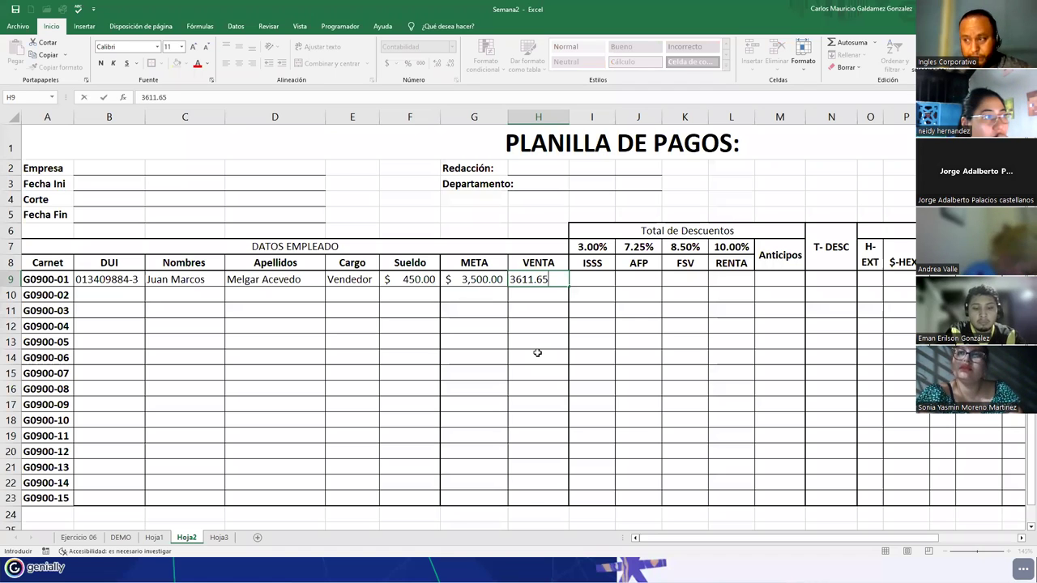
key("Tab")
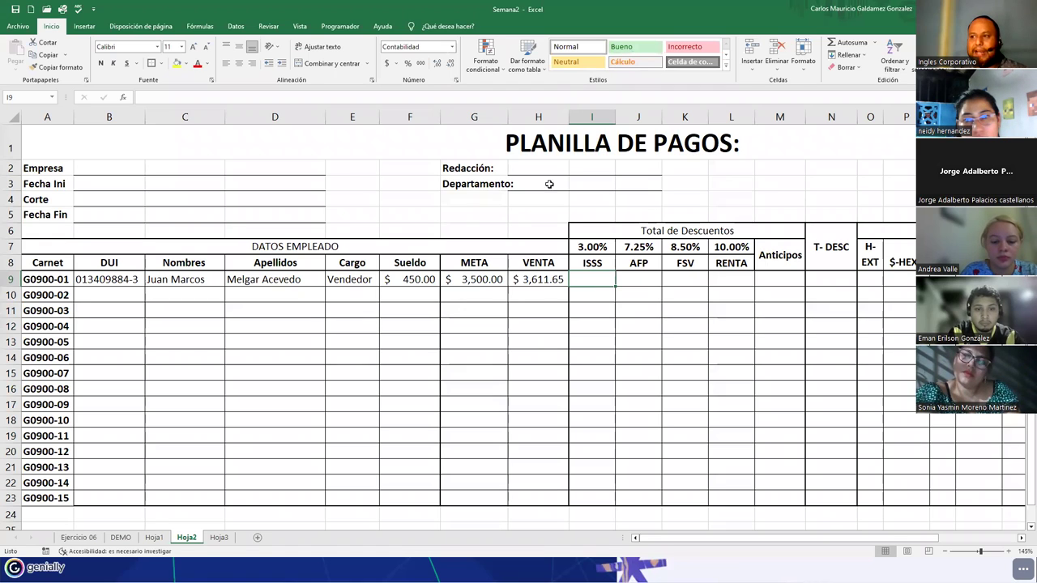
- Shade the salary cell F9 and the sales amount cell H9 green
left_click(387, 279)
left_click(621, 46)
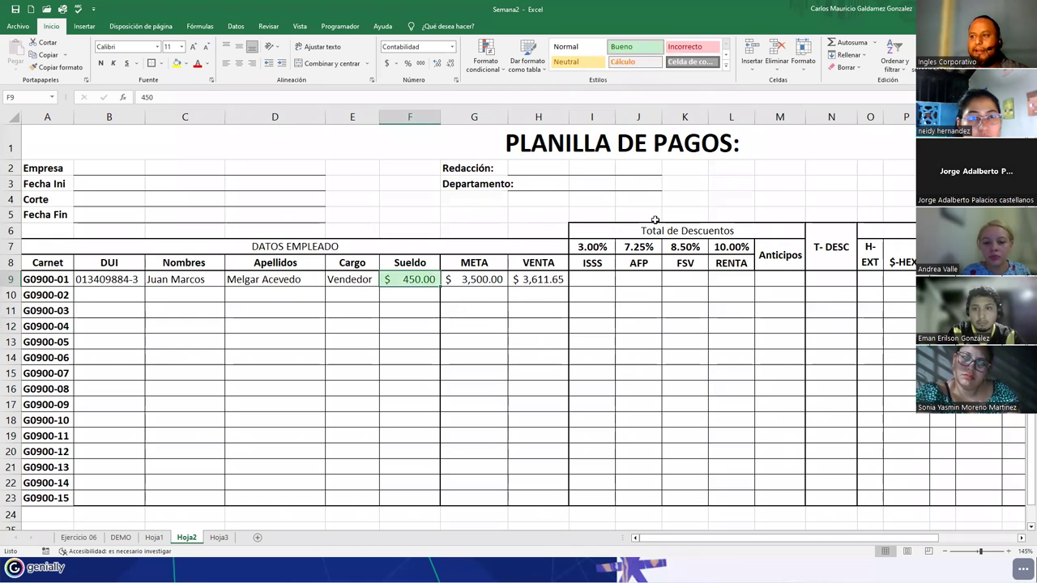
left_click(539, 280)
left_click(621, 46)
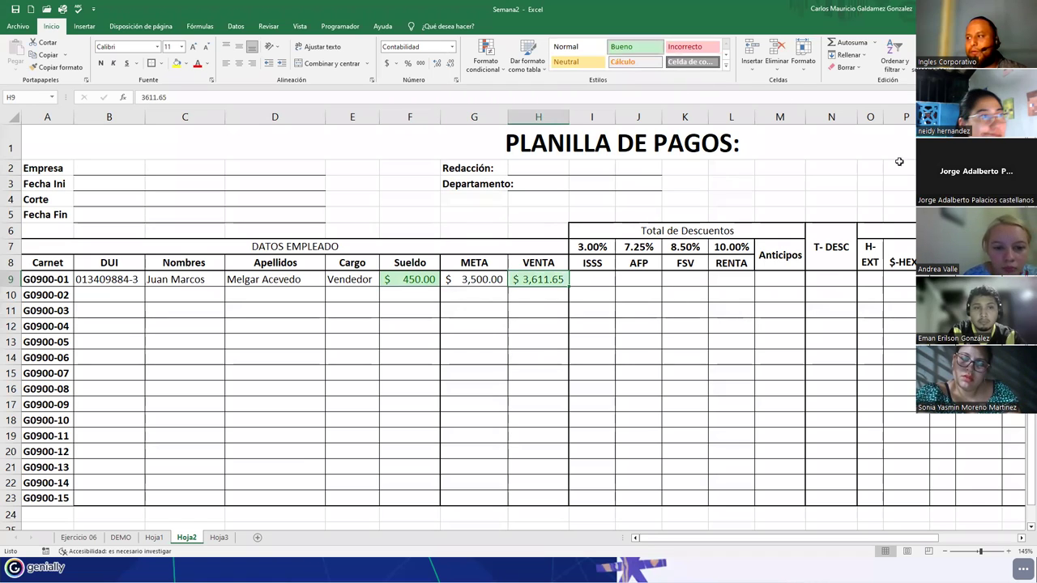
- Shade the incentive amount cells in row 9 (through V9) green
left_click(896, 281)
left_click(1013, 279, "ctrl")
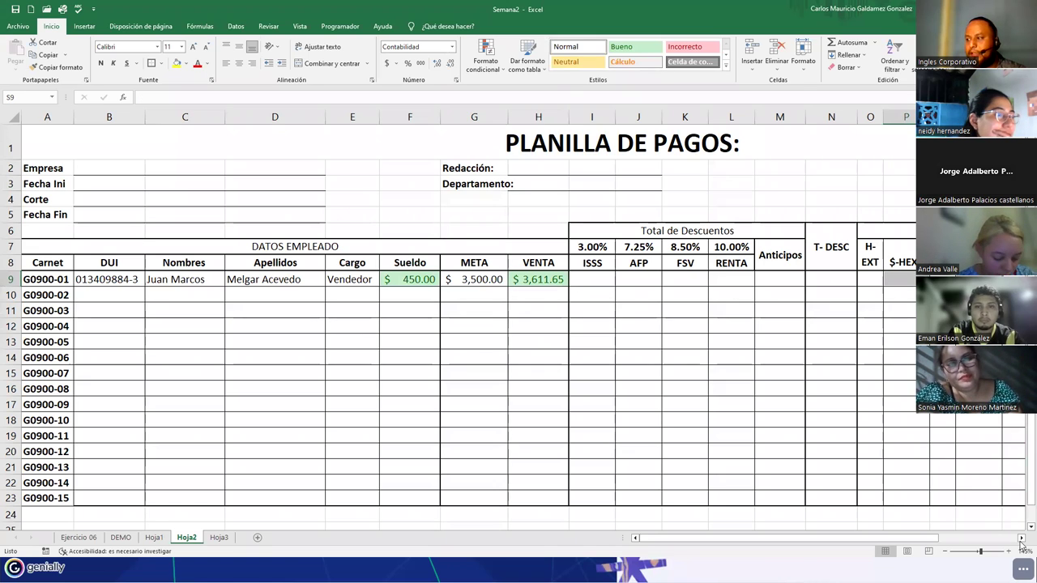
left_click(1021, 538)
left_click(960, 280, "ctrl")
left_click(1014, 279, "ctrl")
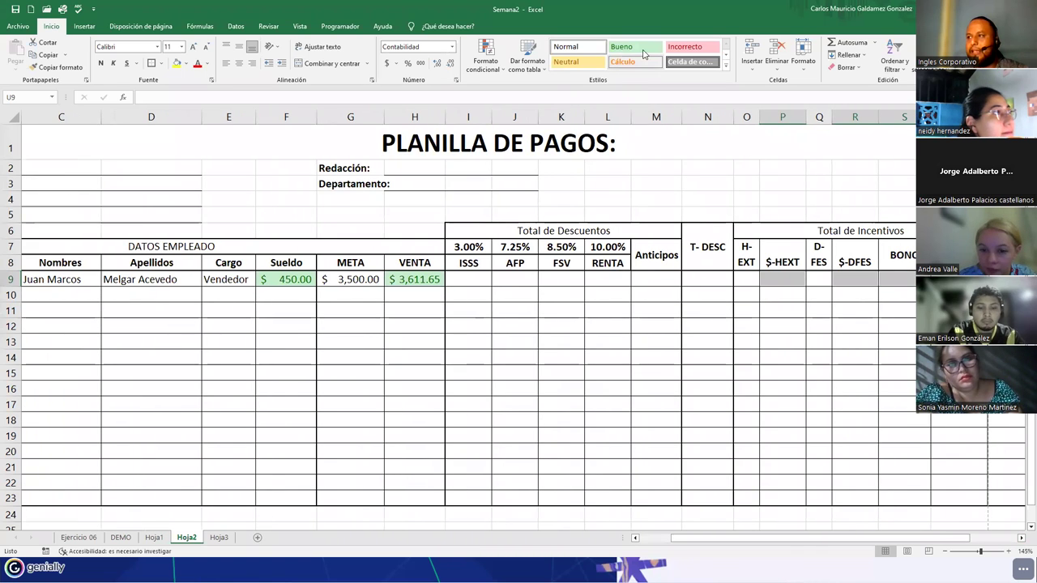
scroll(890, 520, "right", 5)
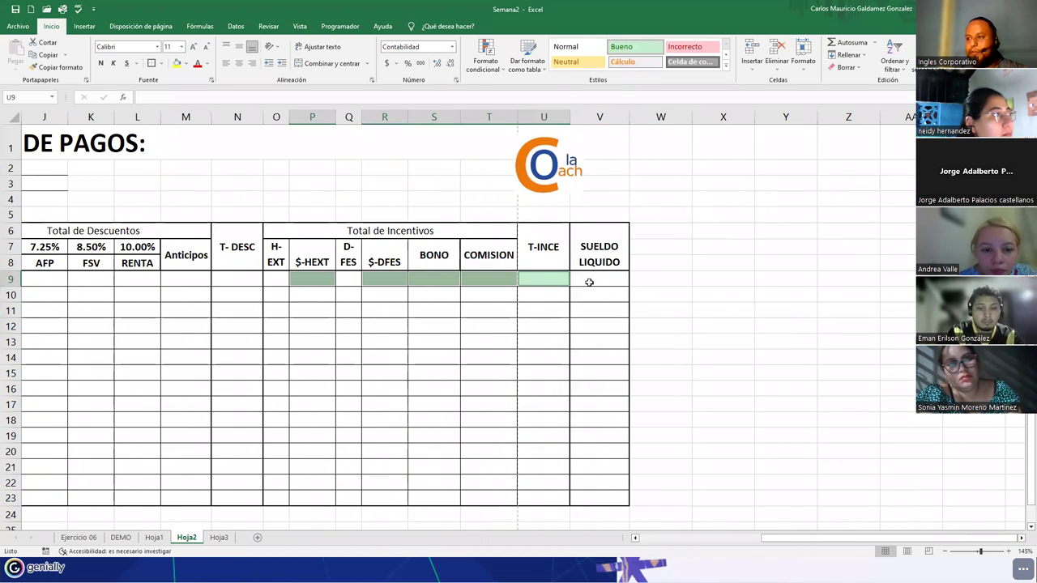
left_click(589, 282, "ctrl")
left_click(636, 54)
left_click_drag(746, 538, 688, 545)
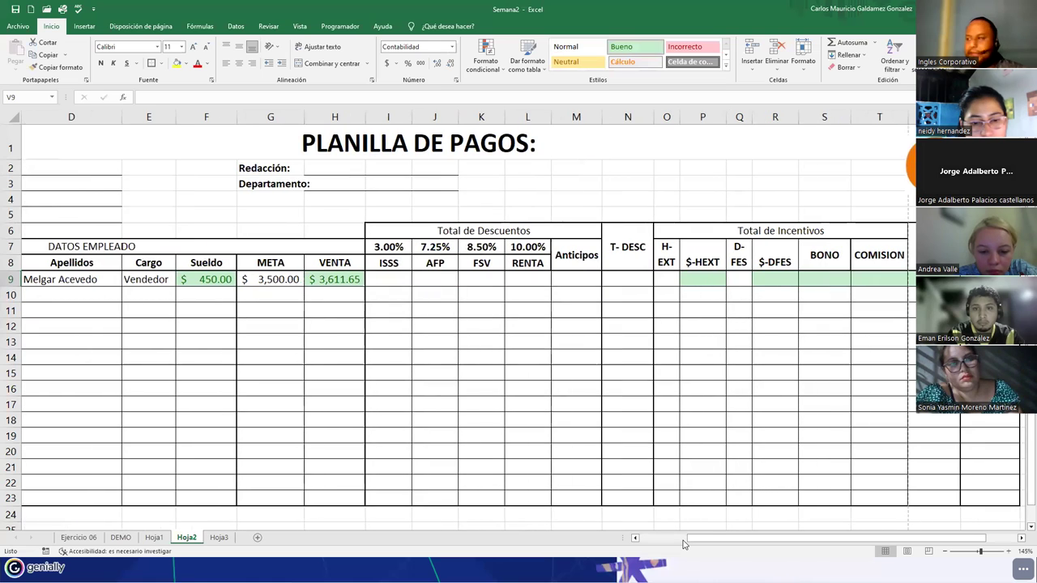
left_click(687, 288)
left_click(1022, 540)
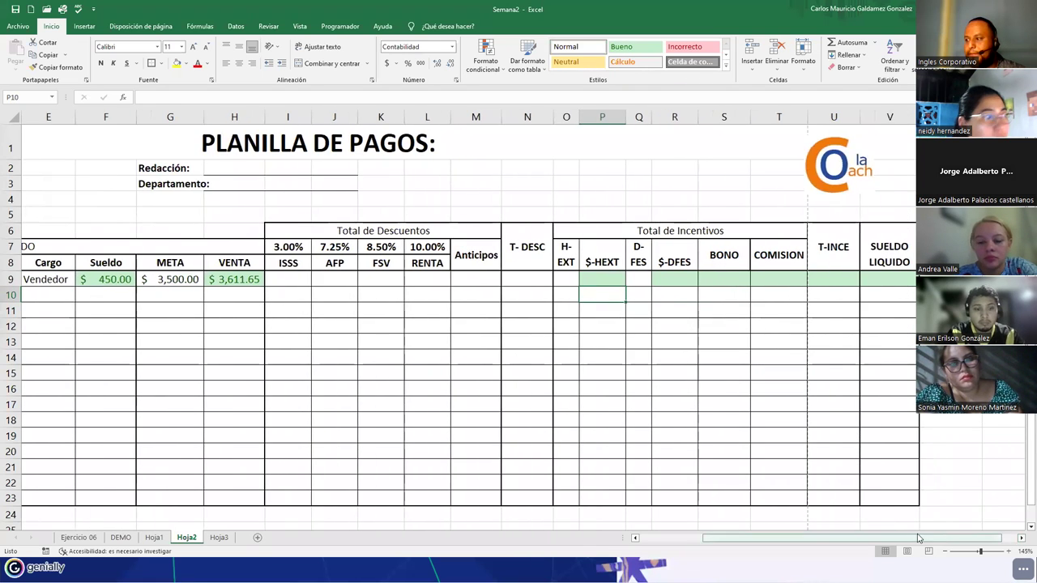
left_click_drag(912, 539, 903, 542)
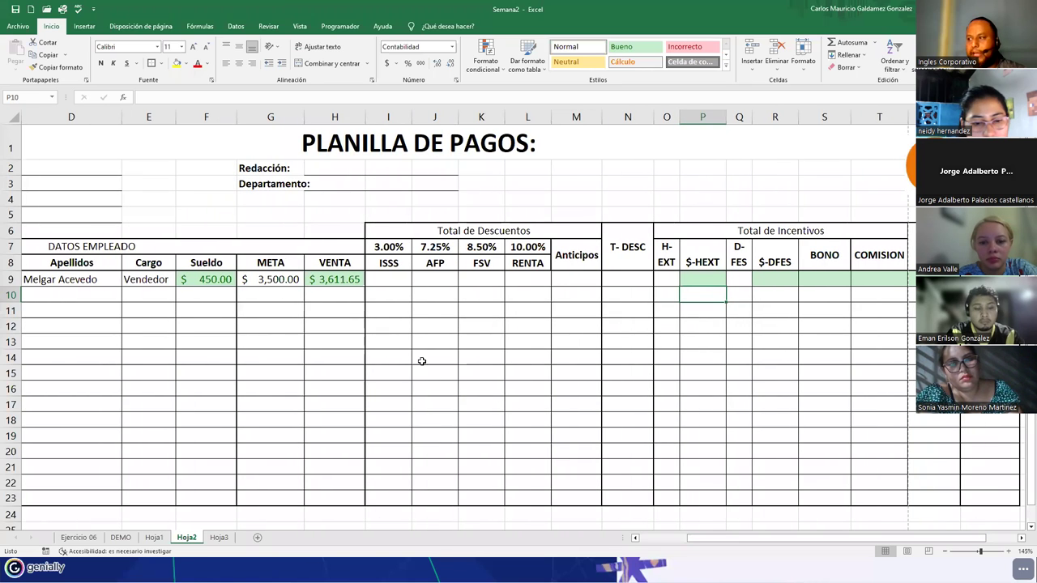
key("ctrl+z")
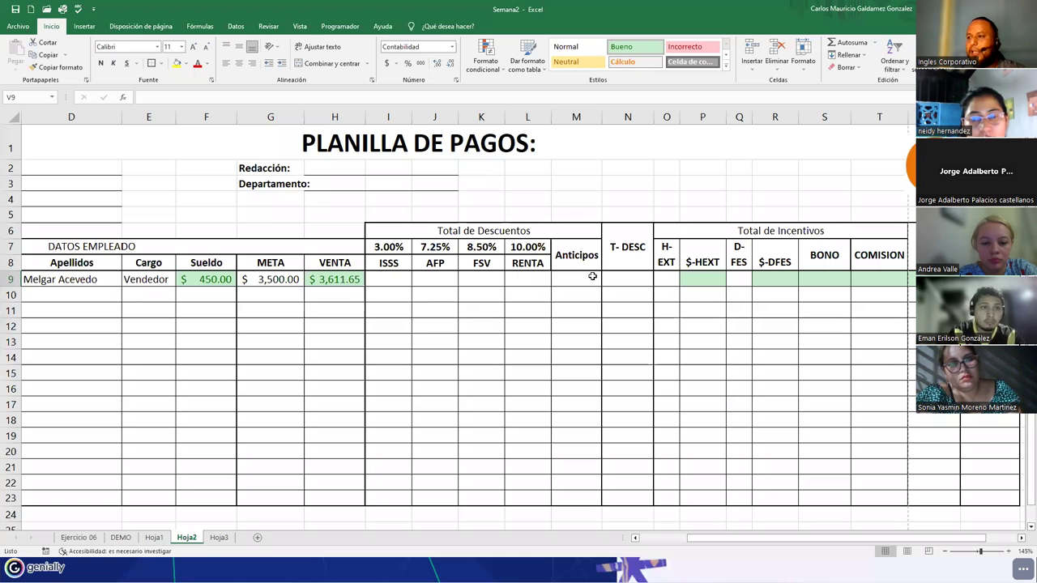
- Shade the sales goal G9 and the H-EXT and D-FES cells O9 and Q9 yellow
left_click(275, 281)
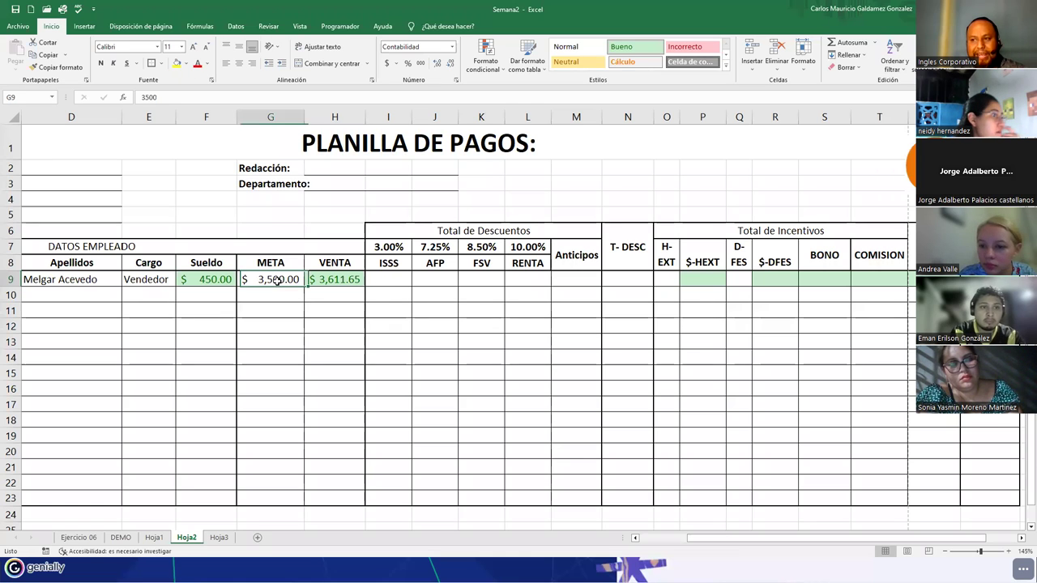
left_click(576, 62)
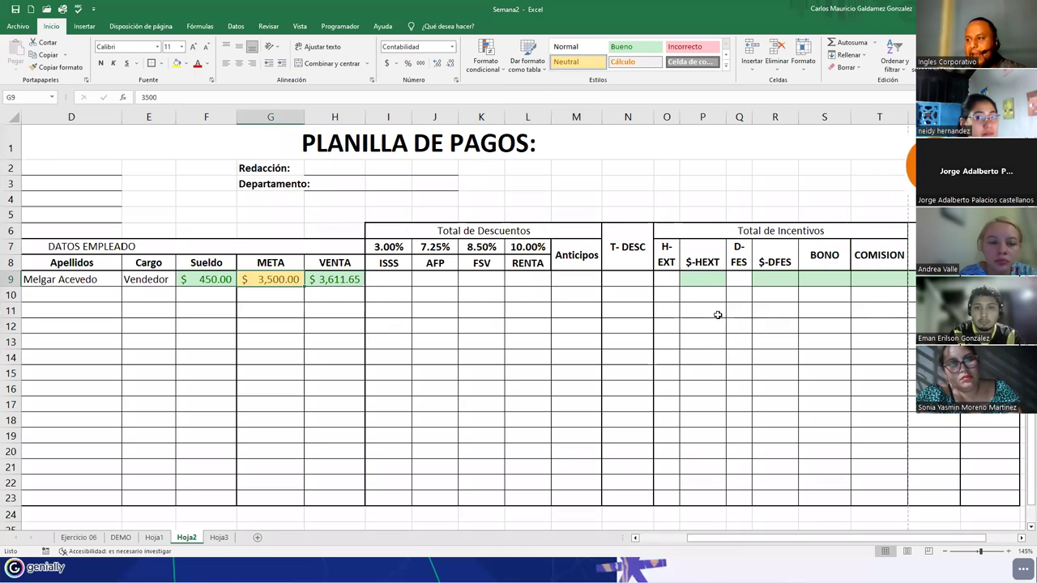
left_click(664, 278)
left_click(742, 283, "ctrl")
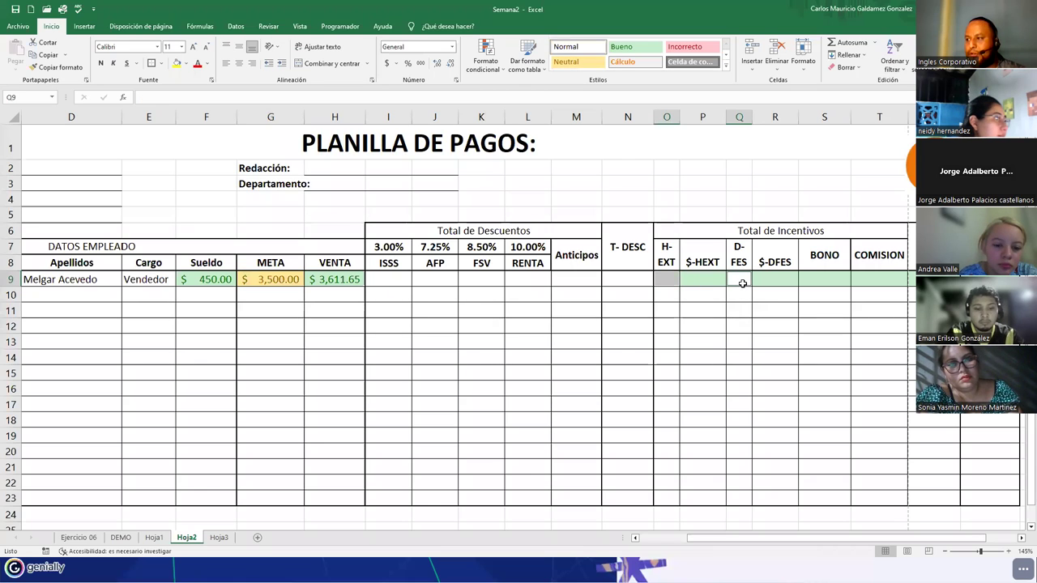
left_click(572, 62)
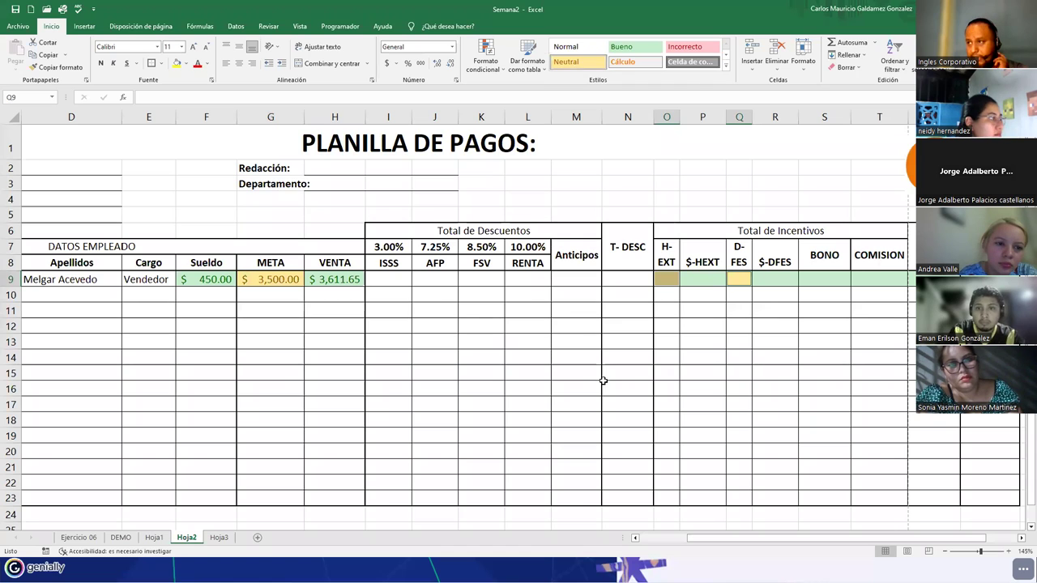
- Shade the discount cells I9:M9 and the T-DESC cell N9 pink
left_click_drag(397, 279, 575, 276)
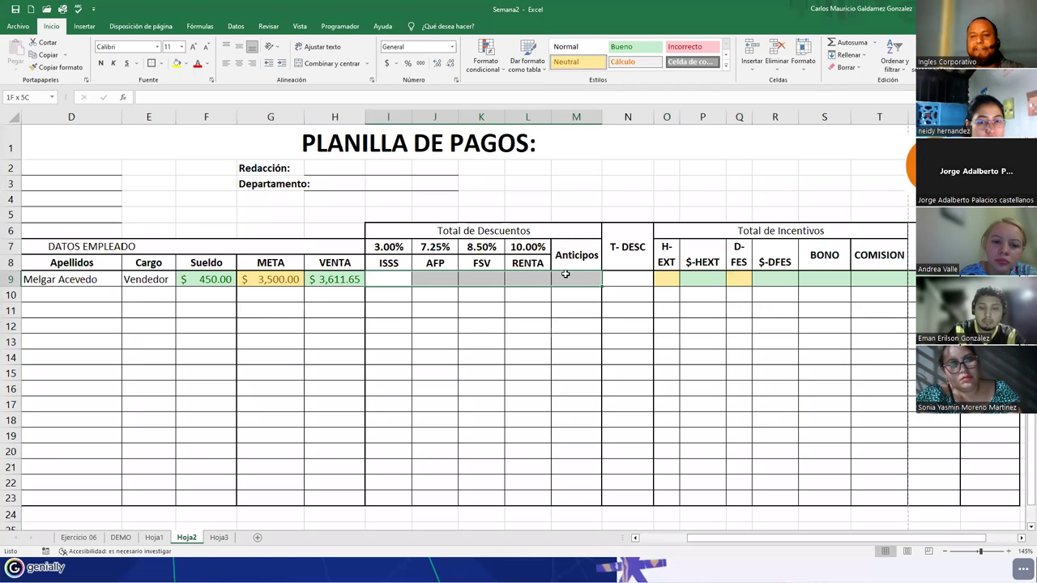
left_click(685, 47)
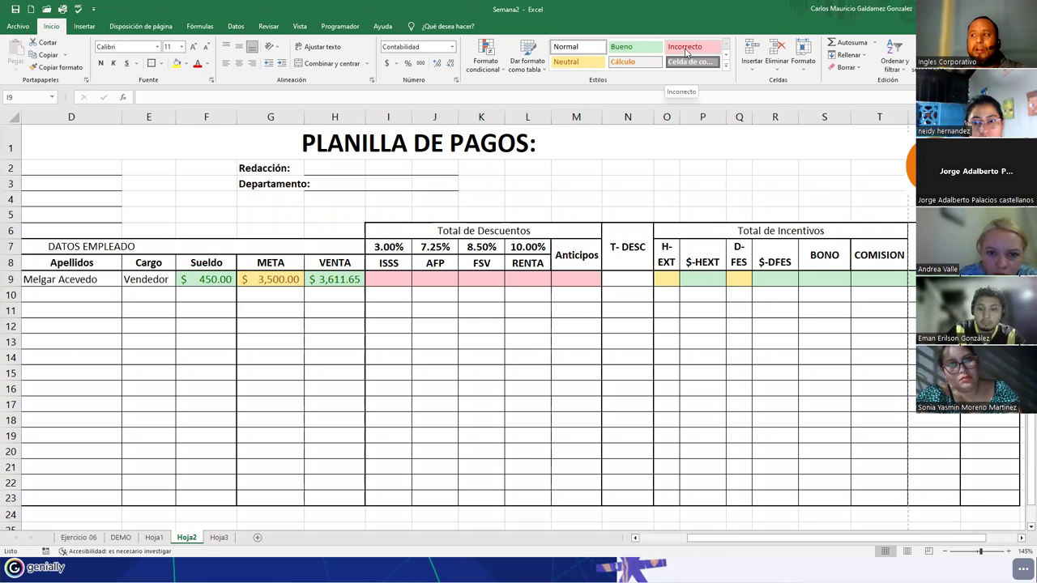
left_click(620, 280)
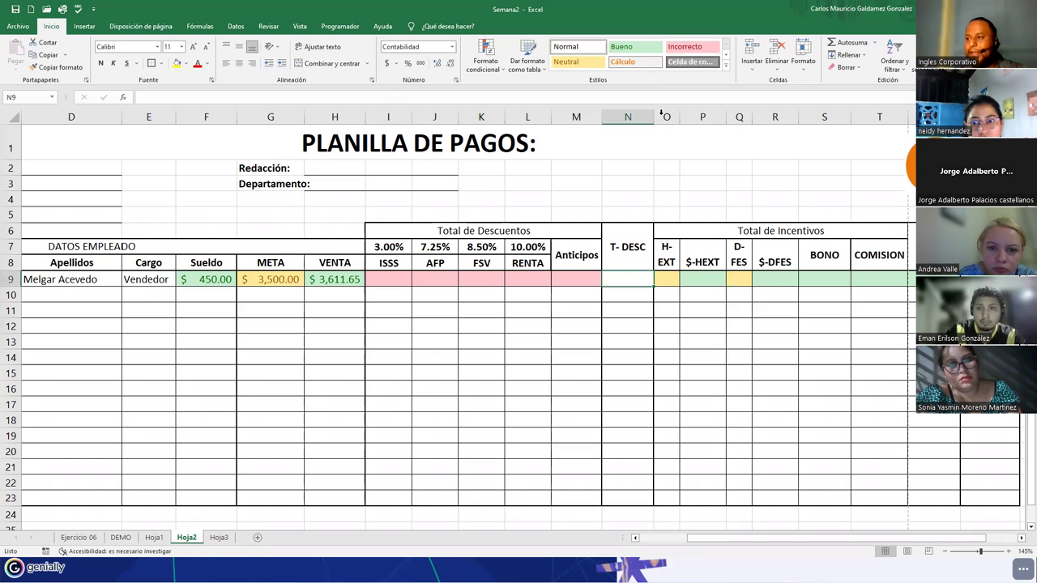
left_click(682, 50)
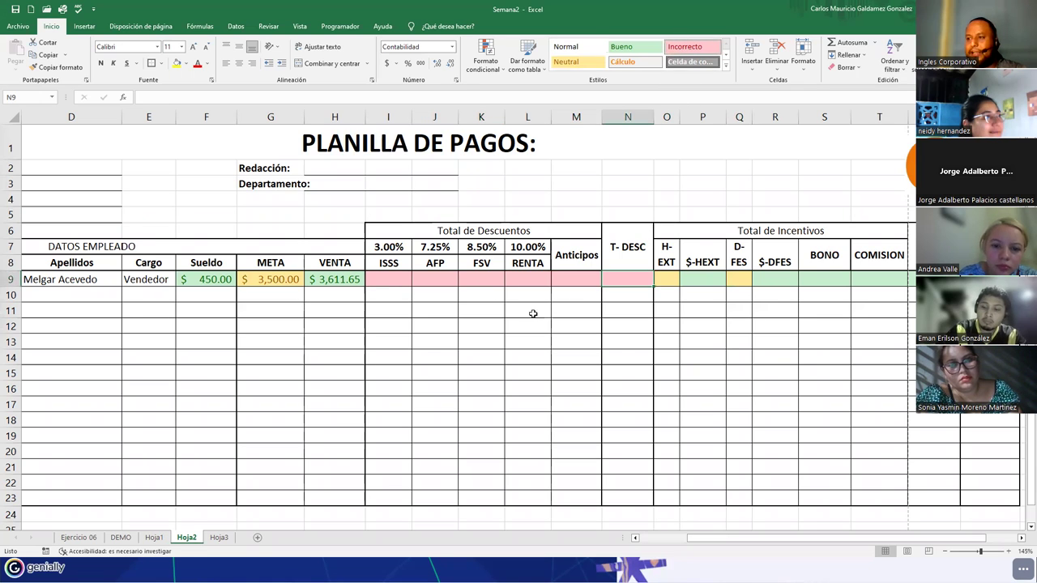
- Apply currency format to the amount cells I9:N9, P9 and R9:T9
left_click_drag(407, 280, 612, 278)
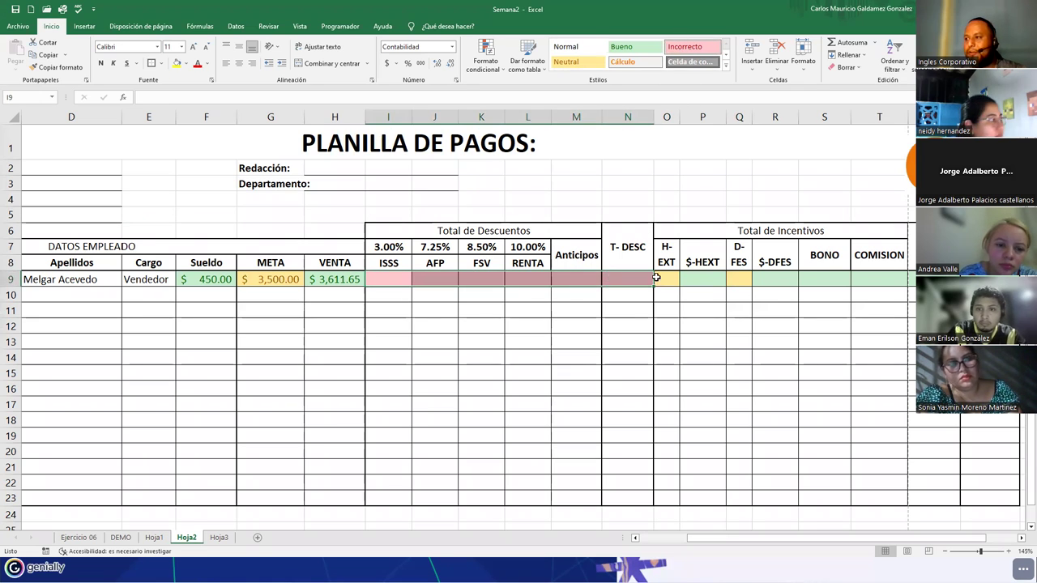
left_click(723, 280, "ctrl")
left_click_drag(773, 279, 879, 279, "ctrl")
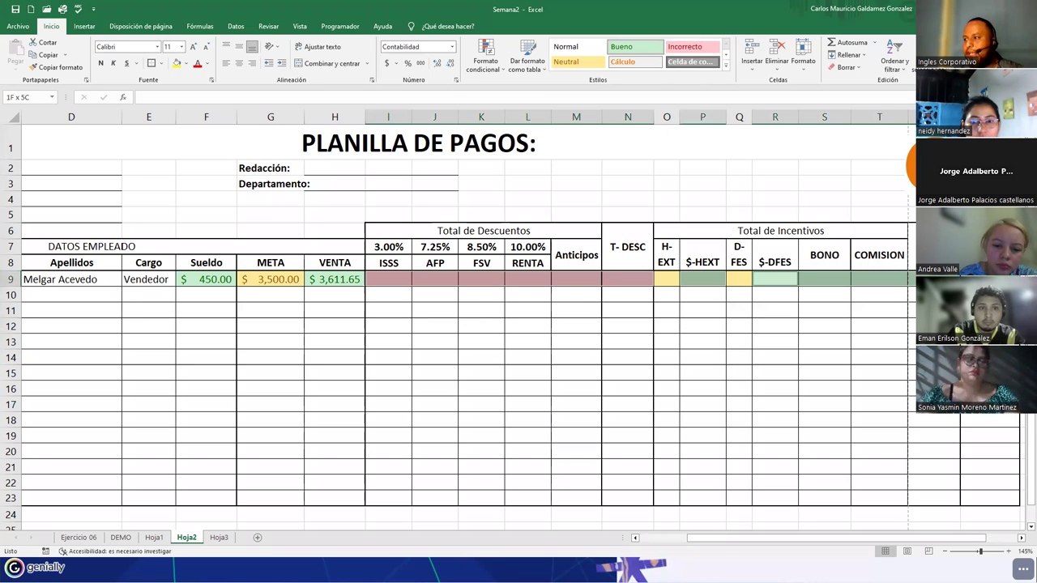
left_click(389, 65)
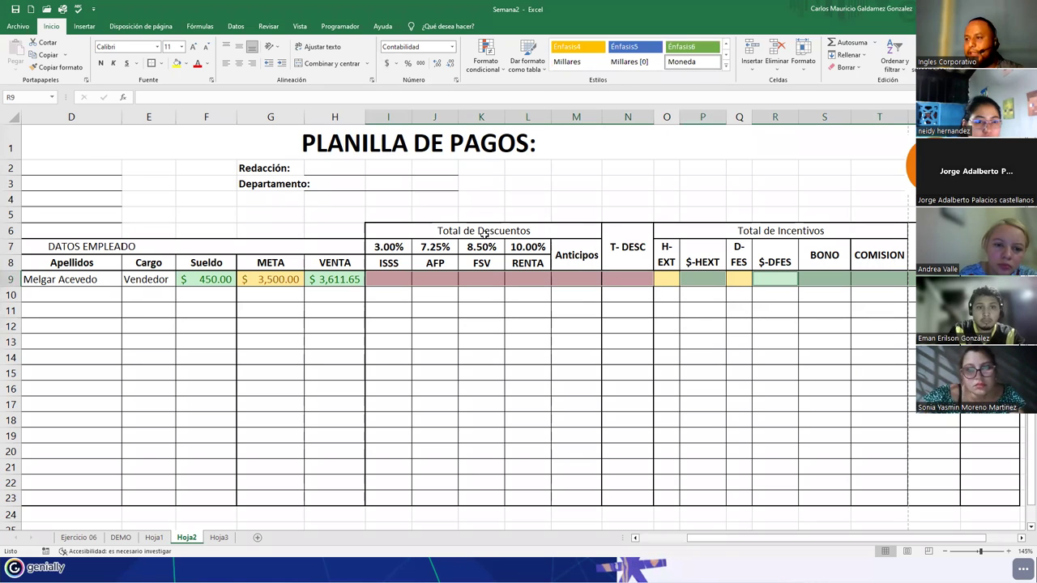
left_click(478, 284)
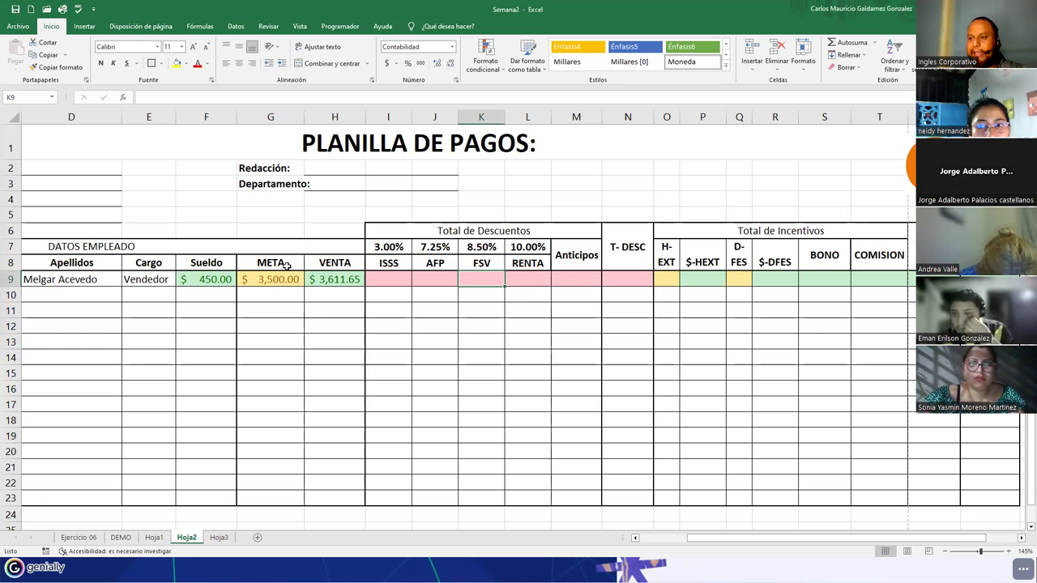
- Give the D-FES cell Q9 the yellow Neutral style
left_click(670, 282)
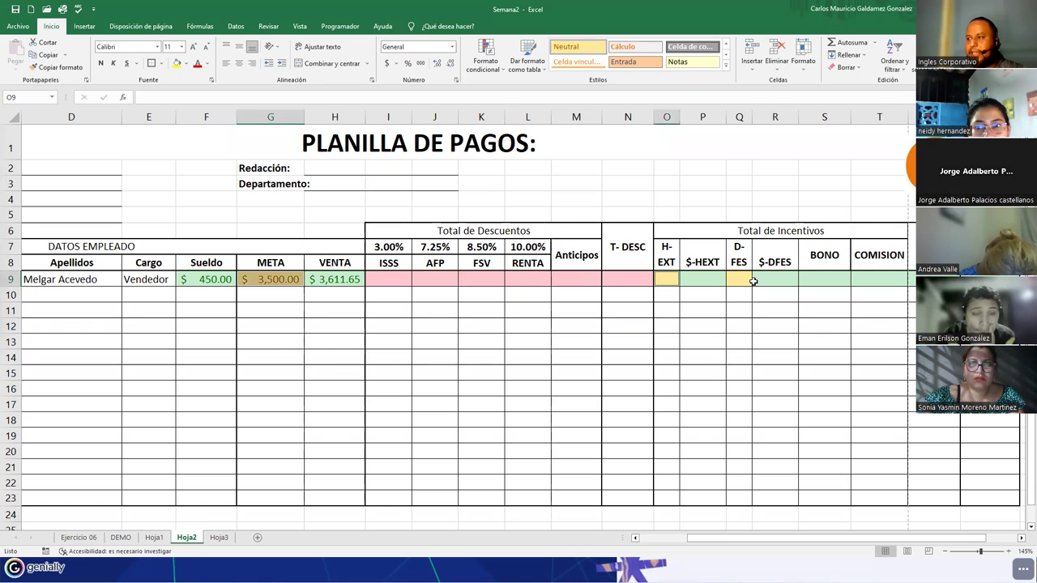
left_click(737, 279)
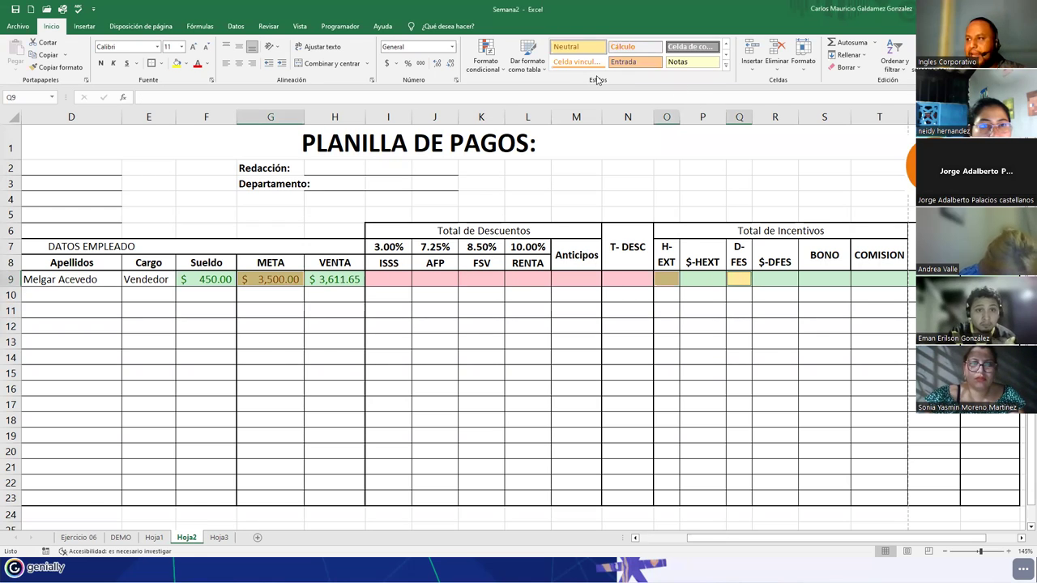
left_click(577, 53)
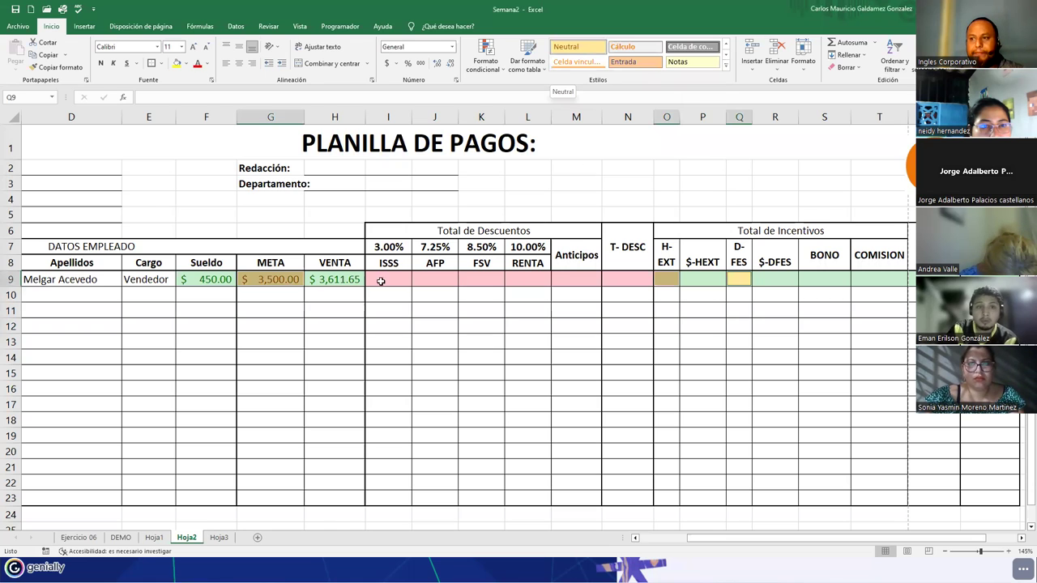
- Select the Sueldo, VENTA and incentive cells ($-HEXT, $-DFES, BONO, COMISION) to review them
left_click(217, 278)
left_click(331, 279, "ctrl")
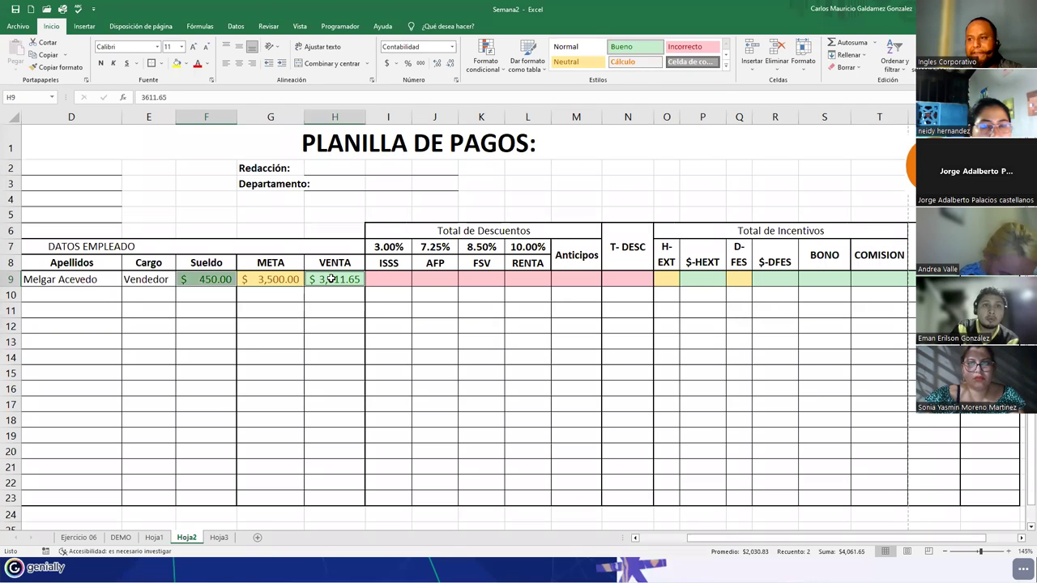
left_click(705, 277)
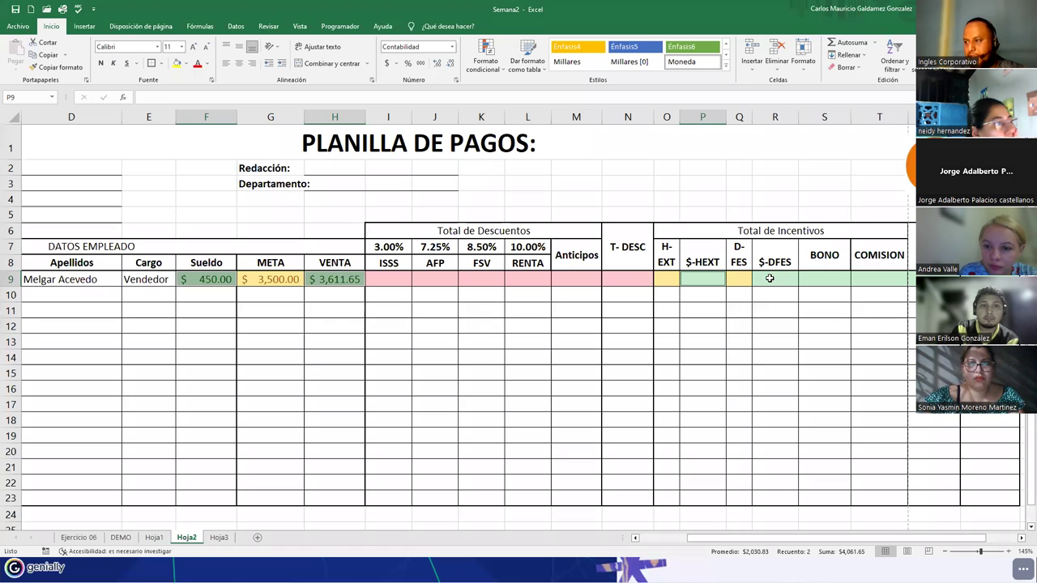
left_click(768, 278, "ctrl")
left_click(814, 279, "ctrl")
left_click(864, 281, "ctrl")
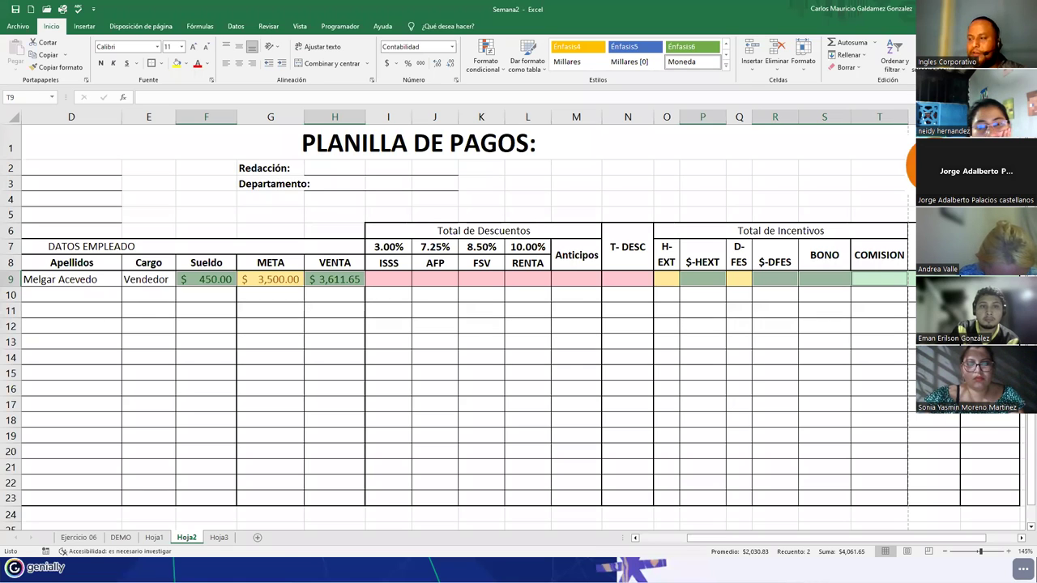
left_click(988, 279, "ctrl")
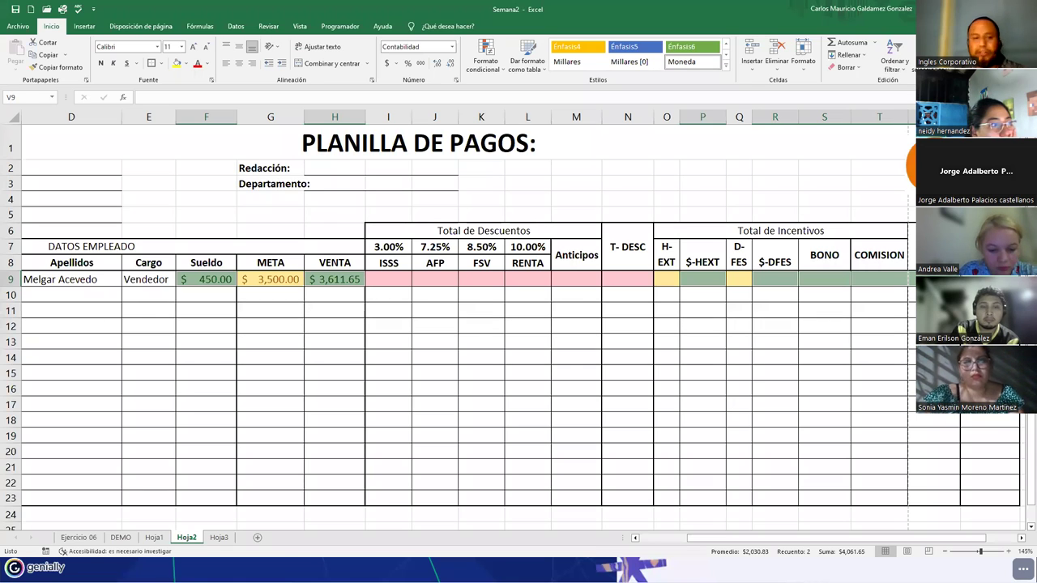
left_click(344, 280)
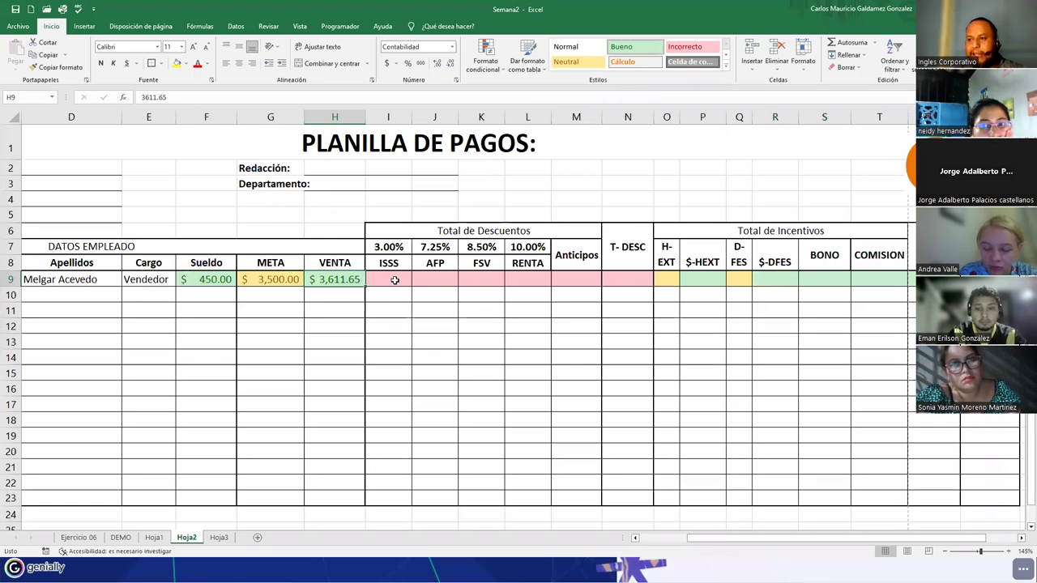
- Select the discount cells from ISSS through T-DESC, ending on the ISSS cell I9
left_click_drag(395, 279, 516, 279)
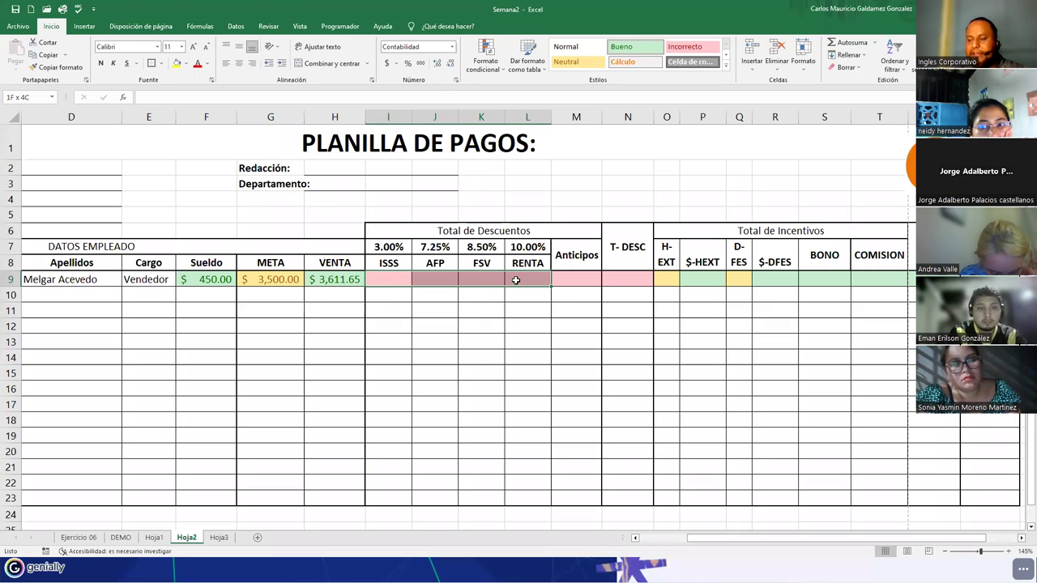
left_click_drag(516, 279, 628, 279)
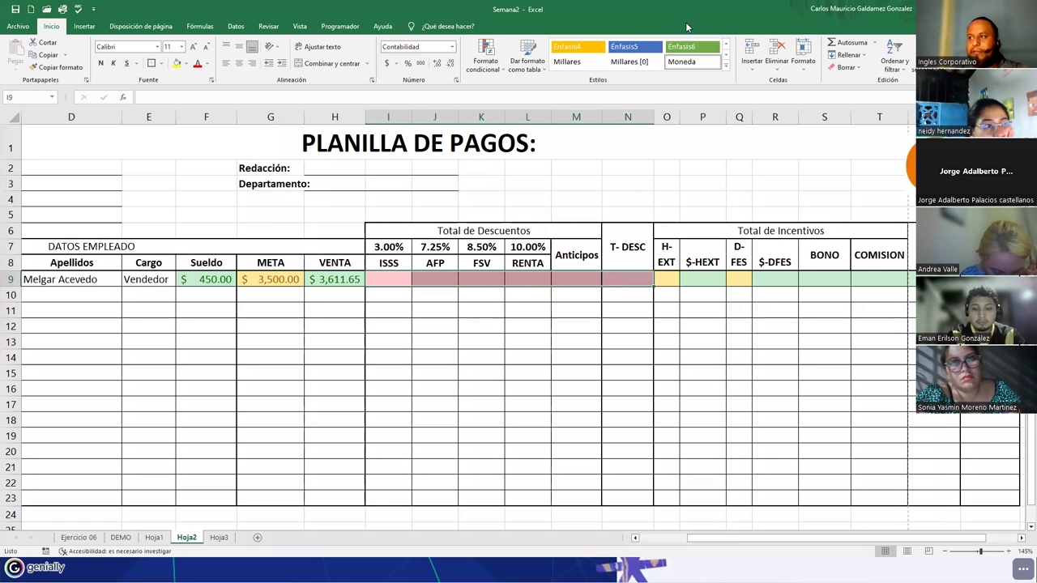
left_click(444, 278)
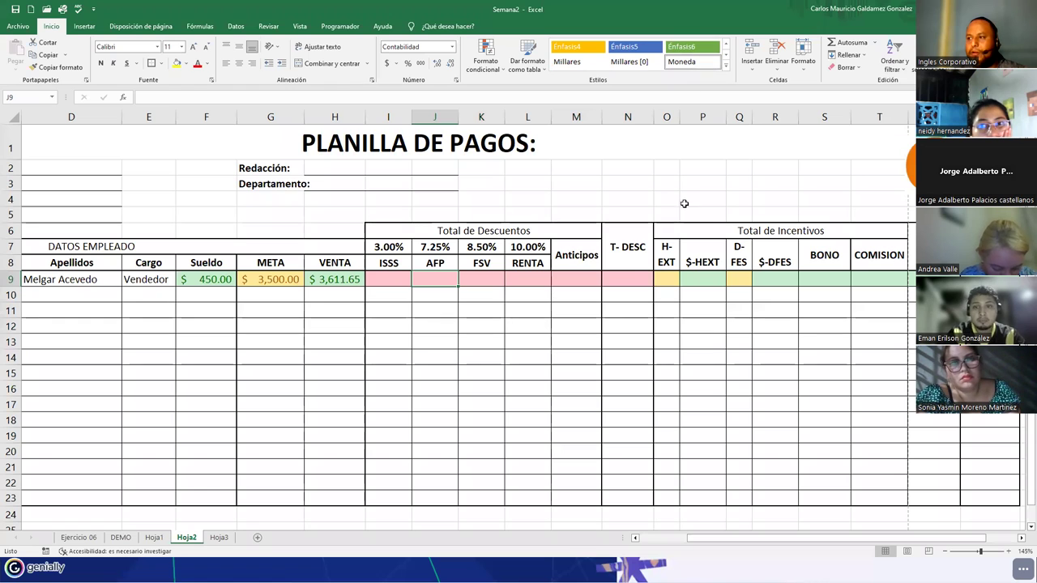
left_click(632, 294)
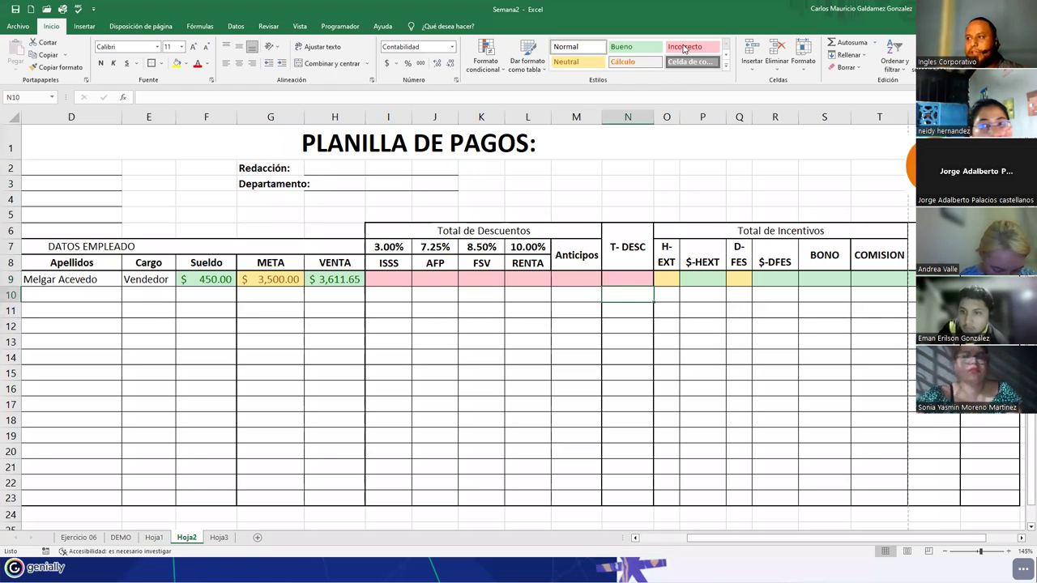
left_click(384, 277)
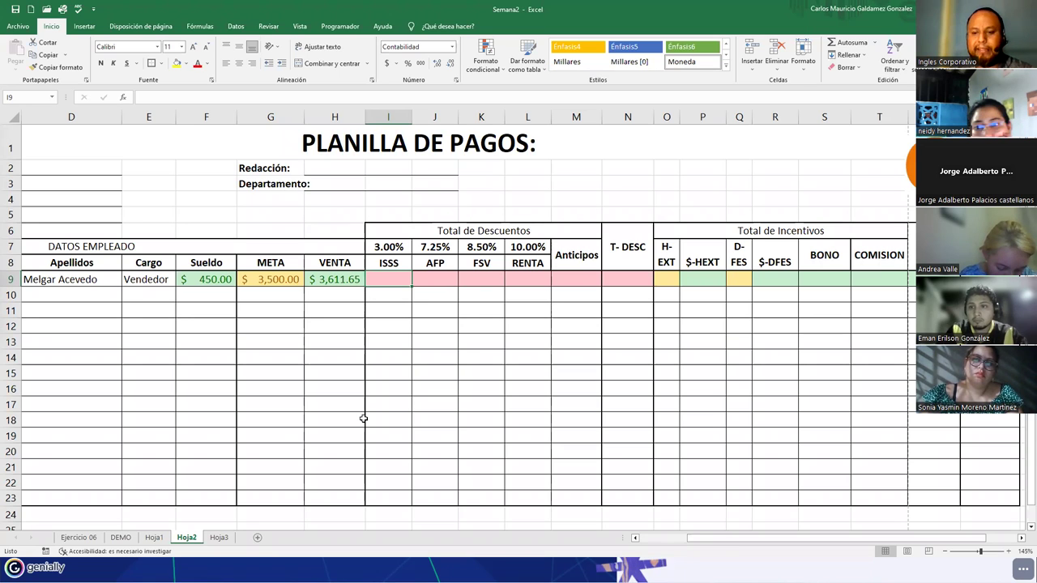
- Enter =F9*$I$7 in I9 so ISSS takes the 3.00% rate of the salary
type("=")
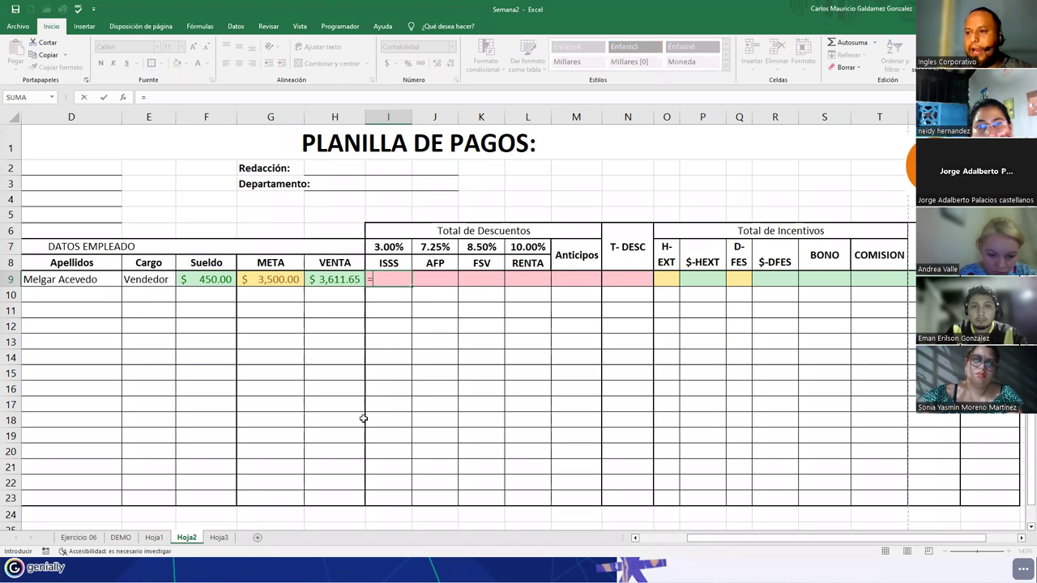
left_click(192, 280)
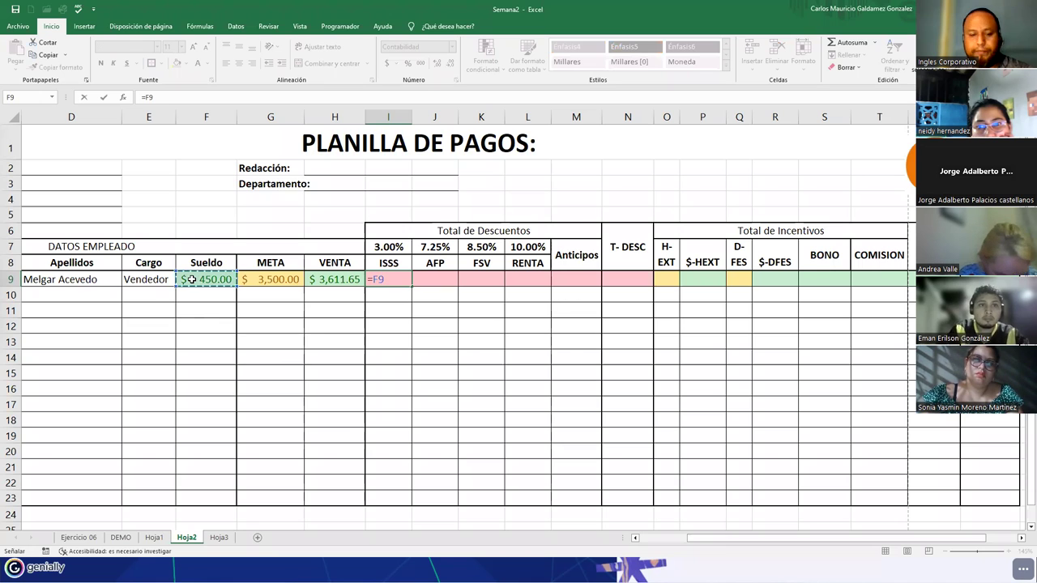
type("*")
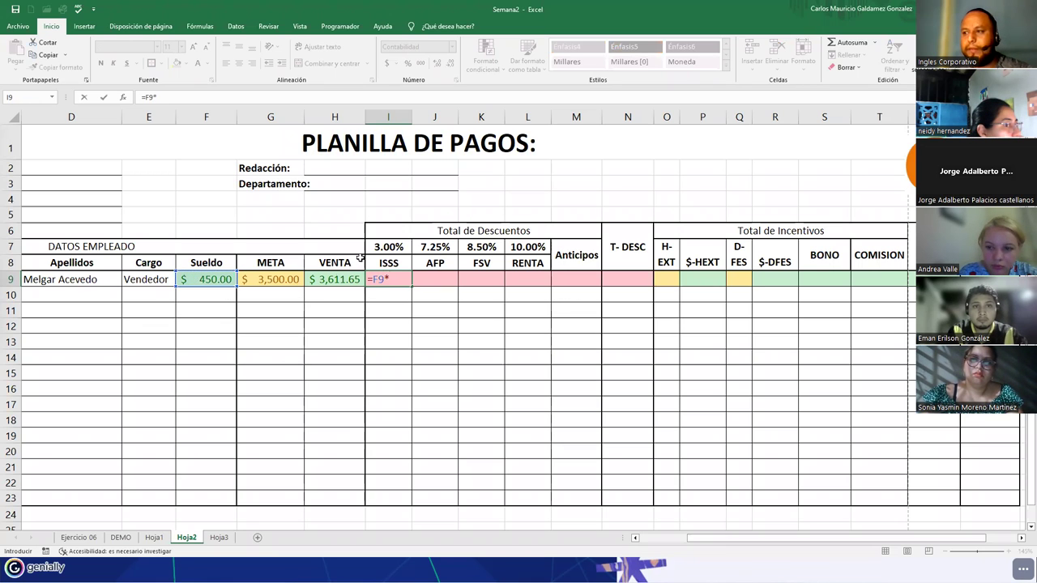
left_click(375, 248)
key("F4")
key("Return")
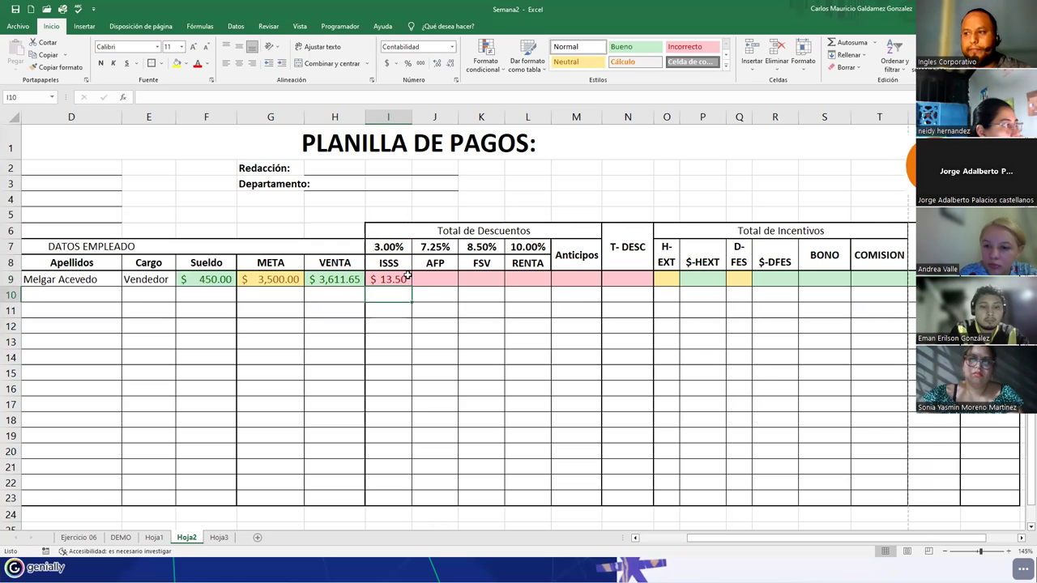
- Enter =F9*$J$7 in J9 so AFP takes the 7.25% rate of the salary
left_click(422, 283)
type("=")
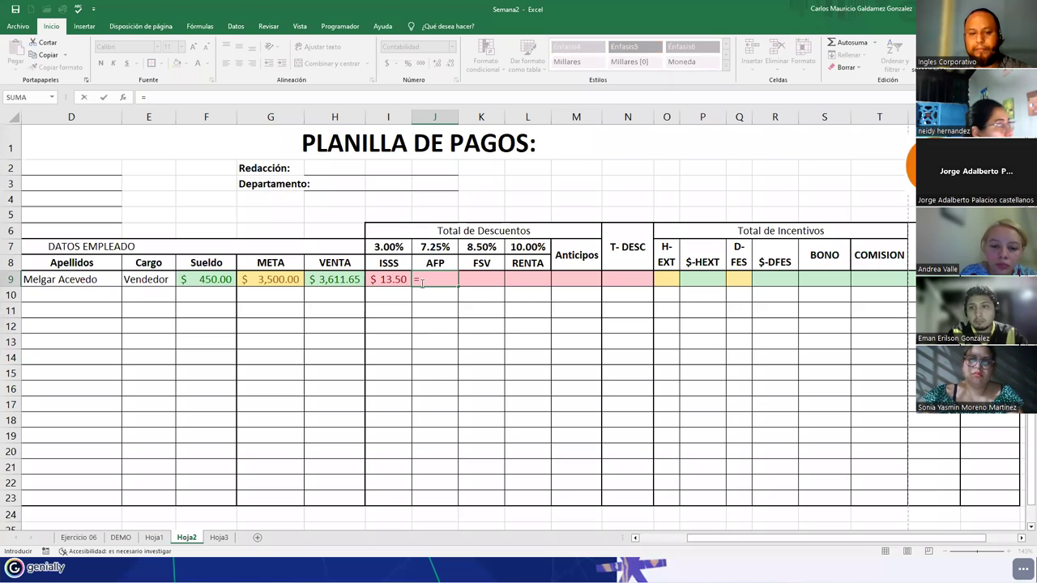
type("F")
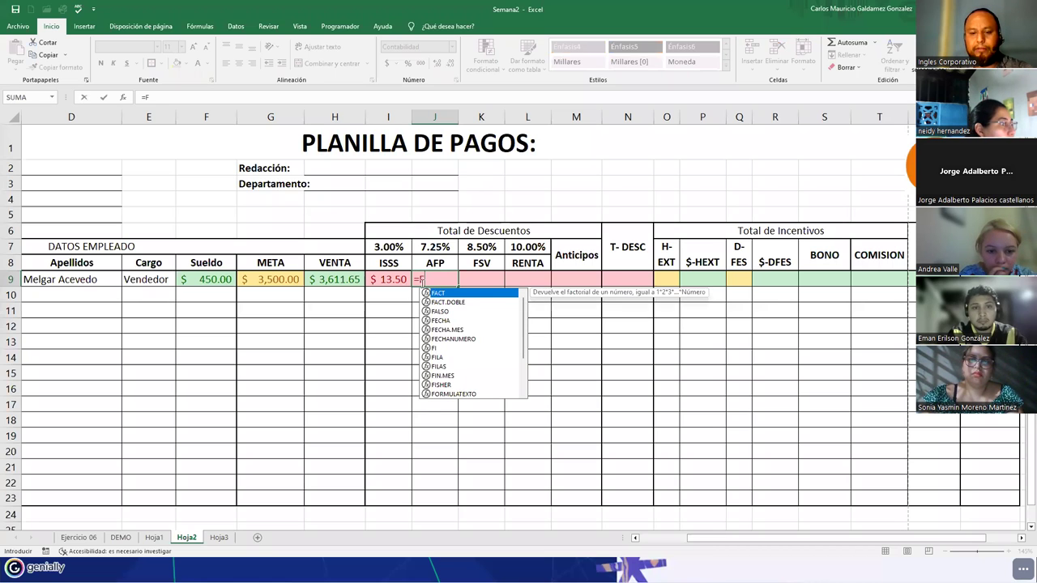
type("9")
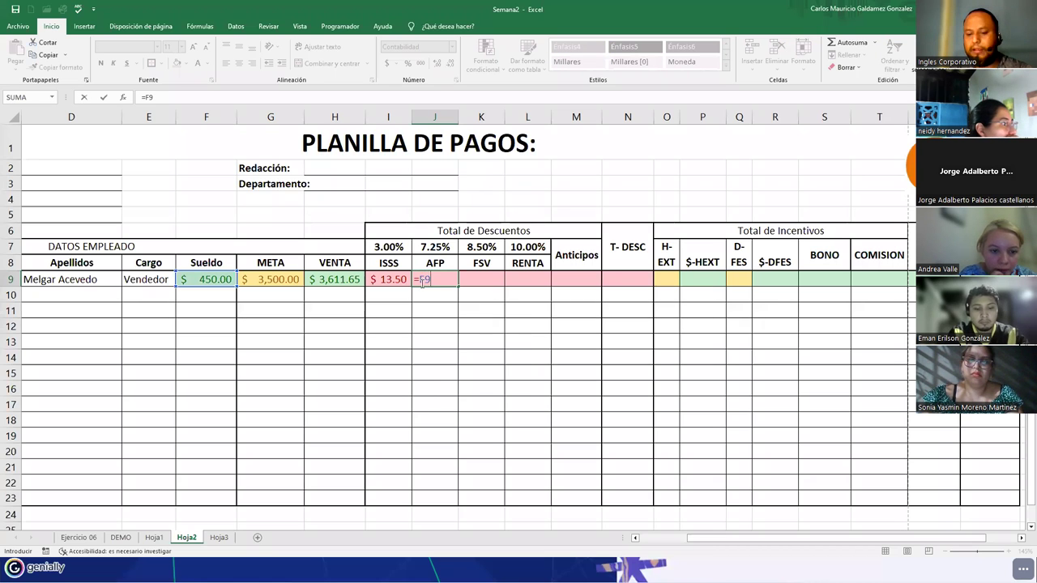
type("*")
left_click(425, 245)
key("F4")
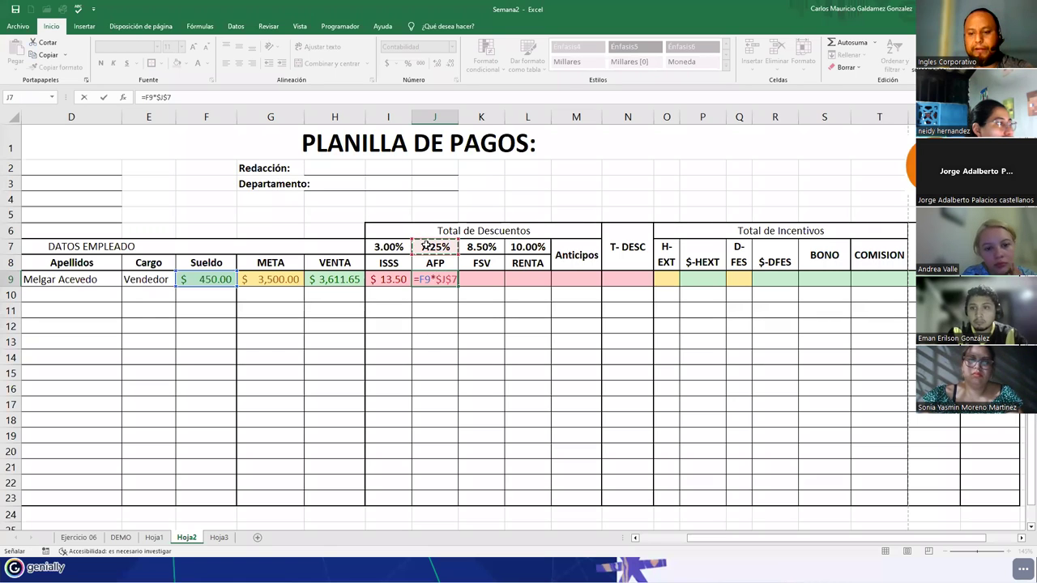
key("Return")
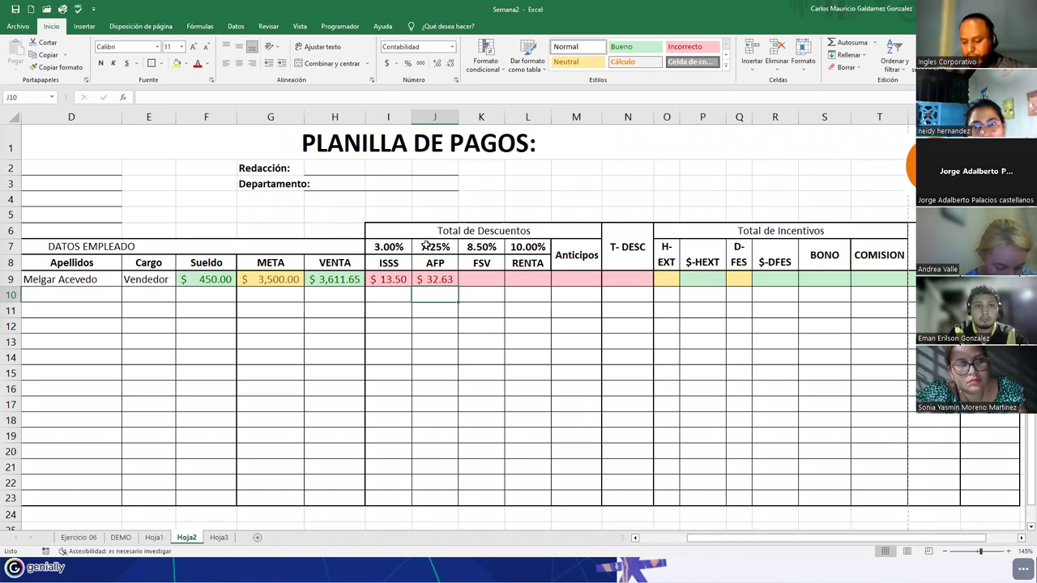
- Compute FSV in K9 as the salary times the absolute 8.50% rate, giving $38.25
left_click(487, 281)
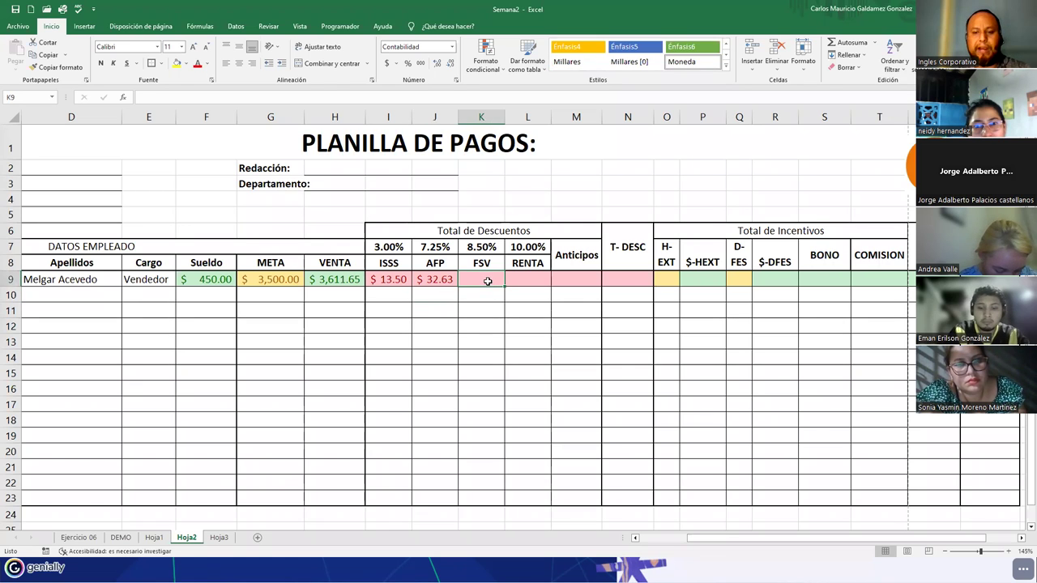
type("=")
left_click(198, 281)
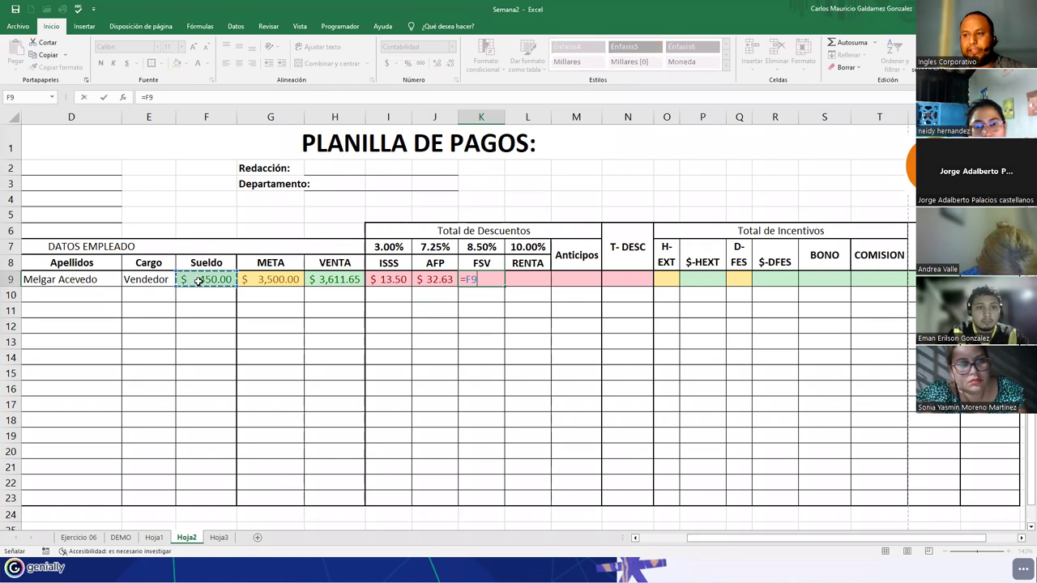
type("*")
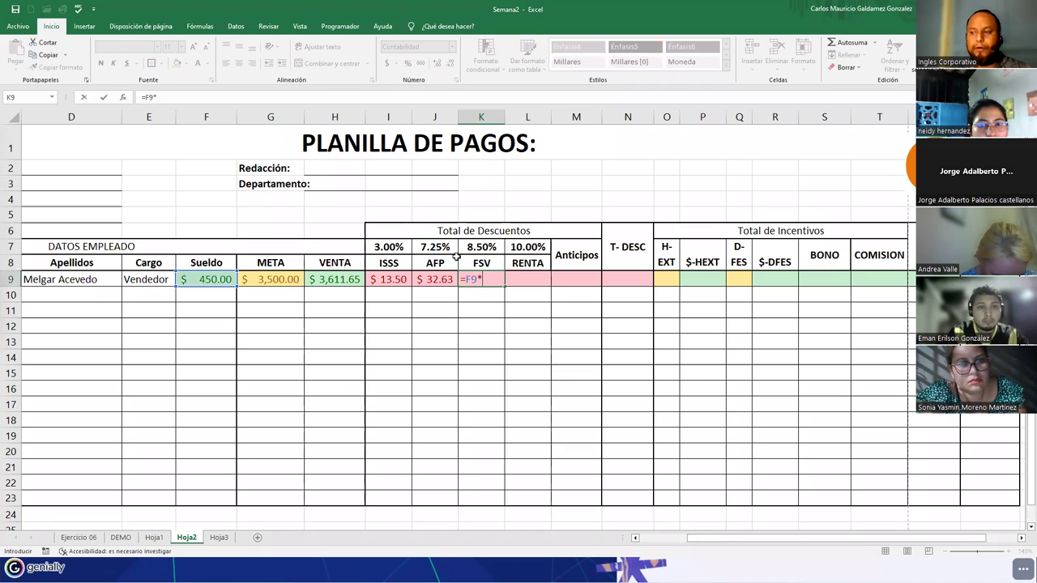
left_click(487, 247)
key("F4")
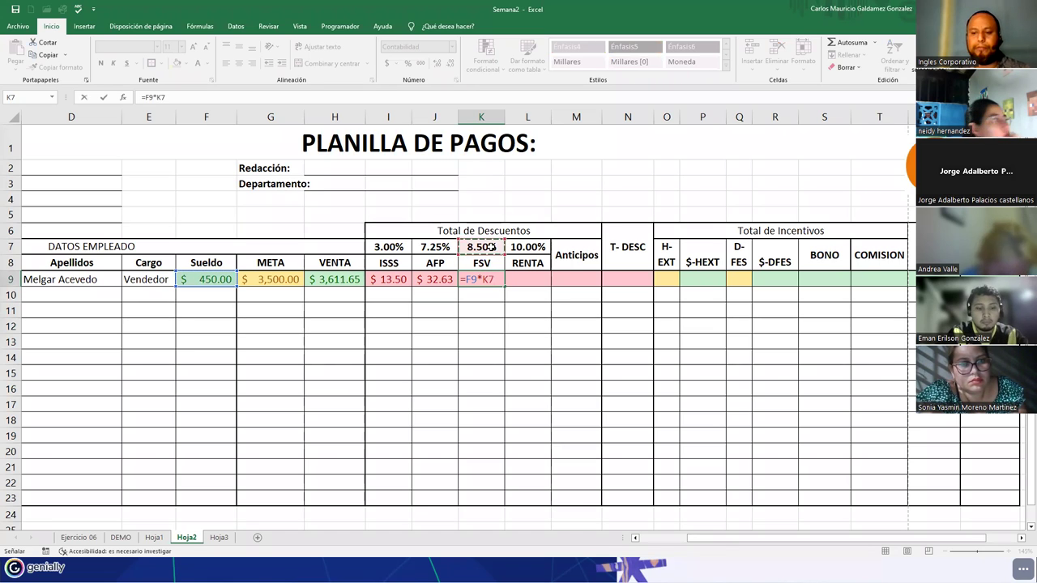
key("Return")
- Type the RENTA formula =SI(F9>=400;F9*10%; into L9
key("Up")
key("Right")
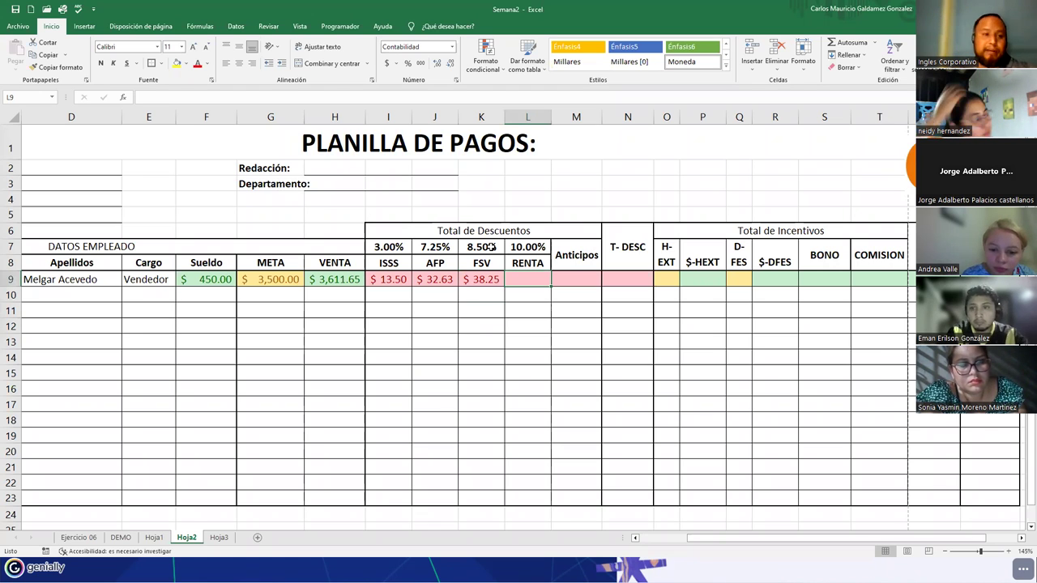
left_click(201, 281)
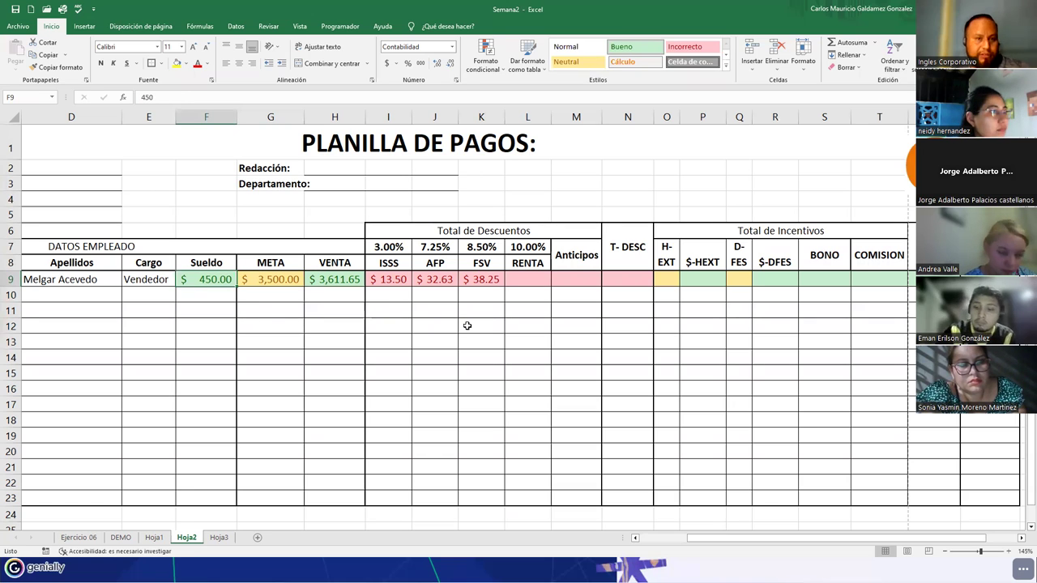
left_click(528, 281)
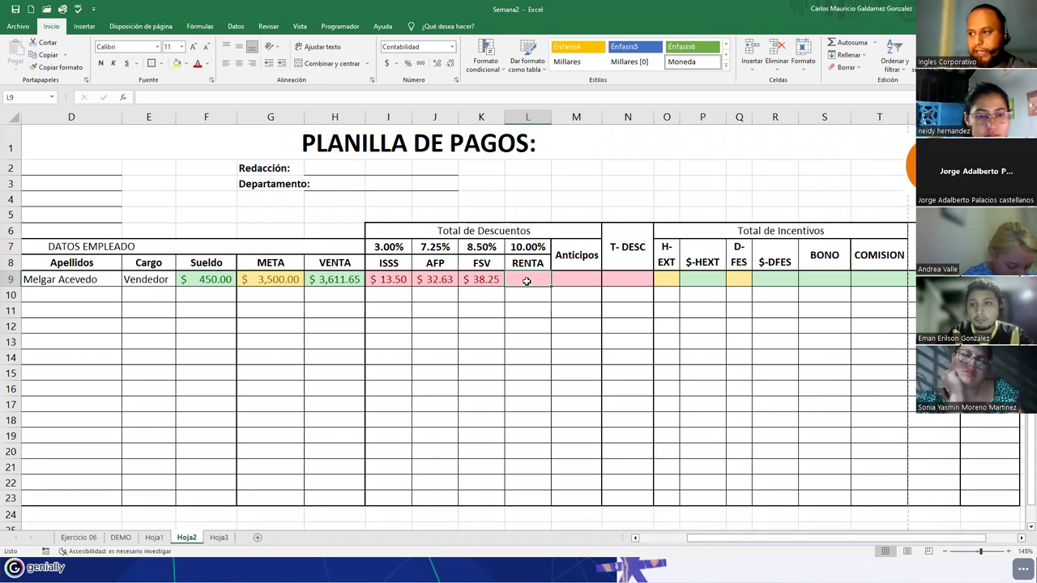
type("=SI(")
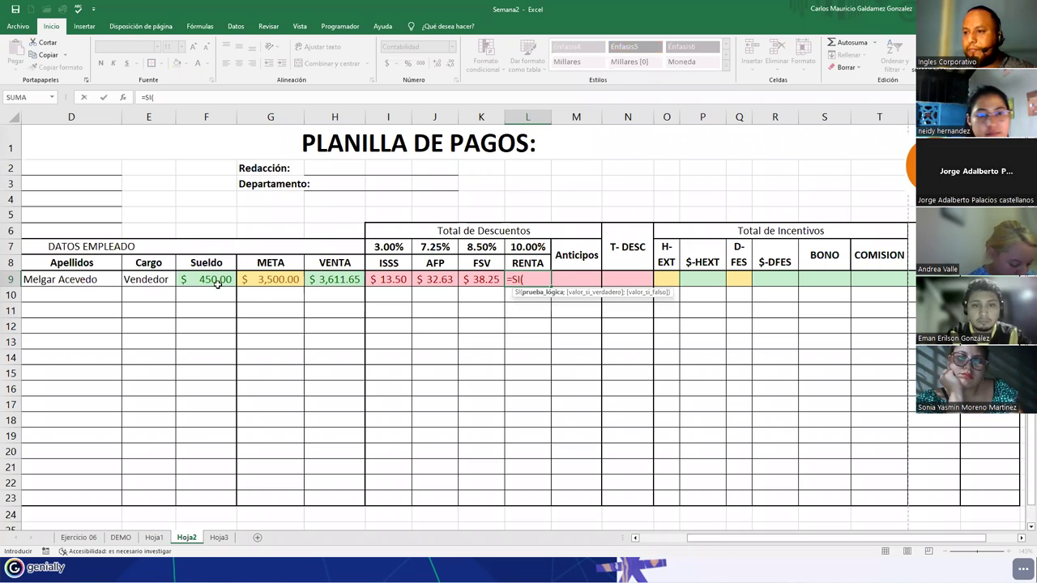
left_click(214, 283)
type(">")
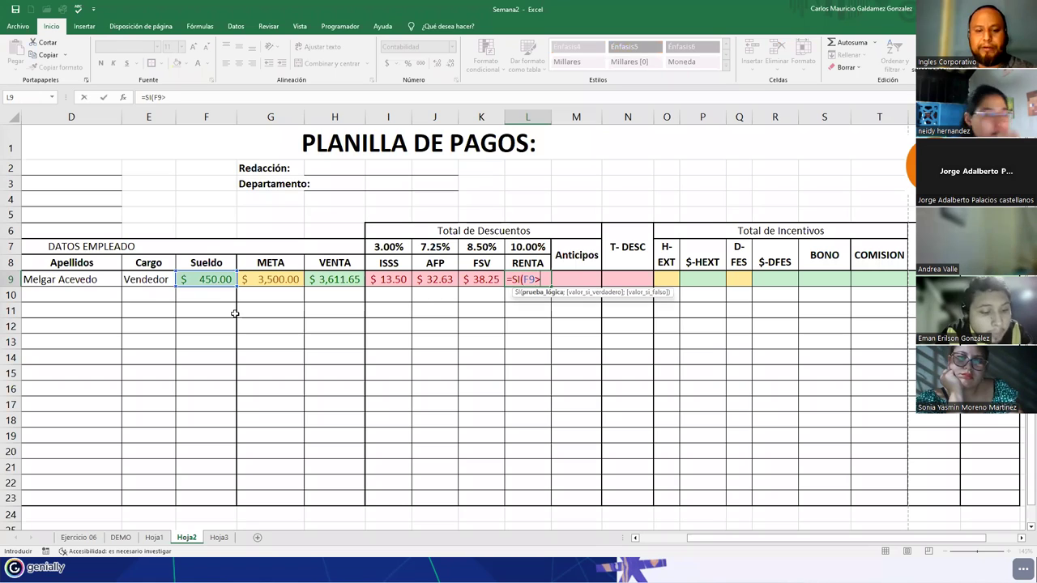
type("=400;")
left_click(209, 279)
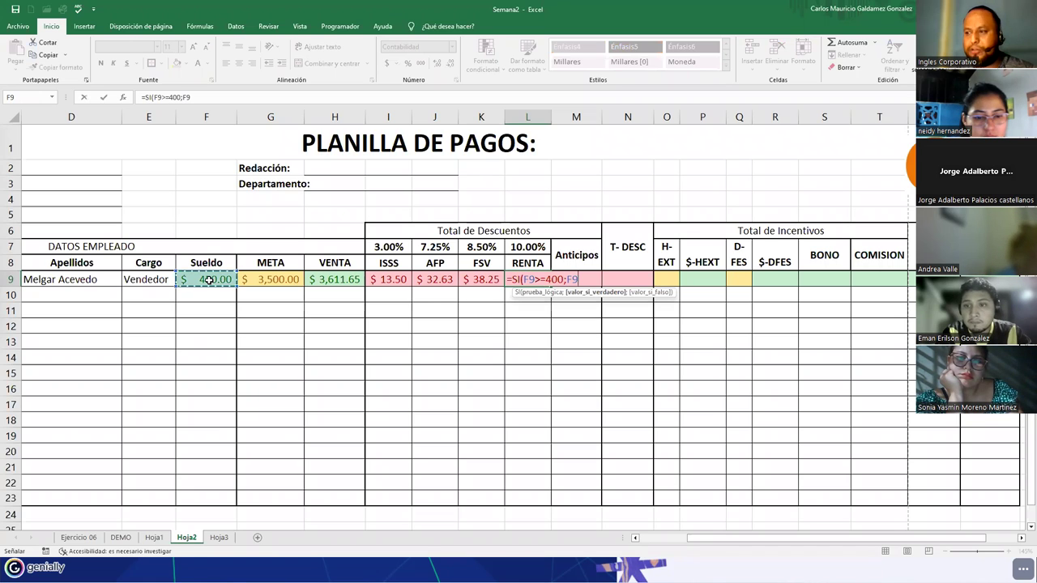
type("*10")
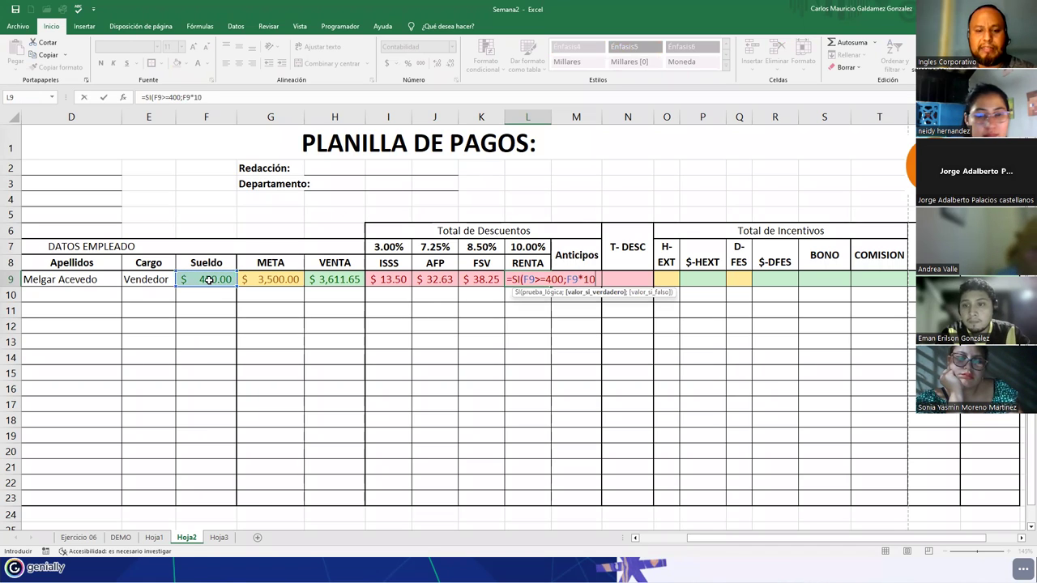
type("%;0")
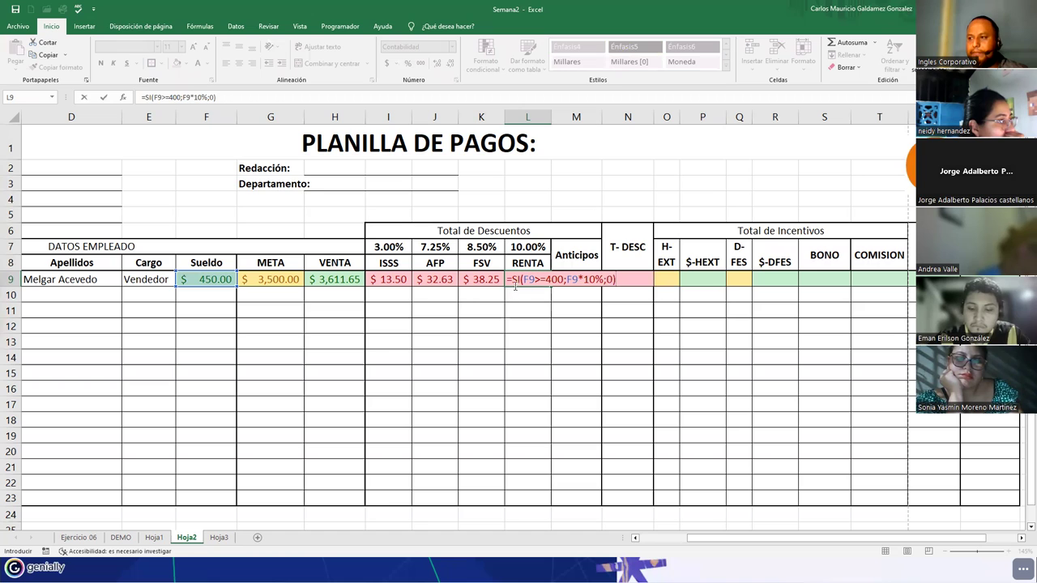
- Walk through the SI test, true and false arguments and commit RENTA, showing $45.00
left_click_drag(509, 279, 618, 281)
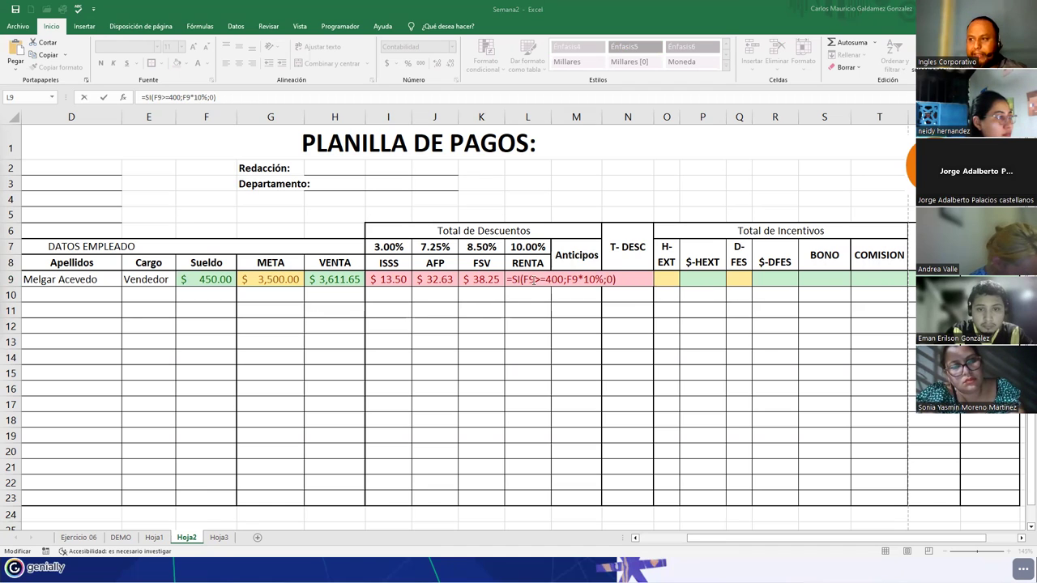
left_click(528, 279)
left_click(534, 281)
left_click_drag(524, 279, 564, 281)
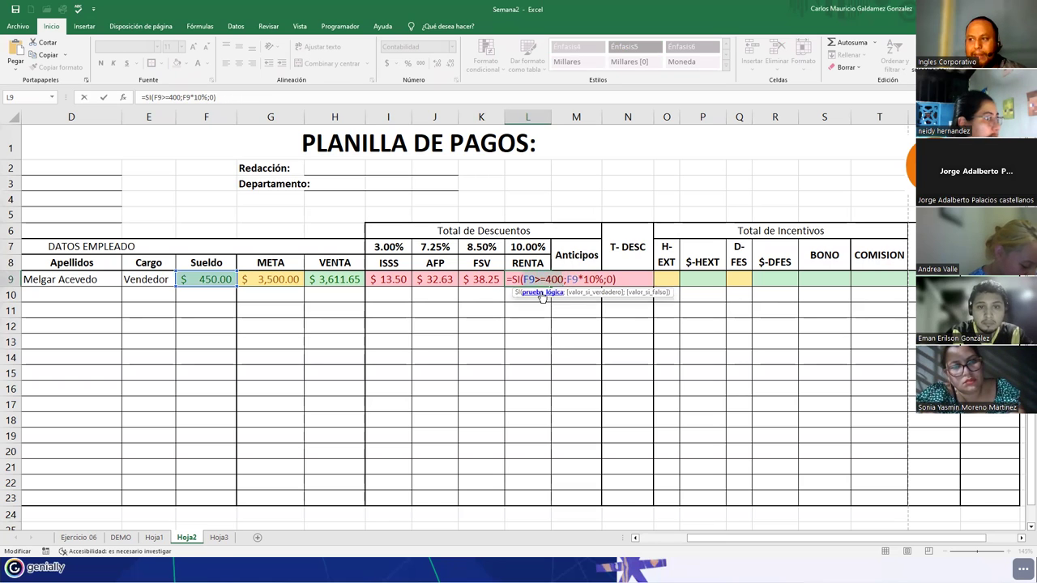
left_click(591, 292)
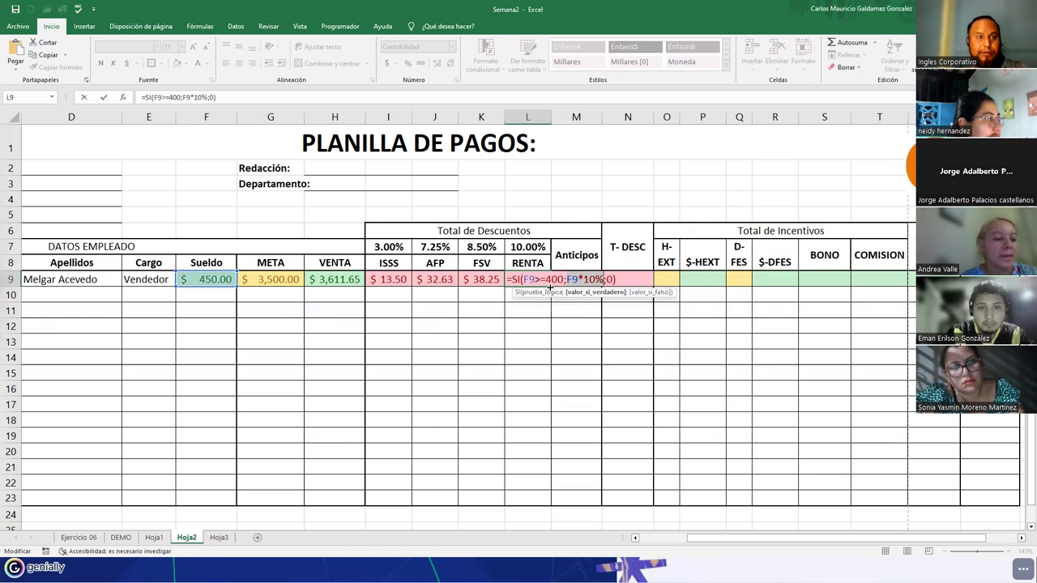
left_click_drag(566, 278, 602, 279)
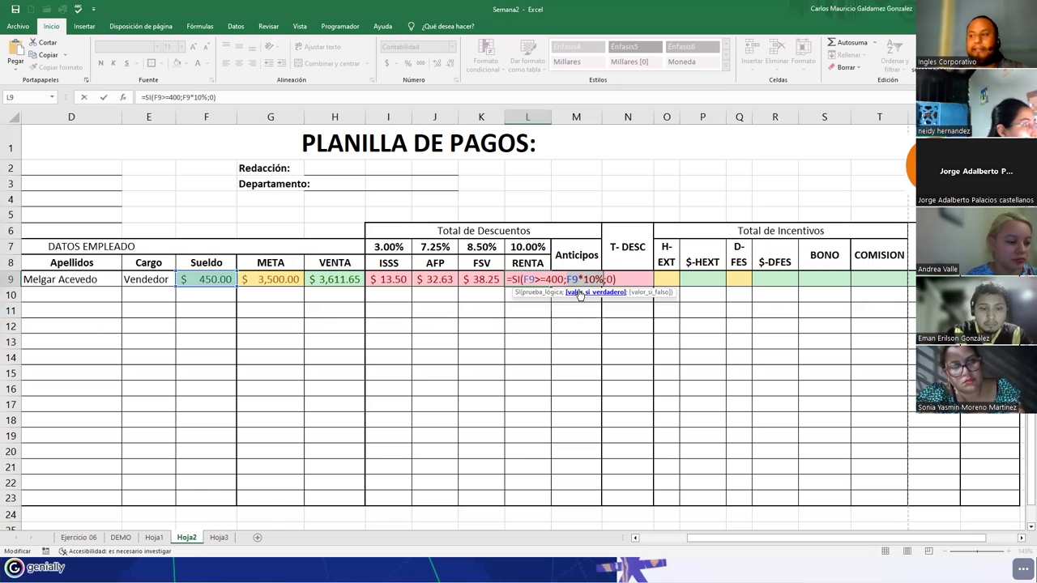
left_click(644, 292)
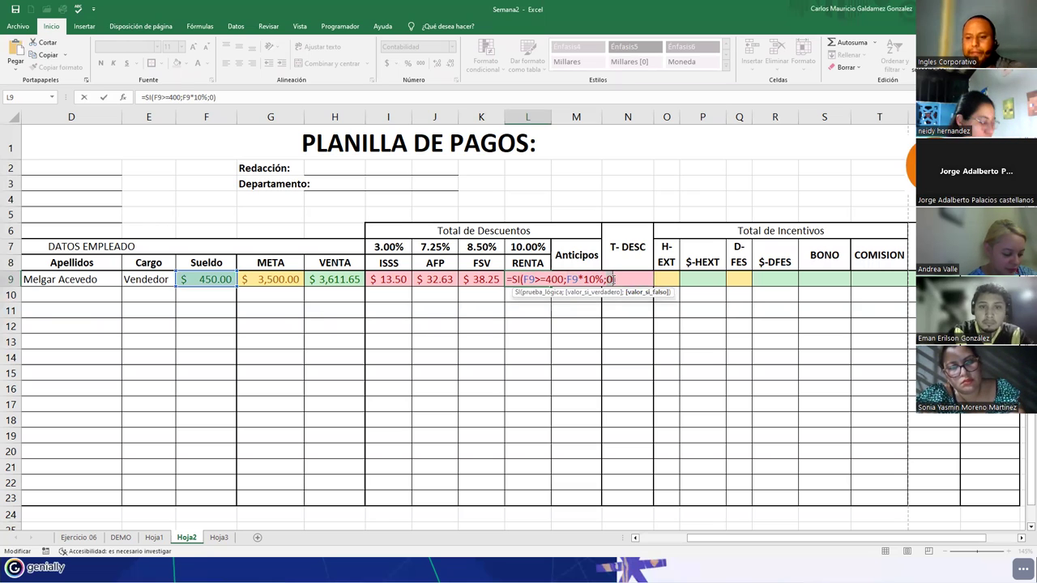
key("ctrl+Return")
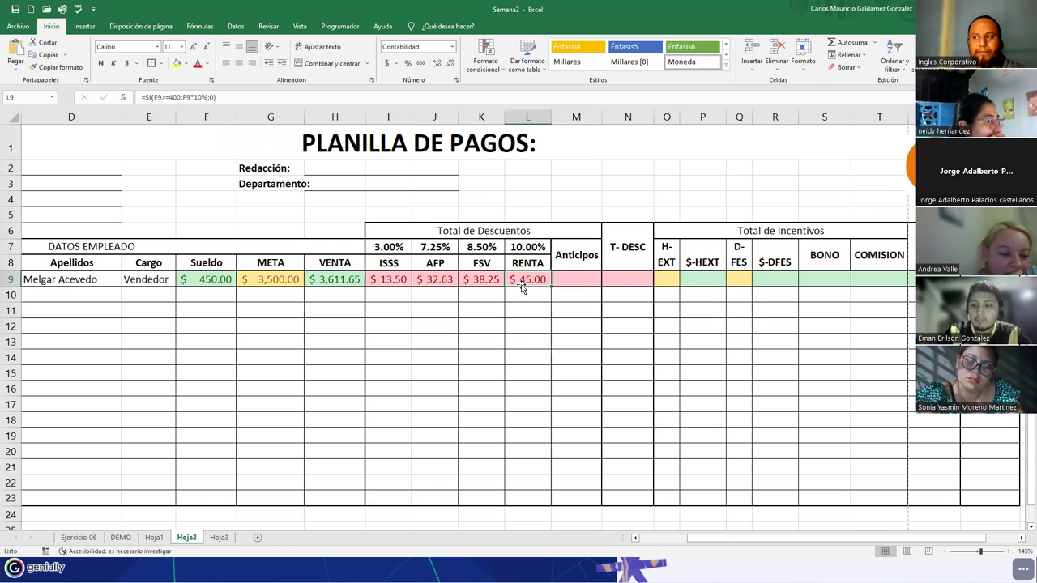
- Change the salary in F9 to 399 and verify the RENTA formula in L9 now returns 0
left_click(217, 285)
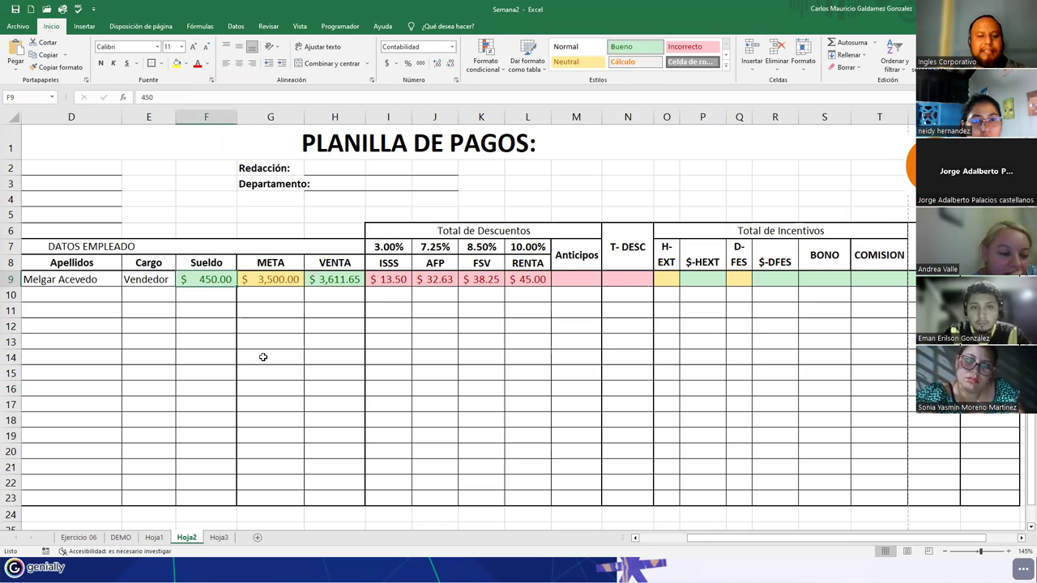
type("399")
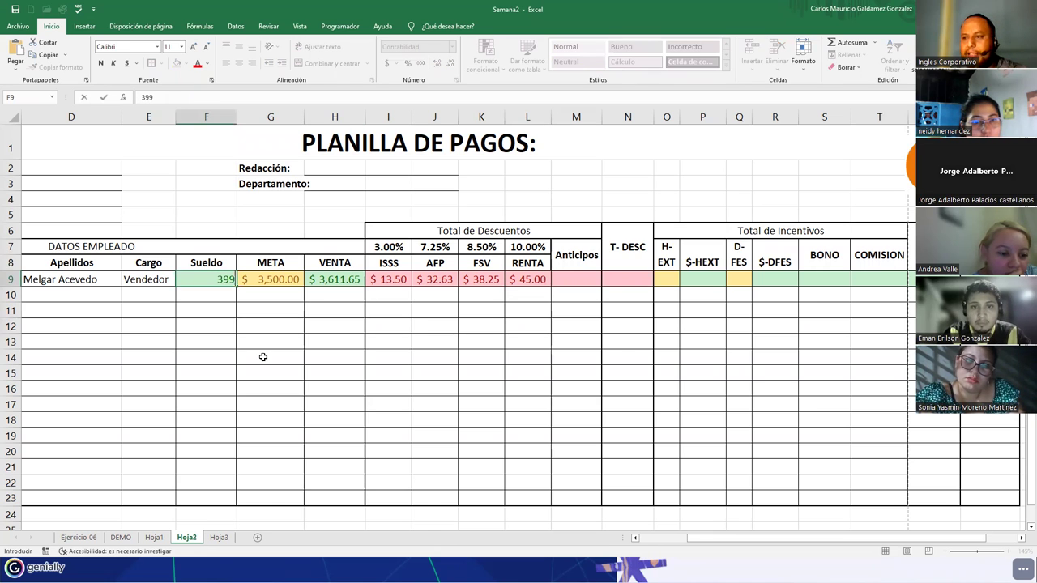
key("Return")
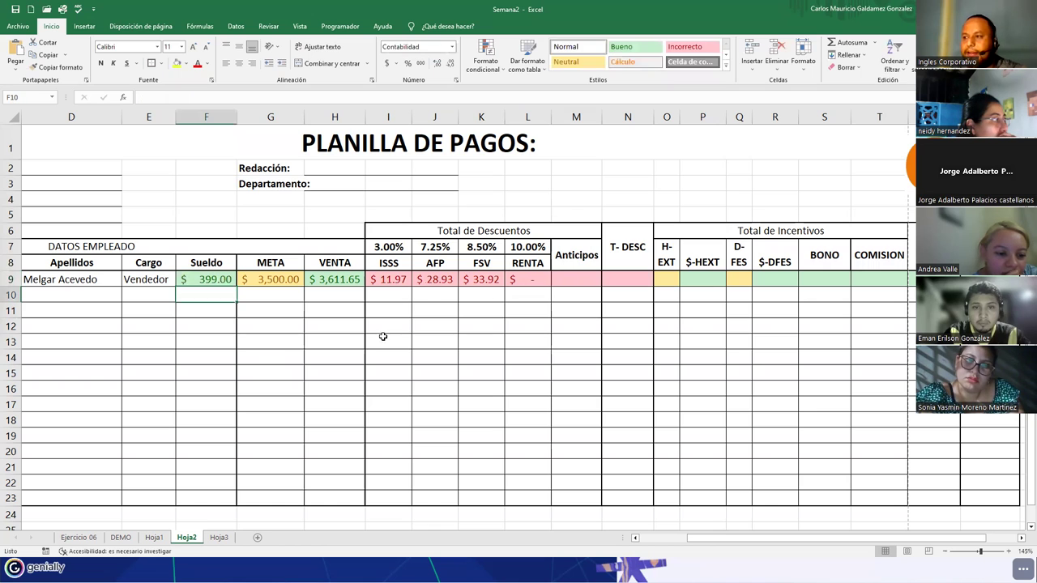
left_click(542, 277)
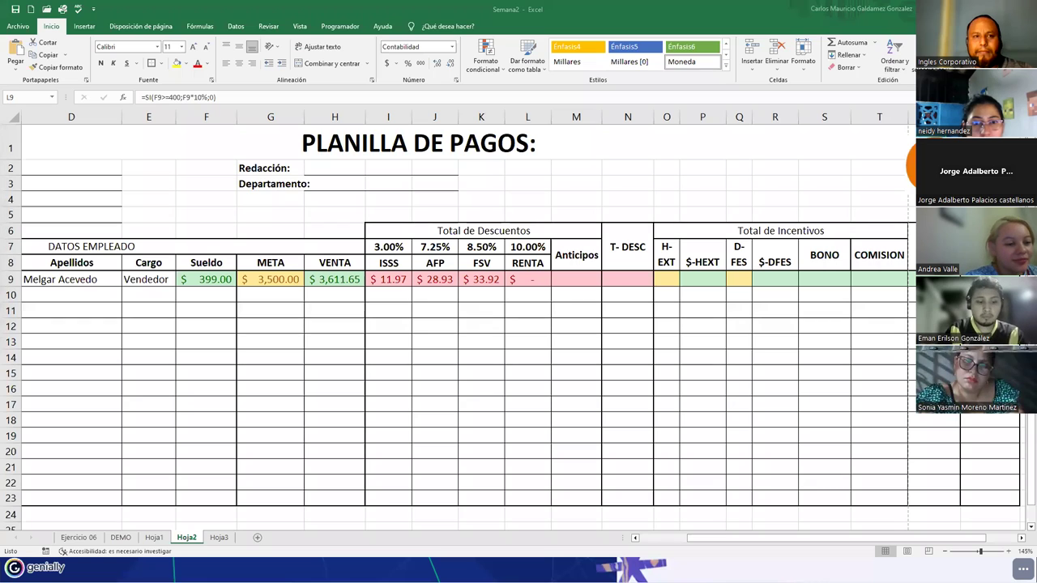
left_click(530, 277)
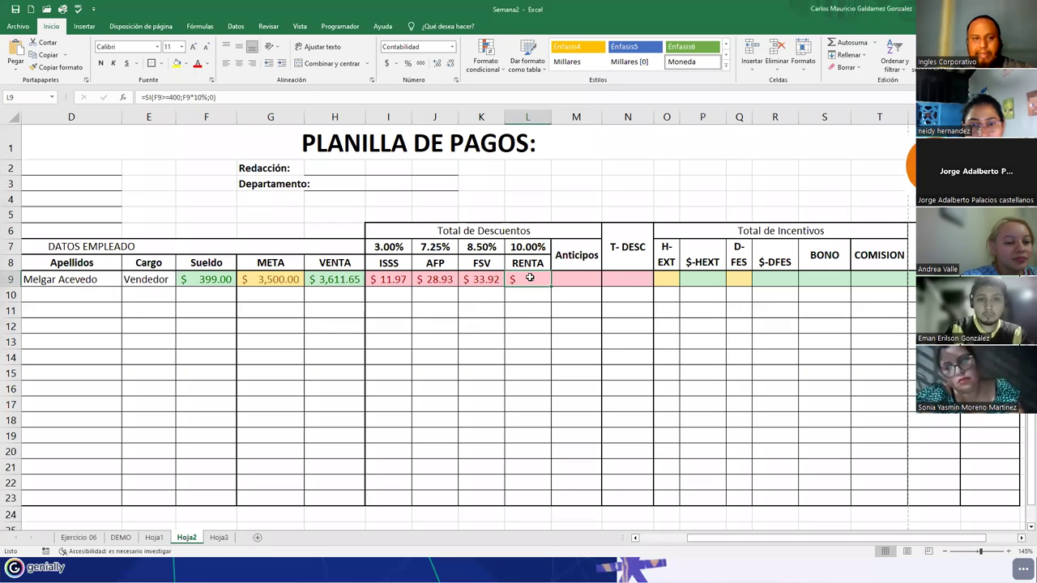
left_click(581, 284)
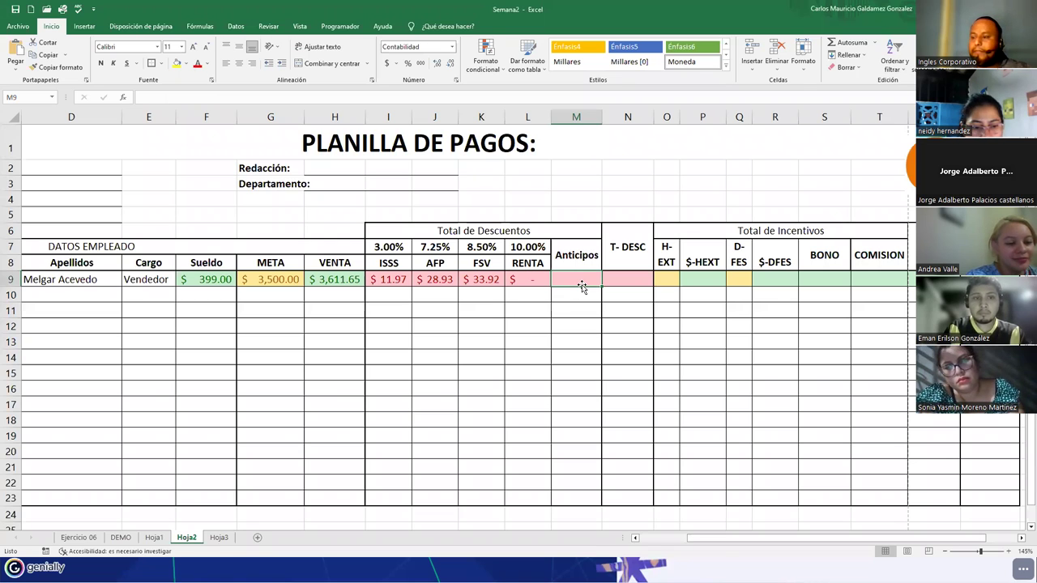
left_click(525, 278)
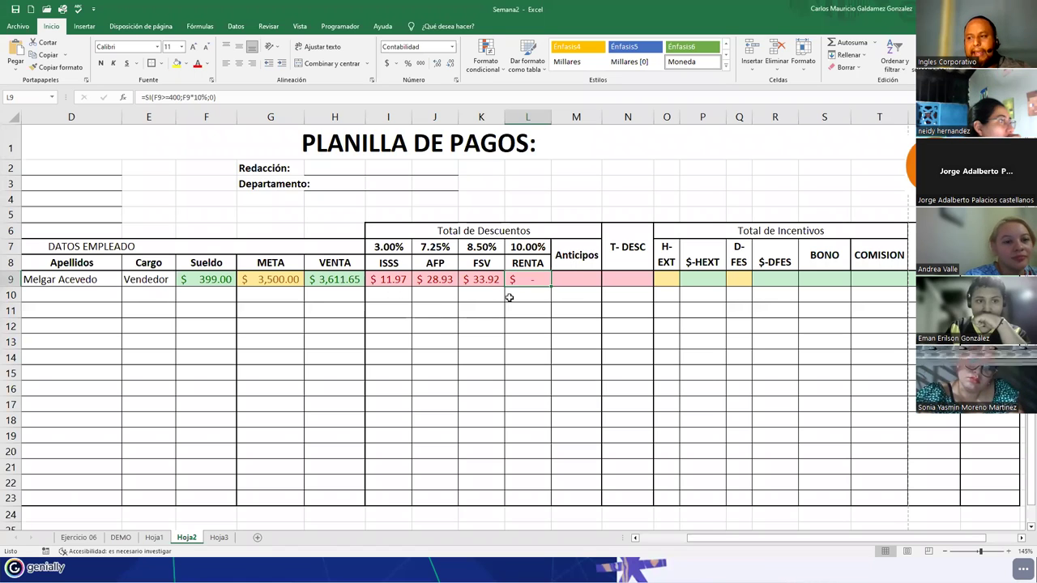
left_click(565, 279)
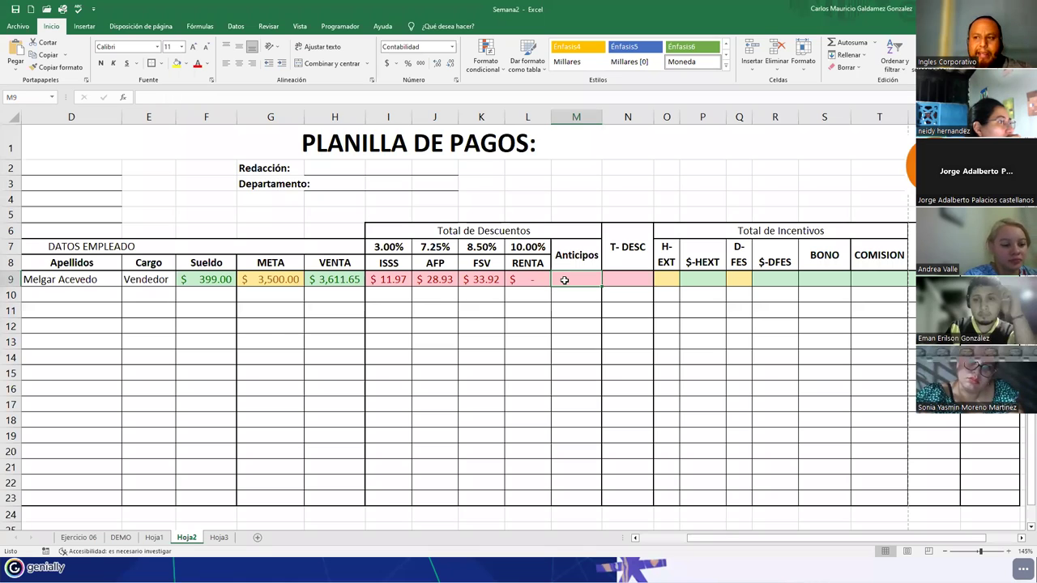
left_click(274, 279)
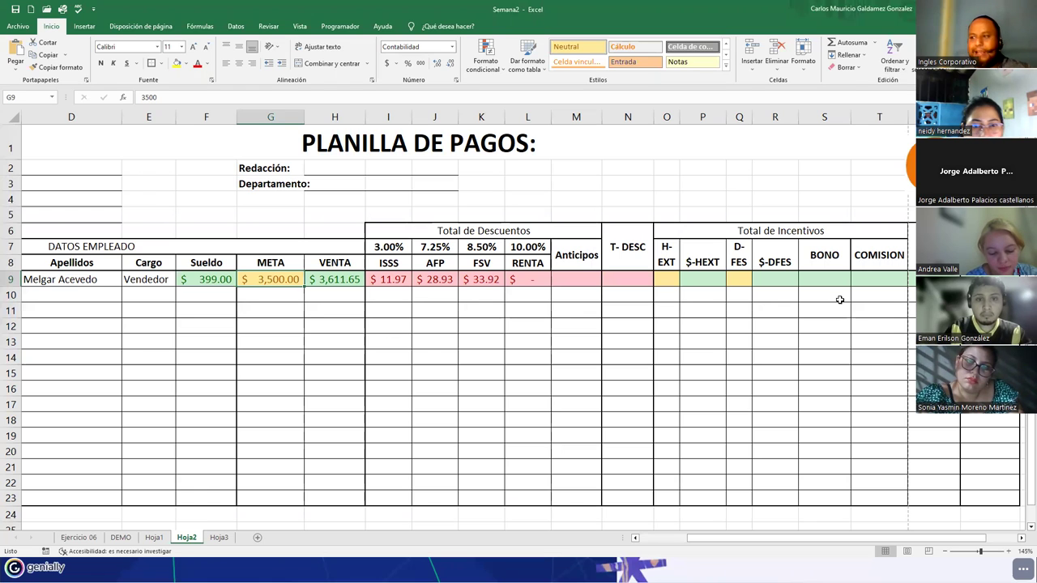
left_click(207, 280)
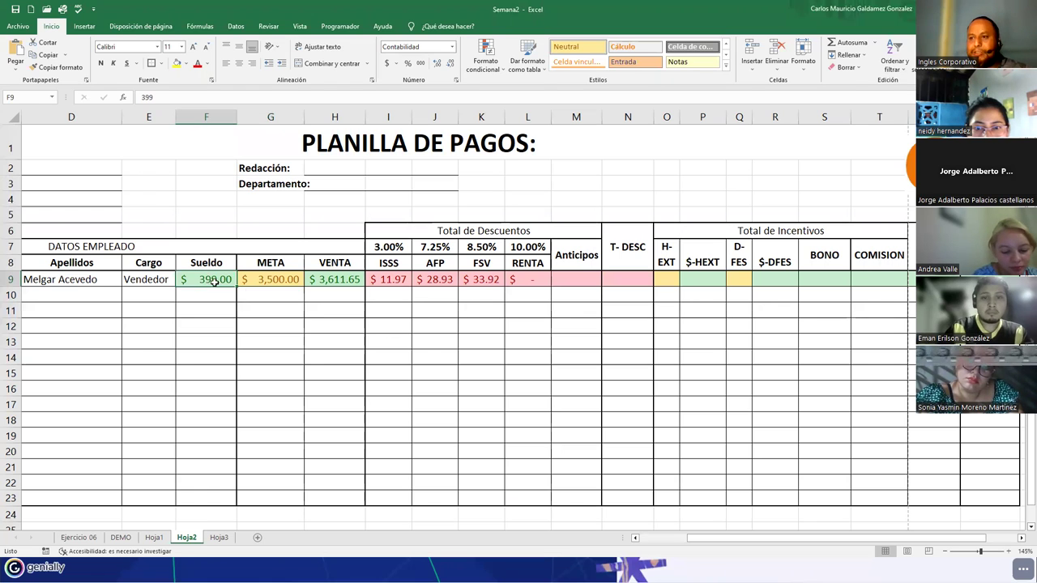
left_click(269, 279, "ctrl")
left_click(337, 279, "ctrl")
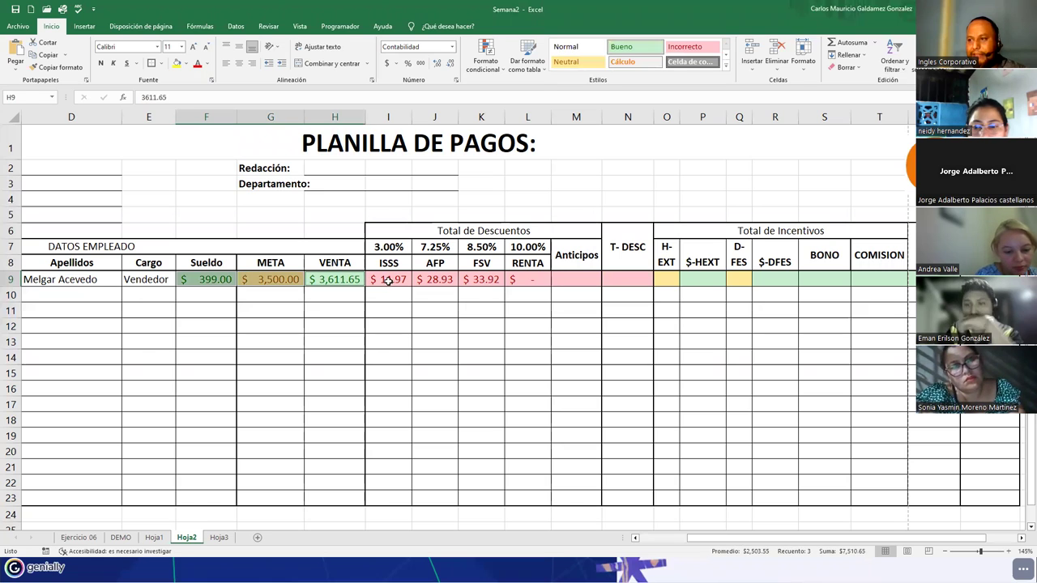
left_click_drag(389, 280, 628, 281)
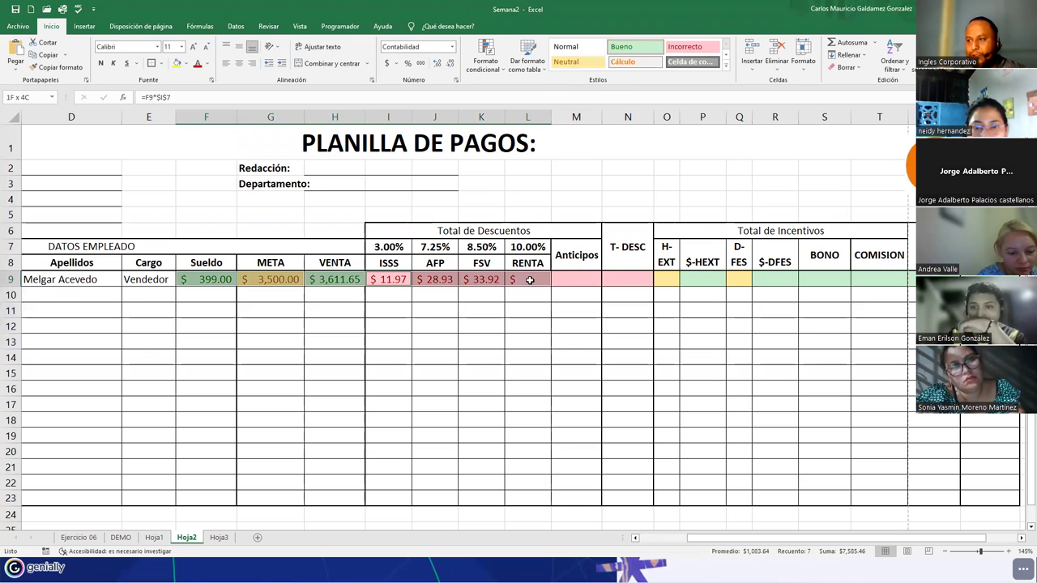
left_click(693, 281, "ctrl")
left_click_drag(757, 281, 891, 281)
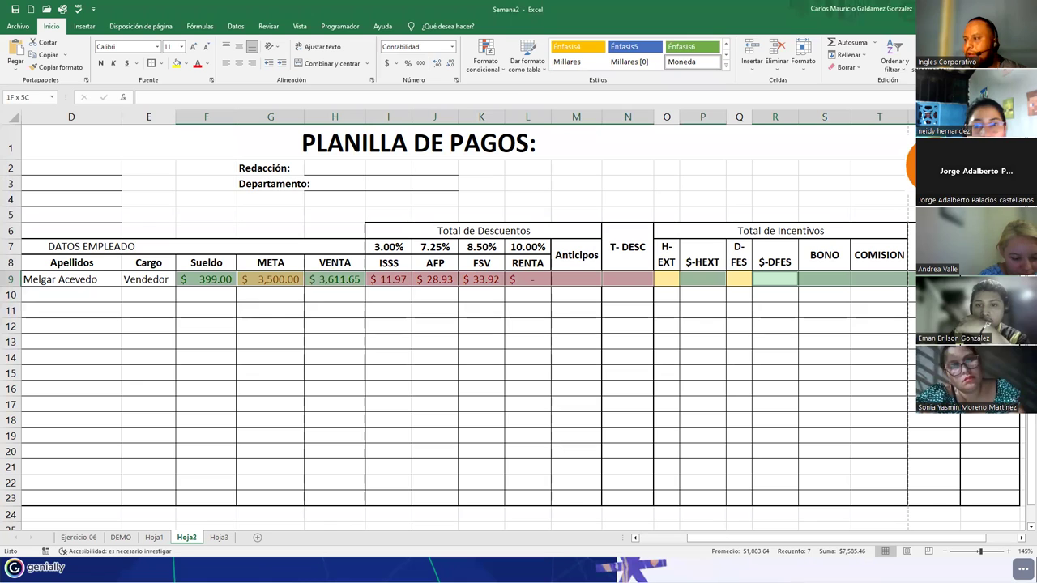
left_click(451, 47)
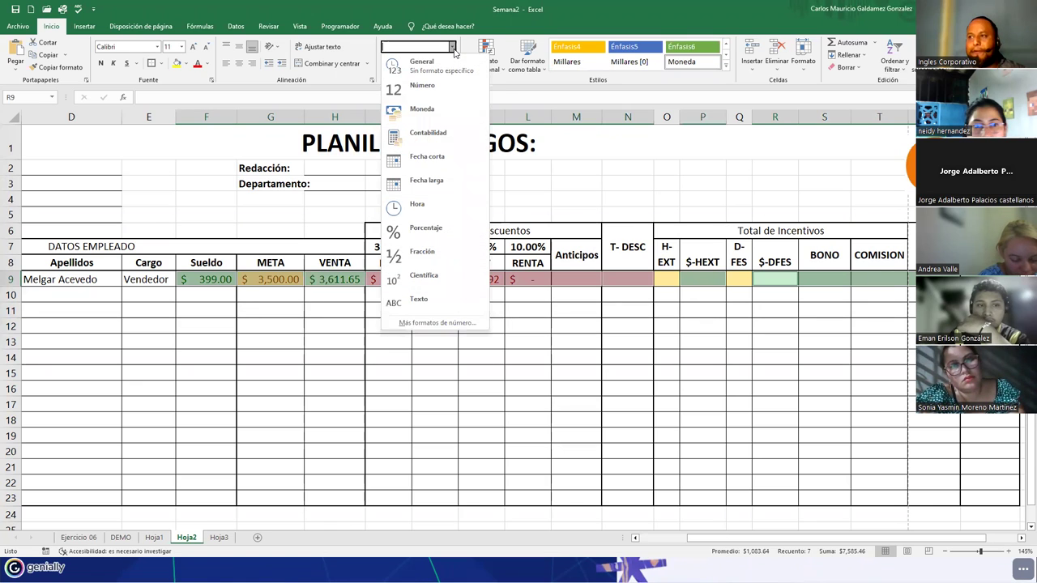
left_click(425, 135)
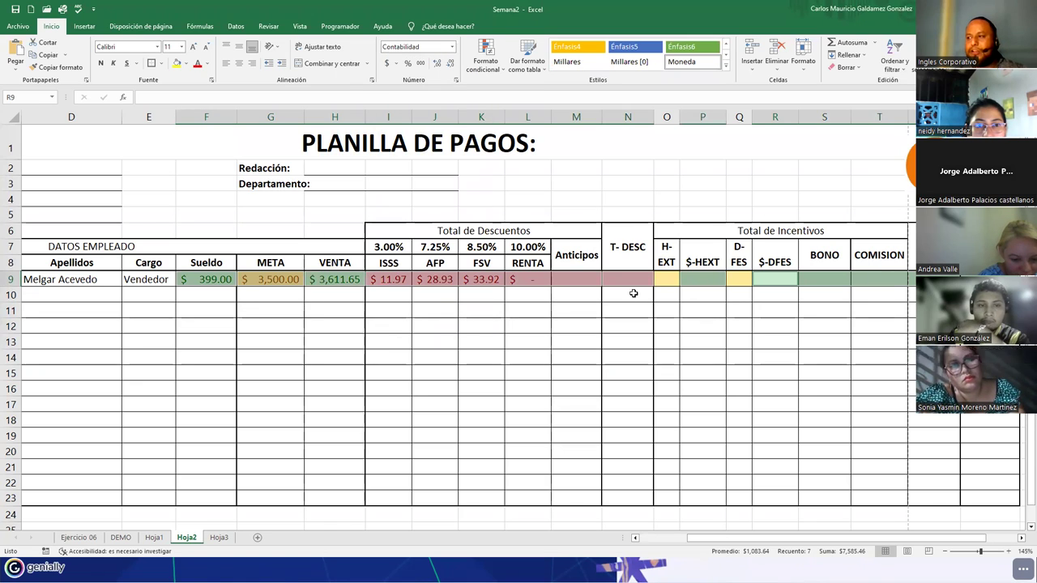
left_click(662, 281)
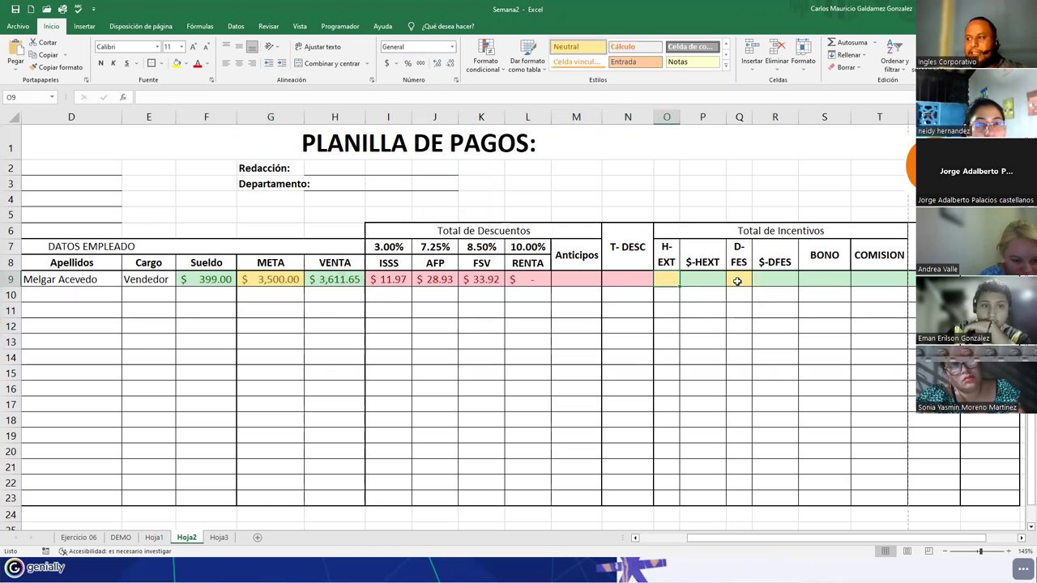
left_click(737, 281, "ctrl")
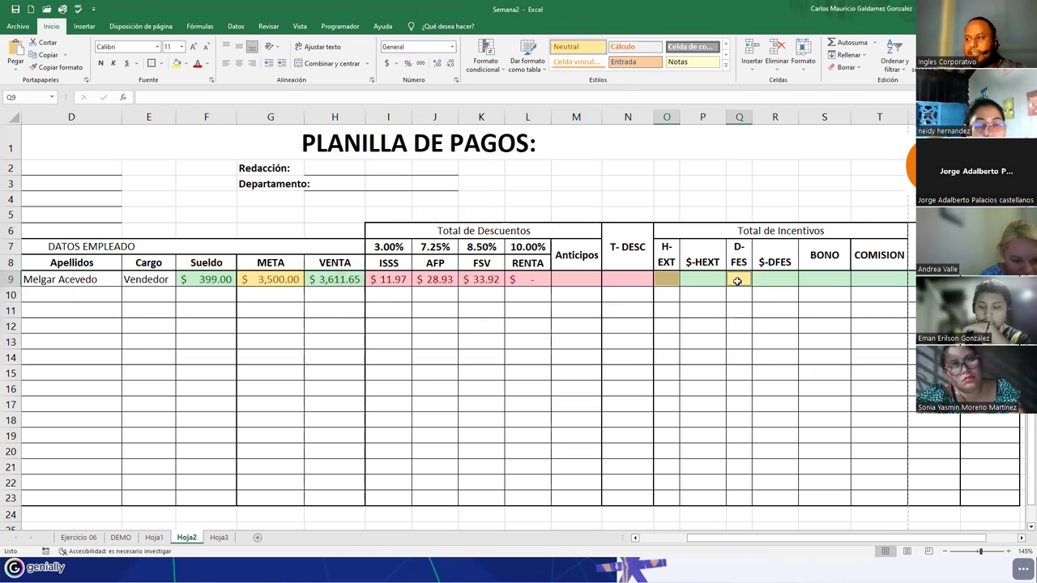
left_click(451, 46)
left_click(451, 47)
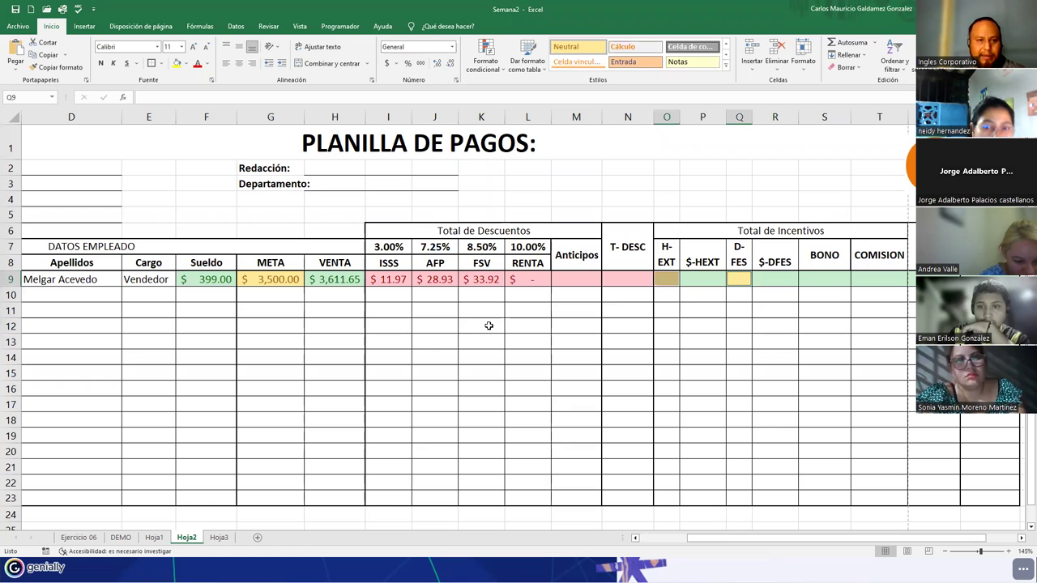
left_click(421, 307)
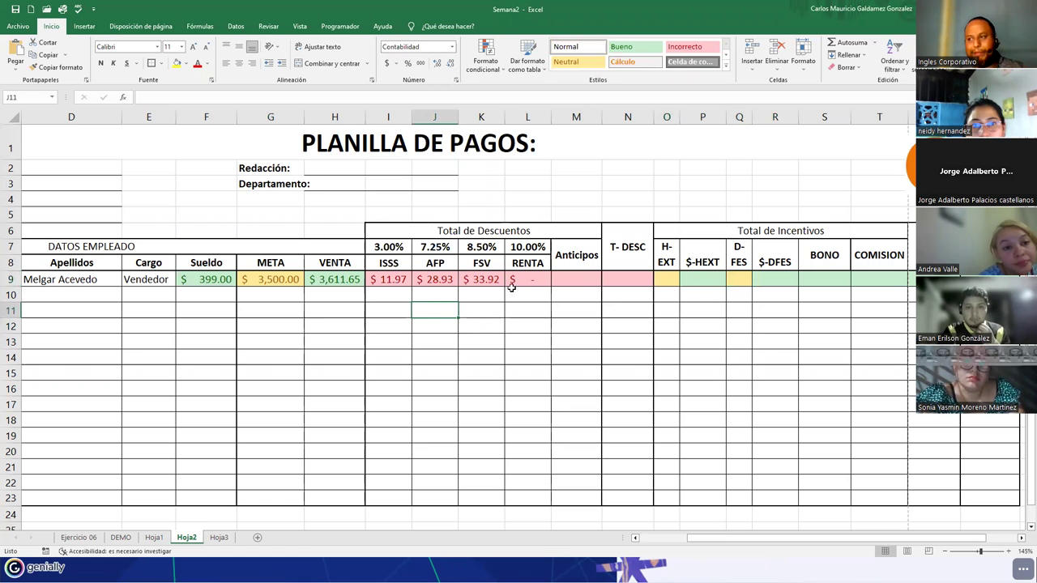
left_click(565, 279)
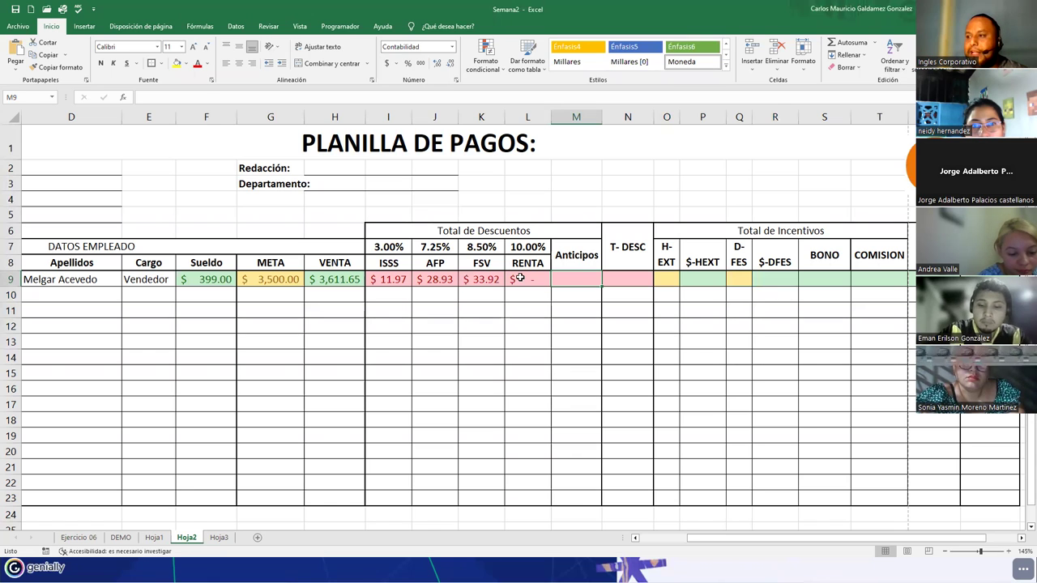
double_click(525, 280)
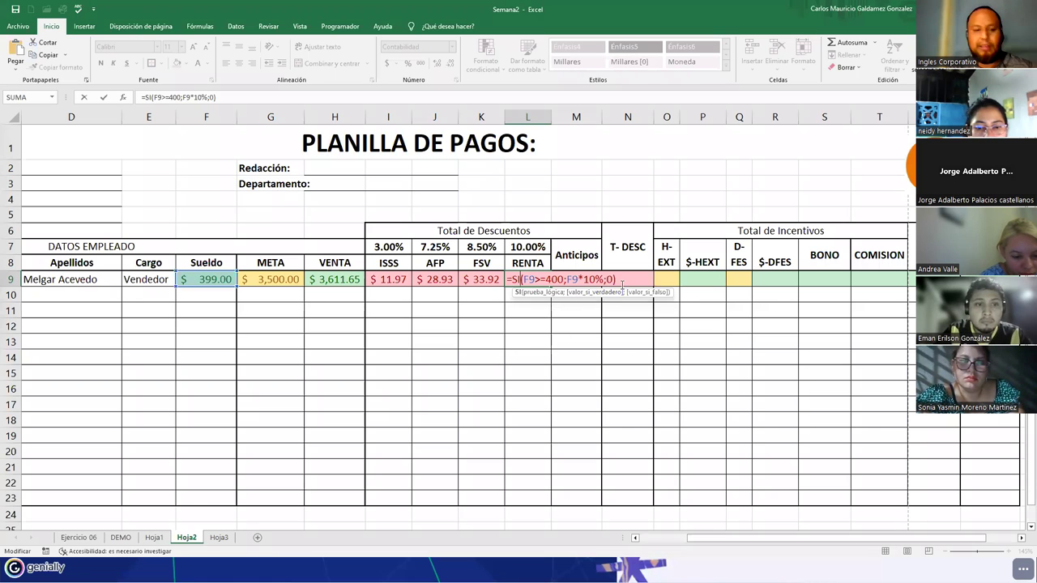
key("Return")
left_click(595, 278)
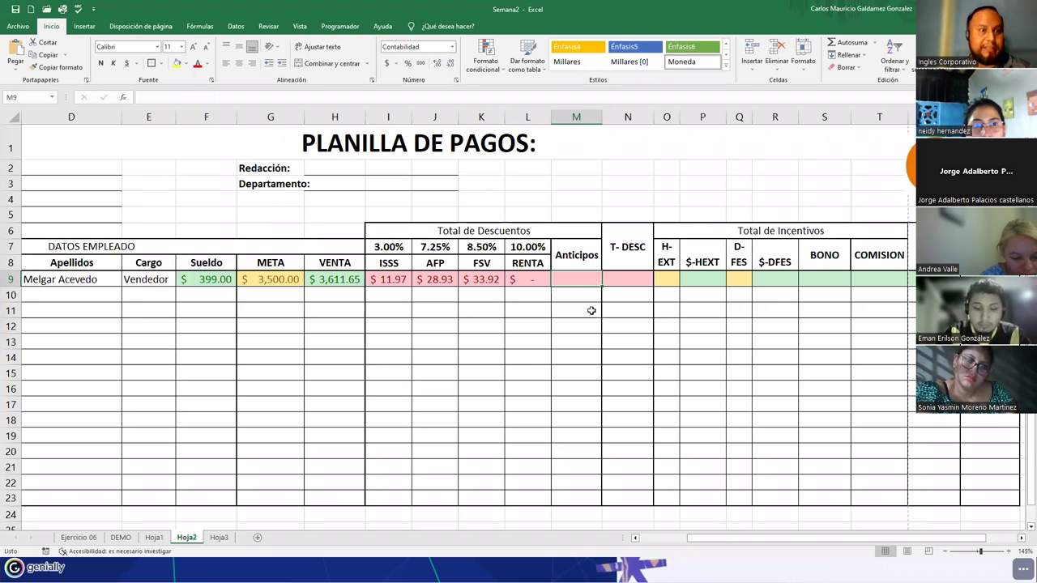
- Enter 85 as the Anticipos advance in M9 and restore the salary in F9 to 450
type("85")
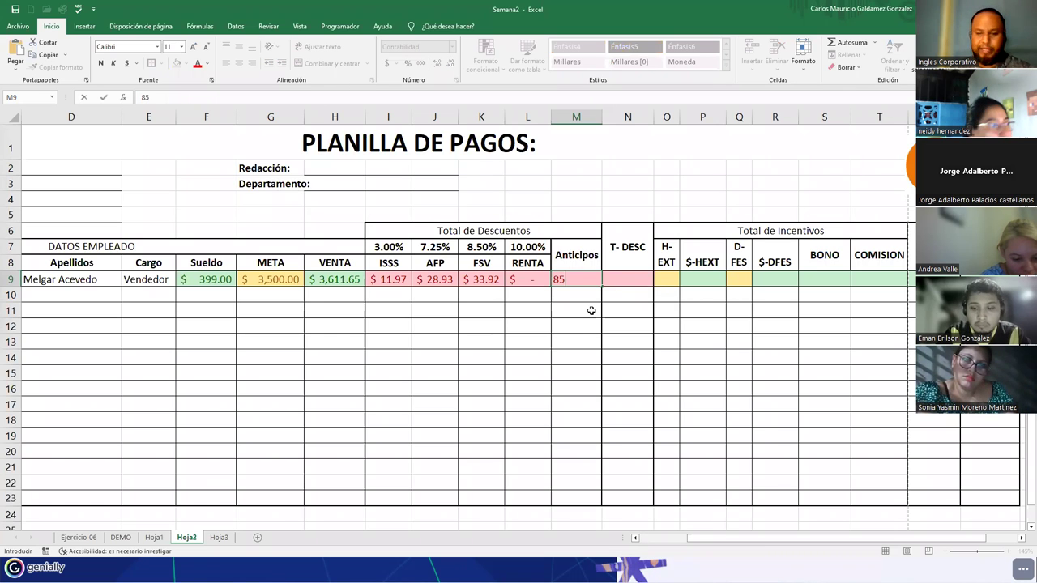
key("Tab")
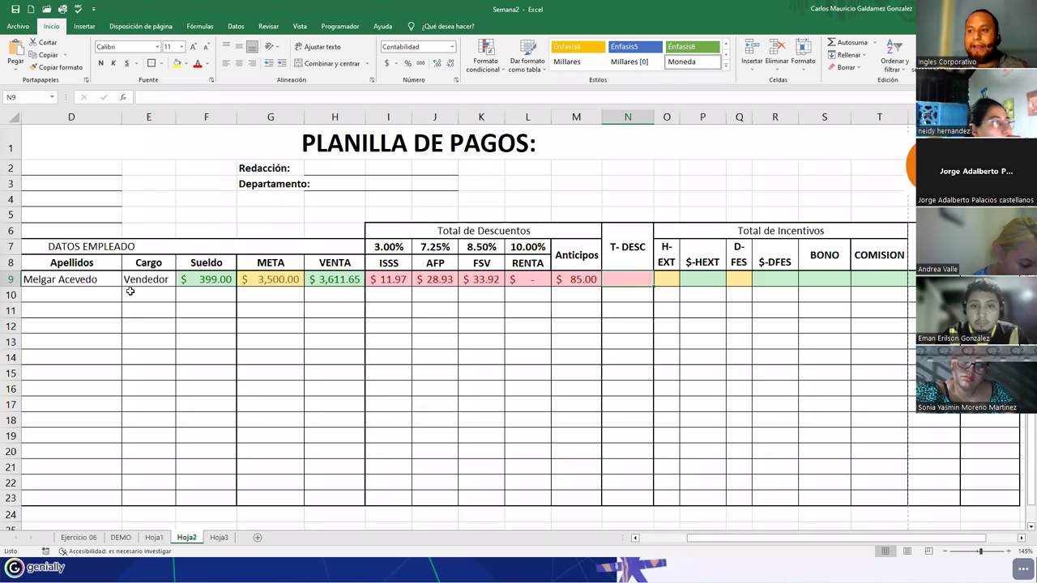
left_click(179, 282)
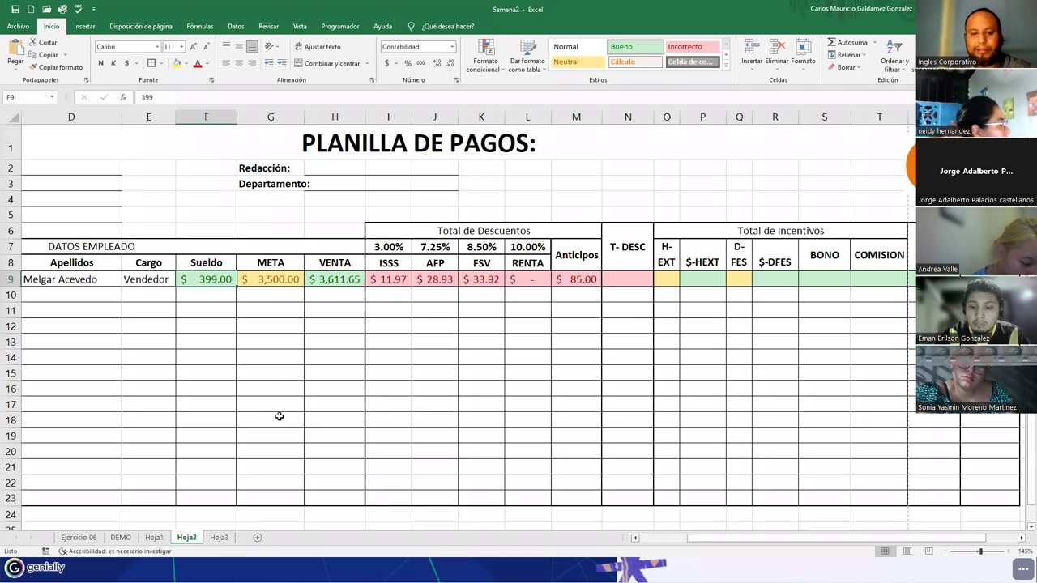
type("450")
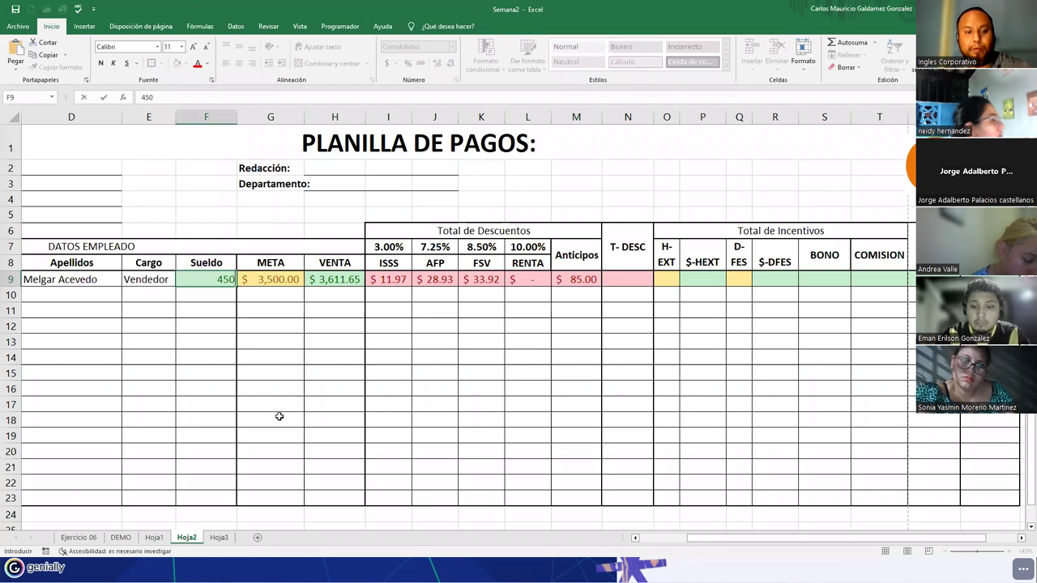
key("Tab")
key("Tab")
key("Tab")
key("Tab")
key("Tab")
key("Tab")
key("Tab")
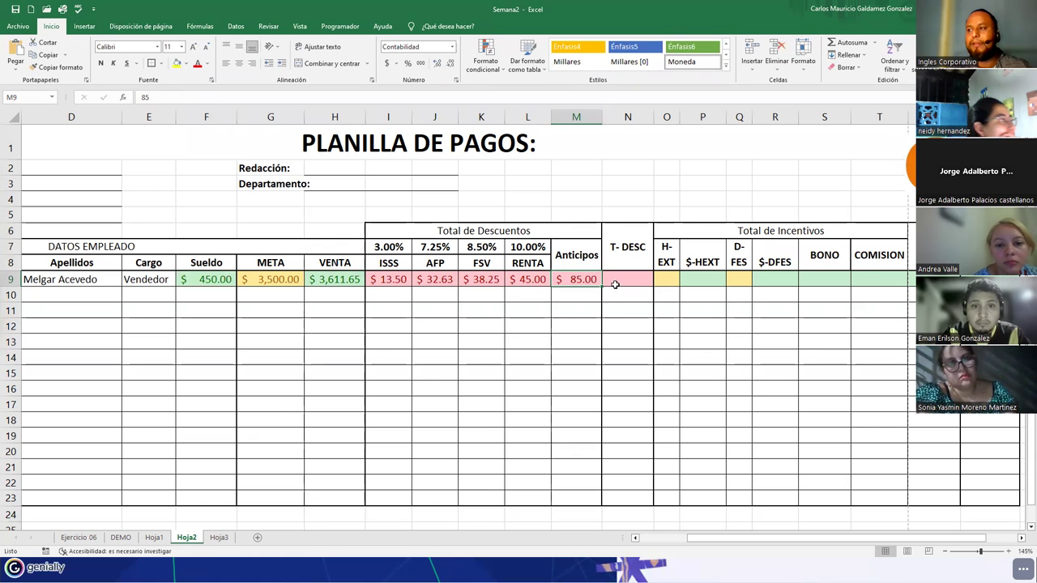
key("Tab")
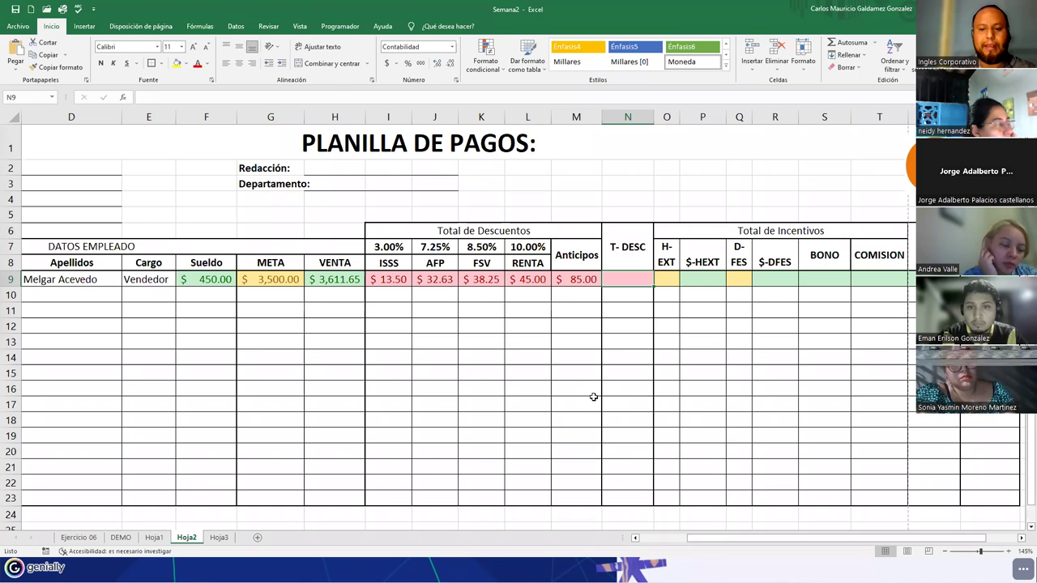
type("=f9")
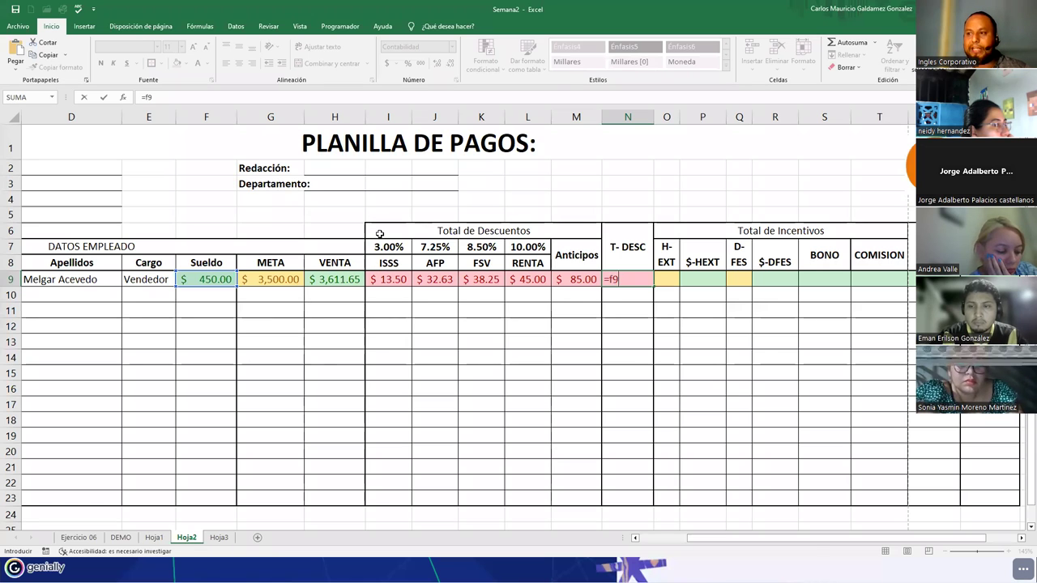
- Build the T-DESC sum in N9 by adding ISSS, AFP, FSV, RENTA and Anticipos (I9 to M9)
left_click_drag(379, 234, 490, 435)
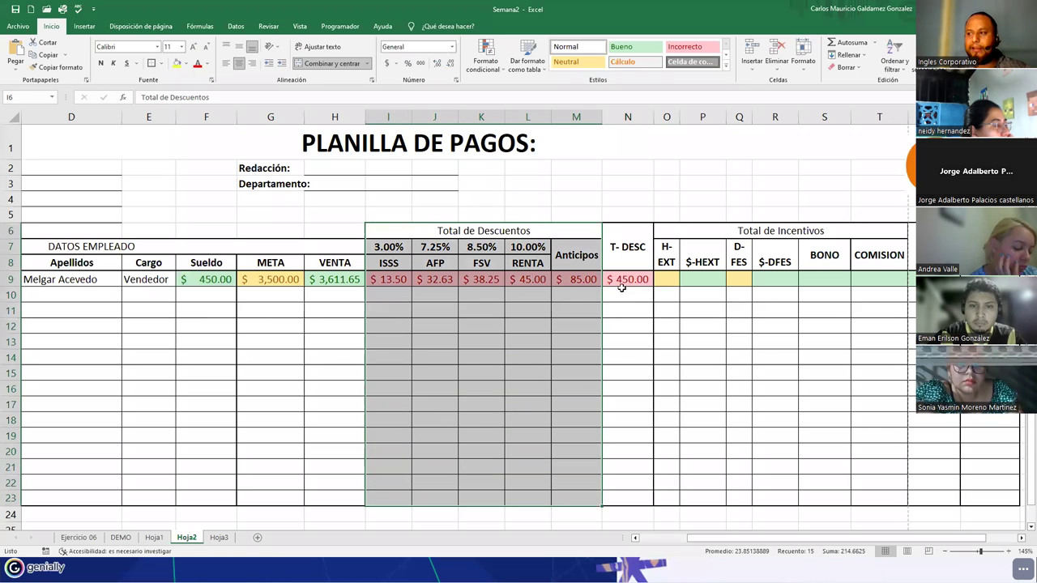
left_click(621, 285)
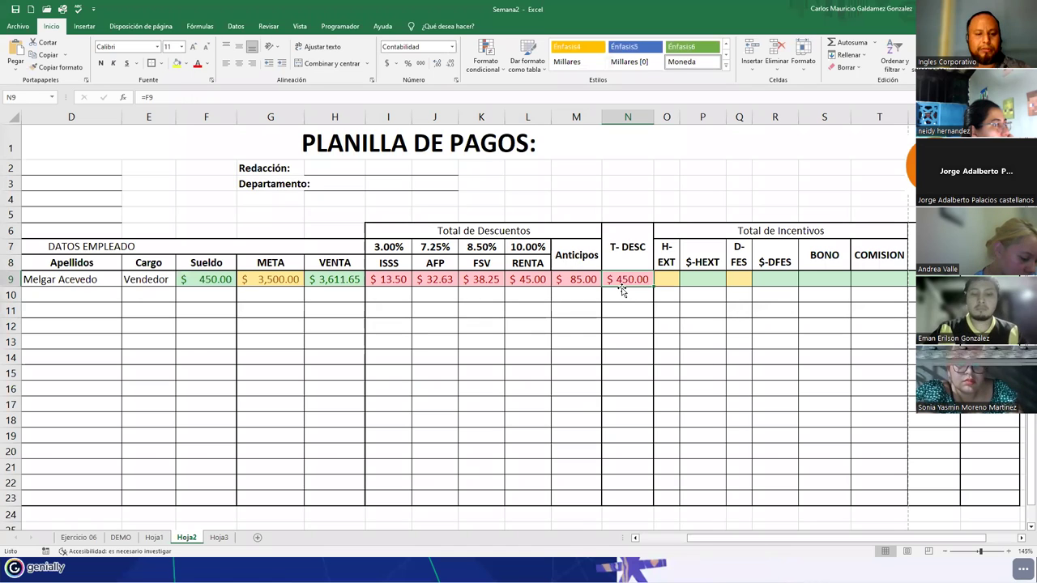
type("=F")
key("BackSpace")
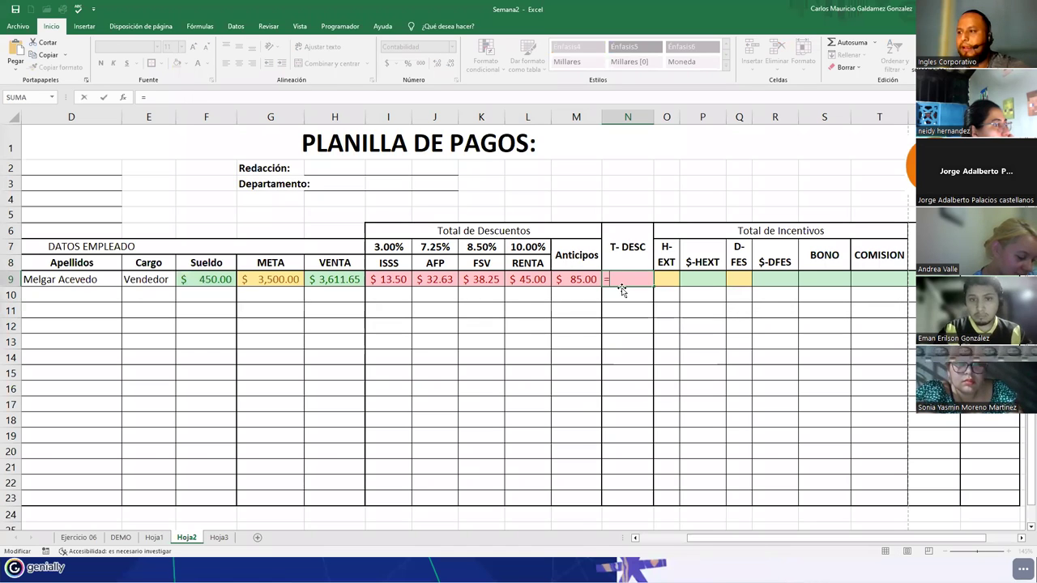
left_click(380, 280)
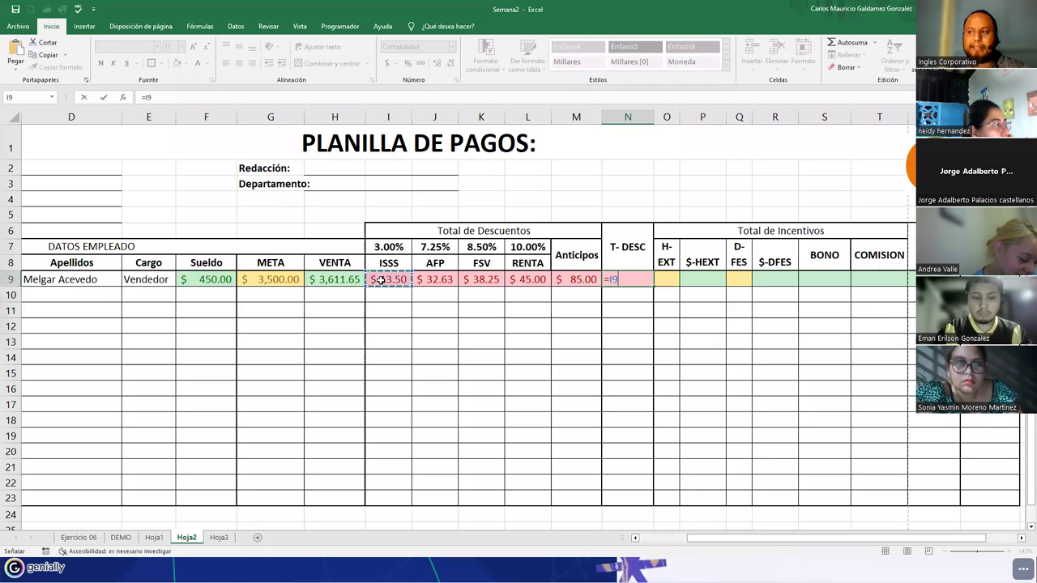
type("+")
left_click(429, 280)
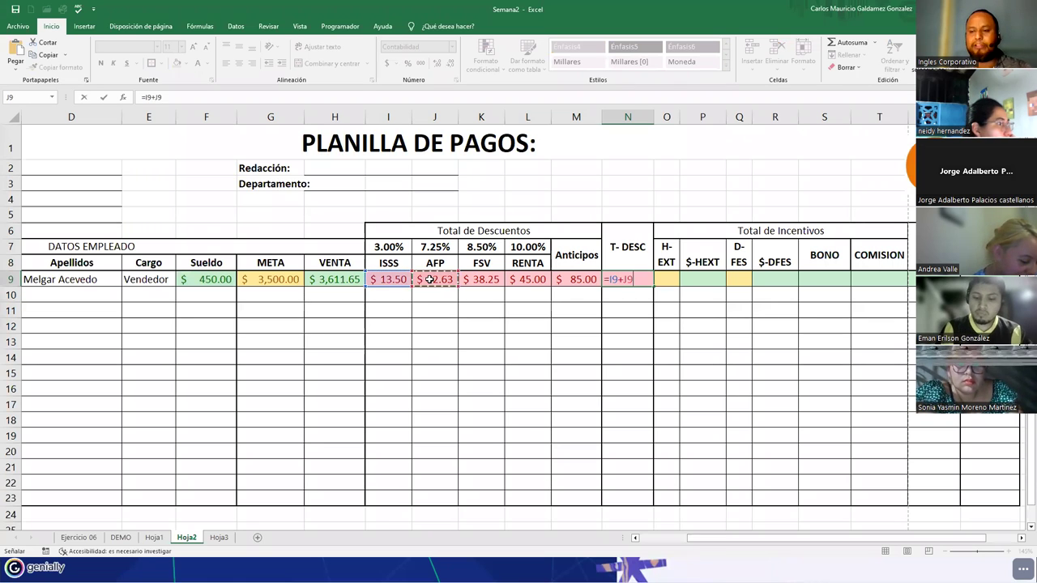
type("+")
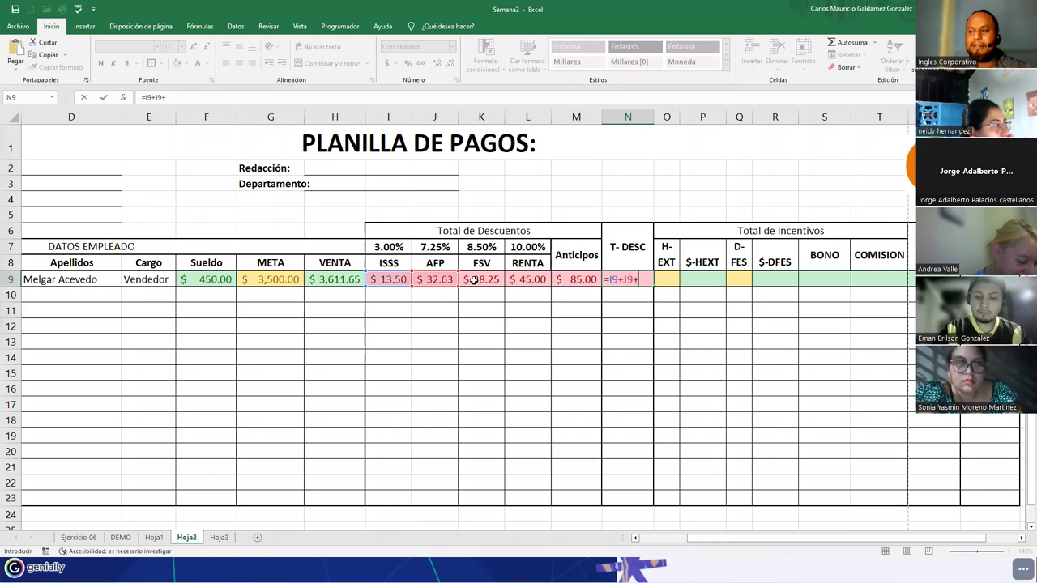
left_click(478, 279)
type("+")
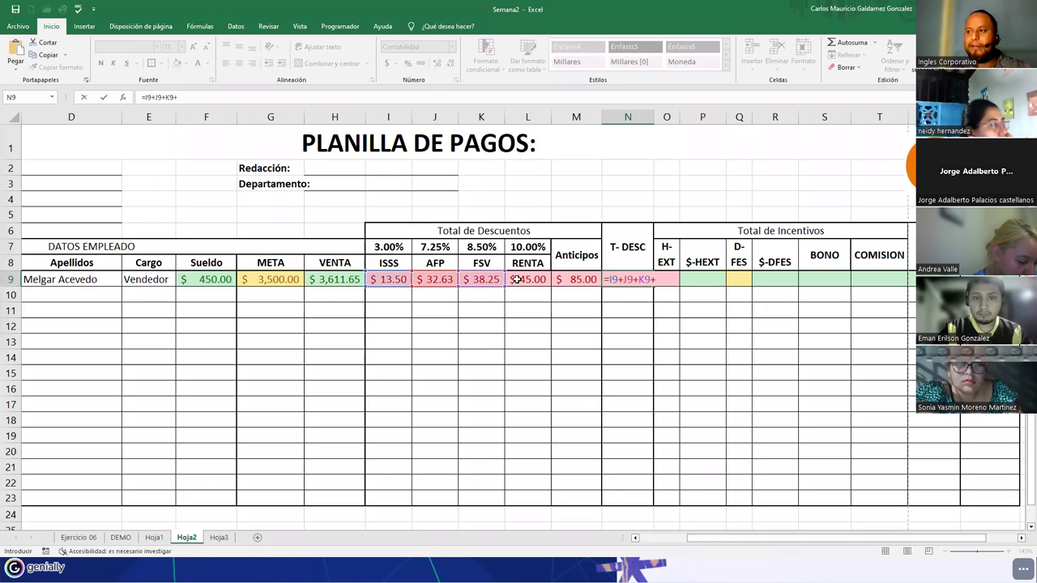
left_click(525, 279)
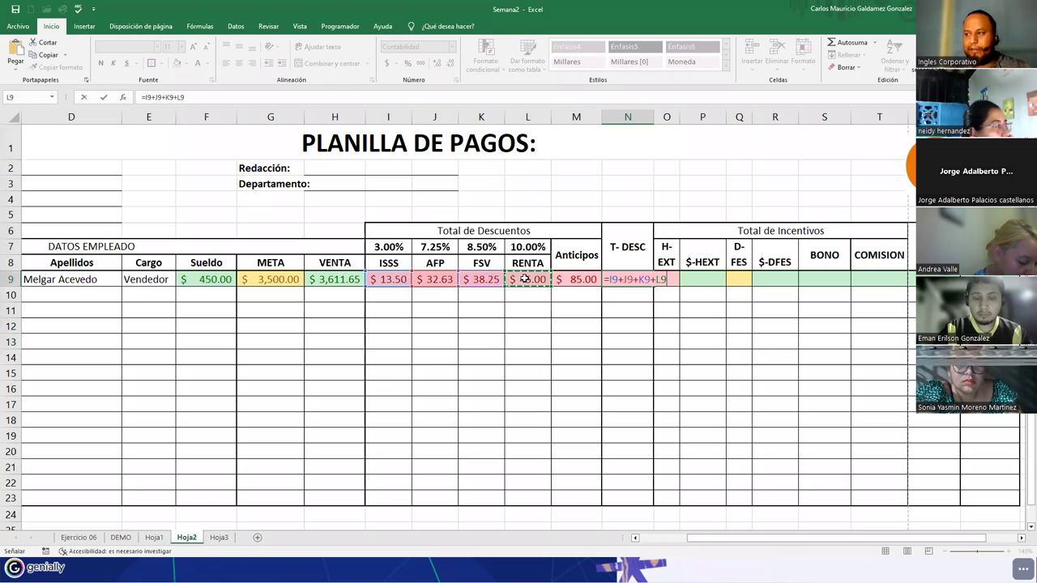
type("+")
left_click(562, 280)
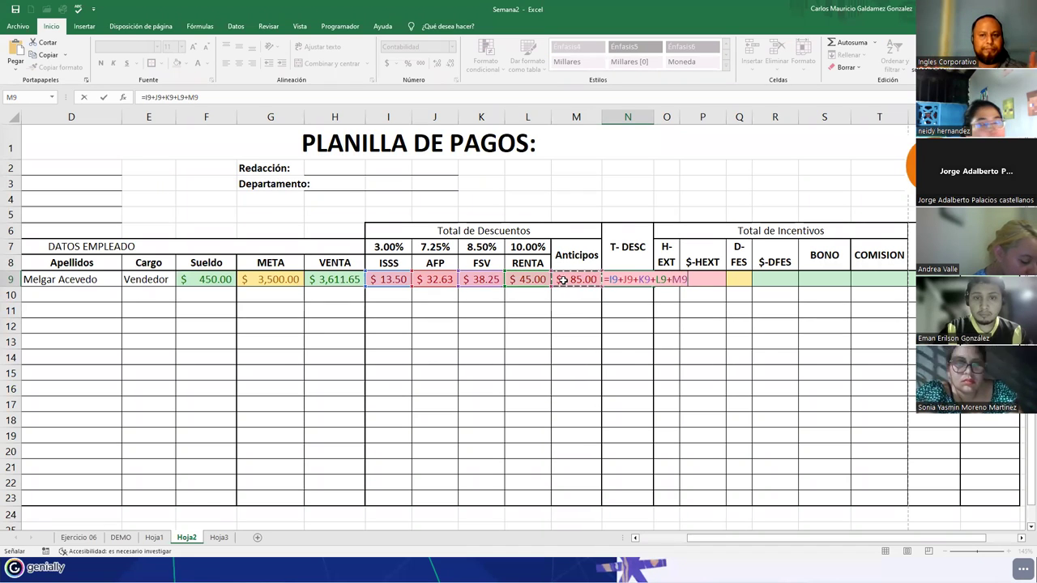
- Fix the mistaken A9:M9 reference to M9 and commit =I9+J9+K9+L9+M9, totalling $214.38
key("ctrl+shift+Left")
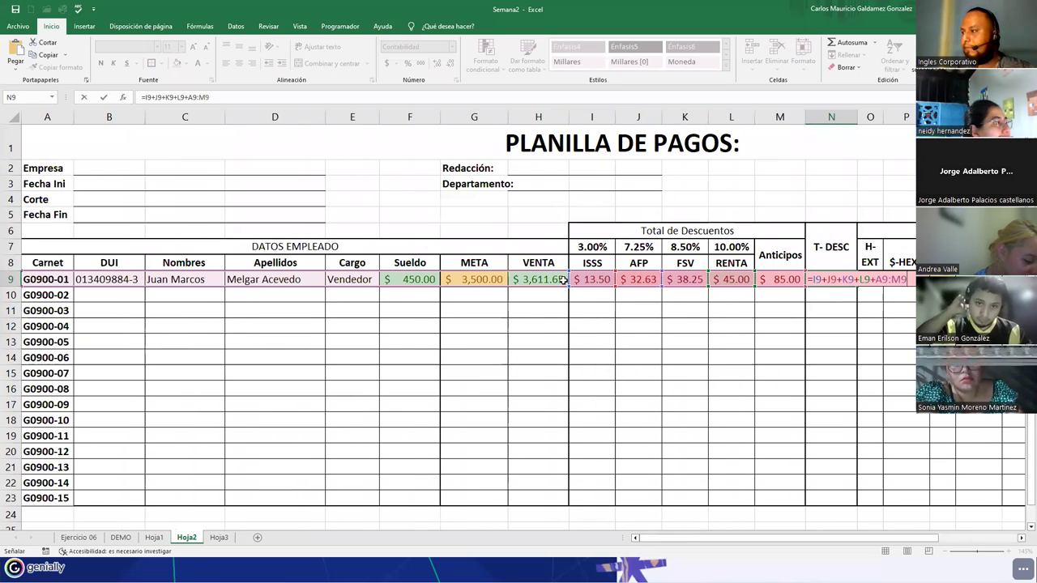
key("BackSpace")
key("BackSpace")
key("BackSpace")
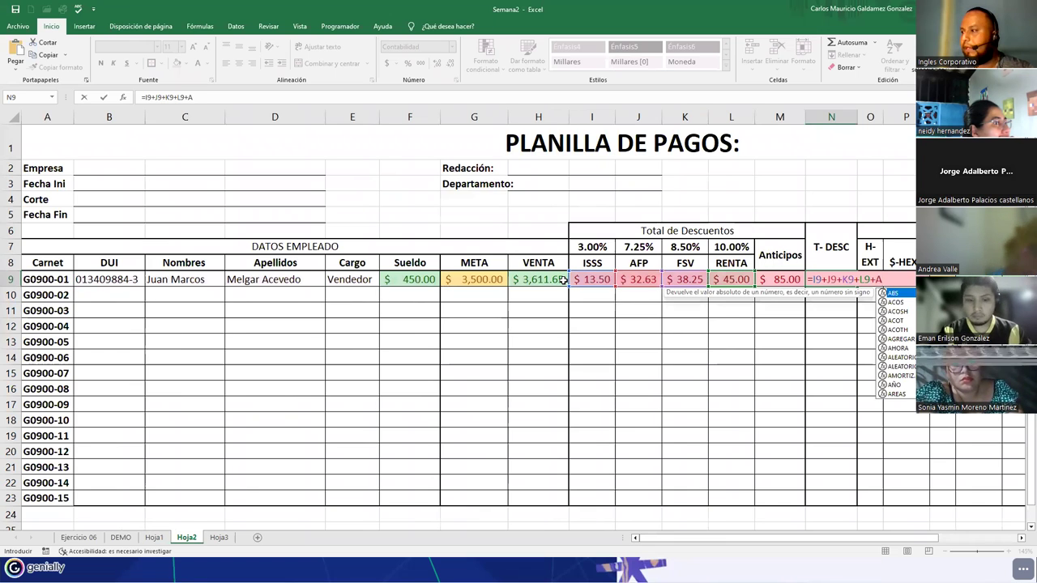
key("BackSpace")
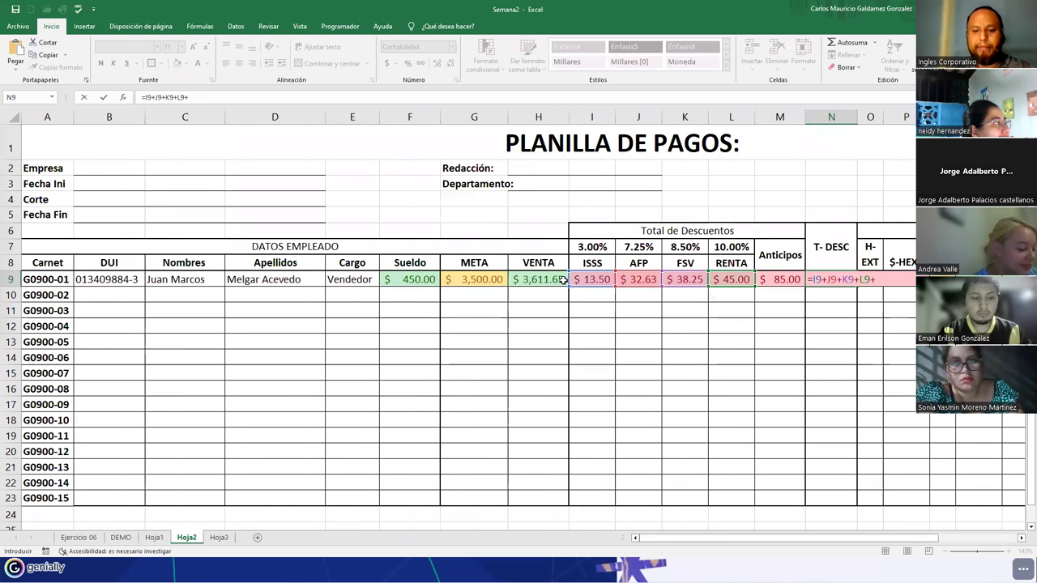
type("M9")
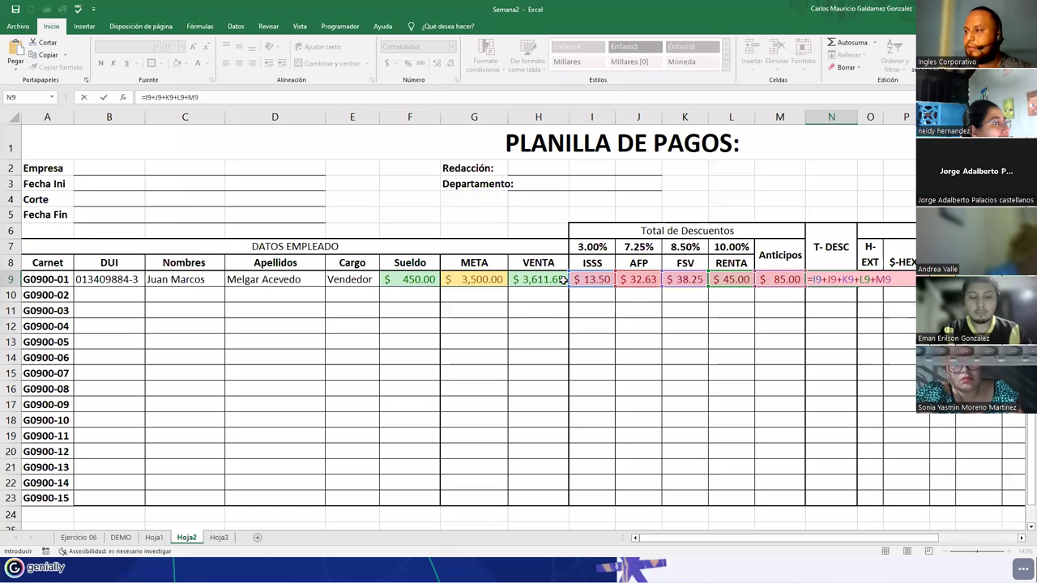
key("Tab")
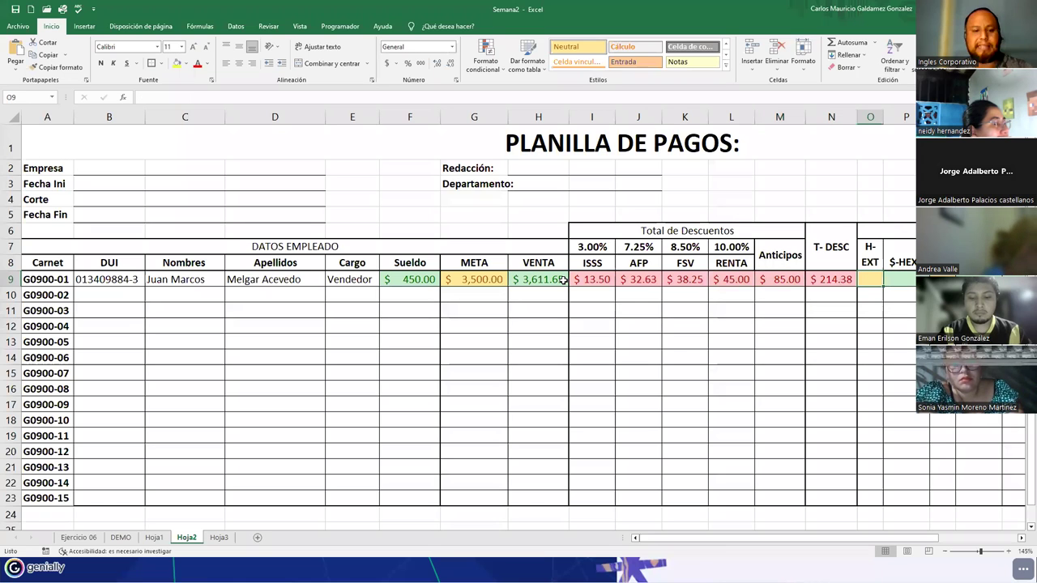
- Reopen the T-DESC formula to display it, then confirm it again
key("Left")
key("F2")
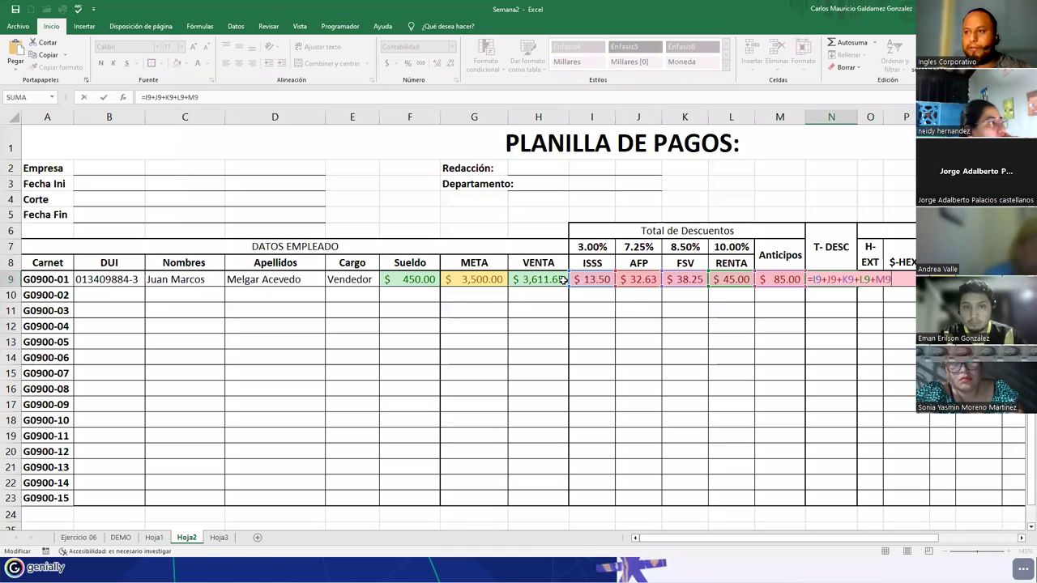
left_click_drag(198, 98, 141, 97)
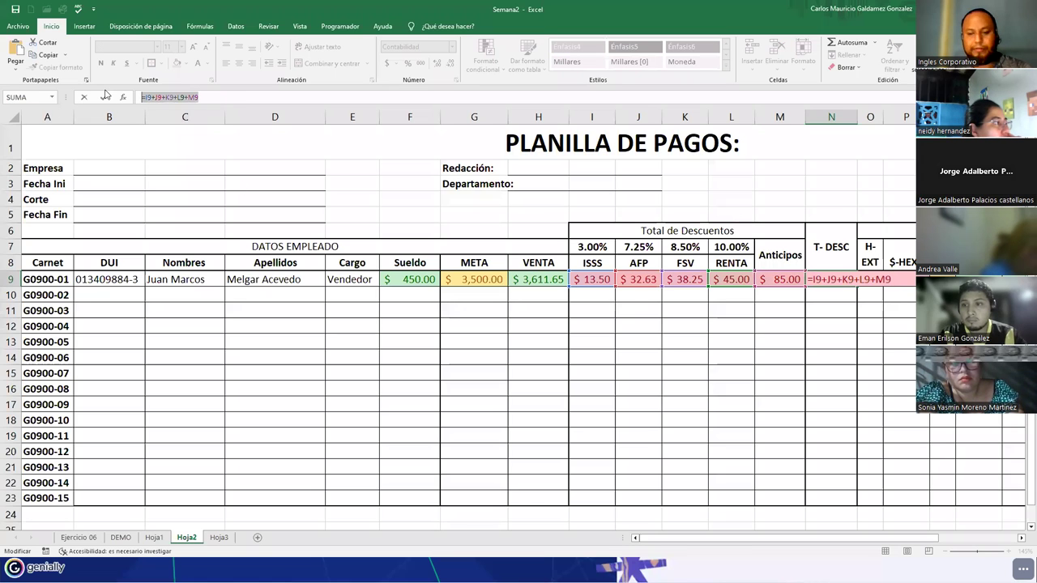
key("Return")
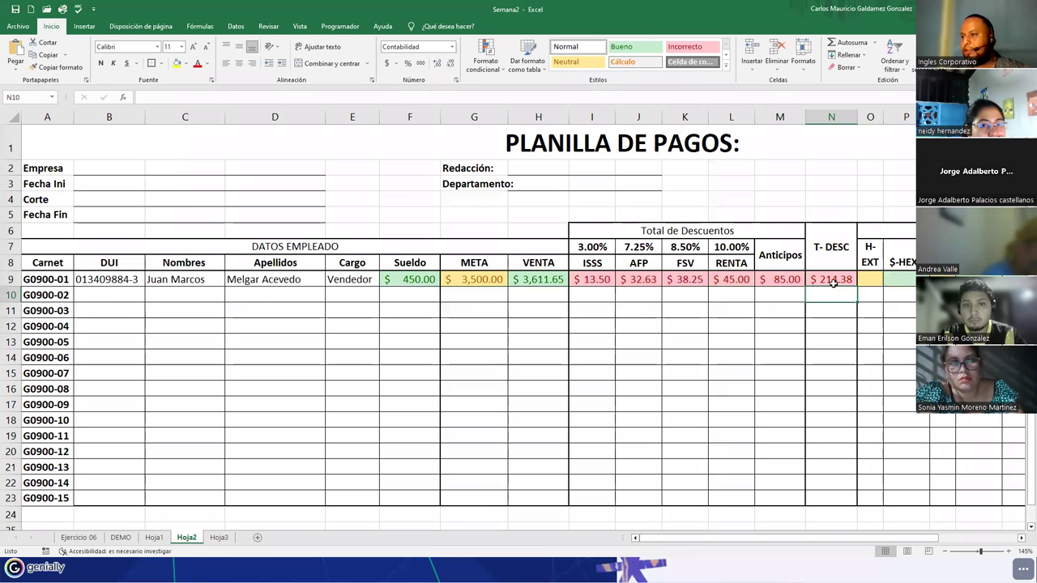
left_click(410, 285)
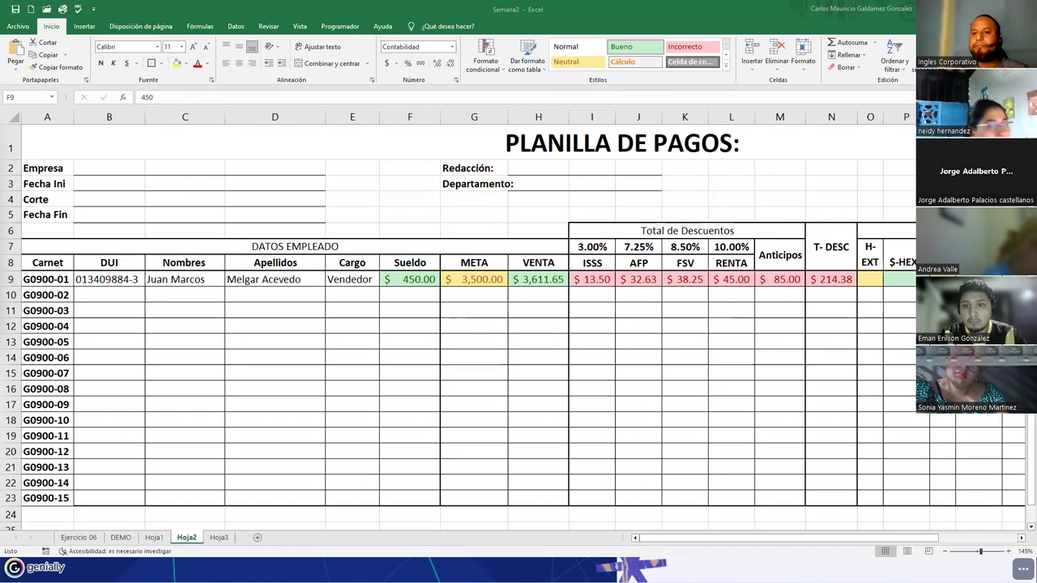
left_click(833, 282)
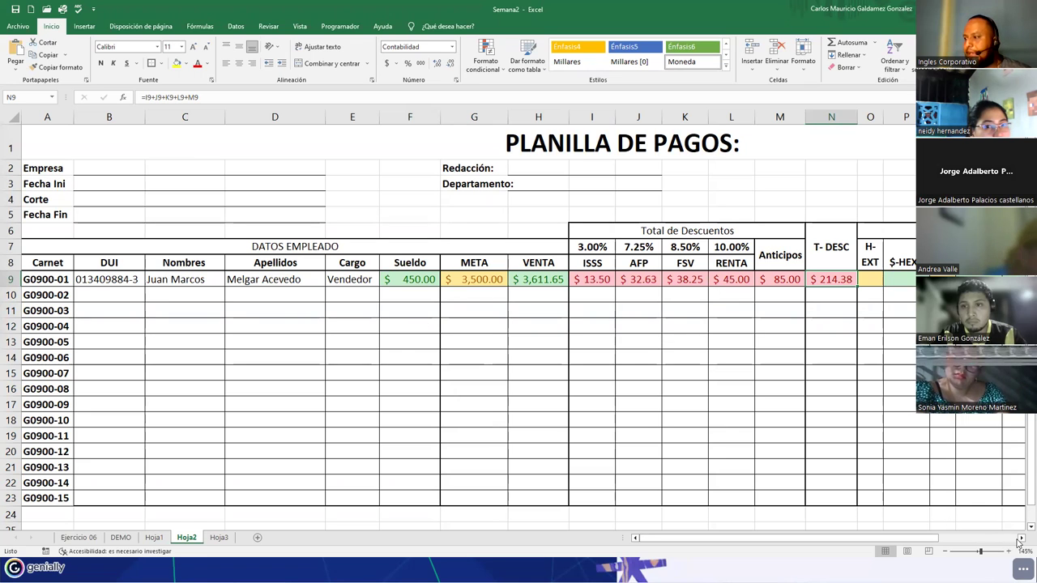
left_click(629, 345)
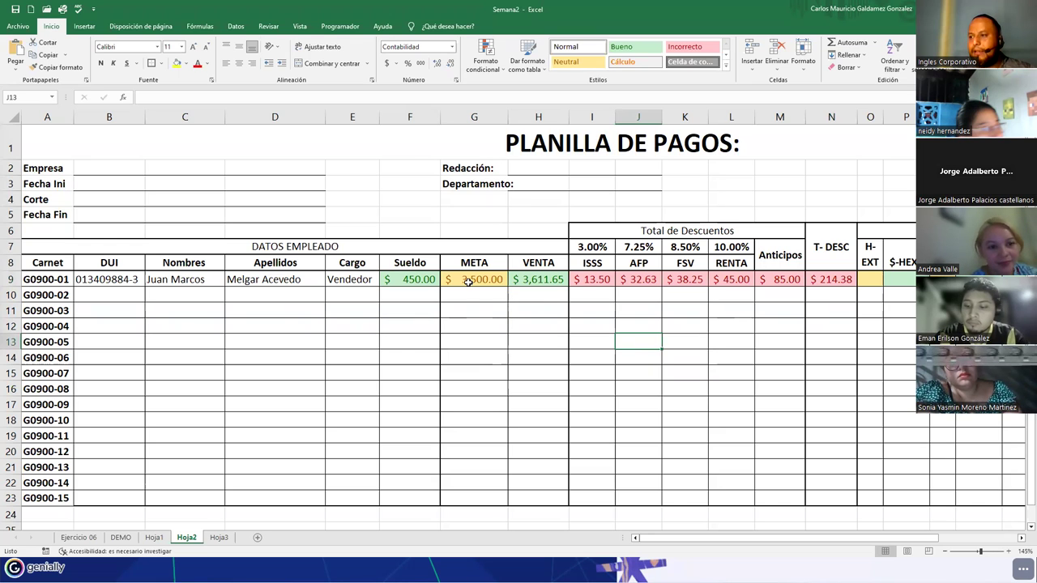
left_click(478, 326)
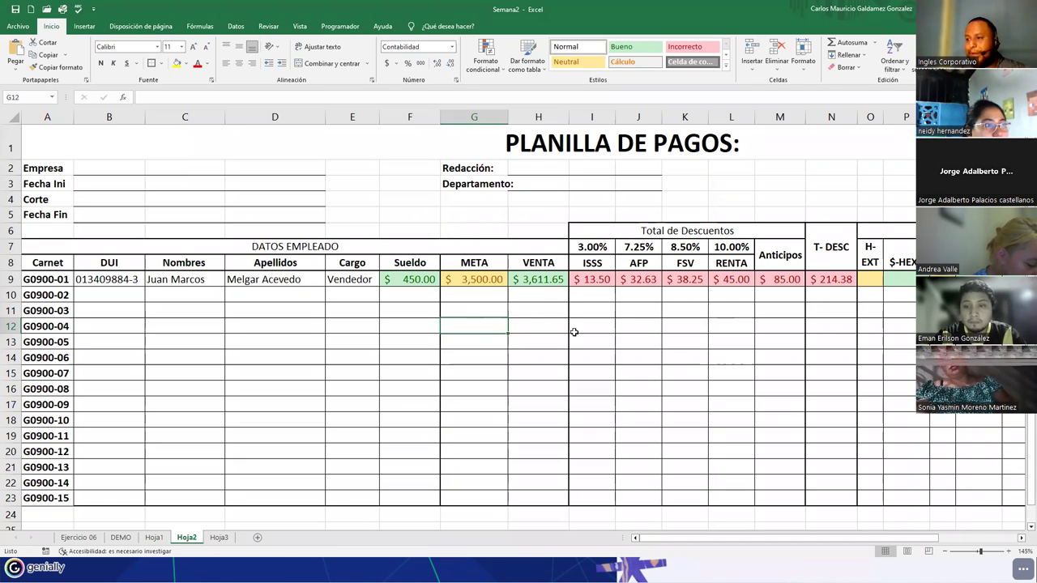
- Select the salary cell F9 for the first employee and adjust the sheet view
left_click(400, 278)
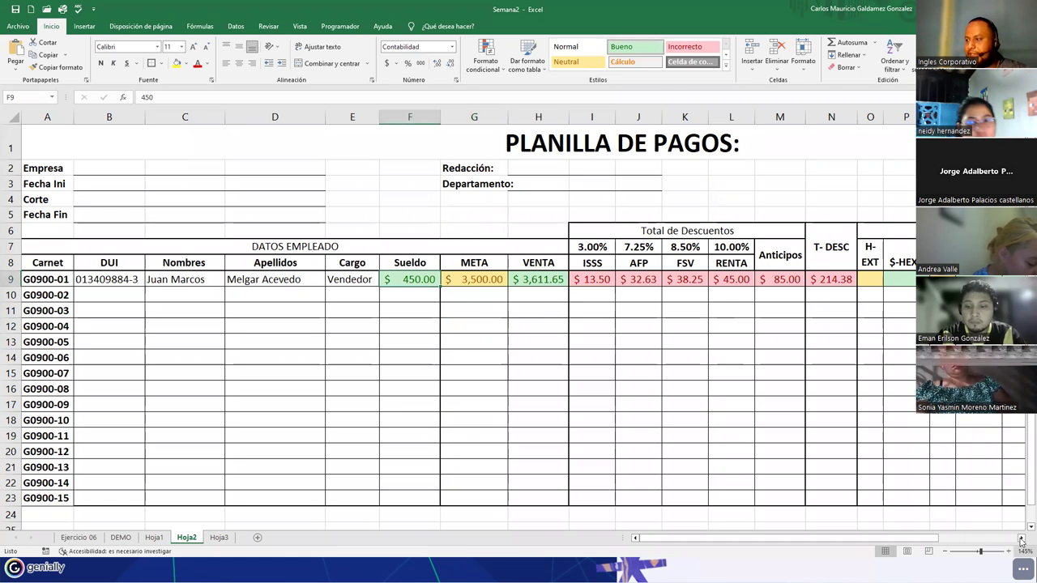
left_click(1021, 540)
left_click(1021, 540)
left_click(1020, 540)
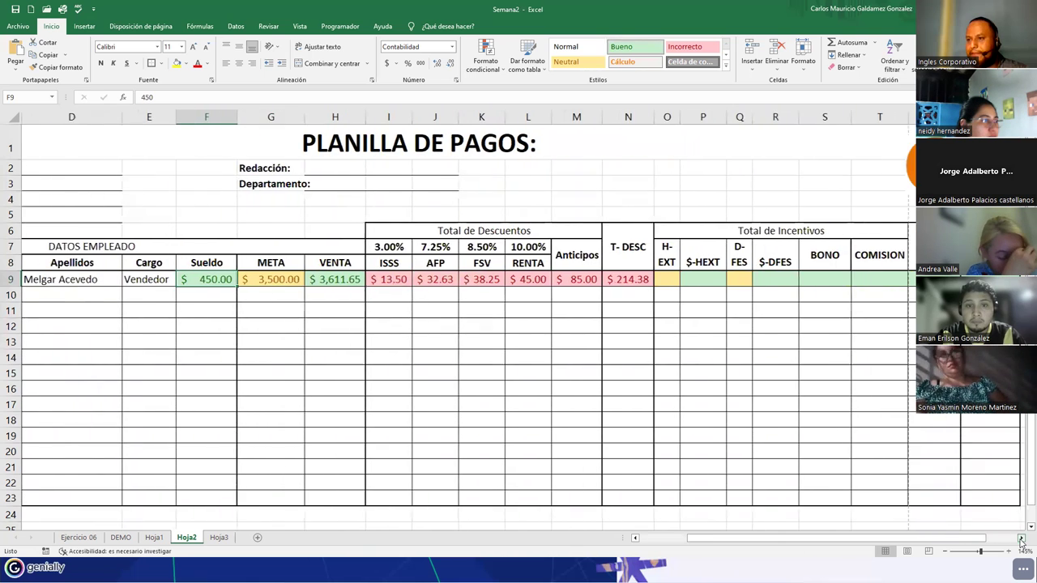
left_click(1021, 540)
left_click(1020, 539)
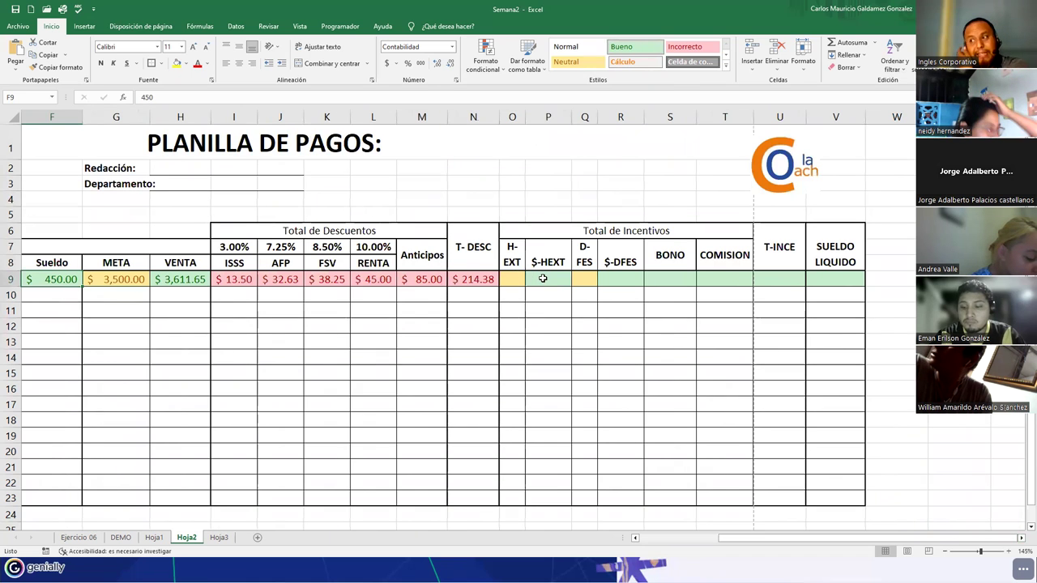
- Enter 14 overtime hours in H-EXT (O9) and 1 holiday day in D-FES
left_click(540, 280)
left_click(609, 279)
left_click(514, 279)
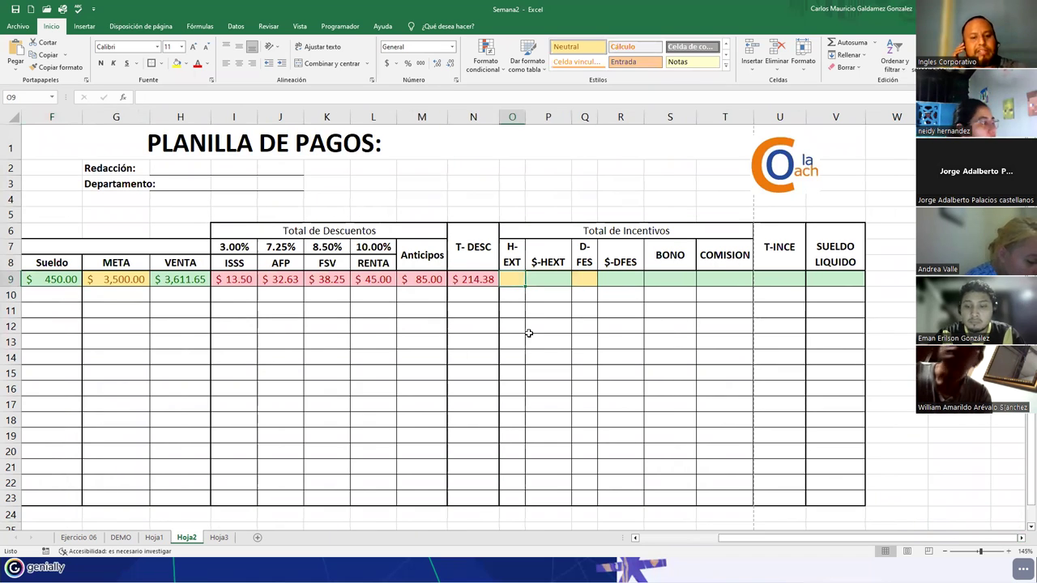
type("14")
key("Tab")
key("Tab")
type("1")
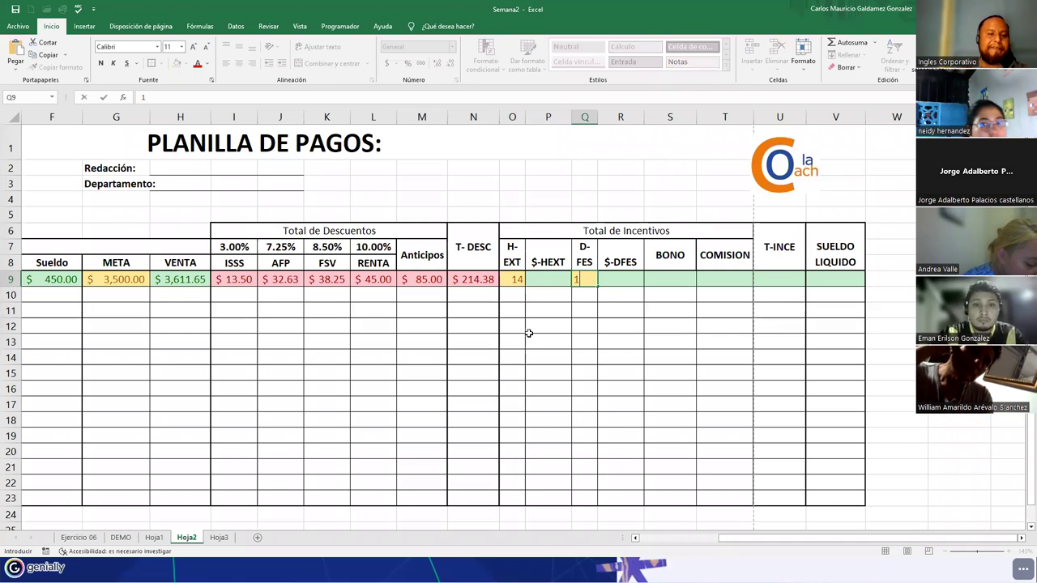
key("Return")
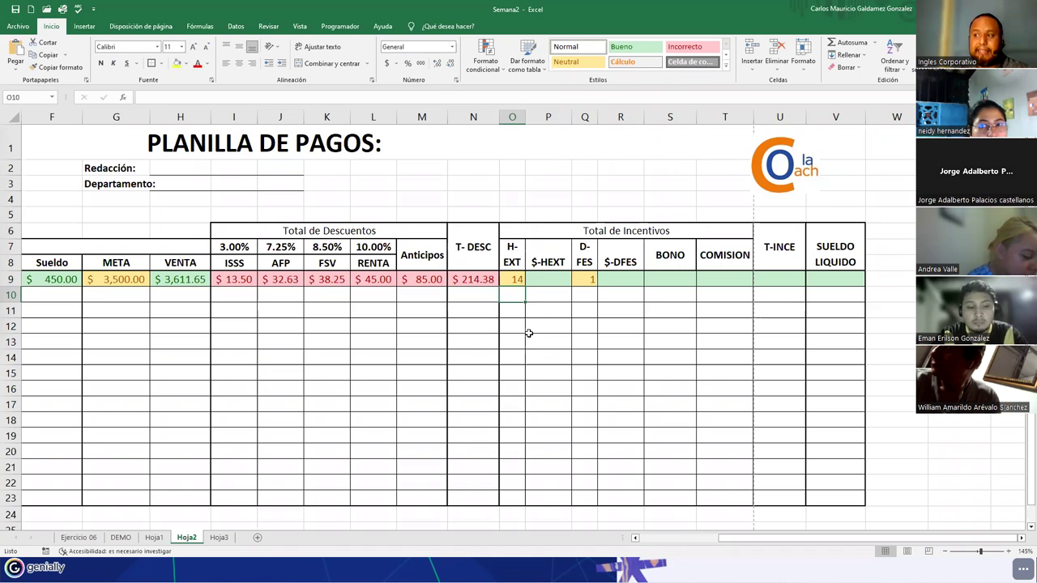
- Check the row 9 entries and enter a $100.00 bonus under BONO
left_click(545, 279)
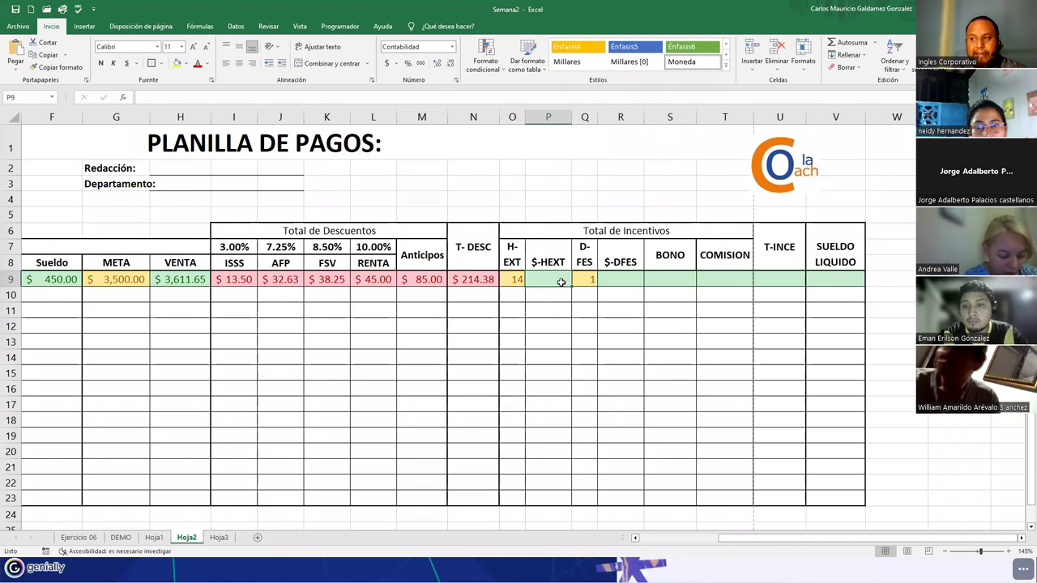
left_click(541, 251)
left_click(512, 281)
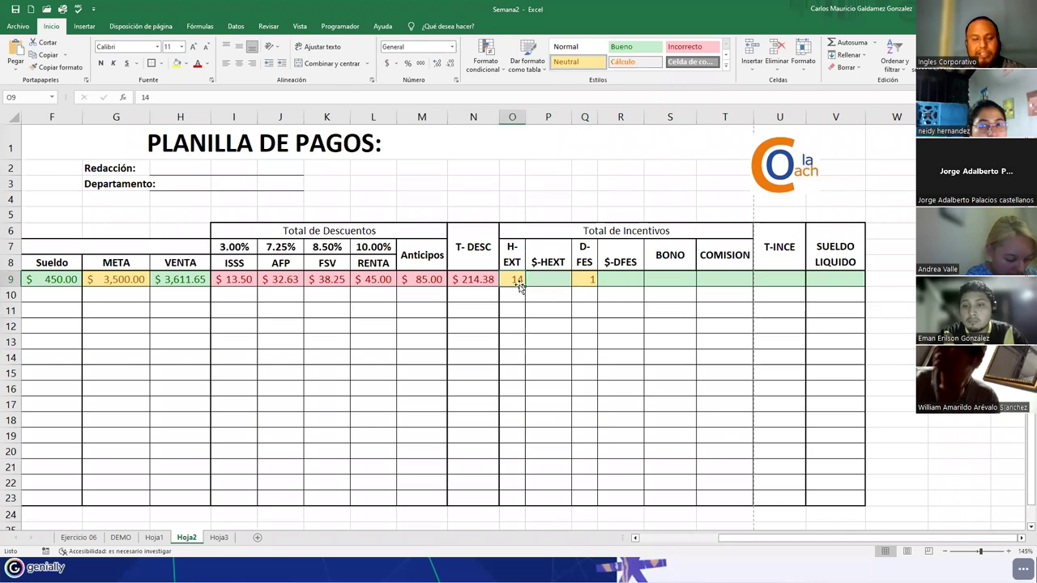
left_click(584, 278)
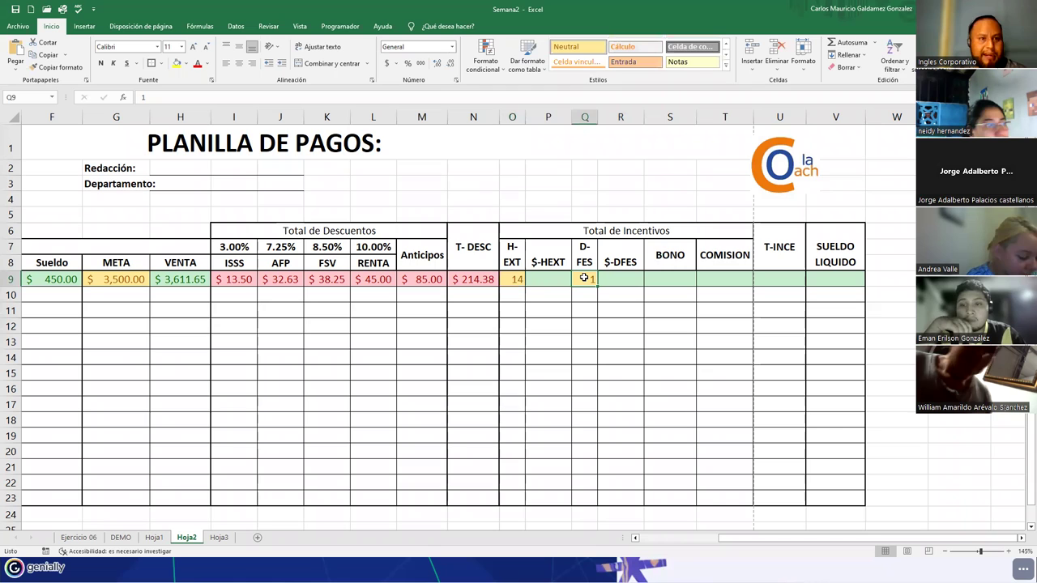
left_click(658, 278)
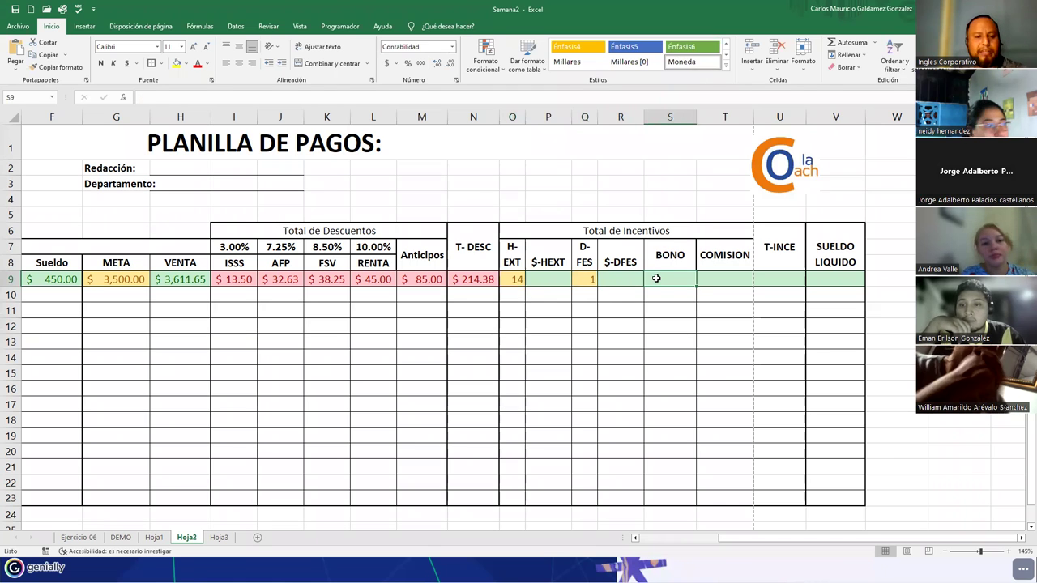
type("100")
key("Tab")
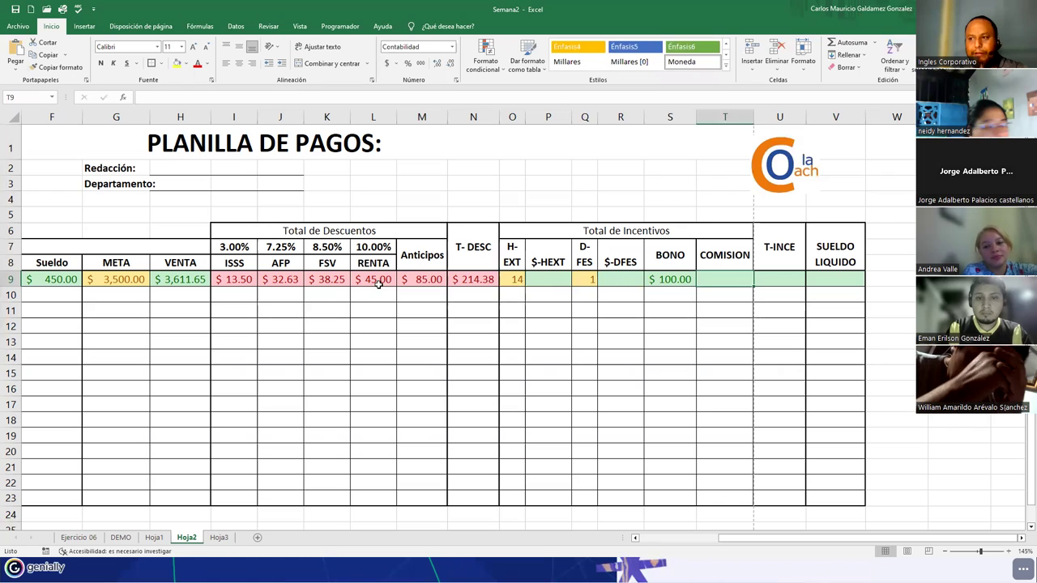
- Review row 9's Anticipos, RENTA, COMISION, $-HEXT and 450 salary values
left_click(428, 280)
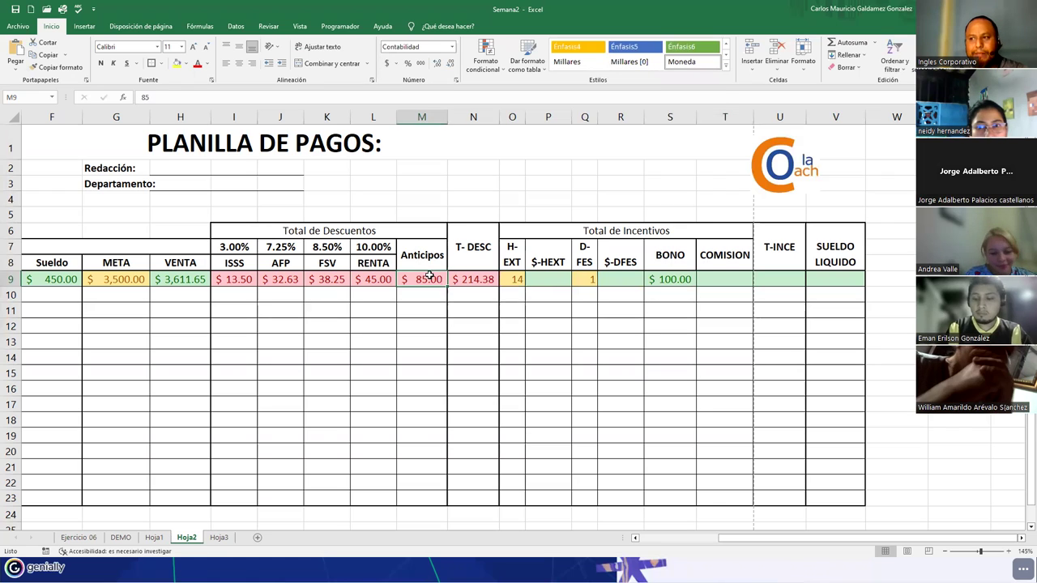
left_click(370, 279)
left_click(729, 278)
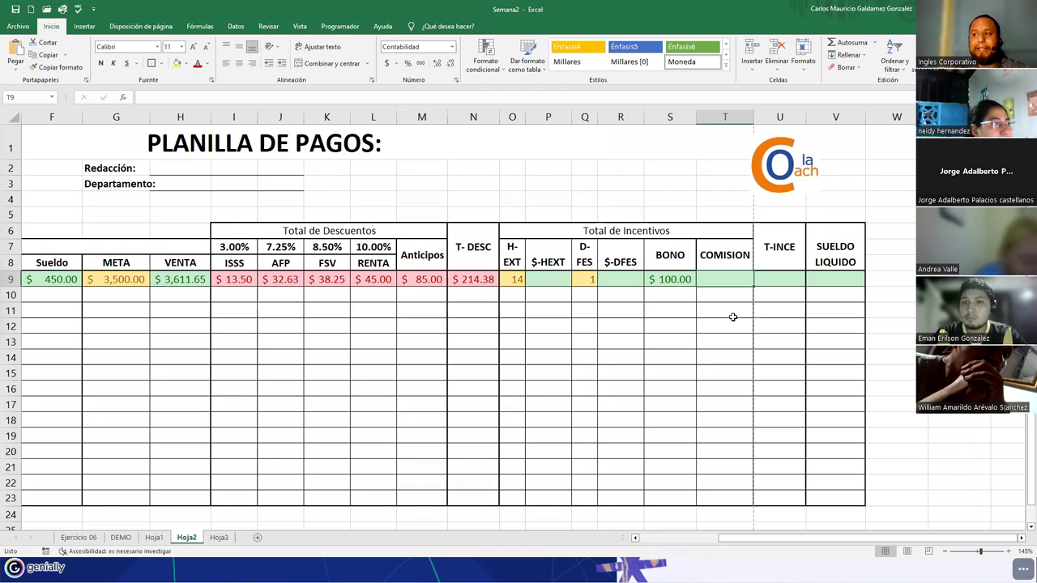
left_click(551, 276)
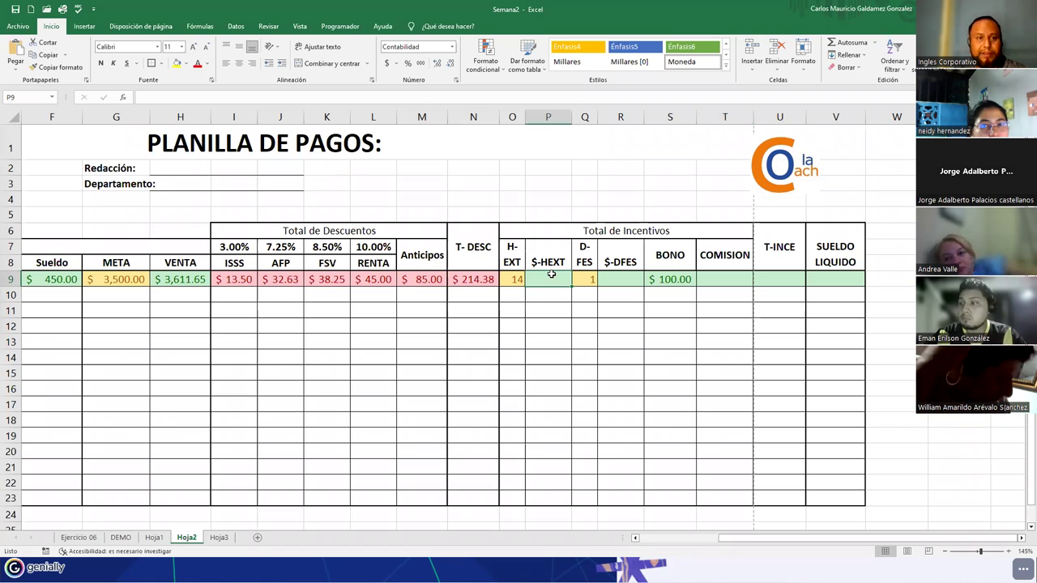
left_click(49, 278)
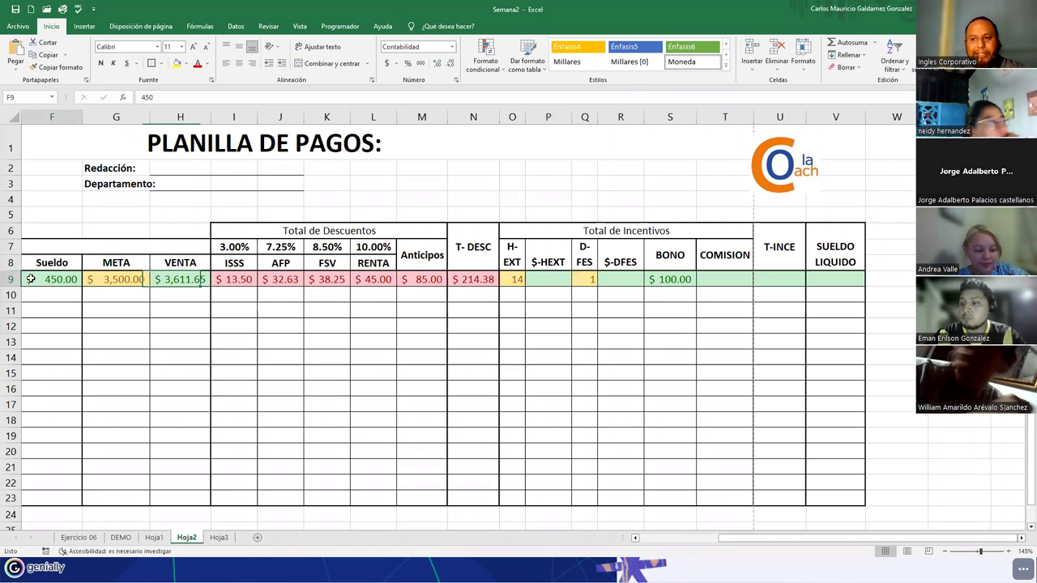
left_click(555, 274)
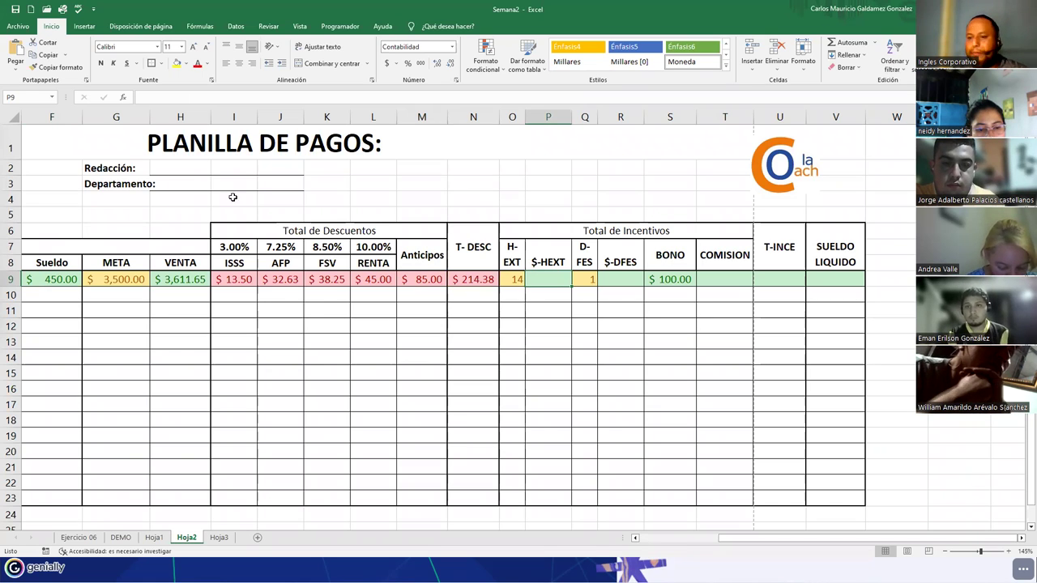
- Place the calculator showing 450 and the Notepad formula notes beside the payroll
key("alt+Tab")
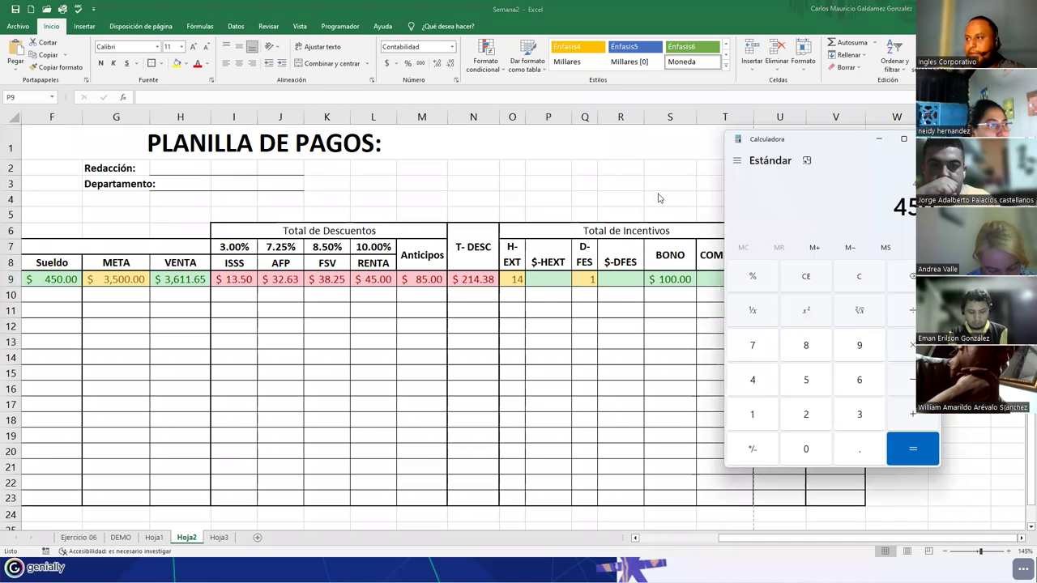
left_click_drag(758, 139, 202, 122)
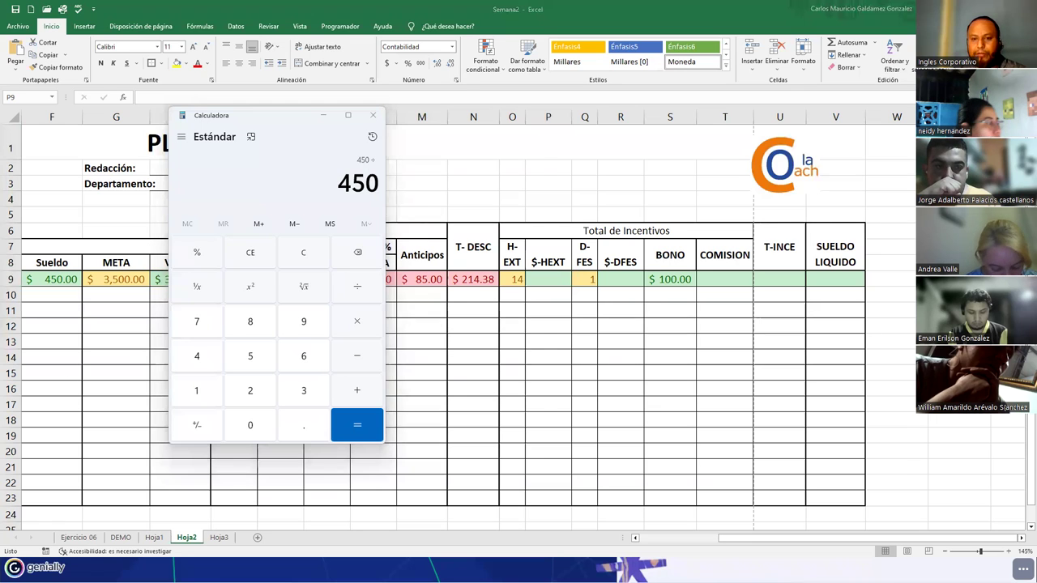
key("alt+Tab")
scroll(713, 243, "up", 1)
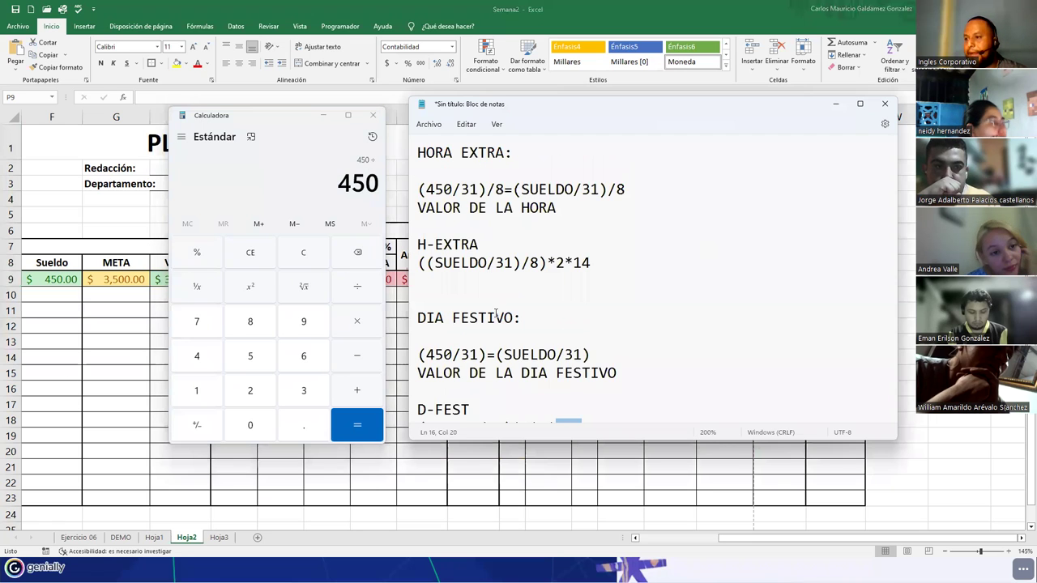
- Insert blank lines above the DIA FESTIVO: note in Notepad
triple_click(420, 318)
left_click(418, 317)
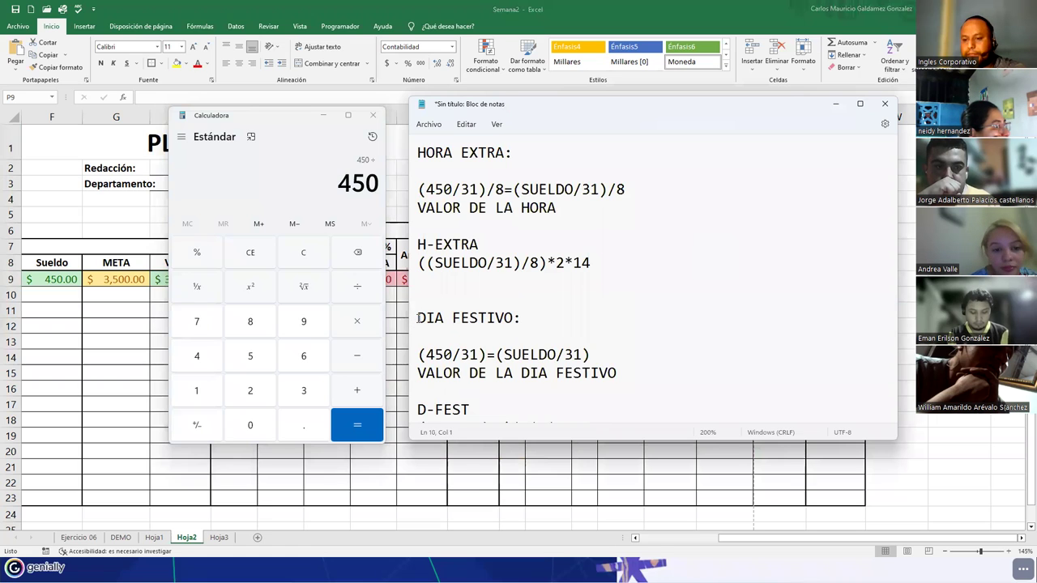
key("Return")
key("Return")
key("Return")
key("Return")
scroll(567, 267, "up", 2)
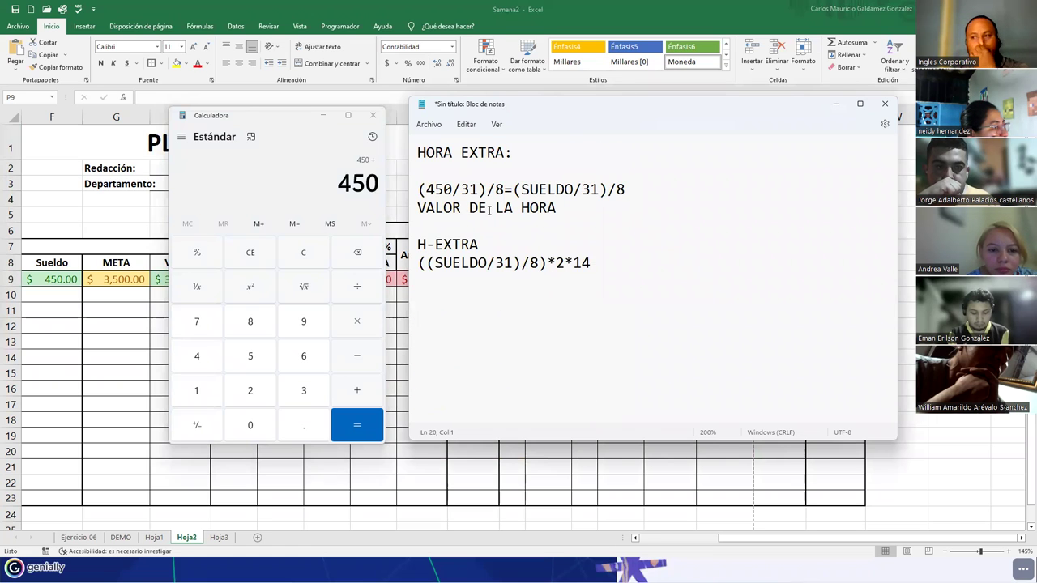
- Replace (SUELDO/31)/8 with 'Valor de la hora' and relabel the next line VALOR DE LA HORA EXTRA
triple_click(437, 152)
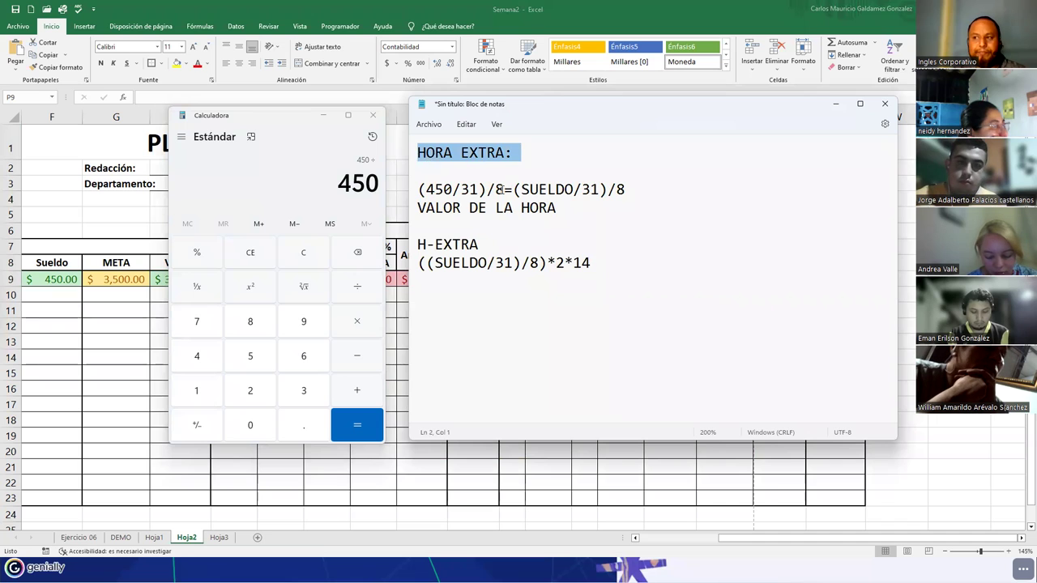
left_click(500, 189)
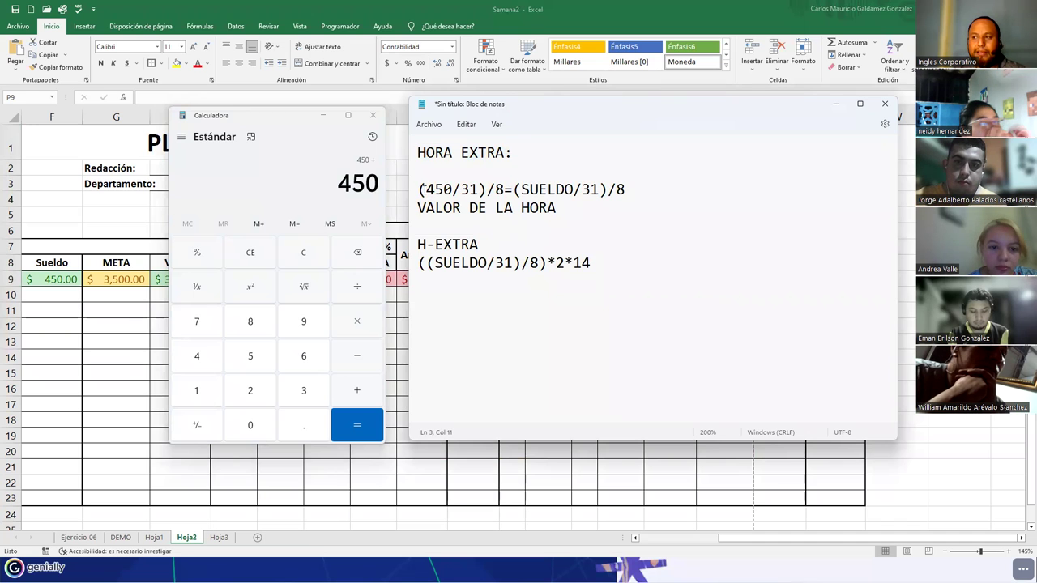
mouse_move(425, 189)
left_mouse_down()
mouse_move(478, 189)
mouse_move(418, 189)
left_mouse_up()
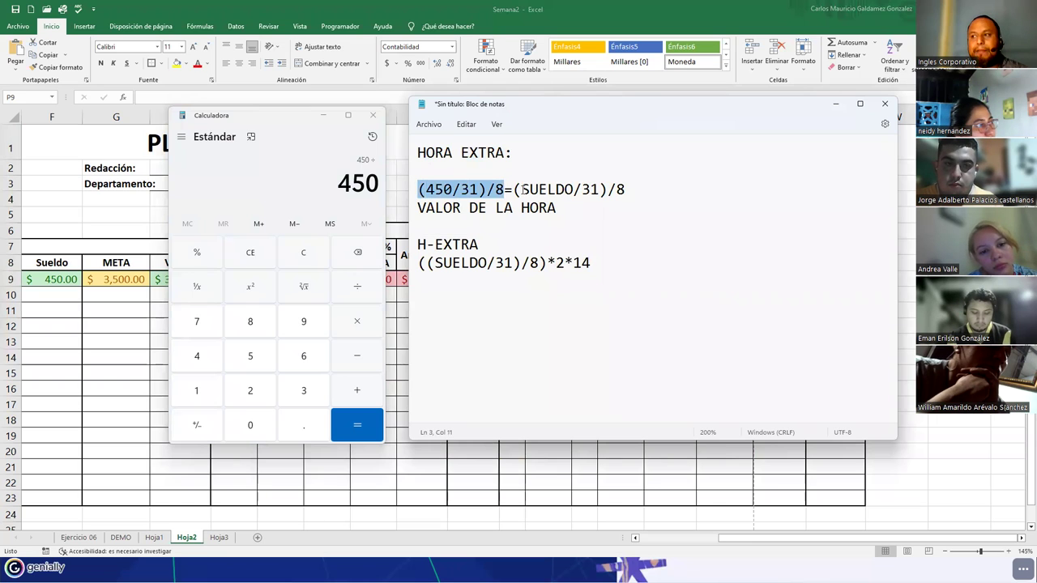
left_click_drag(514, 189, 634, 191)
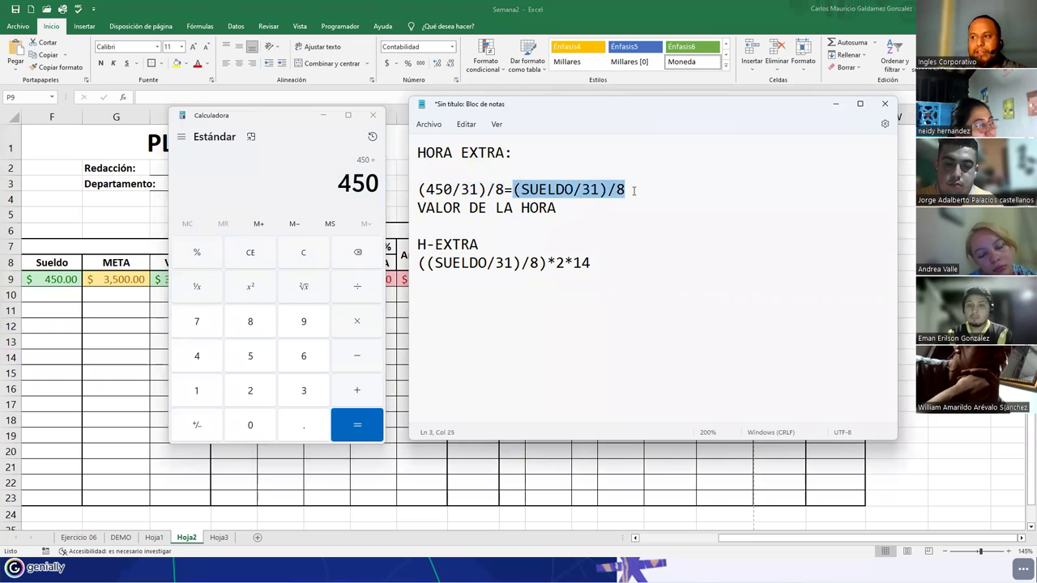
type("Valor de la horaTRA")
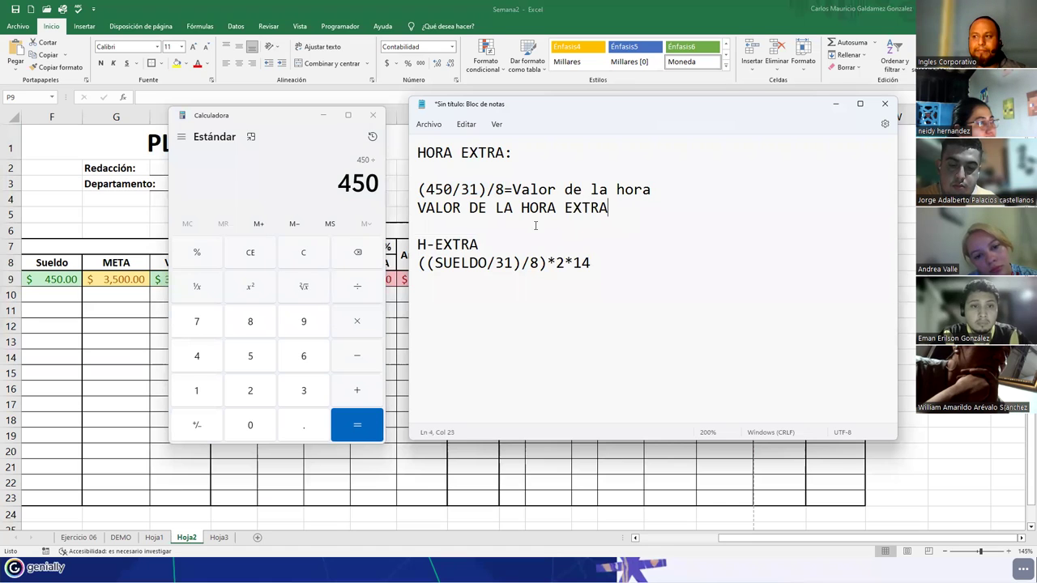
left_click_drag(418, 188, 504, 186)
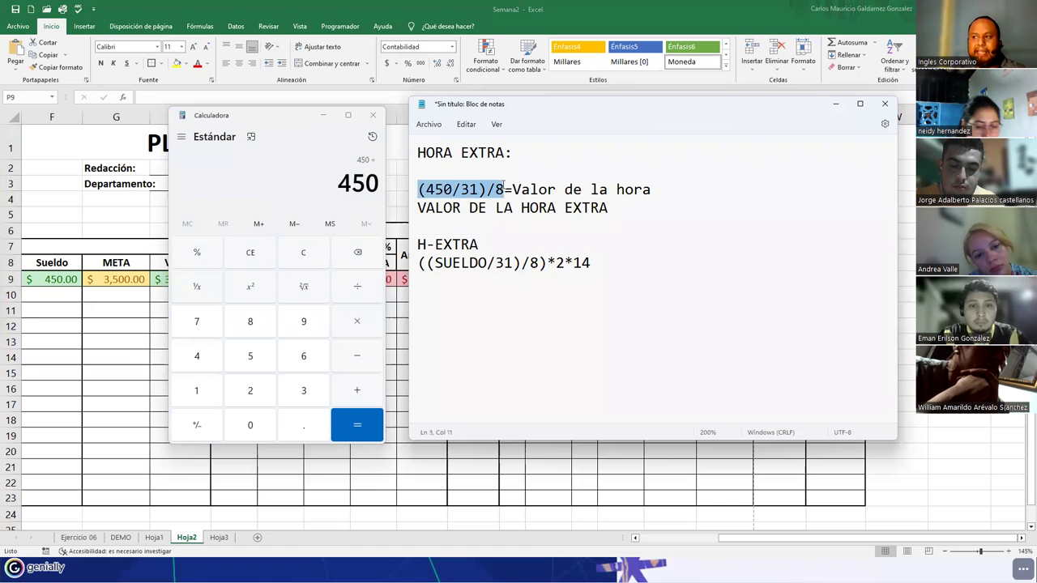
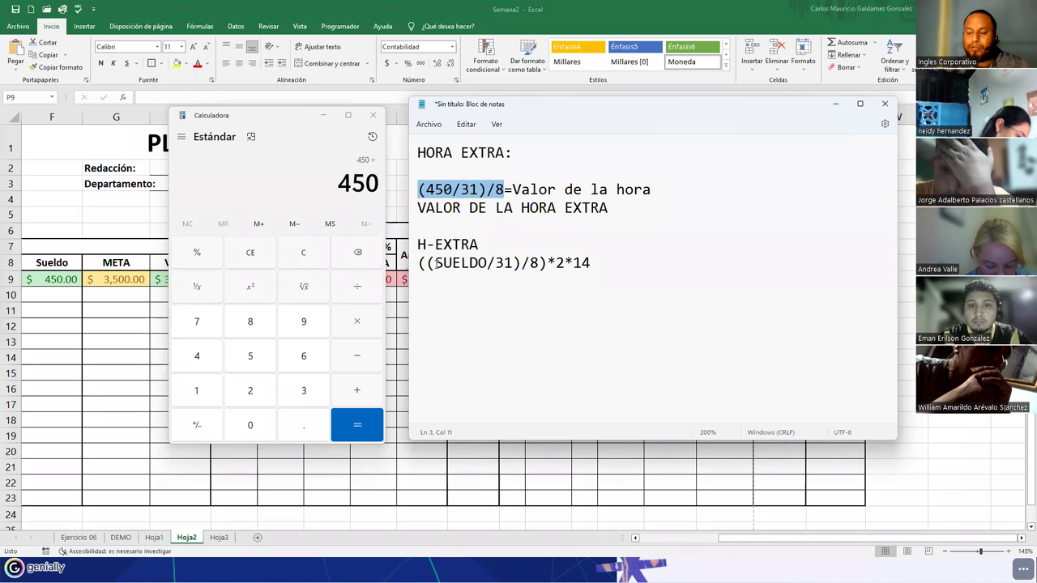
- Replace SUELDO with F9 so the overtime formula reads ((F9/31)/8)*2*14
double_click(437, 190)
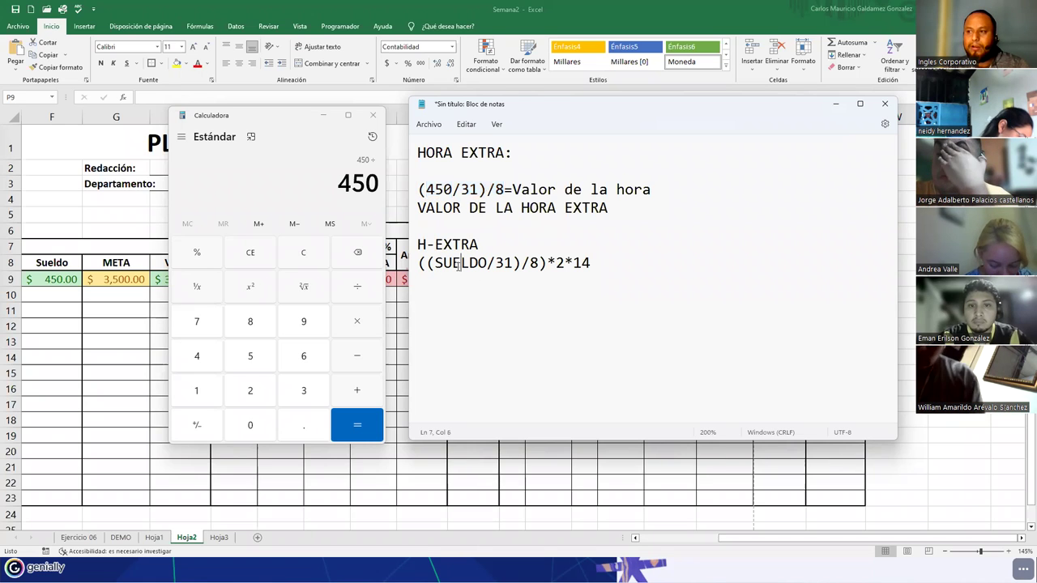
double_click(460, 263)
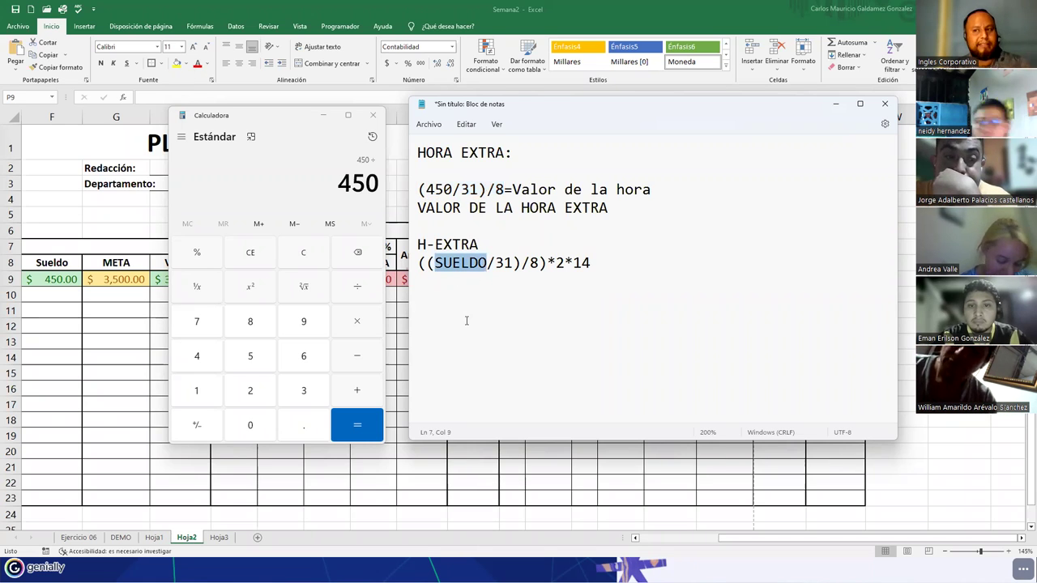
type("F9")
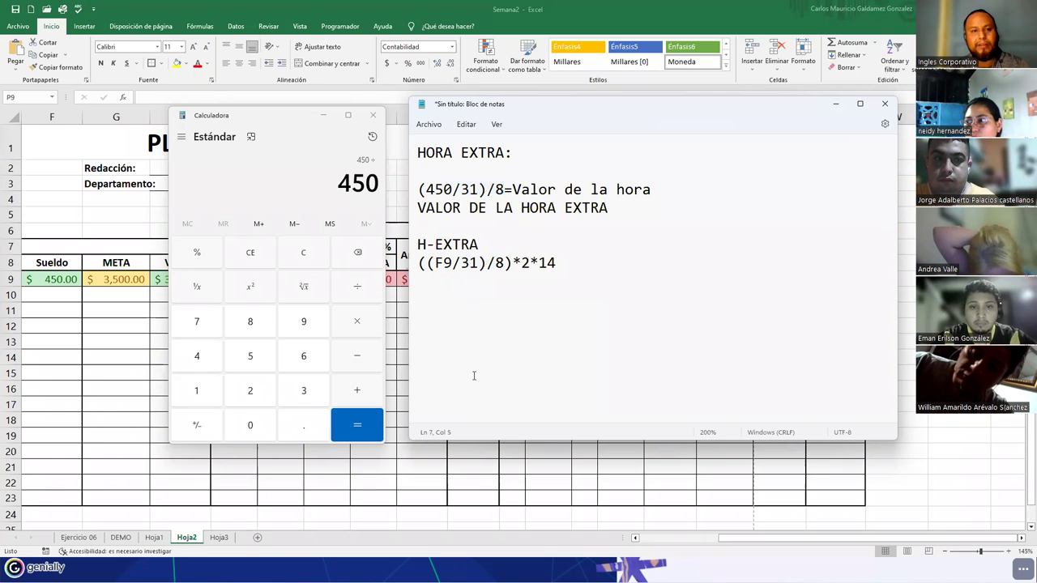
mouse_move(461, 263)
left_mouse_down()
mouse_move(478, 272)
mouse_move(418, 263)
left_mouse_up()
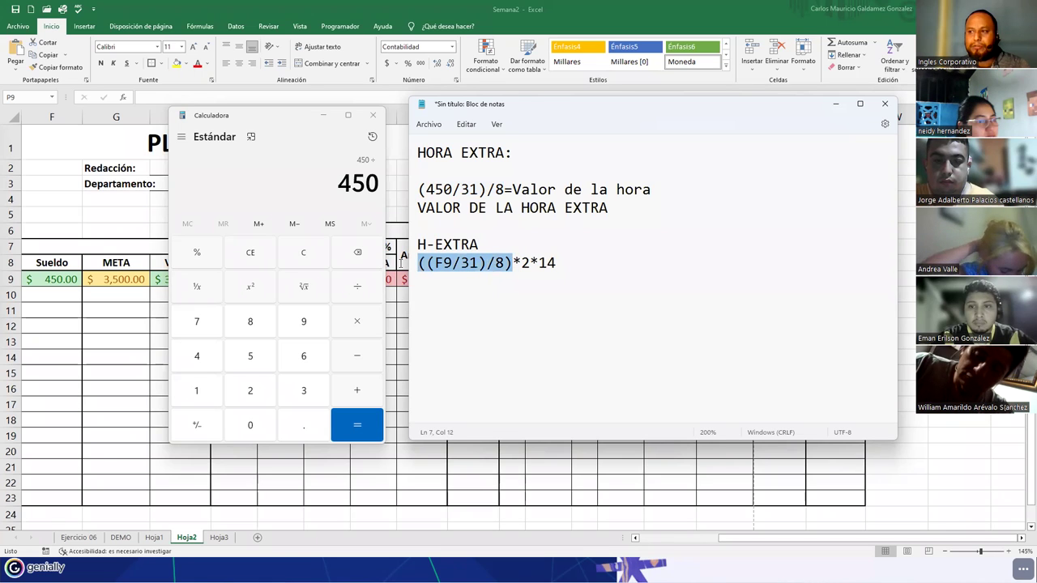
left_click_drag(418, 190, 488, 191)
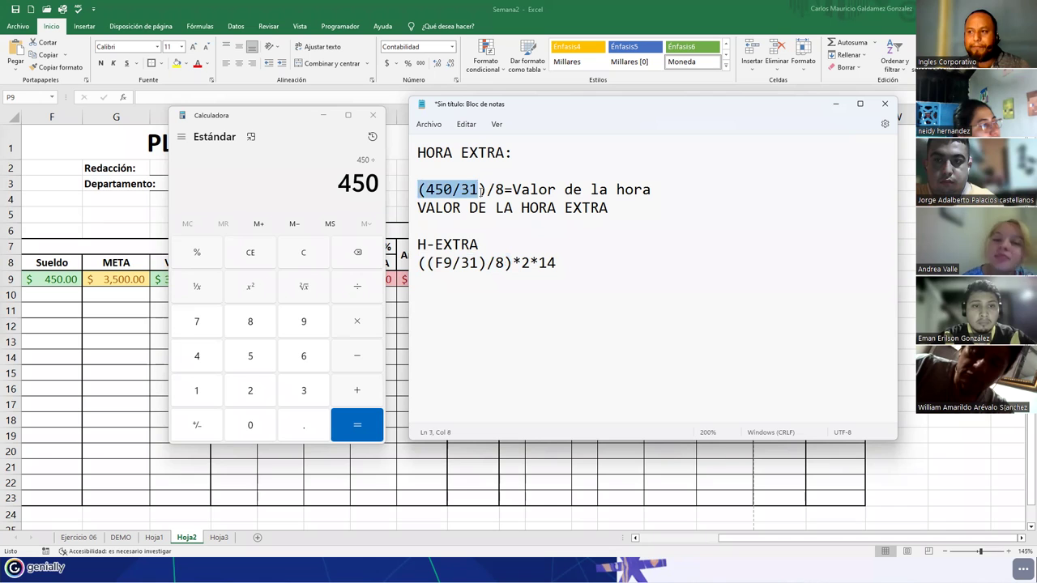
- Add a '----->DOBLE' note under VALOR DE LA HORA EXTRA
left_click(627, 217)
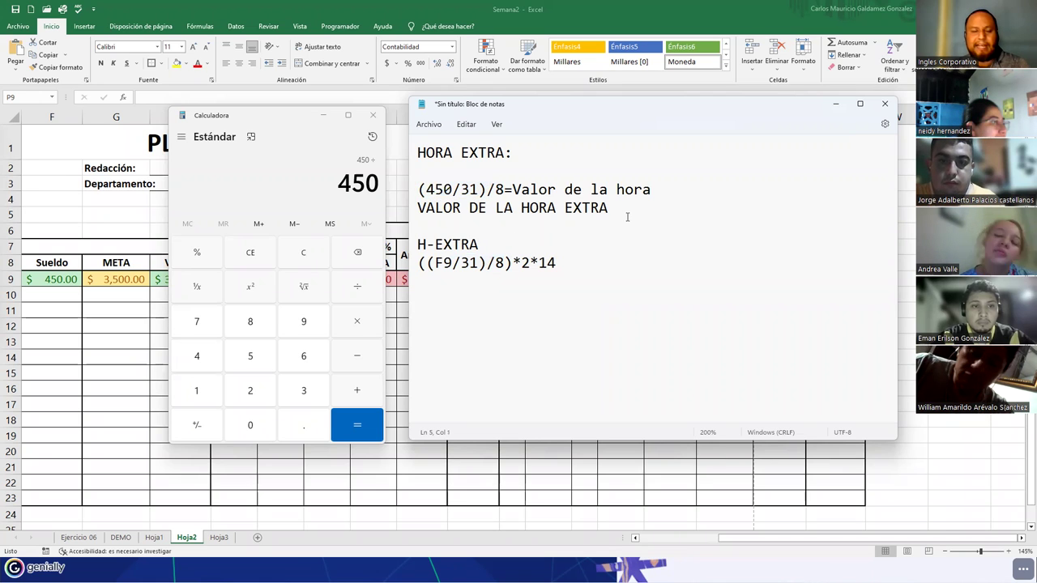
key("Return")
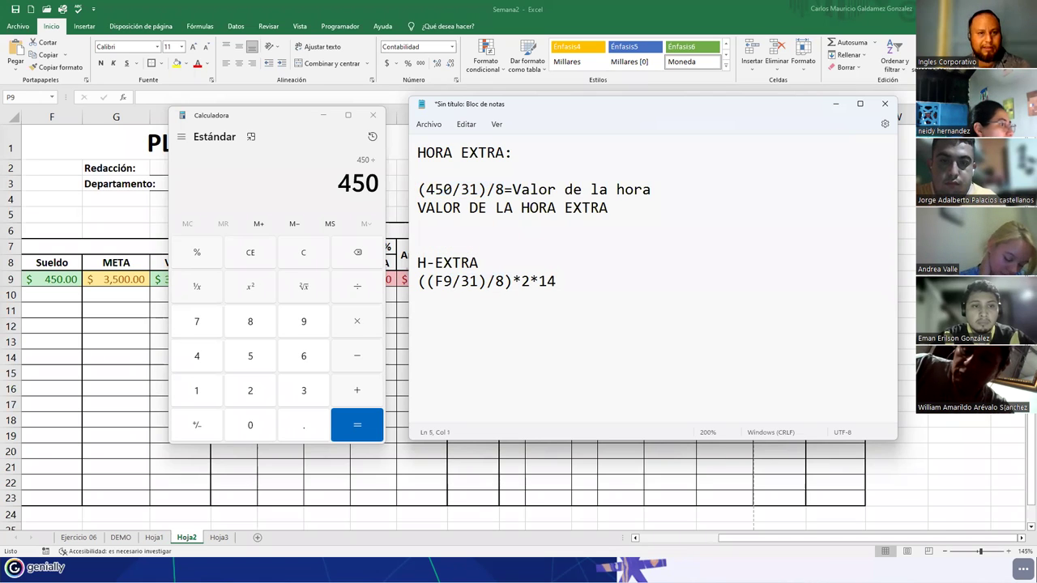
type("DOBLE")
left_click(417, 226)
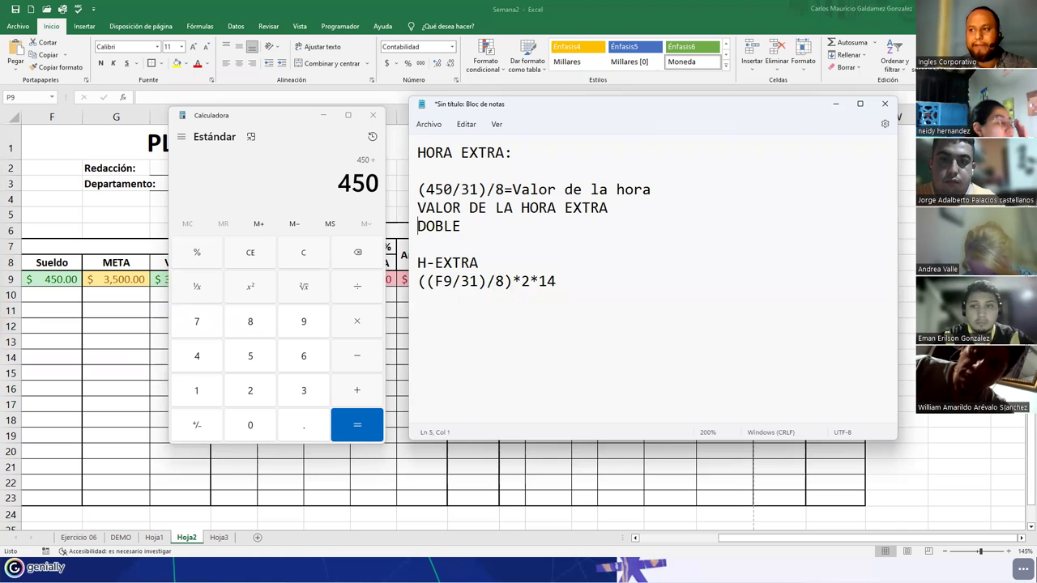
type("-----")
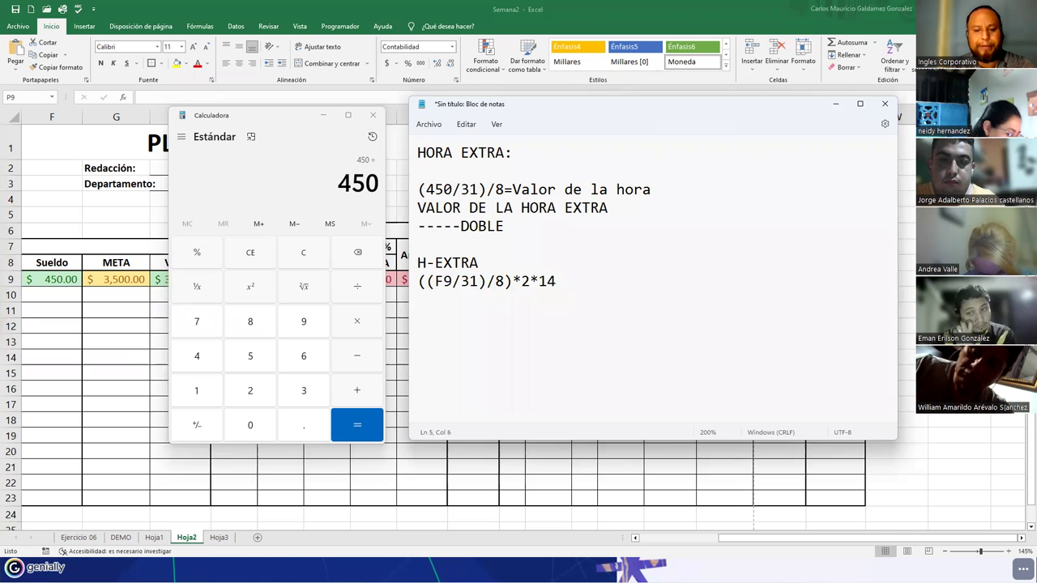
type(">")
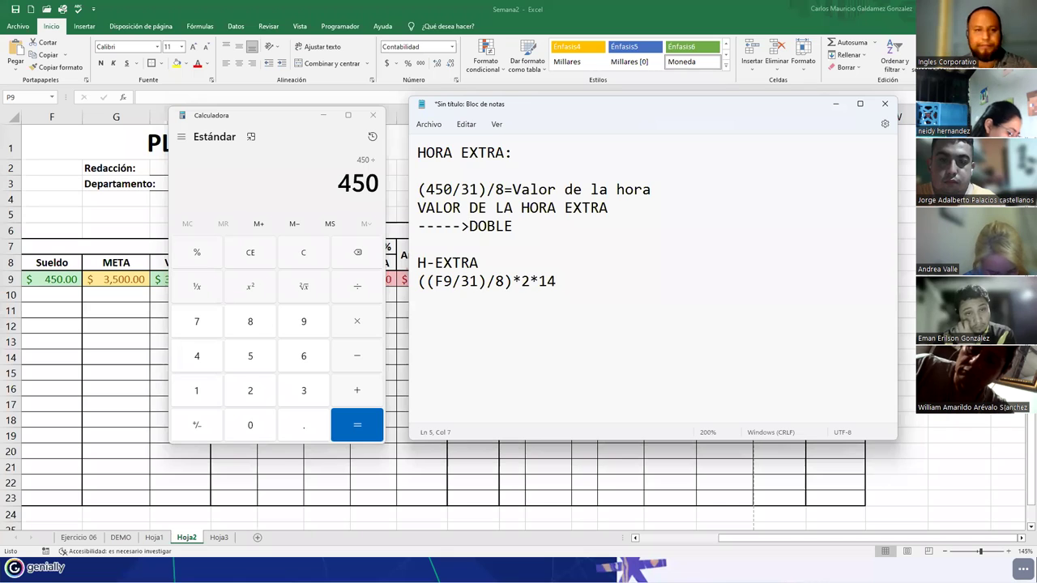
- Highlight the overtime formula's parts: hourly rate ((F9/31)/8), the *2 doubling, and 14 hours
triple_click(419, 285)
left_click(513, 279)
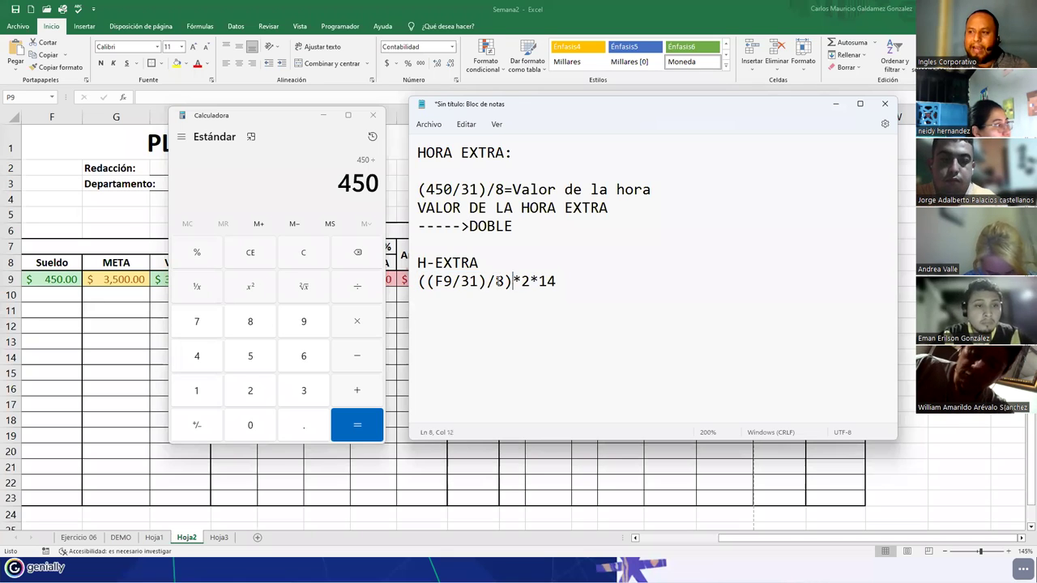
left_click_drag(513, 281, 422, 282)
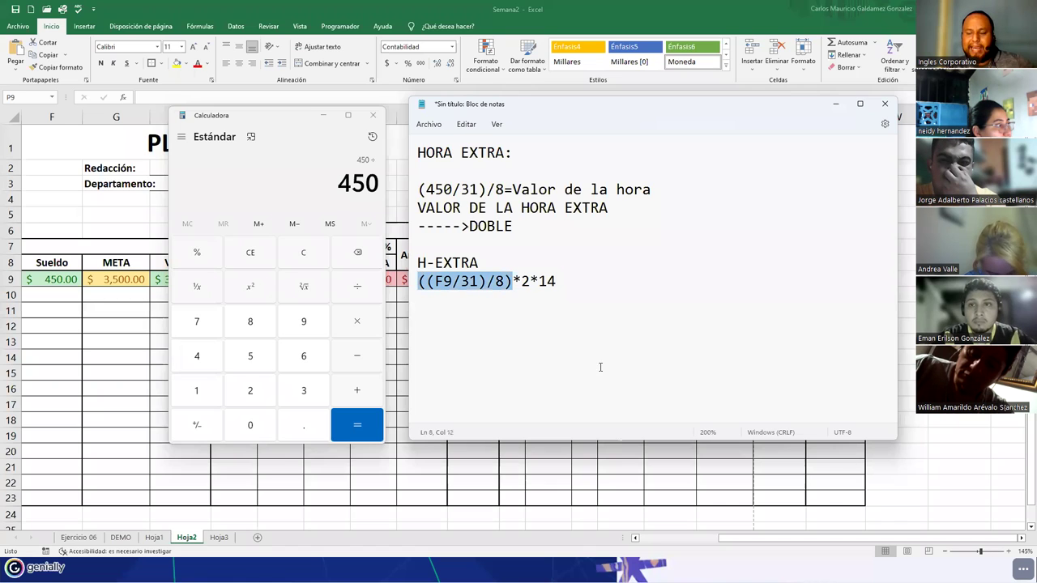
left_click_drag(532, 281, 418, 275)
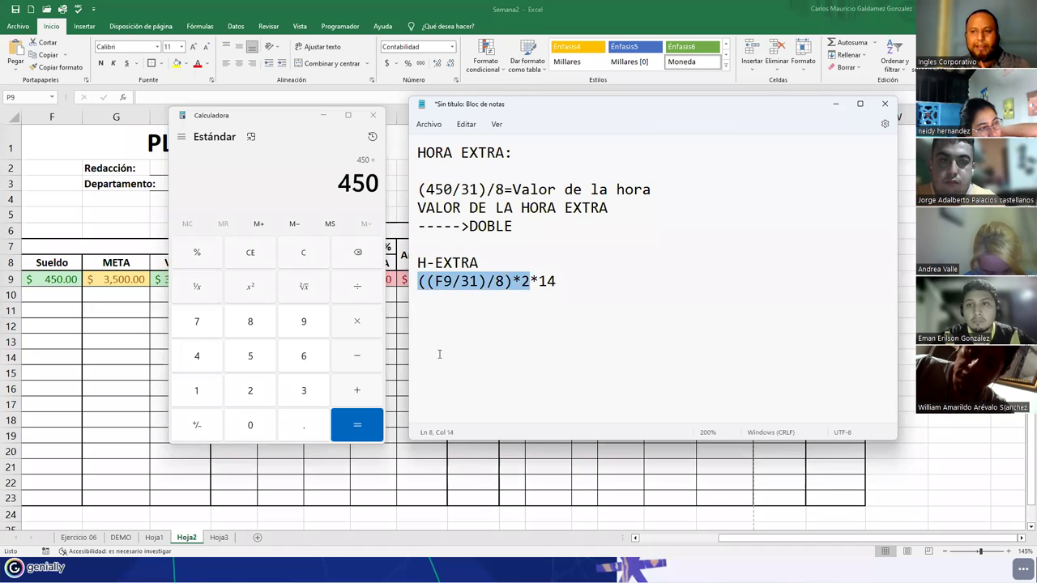
double_click(545, 281)
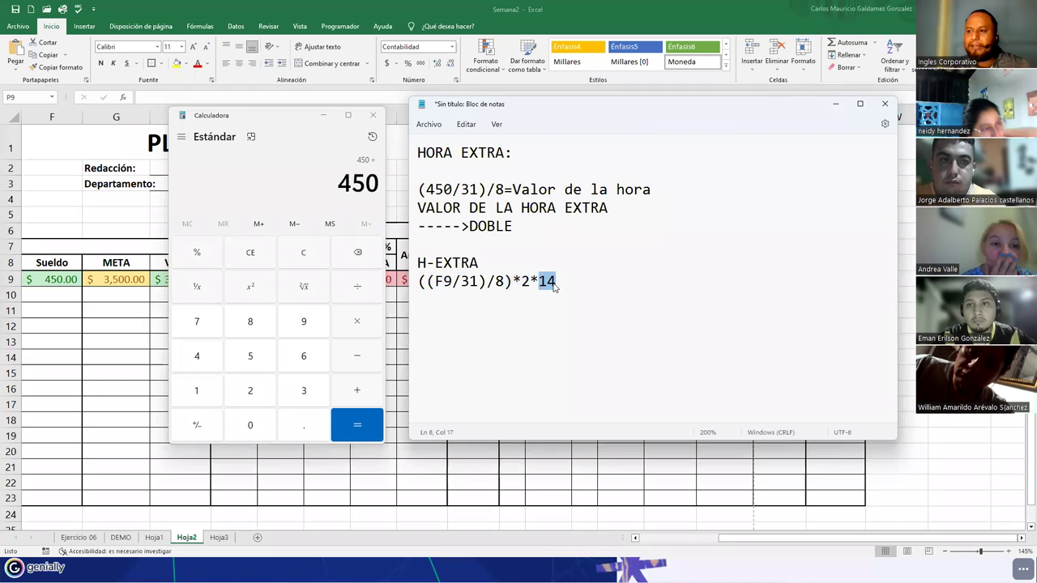
left_click(211, 117)
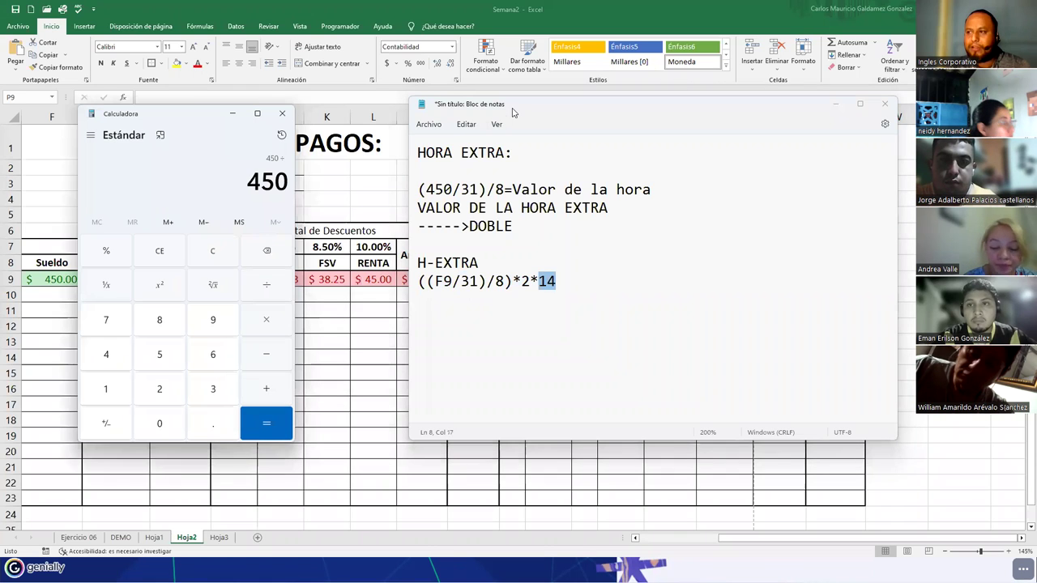
- Move Notepad aside and swap the 14 hours for O9, giving ((F9/31)/8)*2*O9
left_click(575, 119)
left_click_drag(575, 119, 695, 127)
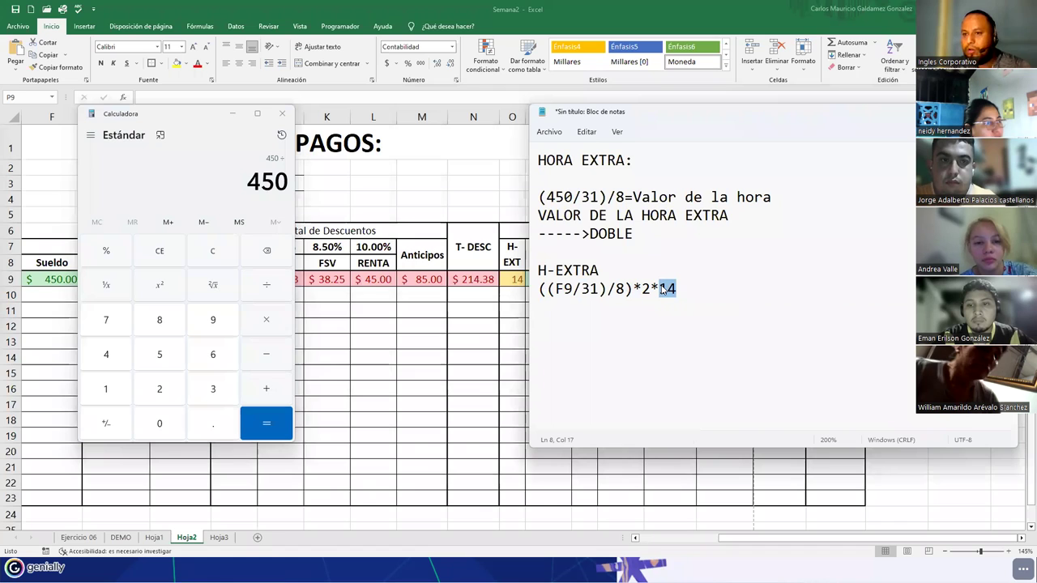
type("=")
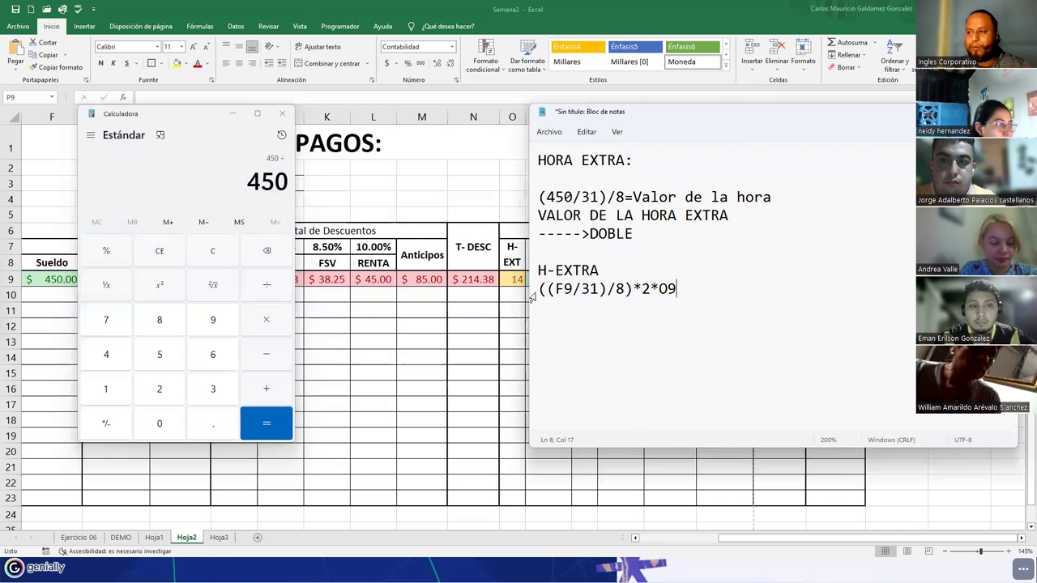
key("shift+Home")
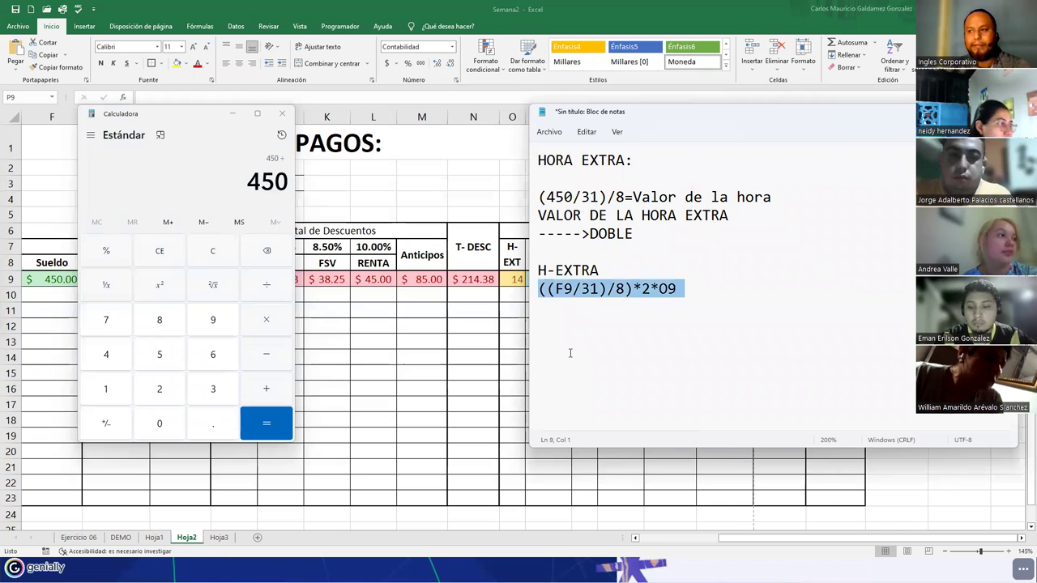
- Enter =((F9/31)/8)*2*O9 in the $-HEXT cell P9, fixing typos along the way
key("alt+Tab")
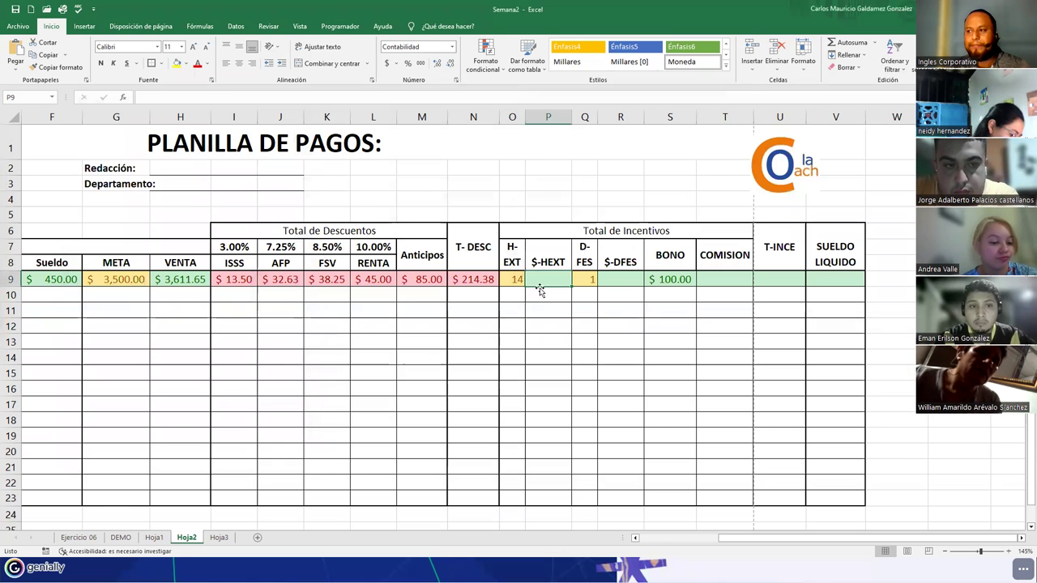
type("=")
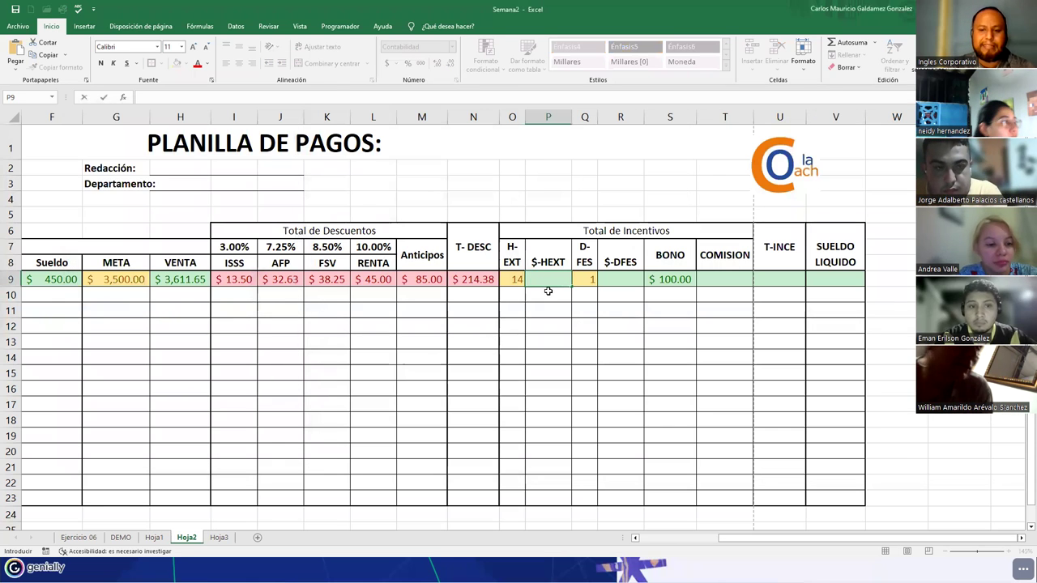
type("=((")
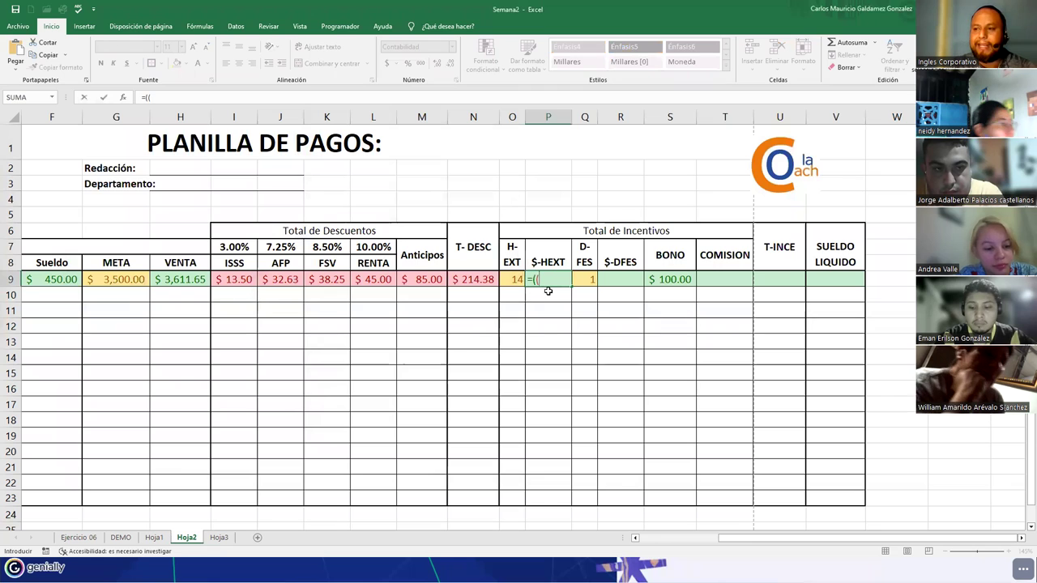
left_click(58, 279)
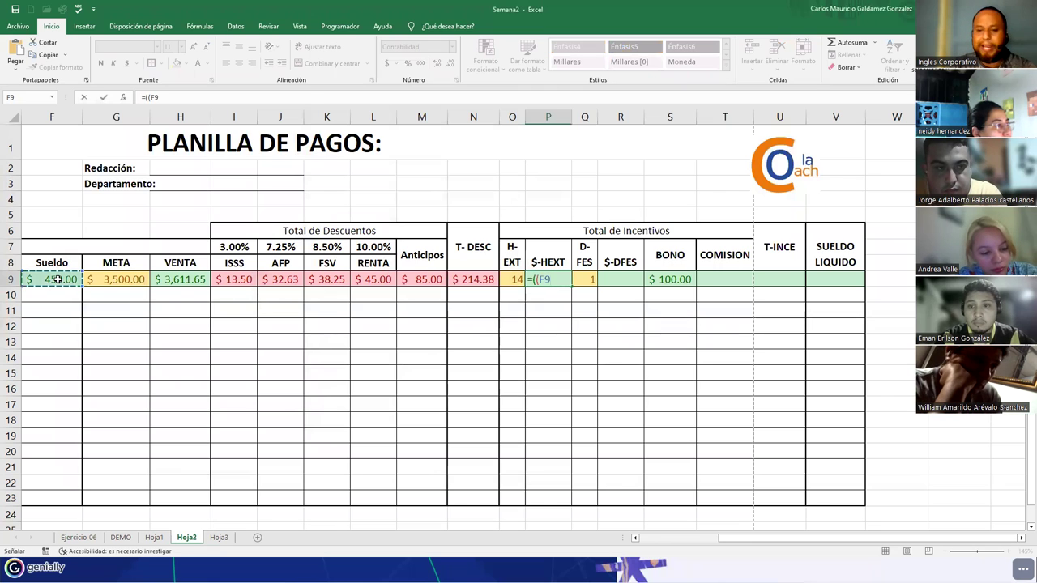
type("/31)")
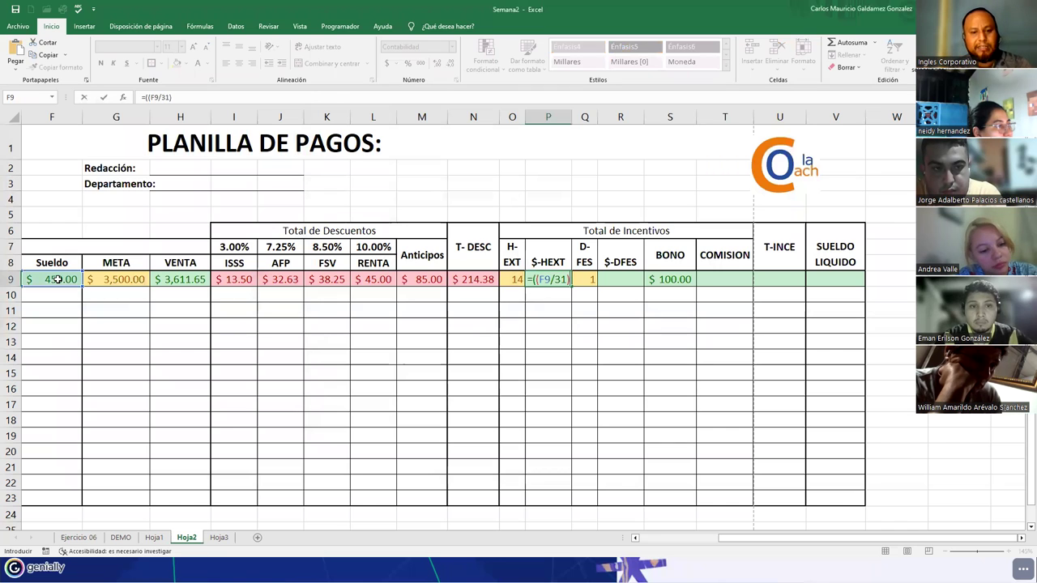
type("(")
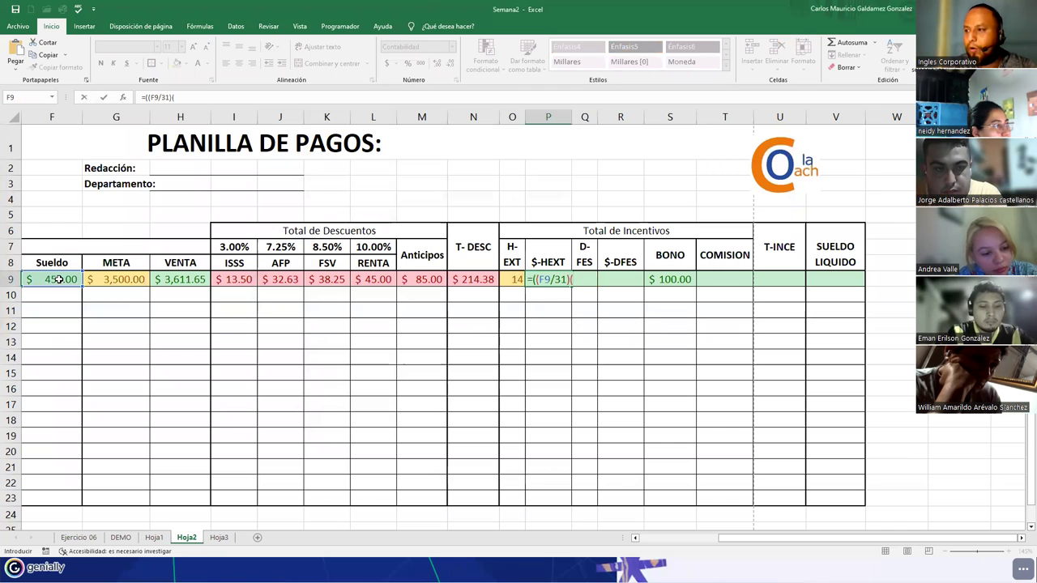
key("BackSpace")
type("/8")
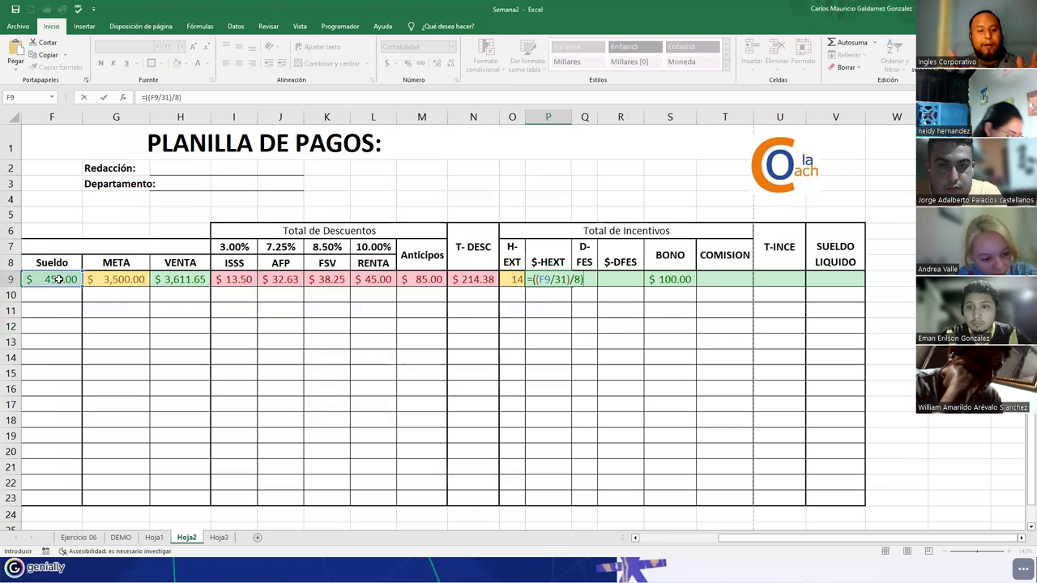
type("*2")
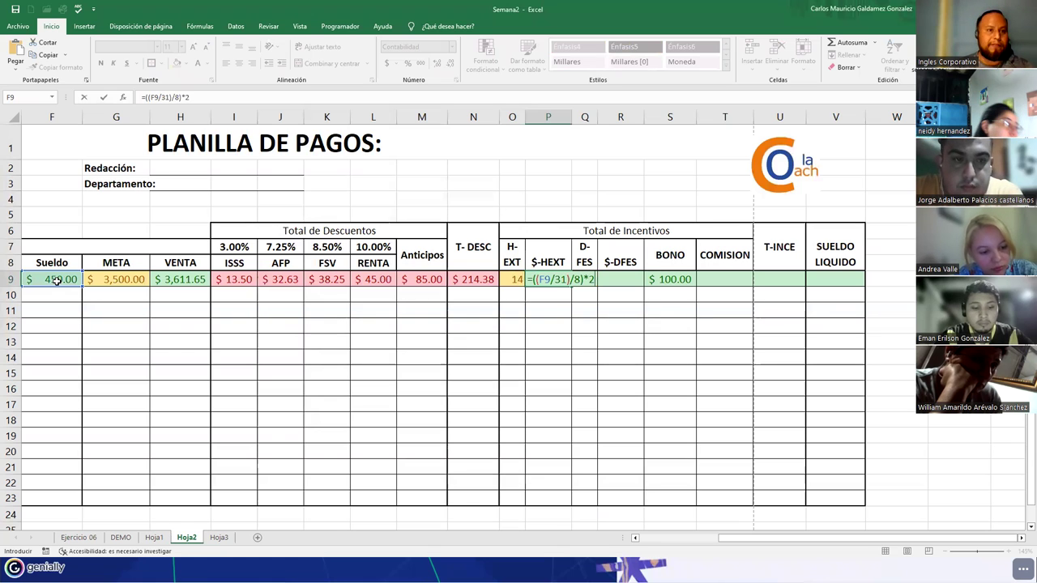
type("*")
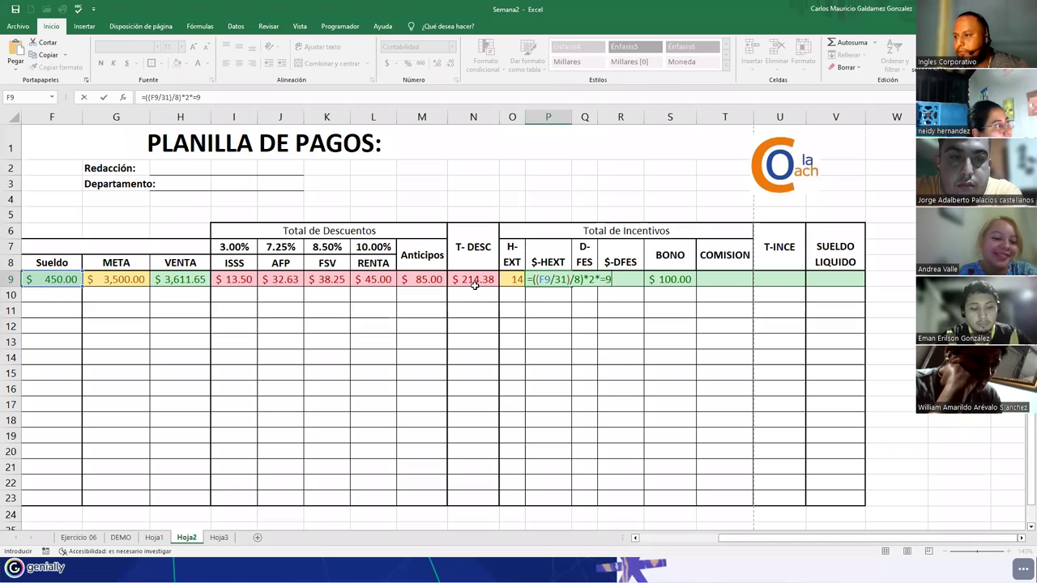
key("BackSpace")
key("BackSpace")
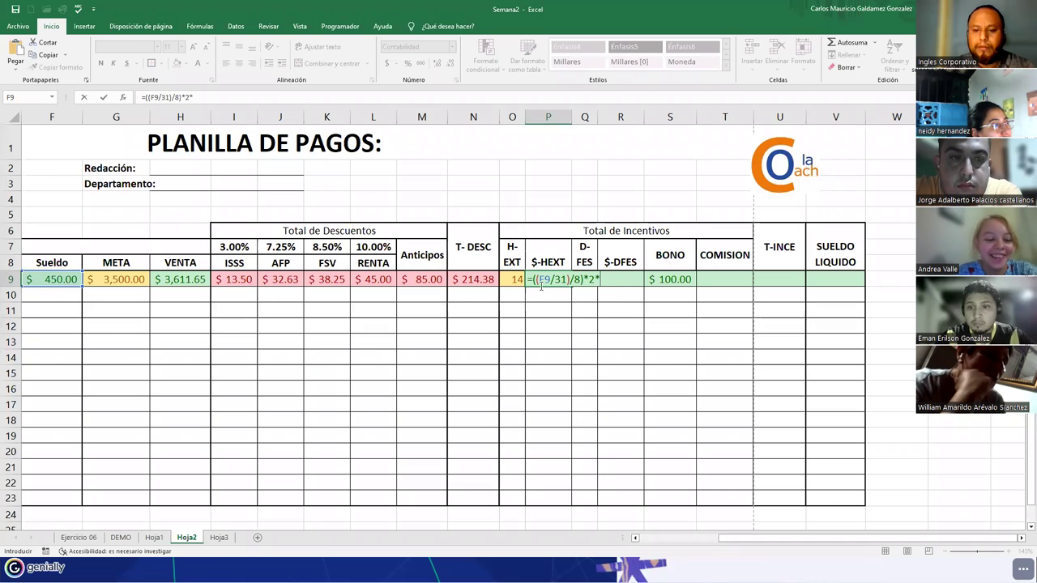
type("O9")
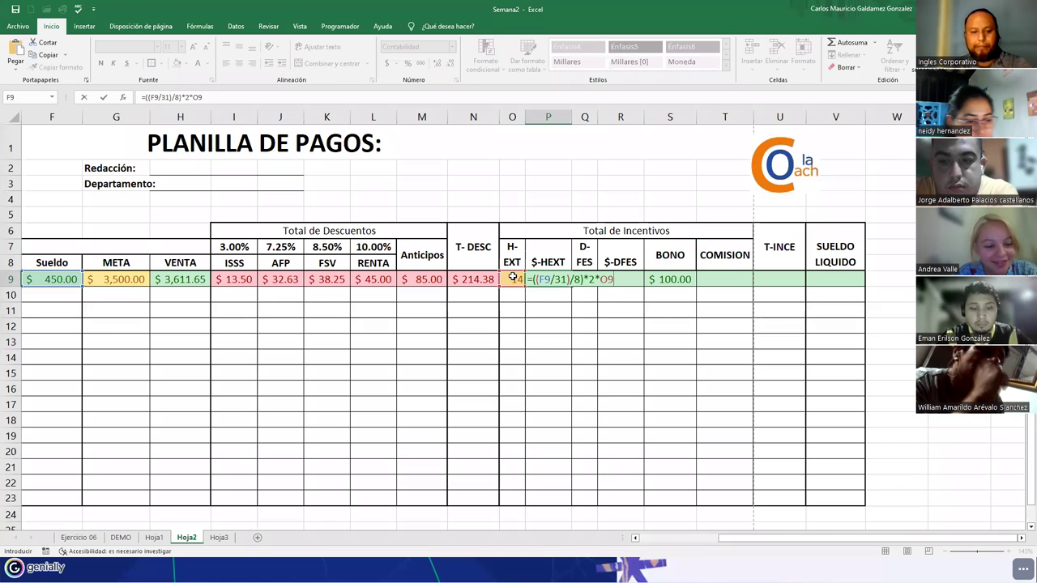
left_click(514, 278)
- In Calculator, compute the hourly wage 450 ÷ 31 ÷ 8
key("alt+Tab")
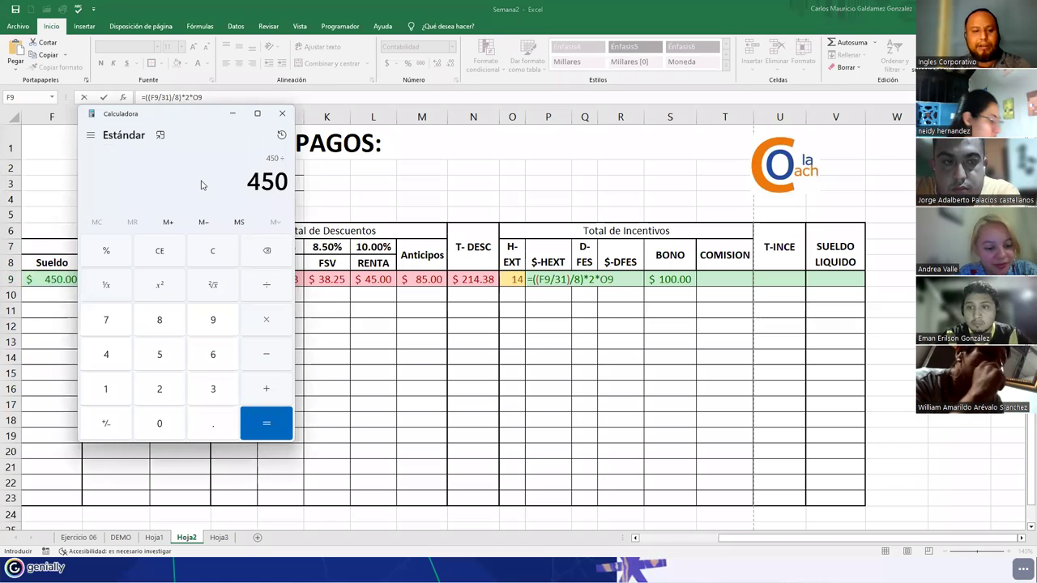
key("Escape")
type("450 ÷ ")
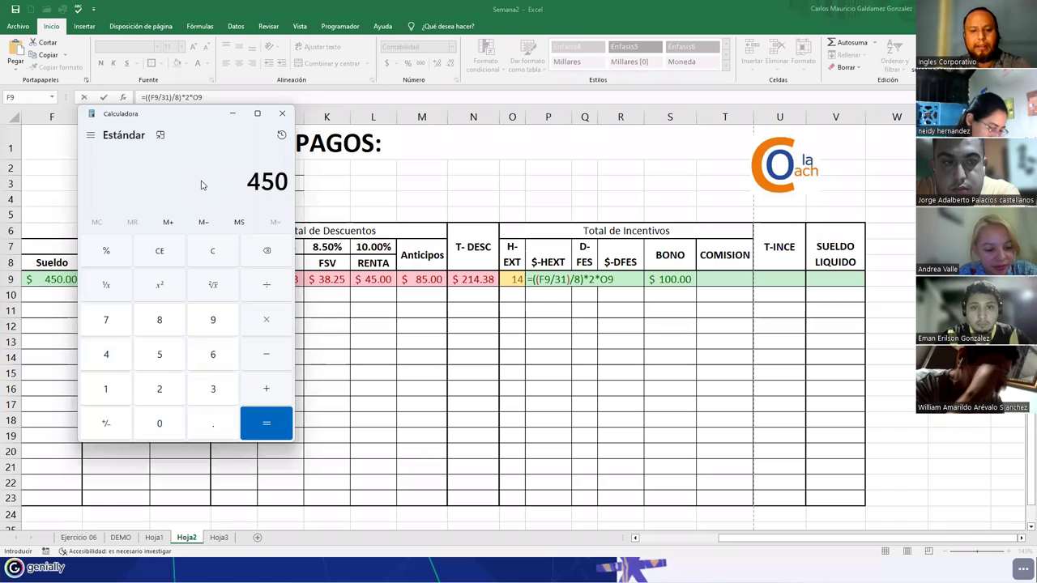
type("31")
key("Return")
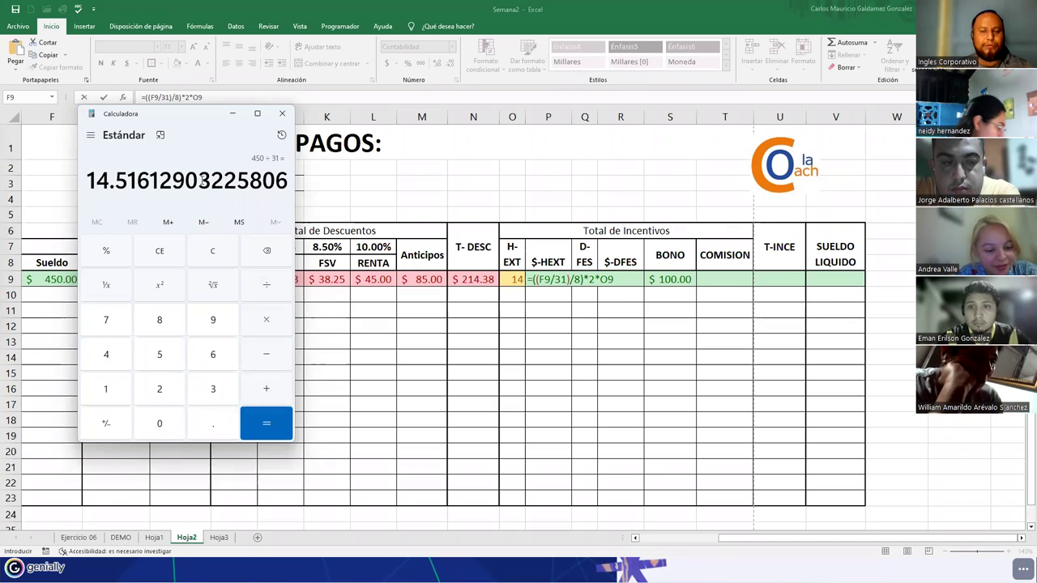
key("slash")
type("8")
key("Return")
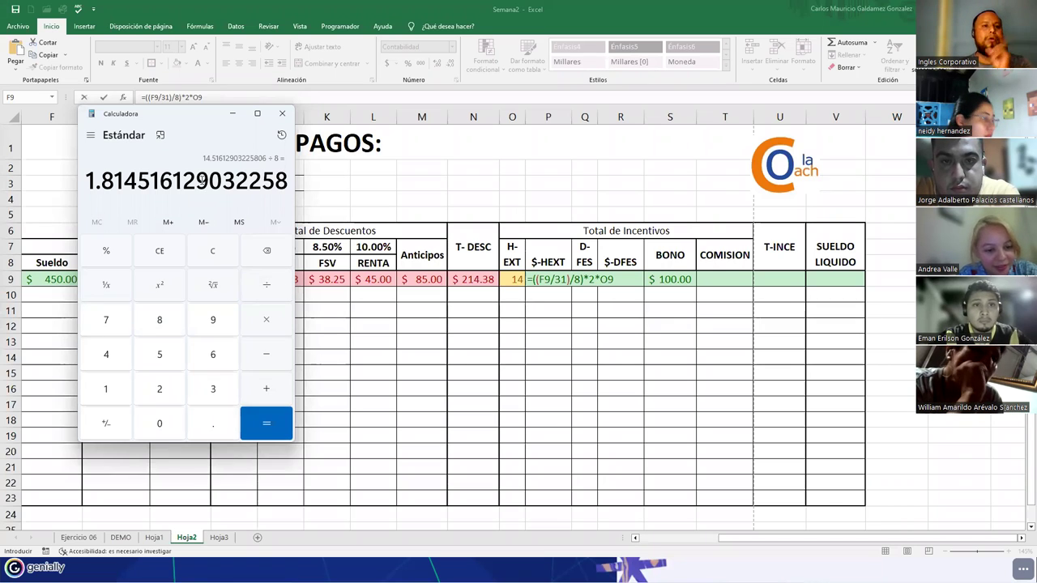
- Estimate overtime pay with the rounded rate: 1.81 × 2 = 3.62, then × 14 hours
key("Escape")
type("1.81")
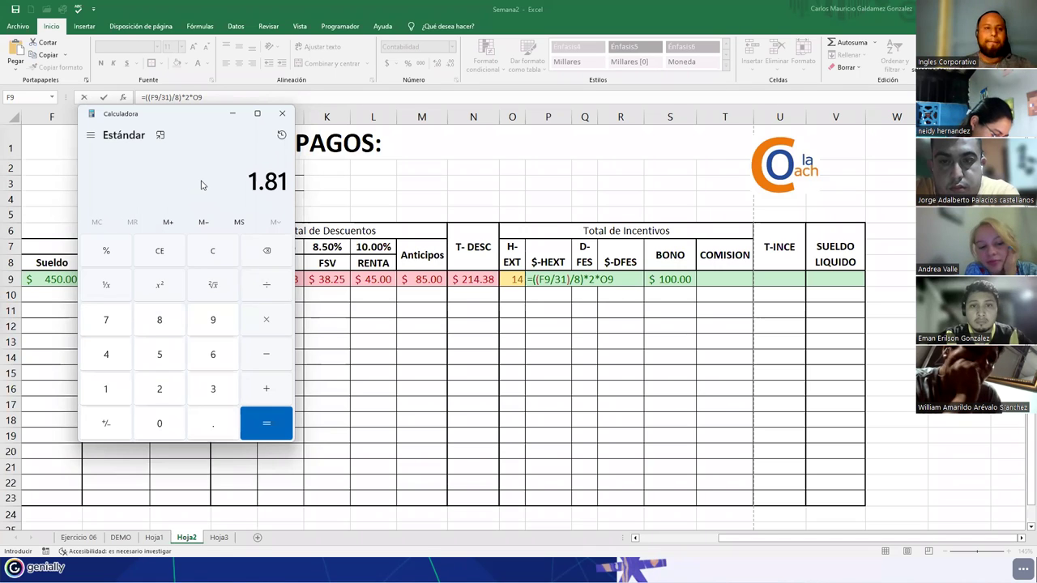
type("*2")
key("Return")
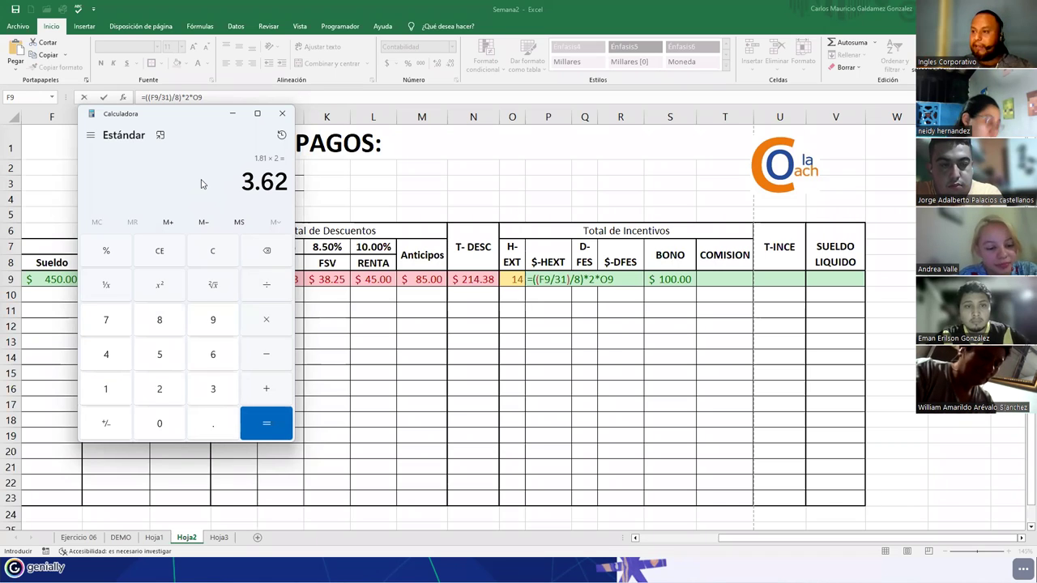
type("14*2")
key("Return")
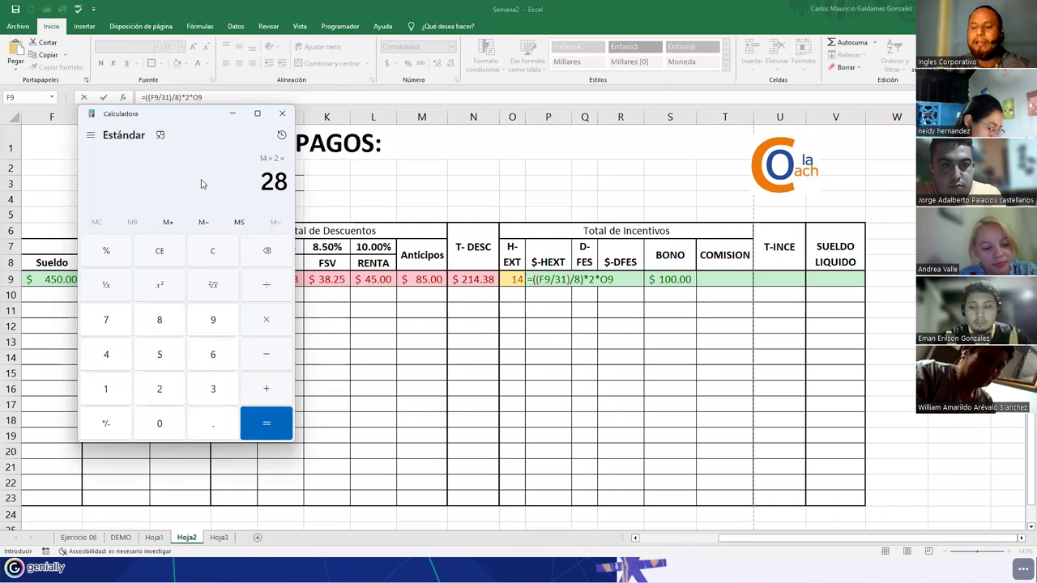
key("Escape")
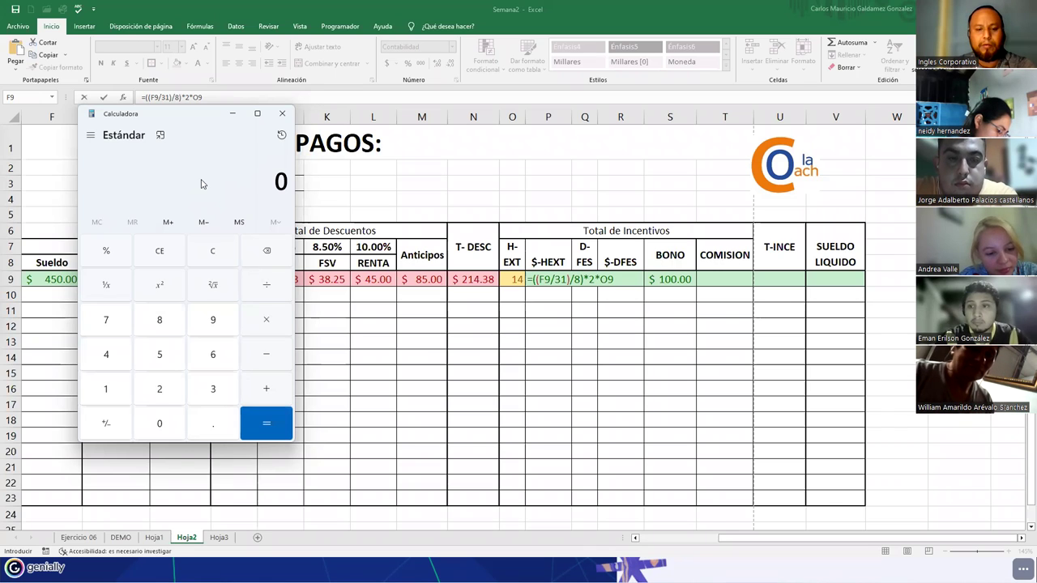
type("1.81")
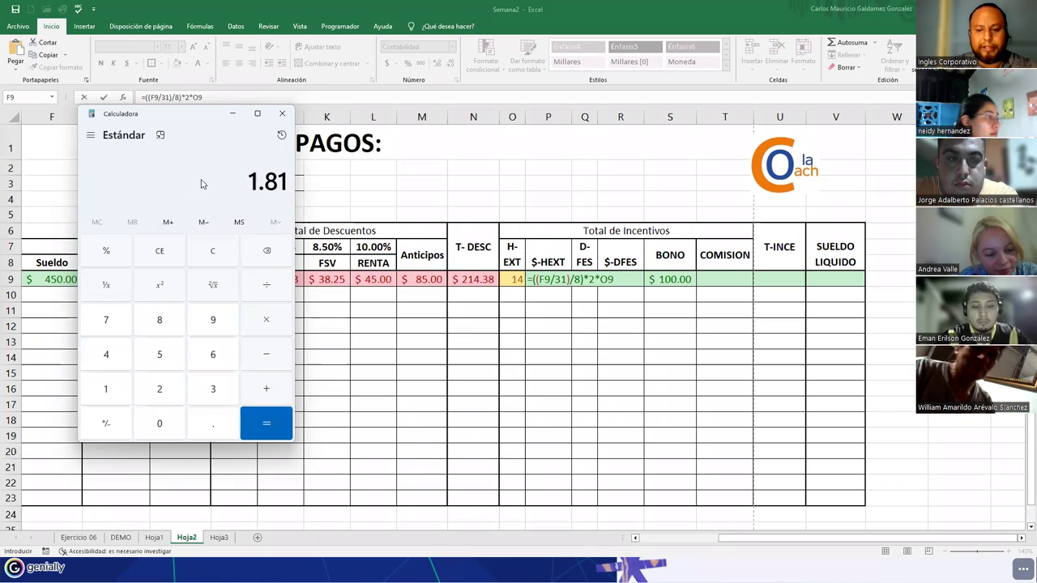
type("*2")
key("Return")
type("*")
type("14")
key("Return")
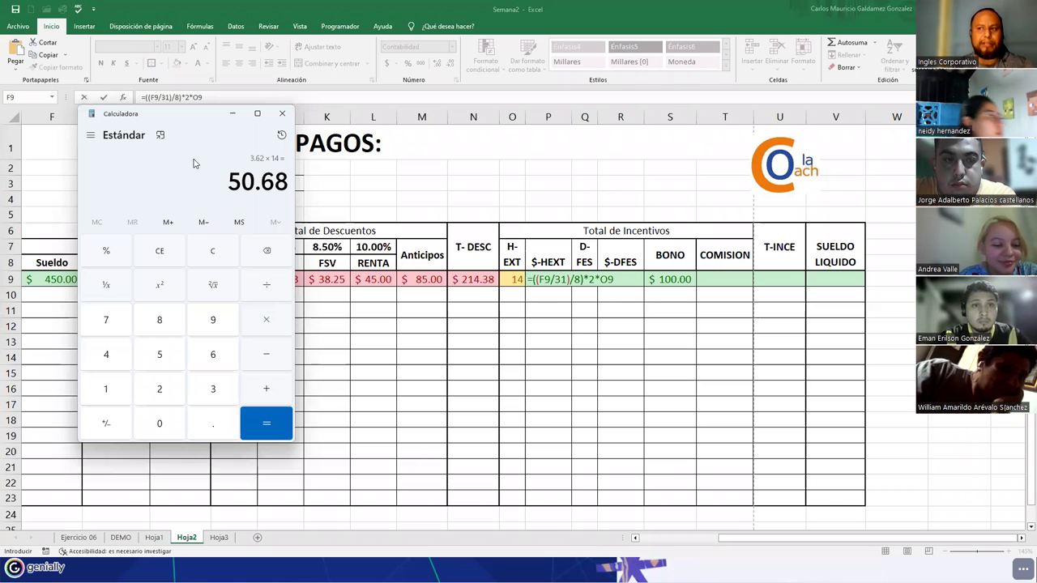
- Commit P9's overtime formula and review its cell references
left_click(231, 114)
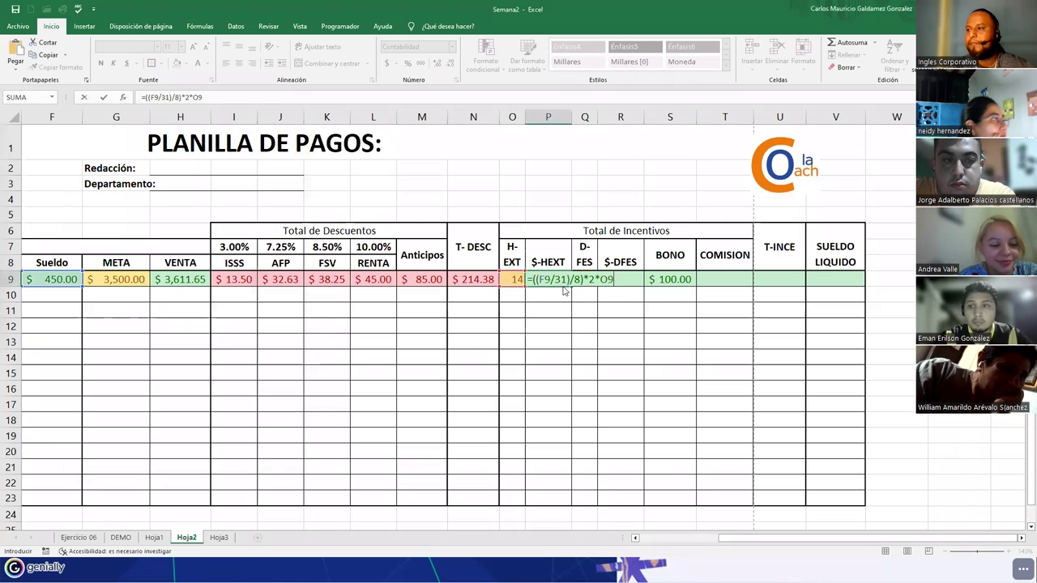
left_click(555, 279)
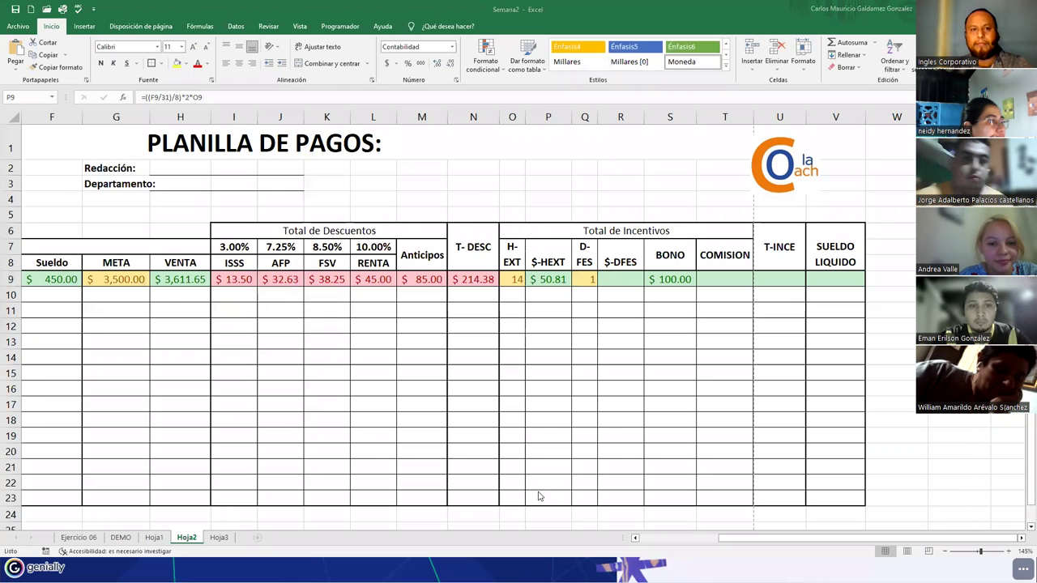
key("alt+Tab")
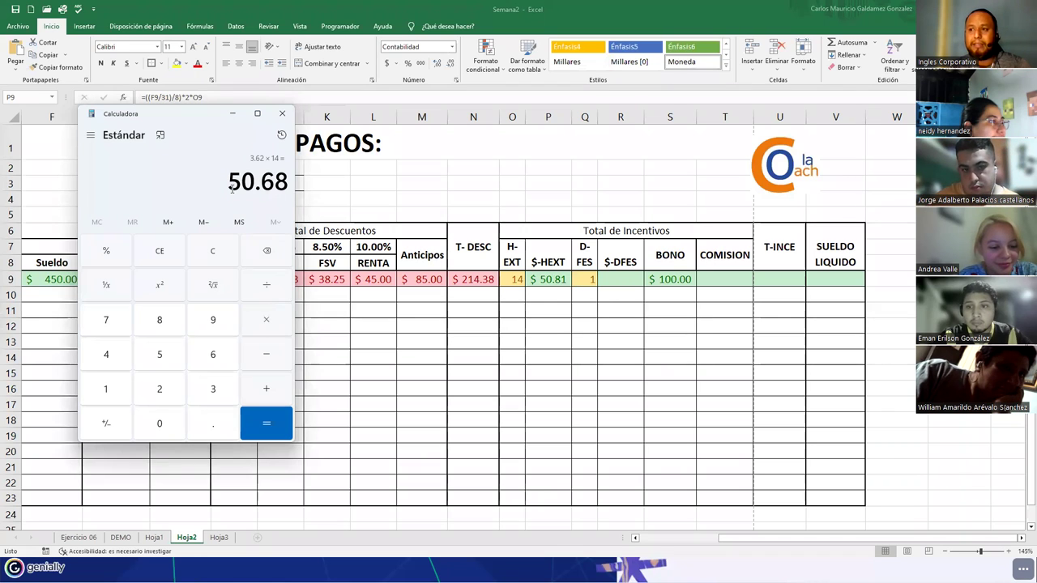
left_click(554, 282)
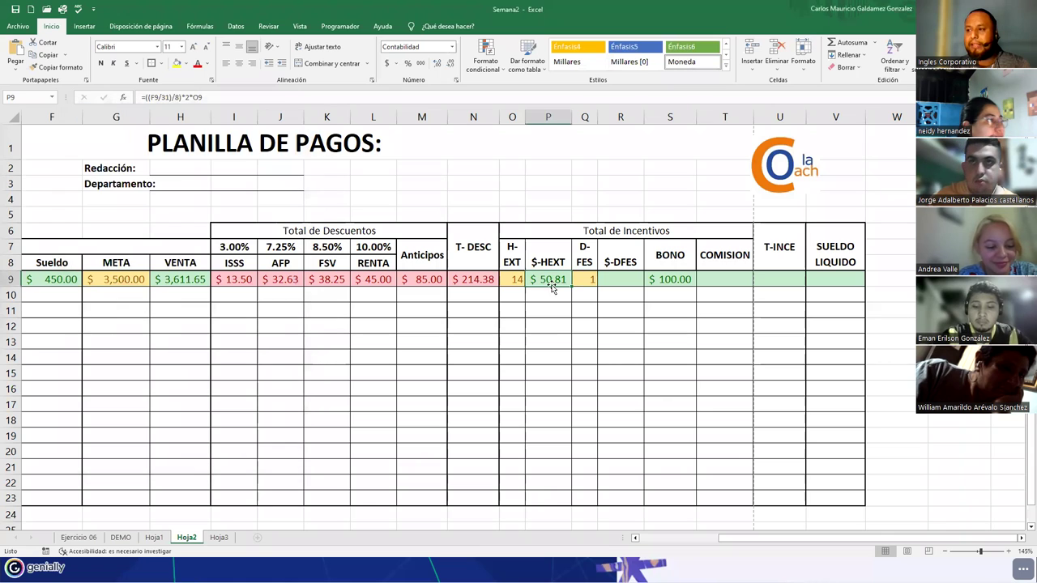
double_click(548, 280)
key("Escape")
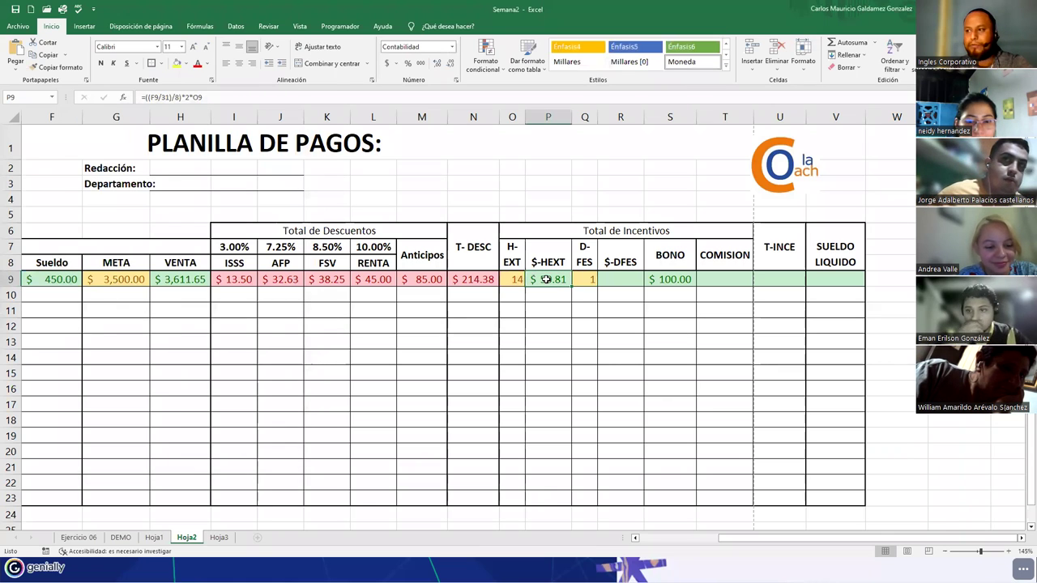
- Recompute unrounded 450/31/8×2×14 = 50.806…, matching P9's $50.81
key("alt+Tab")
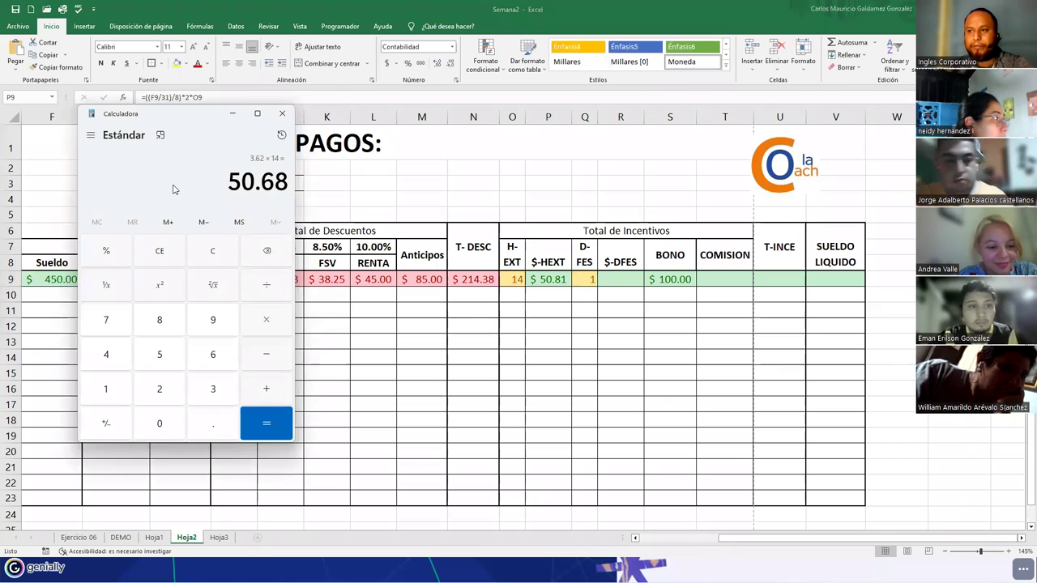
key("Escape")
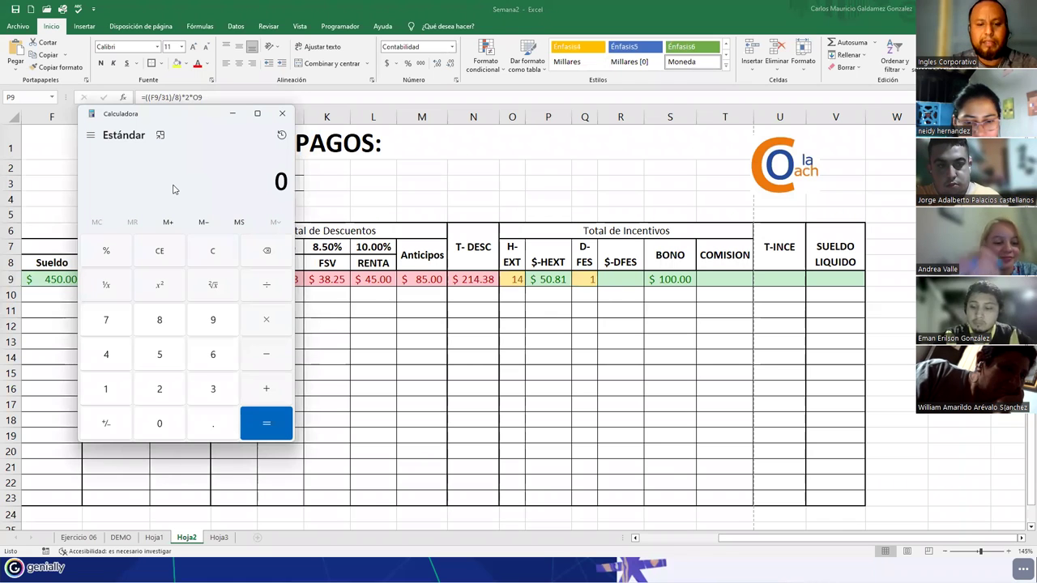
type("450/")
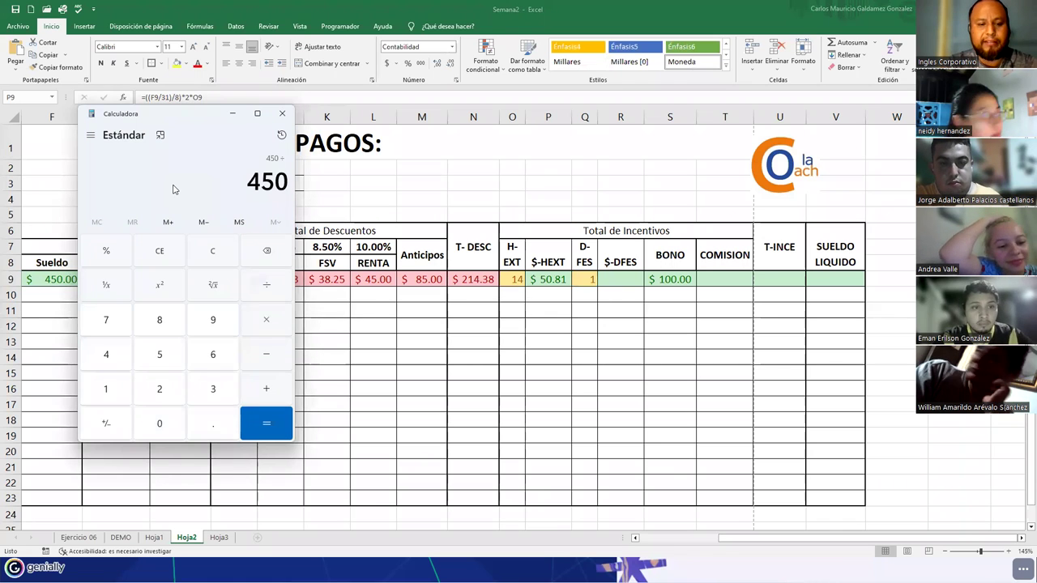
type("31")
key("Return")
type("/")
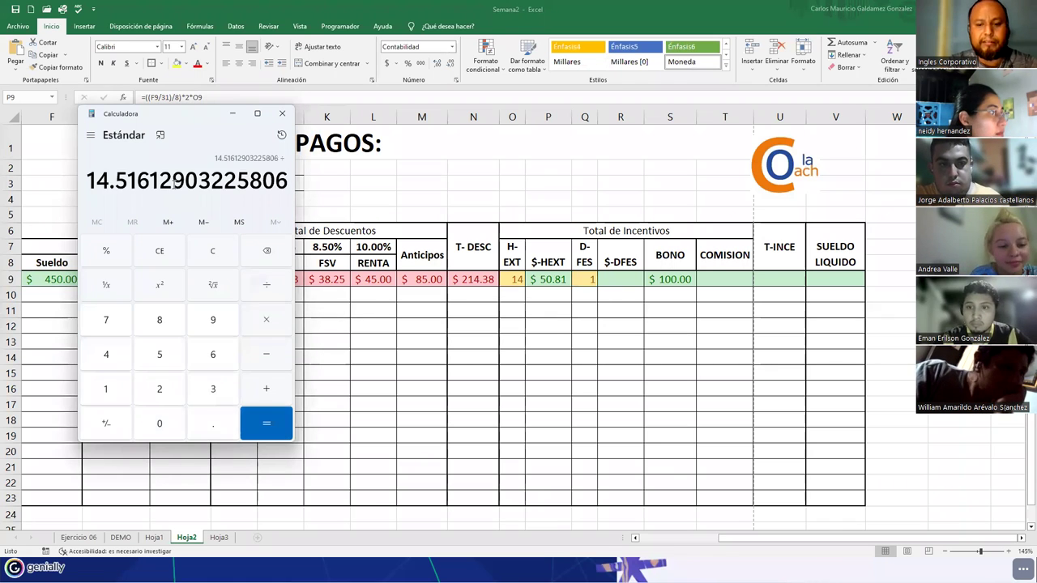
type("8")
key("Return")
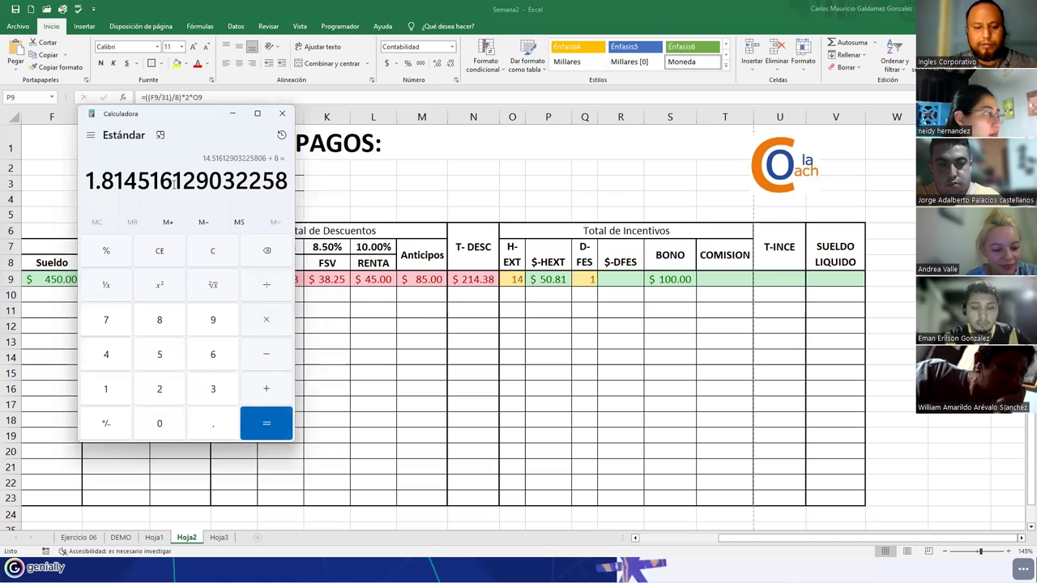
type("*")
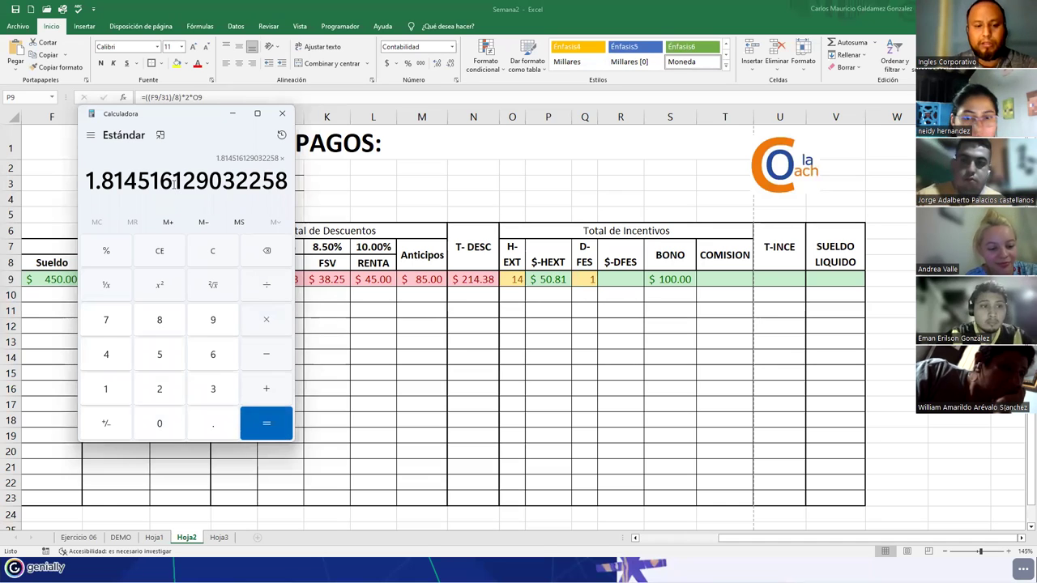
type("2")
key("Return")
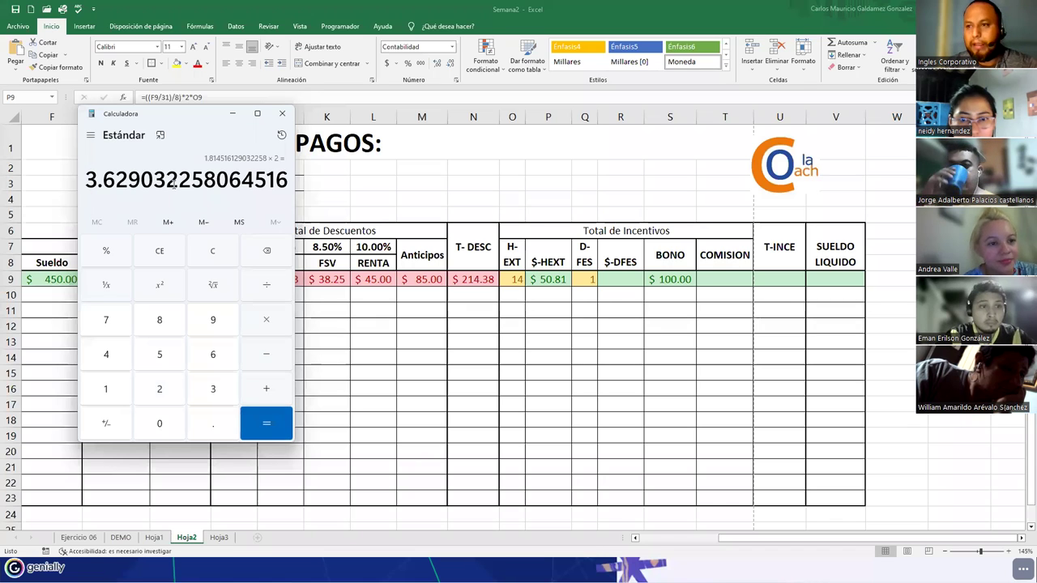
left_click_drag(115, 180, 141, 180)
left_click(139, 178)
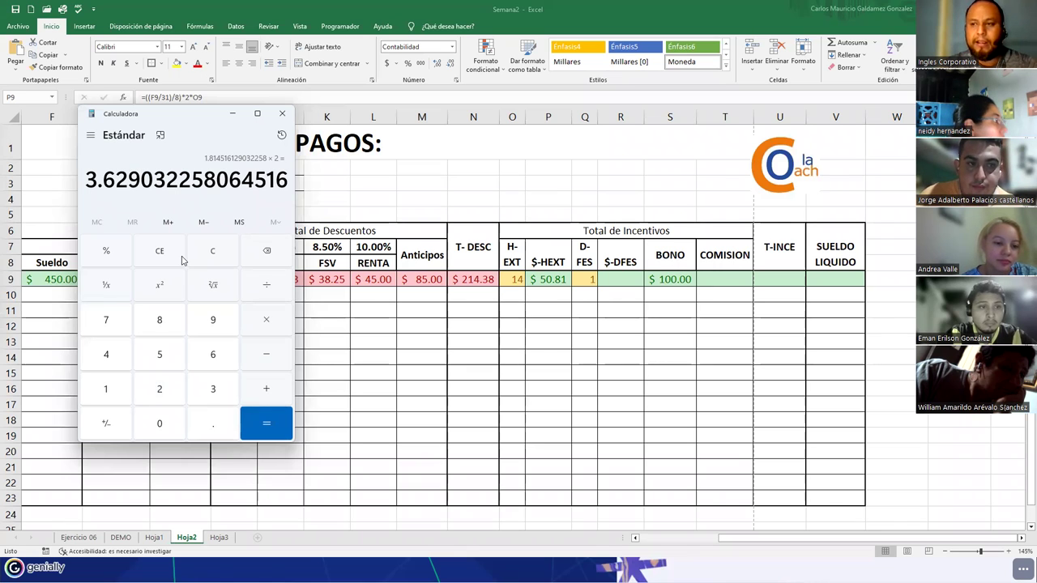
key("asterisk")
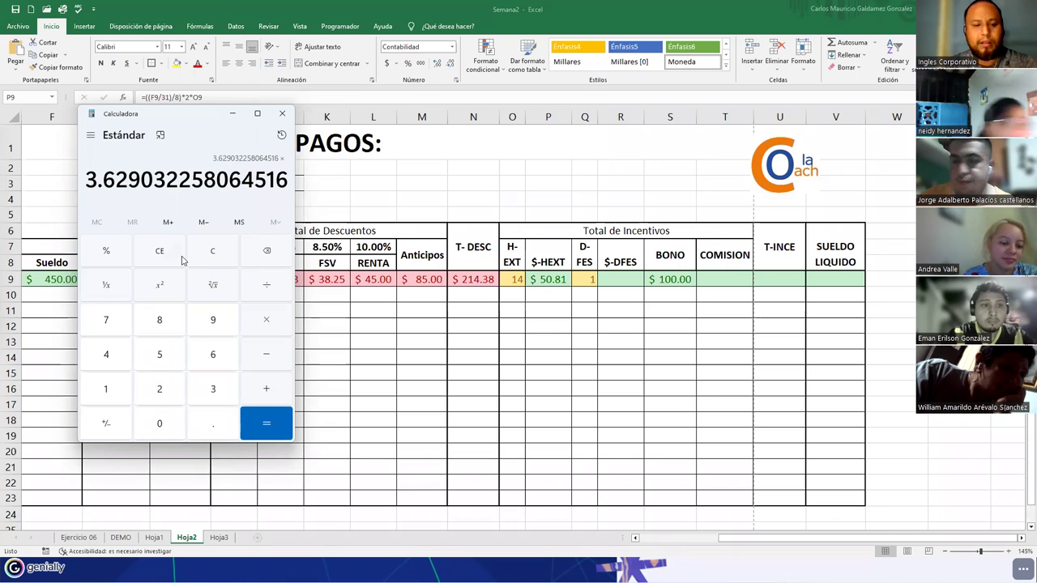
type("14")
key("Return")
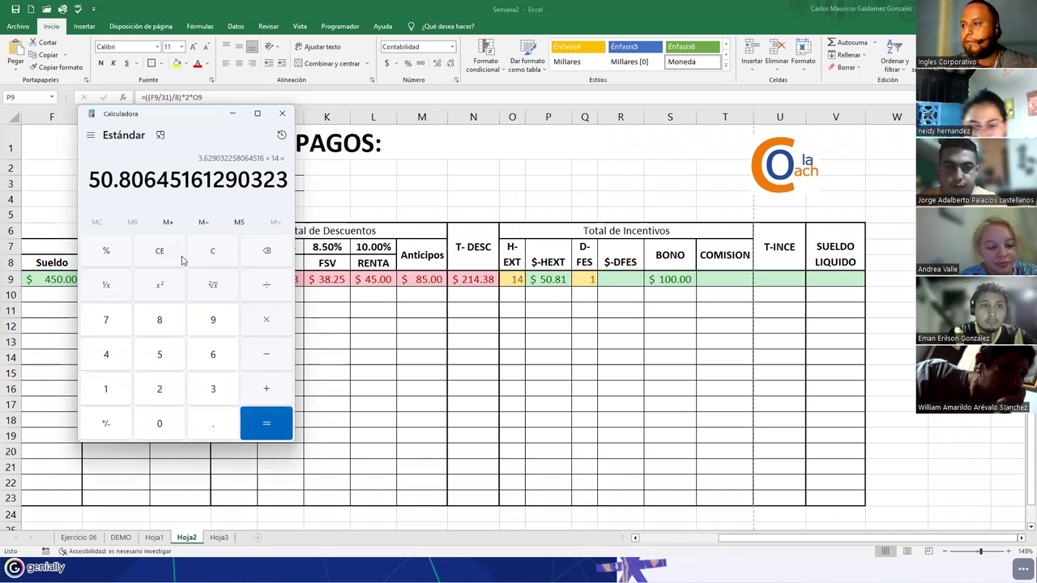
mouse_move(144, 182)
left_mouse_down()
mouse_move(153, 185)
mouse_move(133, 183)
left_mouse_up()
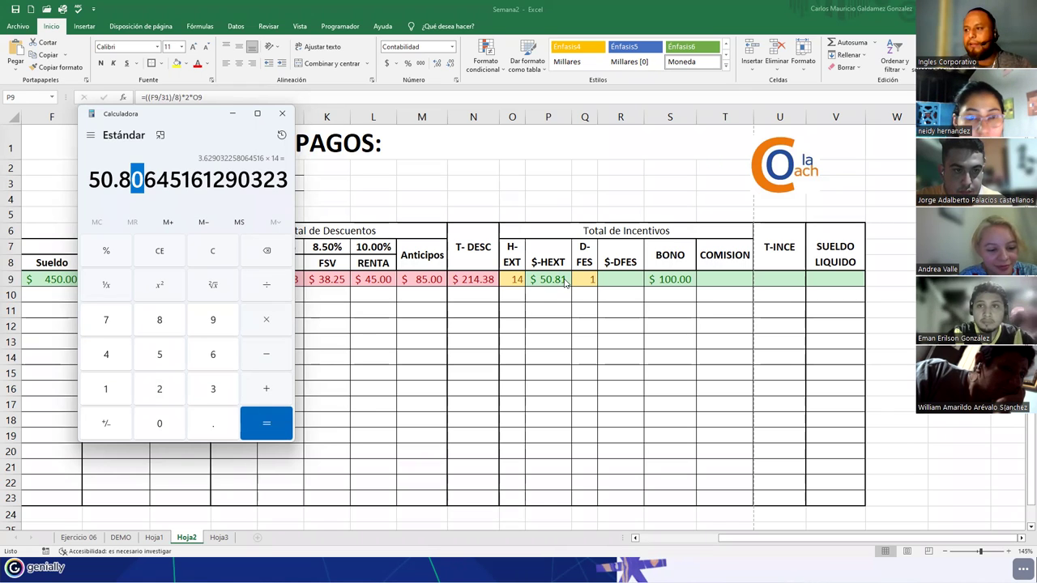
left_click(564, 282)
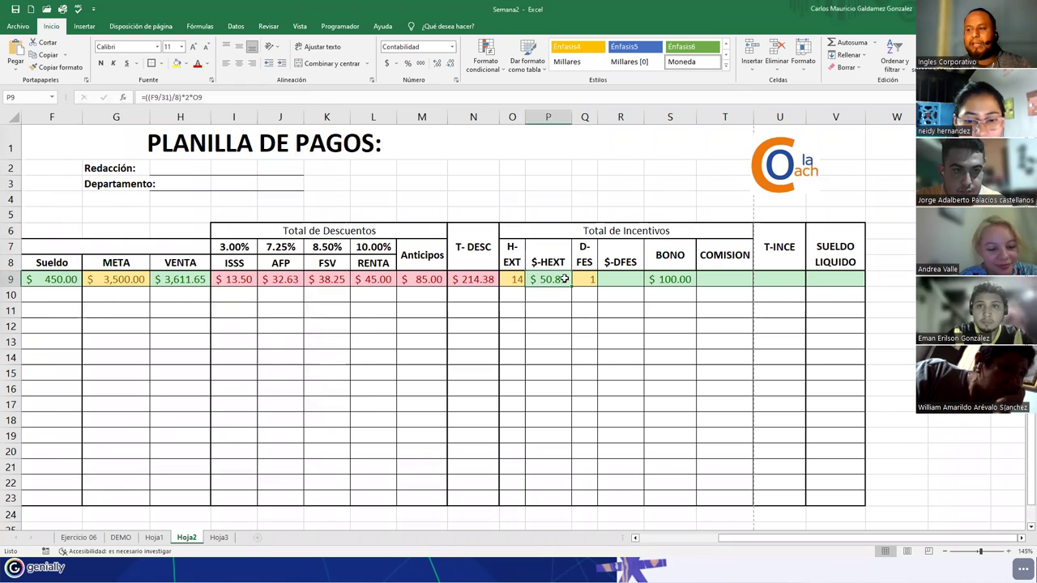
- Keep P9 at two decimals and autofit column P so it shows $50.81
left_click(436, 65)
left_click(449, 63)
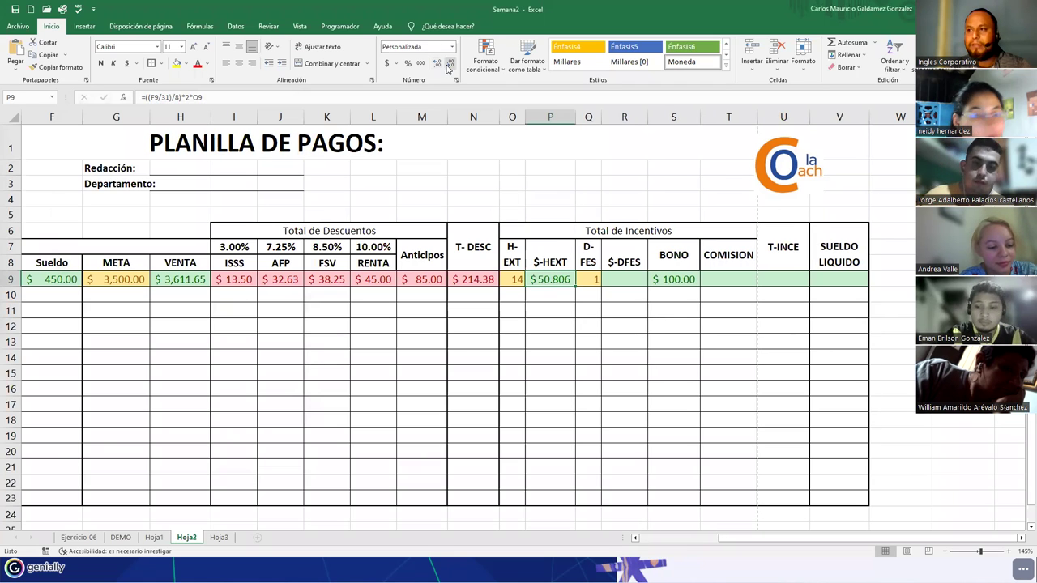
double_click(575, 116)
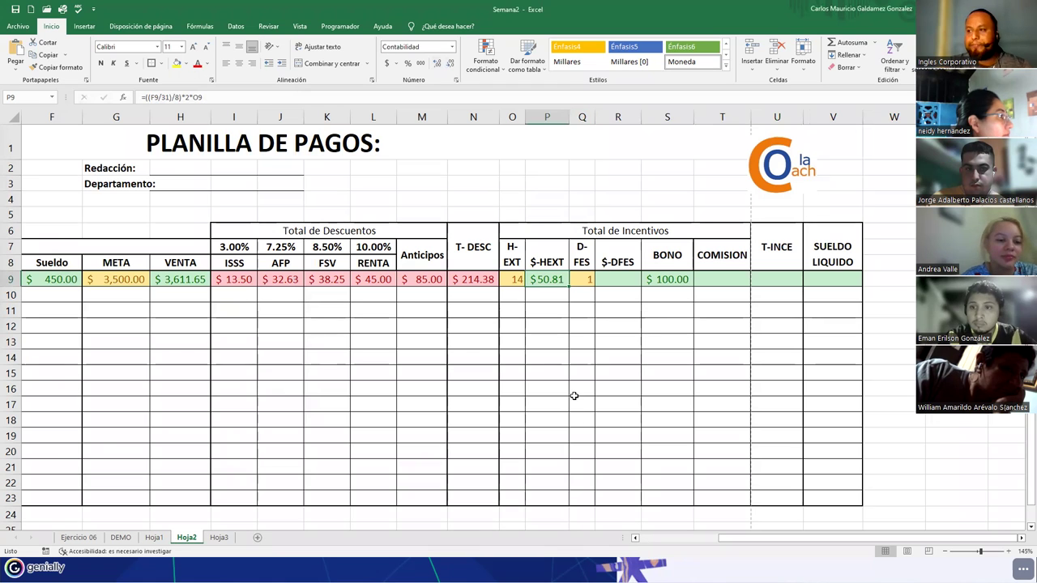
left_click(518, 279)
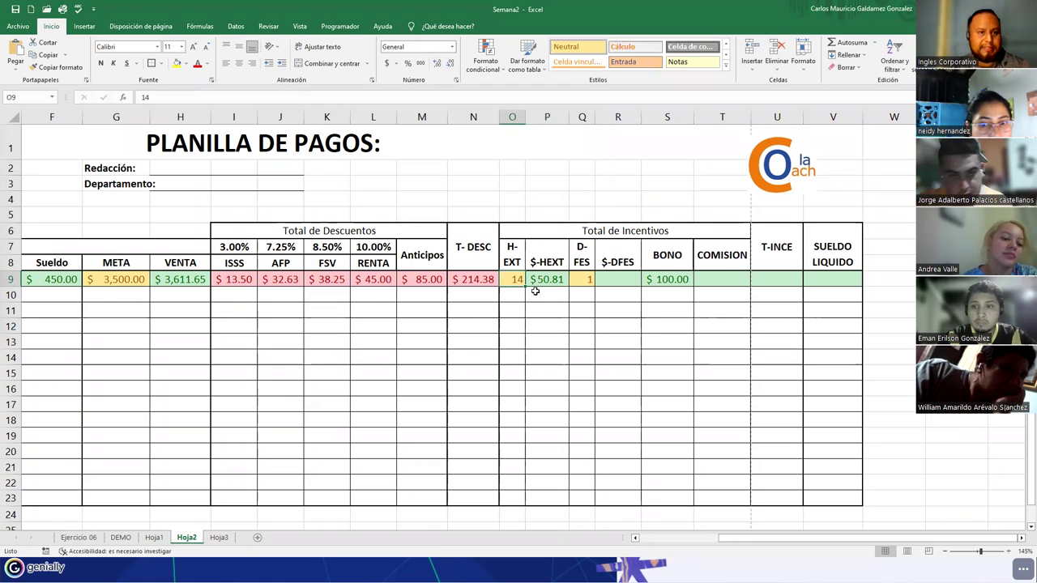
left_click(545, 281)
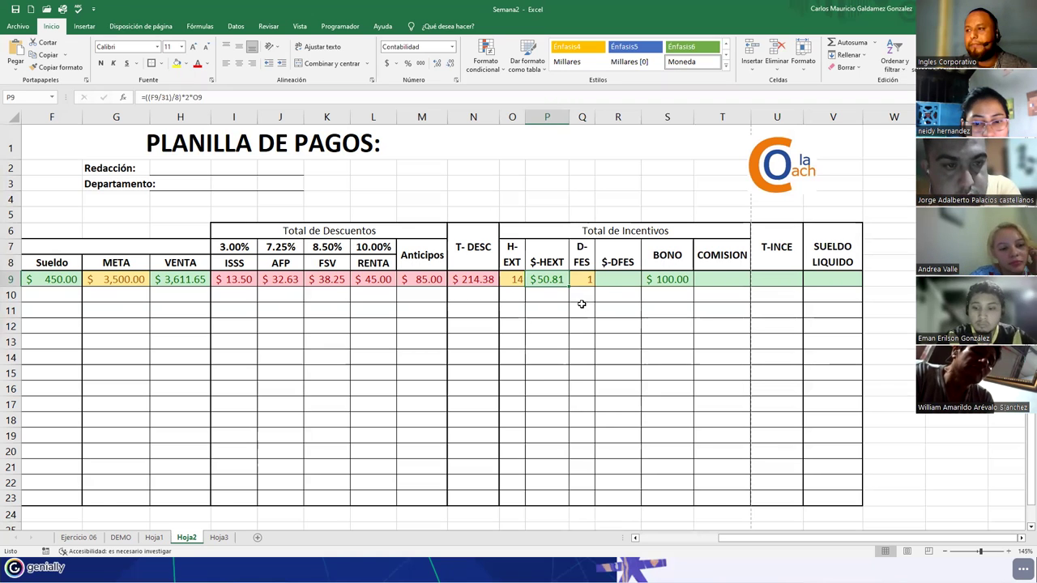
left_click(608, 280)
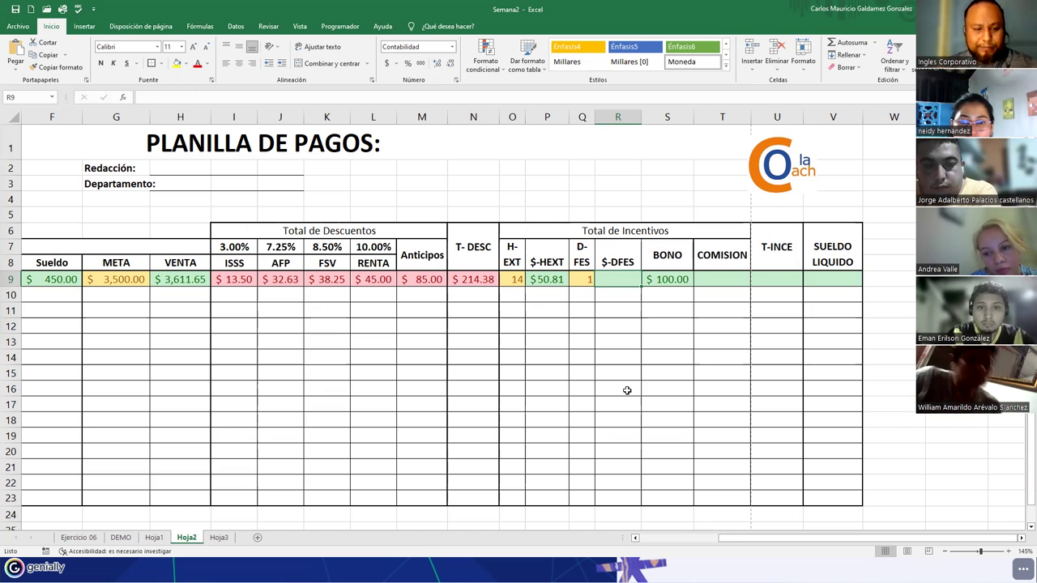
- Replace (SUELDO/31) with 'Valor del Dia' in the 450/31 holiday note
key("alt+Tab")
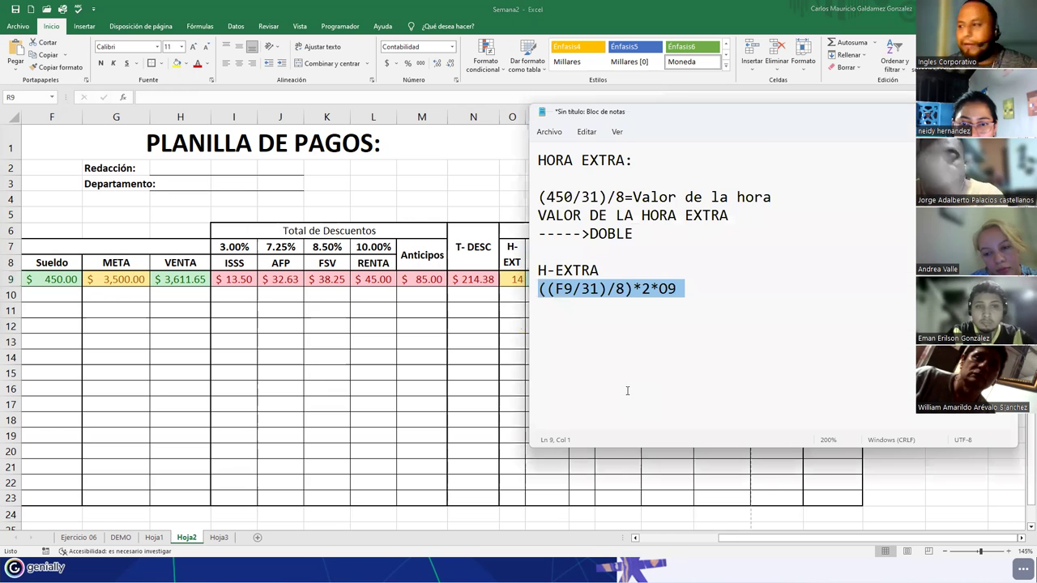
key("alt+Tab")
scroll(713, 316, "down", 2)
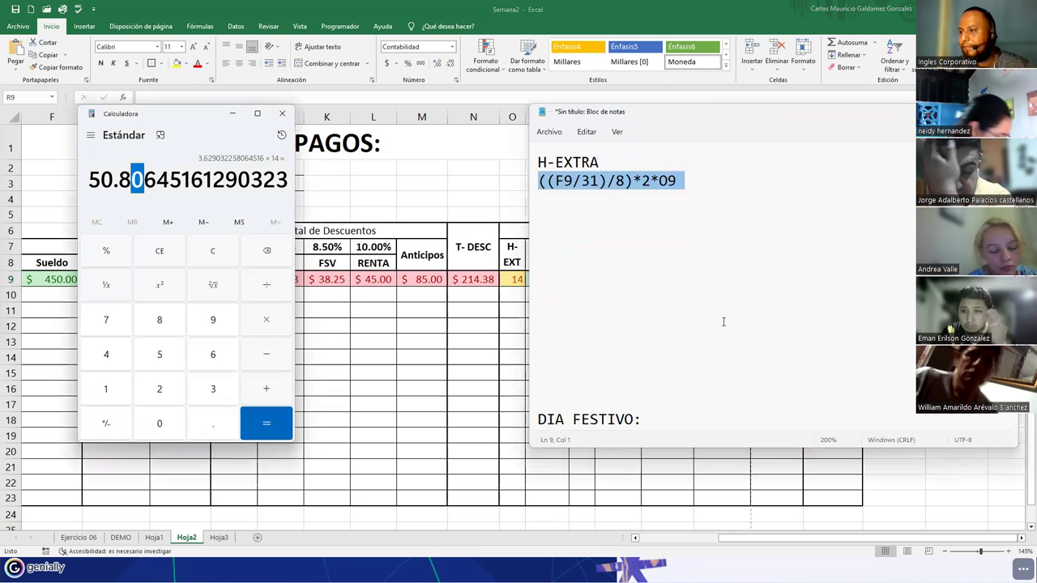
scroll(625, 234, "down", 3)
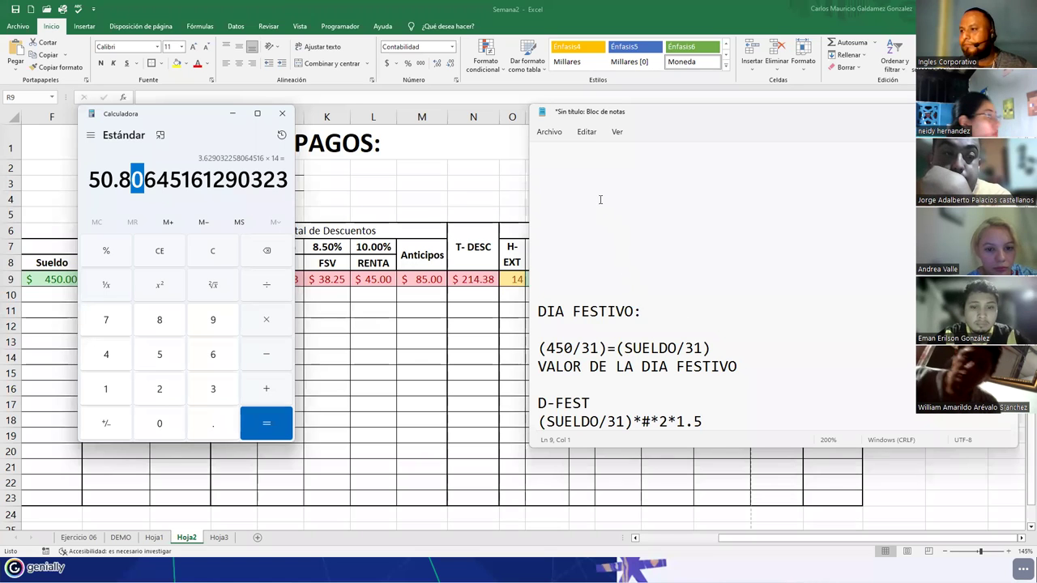
left_click(717, 417)
key("Return")
key("Return")
key("Return")
key("Return")
key("Return")
key("Return")
key("Return")
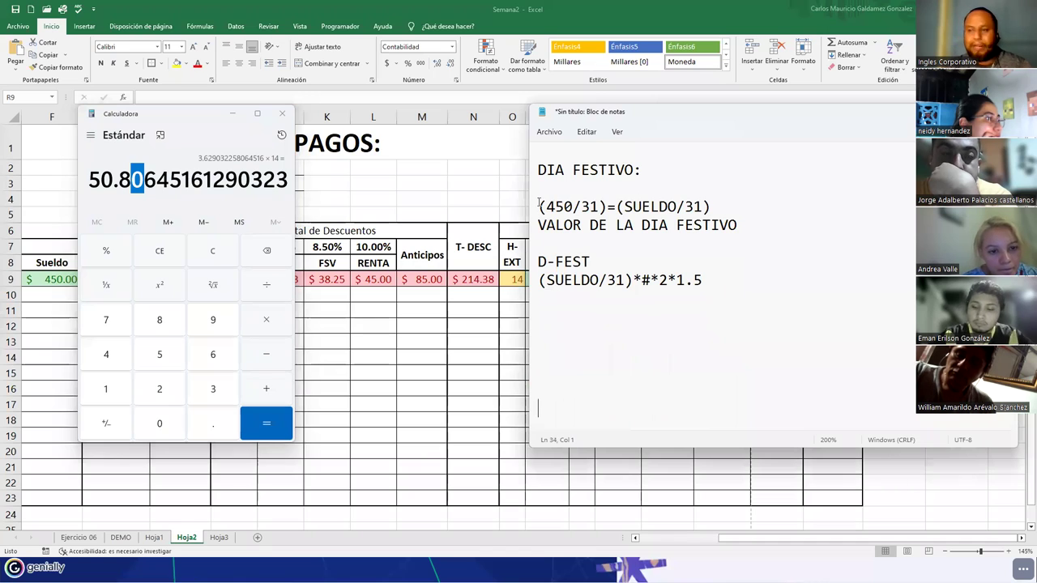
left_click_drag(539, 207, 608, 207)
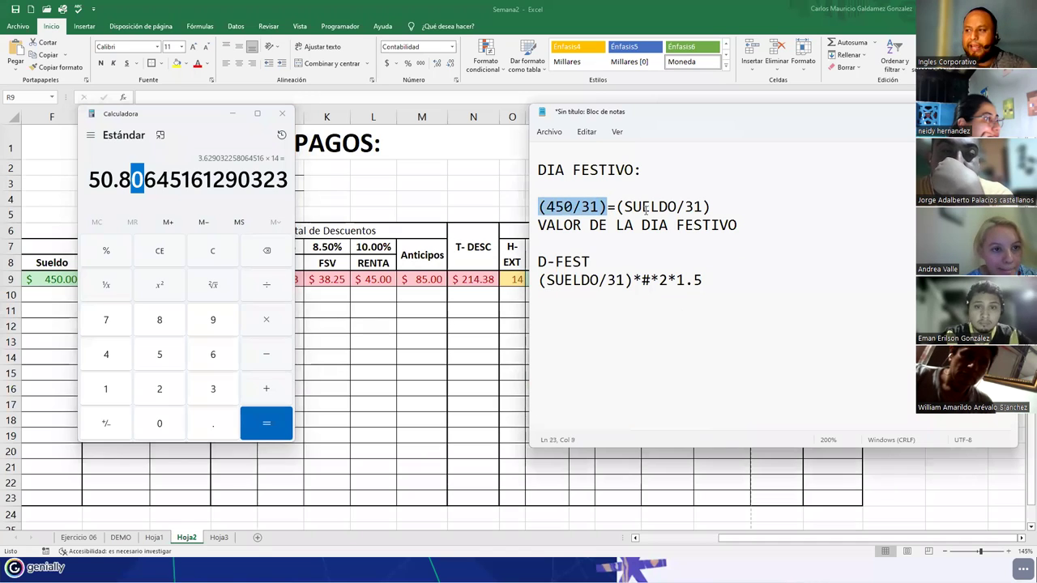
left_click(554, 206)
left_click_drag(618, 206, 738, 205)
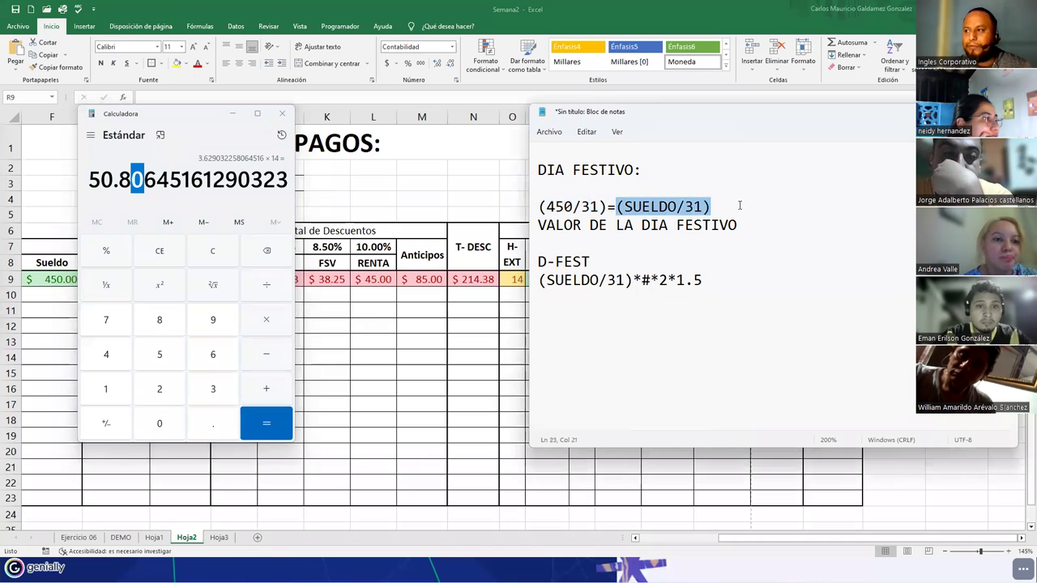
type("Valor del Dia")
- Add 'DOBLE + 50%' on a new line under VALOR DE LA DIA FESTIVO
key("Return")
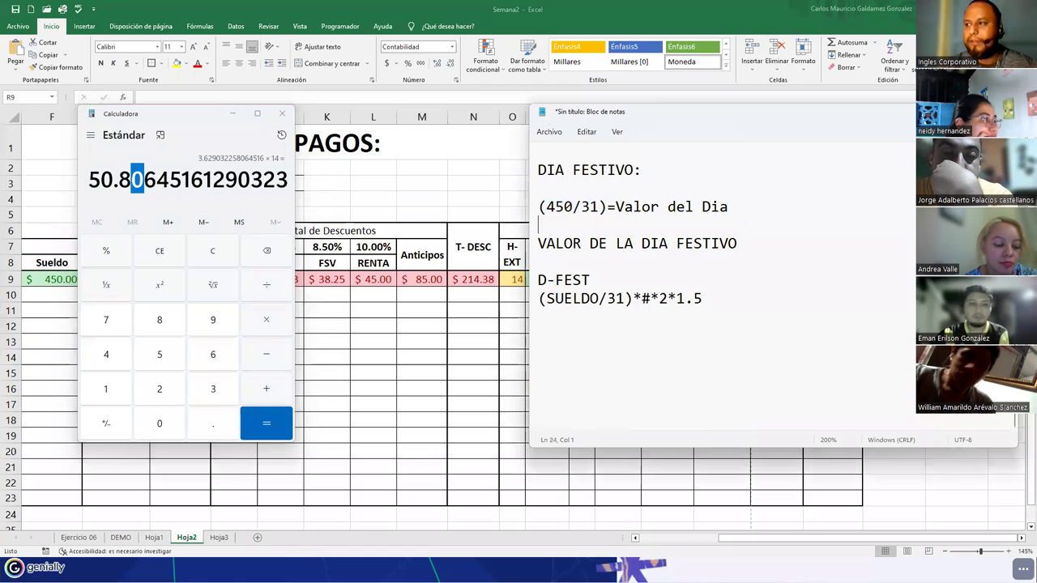
key("Return")
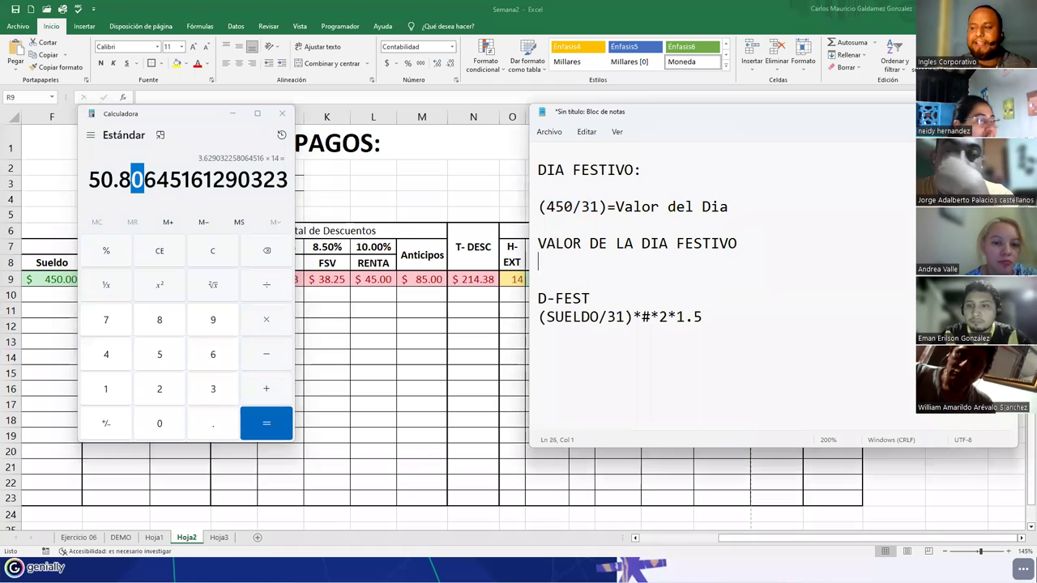
type("Doble")
key("BackSpace")
key("BackSpace")
key("BackSpace")
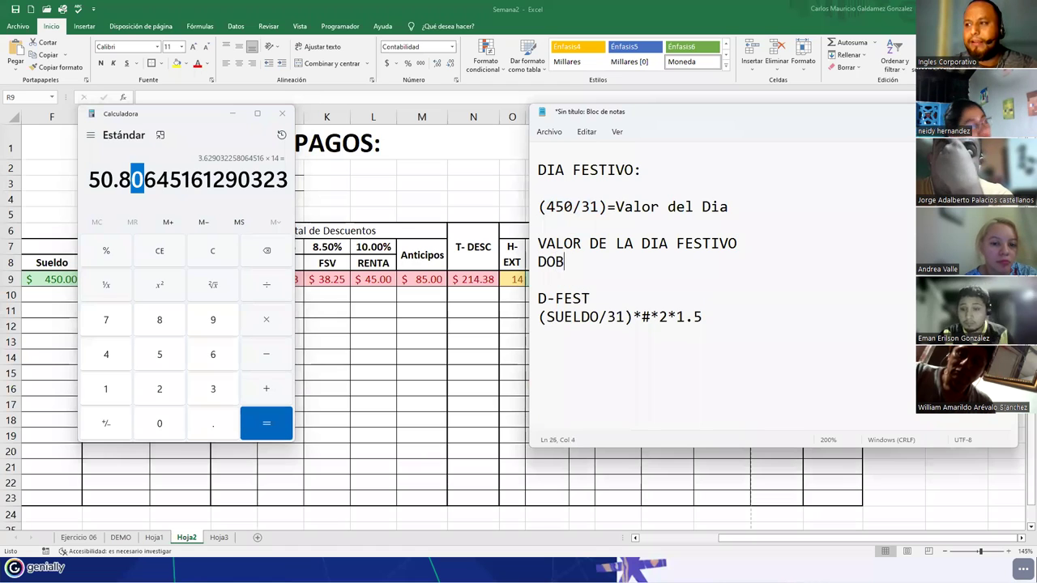
type("+ ")
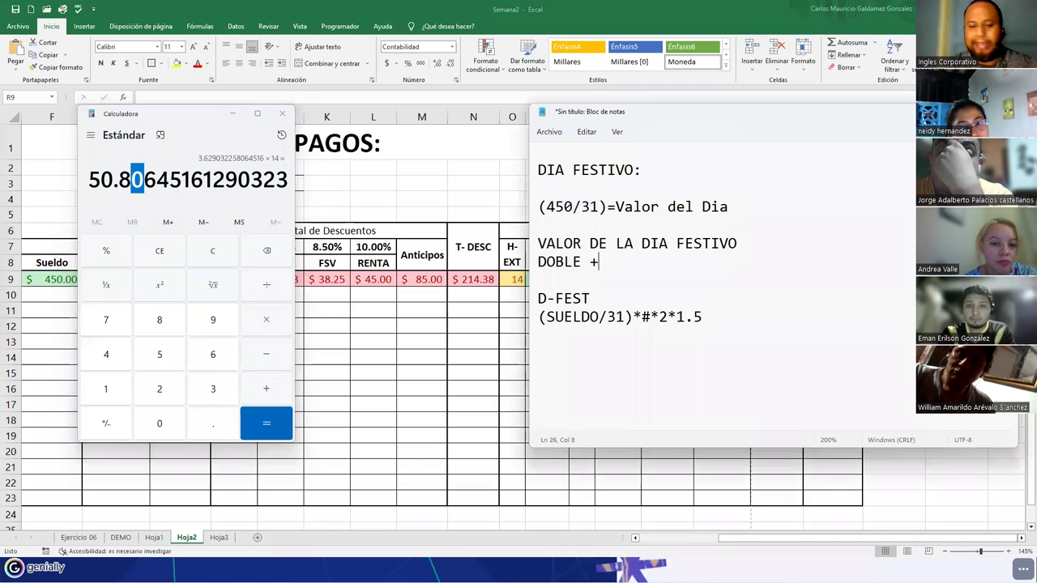
type("50%")
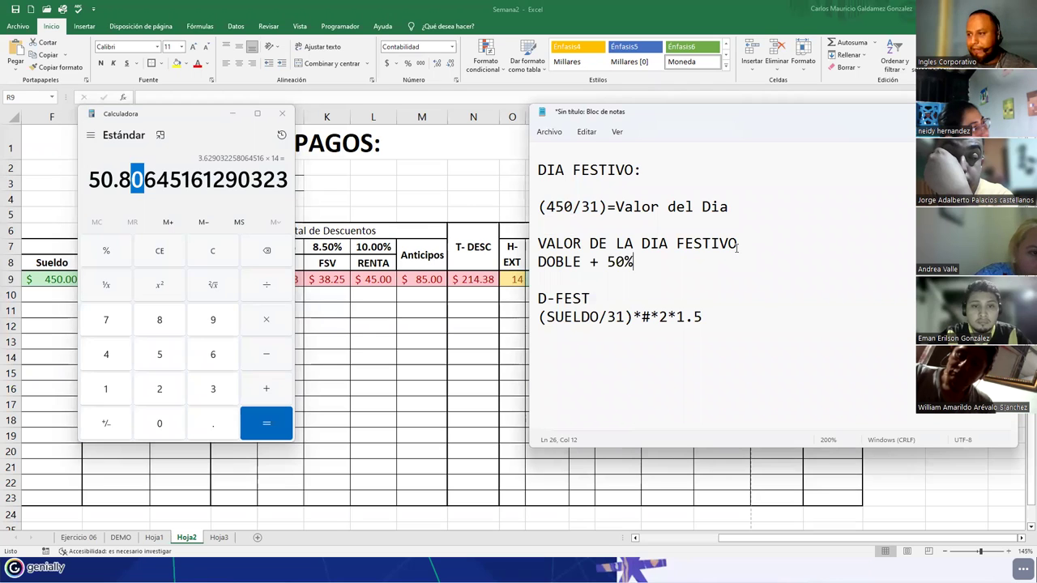
- In the D-FEST formula, replace SUELDO with F9 and the day count with Q9
left_click(589, 298)
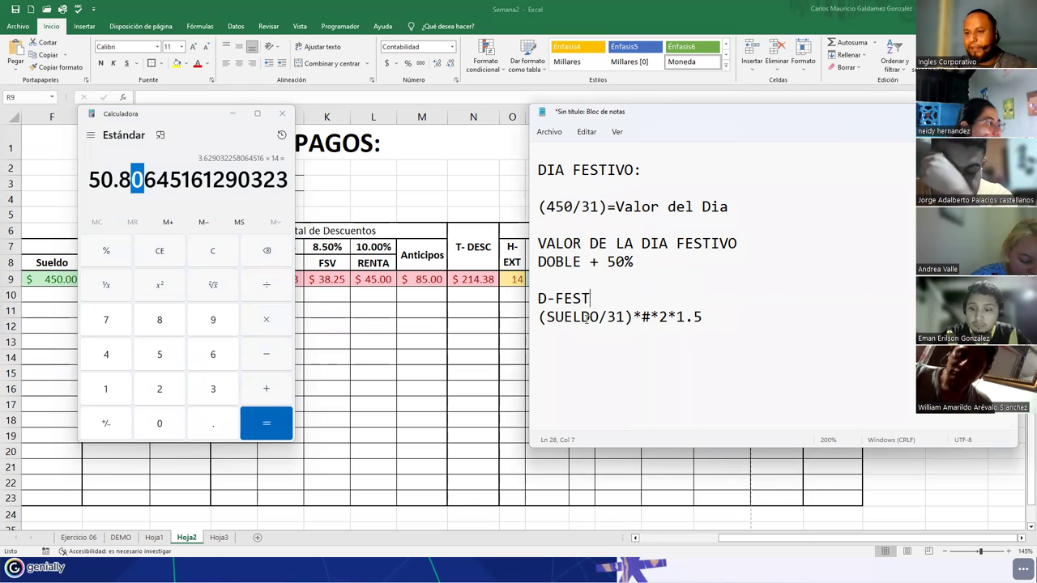
double_click(586, 316)
type("F9")
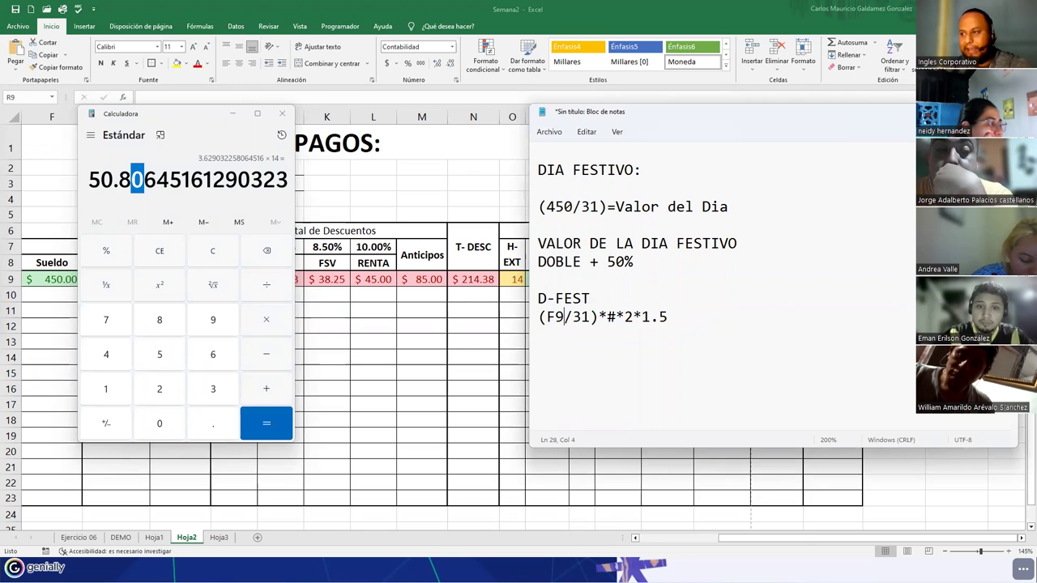
left_click_drag(543, 317, 618, 317)
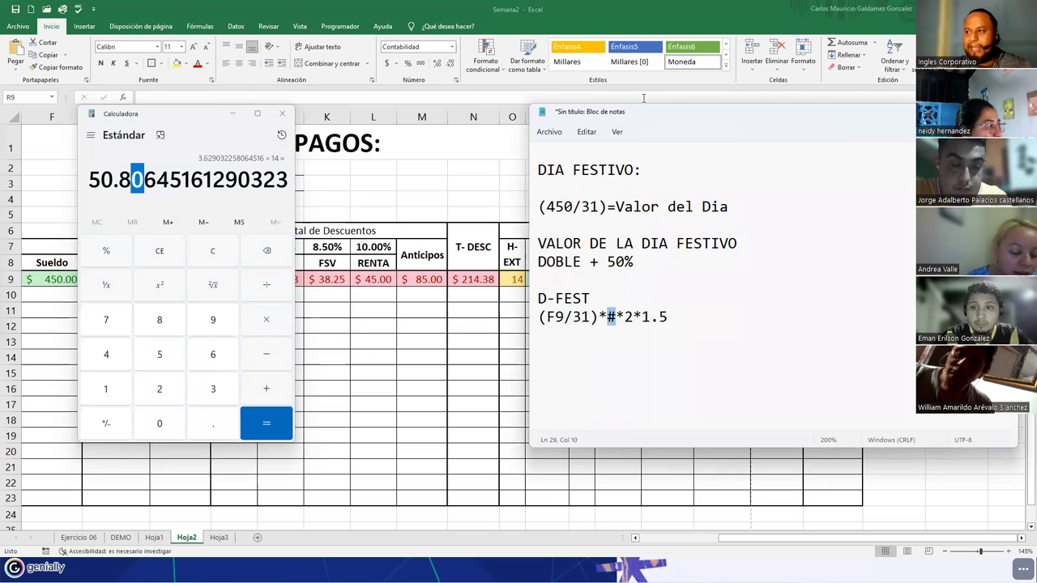
left_click_drag(644, 113, 705, 128)
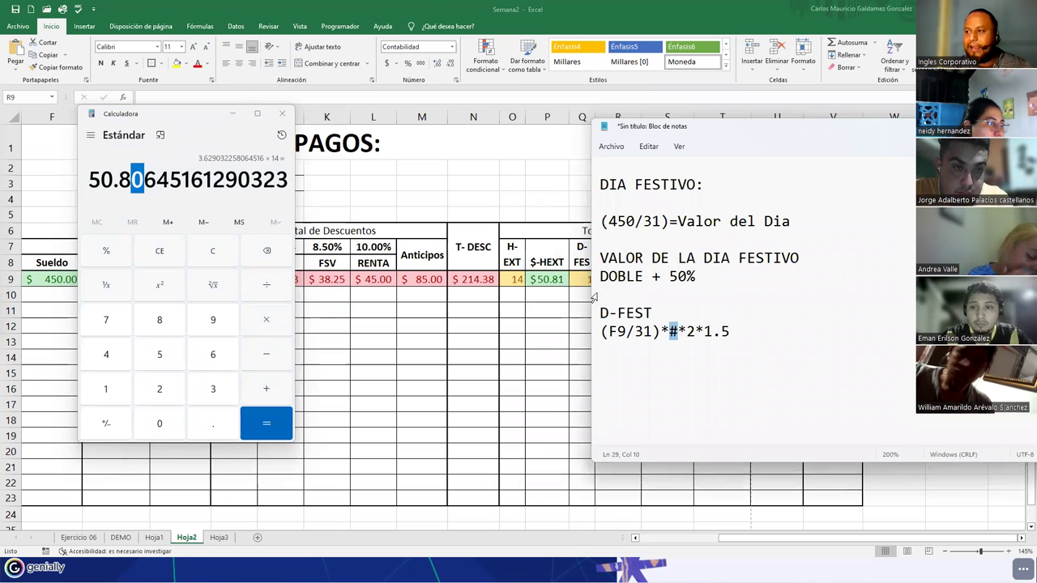
type("Q9")
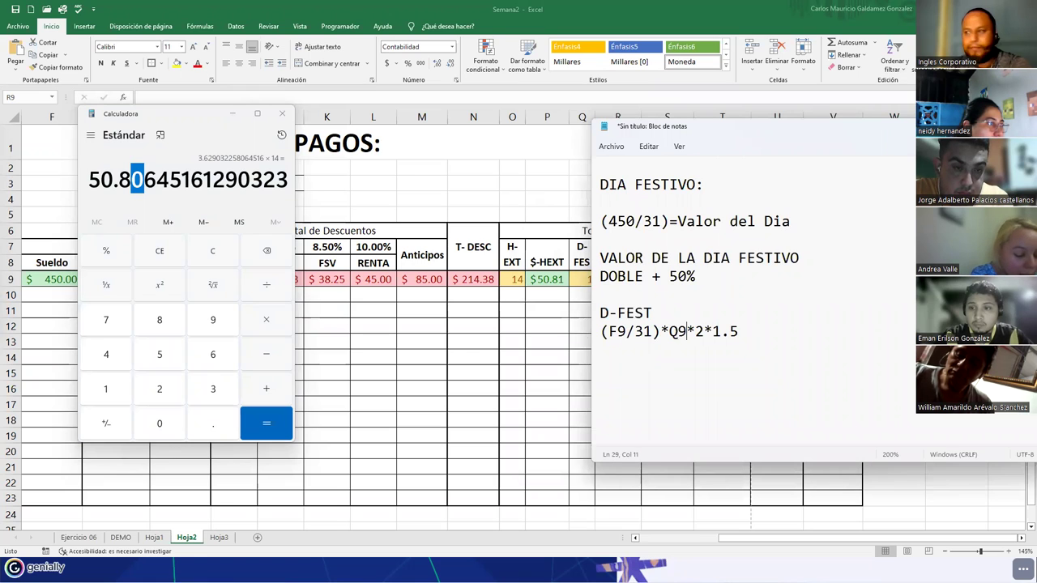
left_click_drag(698, 327, 602, 325)
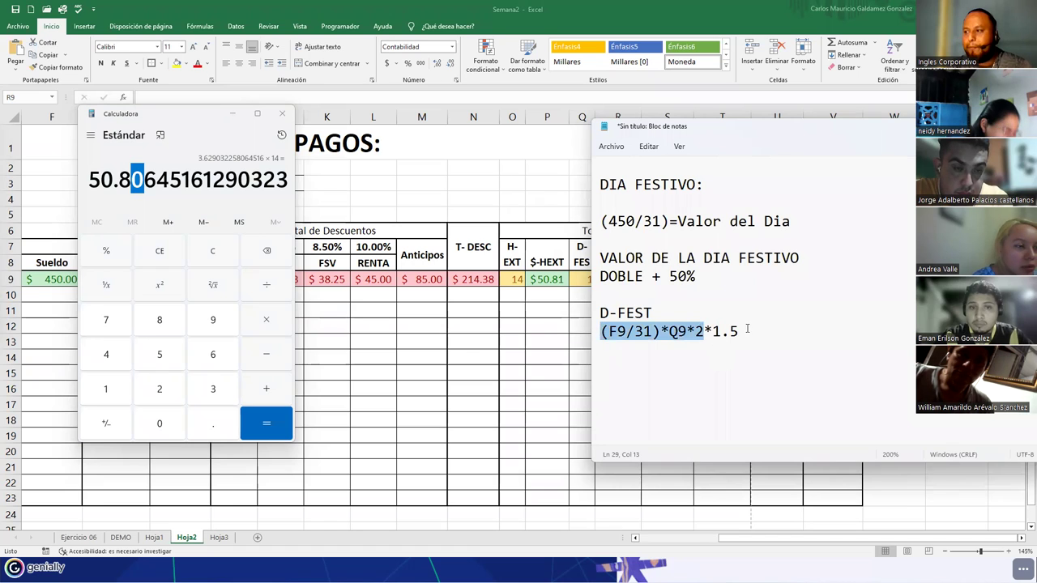
left_click_drag(739, 330, 600, 330)
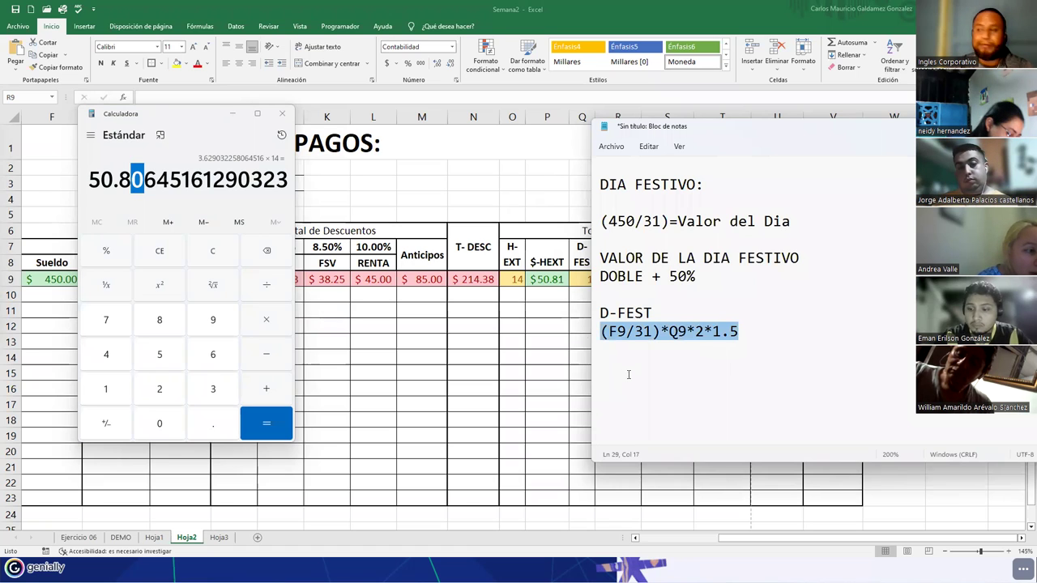
left_click(759, 333)
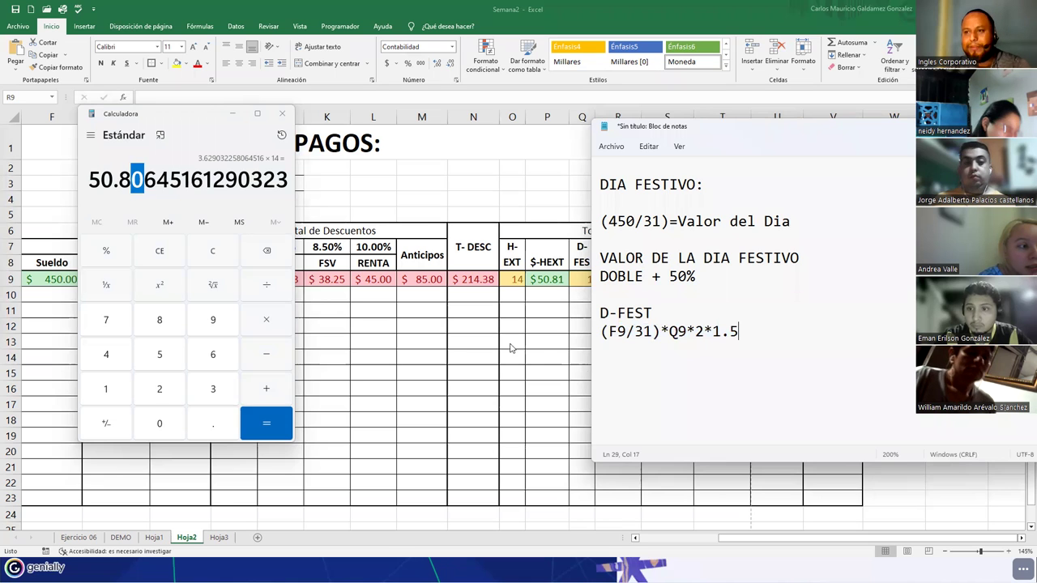
- Prefix the line with = and copy the formula =(F9/31)*Q9*2*1.5
key("Escape")
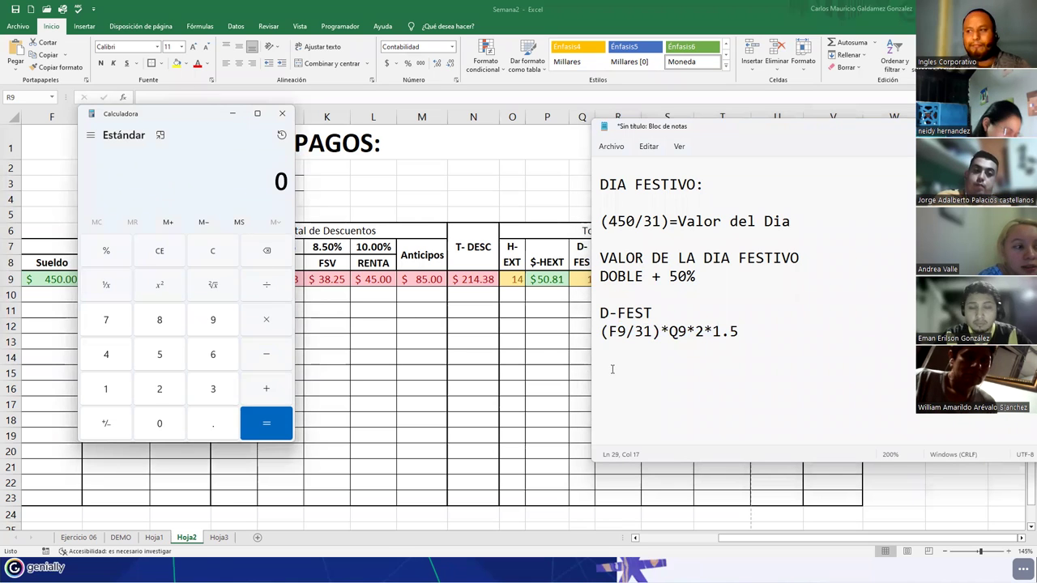
left_click(601, 333)
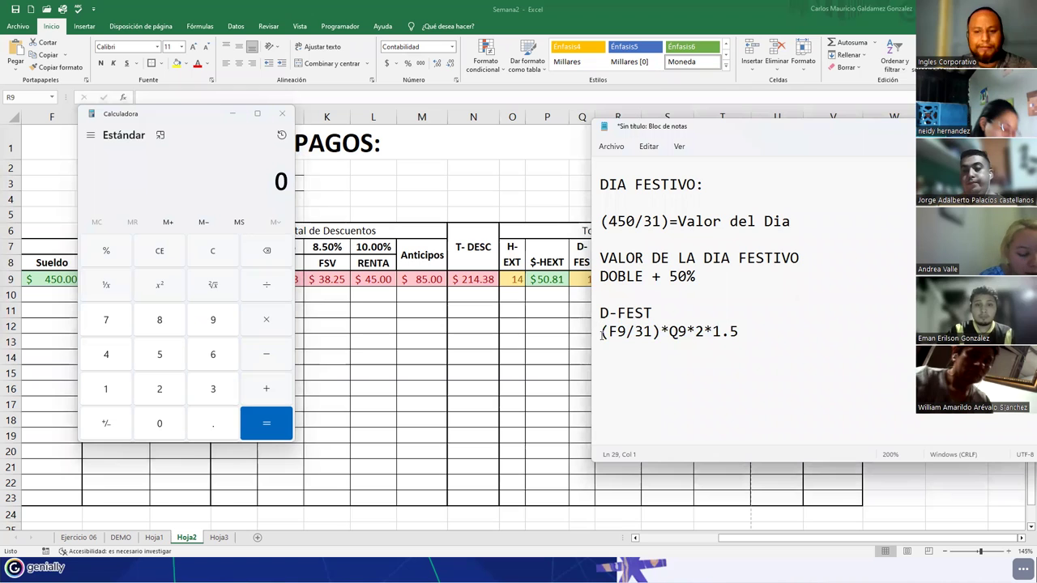
type("?")
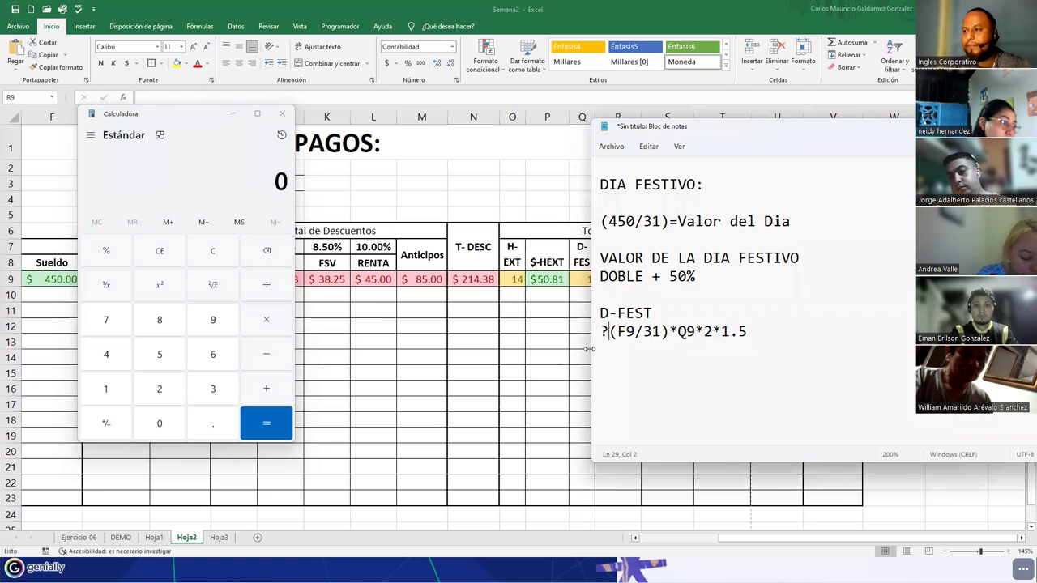
key("BackSpace")
type("=")
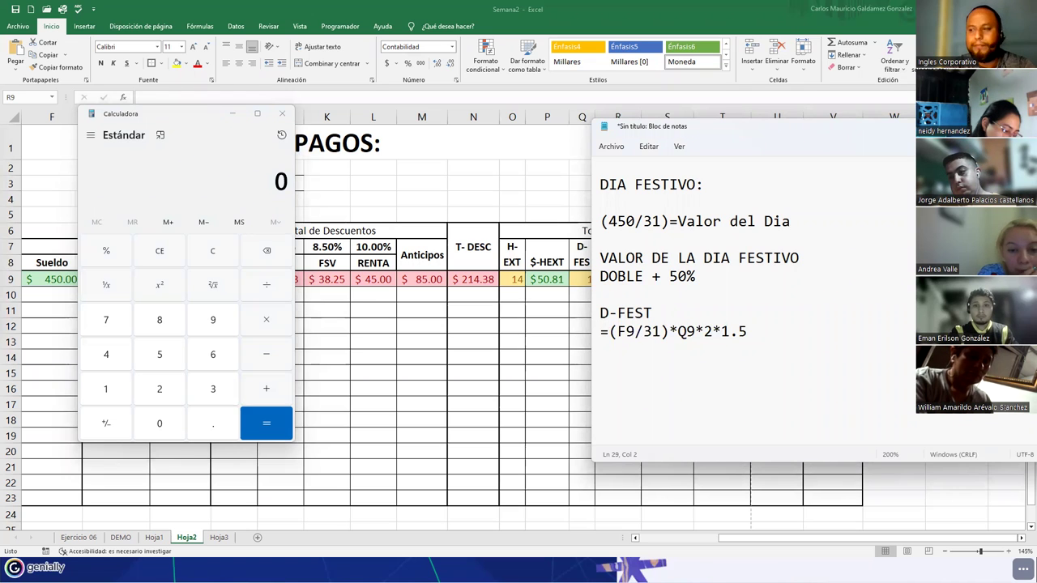
left_click_drag(609, 332, 670, 333)
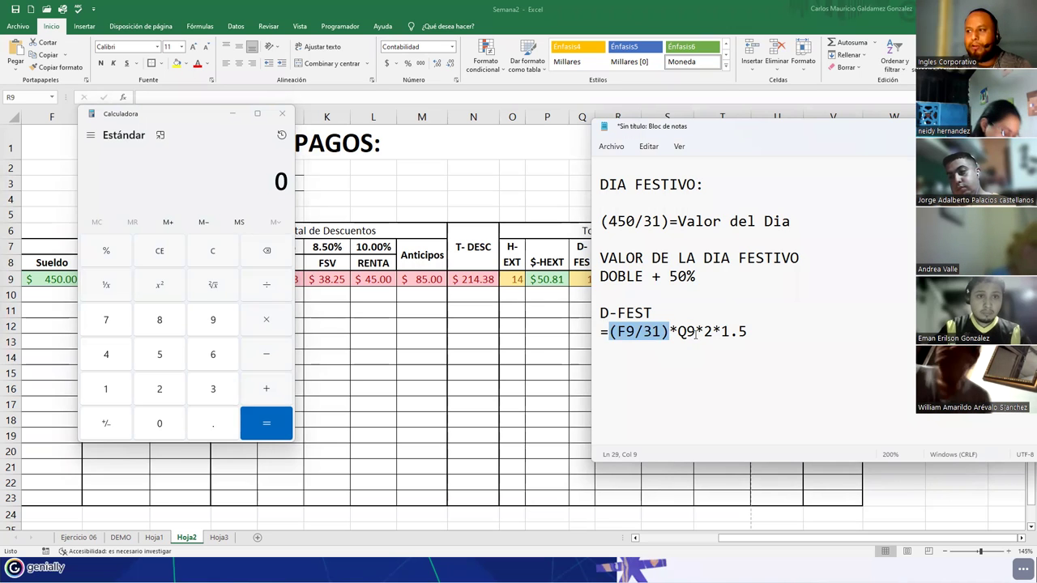
left_click_drag(609, 332, 695, 332)
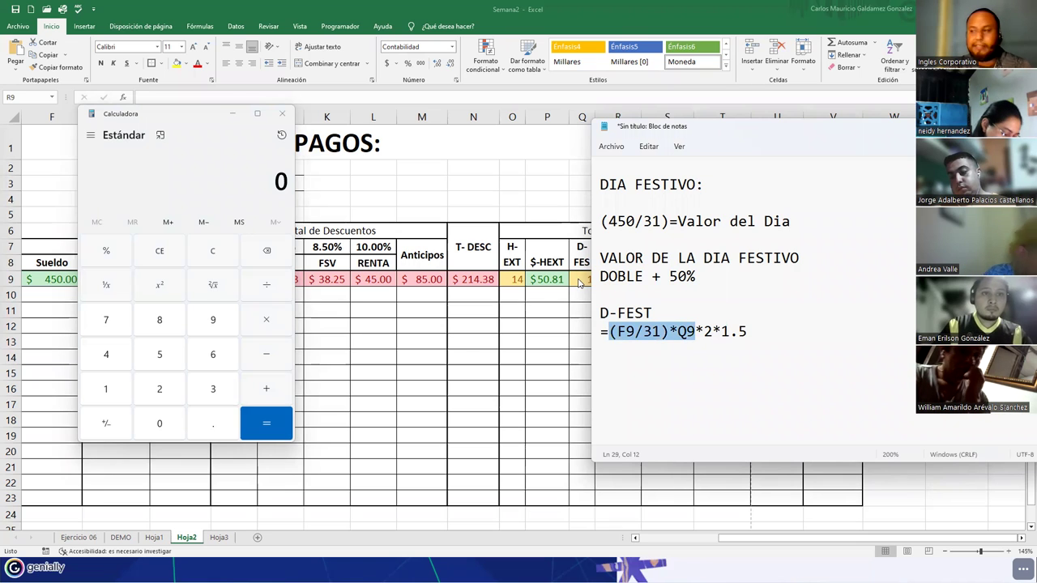
left_click_drag(711, 332, 609, 328)
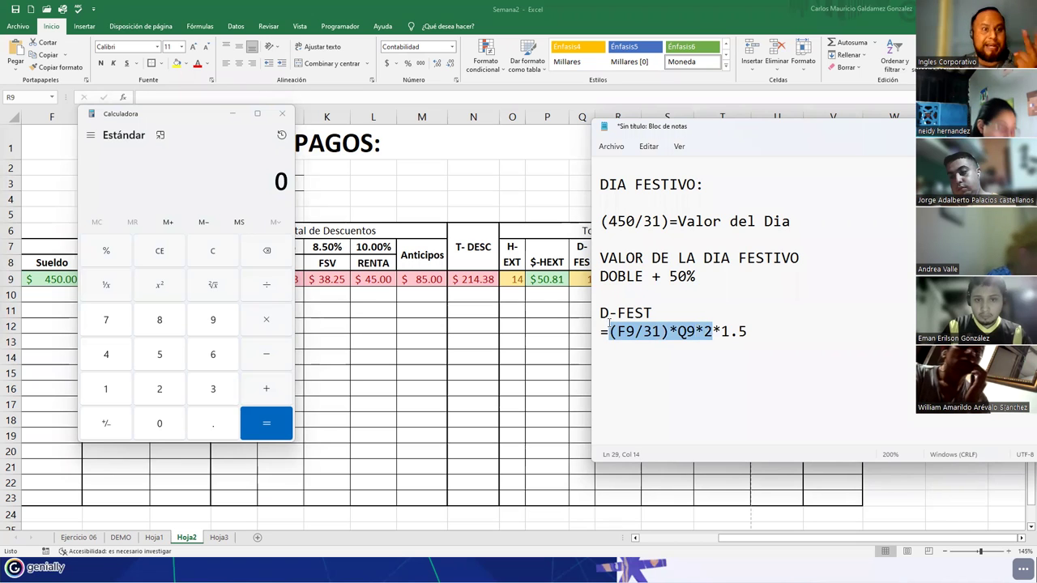
left_click_drag(755, 328, 595, 337)
key("ctrl+c")
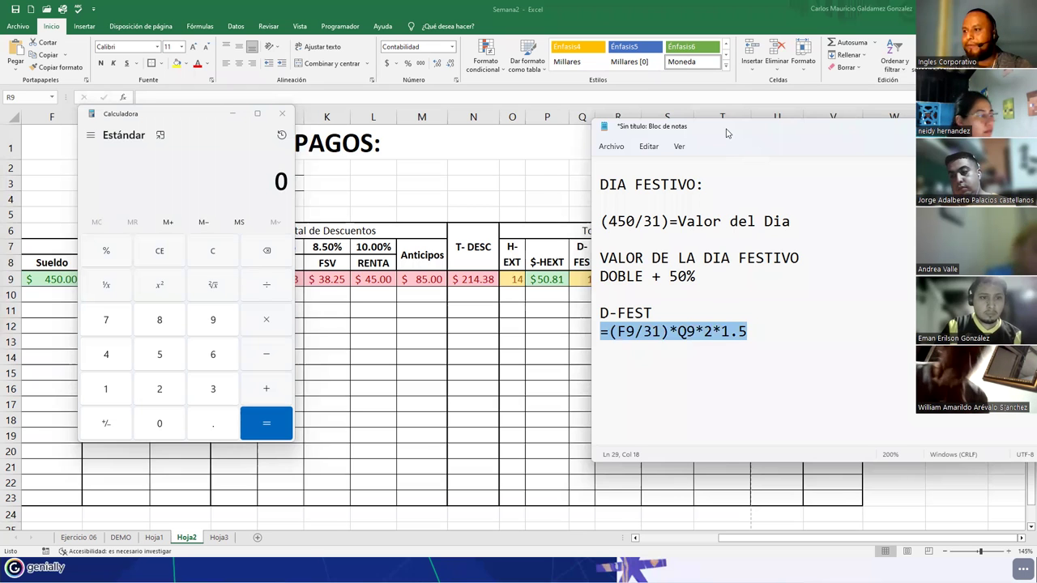
left_click_drag(722, 134, 807, 135)
left_click(613, 281)
- Paste =(F9/31)*Q9*2*1.5 into the $-DFES cell R9
double_click(613, 280)
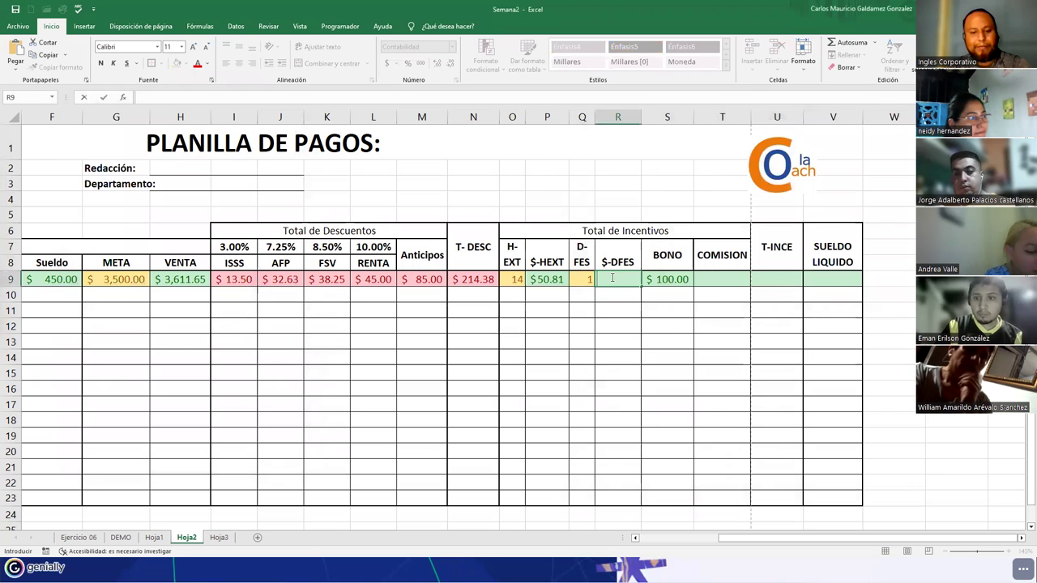
key("ctrl+v")
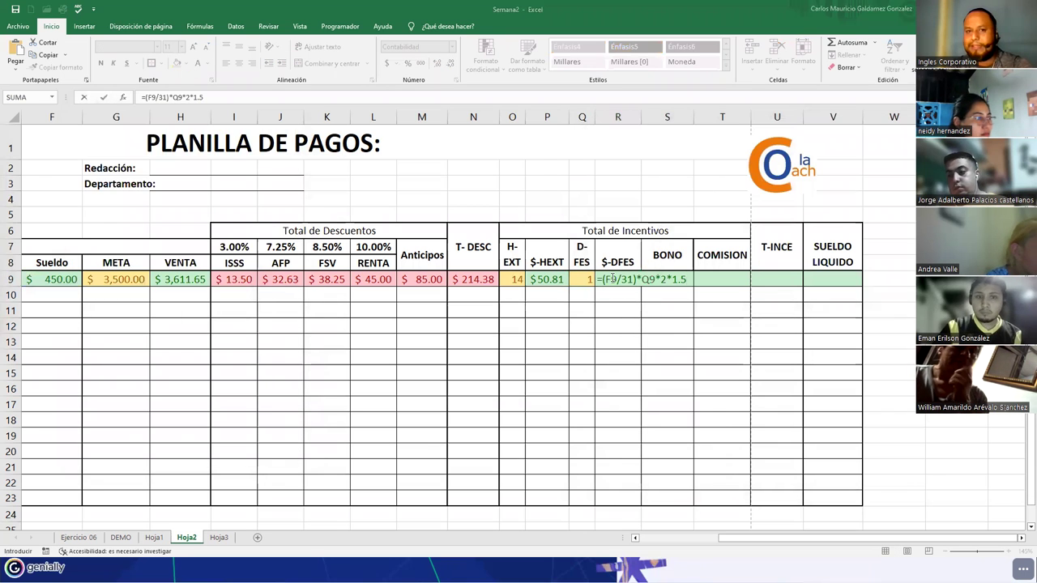
key("alt+Tab")
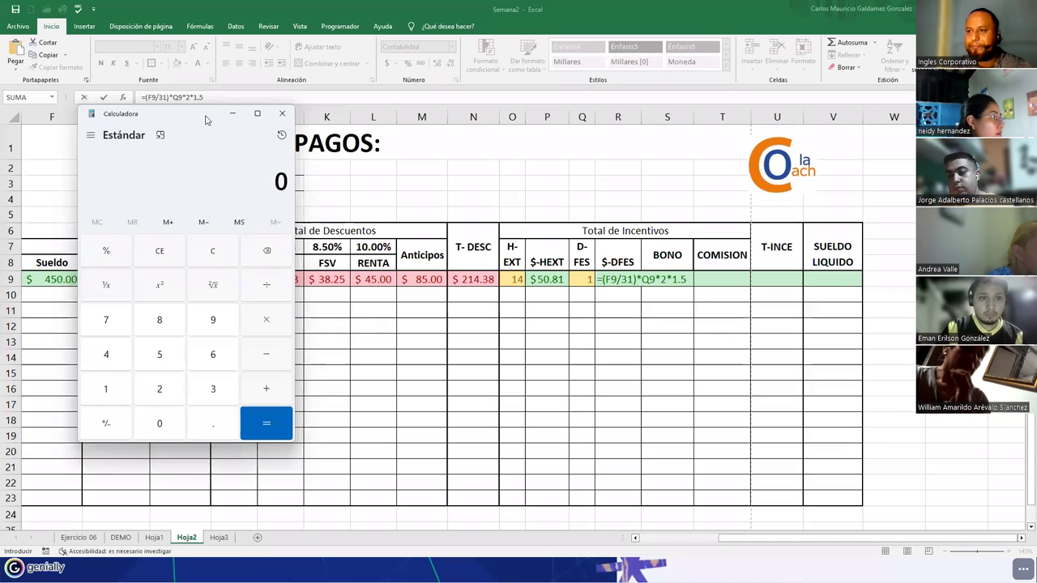
left_click_drag(206, 120, 303, 123)
- Verify 450 ÷ 31 × 1 × 2 × 1.5 = 43.548… in Calculator, then commit R9
type("450 ÷ ")
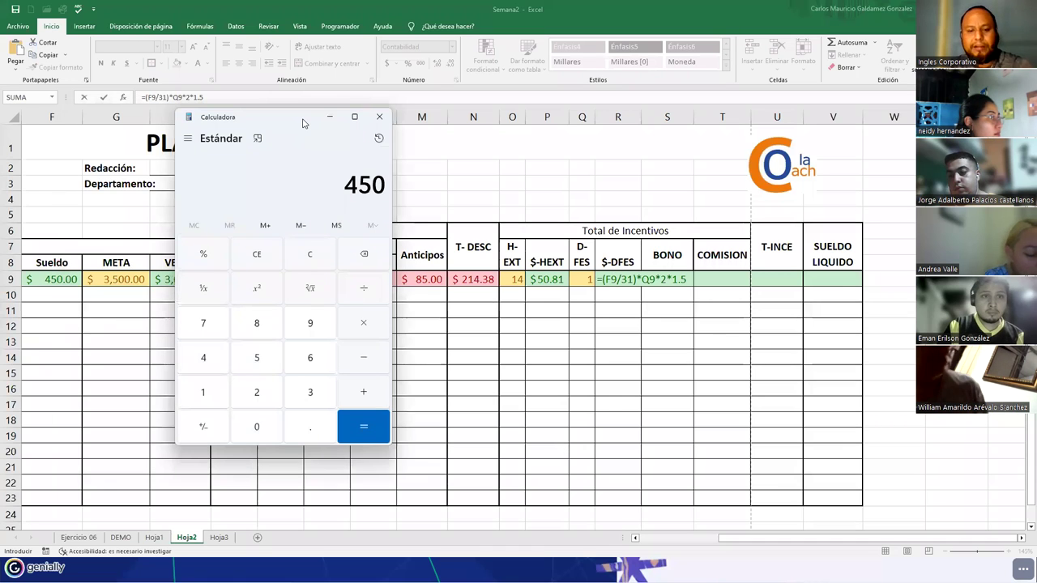
type("31")
key("Return")
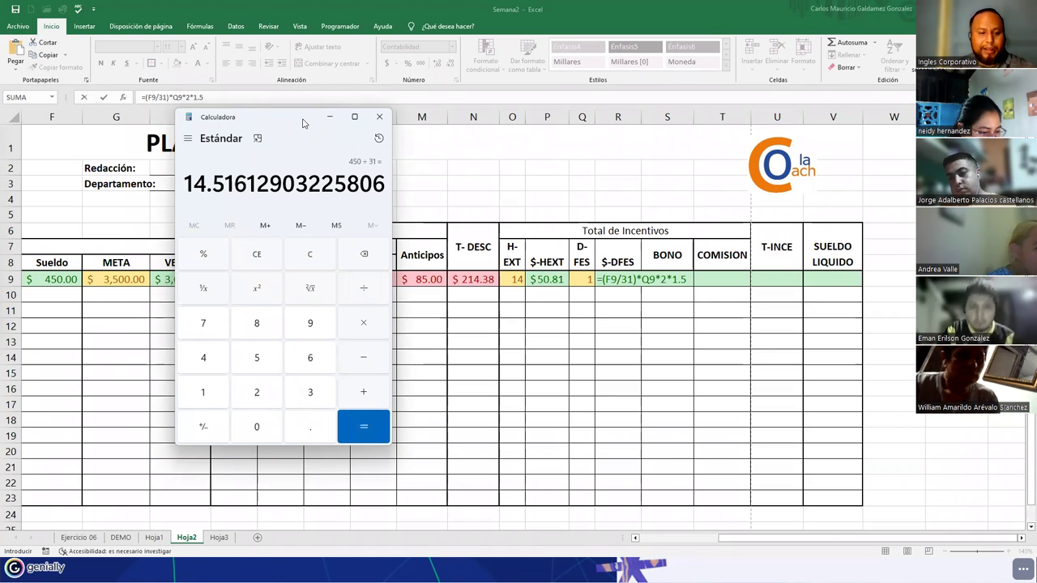
key("asterisk")
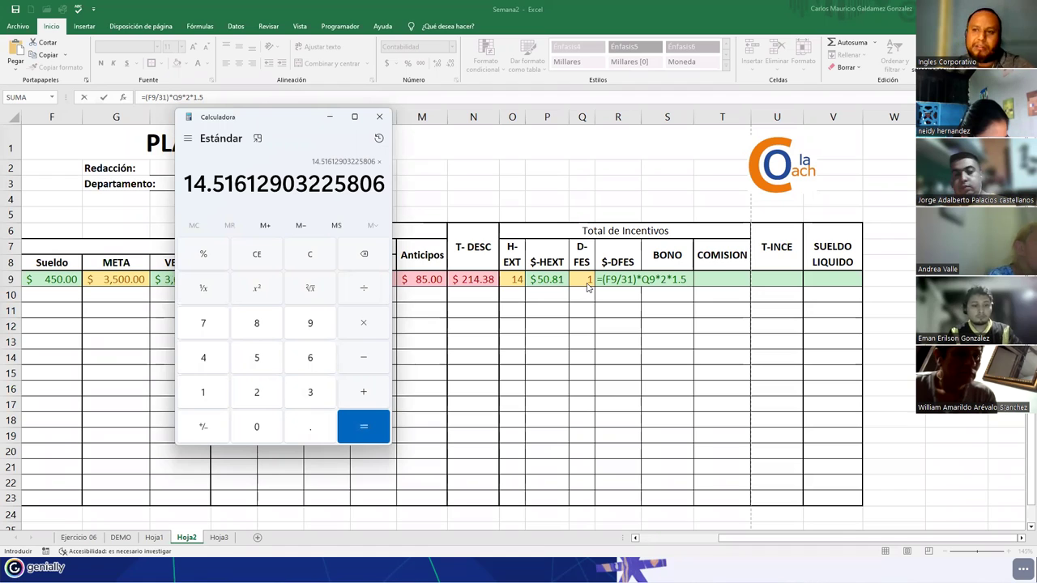
type("1")
key("Return")
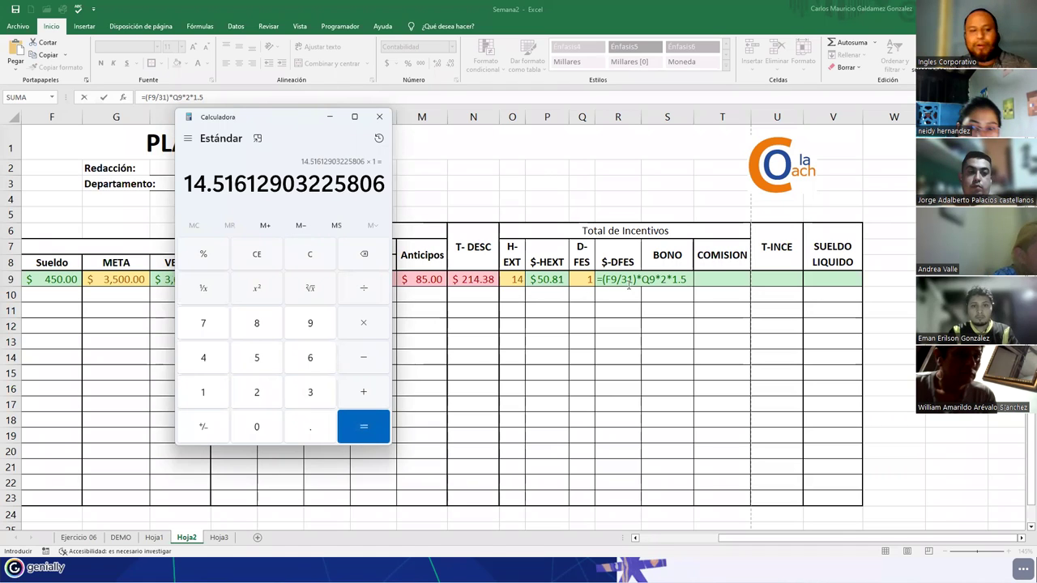
key("asterisk")
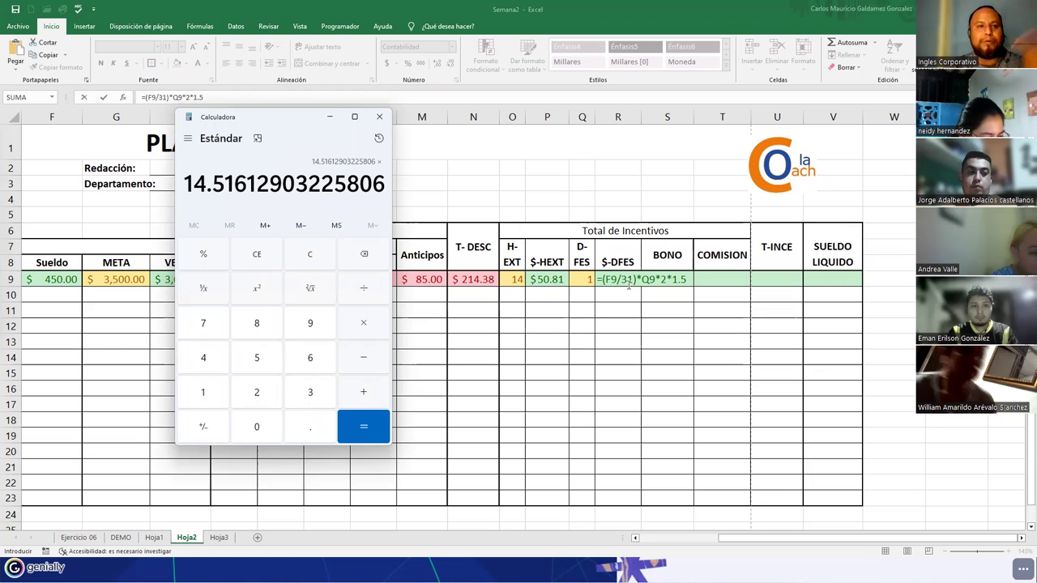
type("2")
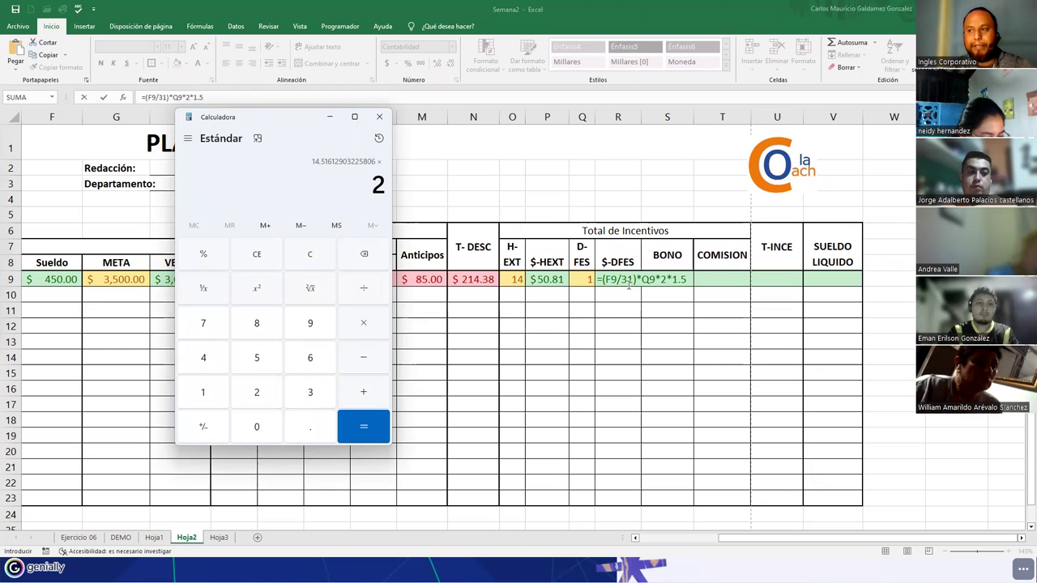
key("Return")
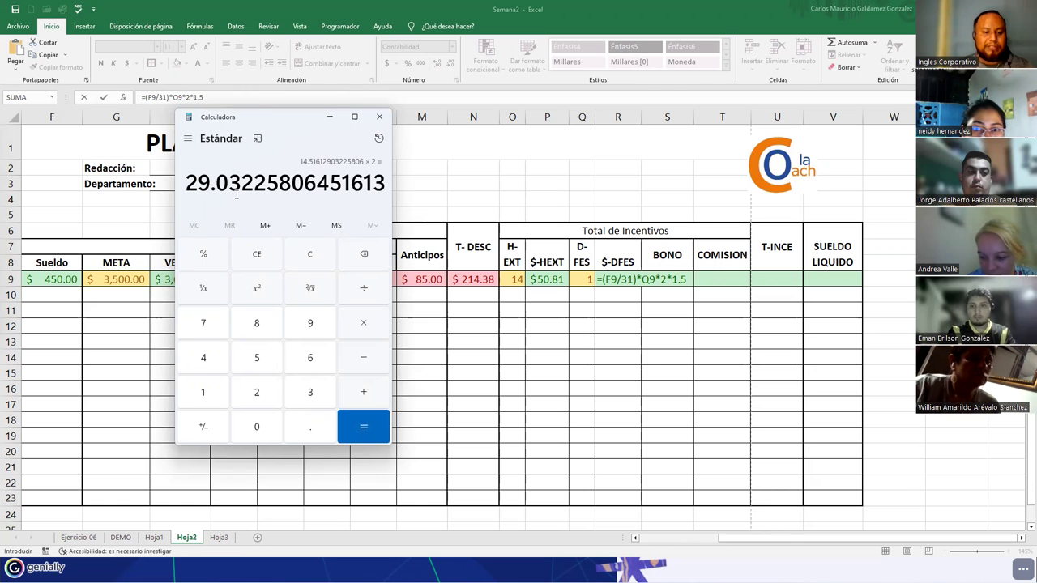
key("Return")
type("*1.5")
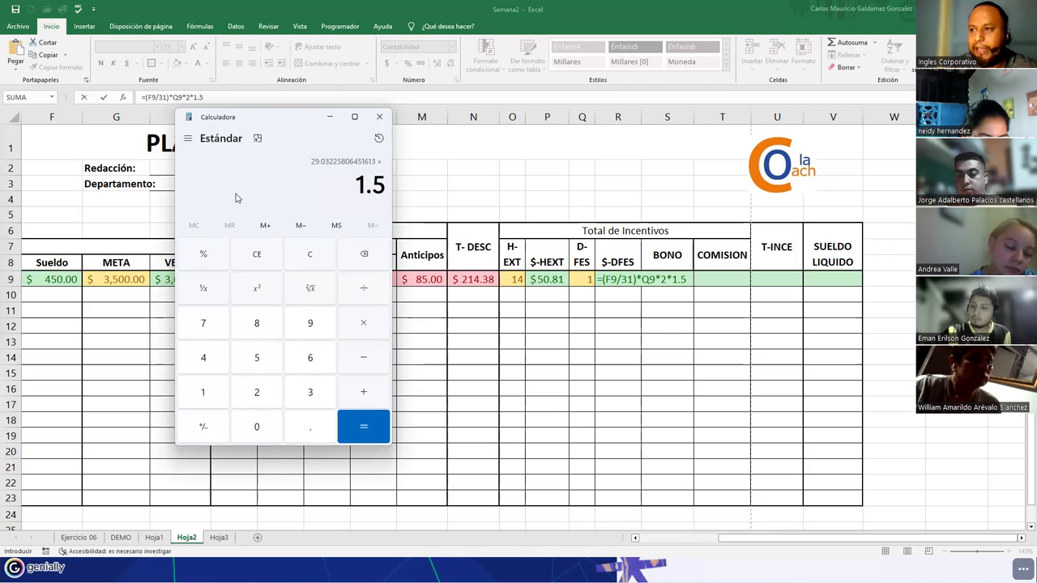
key("Return")
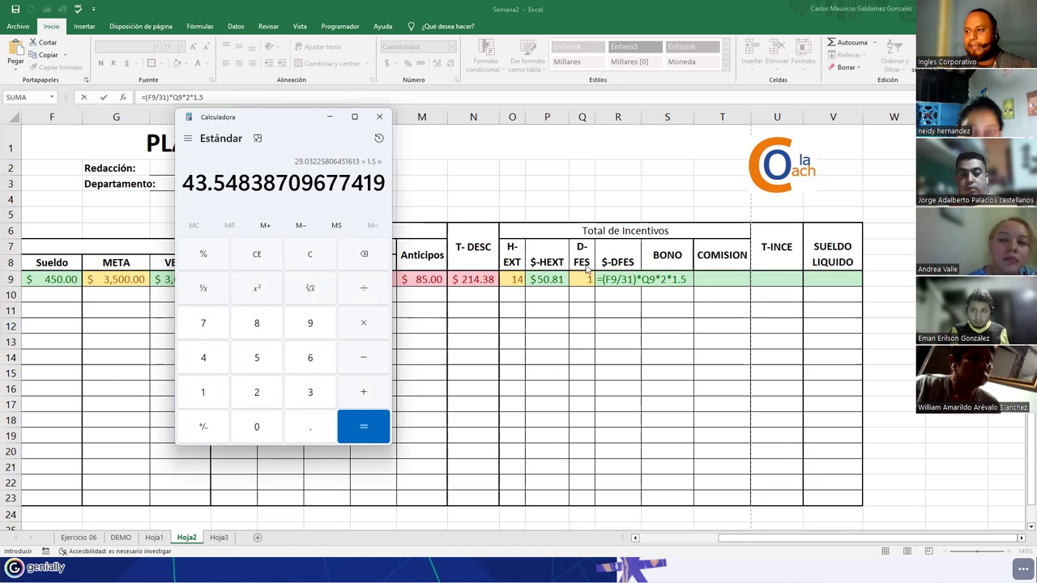
left_click(613, 279)
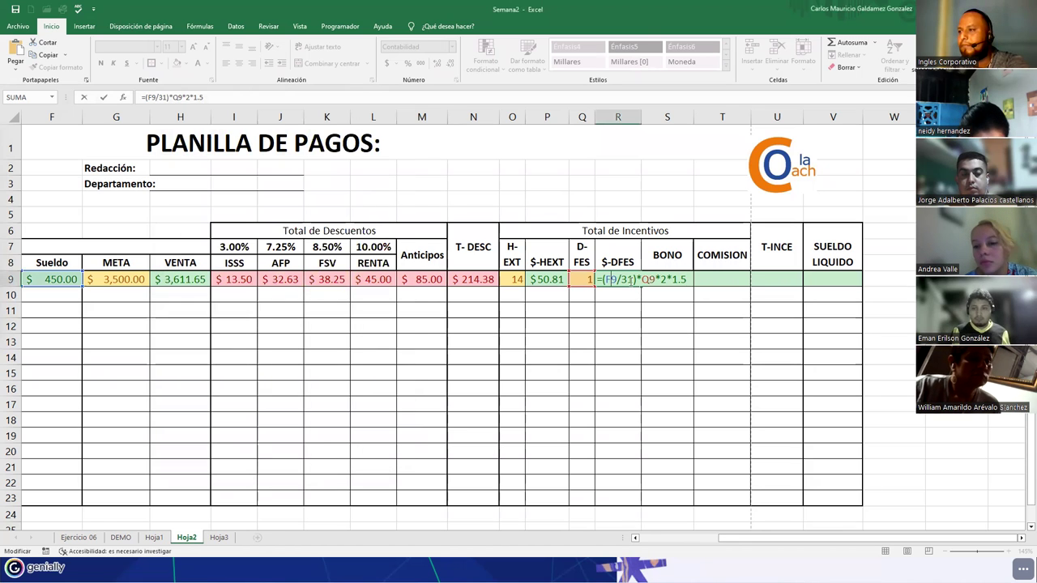
key("Return")
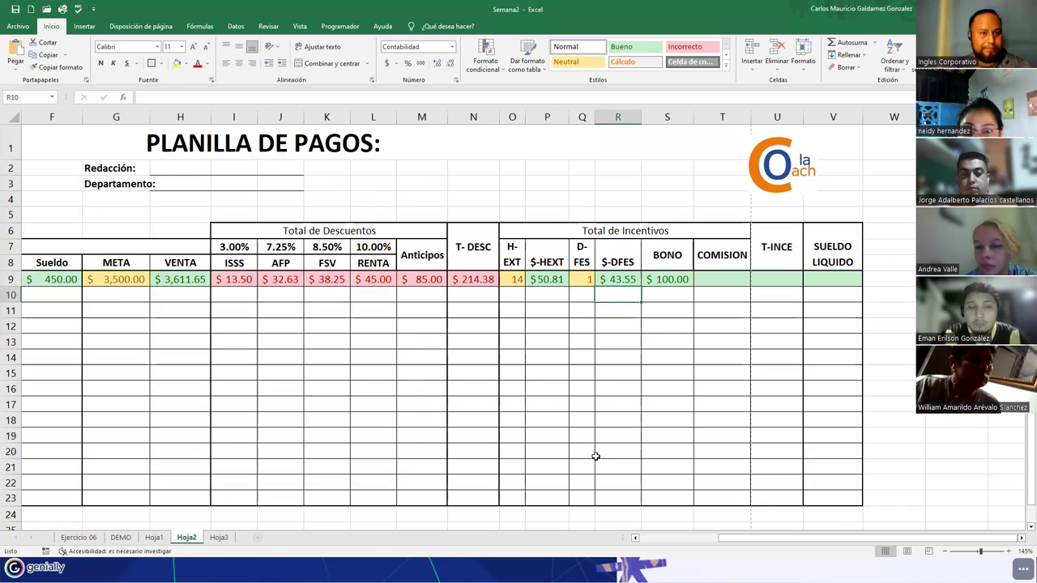
left_click(256, 468)
key("alt+Tab")
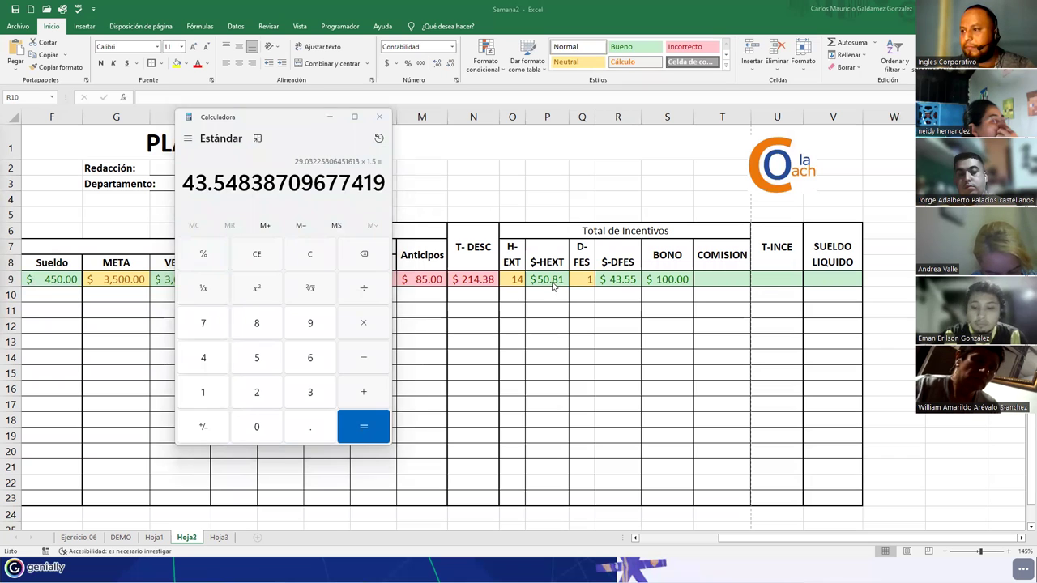
key("alt+Tab")
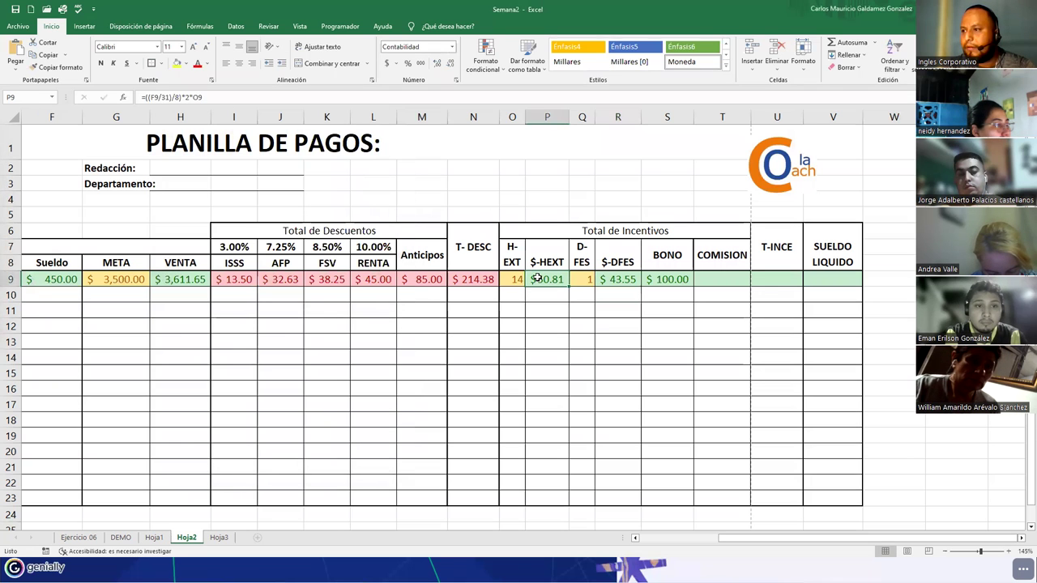
double_click(537, 278)
left_click_drag(142, 97, 203, 97)
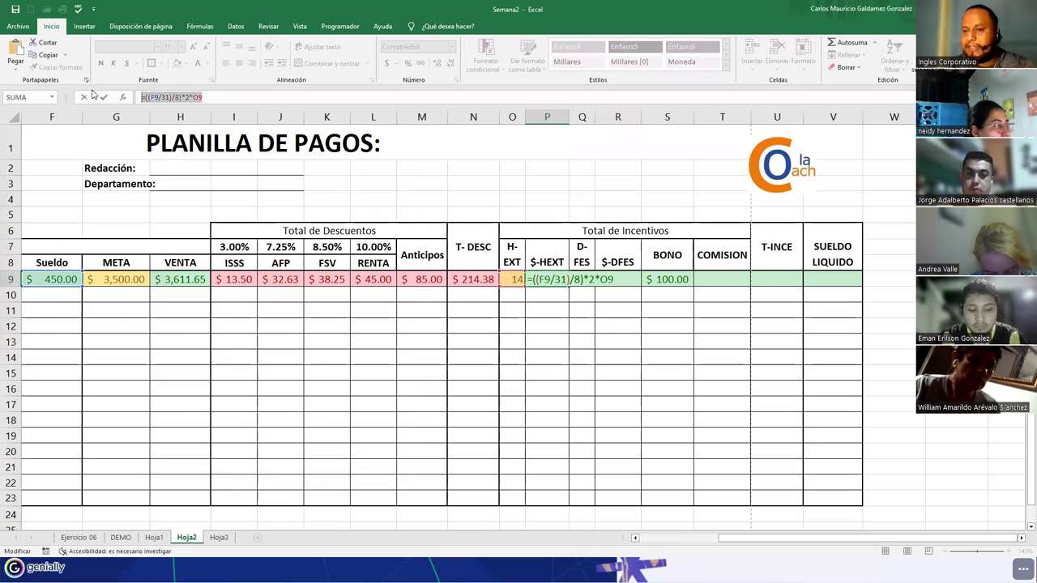
key("ctrl+c")
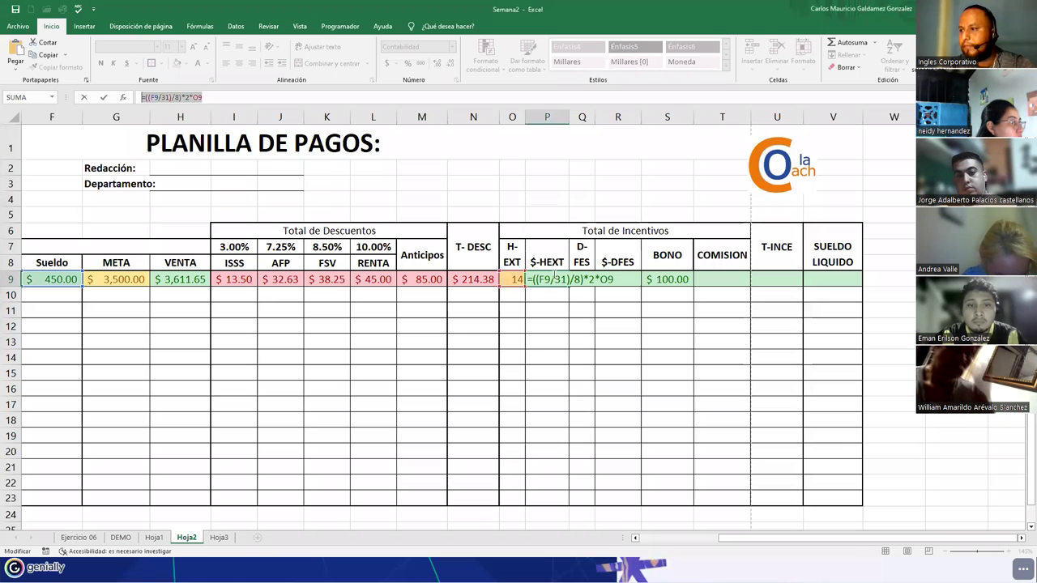
left_click(617, 279)
double_click(617, 278)
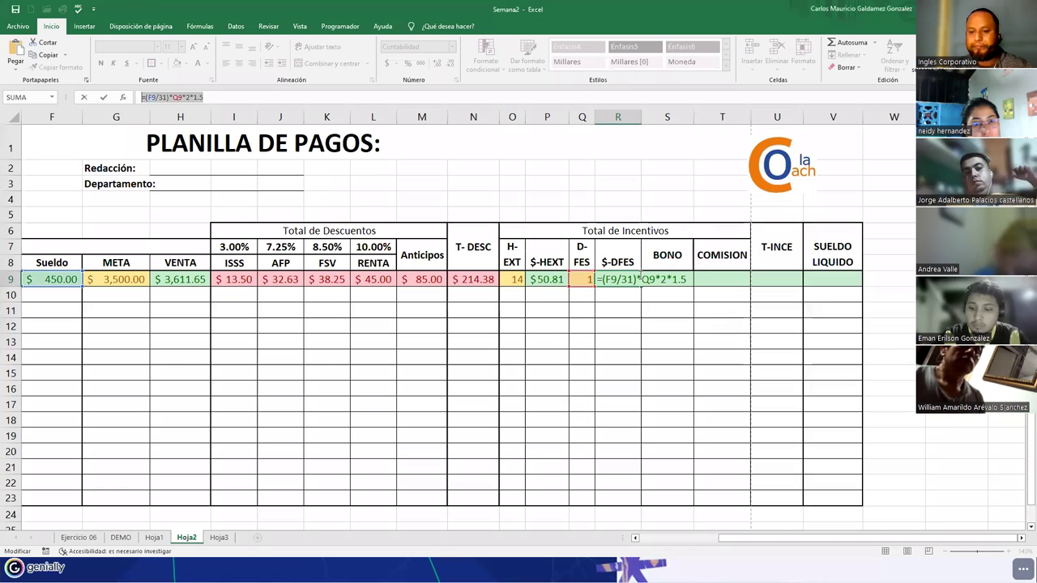
key("Tab")
key("Tab")
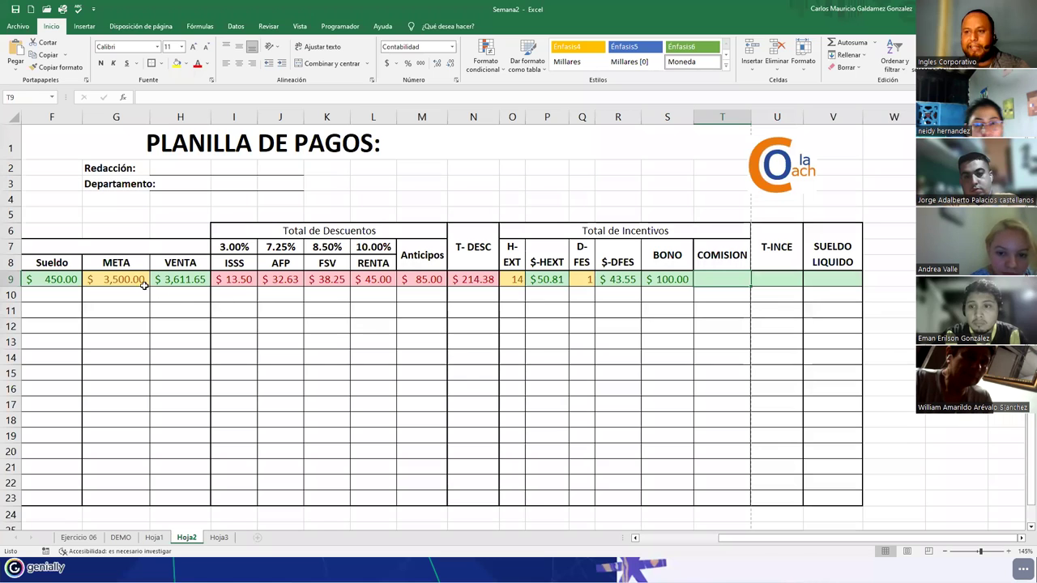
- Start an SI formula in T9 that tests whether VENTA H9 is at least META G9
left_click_drag(122, 280, 180, 280)
scroll(627, 368, "up", 1)
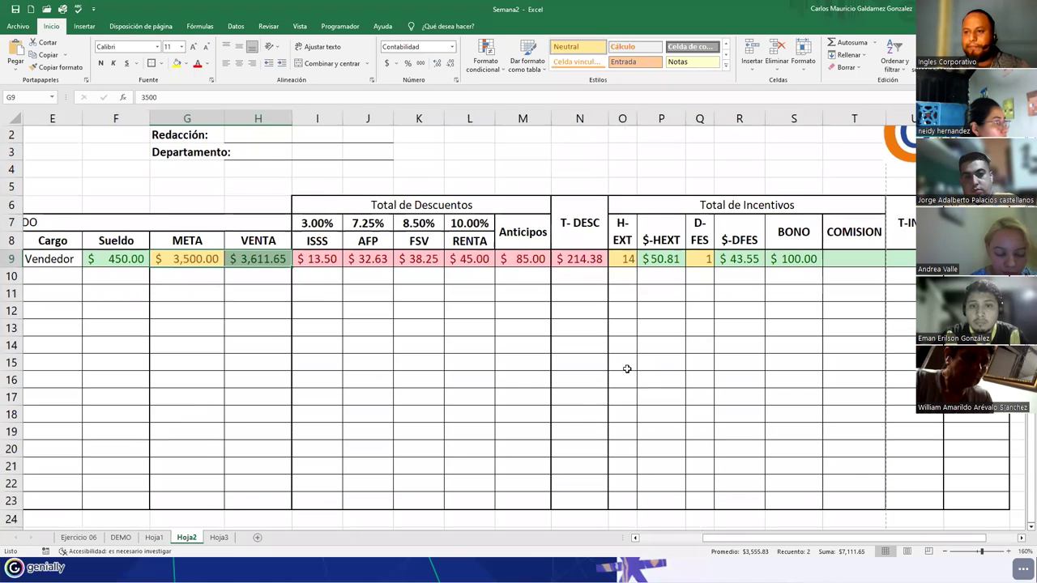
left_click(1021, 538)
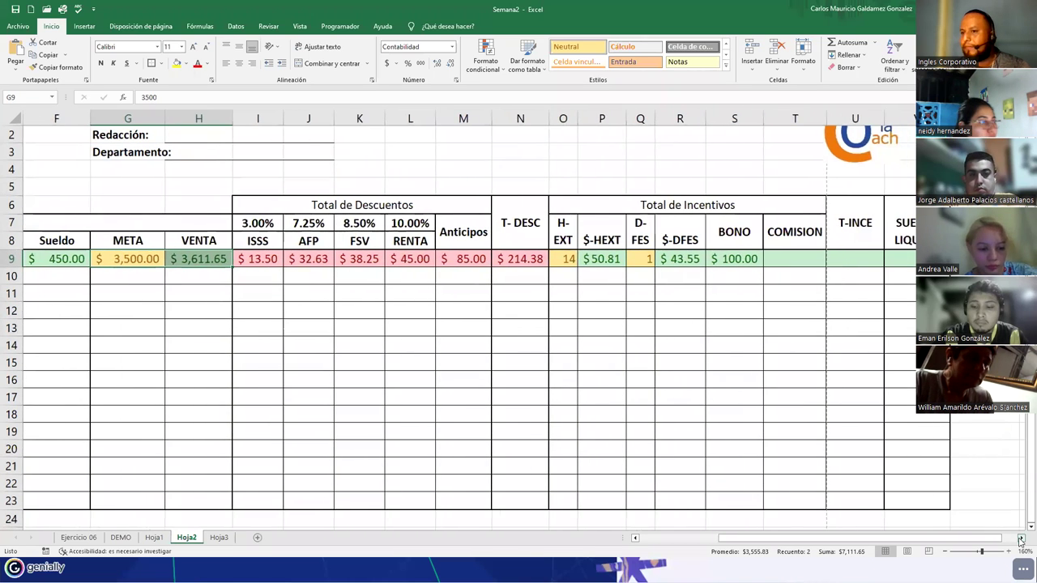
left_click(1021, 541)
scroll(934, 543, "left", 1)
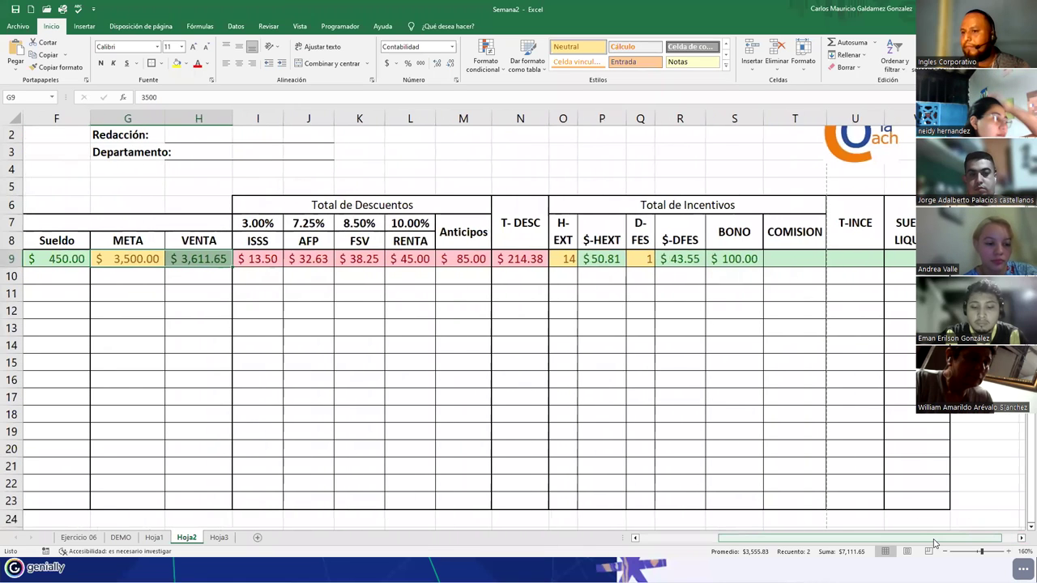
double_click(789, 261)
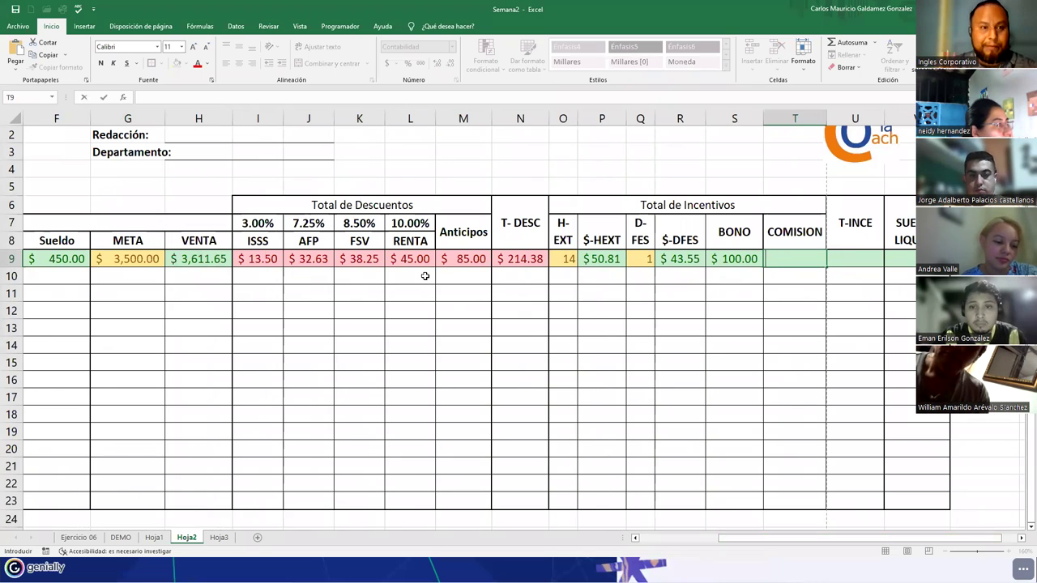
type("=si")
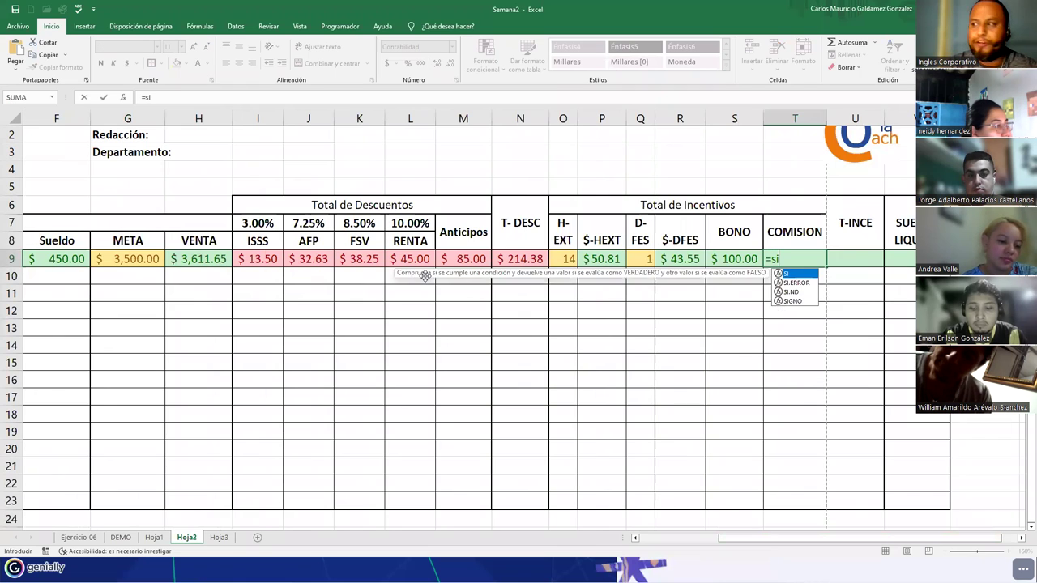
key("Tab")
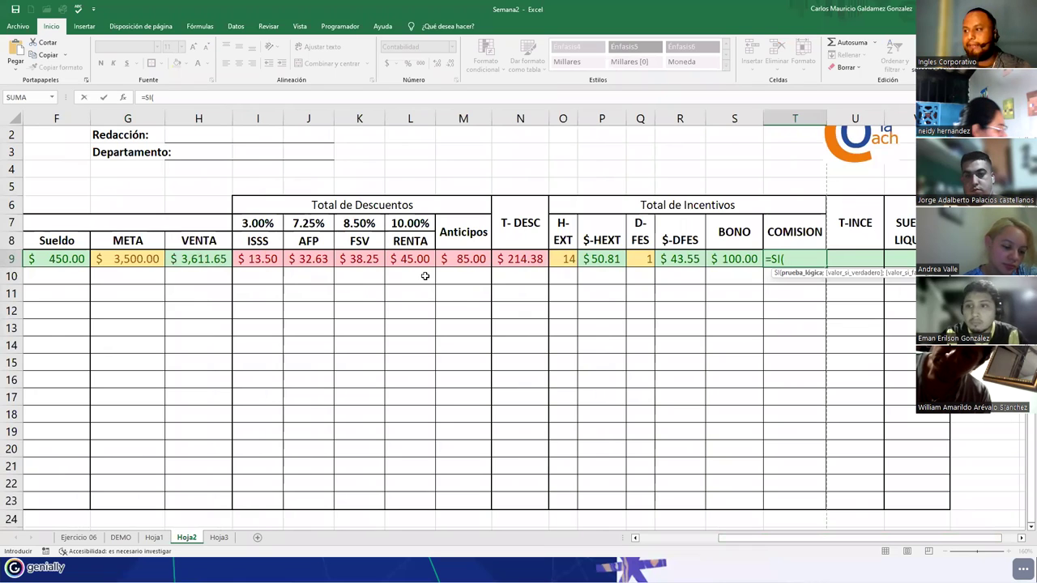
left_click(187, 259)
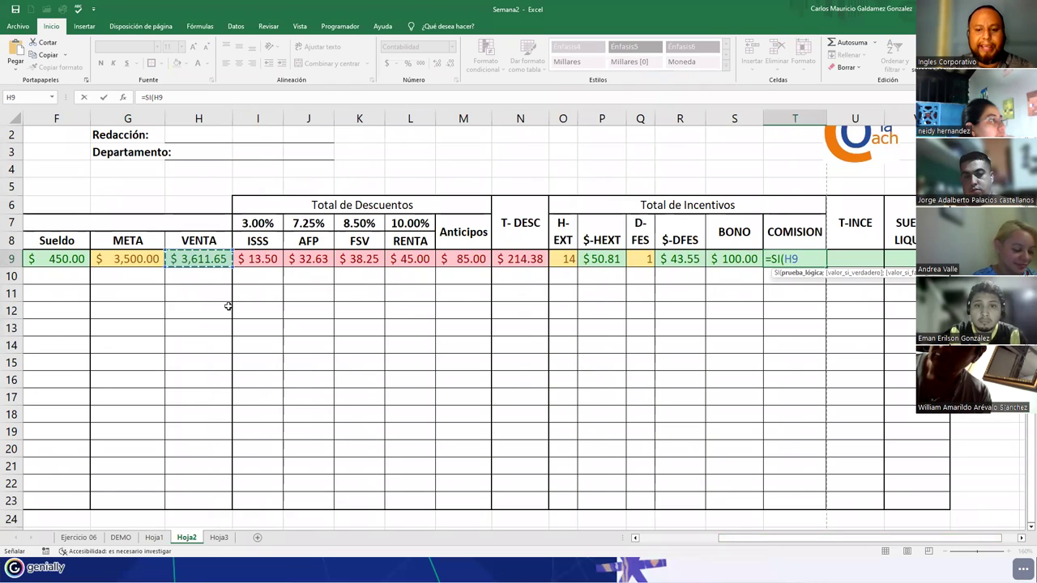
type(">=")
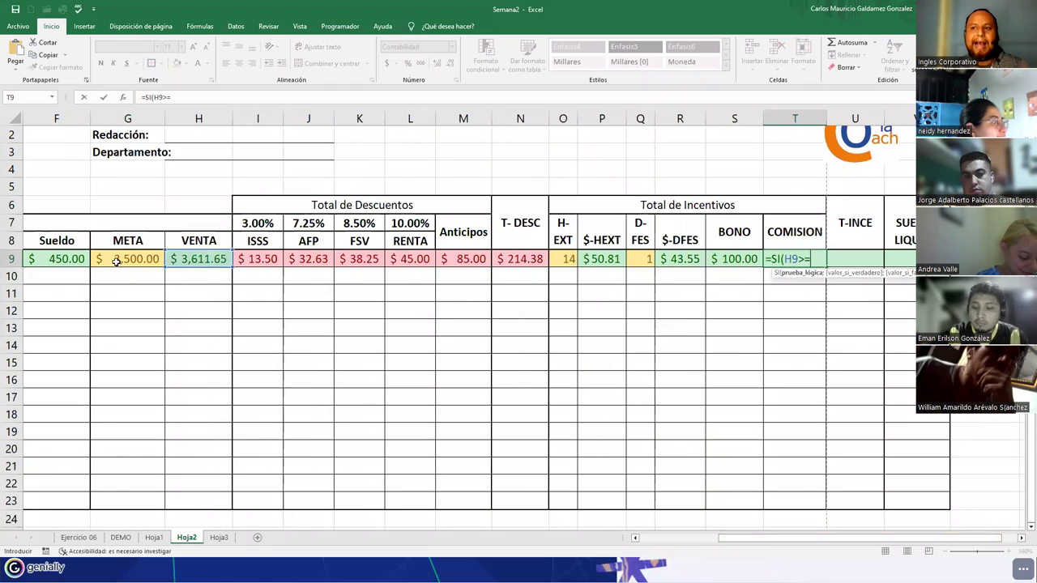
left_click(115, 259)
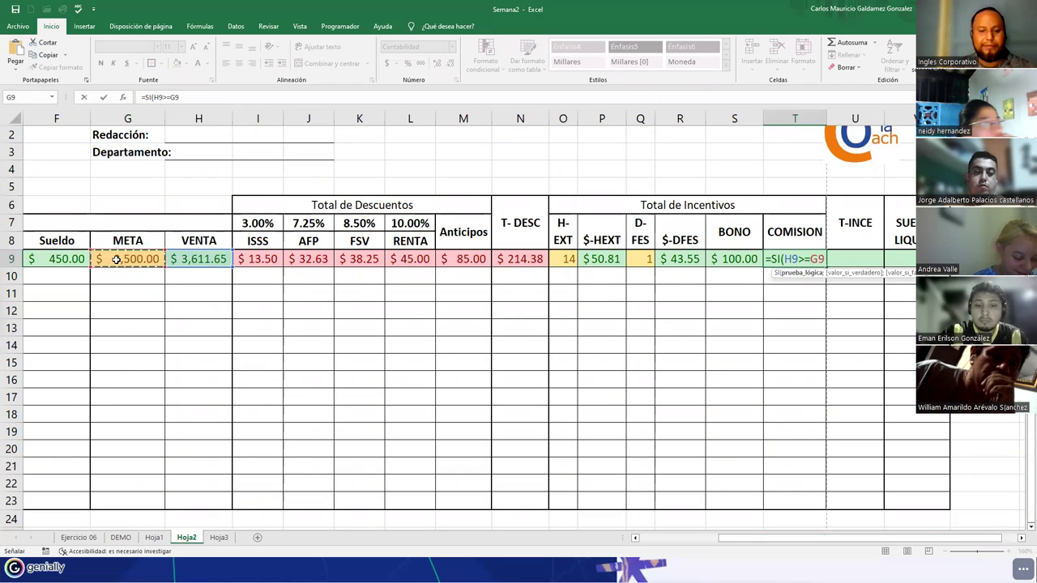
type(";")
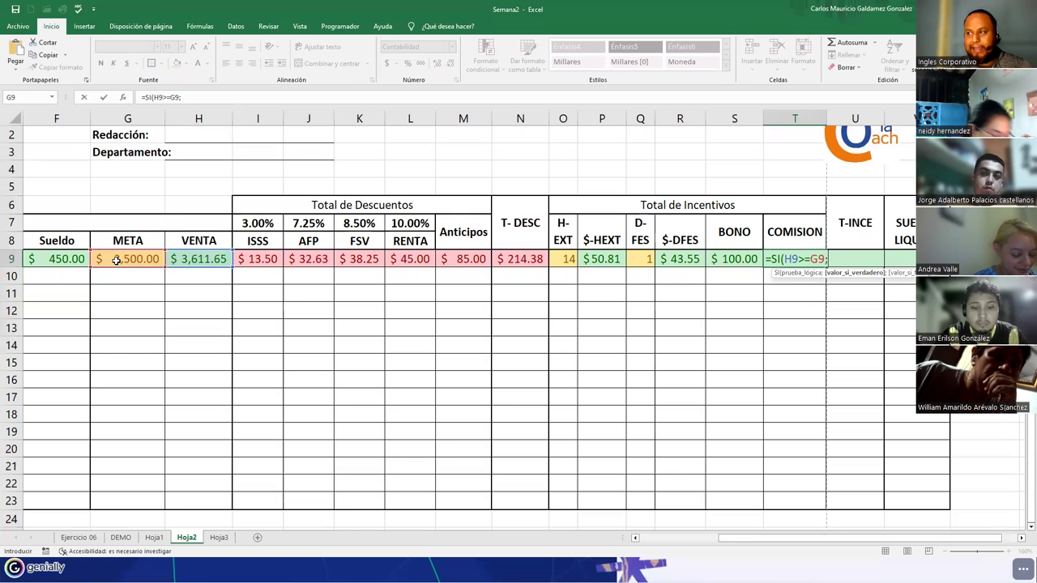
- Complete =SI(H9>=G9;H9*15%;H9*5%) in T9 to pay 15% or 5% of VENTA
left_click(196, 258)
type("*15%")
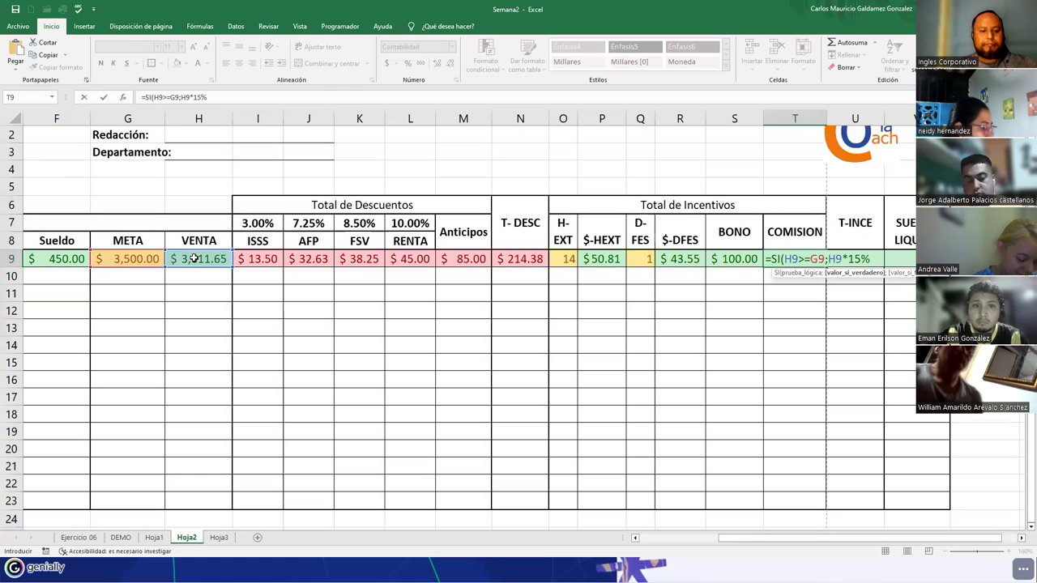
type(";")
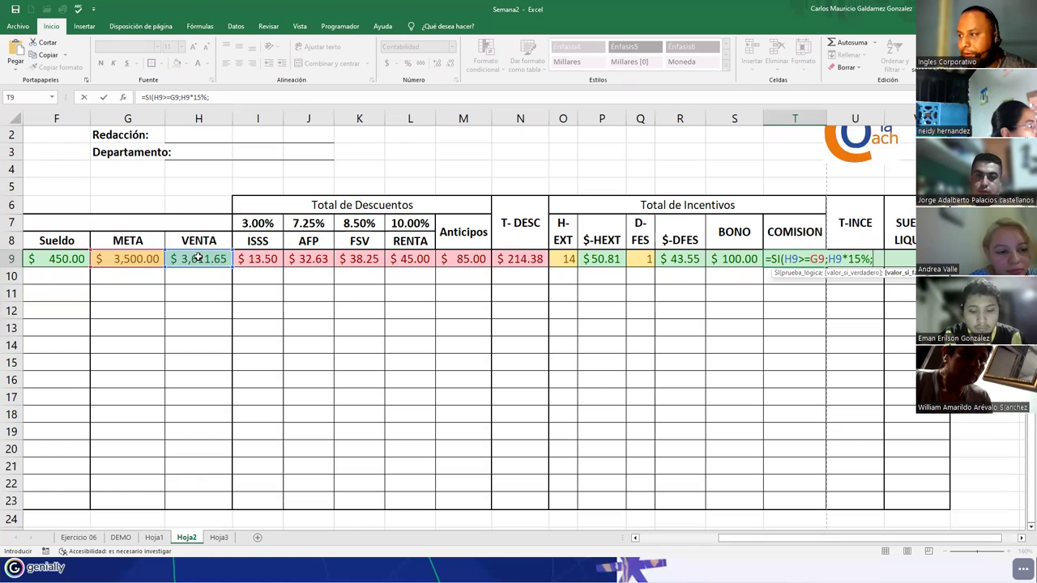
left_click(198, 257)
type("*")
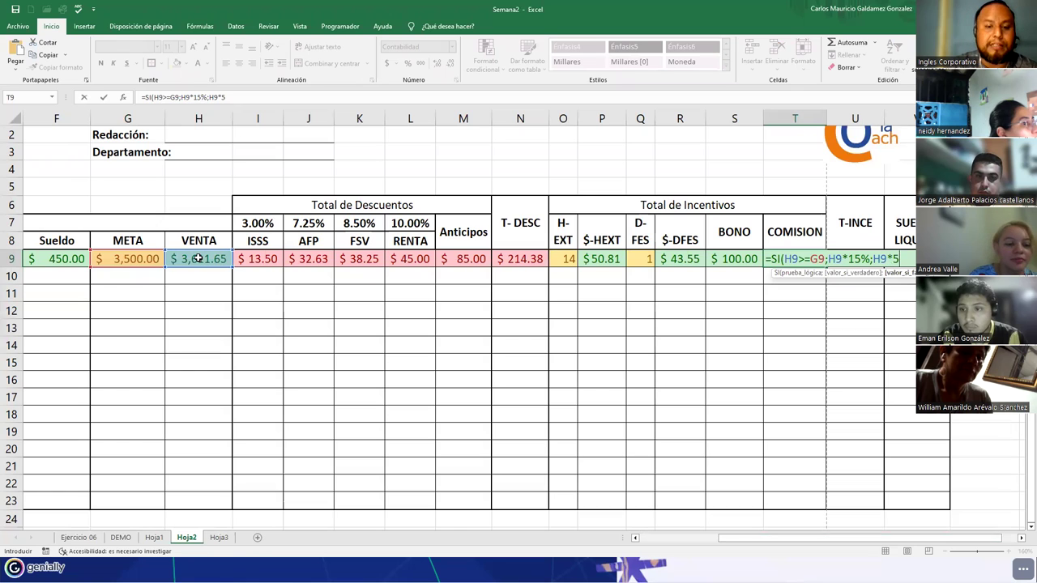
type(")")
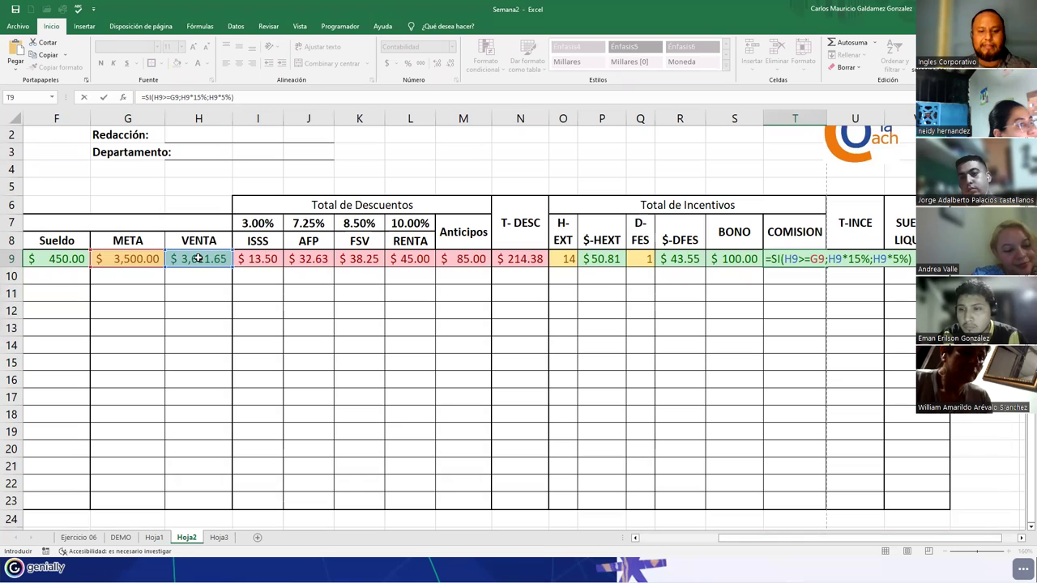
left_click_drag(233, 97, 141, 97)
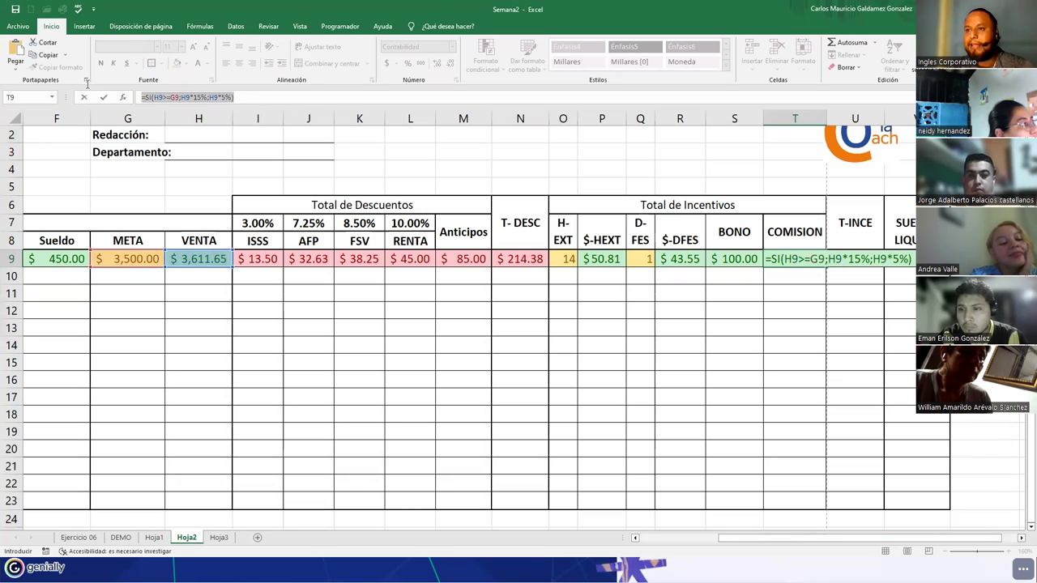
key("Return")
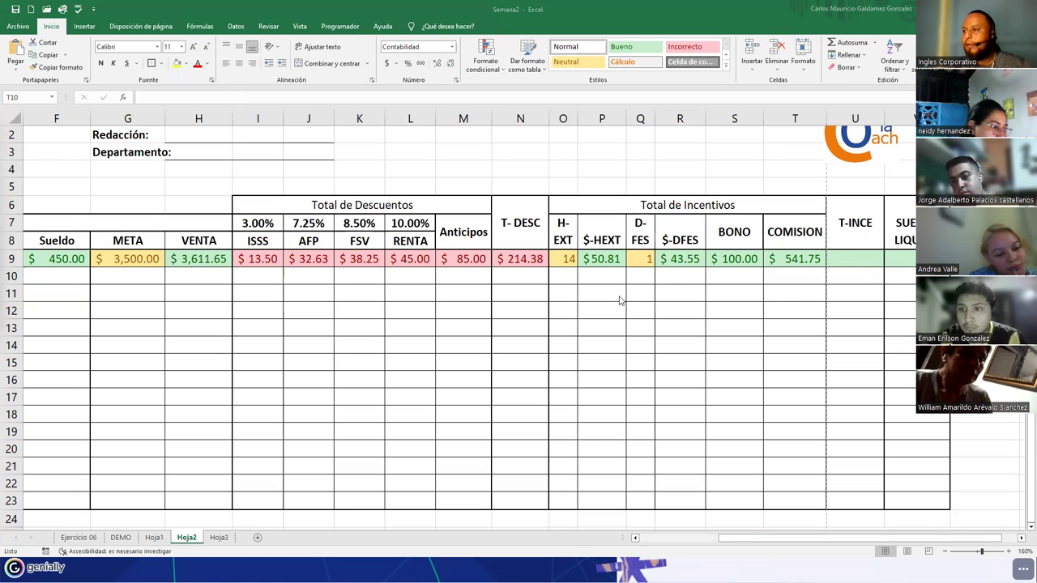
- Reopen and confirm T9's commission formula, which shows $ 541.75
left_click(774, 264)
double_click(775, 258)
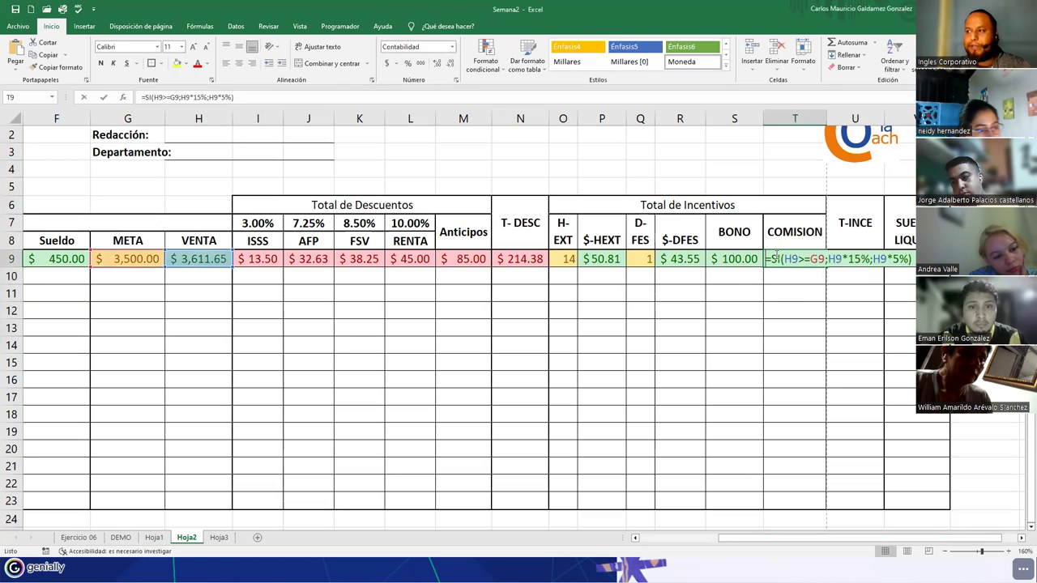
key("ctrl+Return")
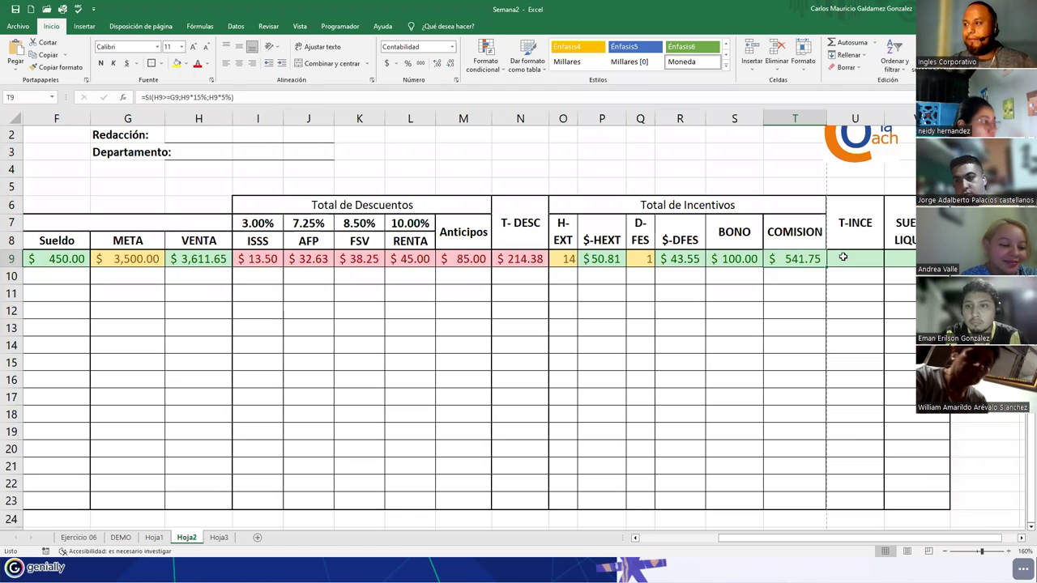
- Enter =P9+R9+S9+T9 in U9 so T-INCE totals $736.10
left_click(873, 258)
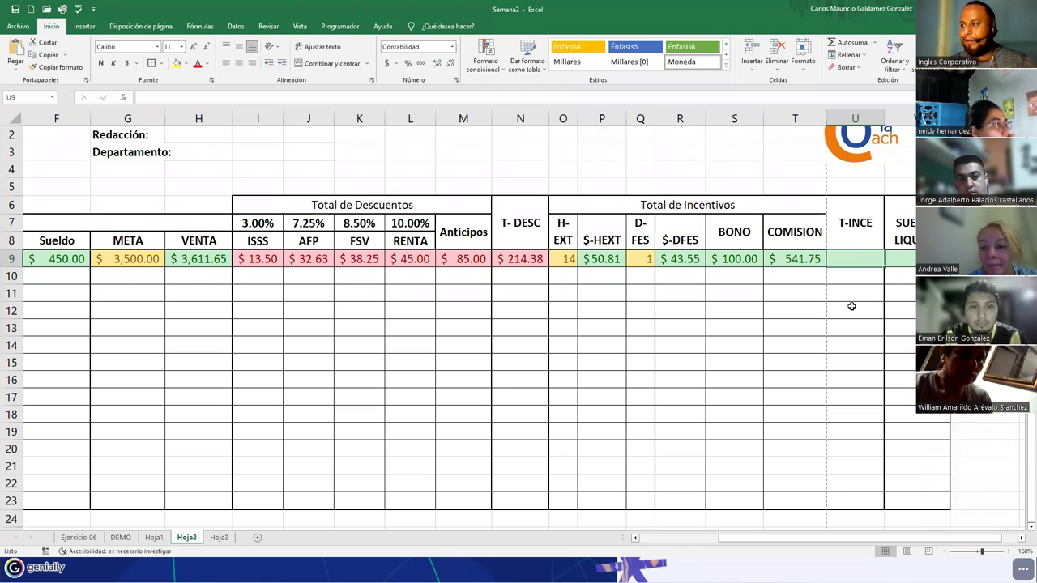
type("=")
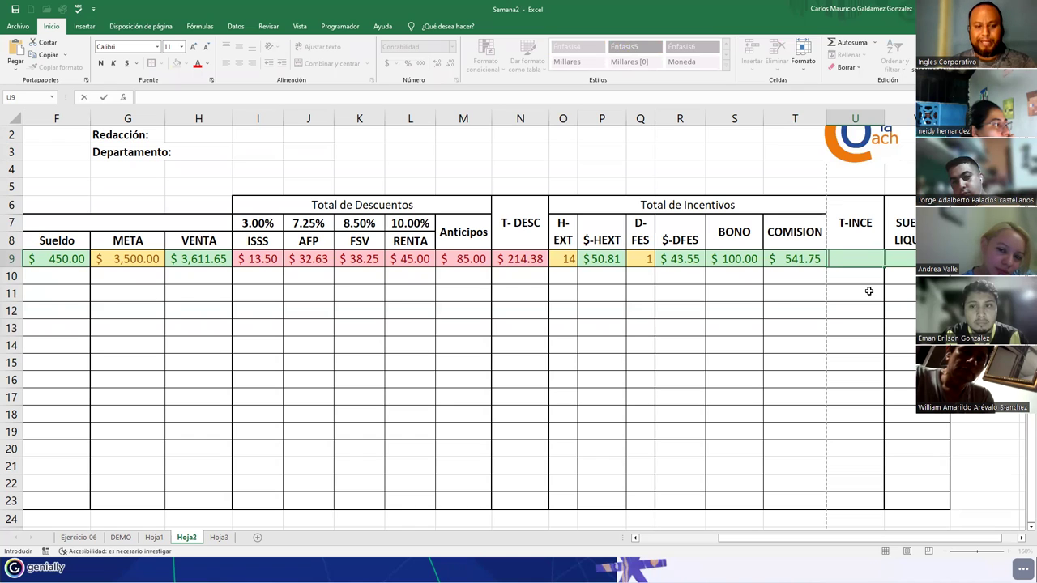
type("=")
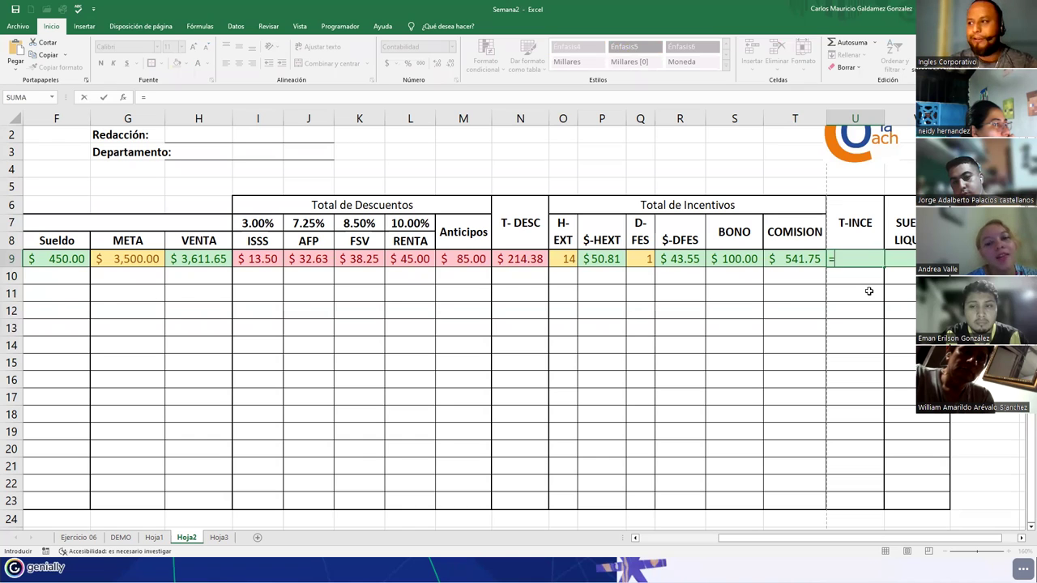
left_click(610, 259)
type("+")
left_click(687, 257)
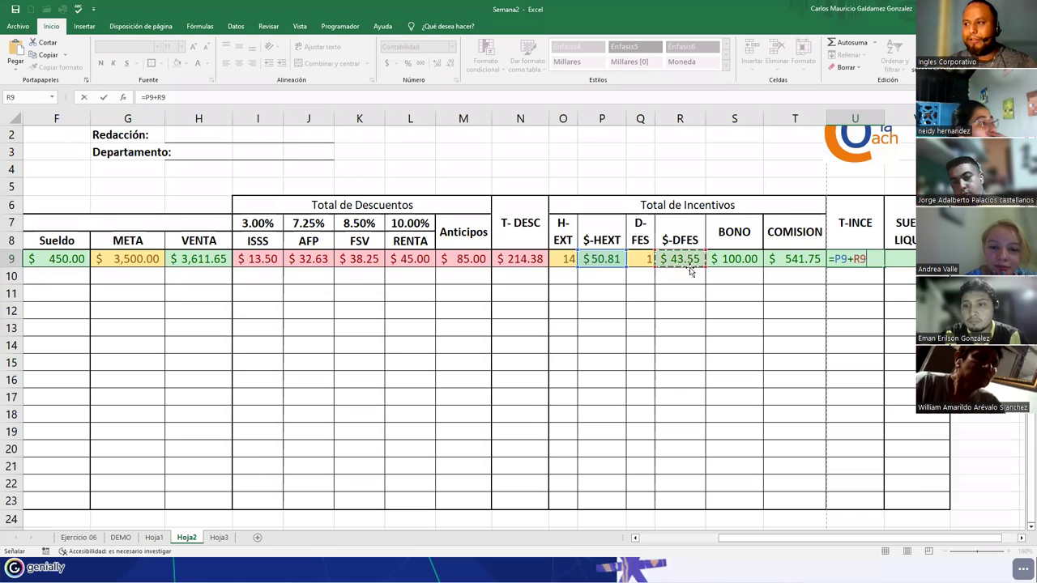
type("+")
left_click(728, 255)
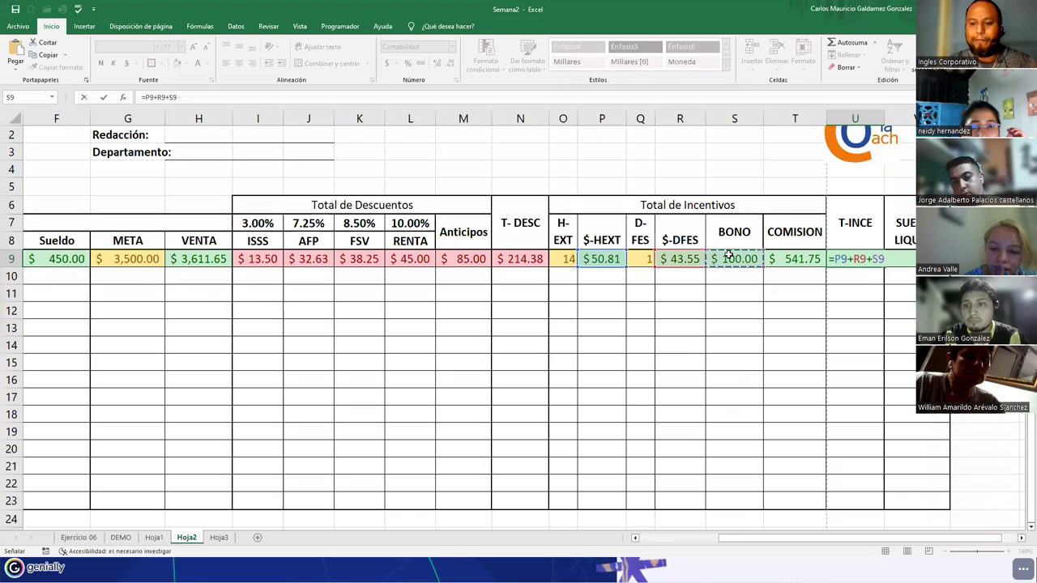
type("+")
left_click(790, 257)
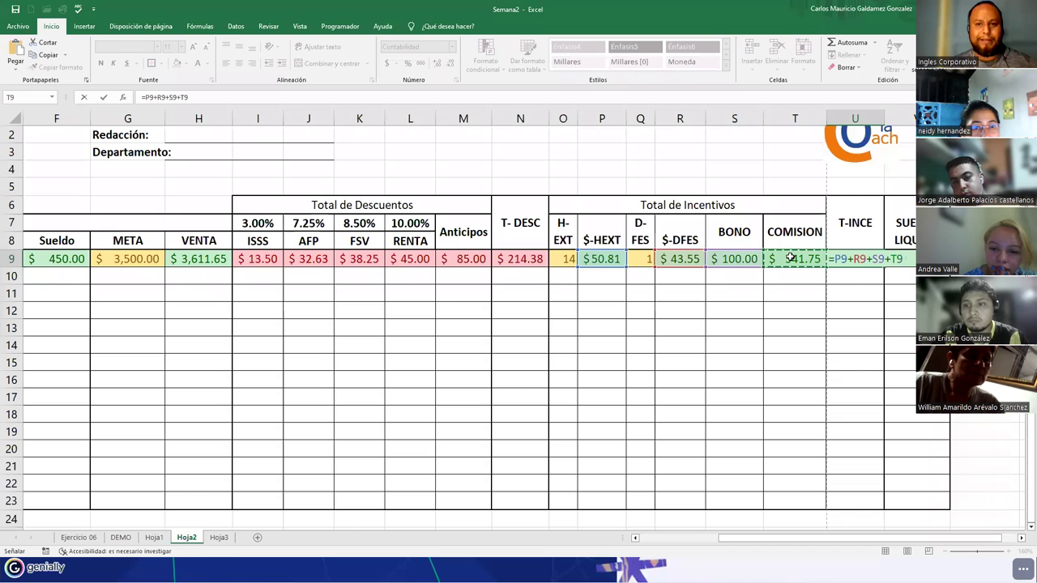
key("Return")
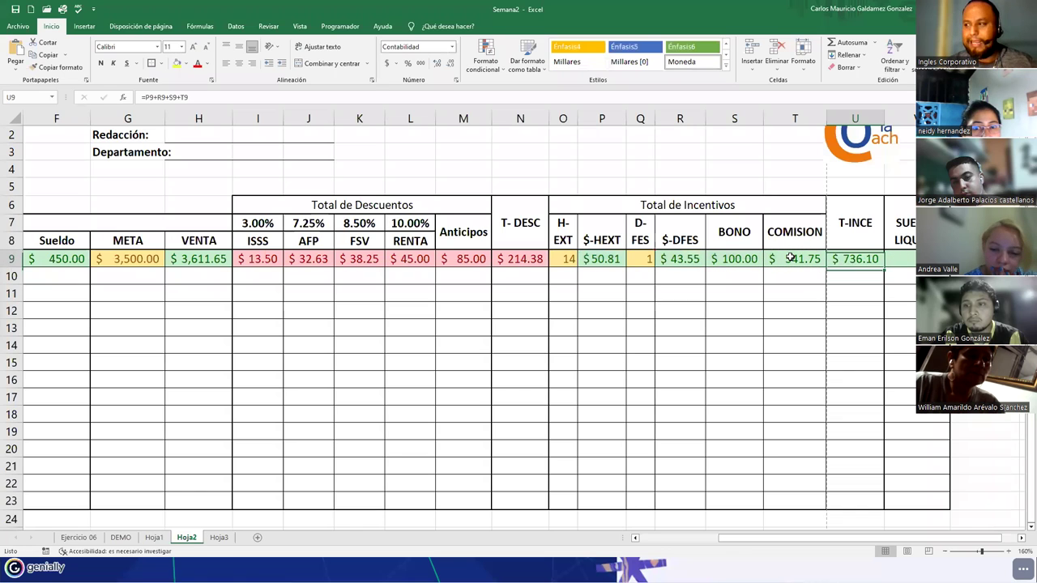
key("Up")
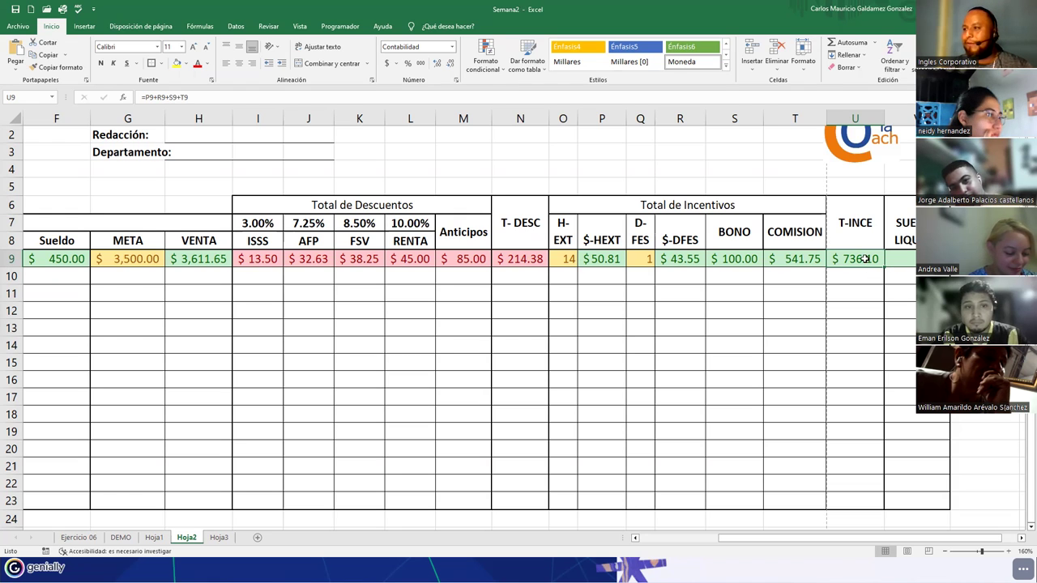
left_click(139, 97)
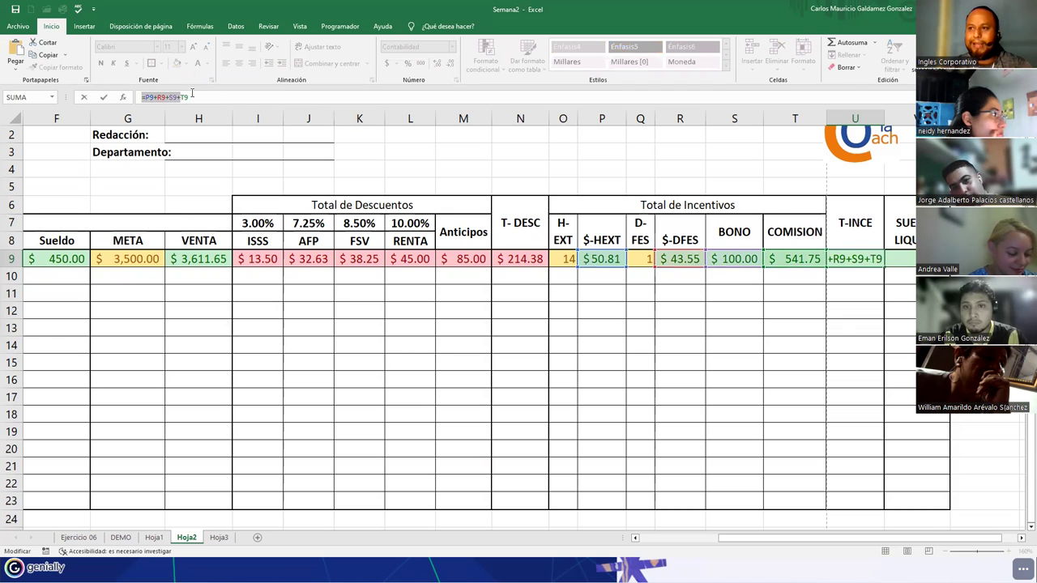
left_click_drag(189, 96, 83, 100)
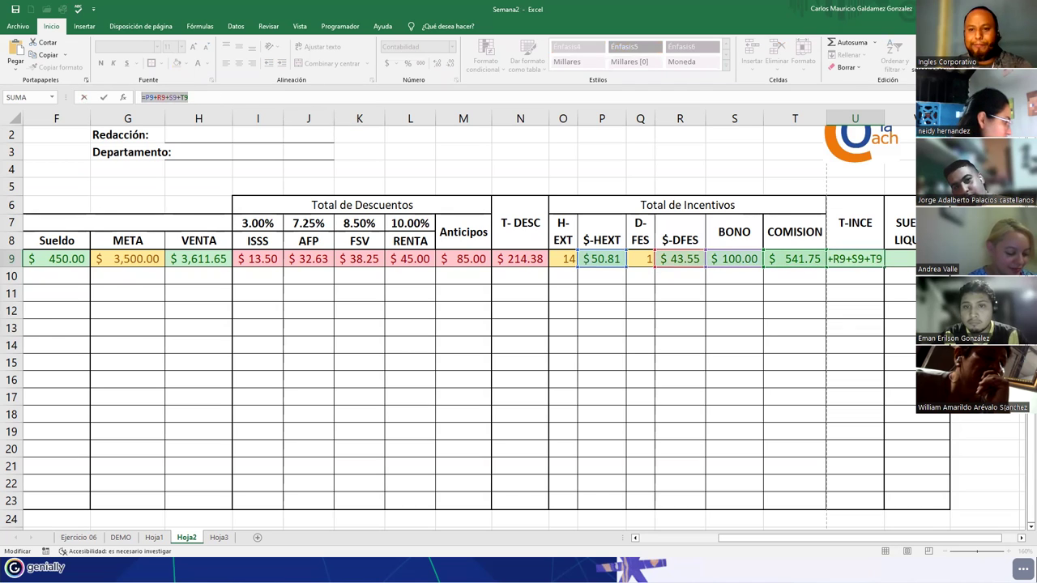
key("ctrl+c")
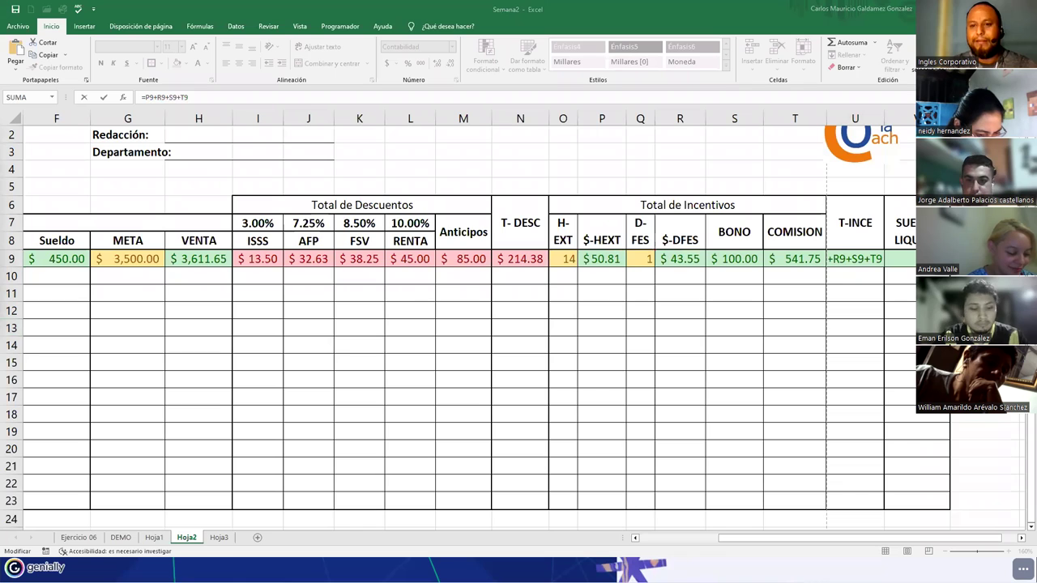
left_click(900, 258)
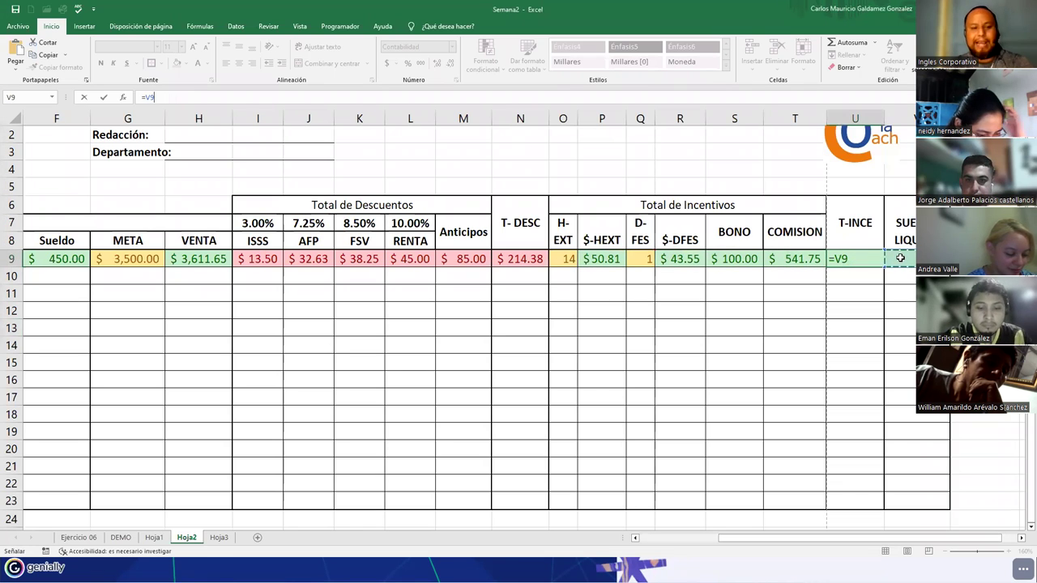
key("Escape")
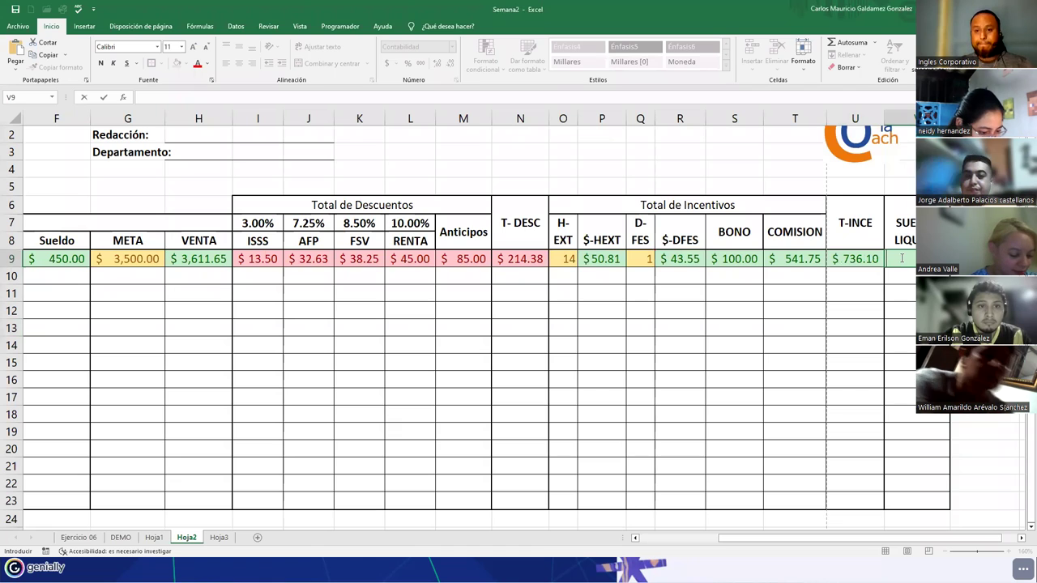
type("SUELDO LIQUIDO")
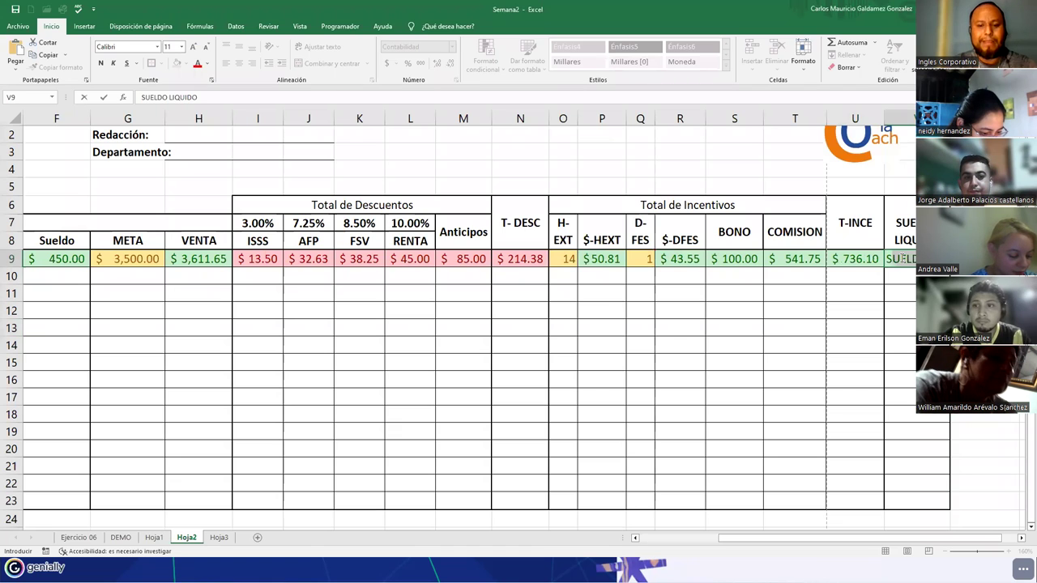
key("Escape")
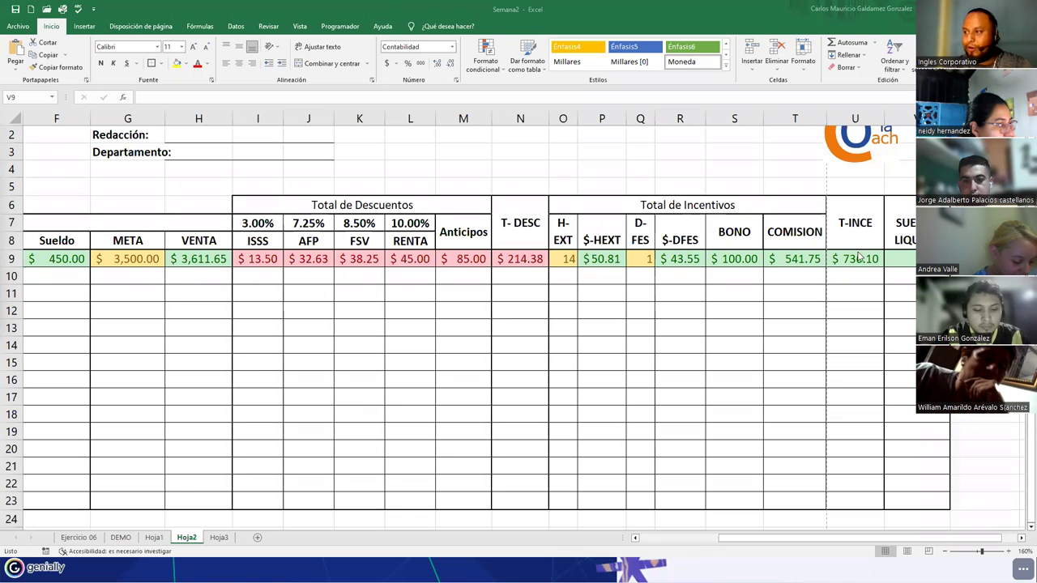
left_click_drag(685, 204, 705, 497)
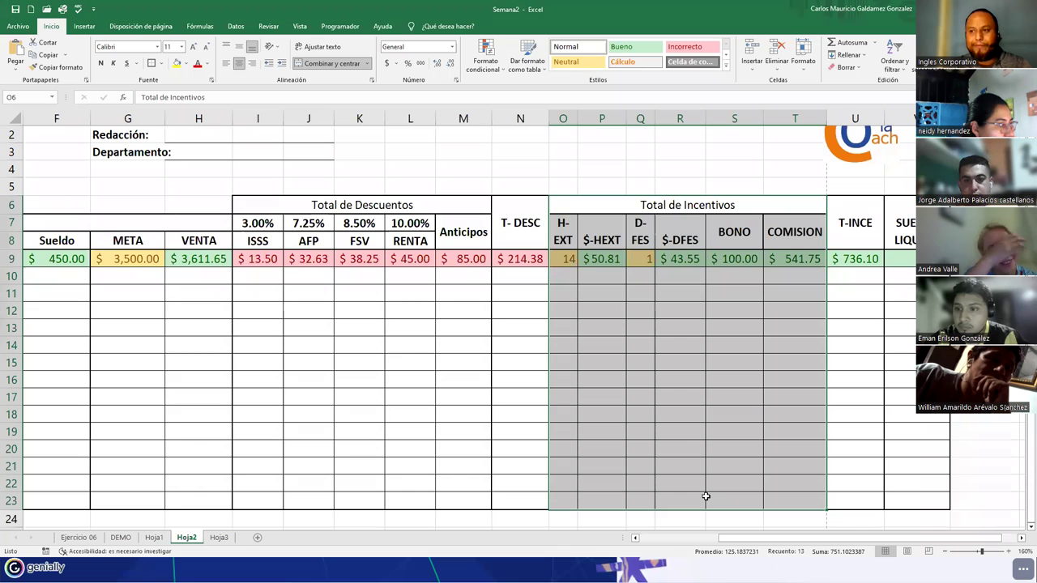
left_click(62, 257)
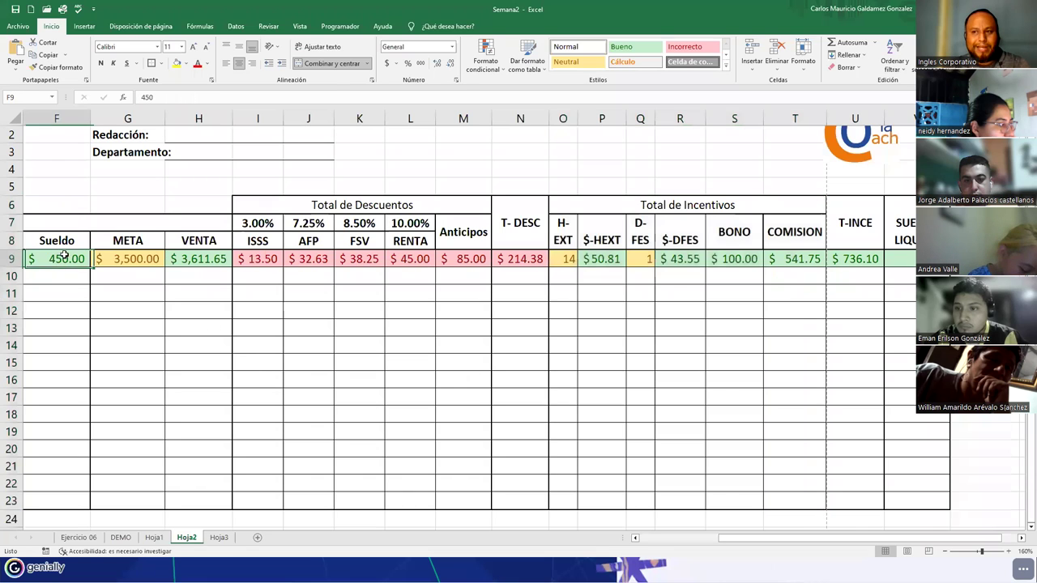
left_click(180, 260)
left_click(856, 259)
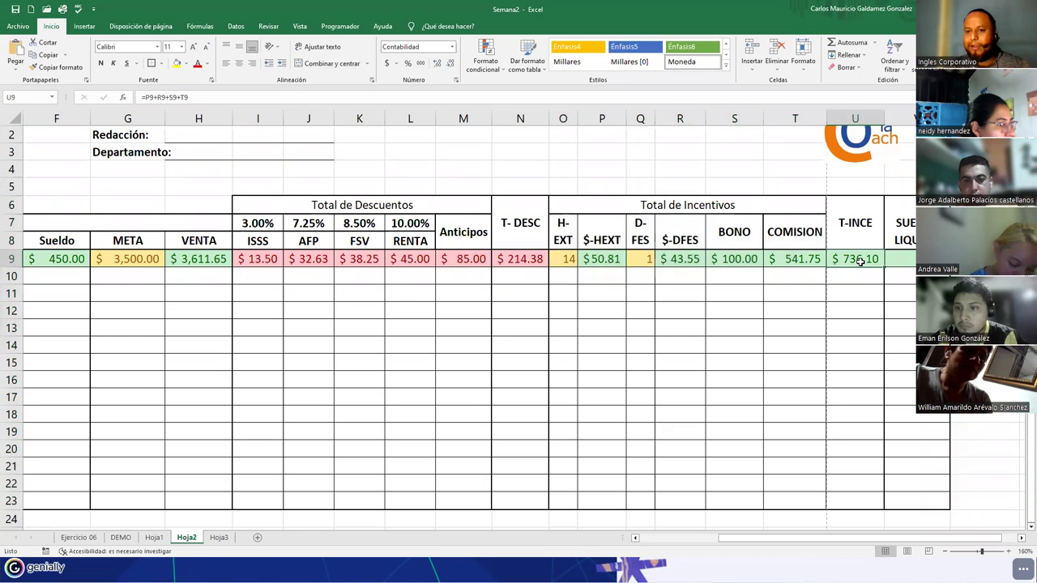
left_click(908, 262)
type("=")
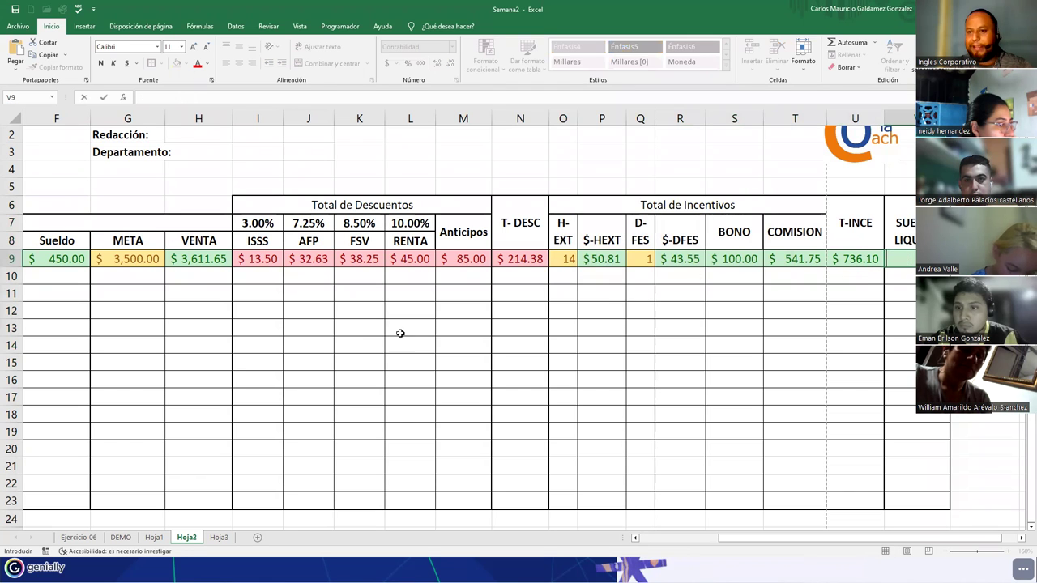
left_click(61, 260)
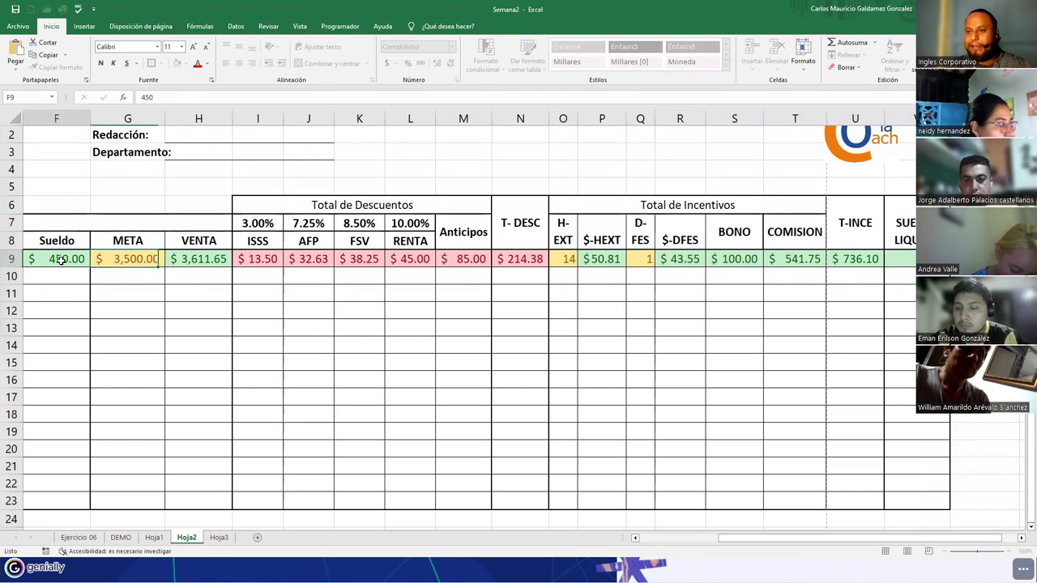
left_click(842, 259, "ctrl")
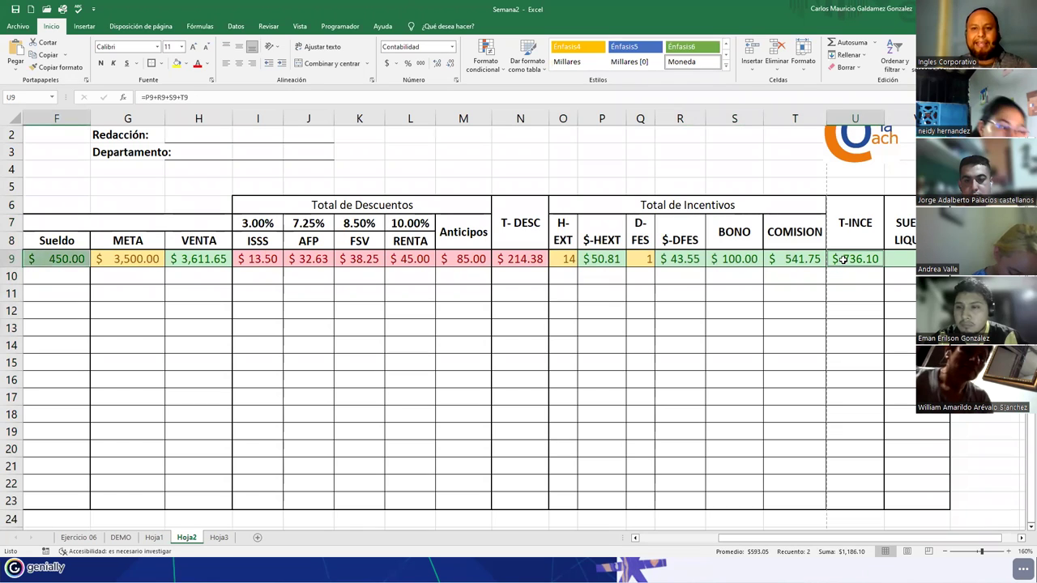
left_click(528, 259)
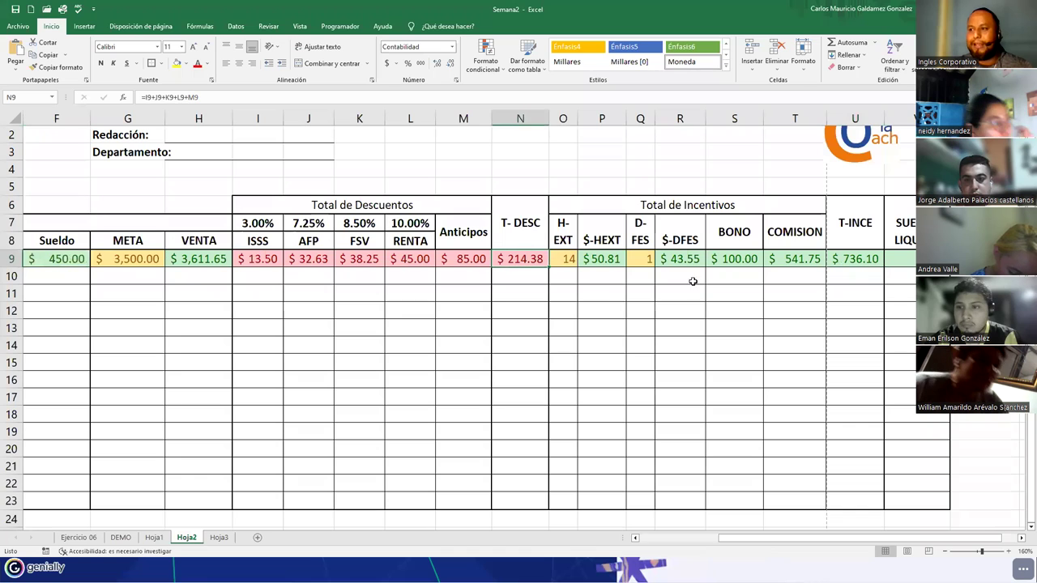
left_click(899, 260)
type("=")
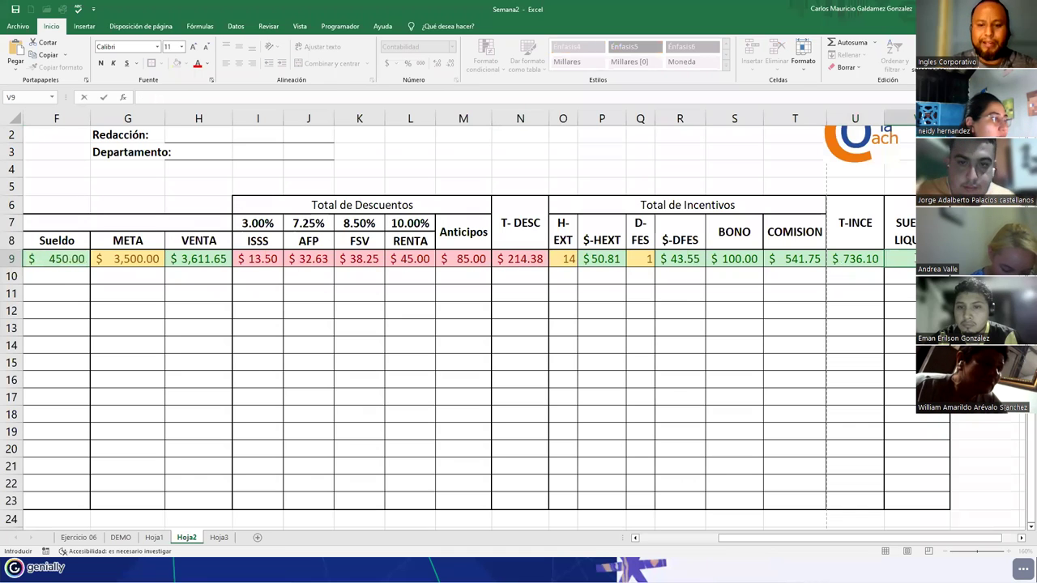
type("=(")
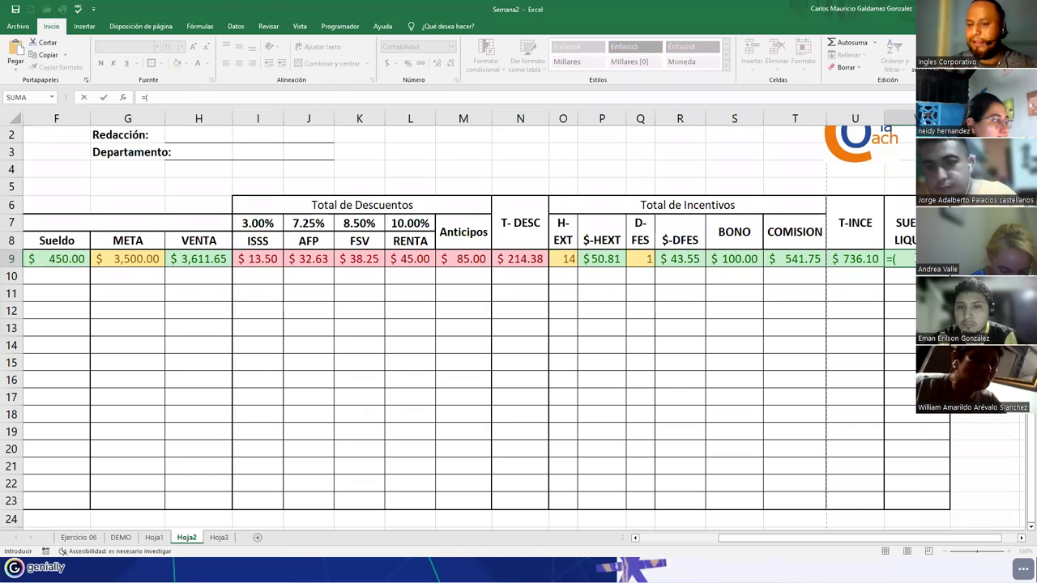
type("f9")
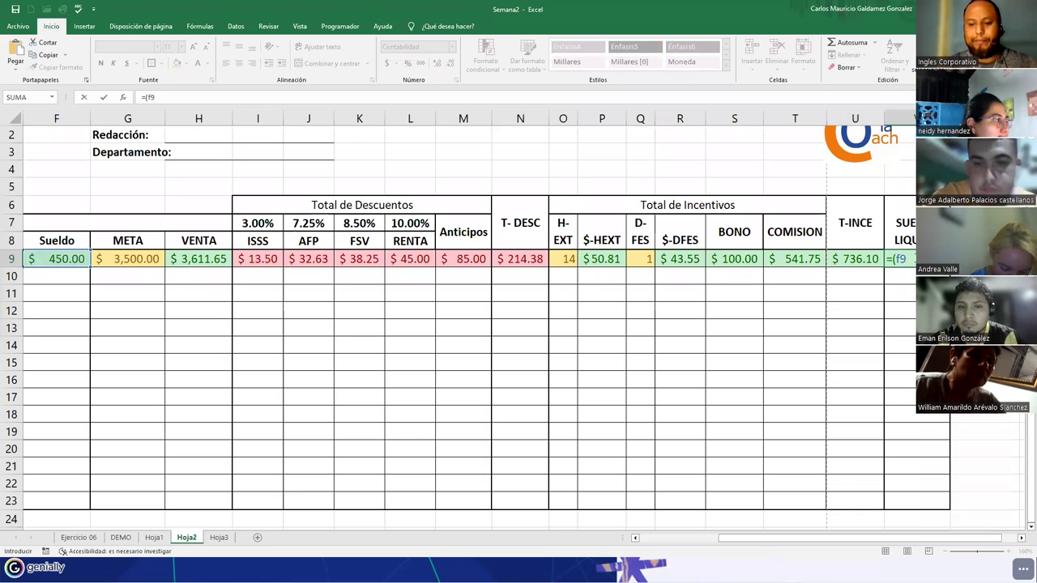
type("+u9")
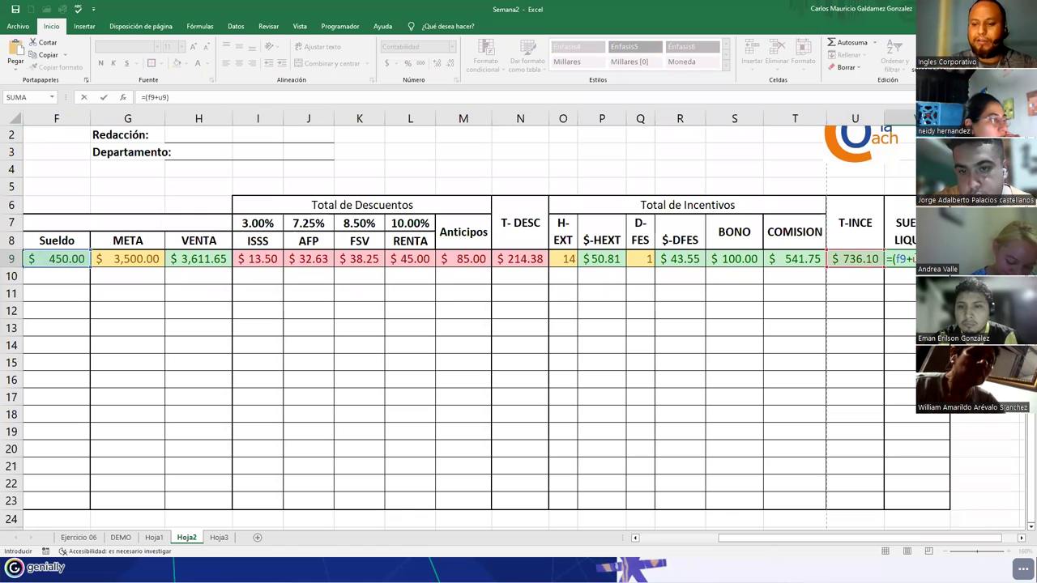
type("-mn")
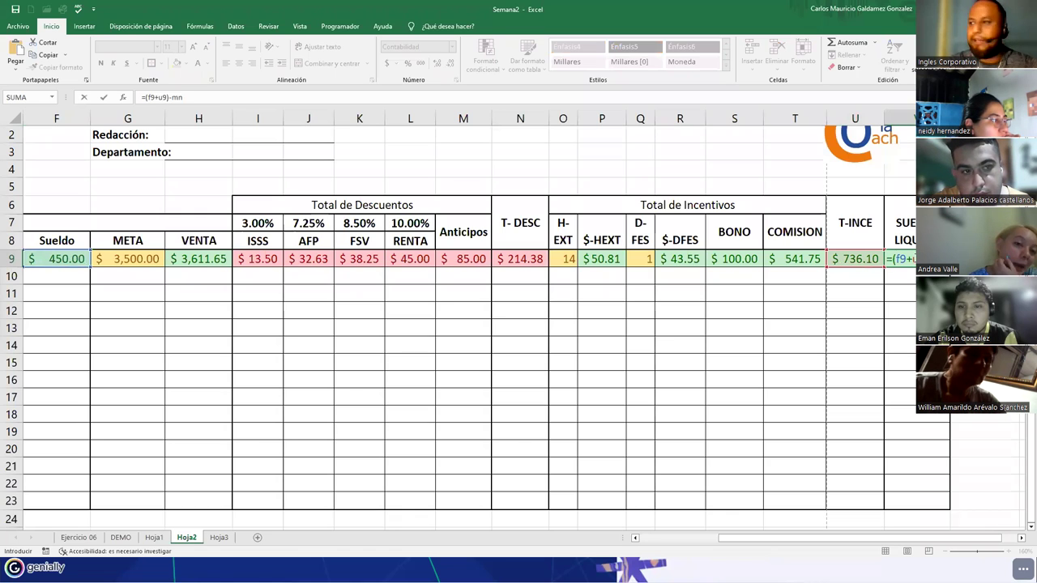
key("BackSpace")
key("BackSpace")
type("n9")
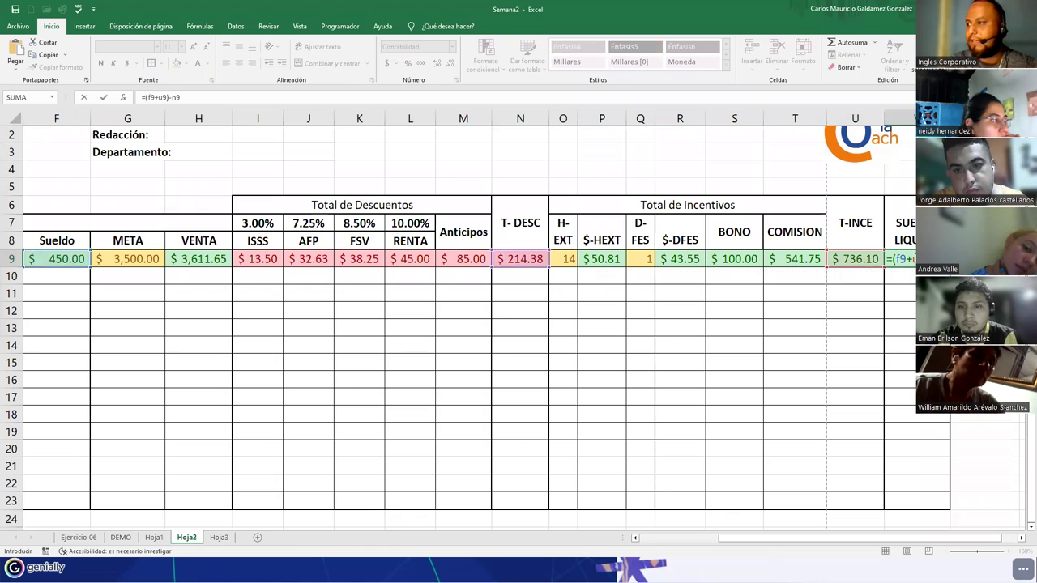
- Commit =(F9+U9)-N9 in V9 and recheck its salary, incentive and deduction references
key("Tab")
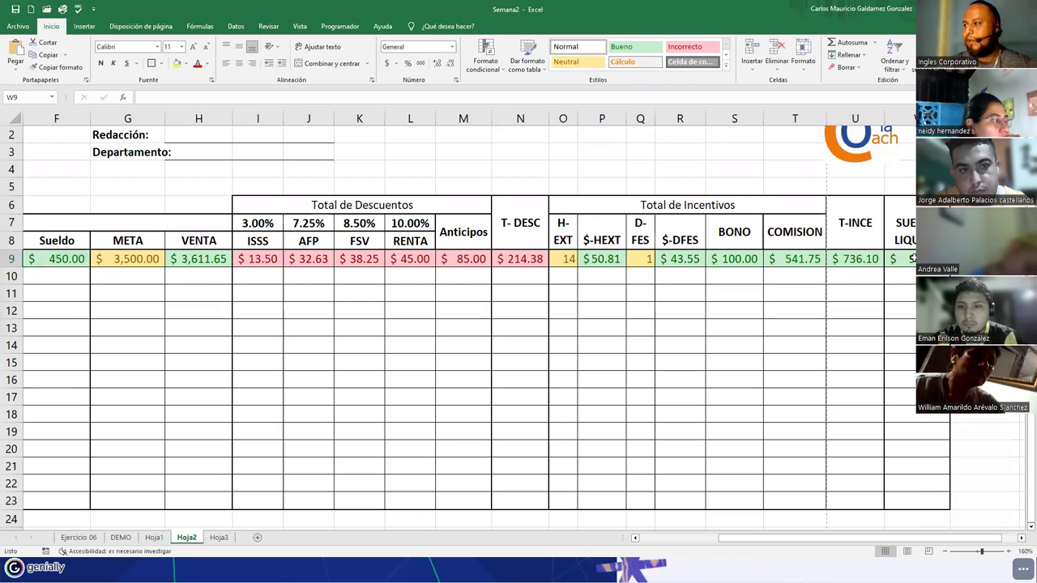
left_click(912, 258)
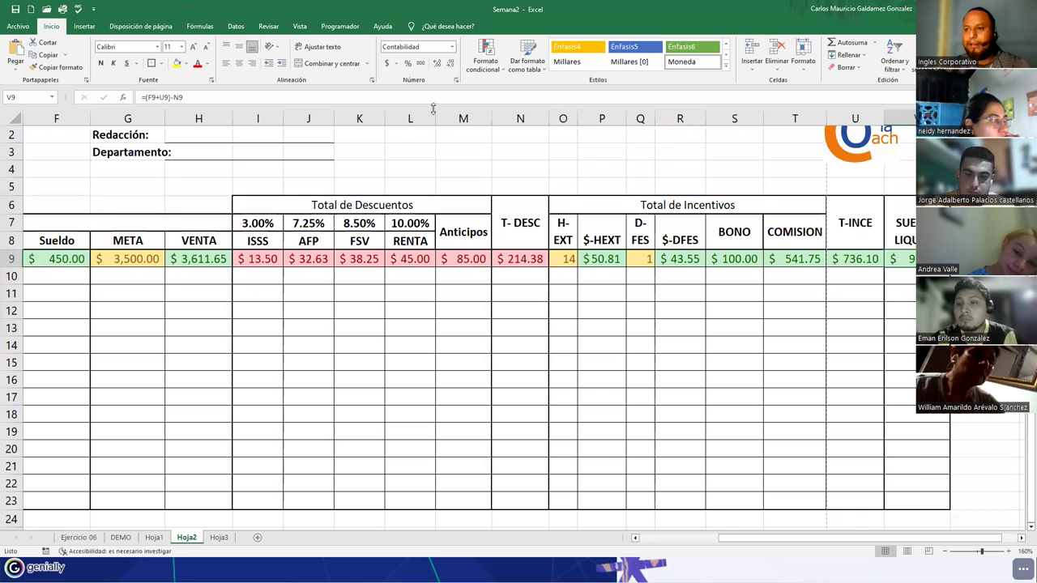
key("F2")
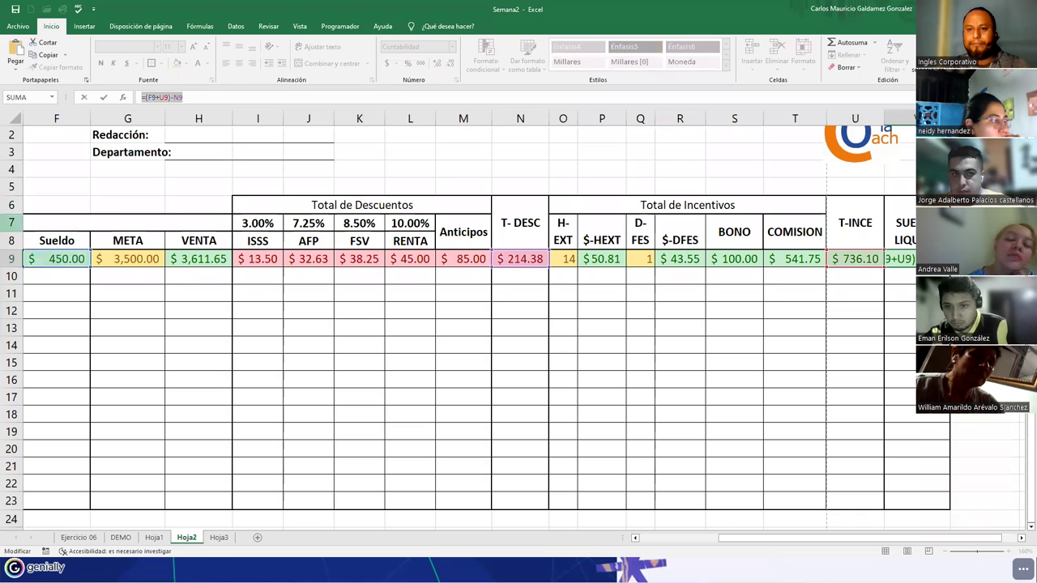
left_click(185, 97)
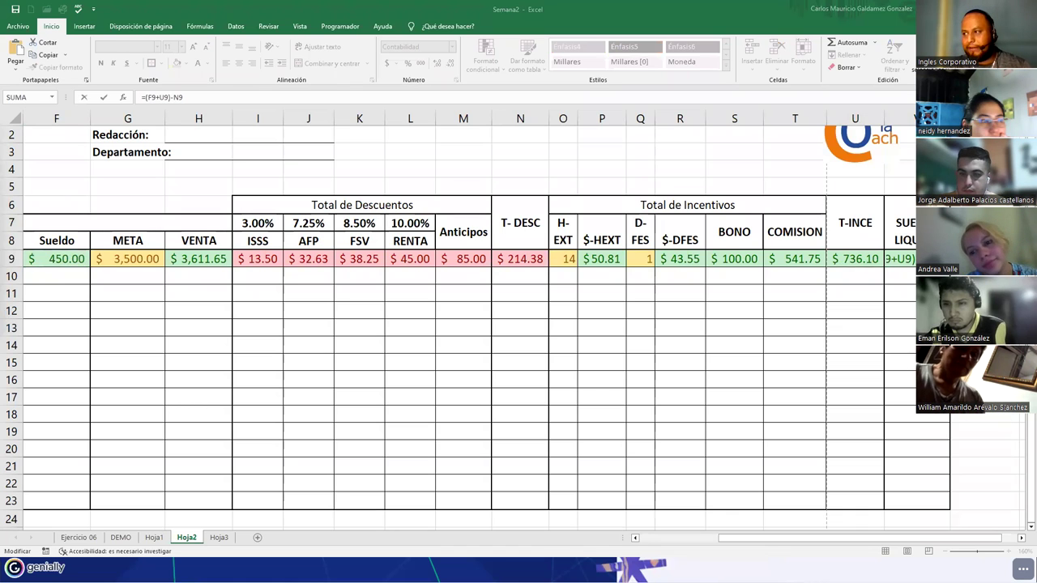
key("Escape")
key("Return")
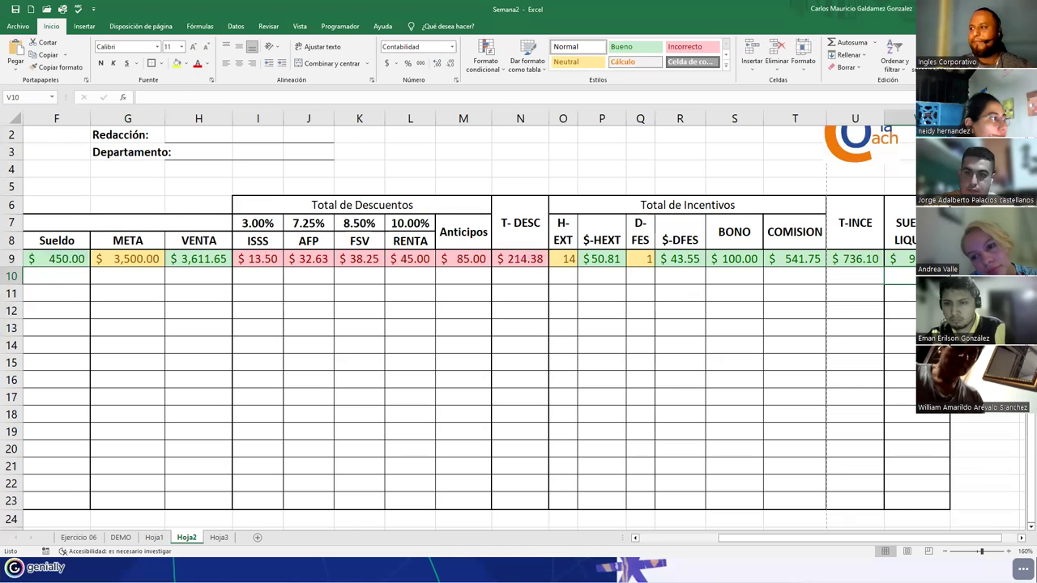
key("Up")
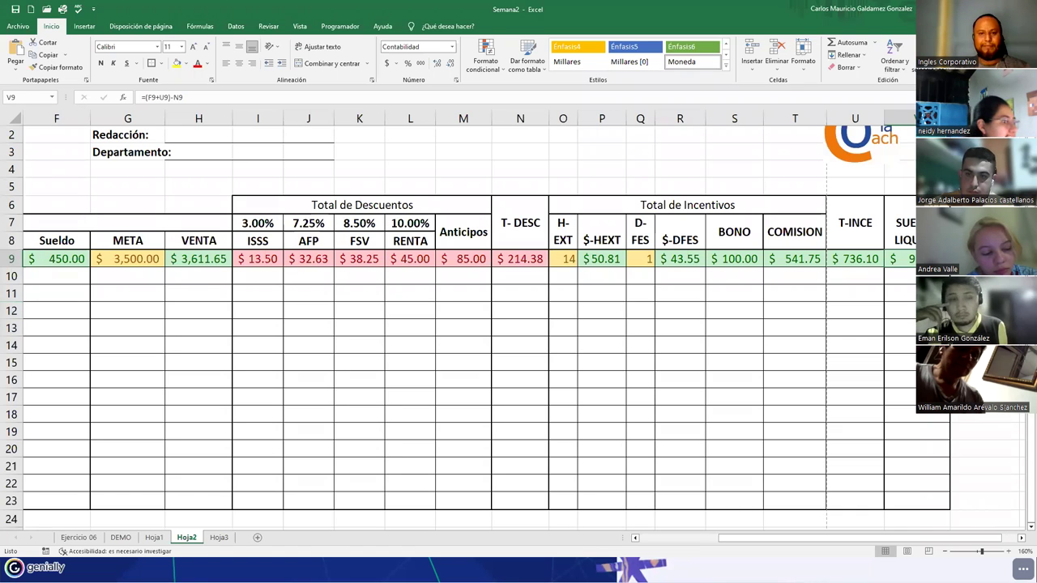
double_click(898, 263)
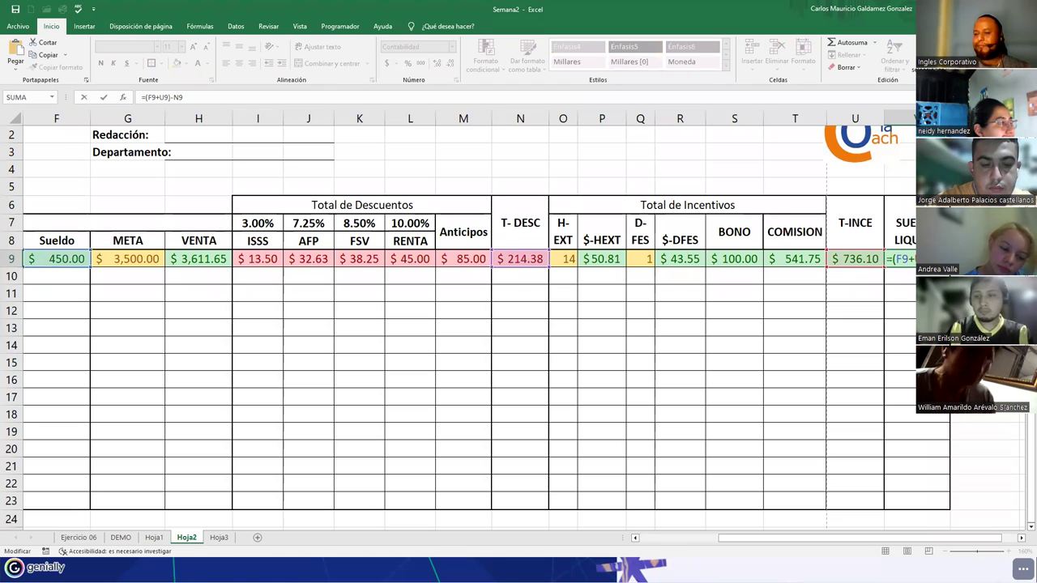
key("Return")
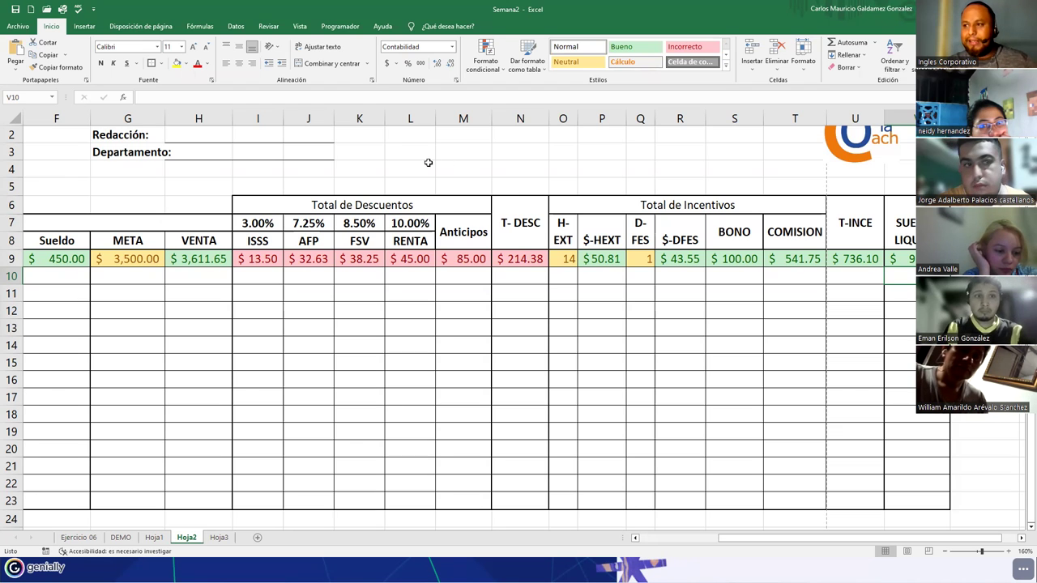
left_click(602, 258)
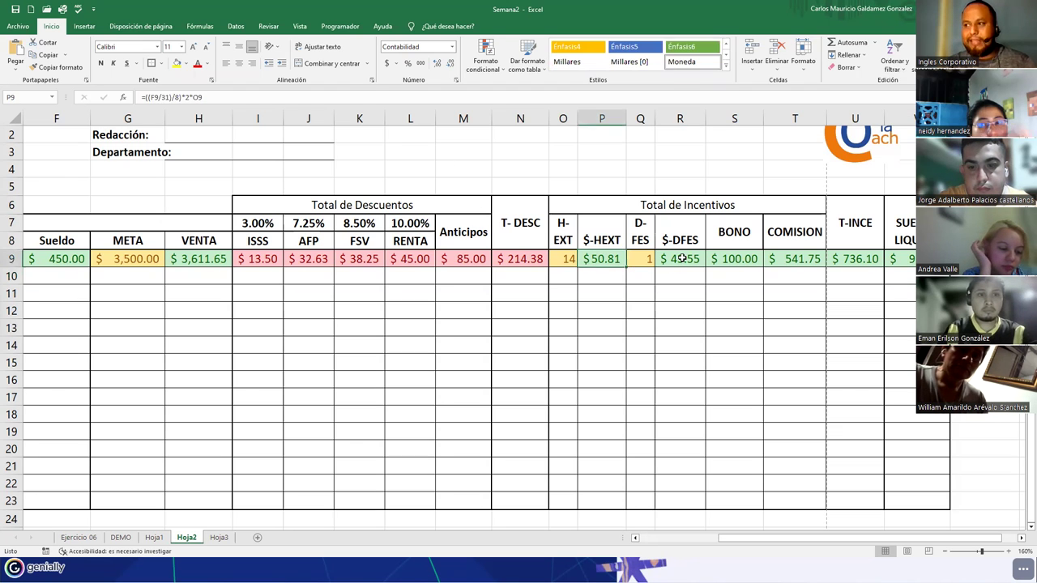
left_click(683, 258)
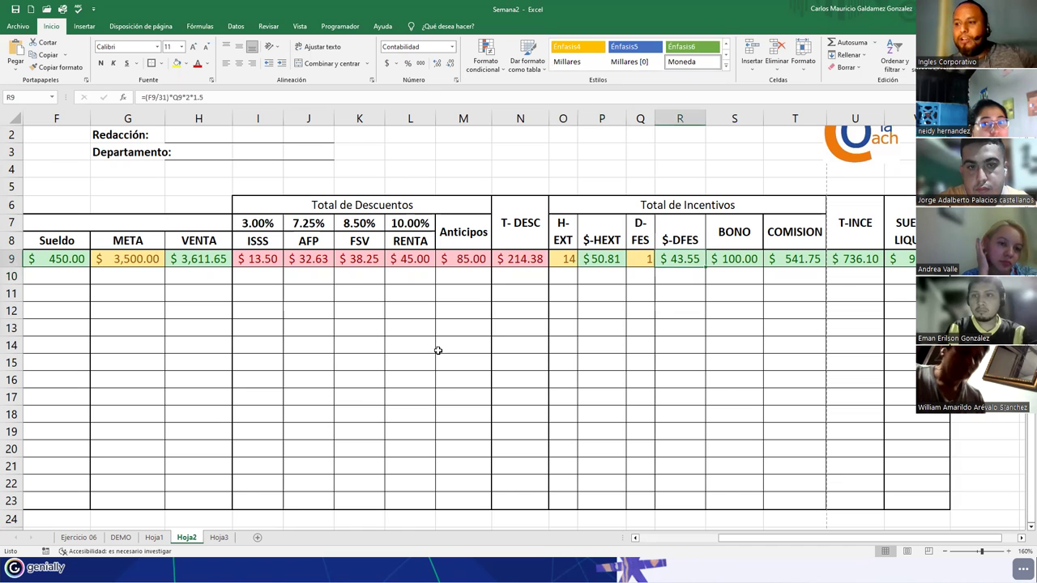
- Type the labels MES, DIAS and HORAS in F26:F28 below the payroll
scroll(290, 300, "down", 3, "ctrl")
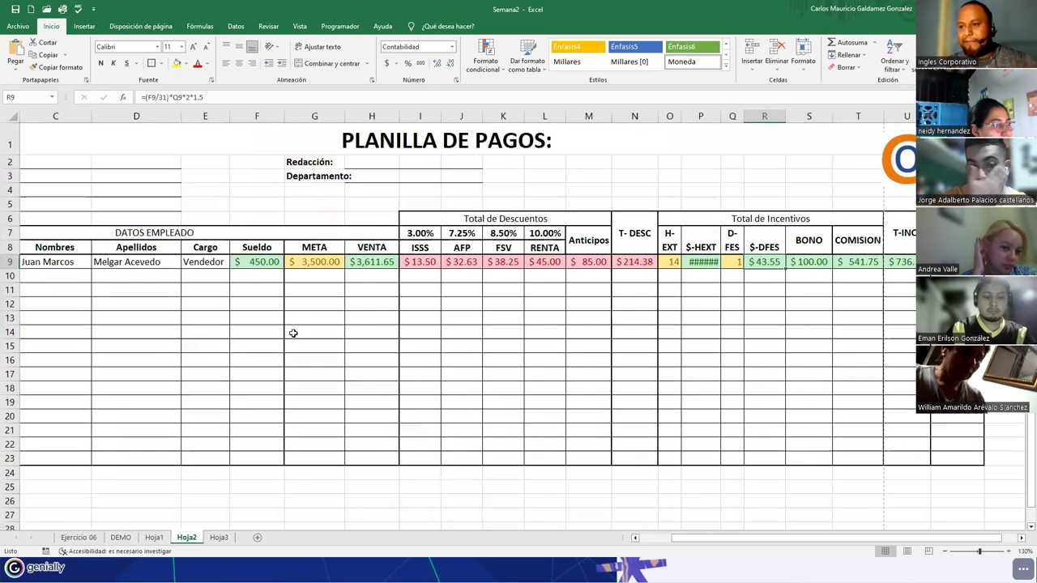
left_click(317, 451)
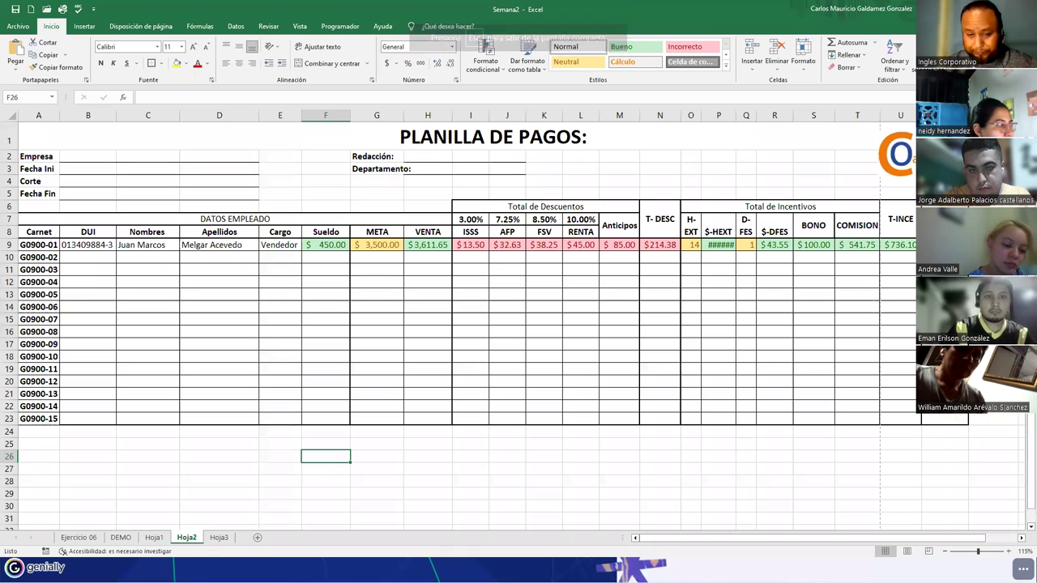
type("MES")
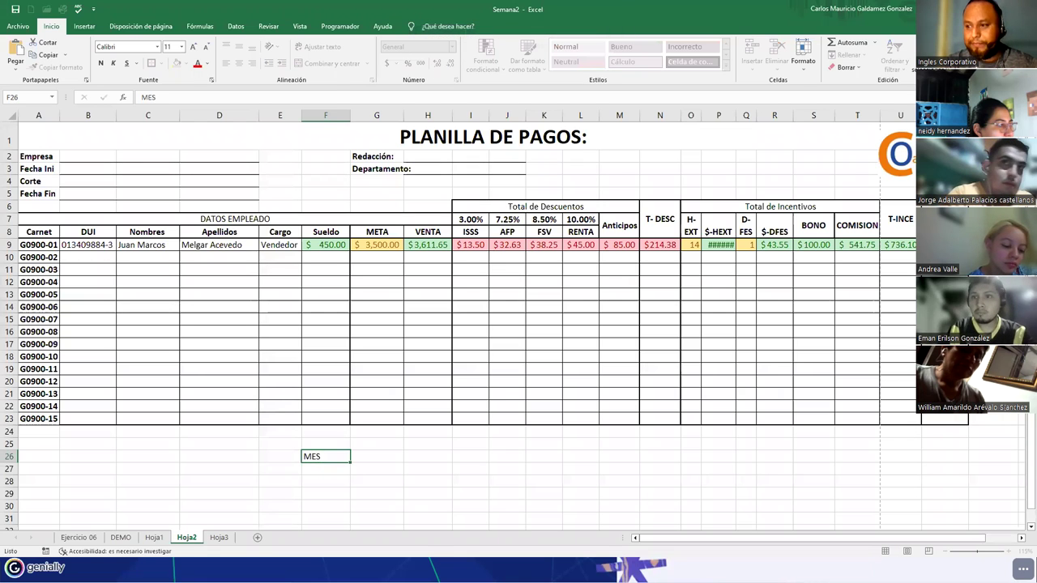
left_click(377, 456)
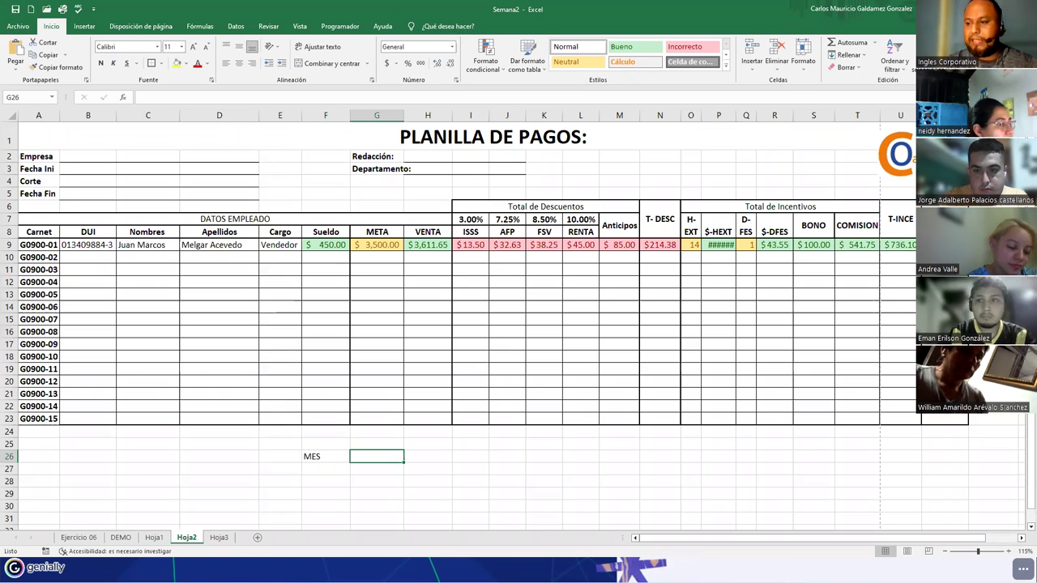
left_click(325, 469)
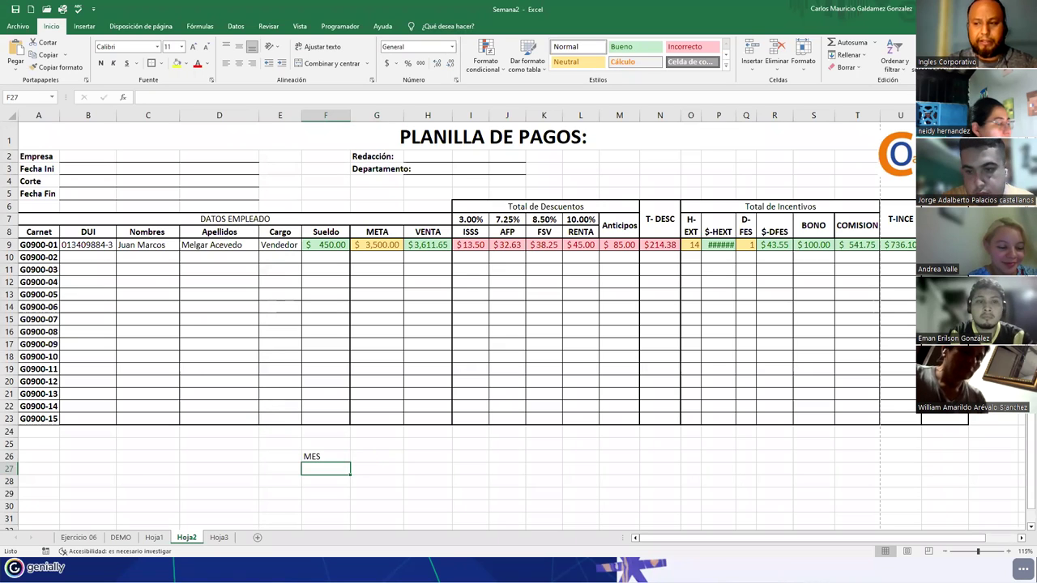
type("DIAS")
key("Return")
type("HORAS")
key("Tab")
- Glance at the Hoja1 and Hoja3 sheets, then return to the Hoja2 payroll
key("Page_Down")
key("ctrl+Page_Up")
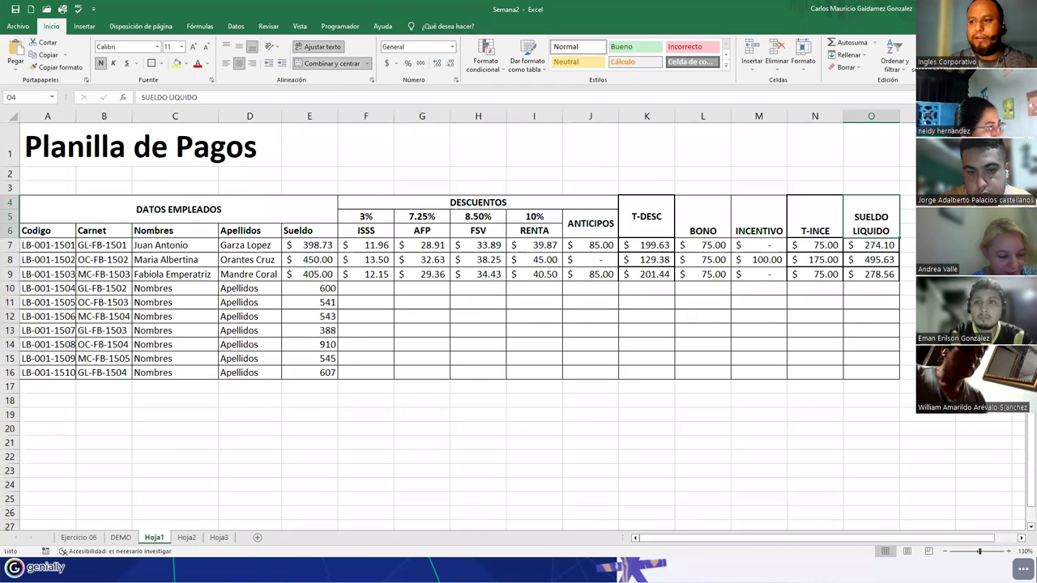
left_click(219, 538)
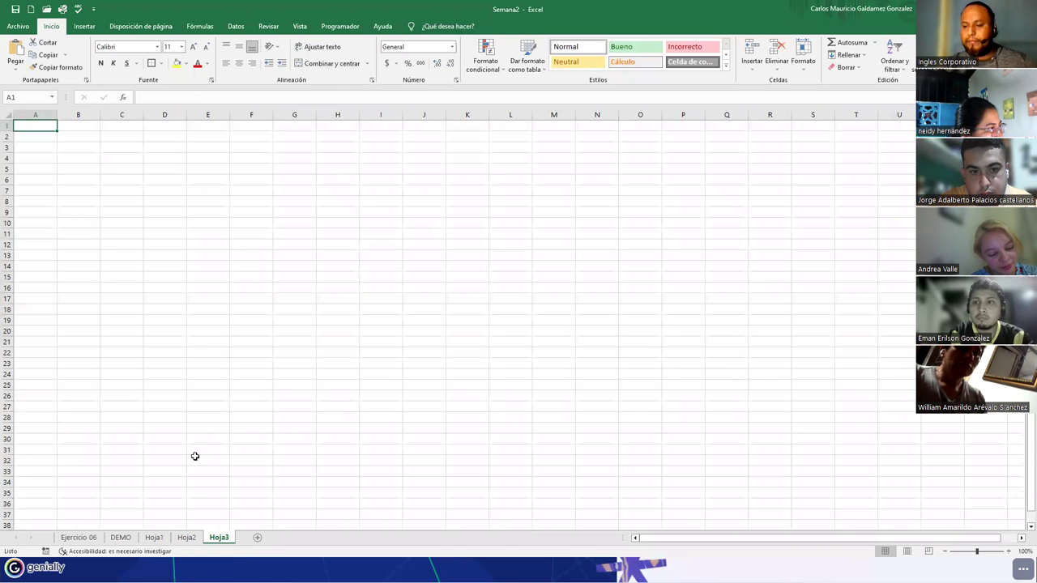
left_click(186, 538)
scroll(300, 331, "up", 5)
scroll(349, 394, "up", 5)
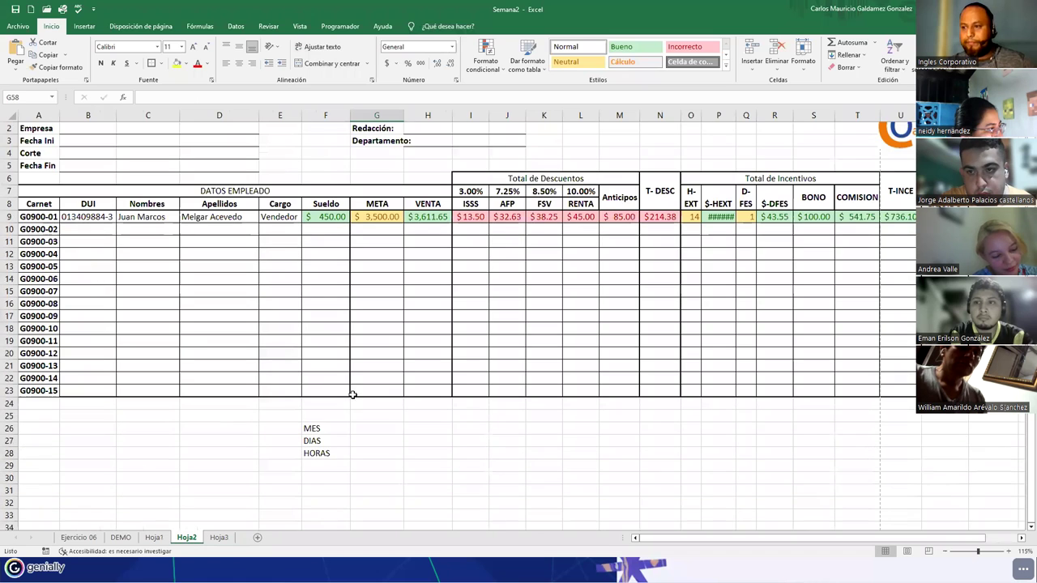
- Enter ENERO, 31 and 8 in G26:G28 beside the labels
left_click(333, 429)
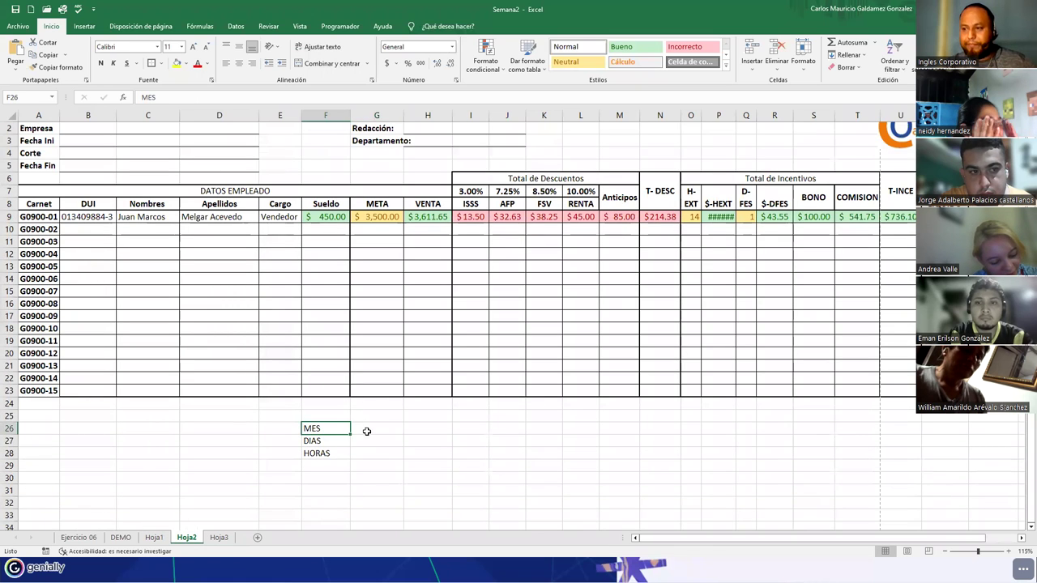
left_click(364, 430)
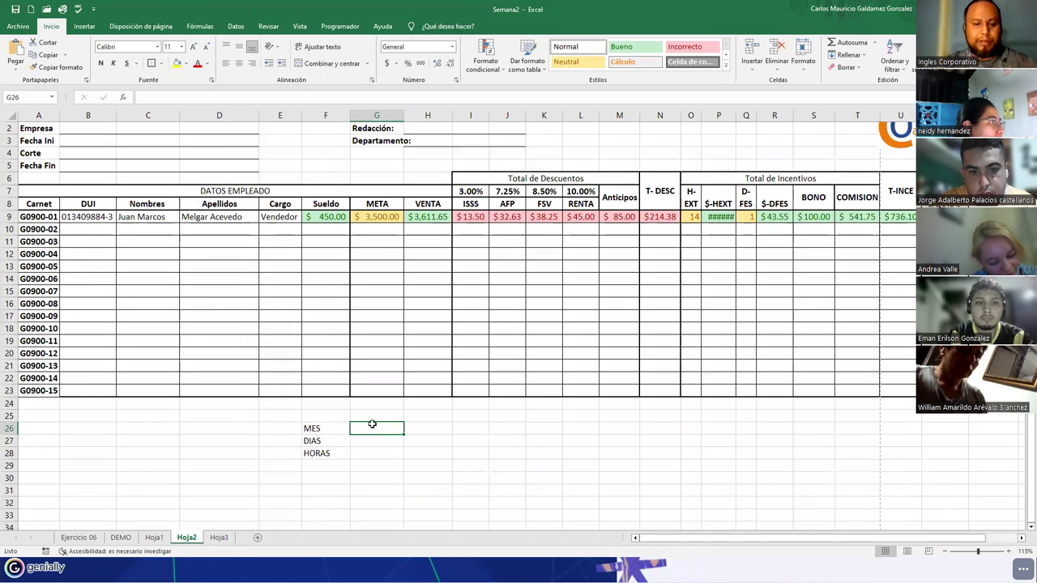
type("ENERO")
key("Return")
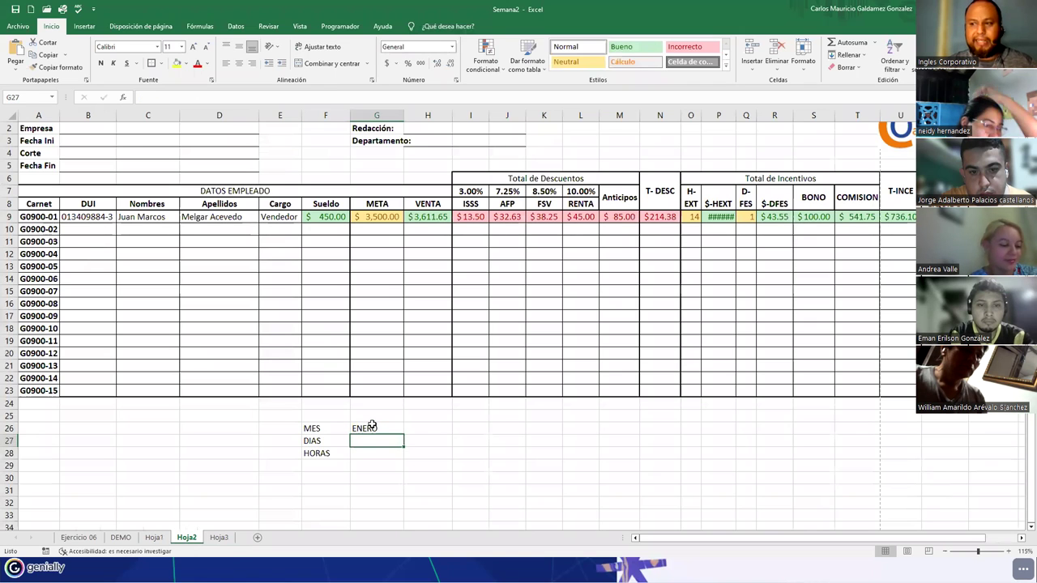
type("31")
key("Return")
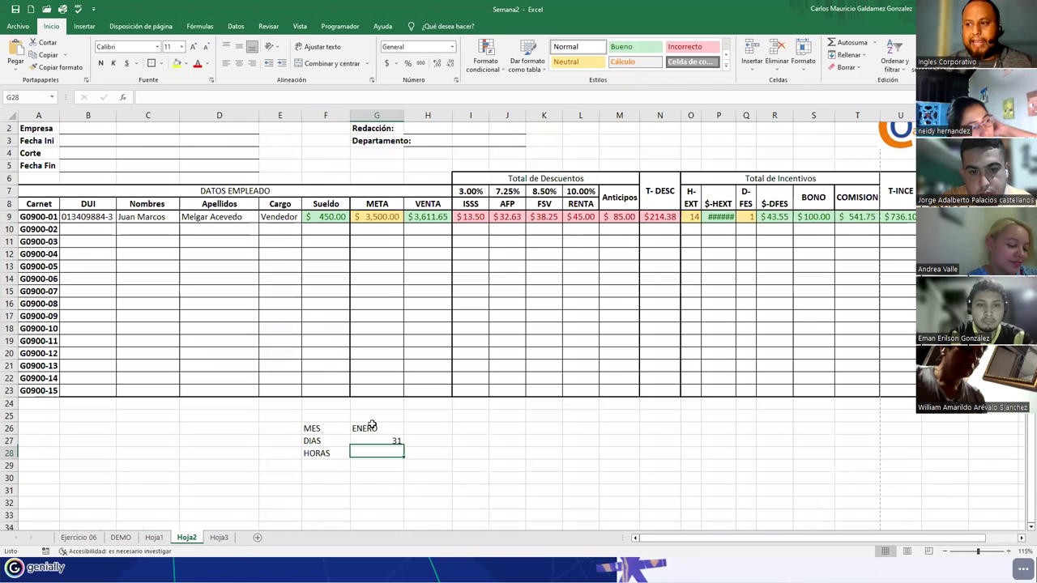
type("8")
key("Return")
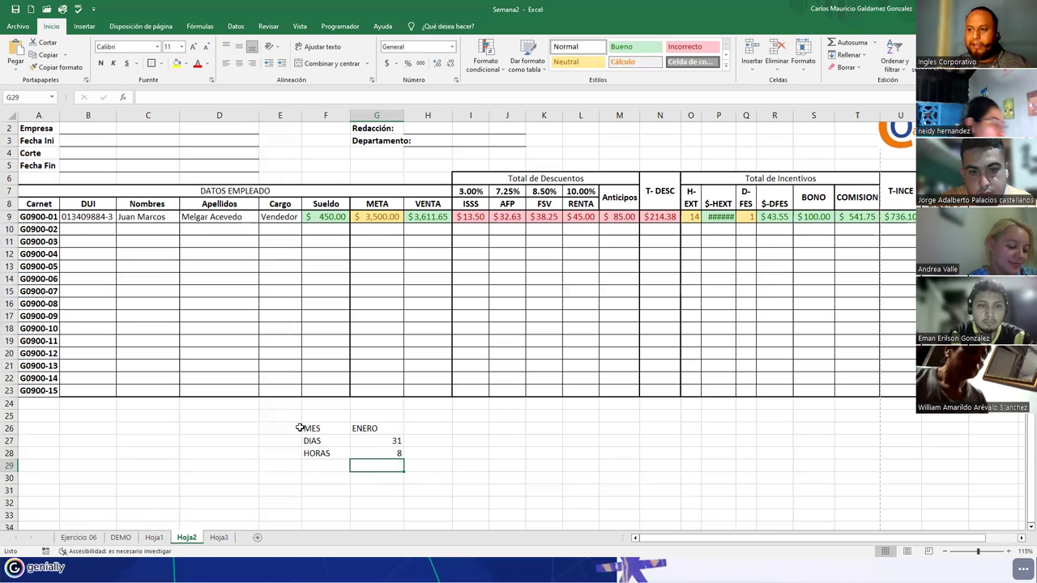
- Apply all borders to the MES/DIAS/HORAS parameter block
left_click_drag(308, 429, 375, 452)
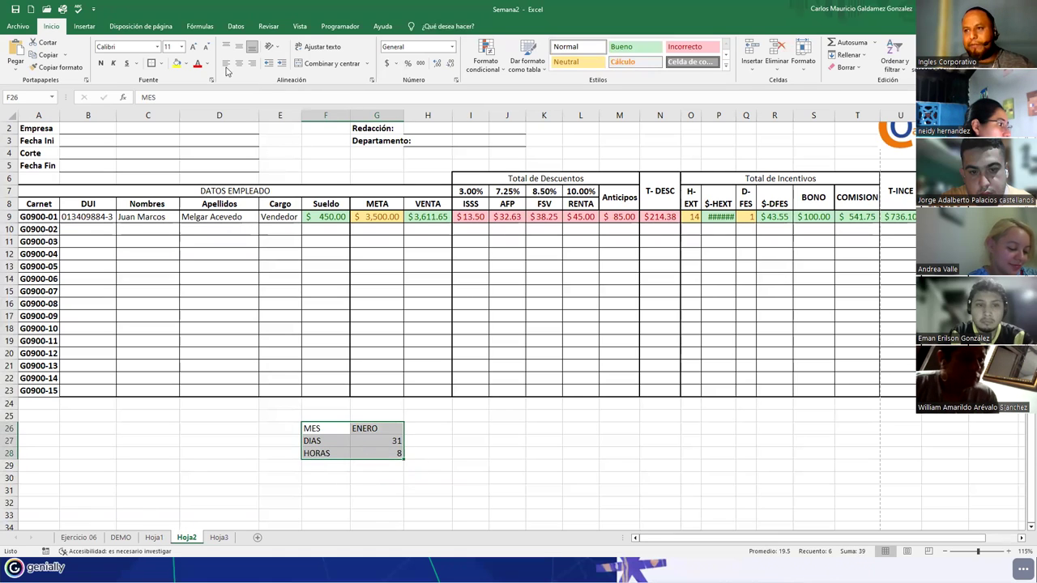
left_click(161, 63)
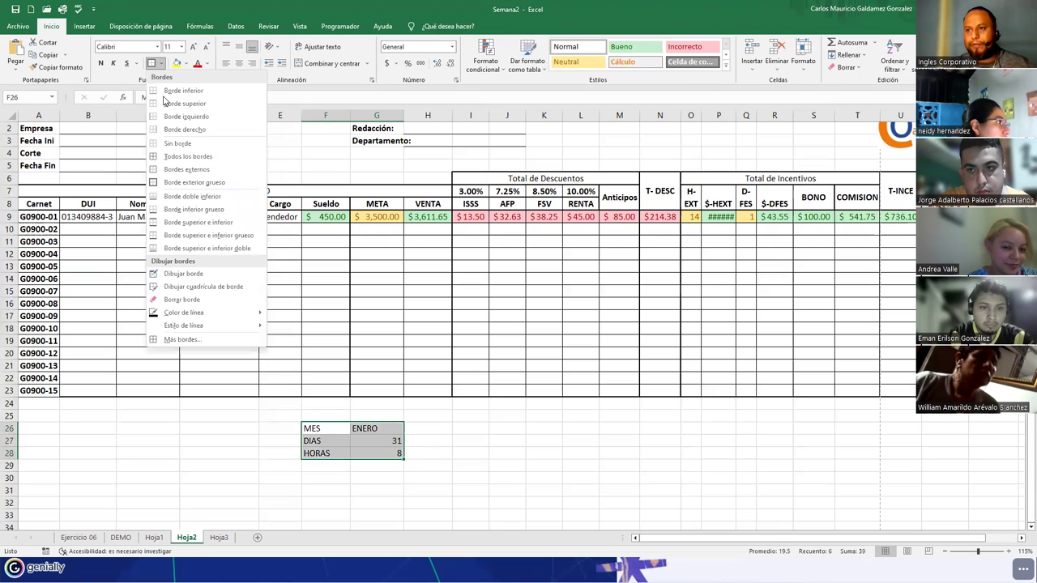
left_click(183, 144)
left_click(160, 63)
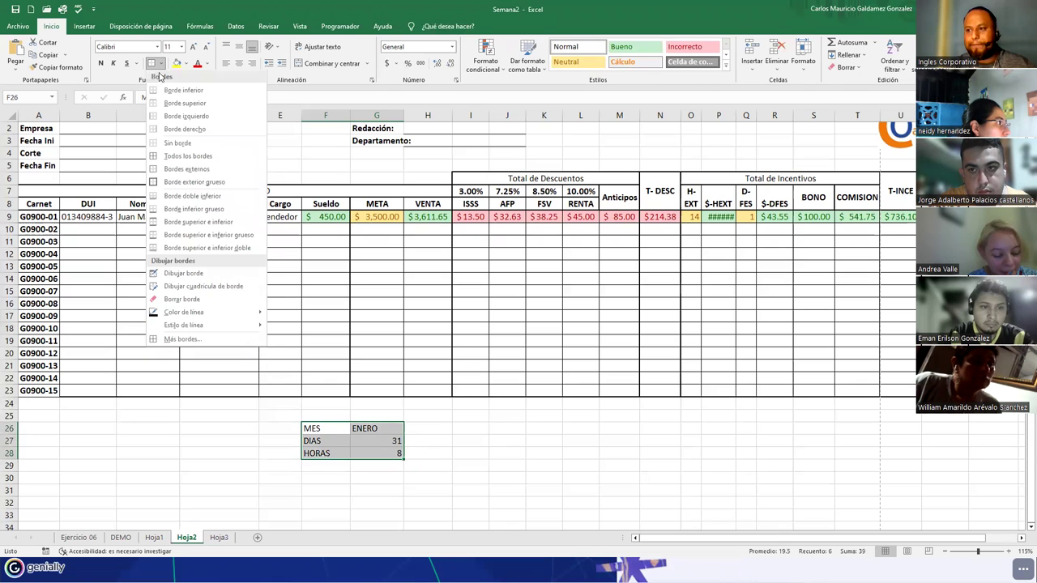
left_click(174, 144)
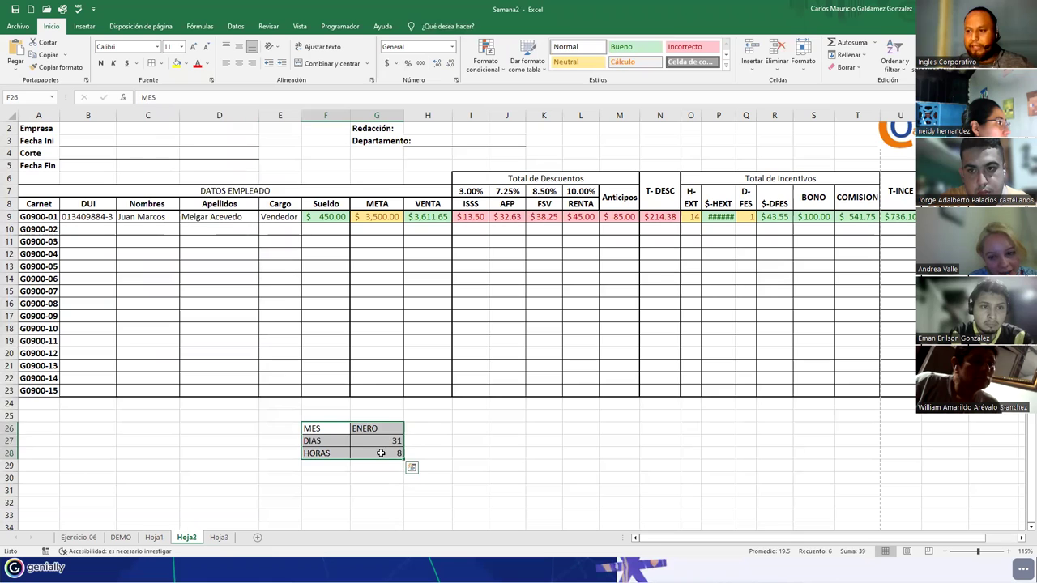
left_click(379, 453)
left_click(374, 442)
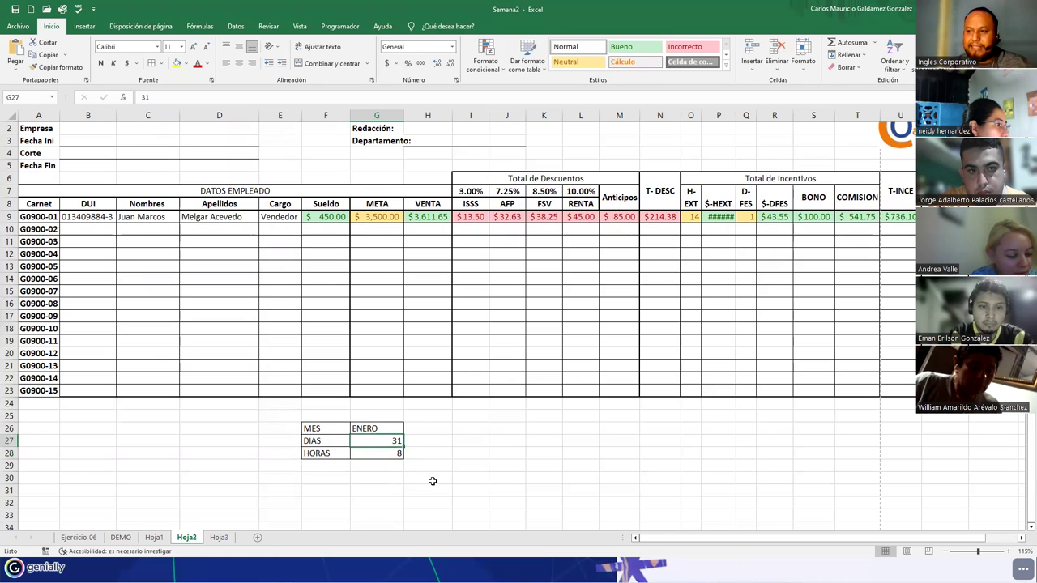
left_click(381, 454)
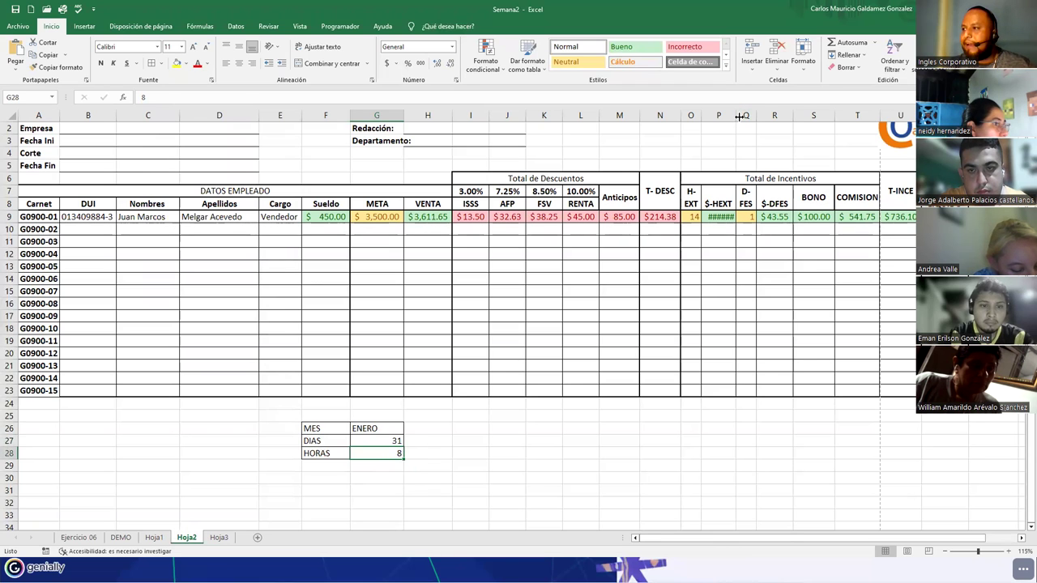
- Change P9's overtime formula to =((F9/G27)/G28)*2*O9, replacing 31 and 8
left_click_drag(738, 116, 742, 116)
left_click(719, 217)
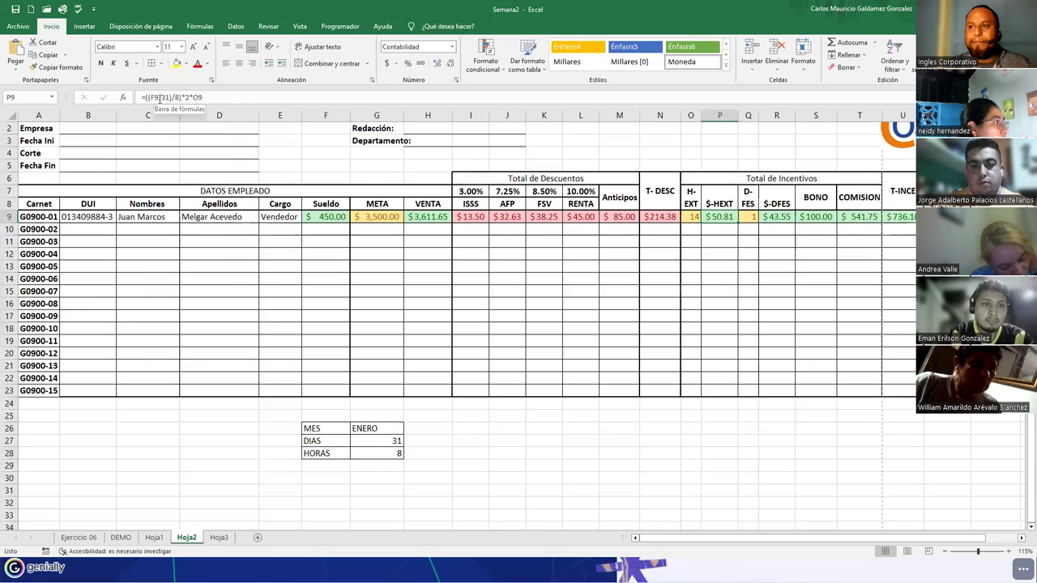
double_click(162, 97)
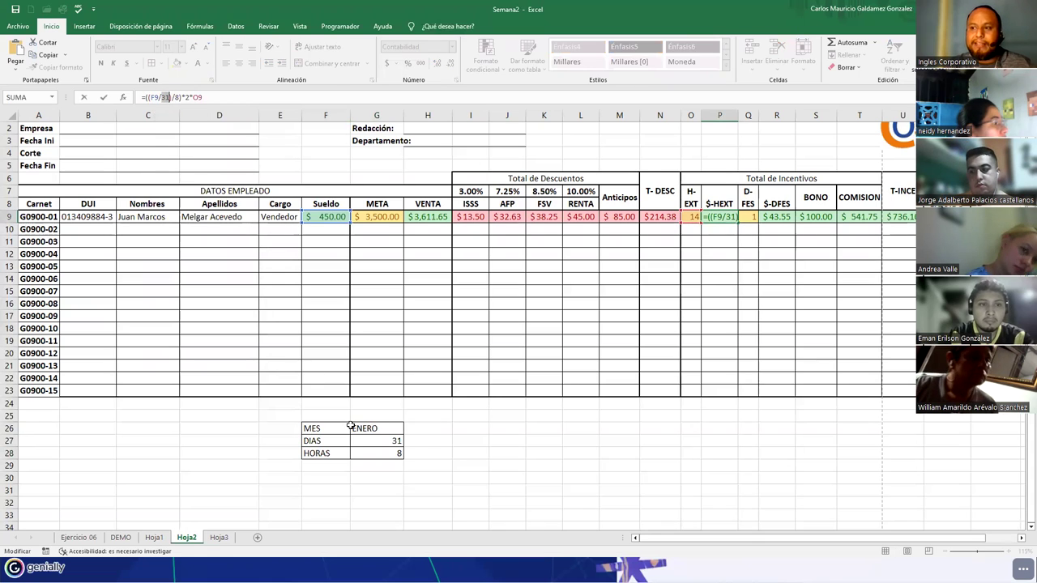
left_click(369, 439)
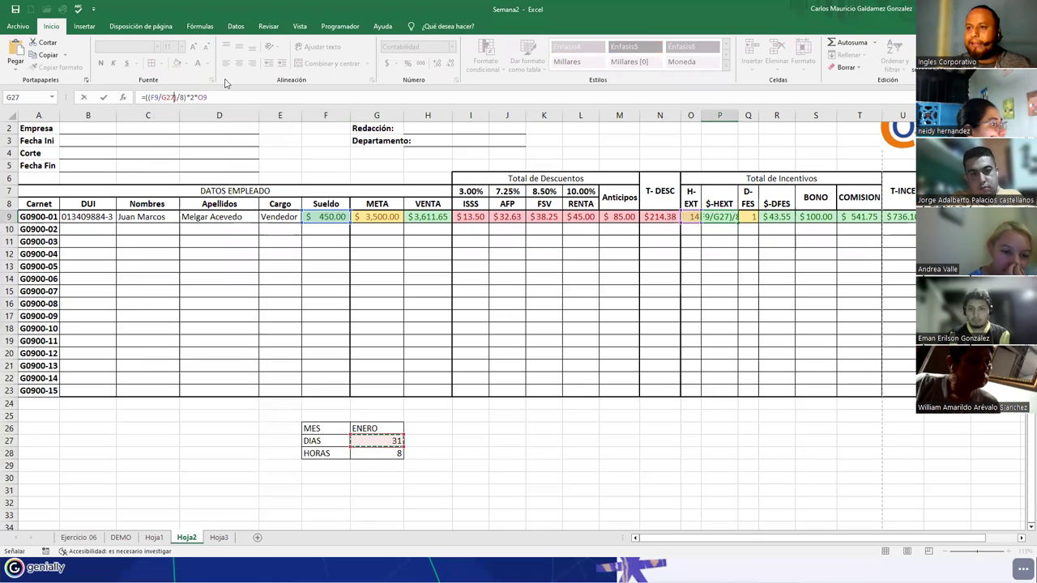
left_click(182, 97)
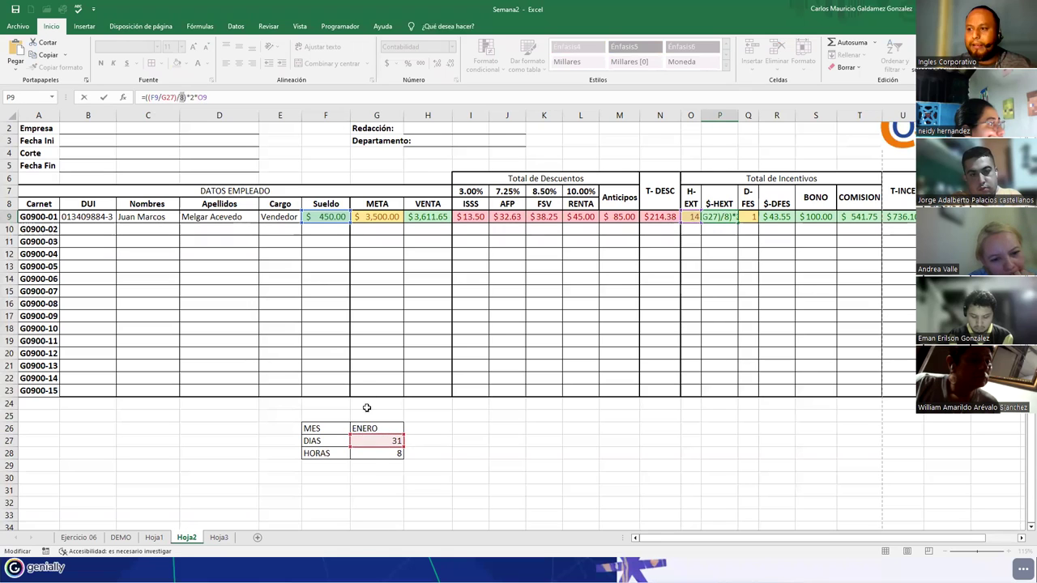
left_click(372, 452)
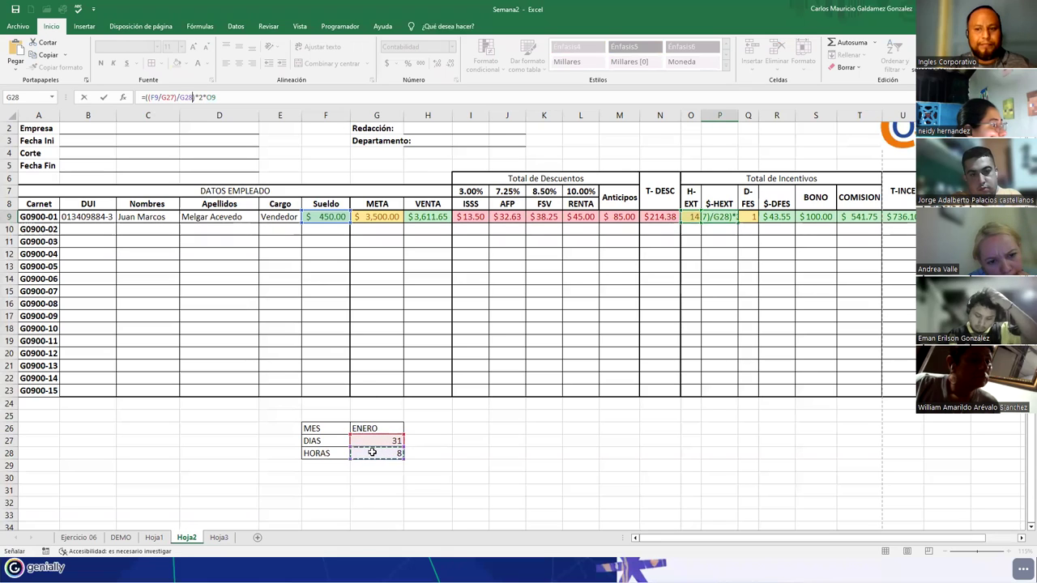
key("Return")
key("Return")
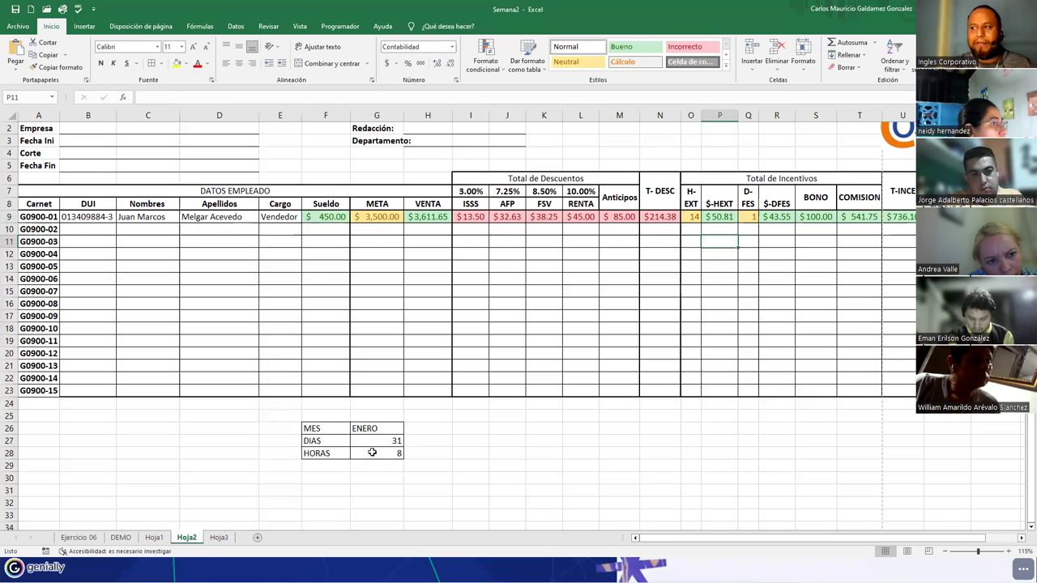
key("Up")
key("Up")
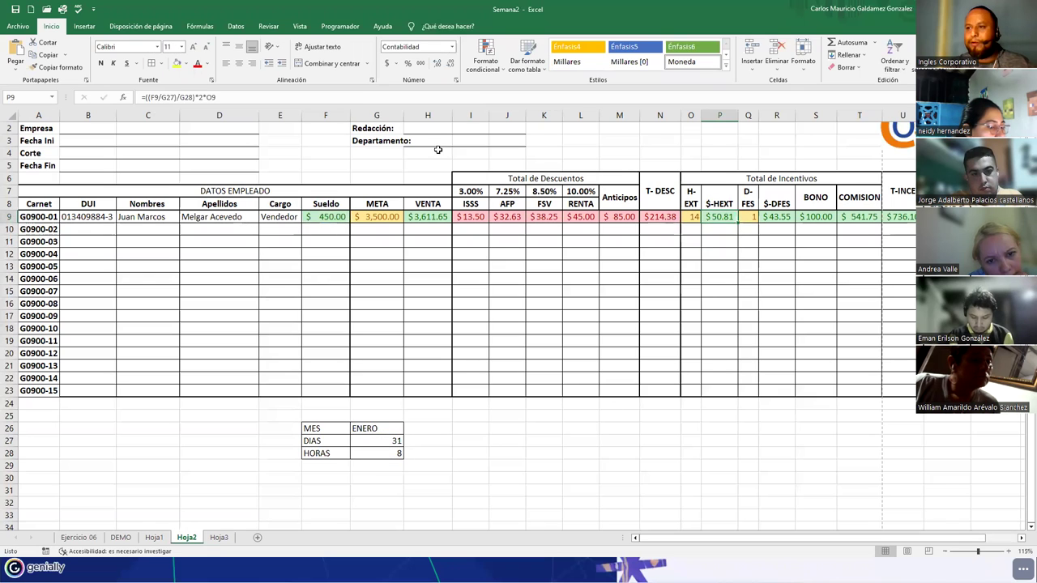
- Replace the fixed 31 in R9's holiday pay formula with G27
left_click(763, 217)
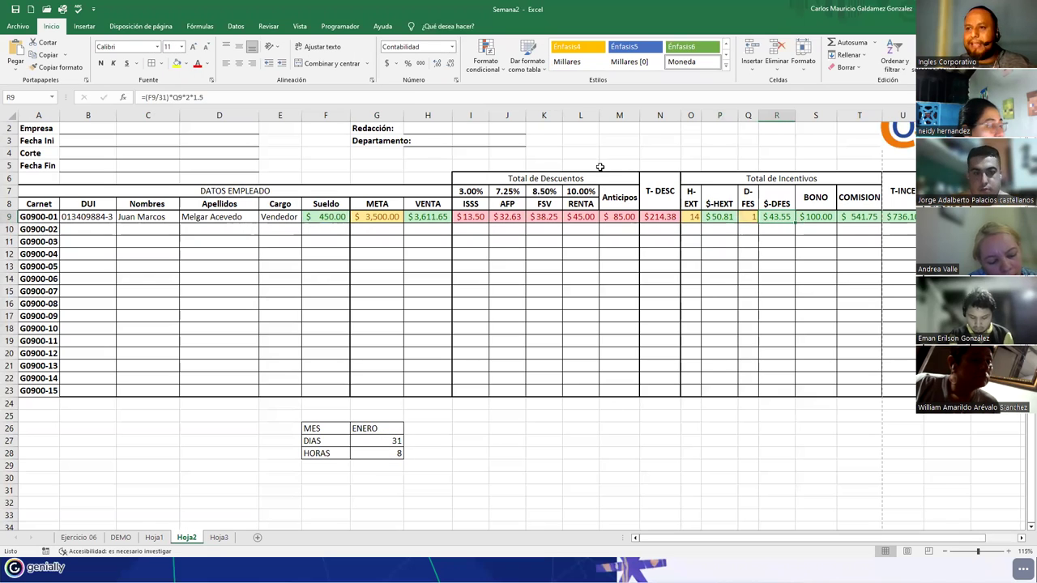
left_click(164, 98)
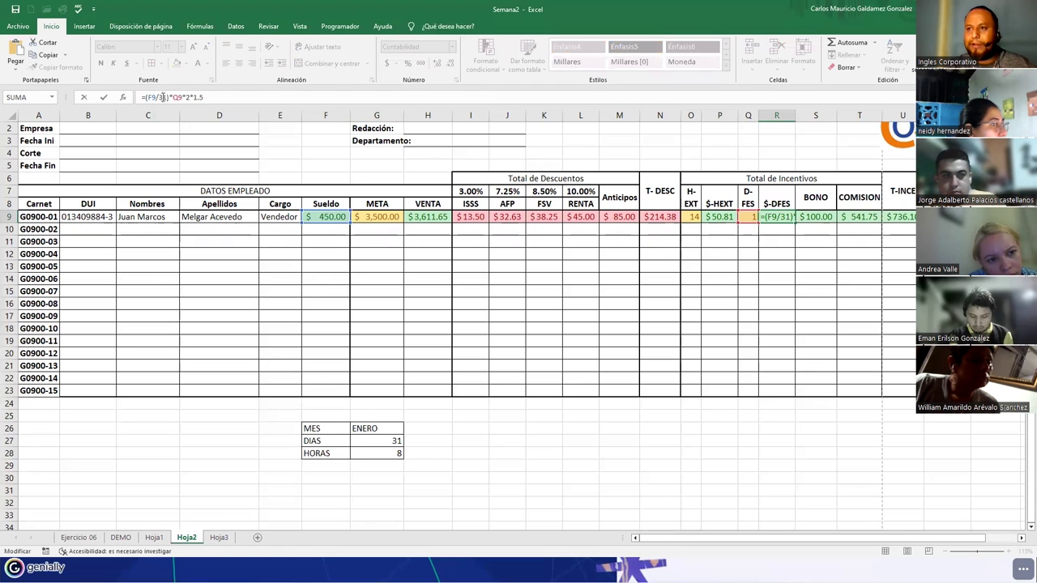
left_click(385, 443)
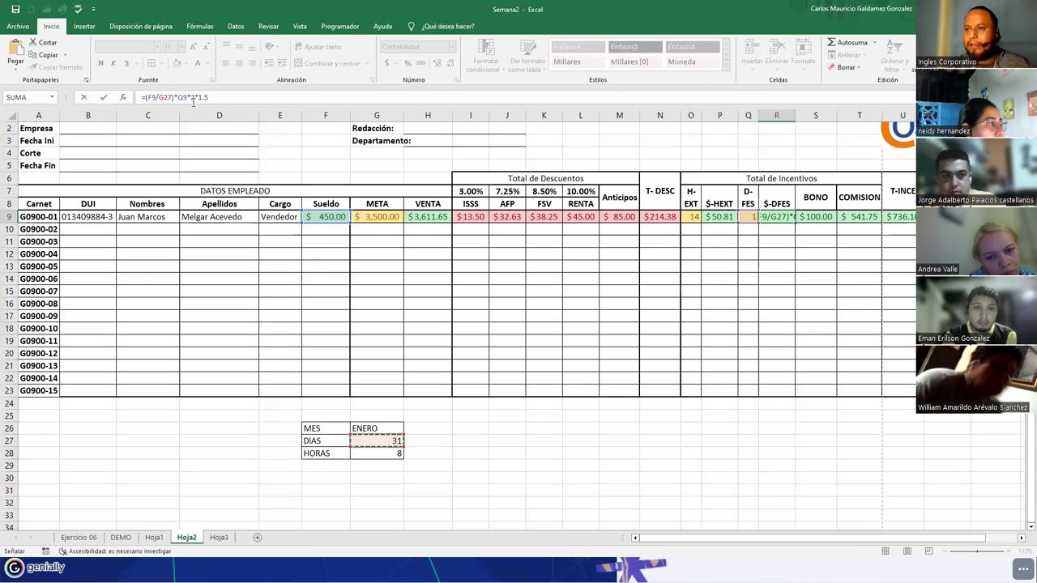
key("ctrl+Return")
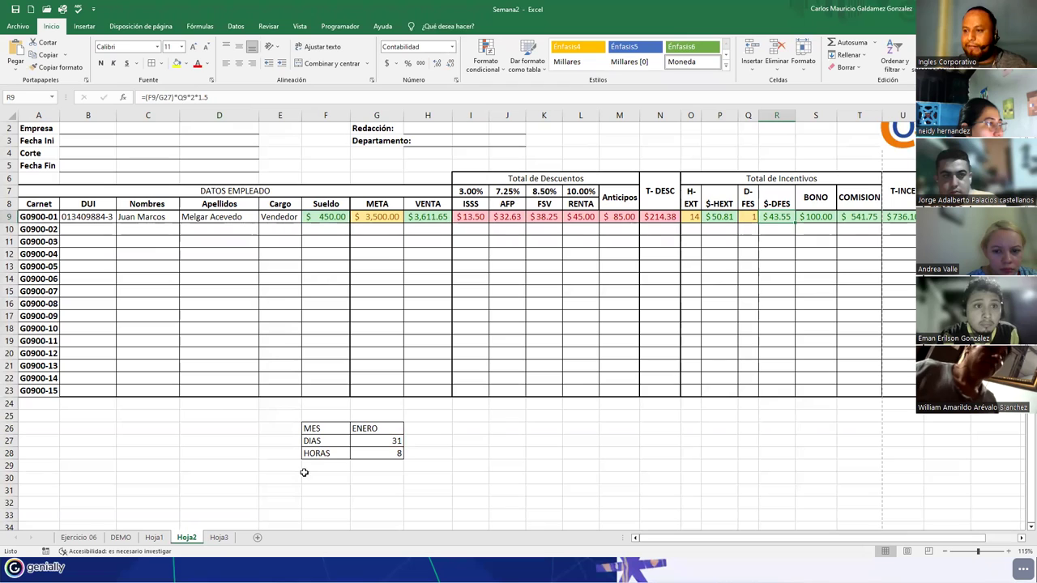
left_click(335, 470)
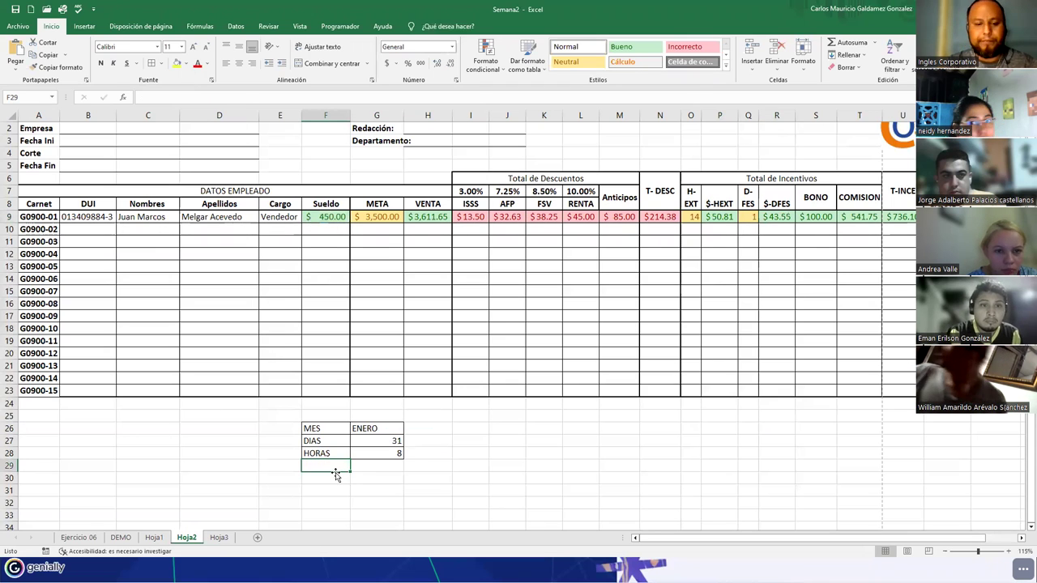
- Add the parameter DIAS FES with value 1.5 in F29:G29
type("DIAS")
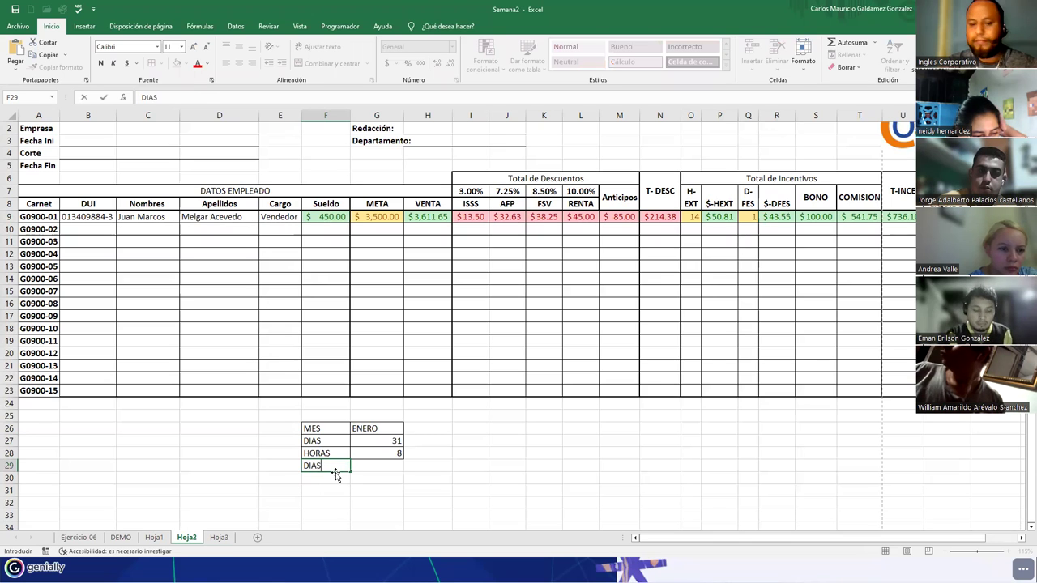
type(" FES")
key("Tab")
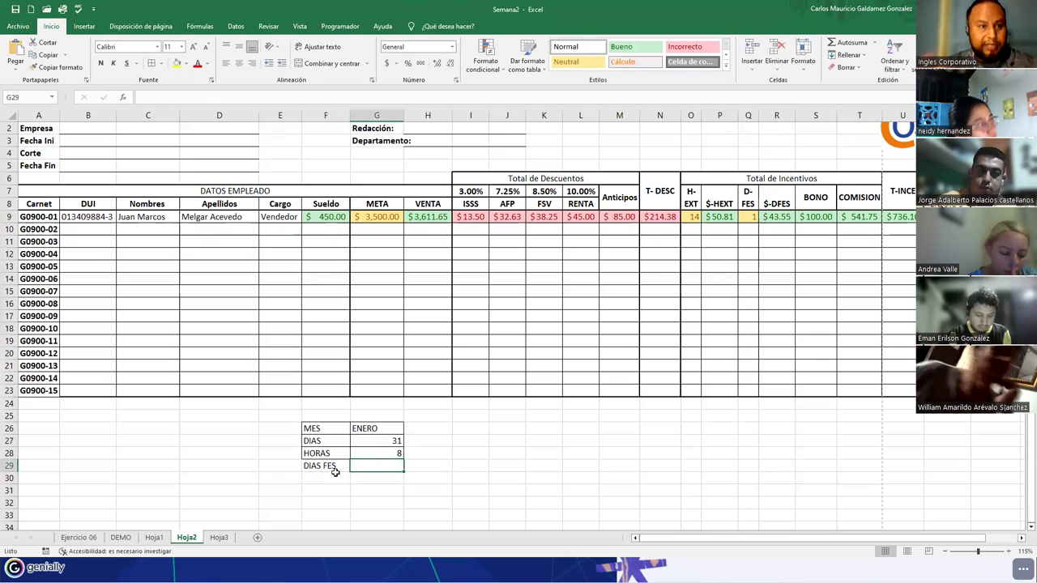
type("1.5")
left_click(335, 468)
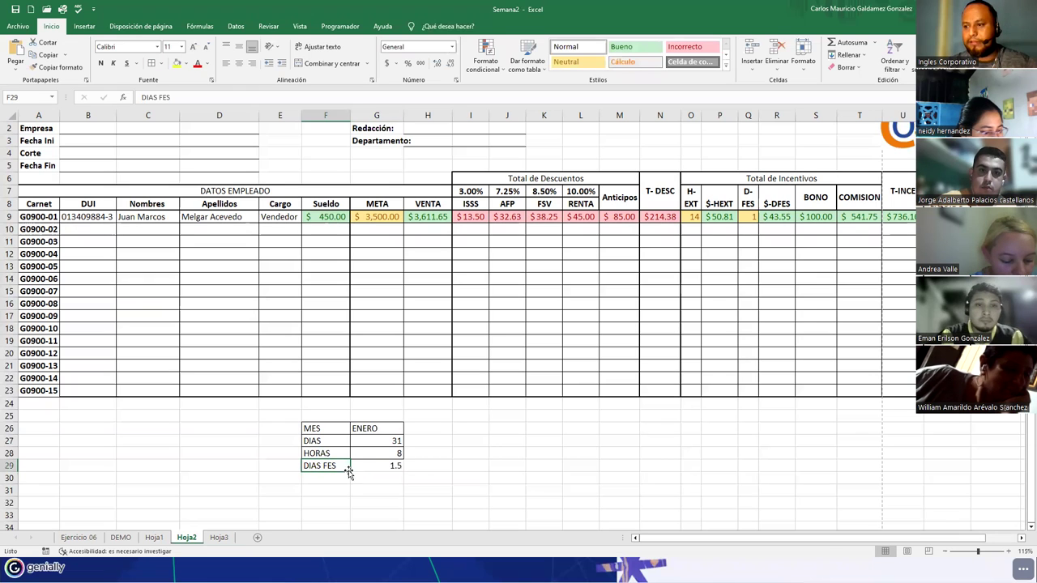
left_click_drag(347, 469, 389, 468)
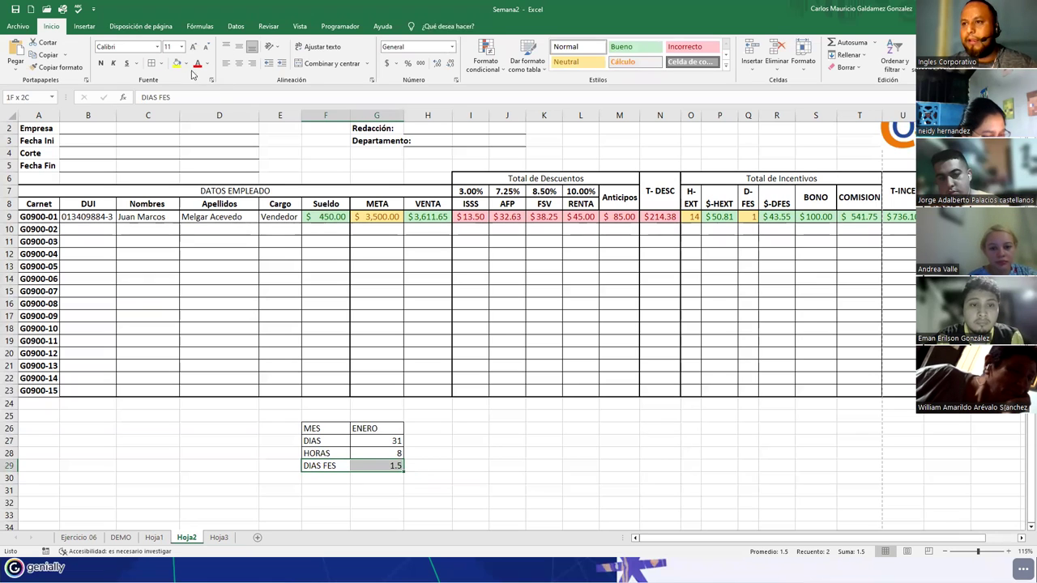
- Replace the fixed 1.5 in R9's holiday pay formula with G29
left_click(773, 218)
double_click(204, 97)
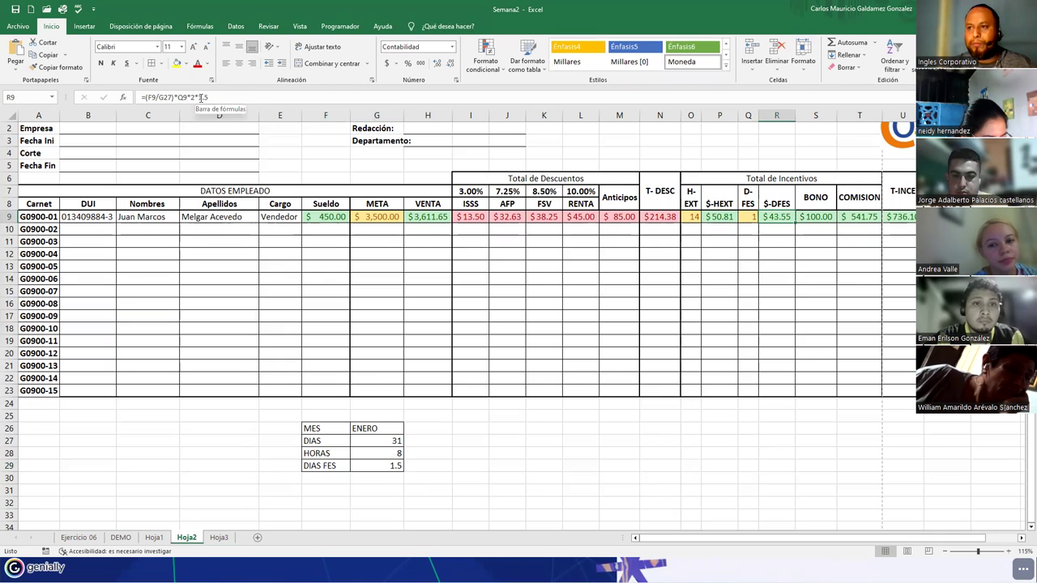
left_click(374, 470)
key("Return")
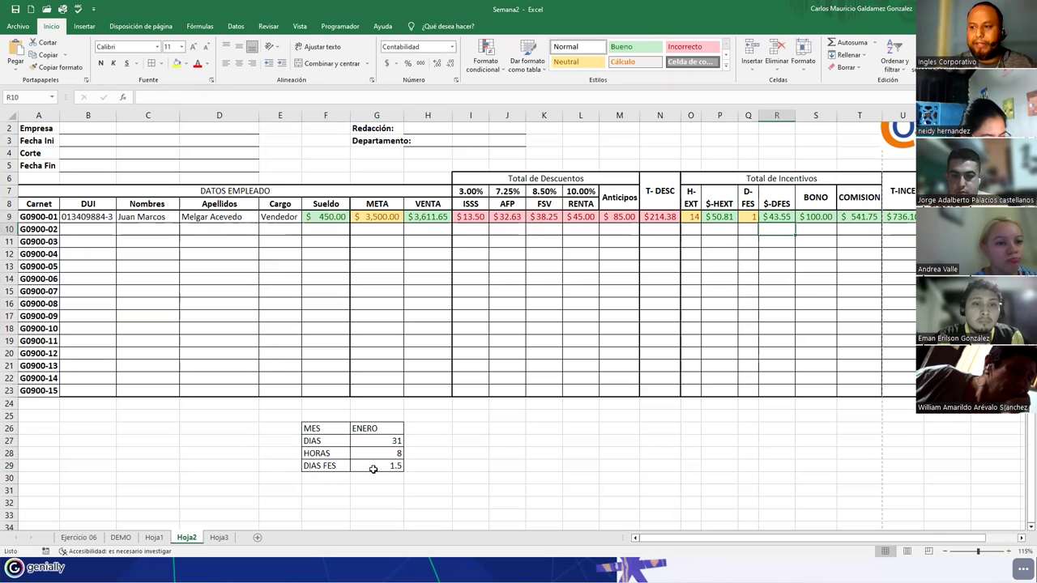
key("Return")
- Add the parameter EXTRA with value 2 in F30:G30
left_click(333, 479)
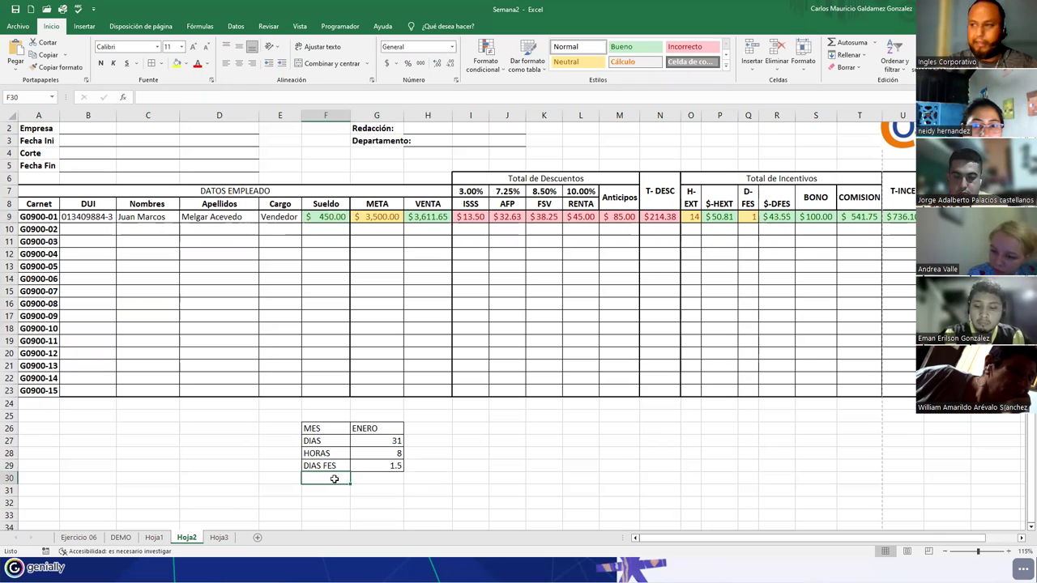
type("EXTRA")
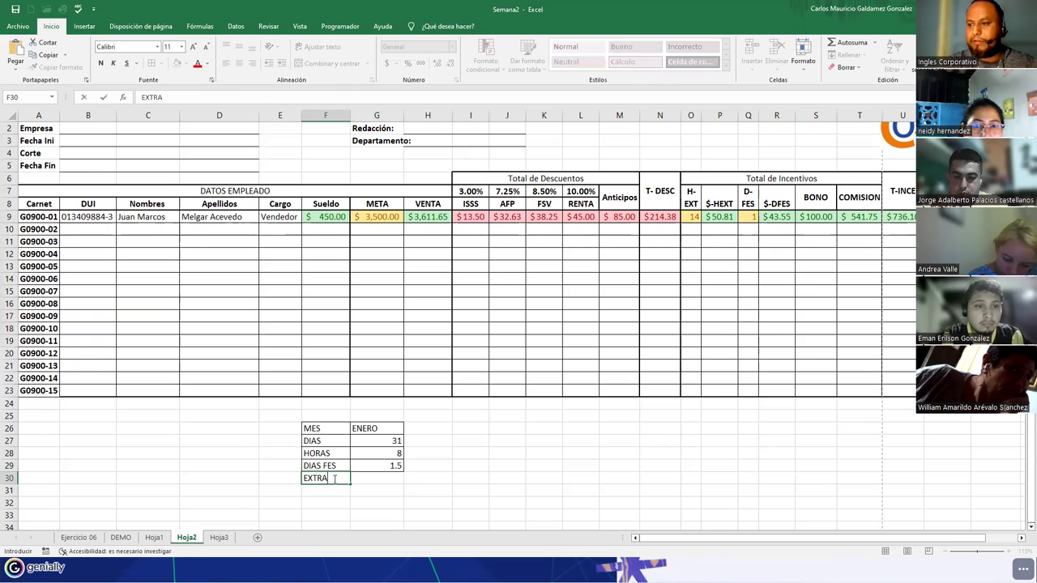
key("Tab")
type("2")
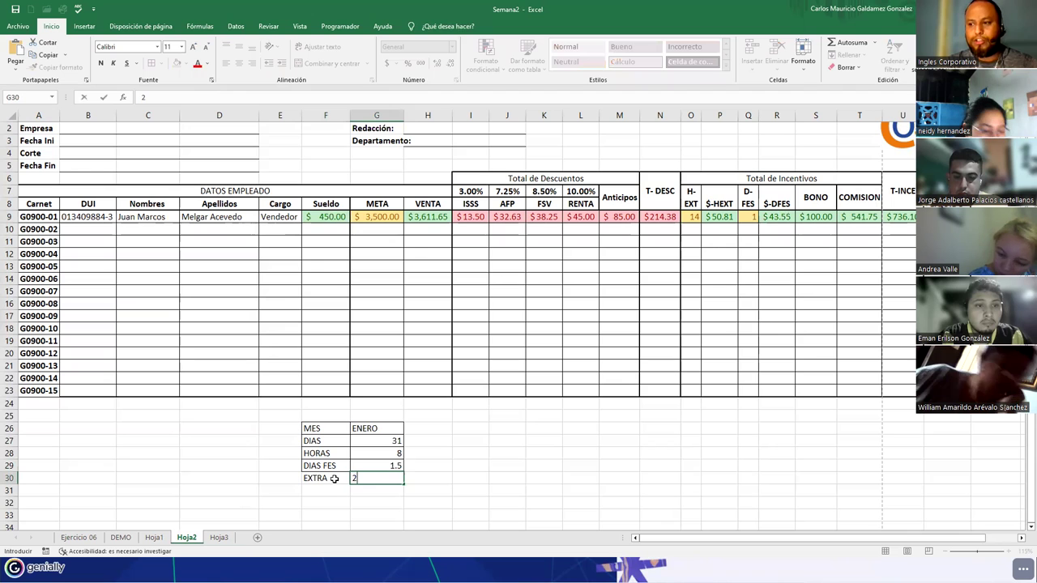
left_click_drag(334, 478, 361, 478)
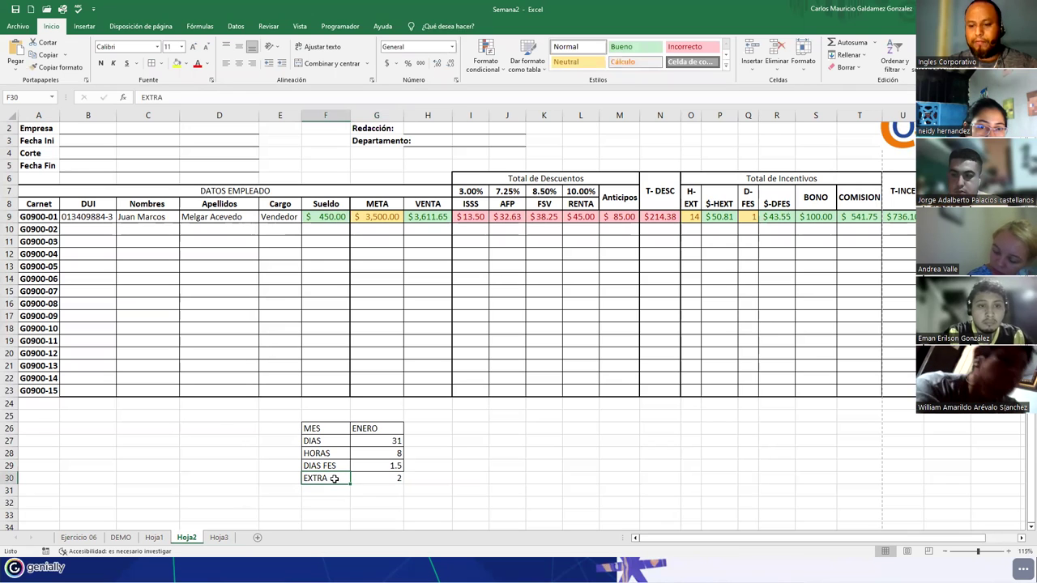
- Replace the constant 2 with EXTRA cell G30 in both P9 and R9
left_click_drag(152, 105, 386, 475)
left_click(710, 217)
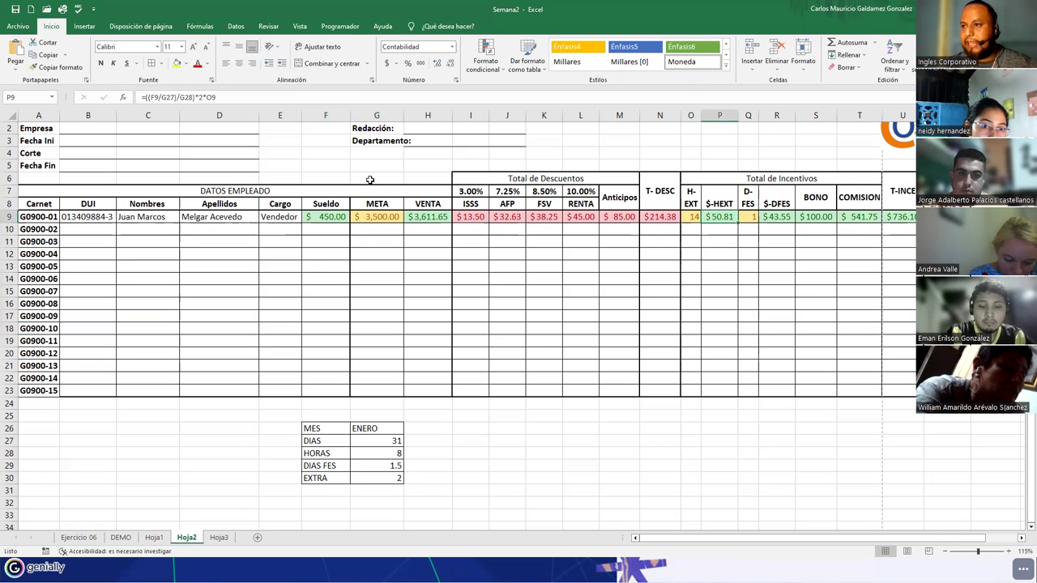
left_click(201, 98)
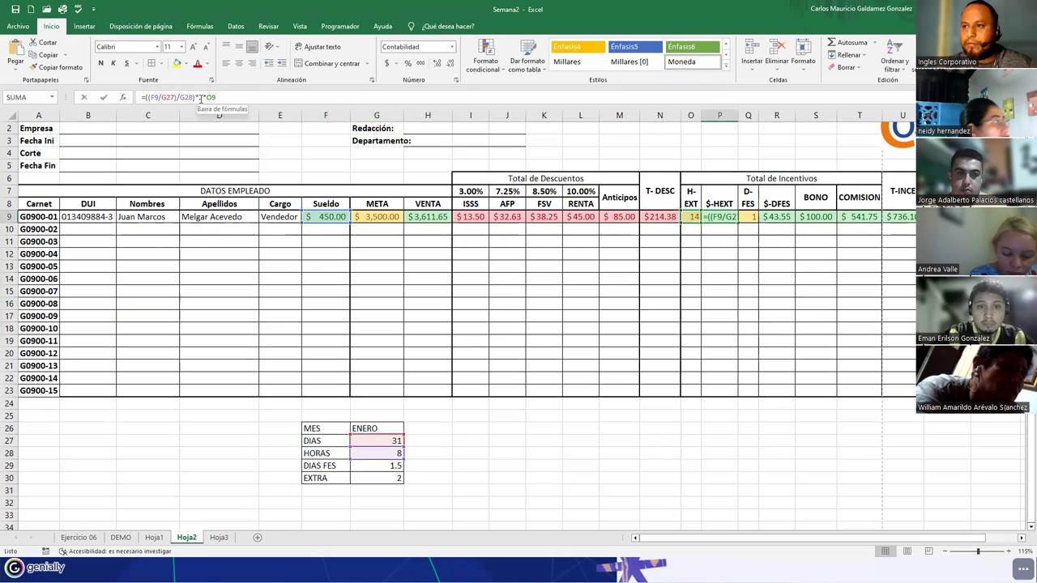
type("2")
left_click(384, 478)
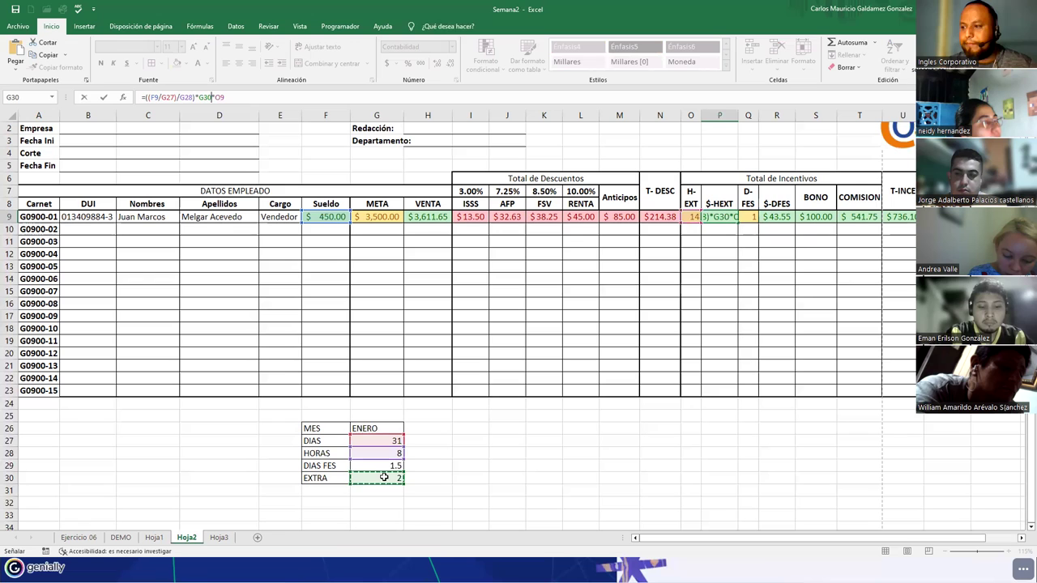
key("Return")
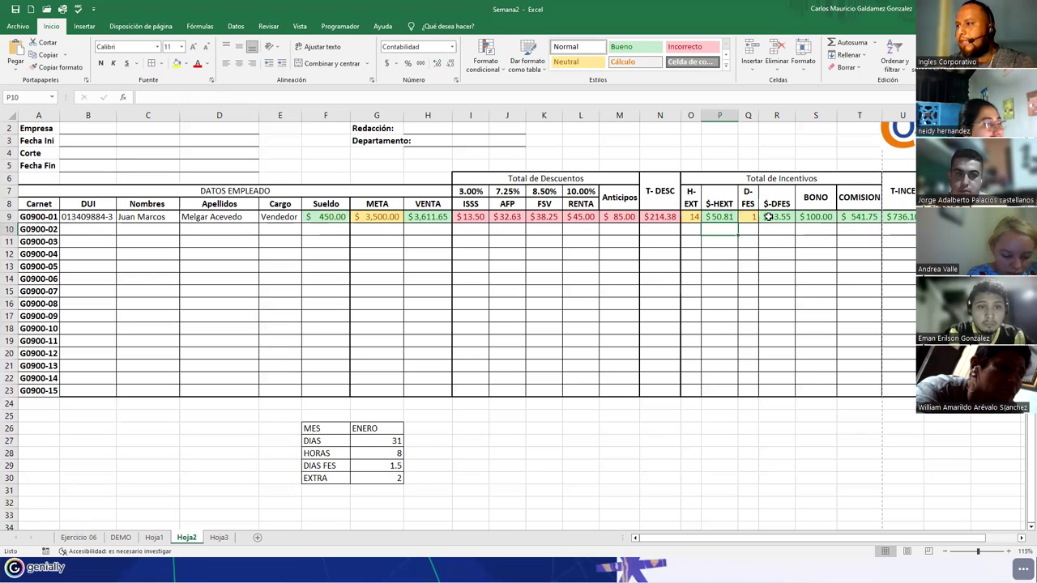
double_click(768, 217)
left_click(822, 216)
key("Return")
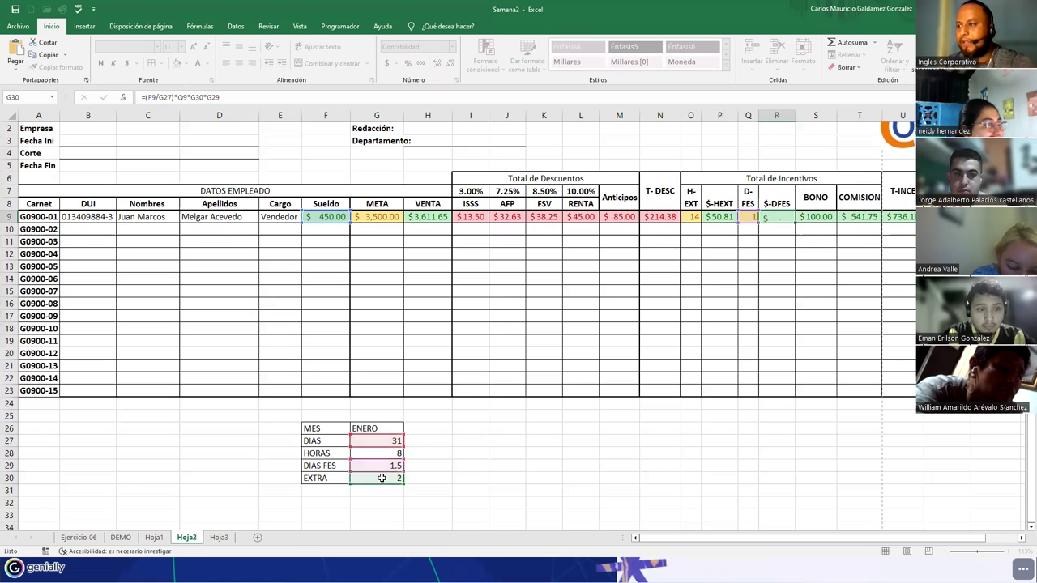
- Select the F26:G30 parameter table to review it
left_click_drag(308, 428, 365, 482)
left_click(365, 480)
mouse_move(308, 442)
left_mouse_down()
mouse_move(367, 482)
mouse_move(319, 429)
left_mouse_up()
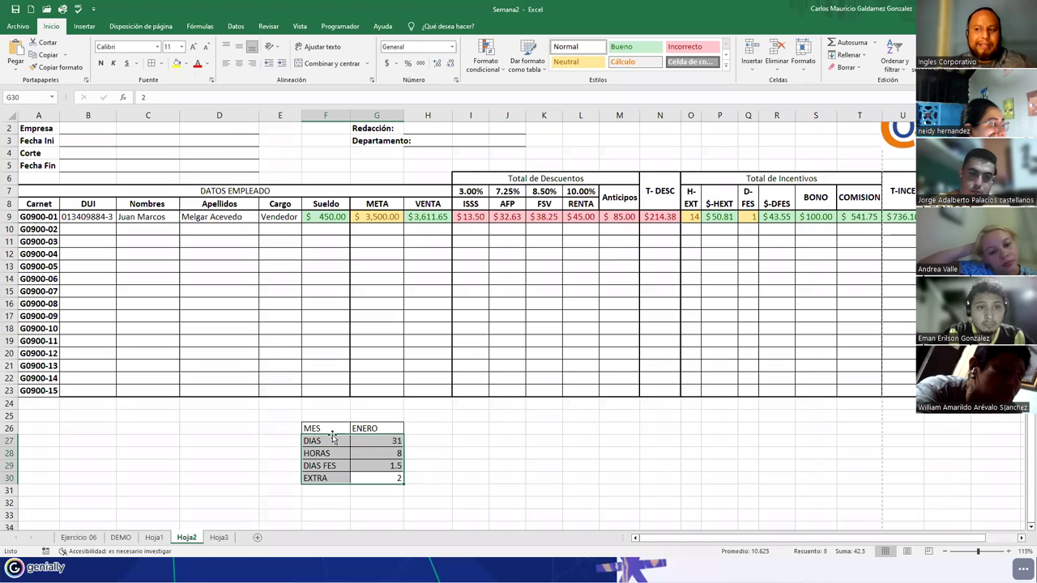
left_click(330, 431)
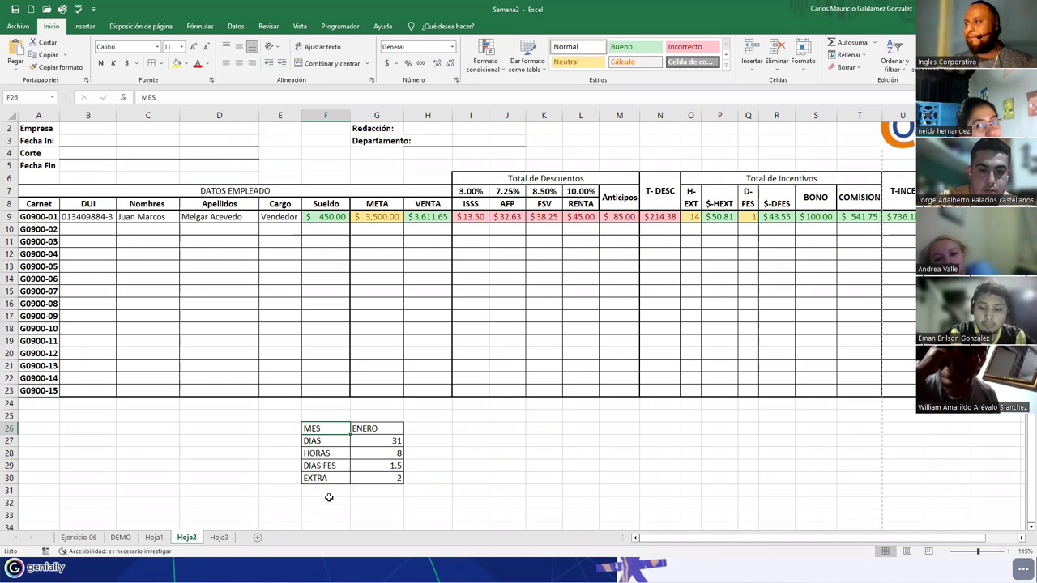
left_click(368, 465)
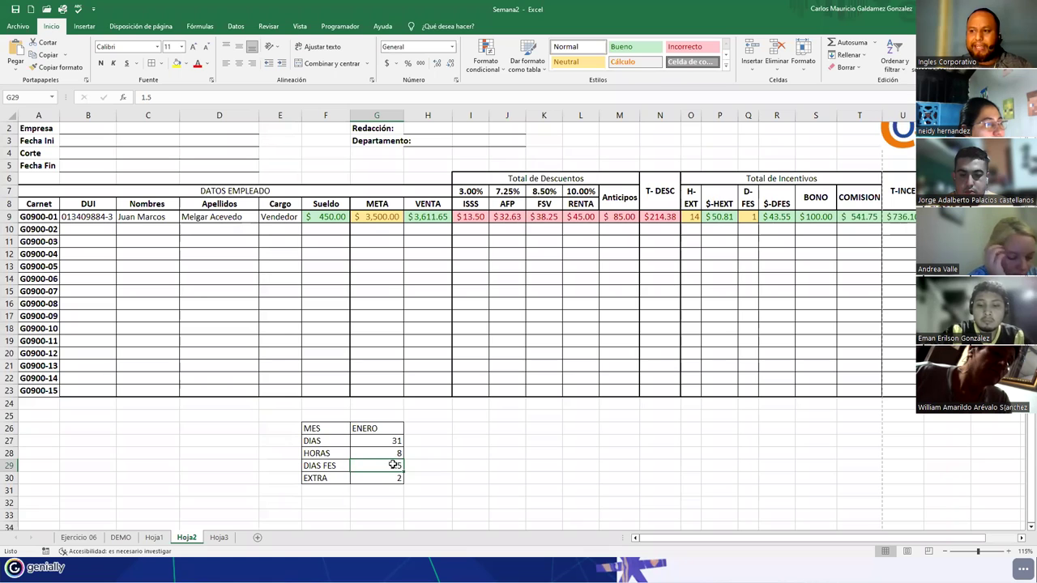
- Change DIAS FES to 1.75, HORAS to 6 and EXTRA to 3, then select the table
type("1.75")
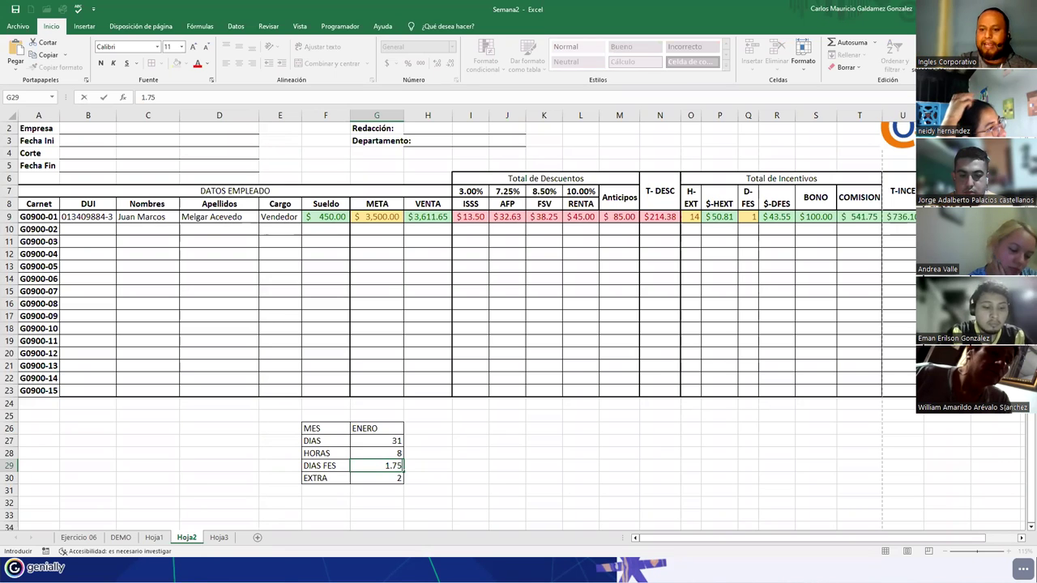
key("Return")
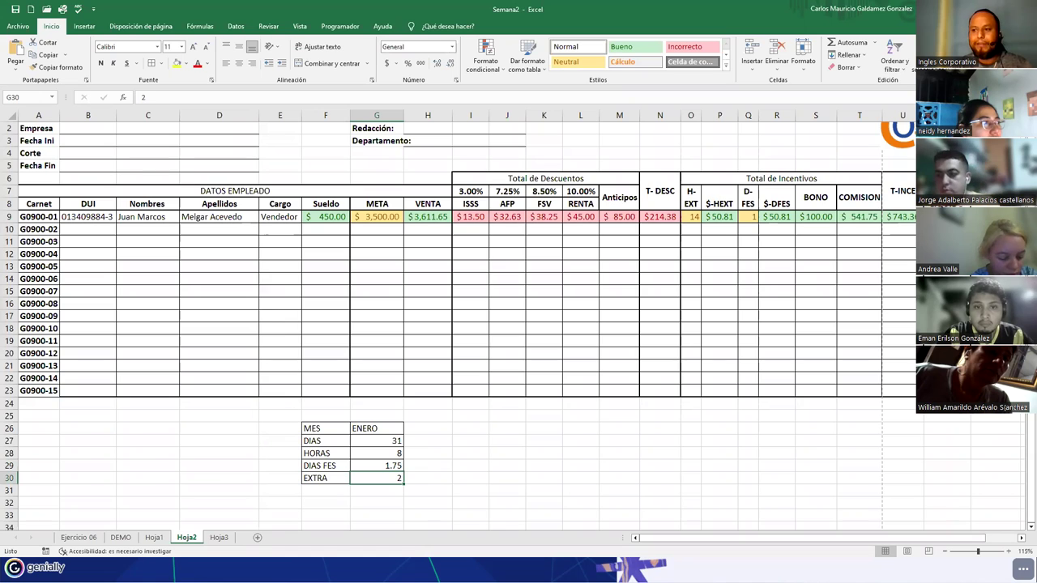
left_click(375, 453)
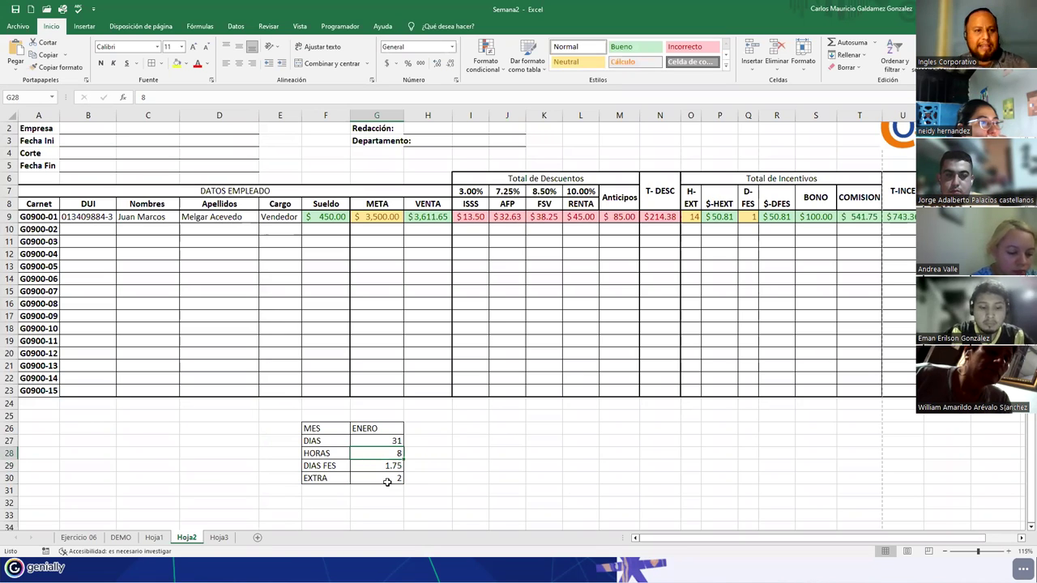
type("7")
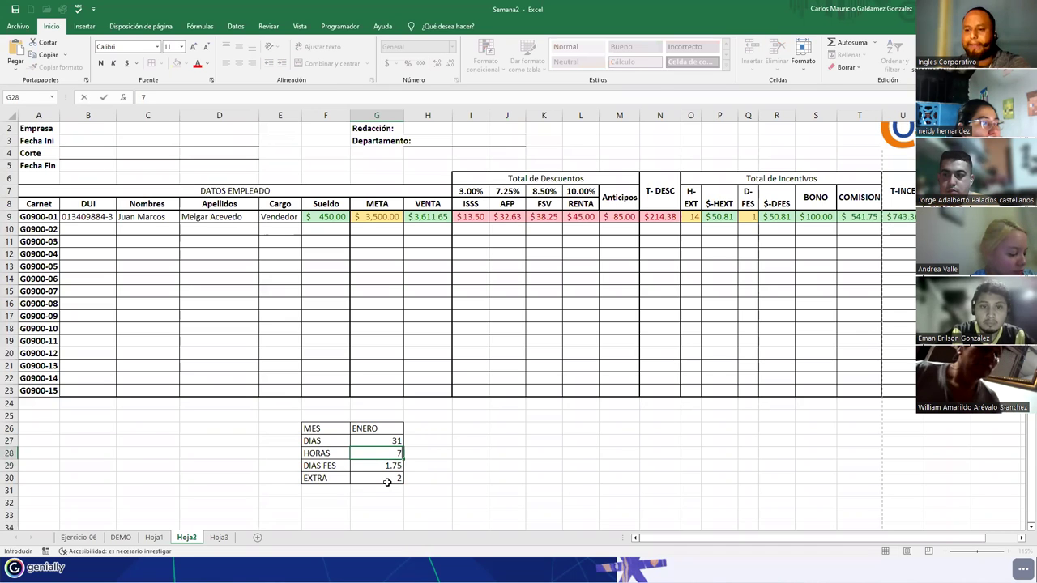
key("Return")
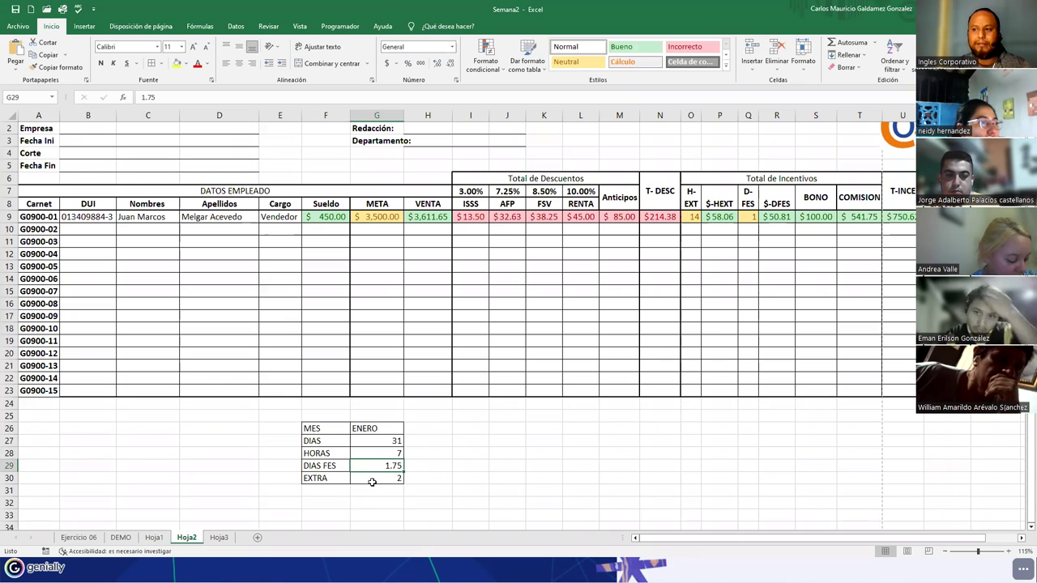
left_click(375, 453)
type("6")
key("Return")
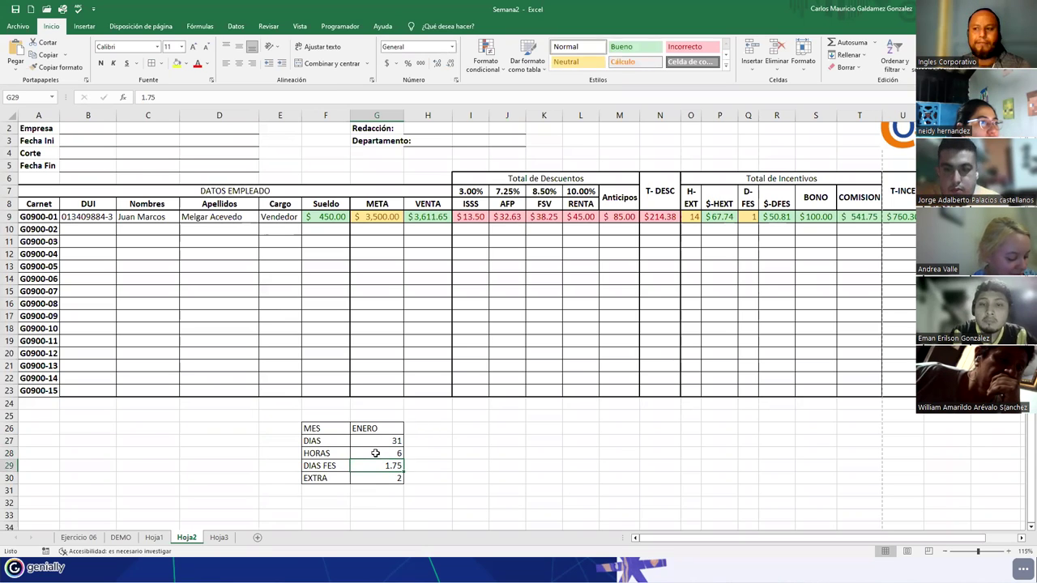
left_click(369, 480)
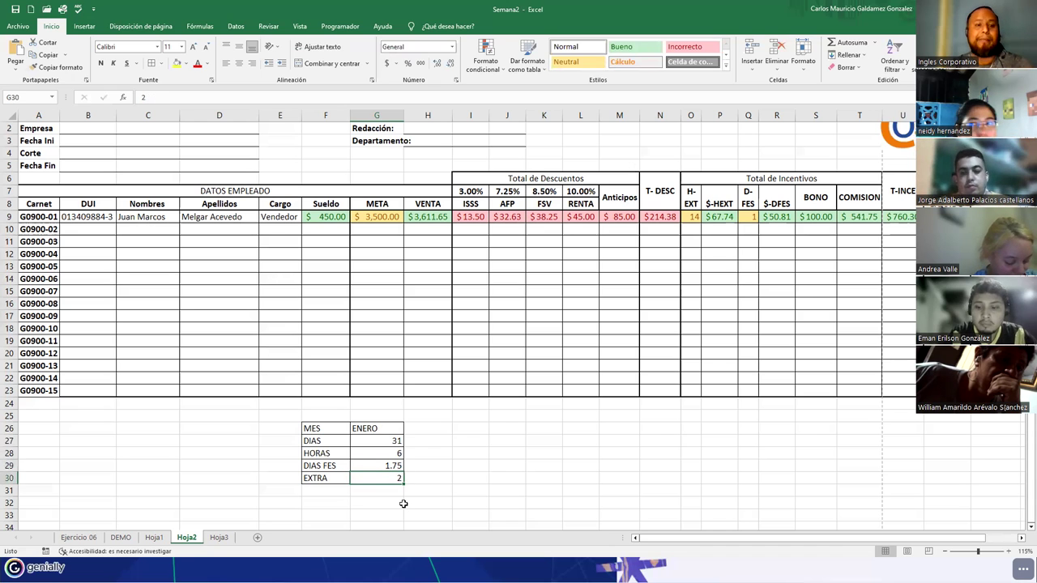
type("3")
key("Return")
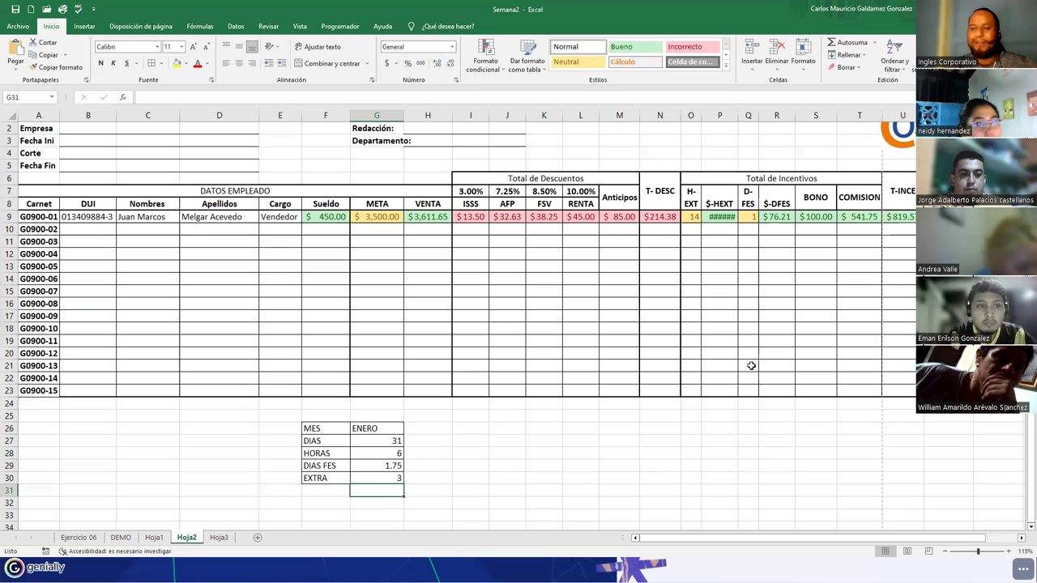
left_click_drag(308, 428, 372, 477)
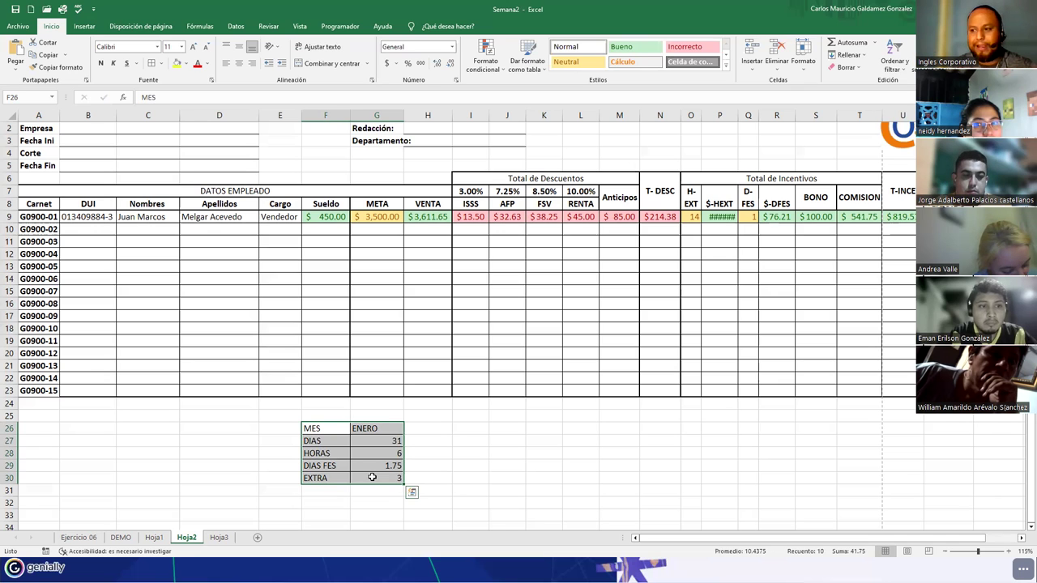
- Undo back to HORAS 8, DIAS FES 1.5, EXTRA 2, then review L9 and T9
key("ctrl+z")
key("ctrl+z")
key("ctrl+z")
key("ctrl+z")
key("ctrl+z")
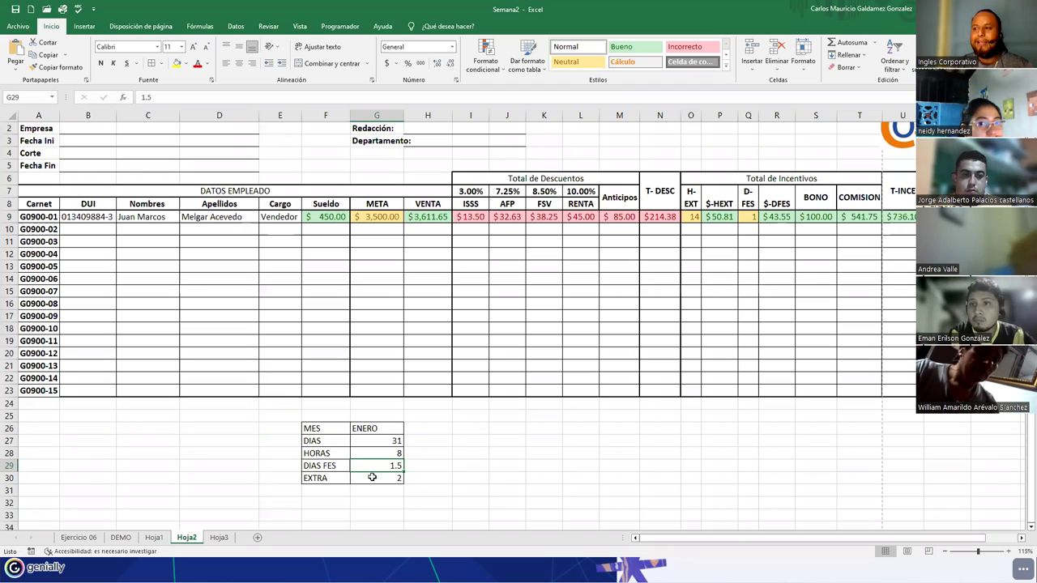
left_click(583, 217)
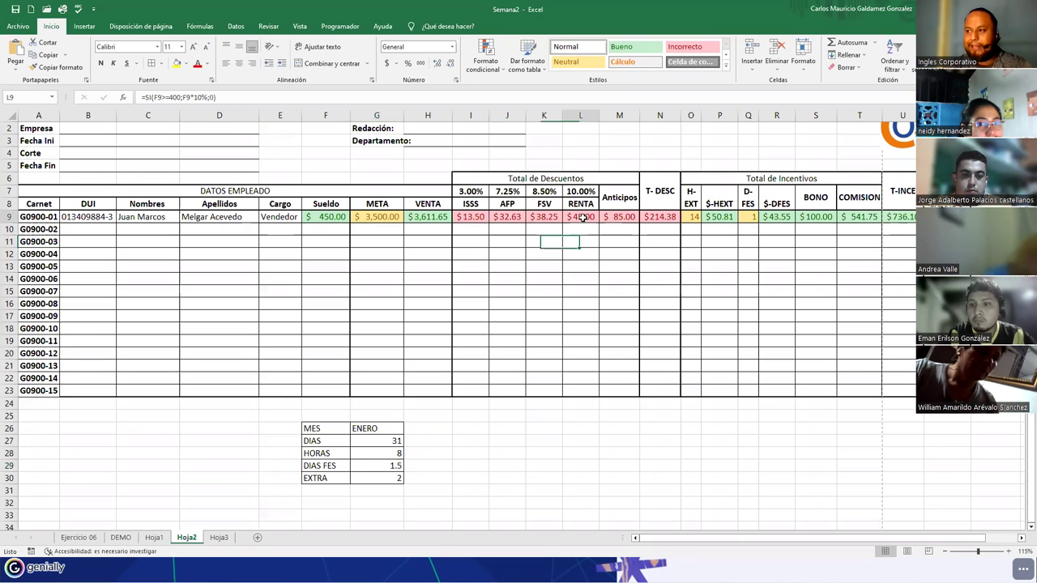
left_click(864, 217)
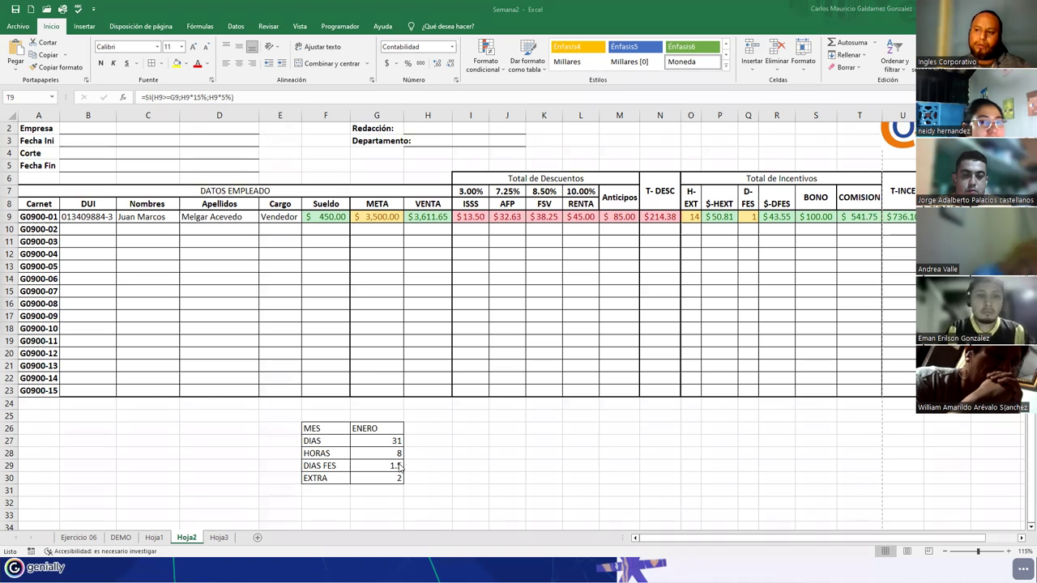
left_click_drag(321, 427, 384, 475)
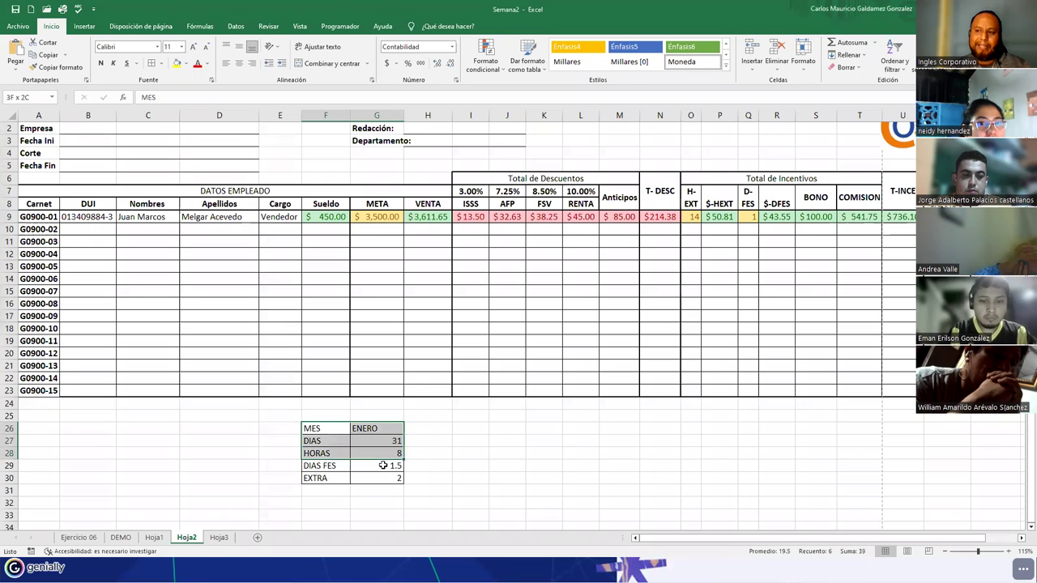
left_click(384, 476)
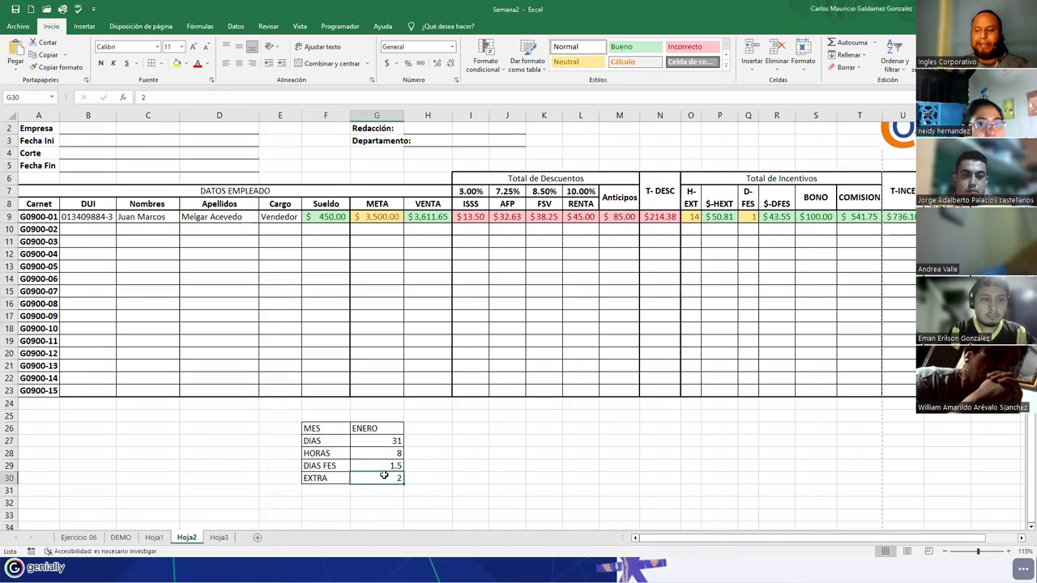
left_click(355, 426)
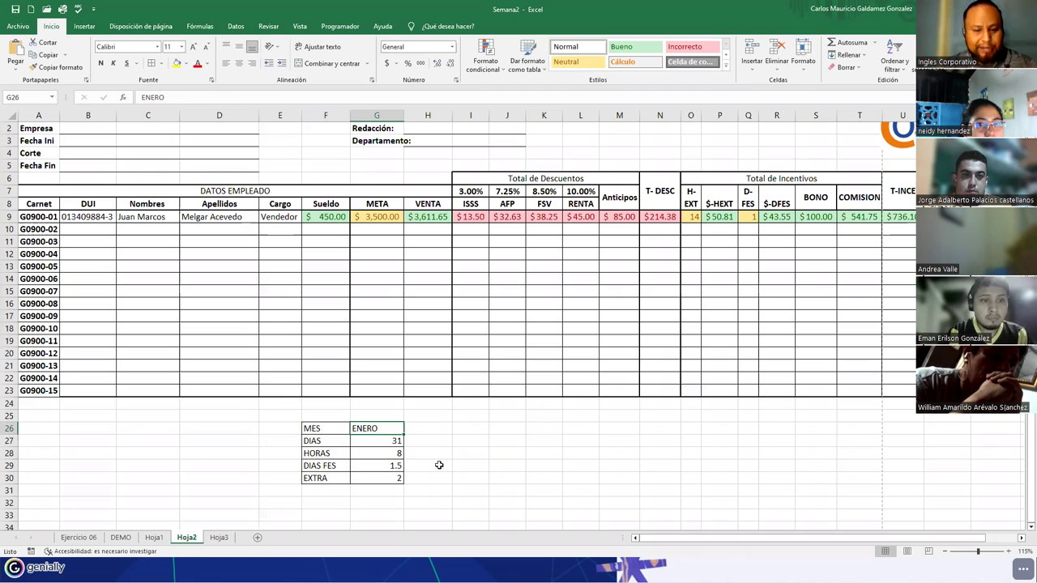
- Enter FEBRERO as the month and 28 as DIAS in the parameter table
type("FEBR")
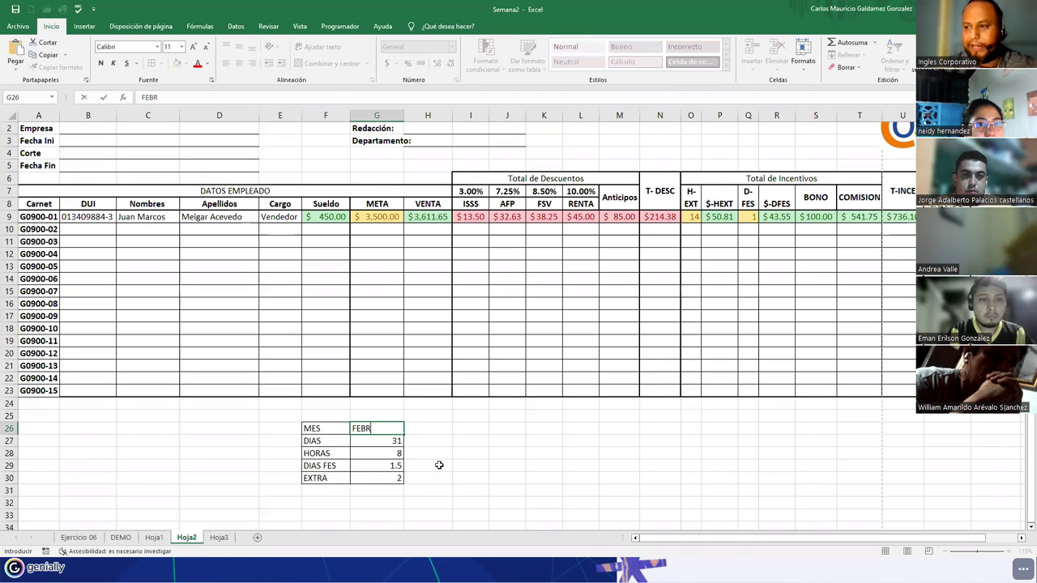
key("Return")
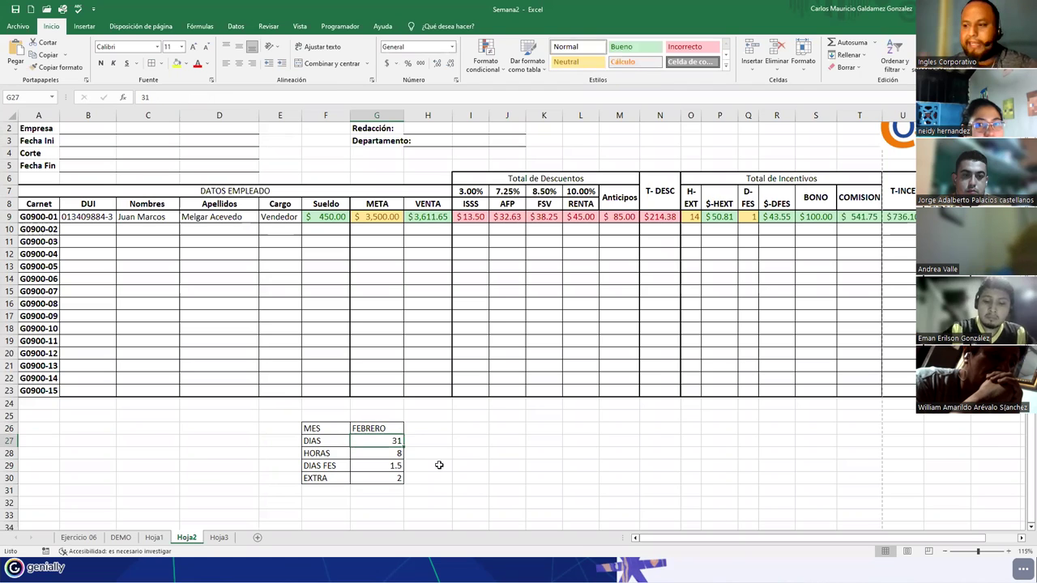
type("28")
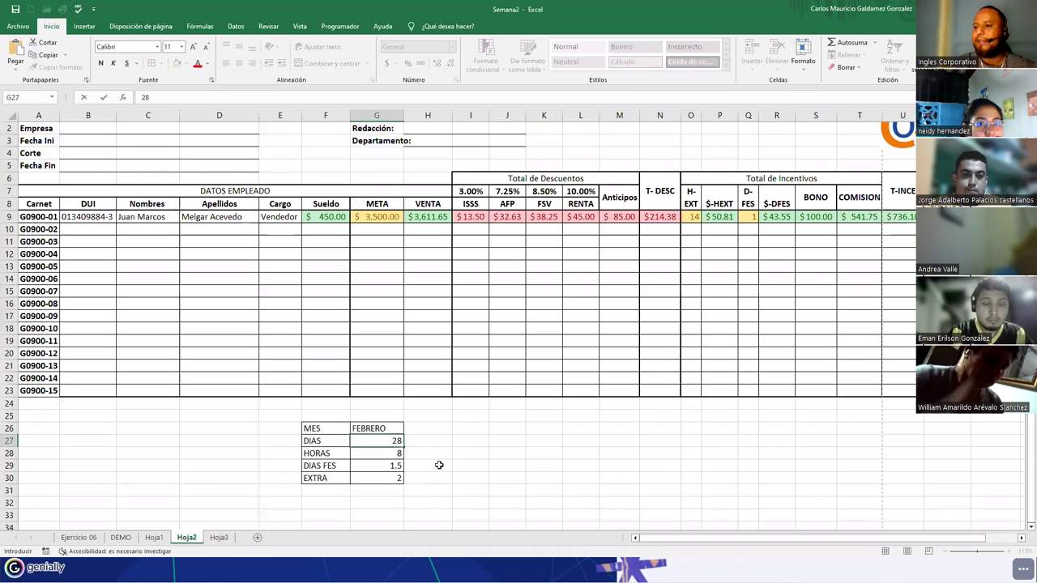
key("Return")
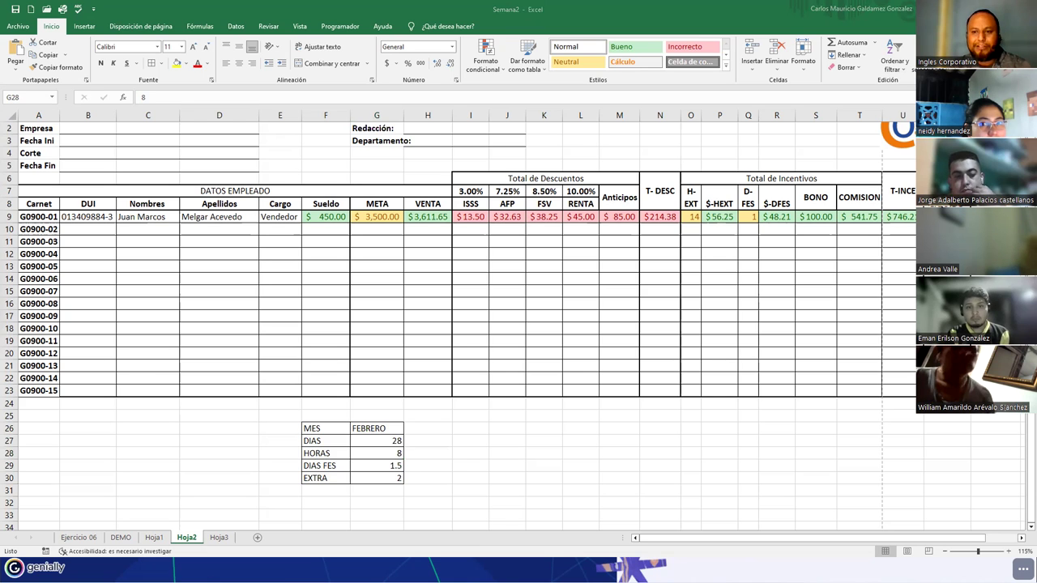
- Overwrite the month with MARZO and the days with 31
key("F2")
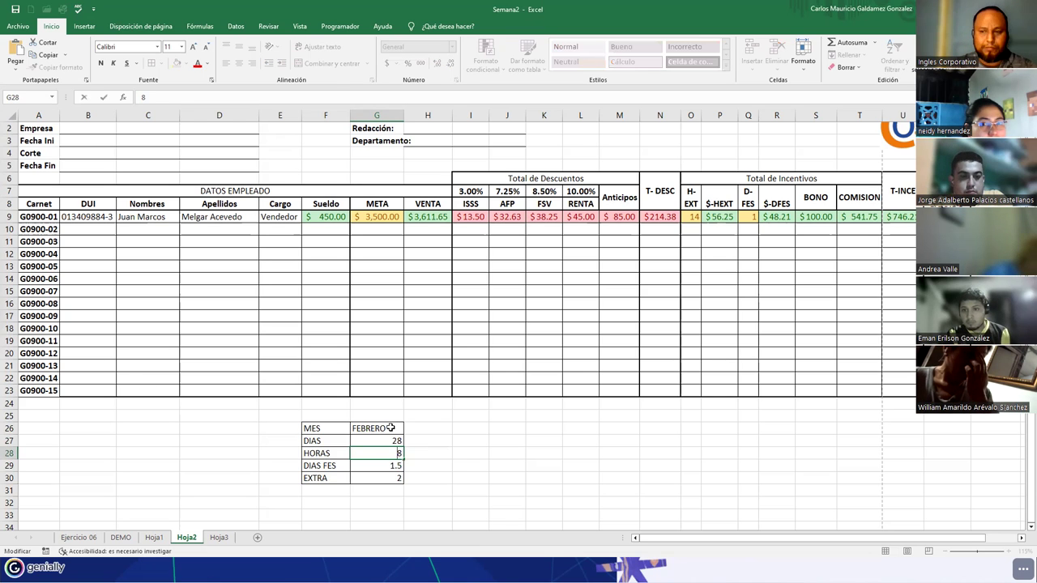
left_click(390, 428)
type("MARZO")
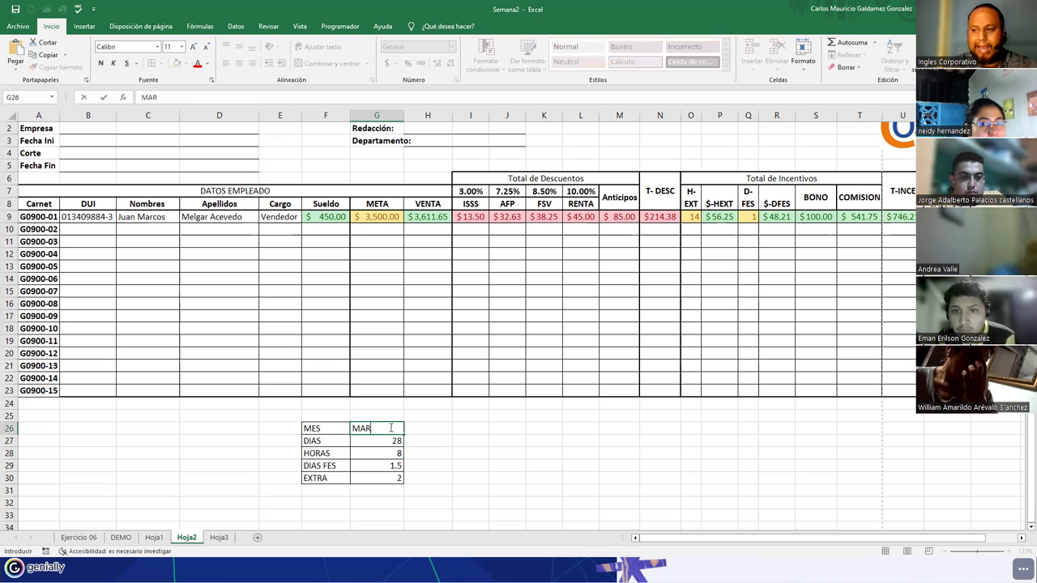
key("Return")
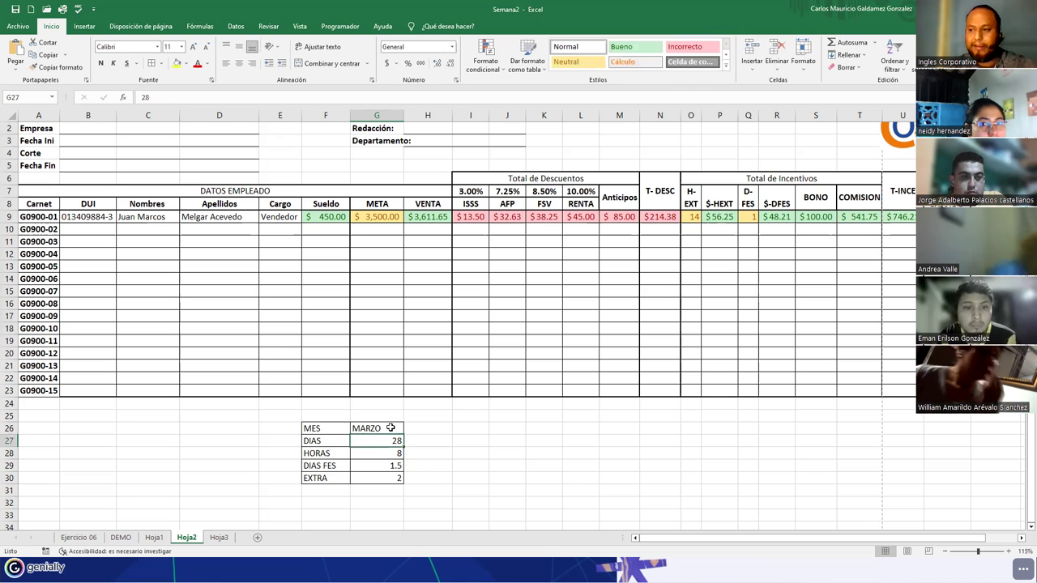
type("3")
key("Return")
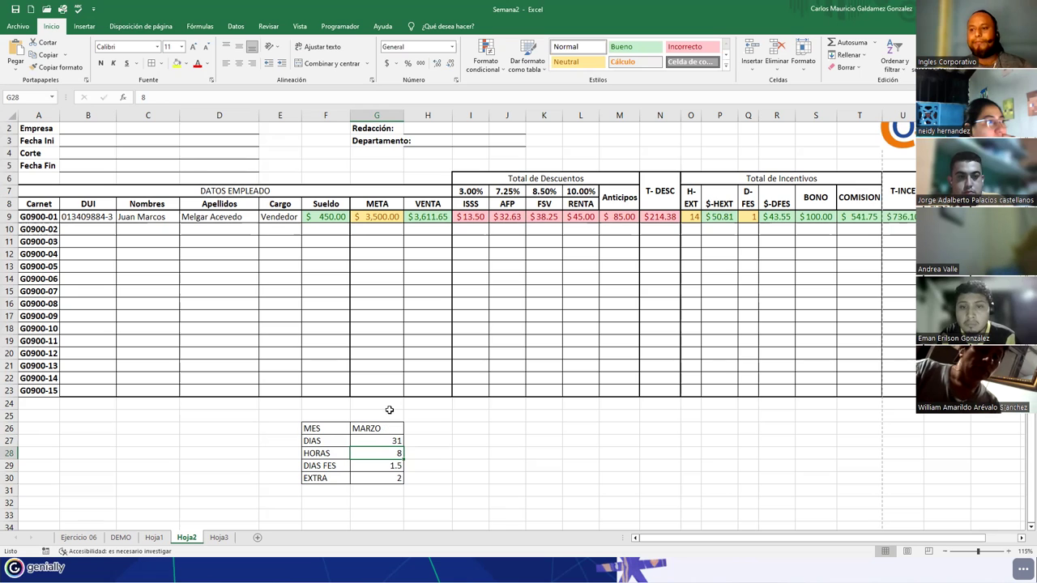
- Snip the payroll table and its title with Win+Shift+S
scroll(364, 406, "up", 1)
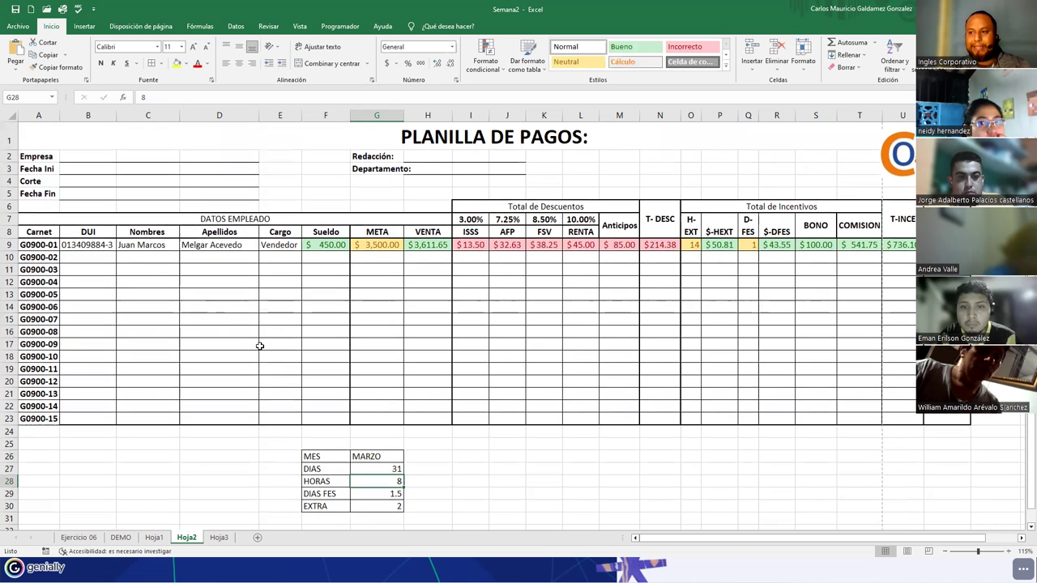
left_click(260, 346)
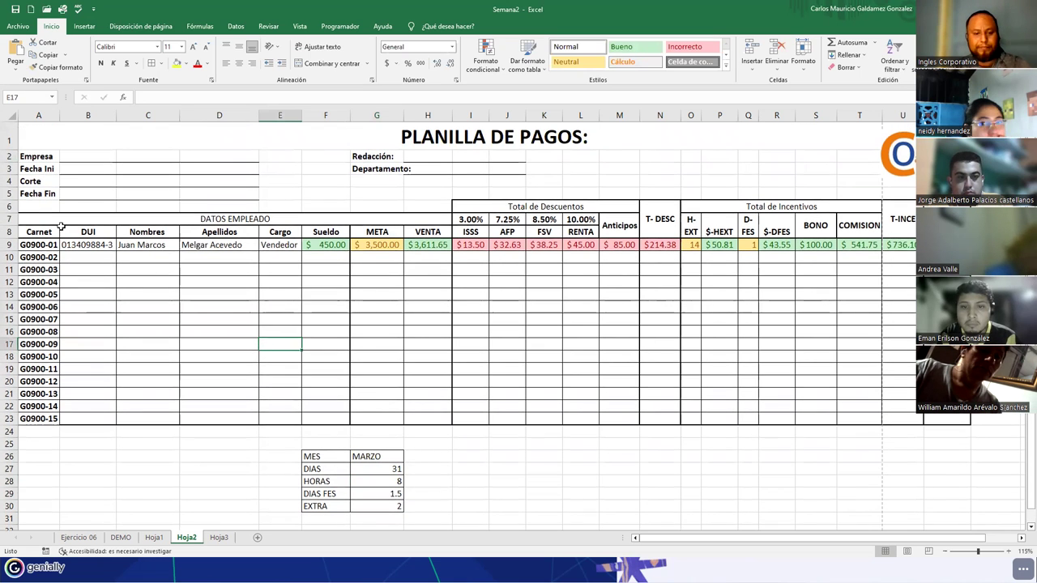
key("super+shift+s")
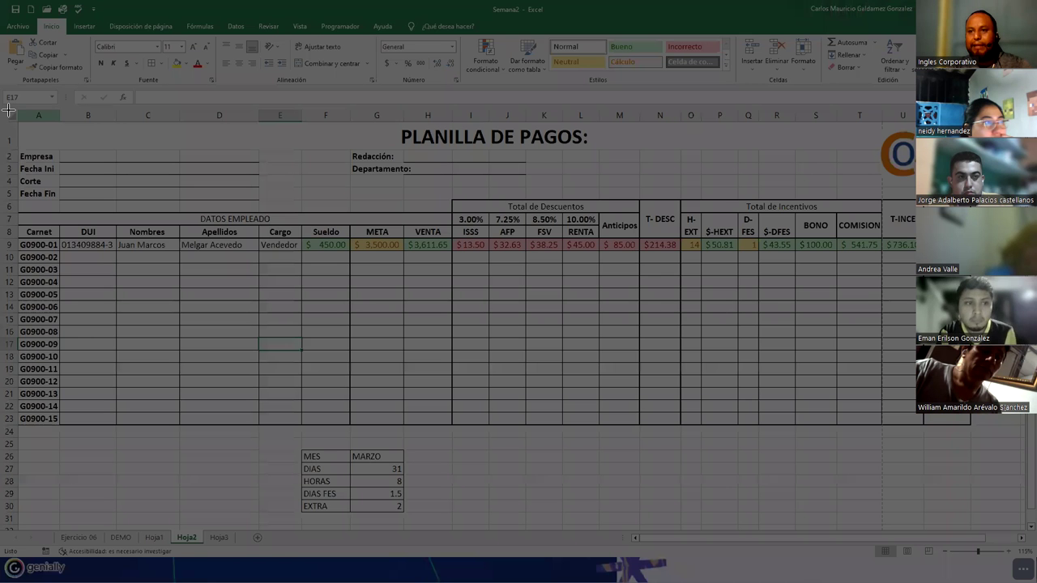
mouse_move(1, 109)
left_mouse_down()
mouse_move(679, 400)
mouse_move(982, 434)
left_mouse_up()
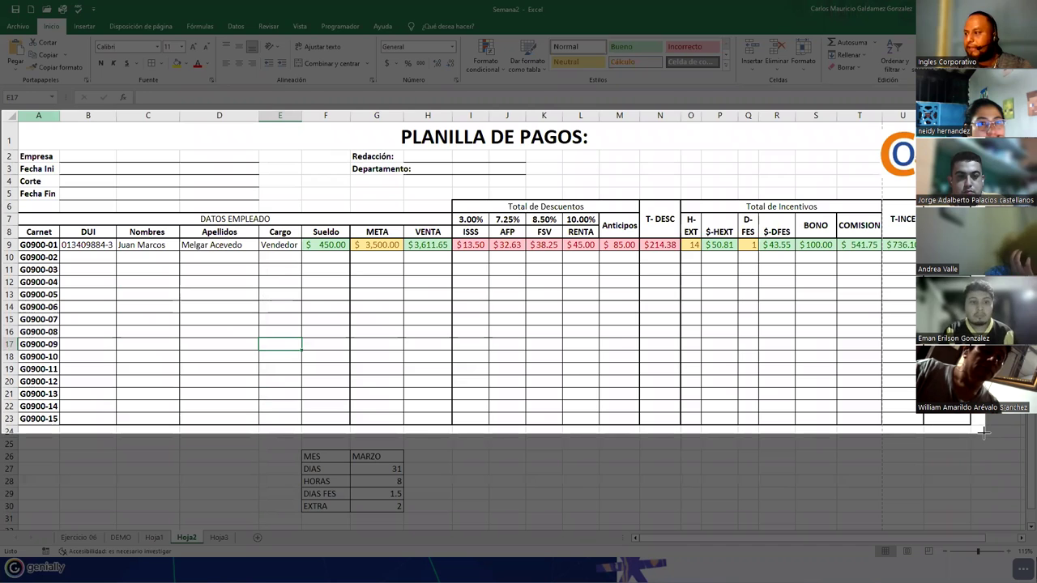
left_click_drag(982, 433, 986, 437)
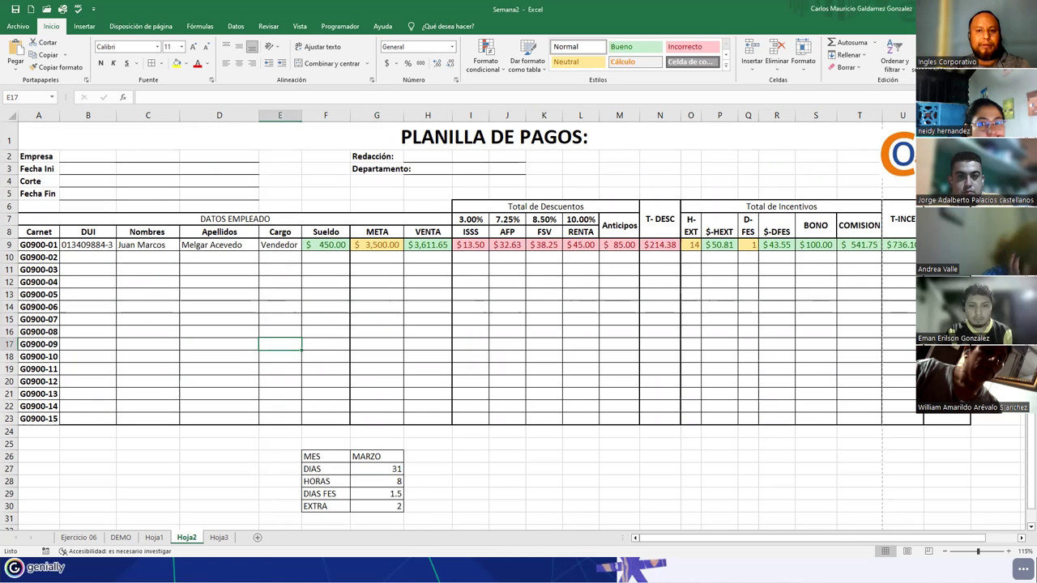
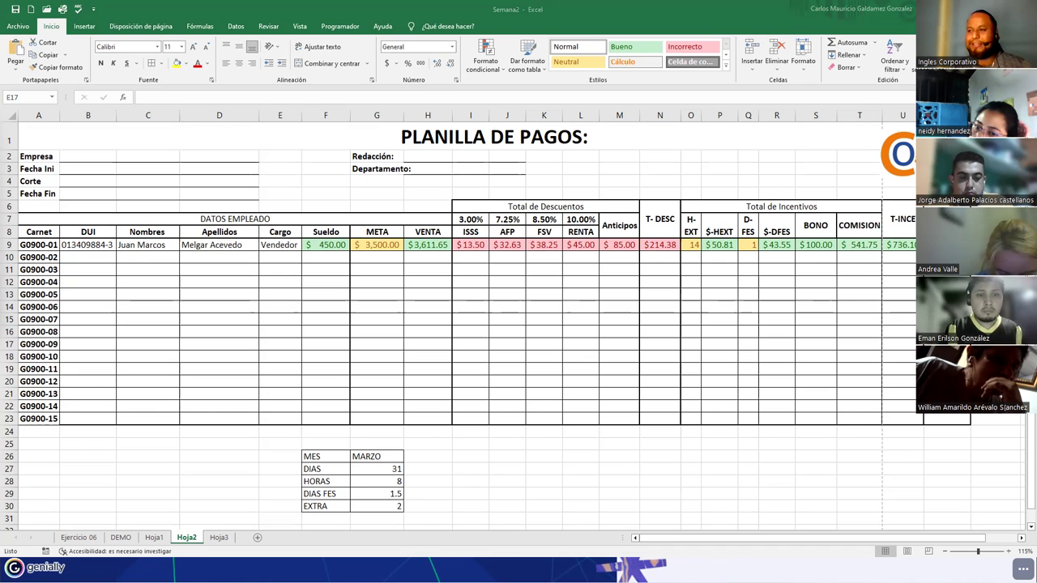
- Fill the I9:N9 discount formulas, the P9 $-HEXT formula and the R9:V9 incentive formulas down to row 23
left_click_drag(469, 247, 659, 247)
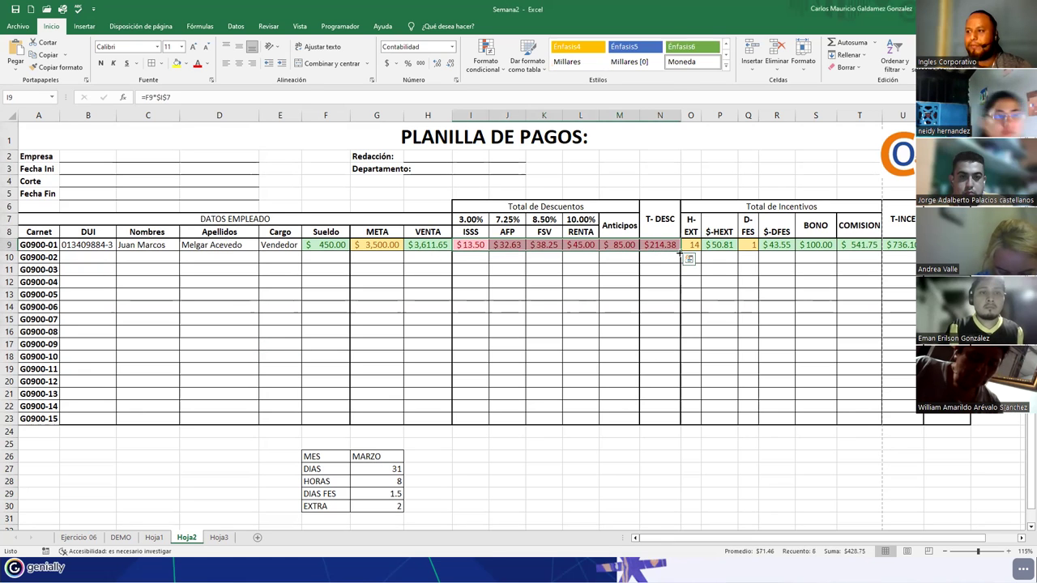
double_click(680, 254)
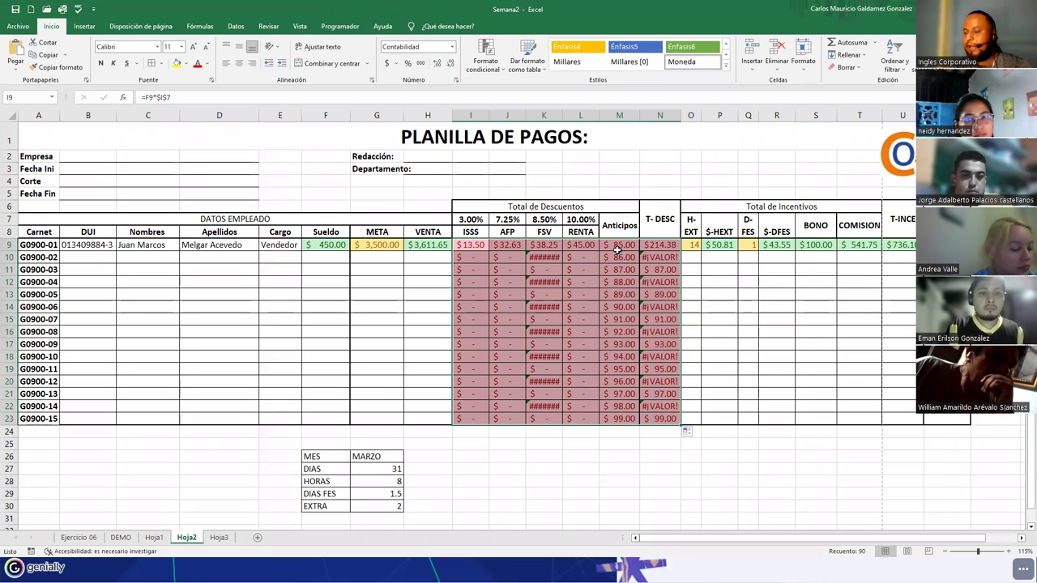
left_click(720, 245)
double_click(738, 251)
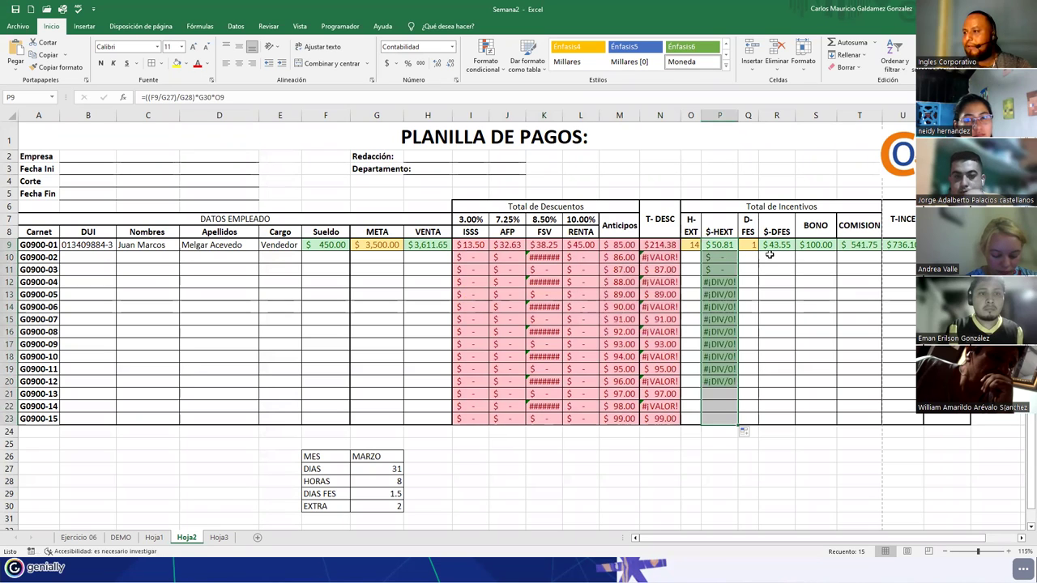
left_click(771, 247)
left_click_drag(776, 244, 940, 244)
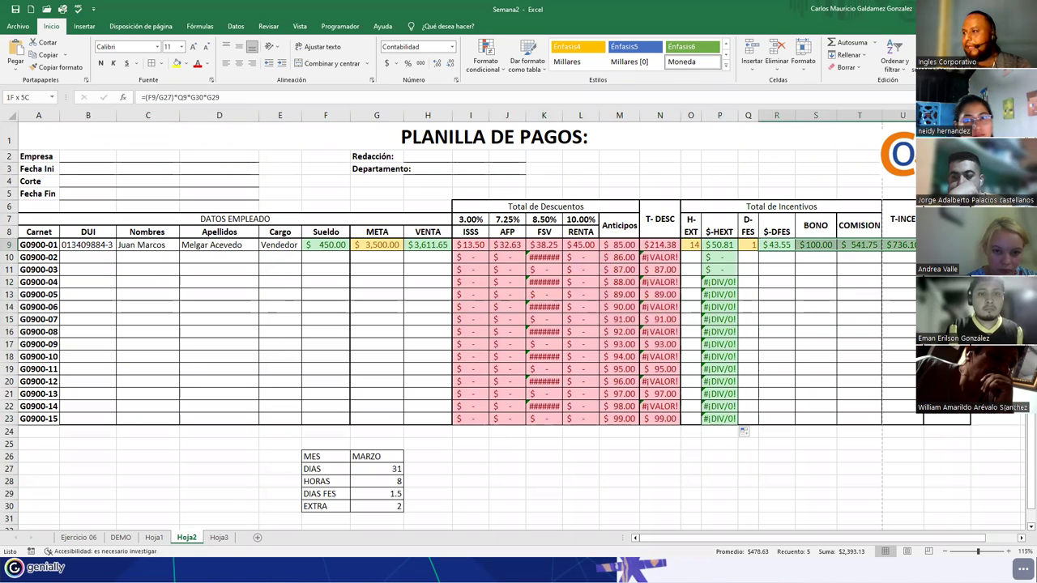
double_click(970, 250)
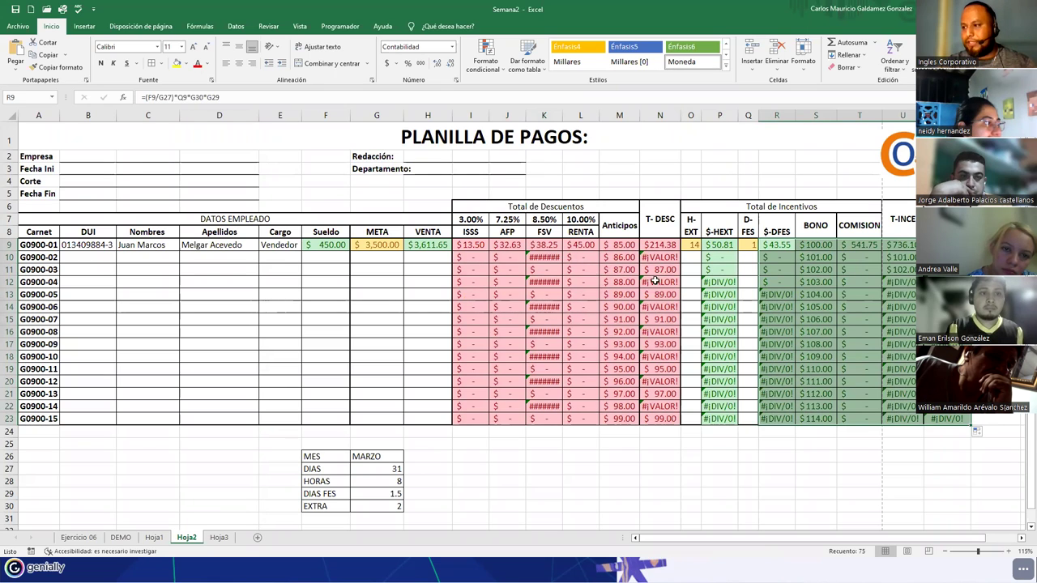
- Clear the sample Anticipos amounts in M10:M23
left_click_drag(622, 257, 609, 419)
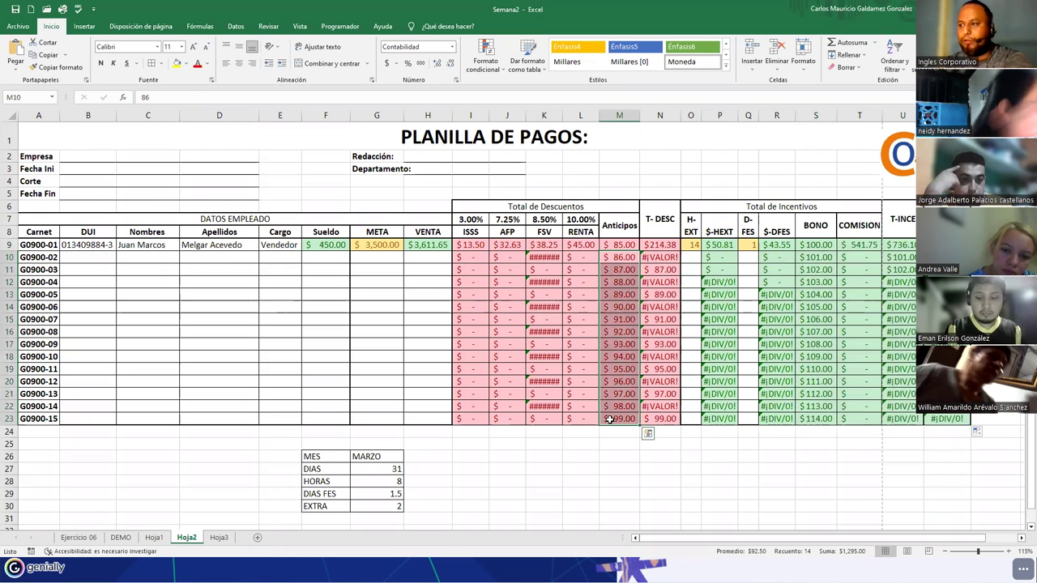
key("Delete")
left_click(534, 258)
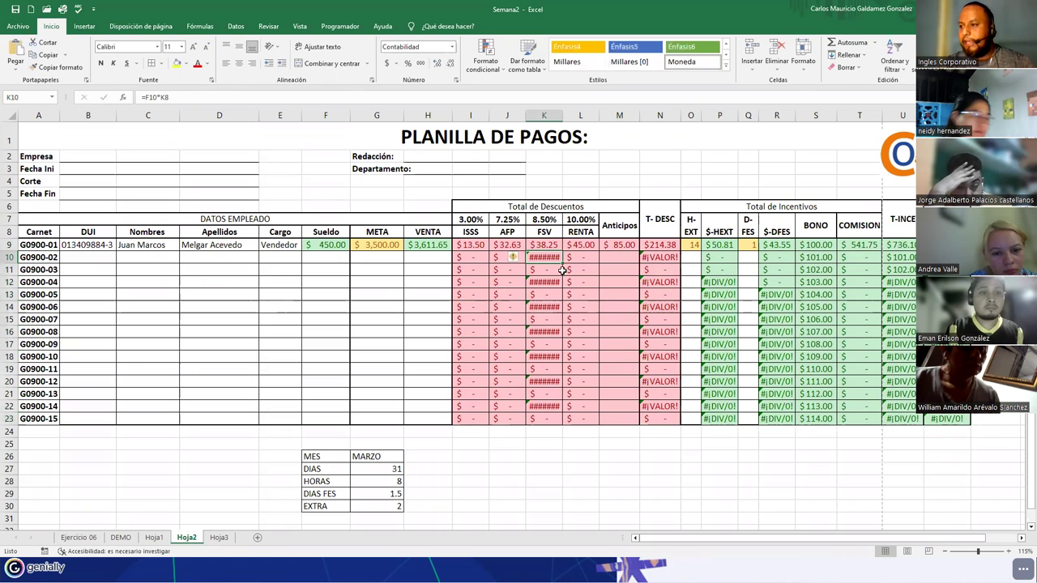
- Enter a 400 salary for G0900-02 in F10
left_click_drag(324, 259, 324, 408)
left_click(323, 257)
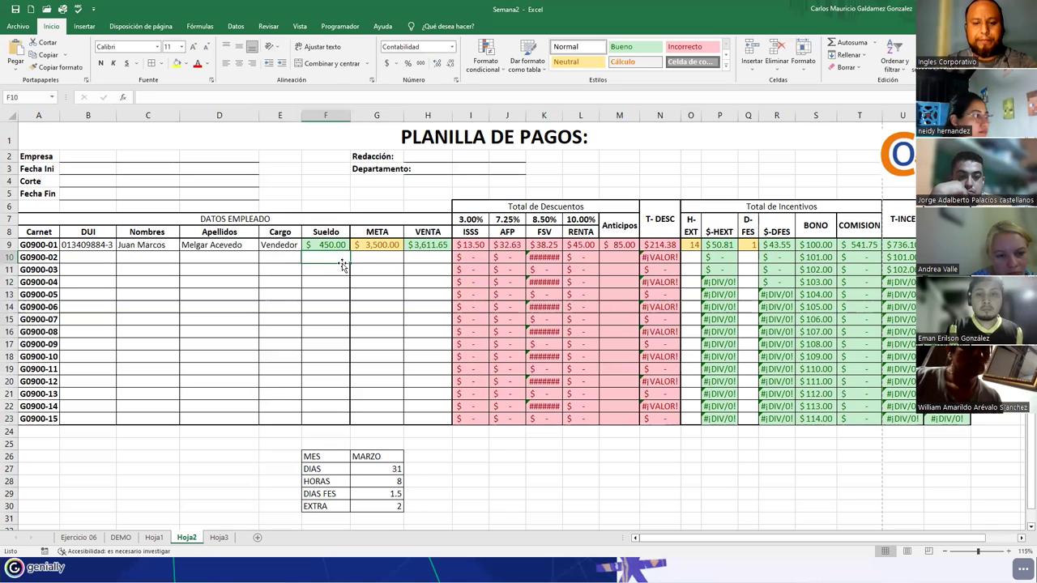
type("400")
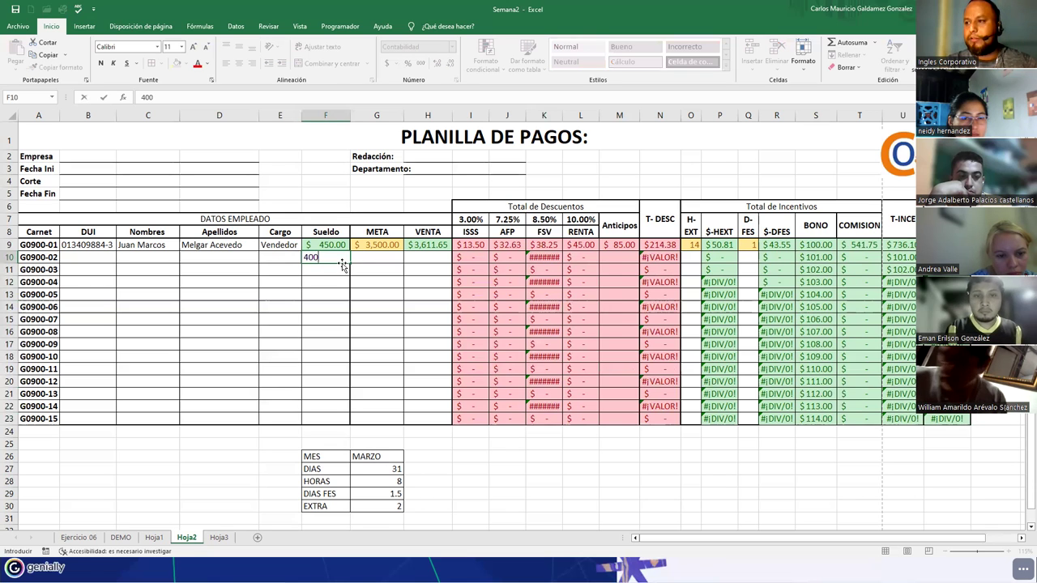
key("Return")
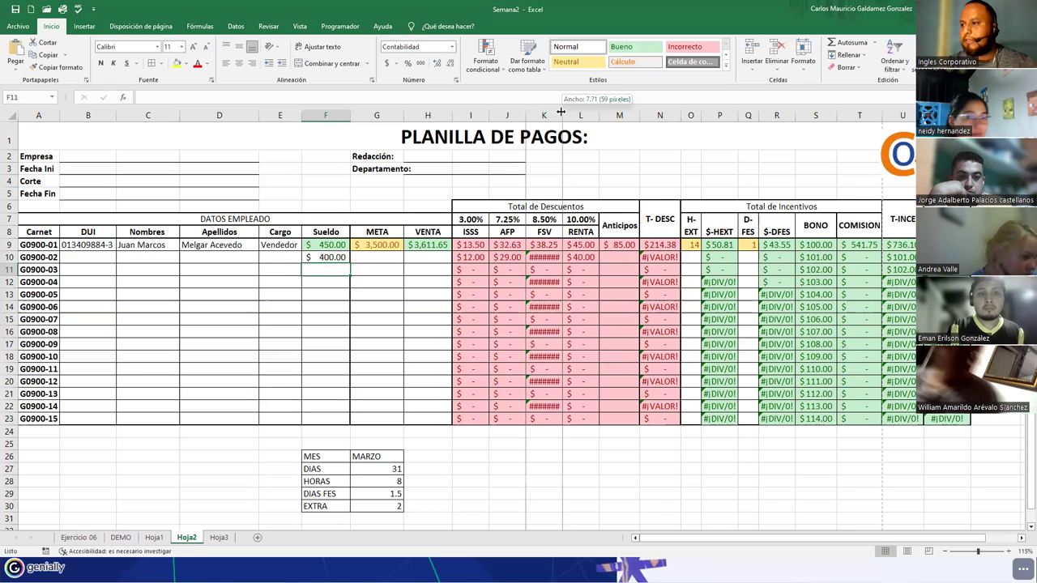
- Change the FSV formula in K9 to =F9*$K$7
double_click(542, 256)
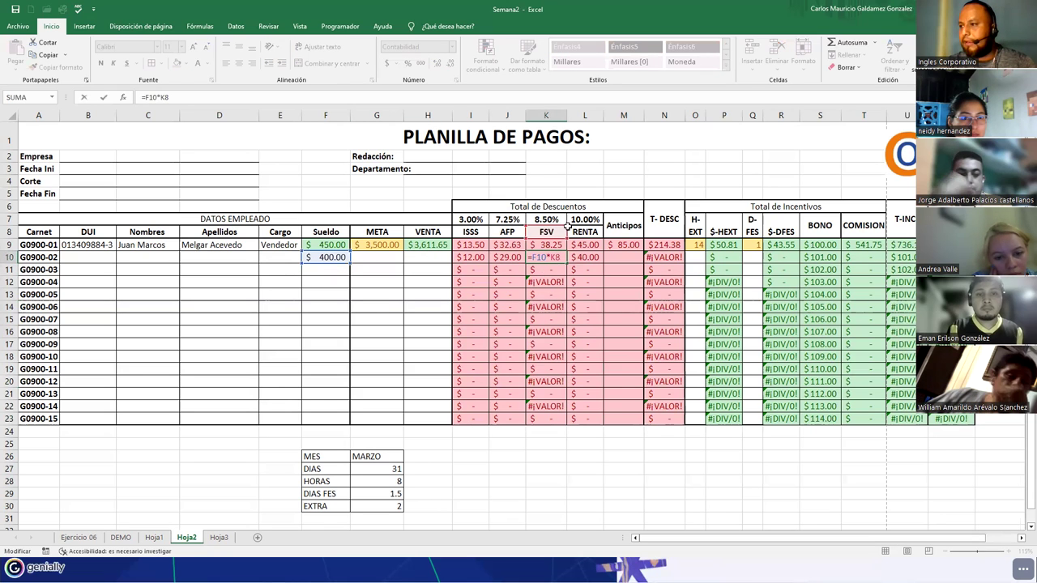
left_click(534, 245)
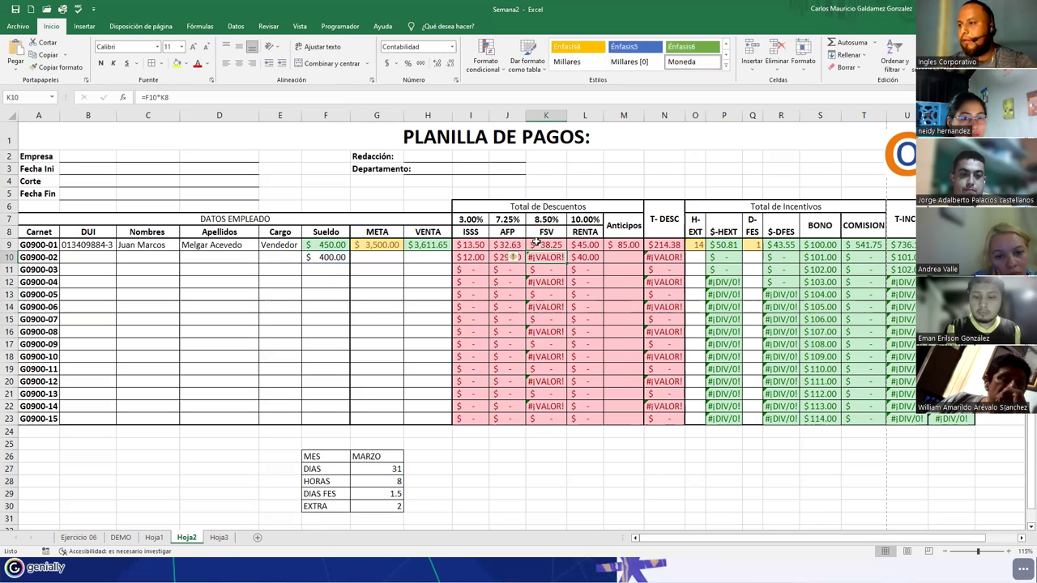
double_click(536, 243)
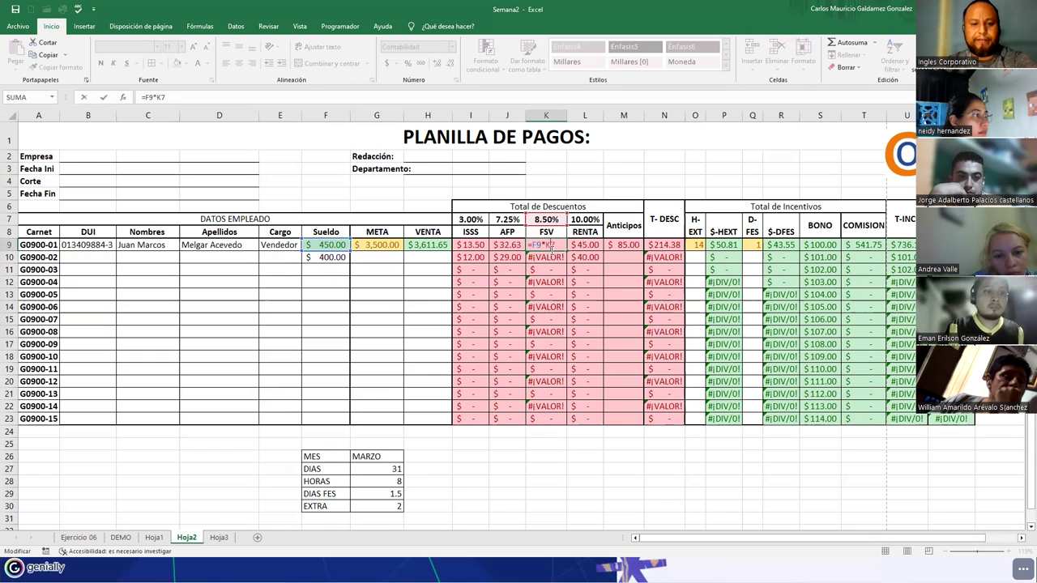
key("BackSpace")
key("BackSpace")
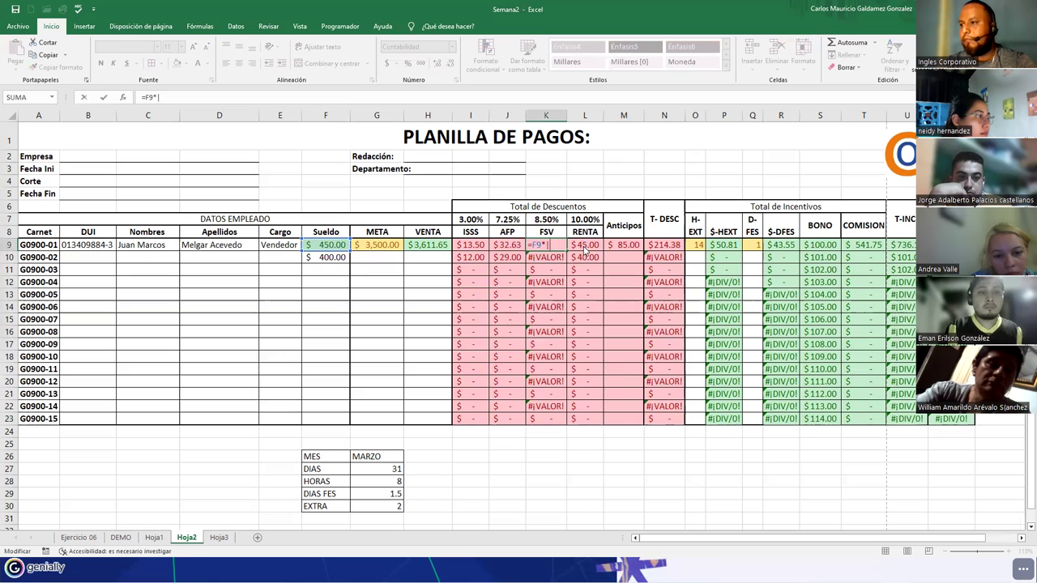
key("Return")
left_click(494, 340)
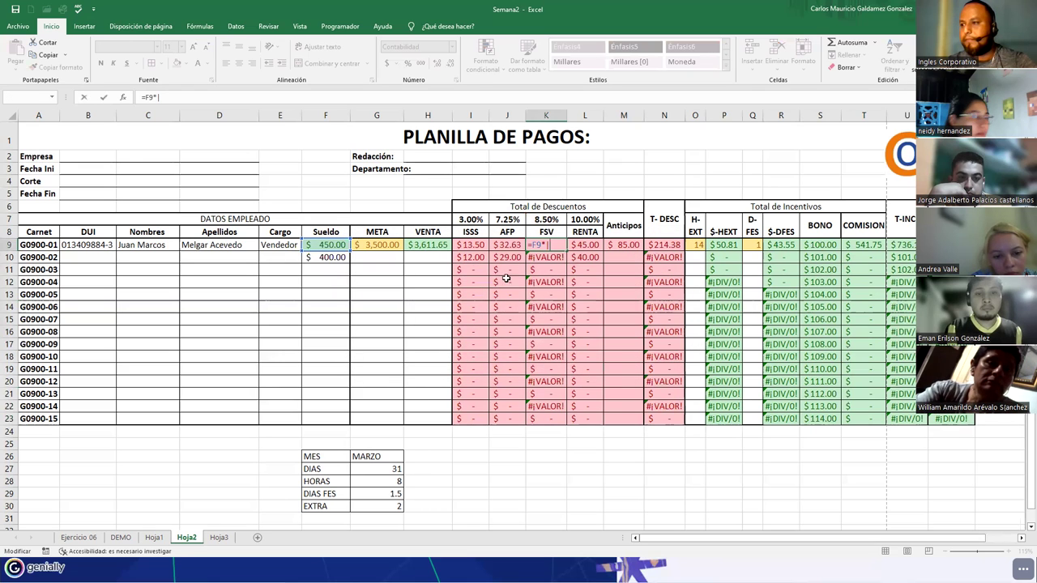
type("$K$7")
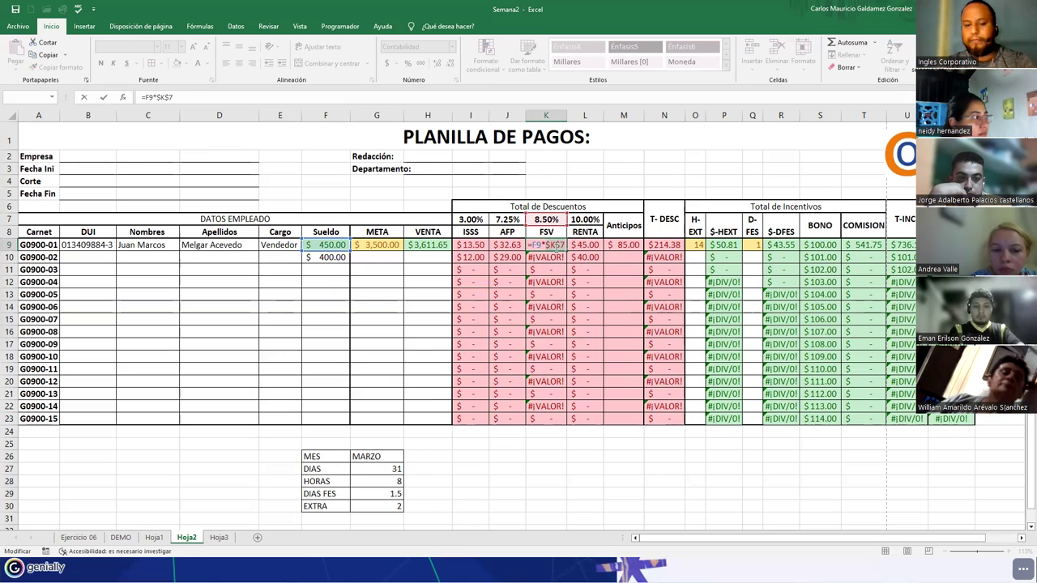
left_click(571, 246)
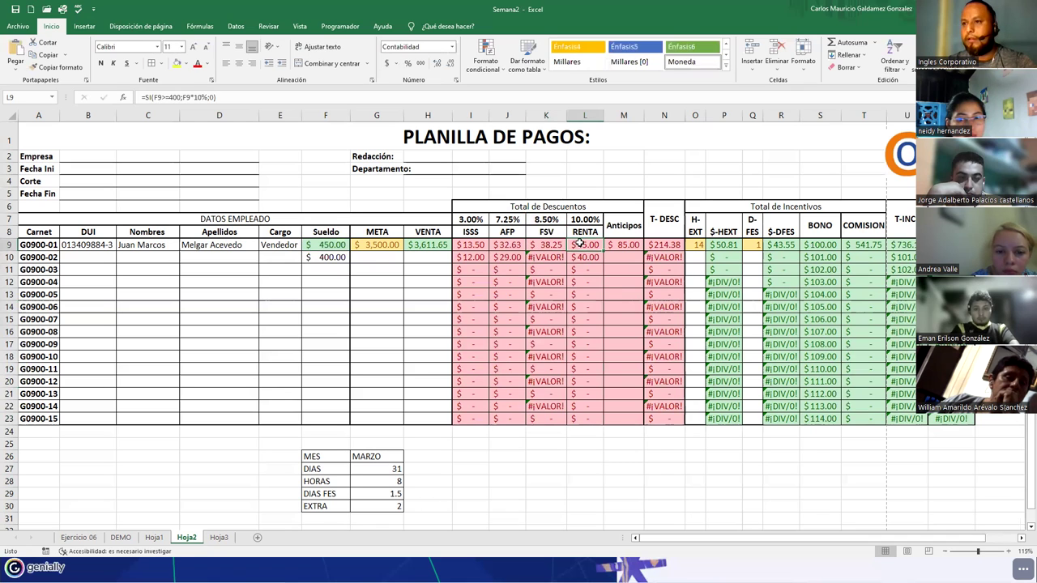
- Revise the RENTA formula in L9 to =SI(F9>=400;F9*$L$7;0)
double_click(580, 244)
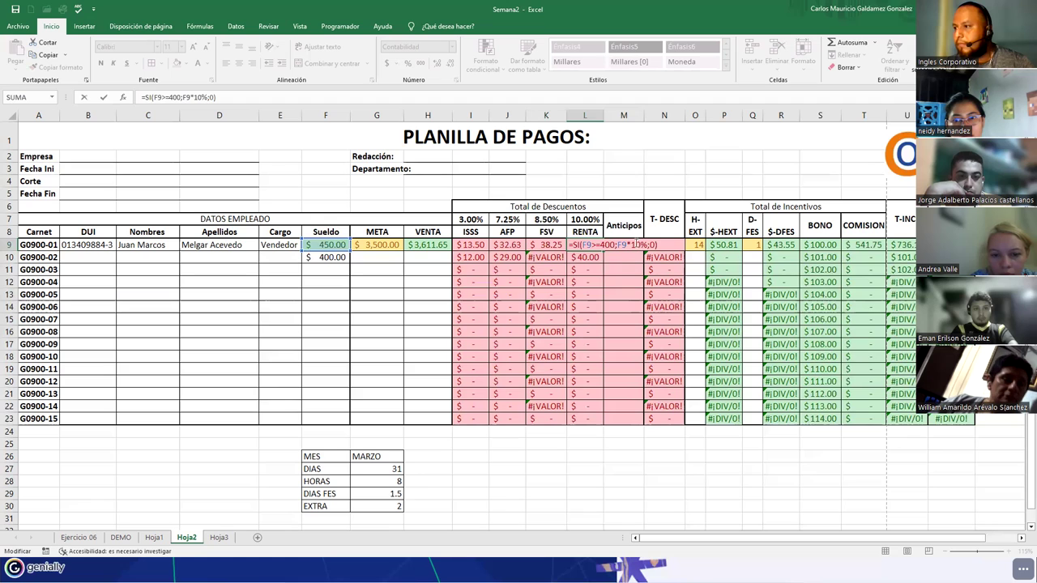
left_click(644, 245)
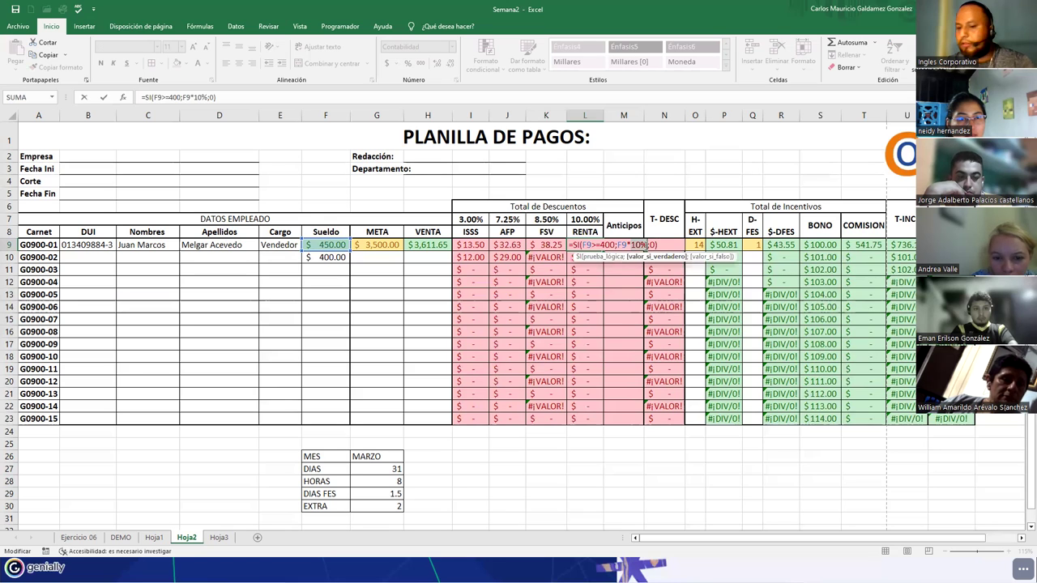
key("BackSpace")
key("BackSpace")
key("BackSpace")
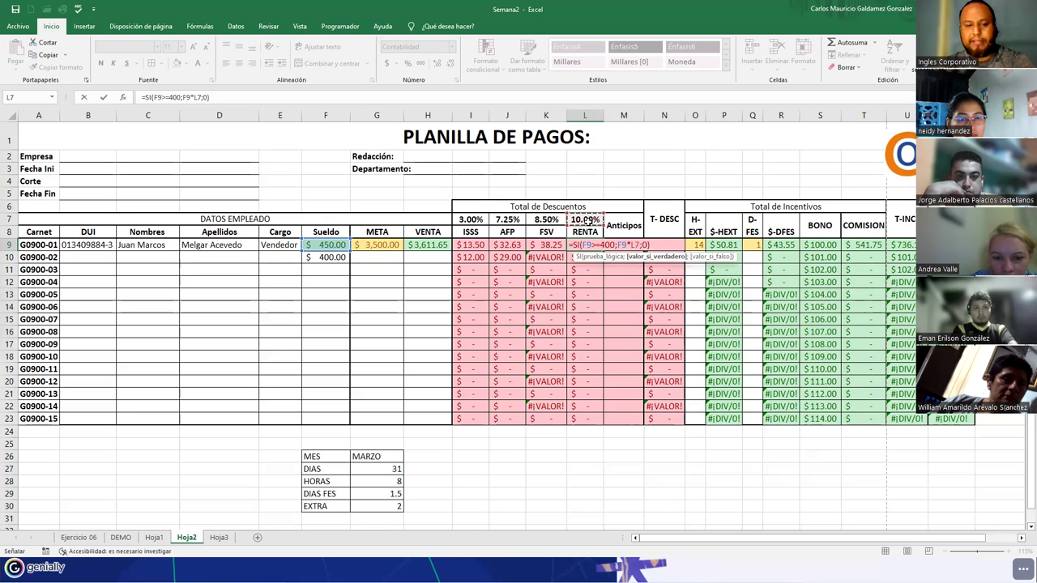
key("Return")
key("Left")
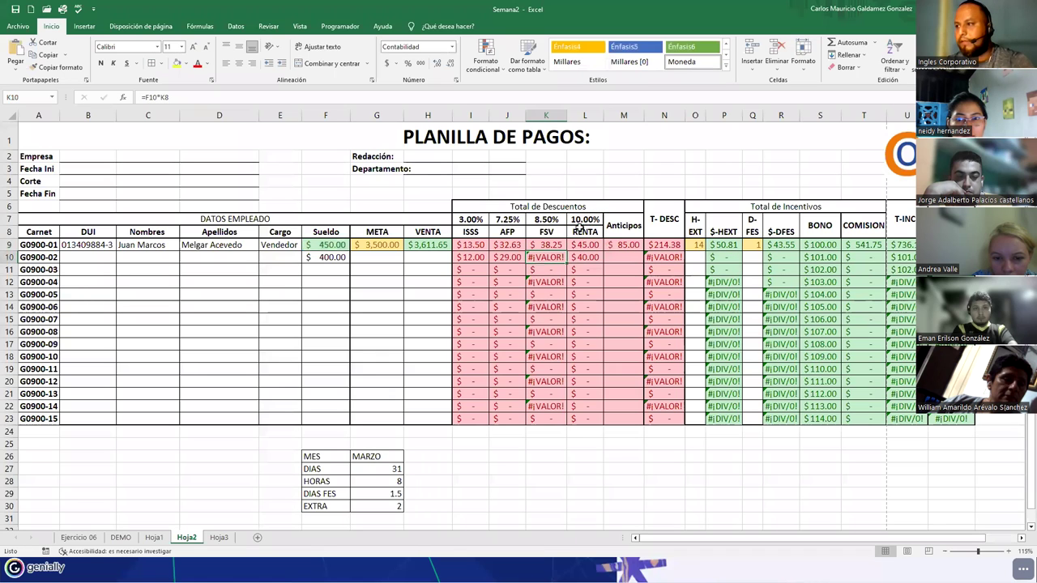
- Fill the FSV, RENTA and AFP formulas in K9, L9 and J9 down to row 23
left_click(550, 245)
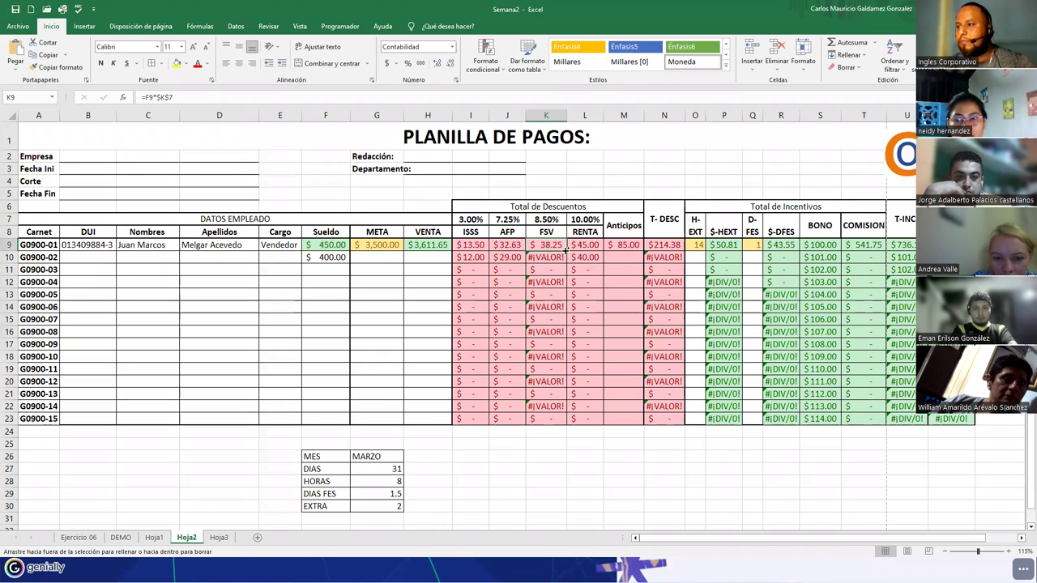
double_click(565, 250)
left_click(594, 245)
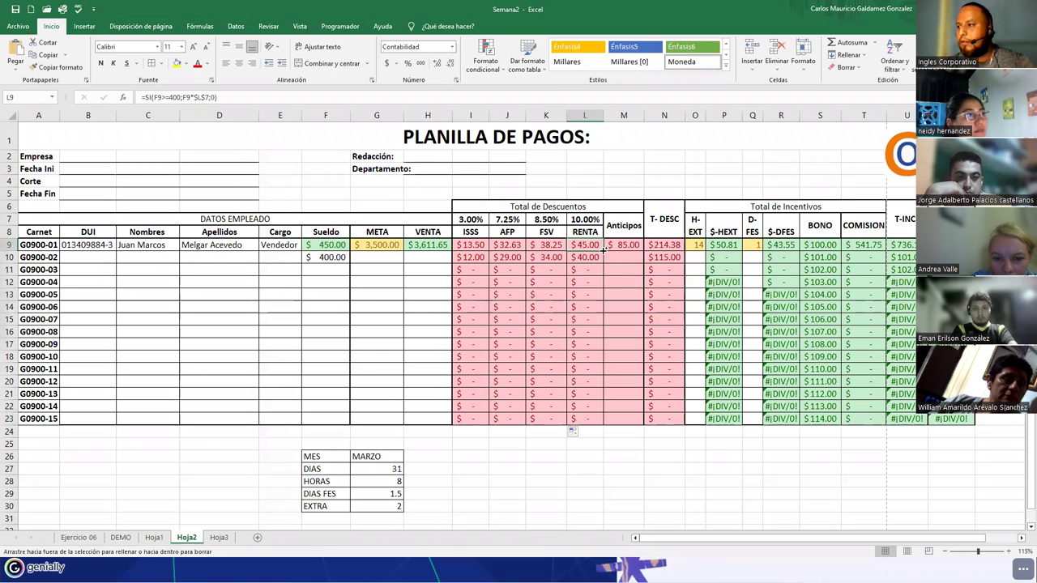
double_click(603, 250)
left_click(508, 244)
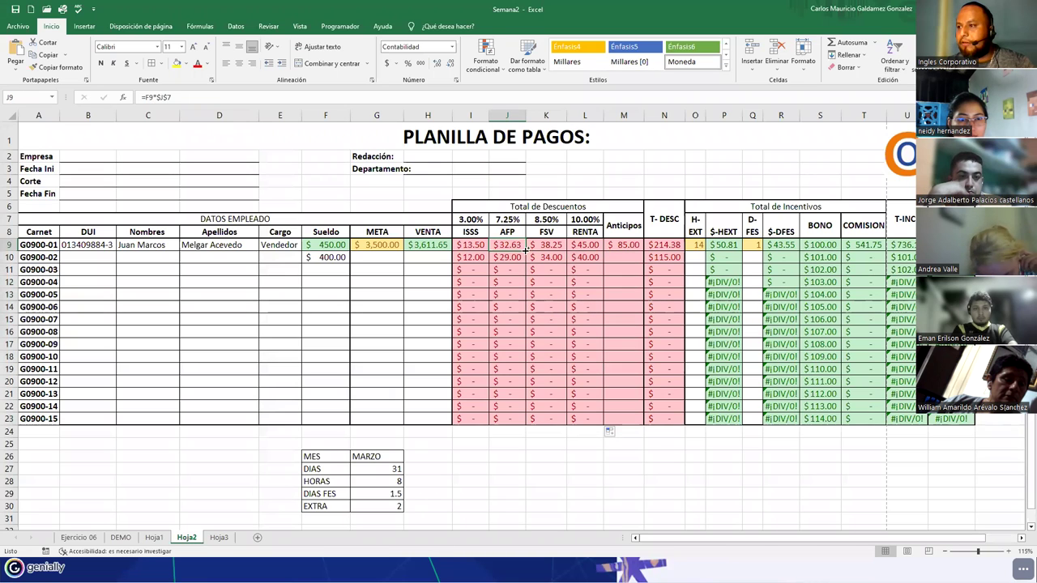
double_click(525, 251)
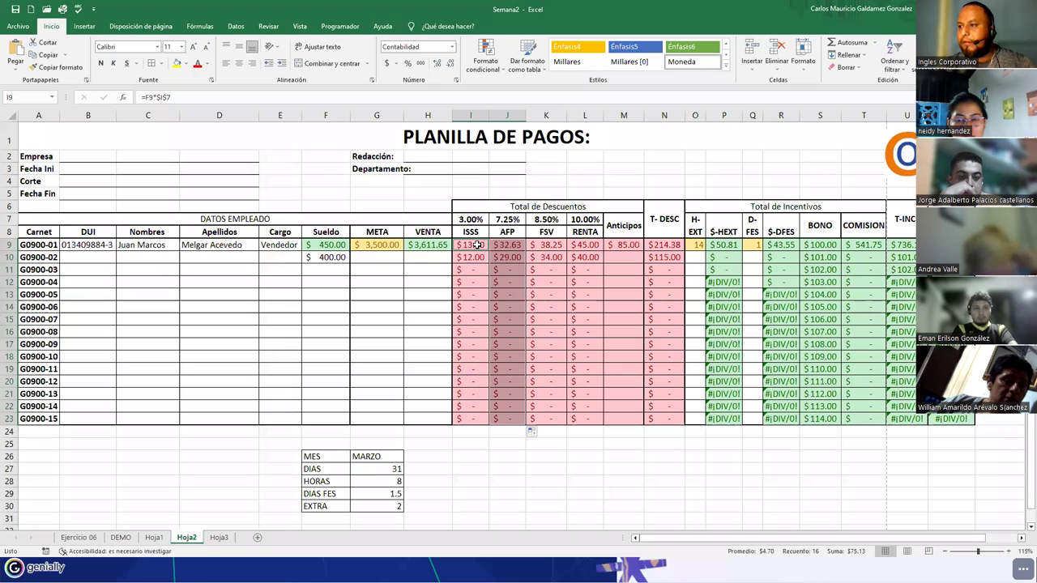
left_click(477, 244)
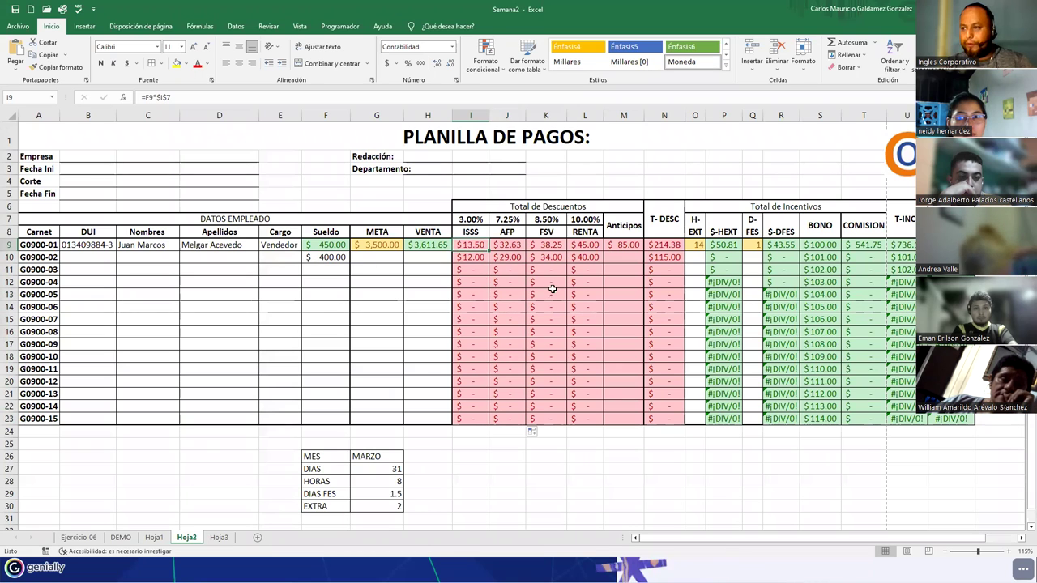
left_click(383, 257)
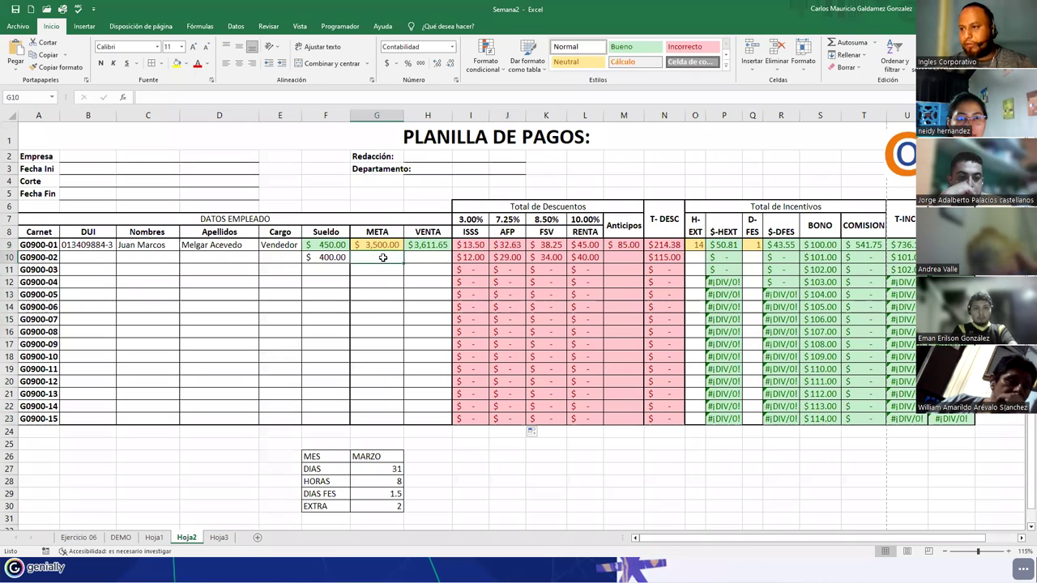
- Enter sample overtime hours of 5 and 10 down the H-EXT column from O10
left_click(695, 259)
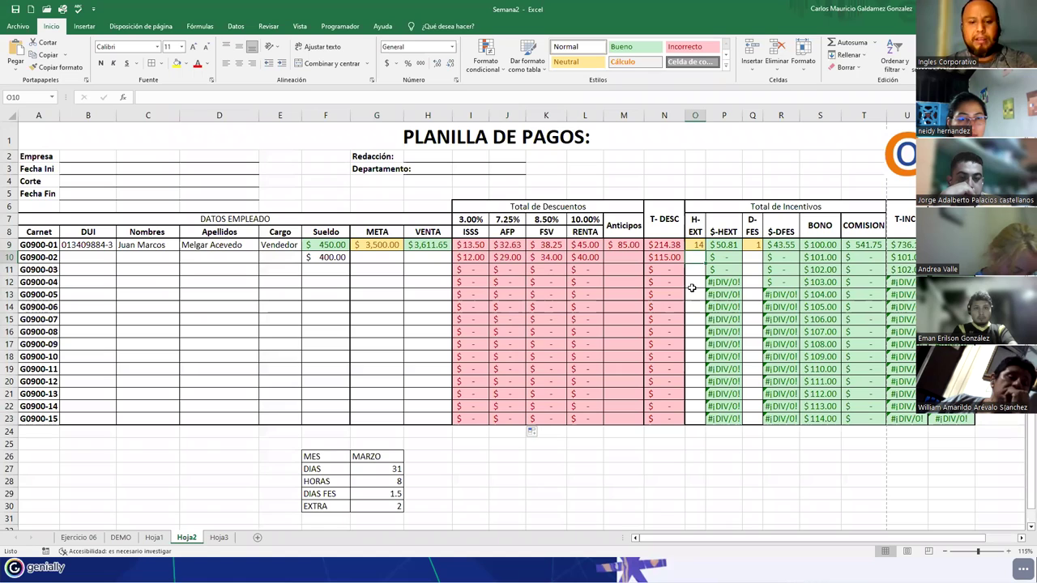
type("5")
key("Return")
type("10")
key("Return")
type("5")
key("Return")
key("Return")
type("5")
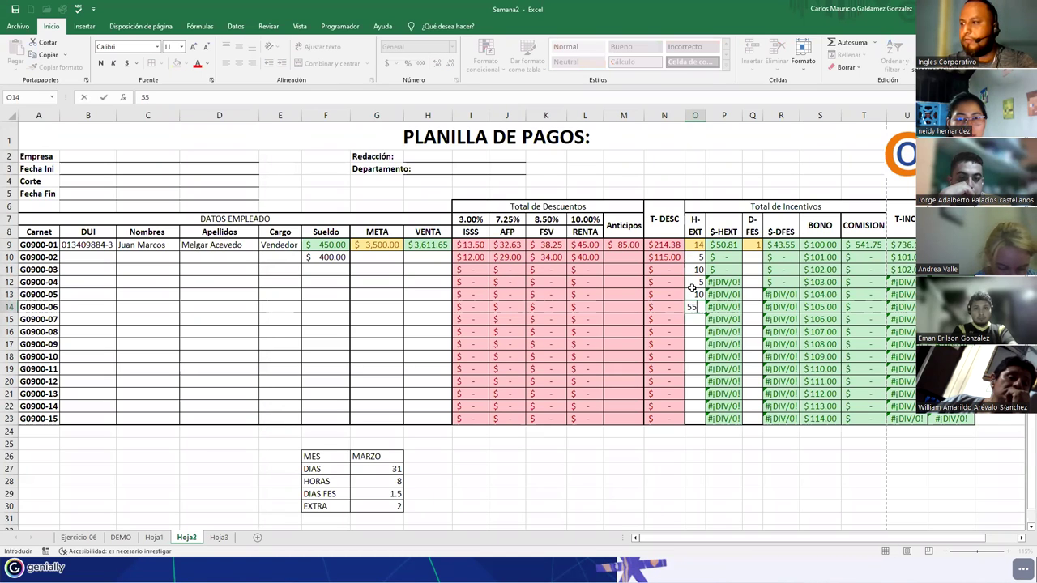
key("Return")
type("5 5 5 5 5")
key("Return")
type("10")
key("Return")
type("10 10 10")
key("Return")
- Enter D-FES holiday days 1,1,1,1,1,1,0,0,0,0,0,1,1,1 in Q10:Q23
left_click(754, 257)
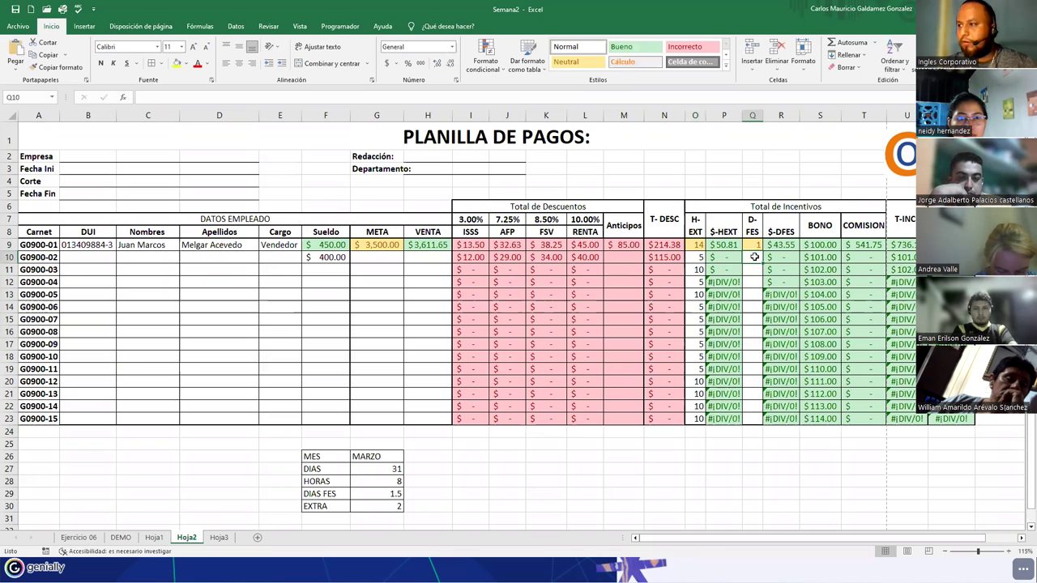
type("1 1 1 1 1")
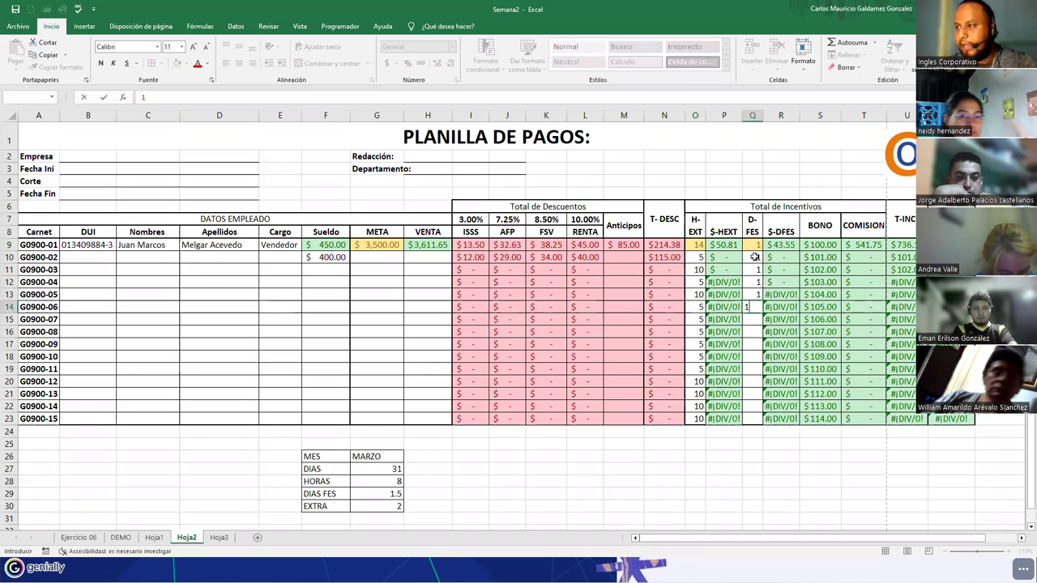
type(" 1 0 0 0 0")
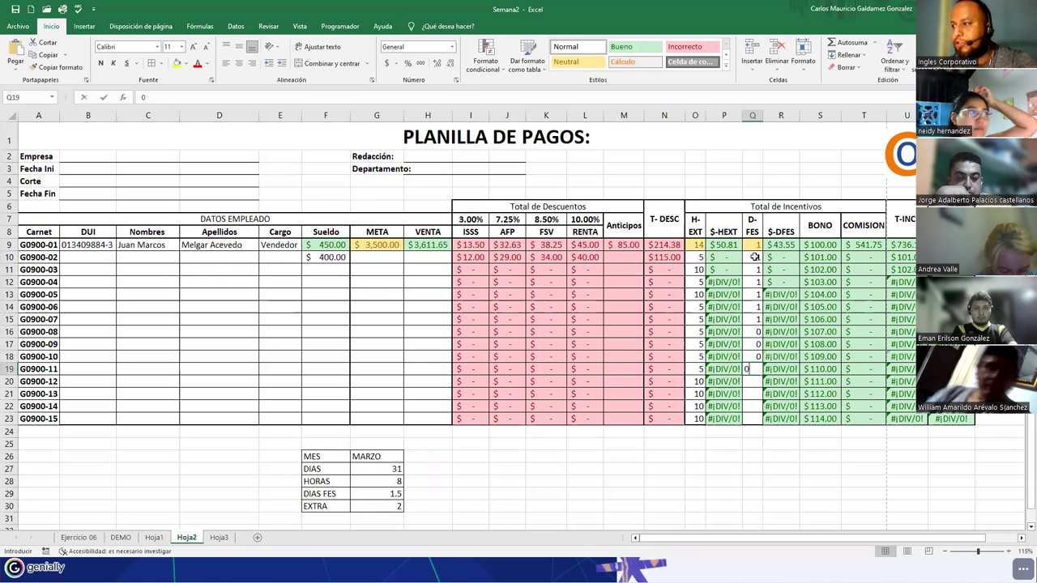
type(" 0 1 1 1")
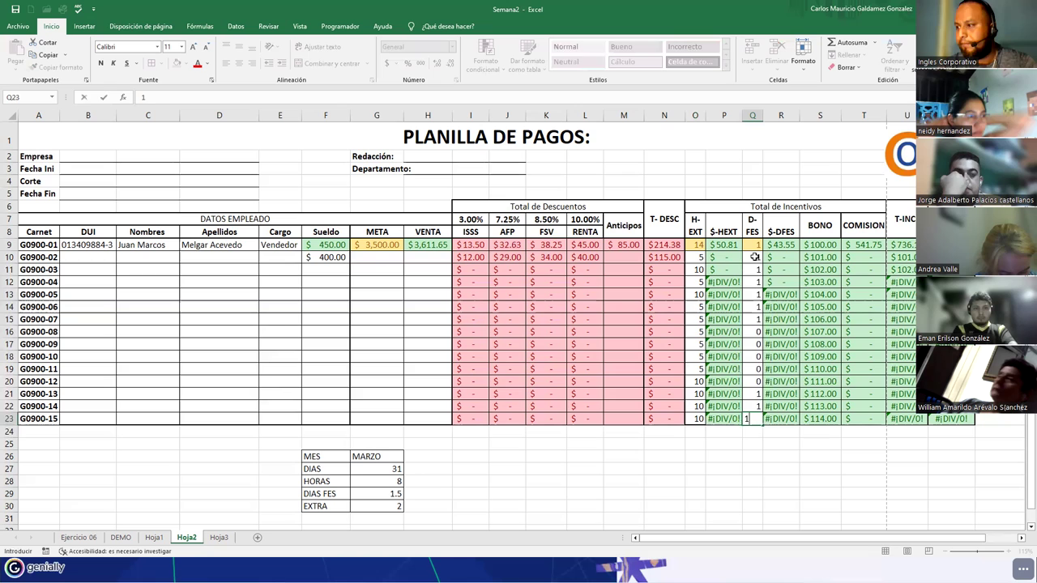
key("Return")
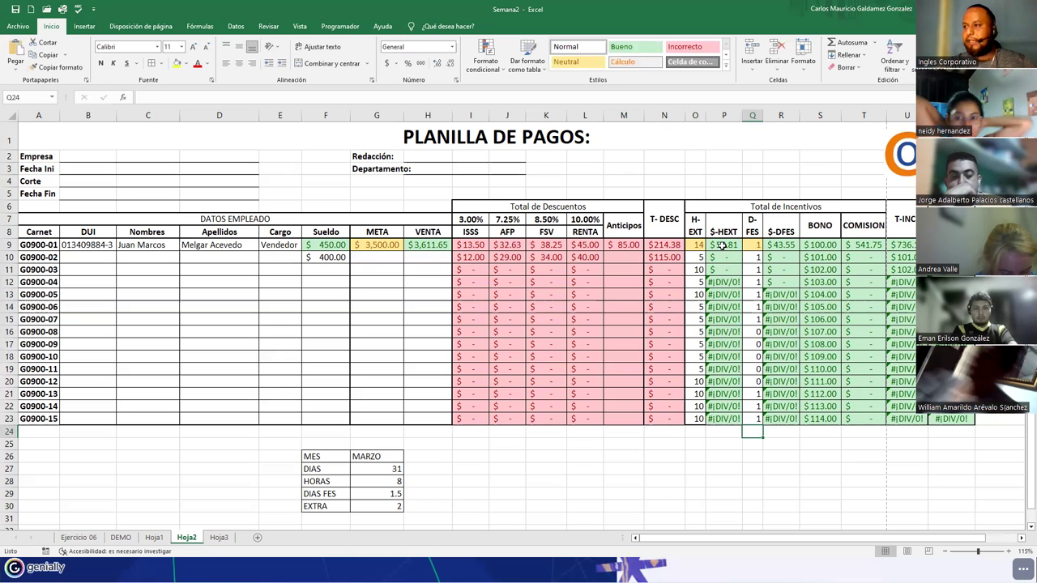
double_click(723, 246)
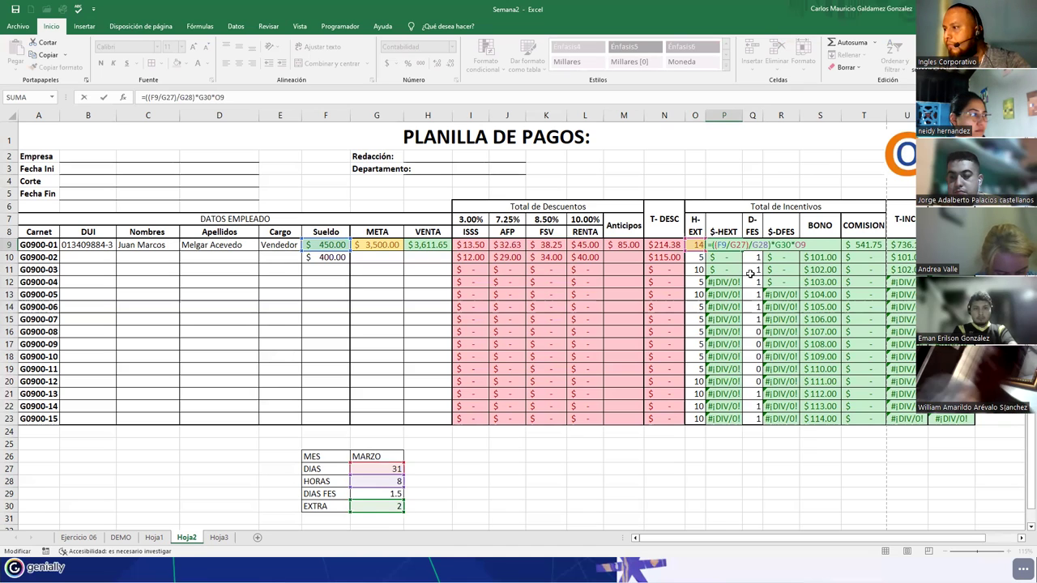
- Copy P9's overtime-pay formula down the $-HEXT column and inspect P10's references
key("ctrl+Return")
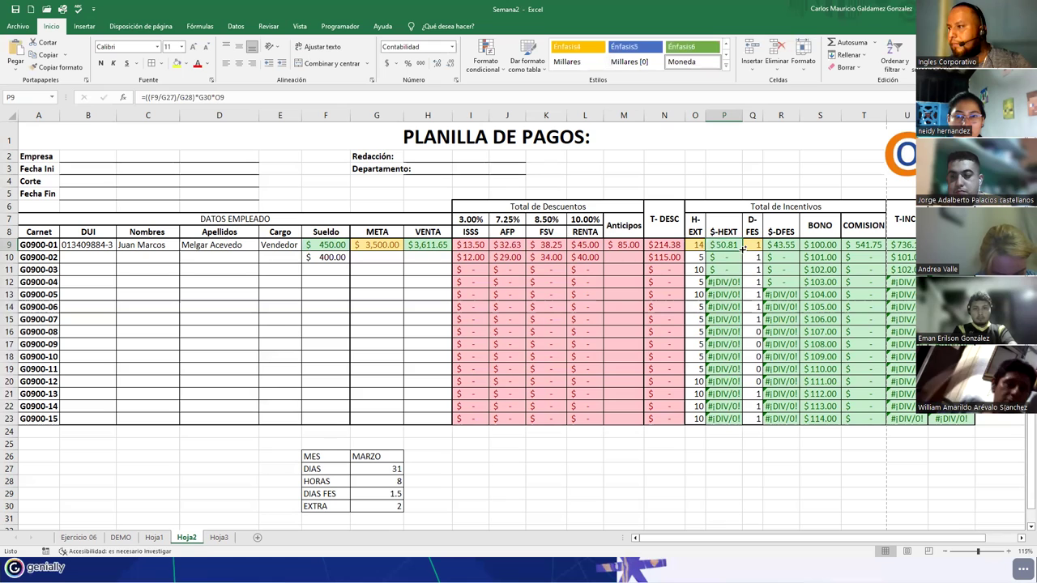
double_click(742, 249)
left_click(729, 256)
double_click(729, 256)
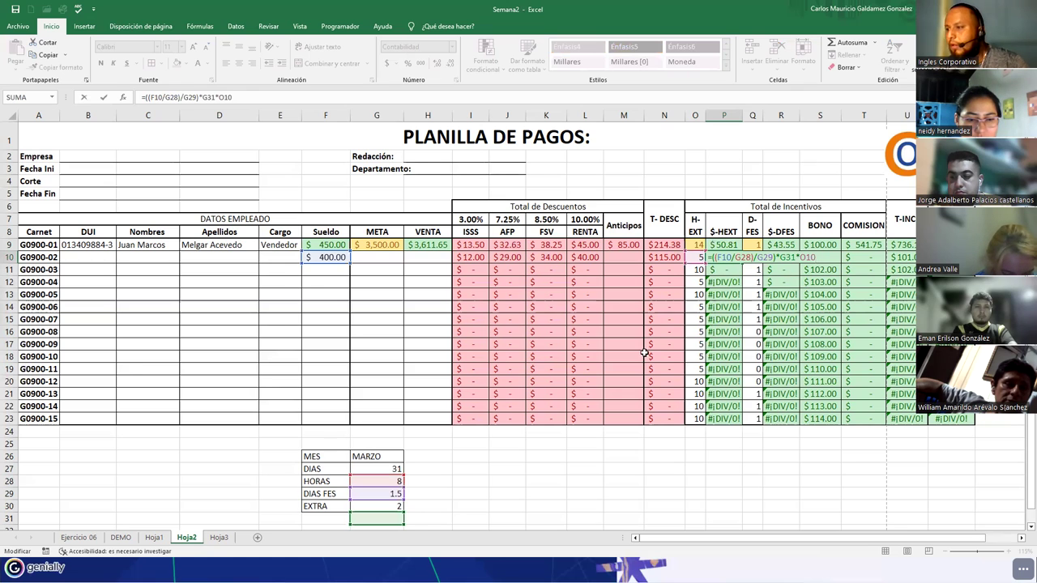
key("Escape")
- Make P9's G27 and G28 references absolute and fill the formula down to P23
left_click(720, 244)
double_click(720, 244)
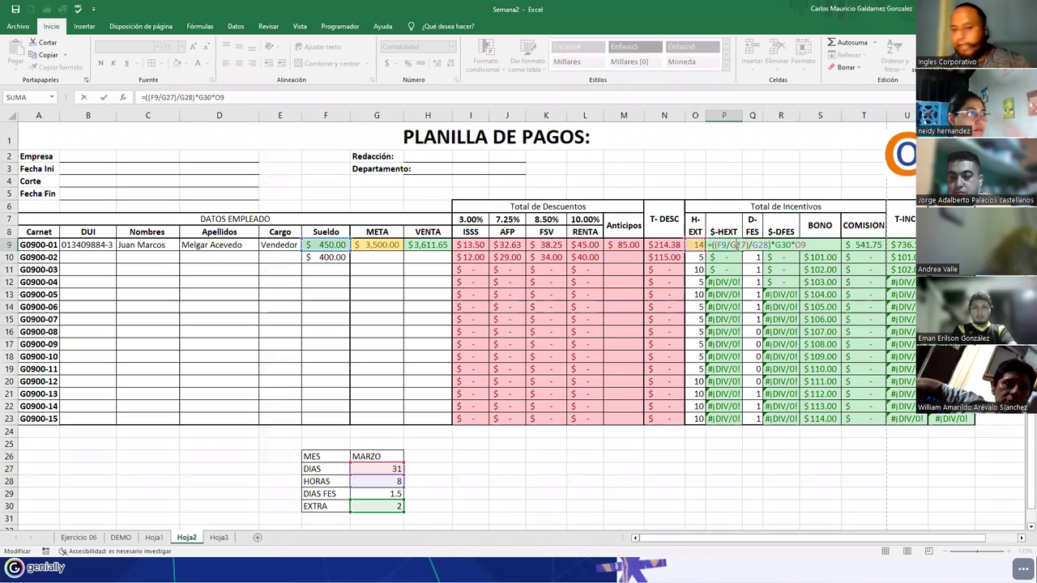
key("F4")
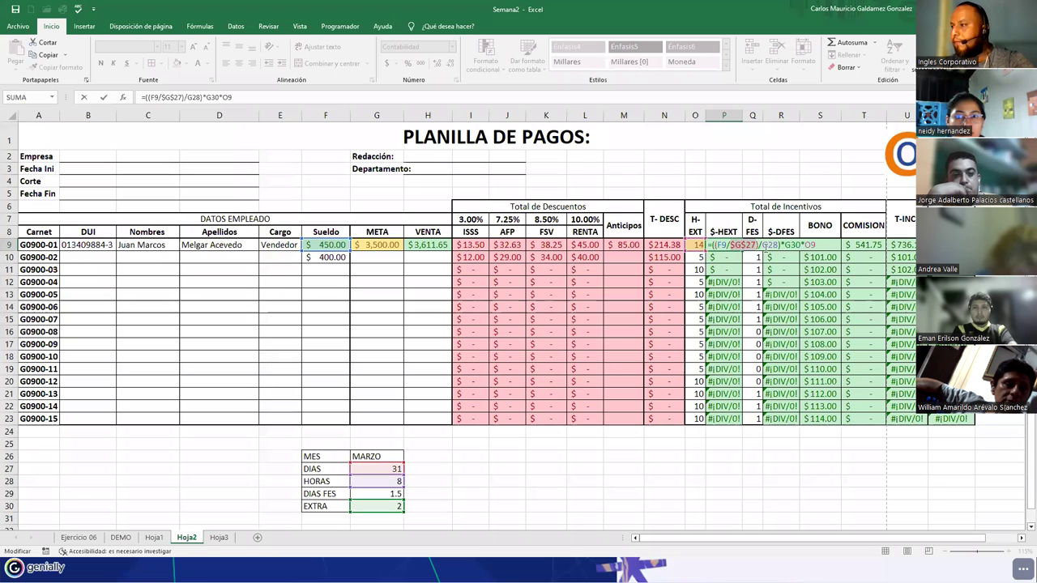
left_click(765, 244)
key("F4")
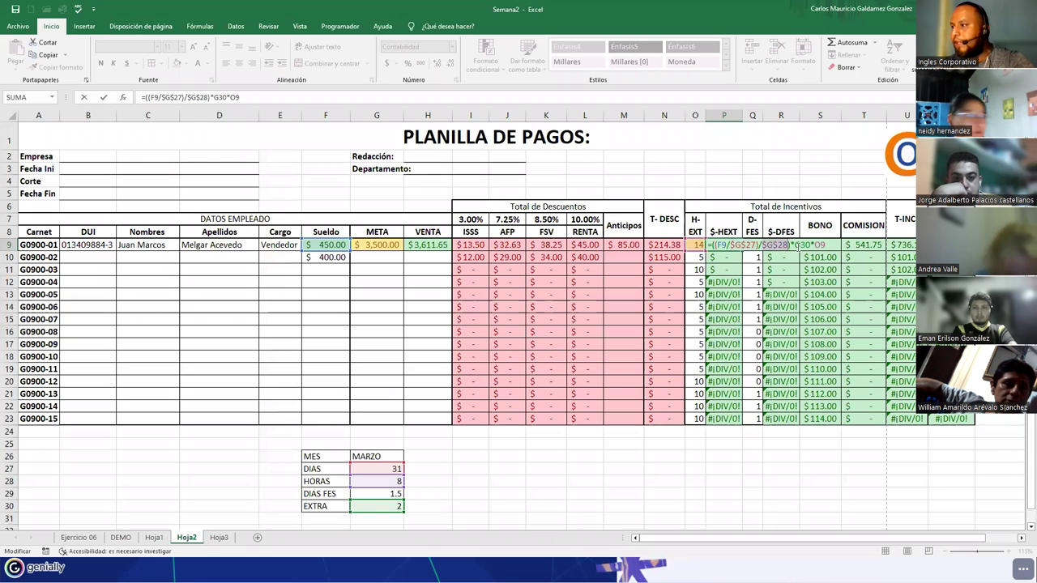
key("Return")
left_click(729, 244)
double_click(741, 251)
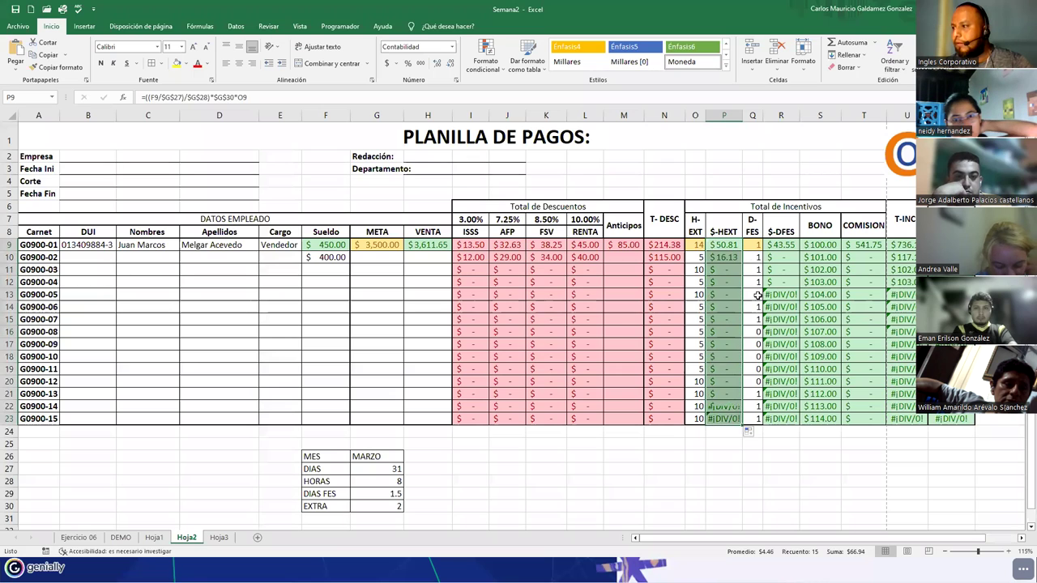
- Verify that P11's copied formula keeps the absolute G27, G28 and G30 references
left_click(732, 270)
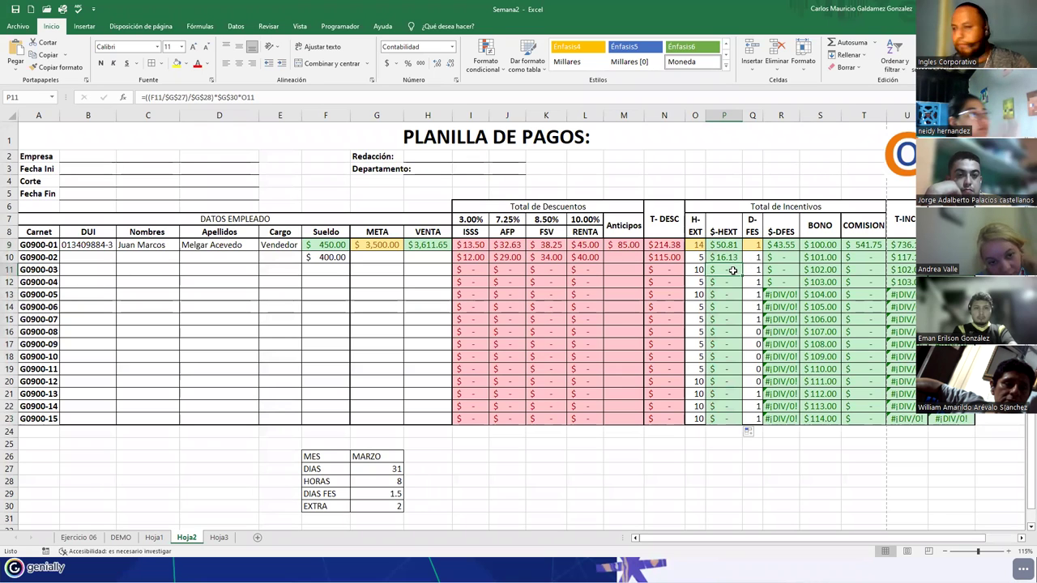
double_click(733, 271)
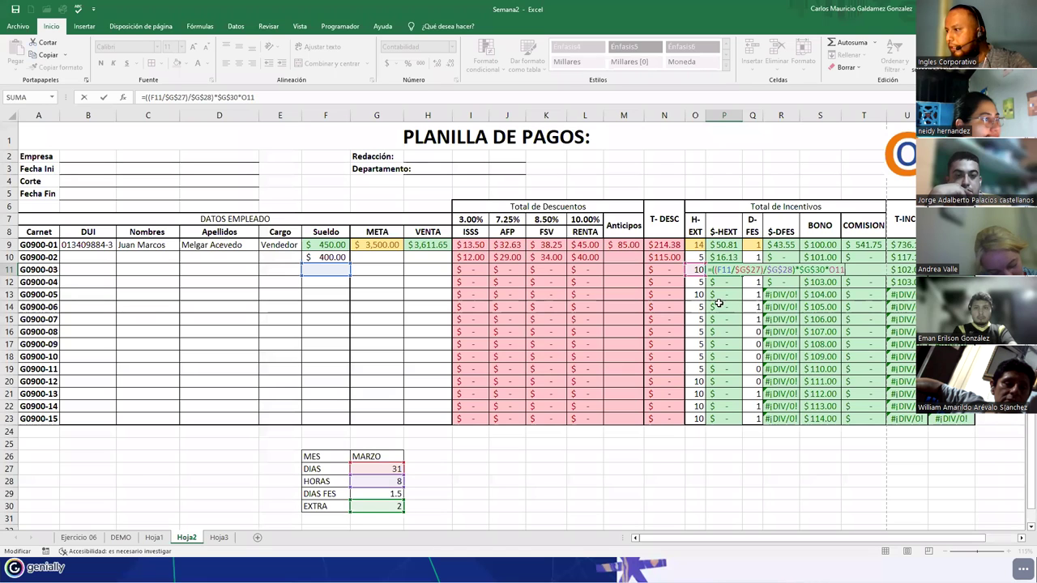
key("Escape")
double_click(723, 245)
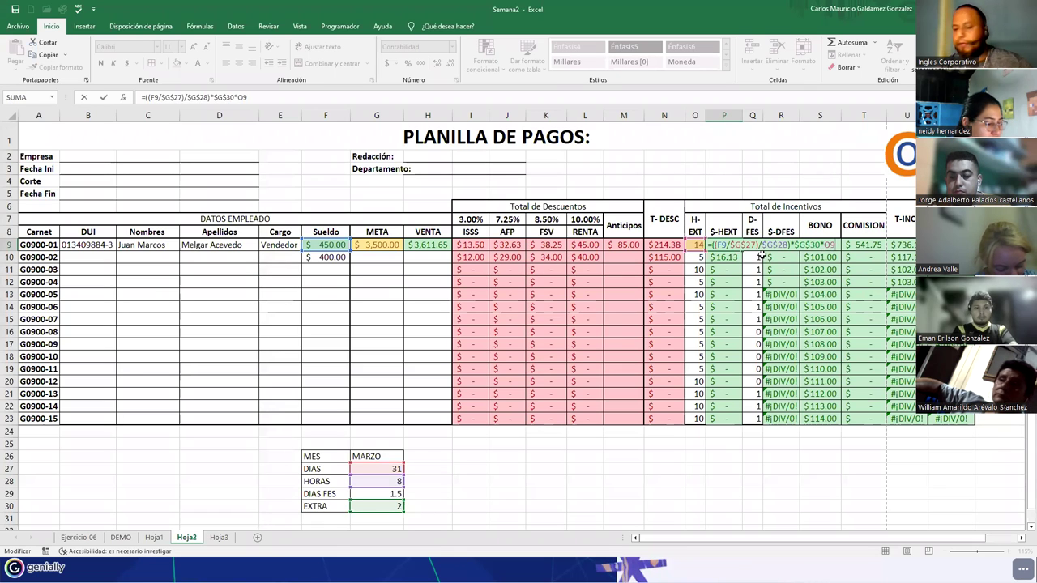
key("Return")
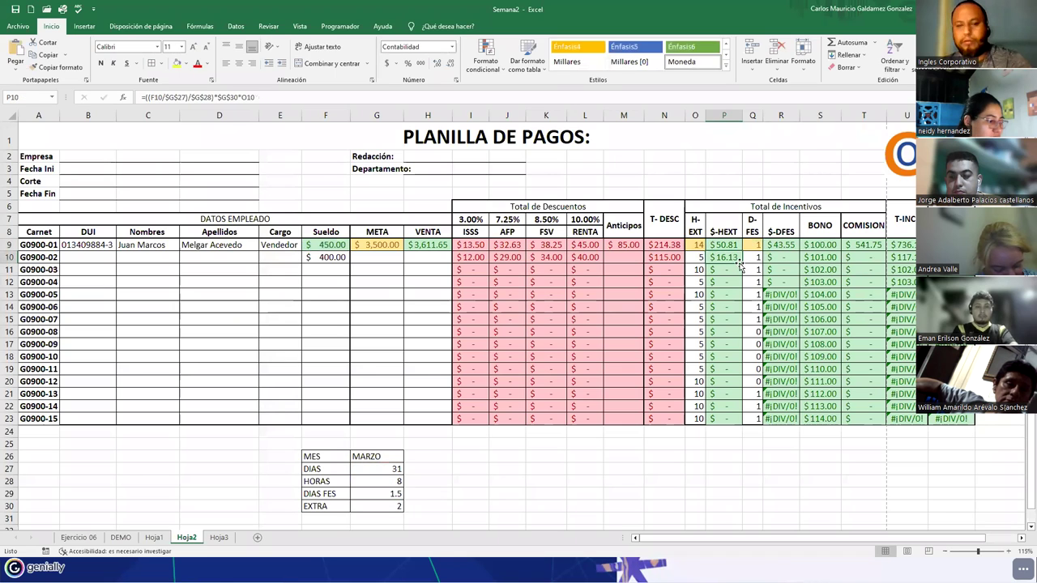
left_click(728, 270)
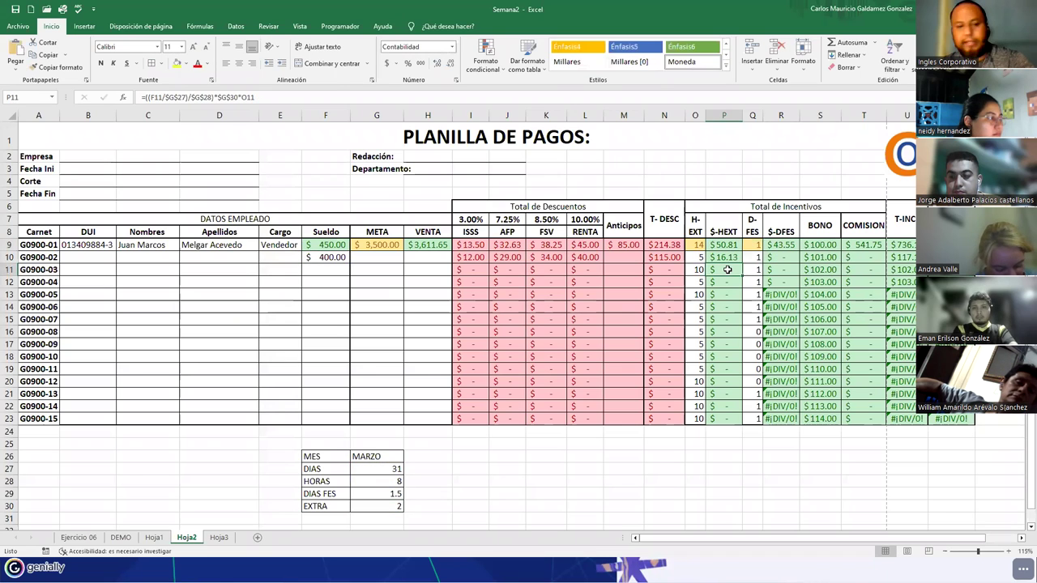
double_click(728, 269)
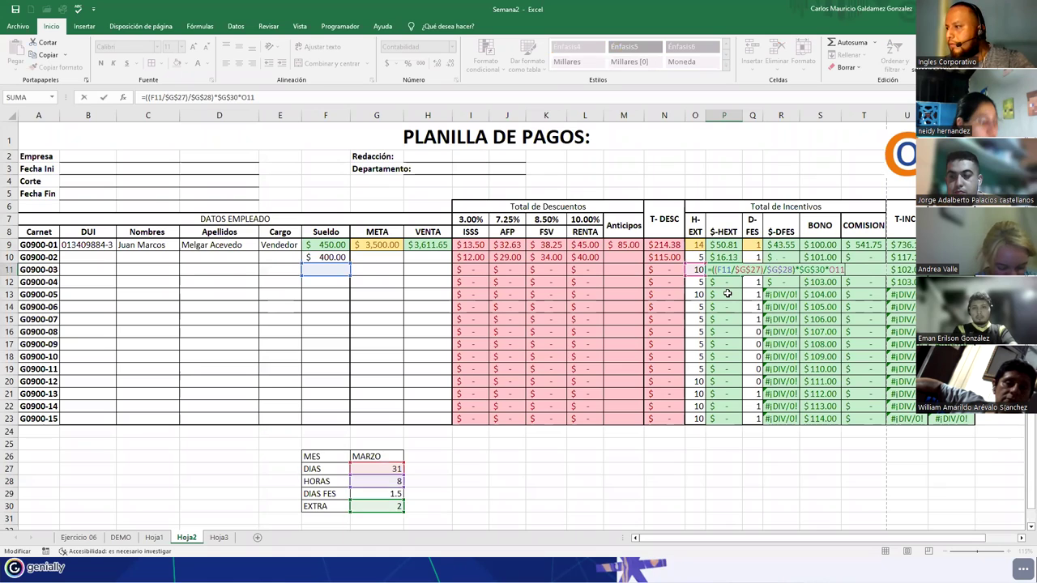
key("Escape")
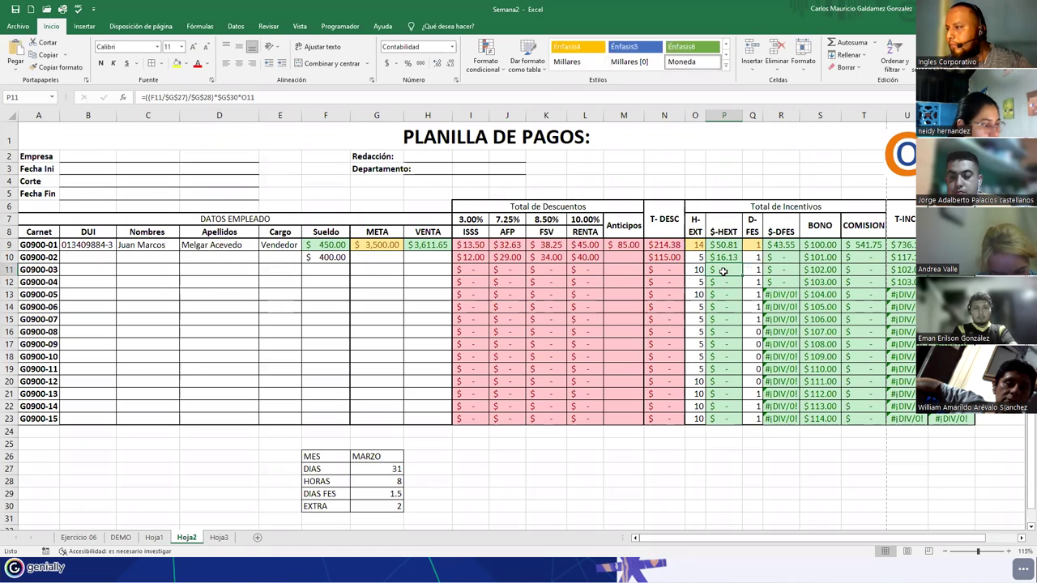
- Enter salaries 600, 500, 560, 780, 670, 568 and 490 in F11:F17
left_click(324, 270)
type("6")
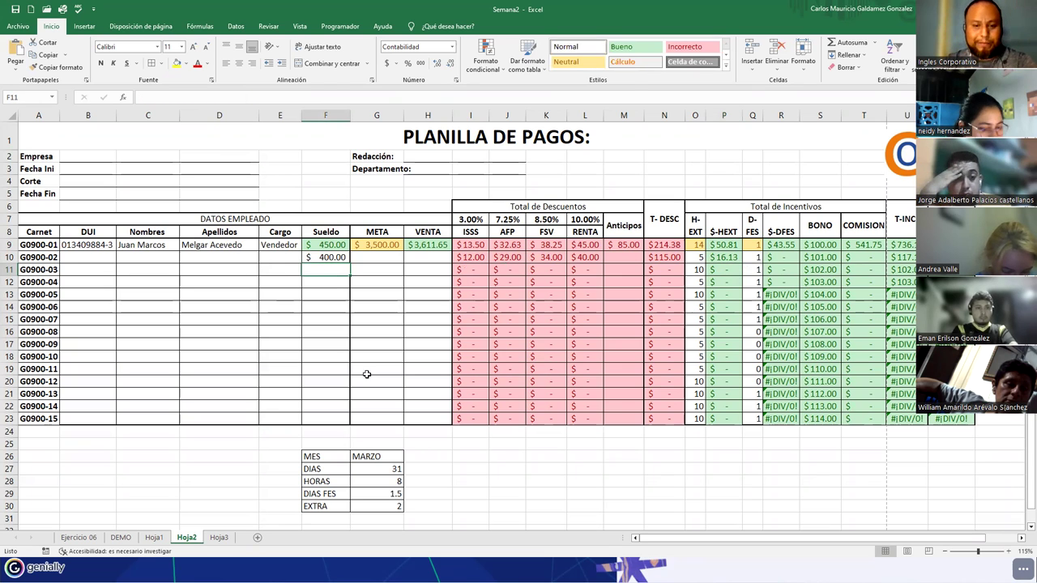
type("00")
key("Return")
type("500")
key("Return")
type("560")
key("Return")
type("780")
key("Return")
type("67")
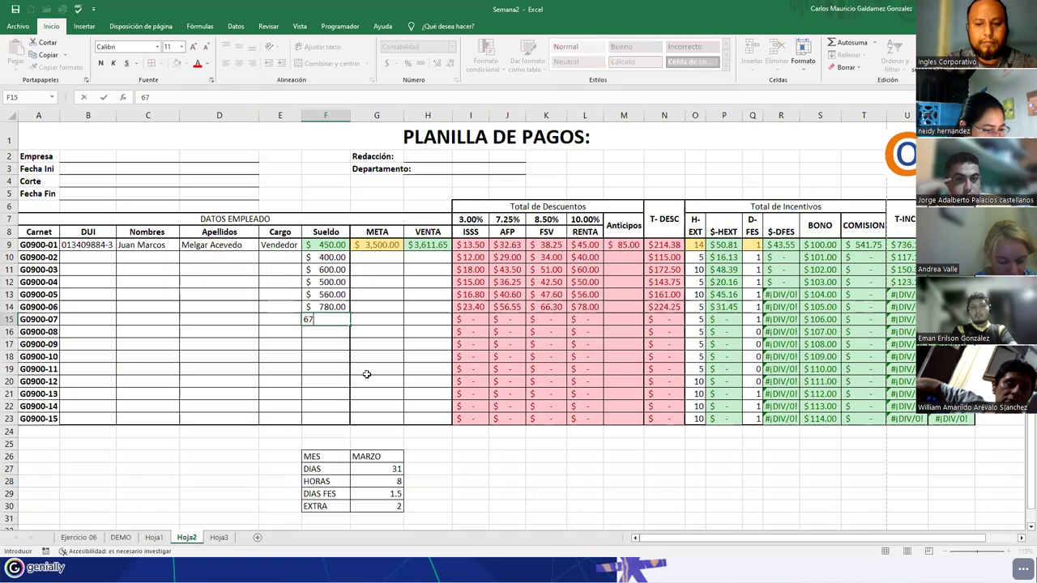
key("Return")
type("568.00")
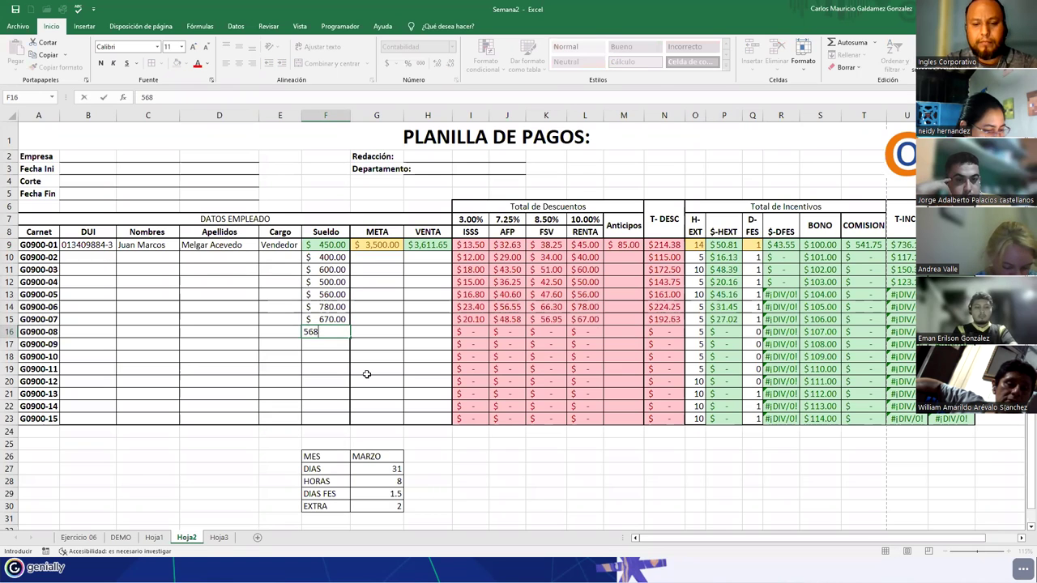
key("Return")
type("49")
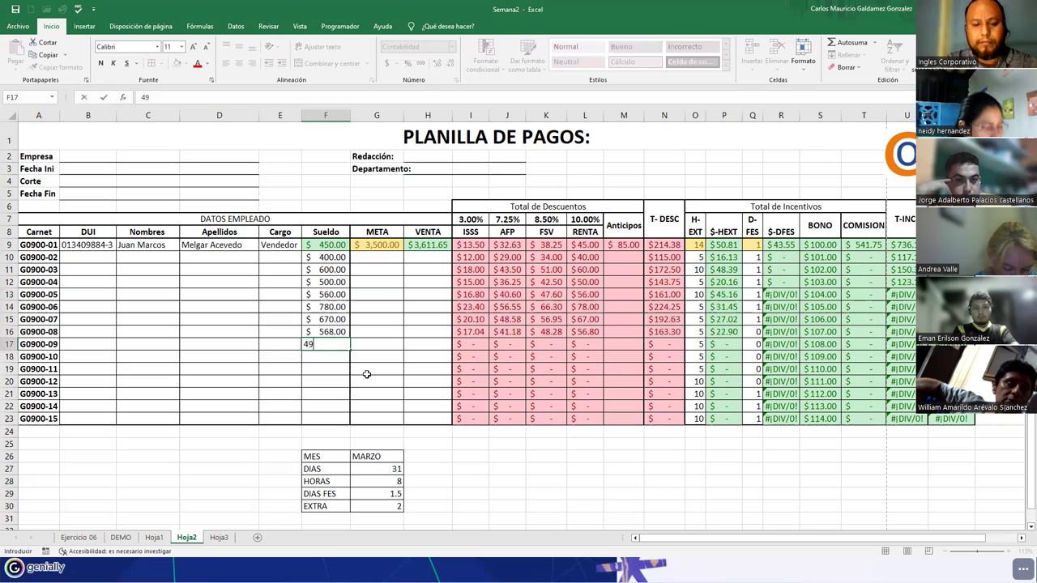
type("0")
key("Return")
- Enter salaries 398, 890, 1000, 988, 789 and 678 in F18:F23, then widen RENTA column L
type("398")
key("Return")
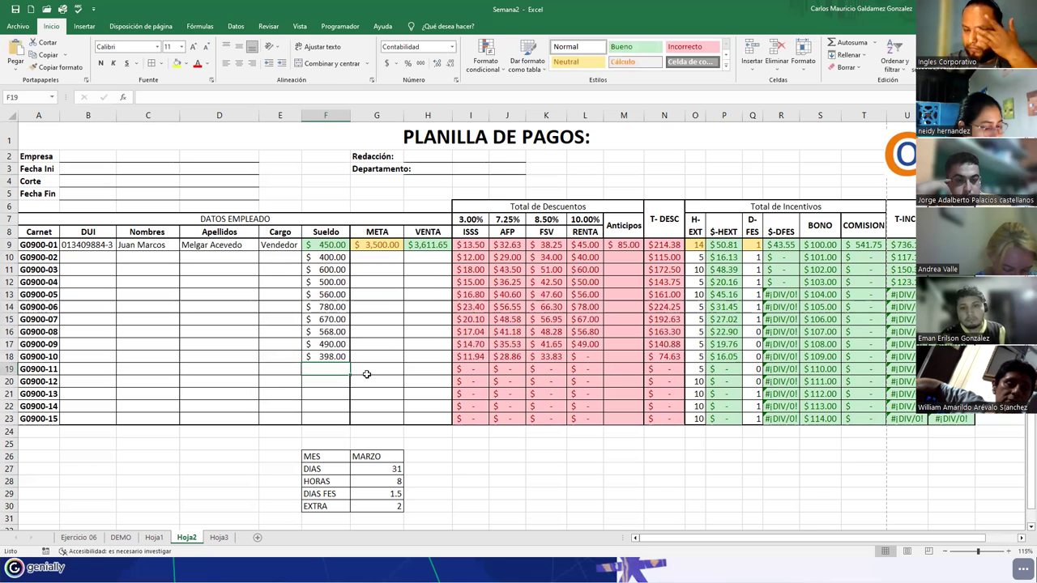
type("890")
key("Return")
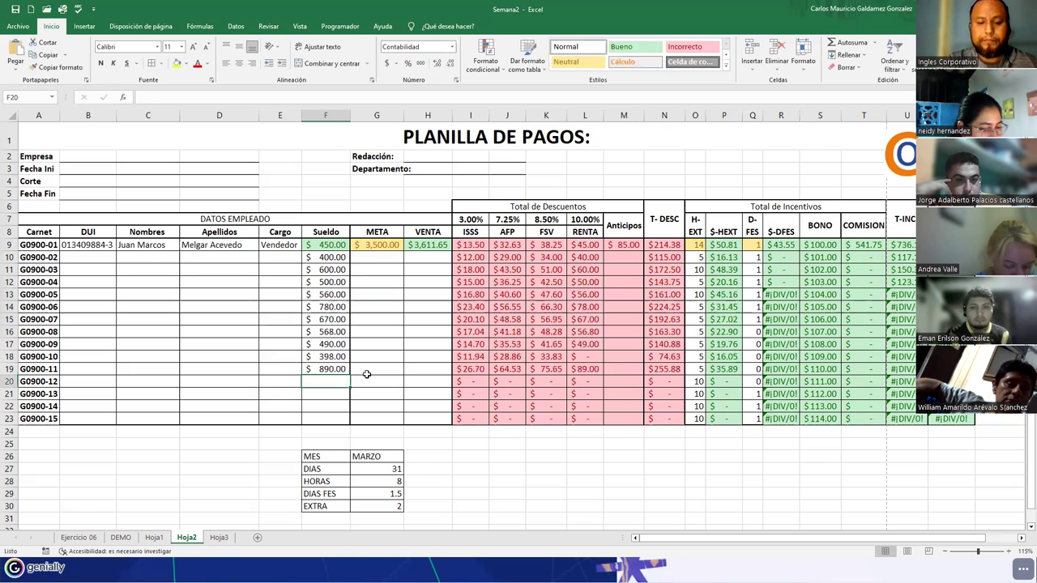
type("1000")
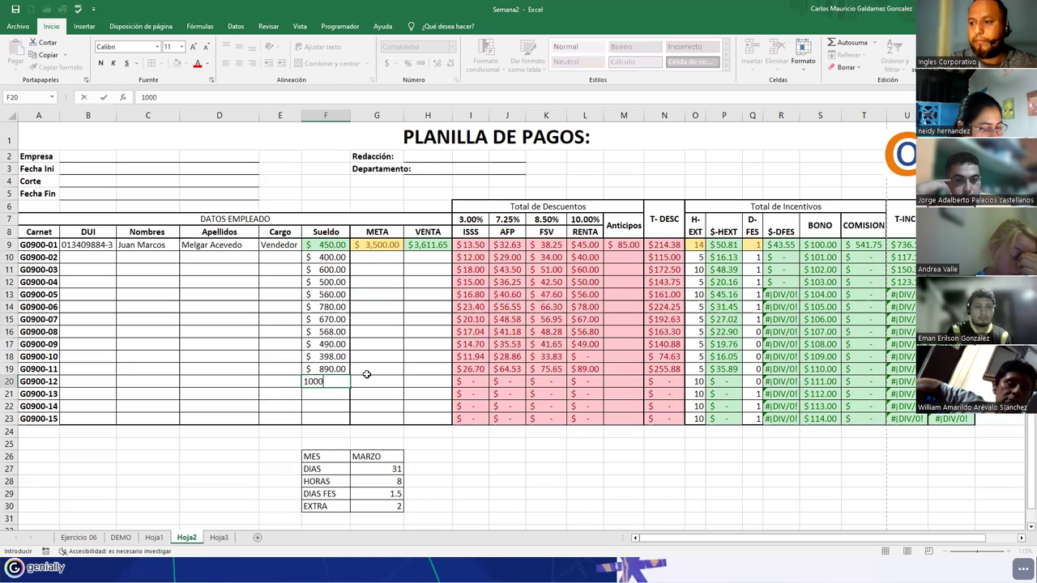
key("Return")
type("988")
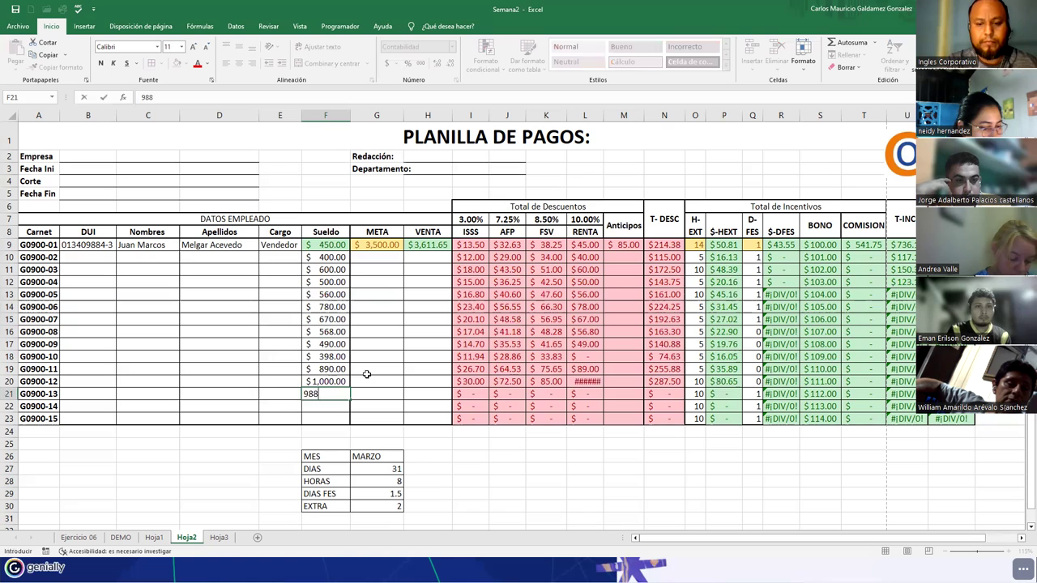
key("Return")
type("789")
key("Return")
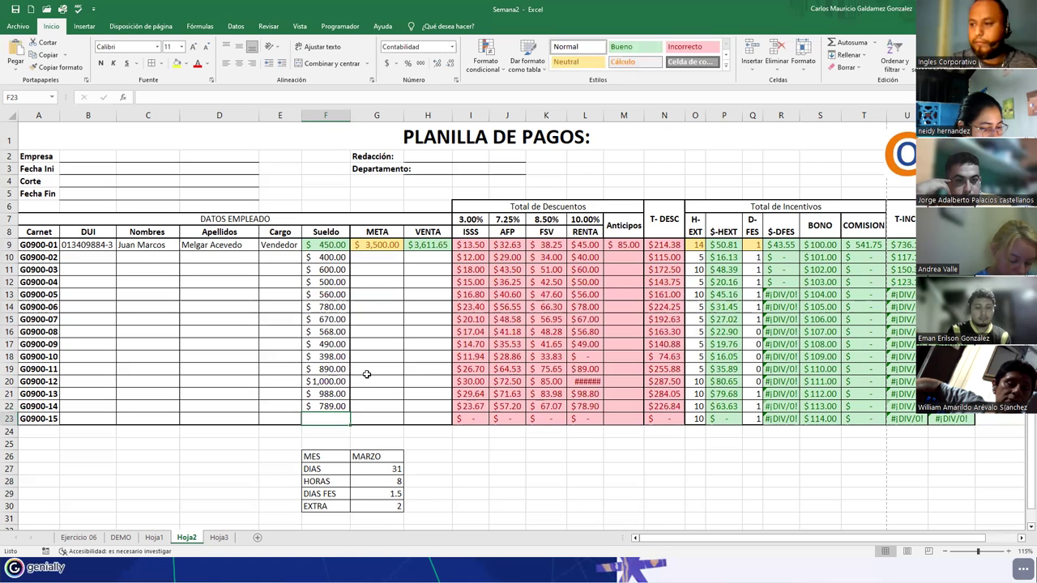
type("78")
key("Return")
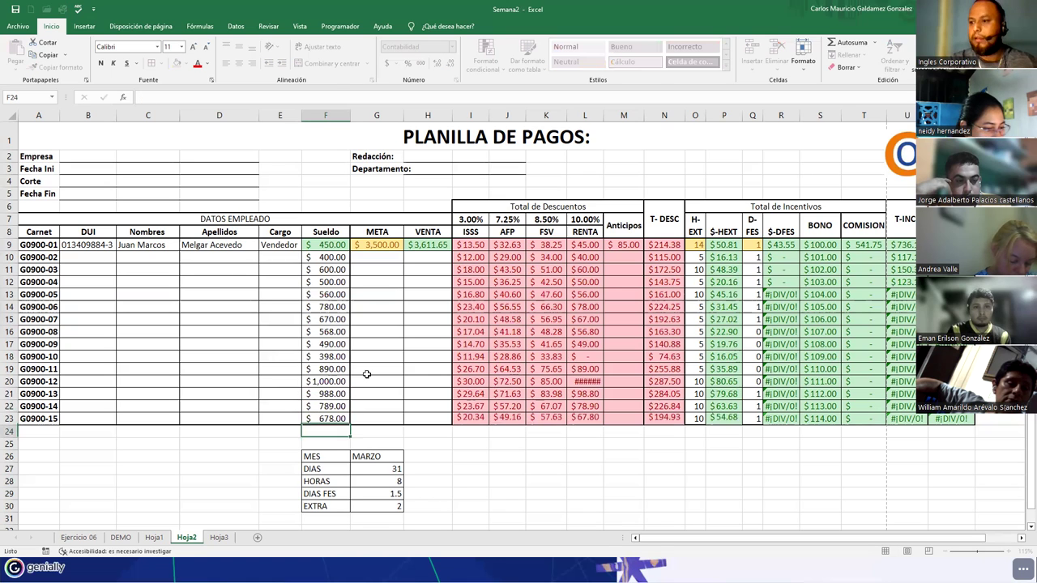
left_click_drag(601, 116, 607, 118)
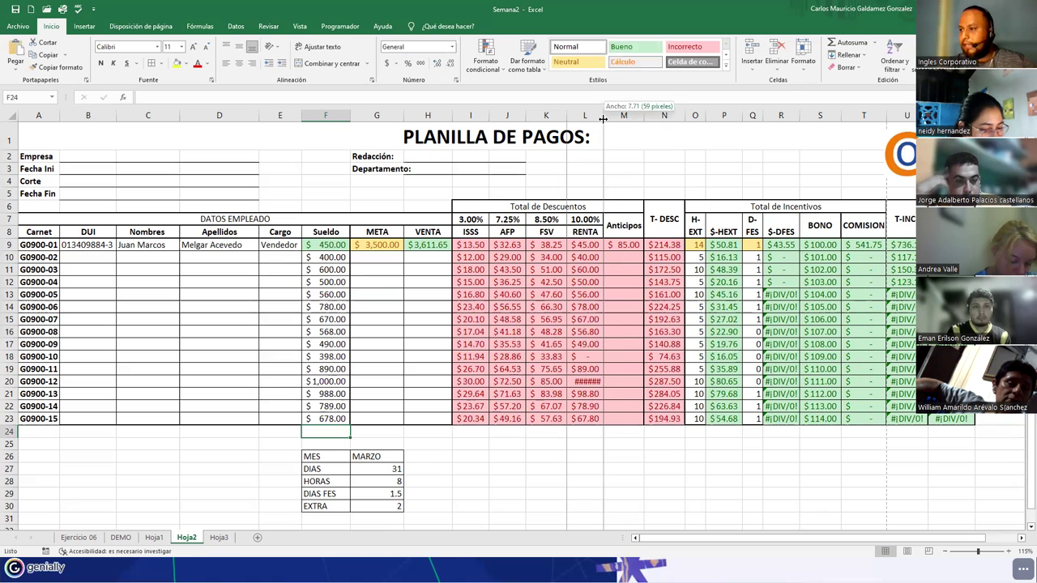
- Make the $-DFES formula in R9 use absolute G27 and G30 references
left_click(583, 359)
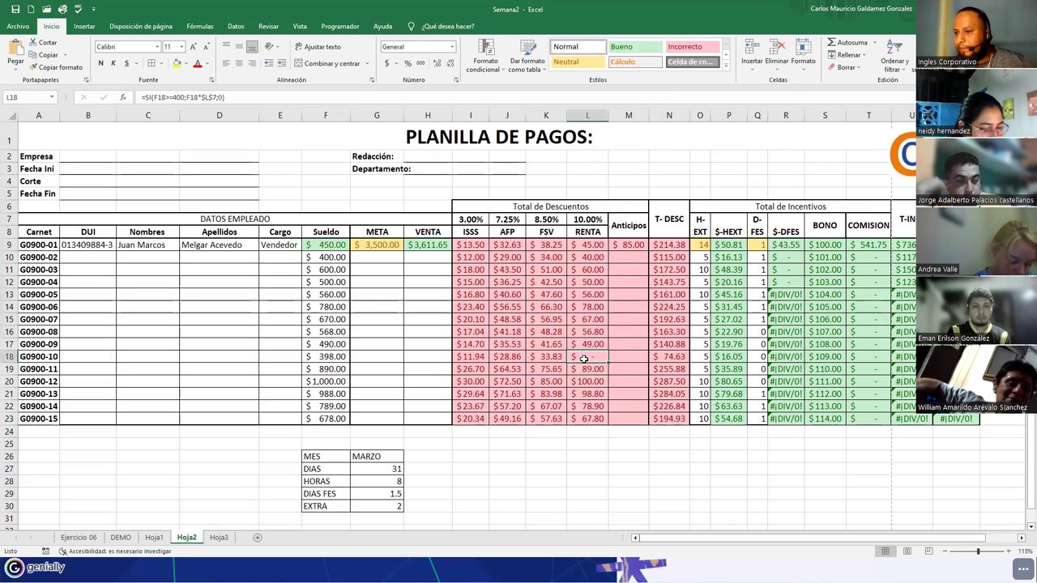
left_click(777, 246)
double_click(780, 246)
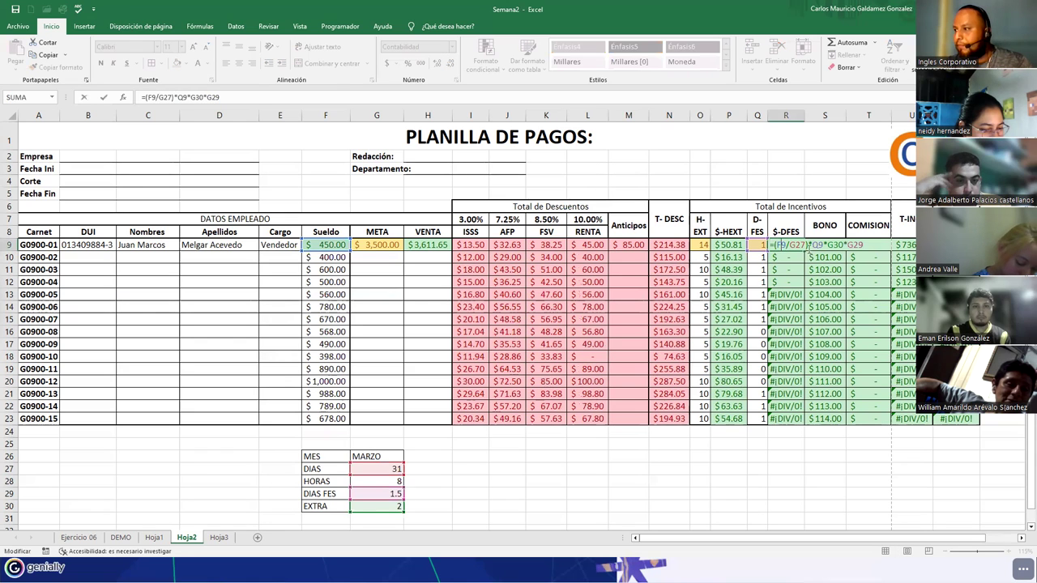
key("F4")
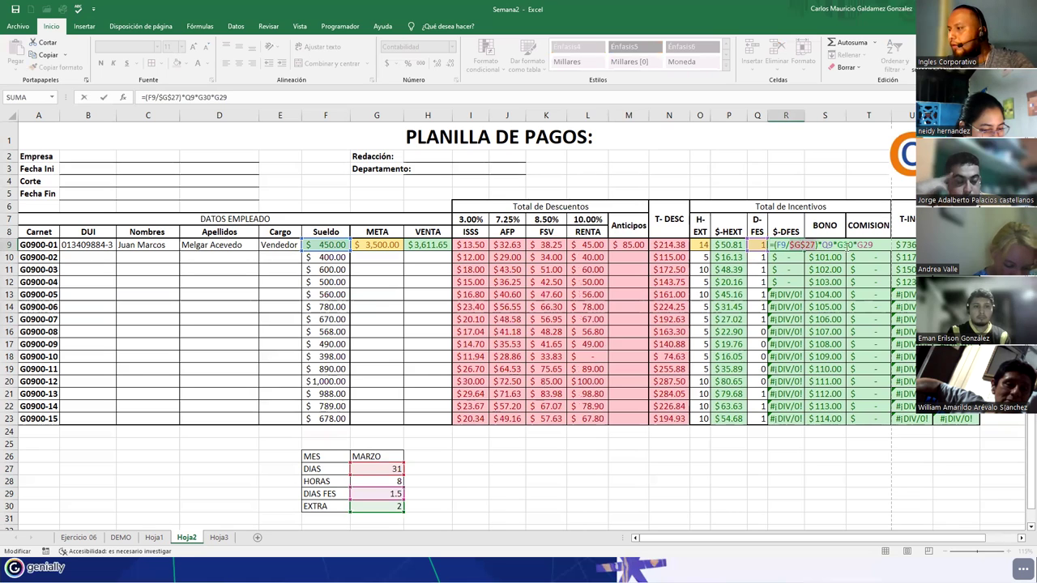
left_click(835, 245)
key("F4")
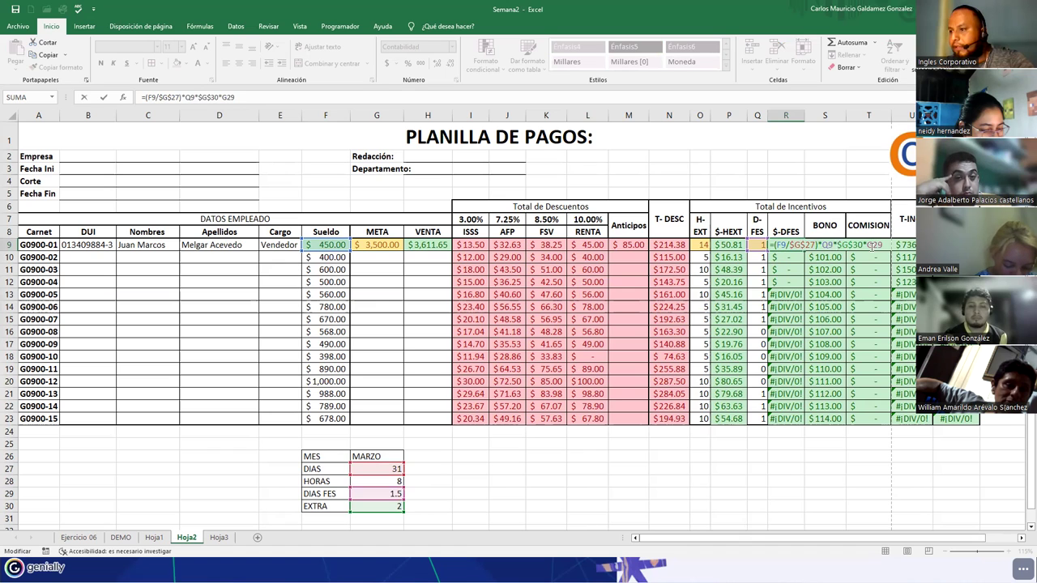
key("Return")
- Fill the $-DFES formula down to R23 and clear the BONO amounts in S10:S23
left_click(800, 245)
double_click(804, 250)
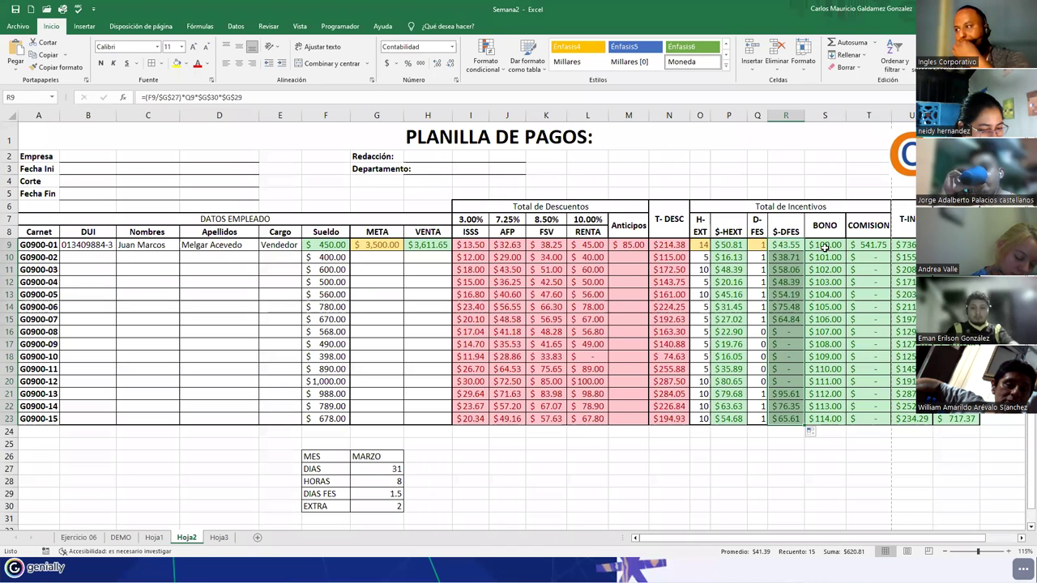
left_click_drag(822, 256, 823, 419)
key("Delete")
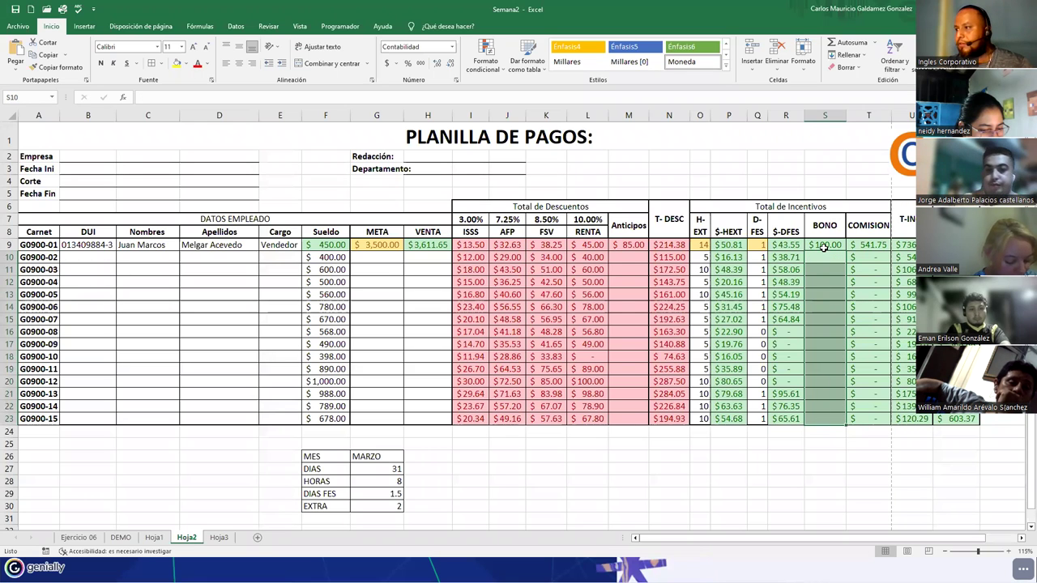
- Give every employee the $100.00 BONO by filling S9 down to row 23
left_click(823, 247)
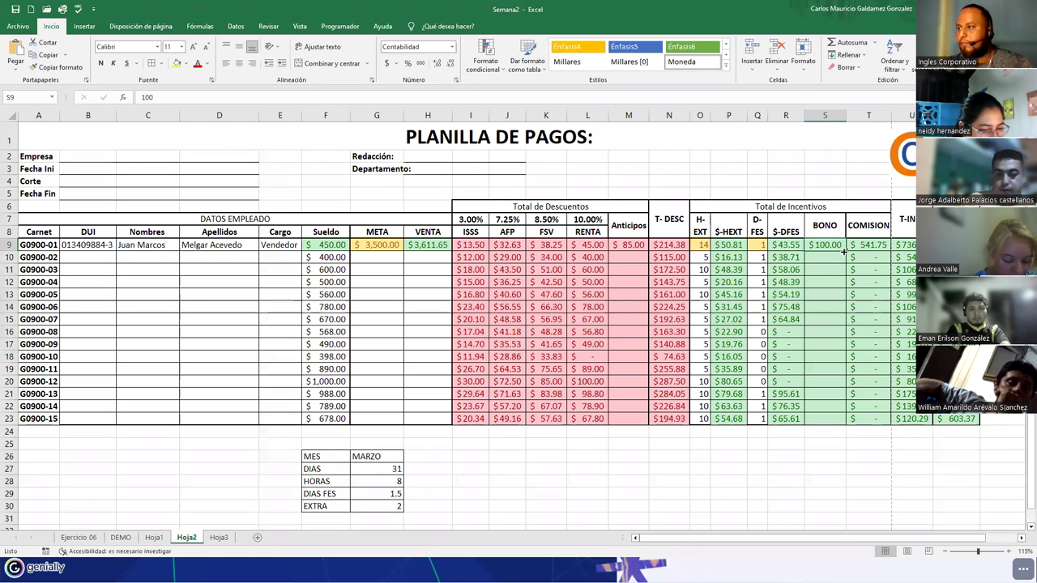
double_click(843, 251)
left_click(873, 260)
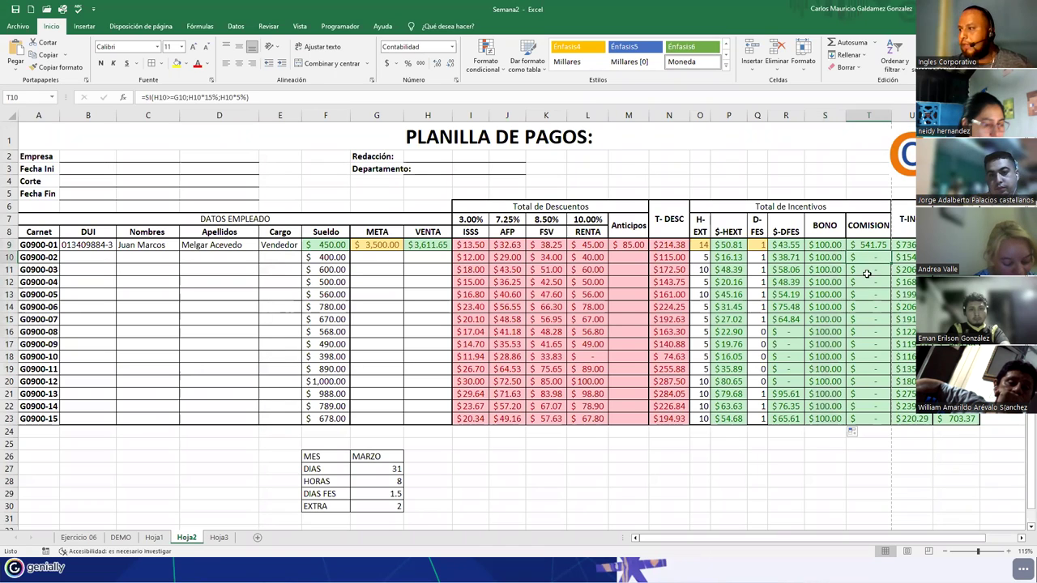
- Copy the $3,500.00 META down to G19 and set G20's META to 6,000
left_click(354, 245)
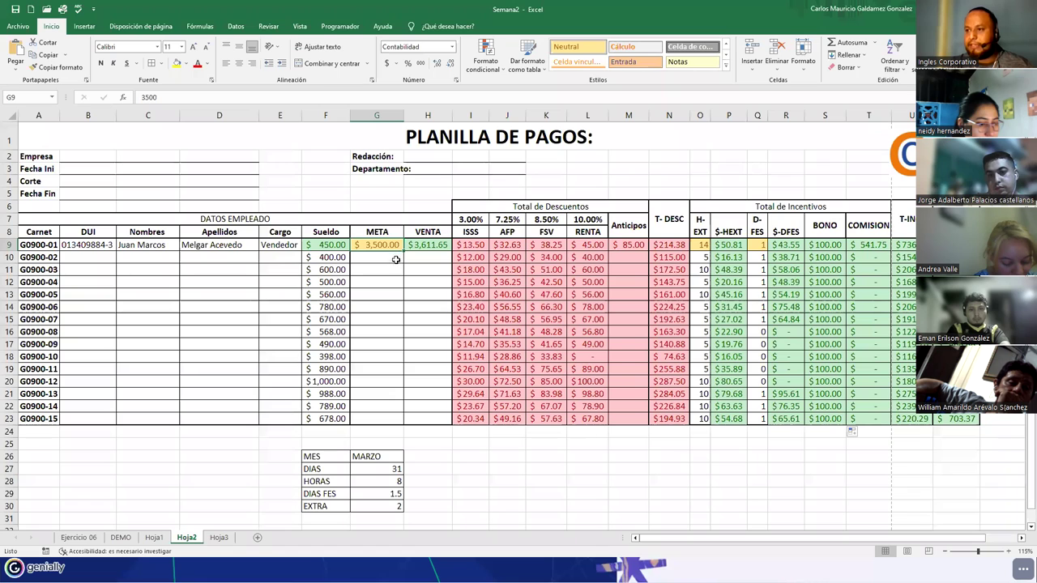
left_click_drag(404, 251, 383, 371)
left_click(372, 385)
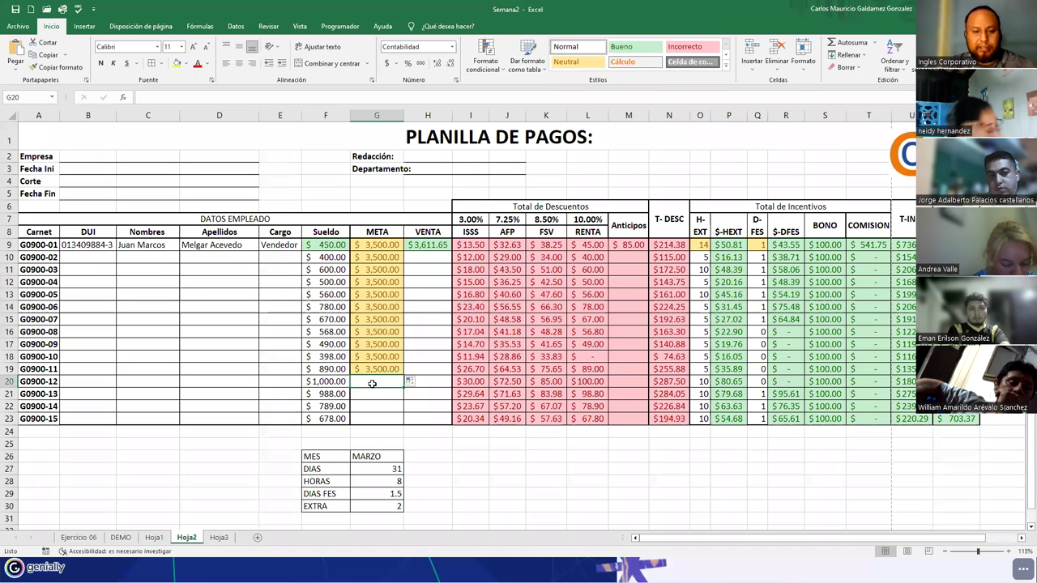
type("6000")
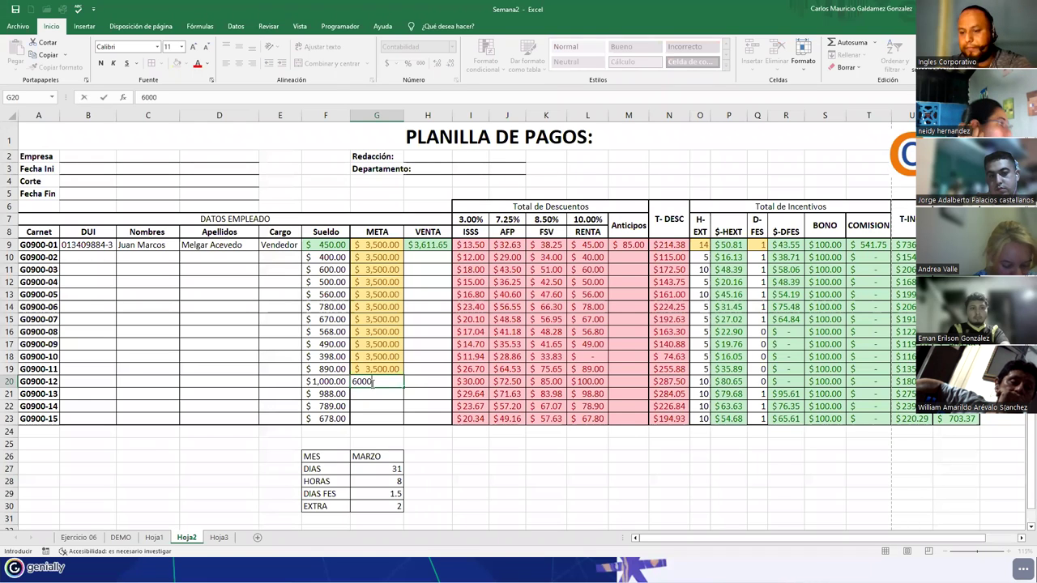
key("Return")
left_click_drag(376, 369, 377, 381)
key("ctrl+c")
- Set a 5,000 META in G21 and copy it down to G23
left_click(376, 394)
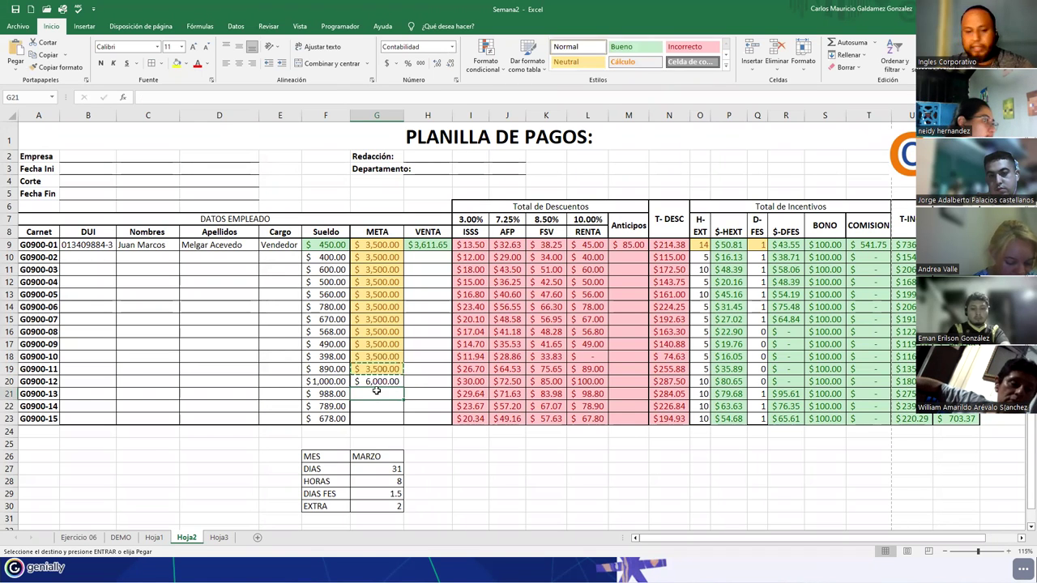
type("5,")
type("00")
key("Return")
left_click(377, 394)
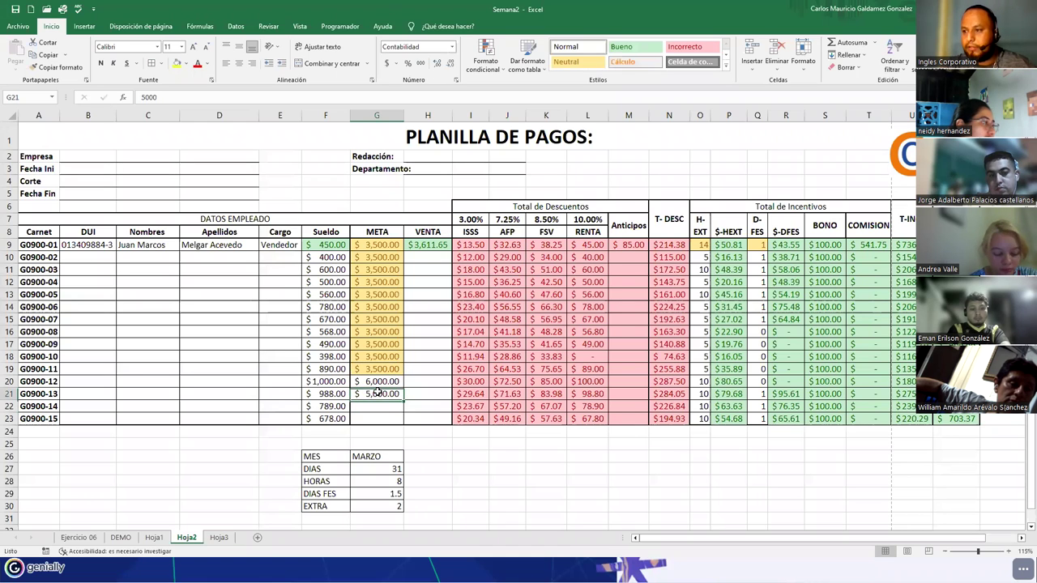
left_click_drag(403, 400, 398, 422)
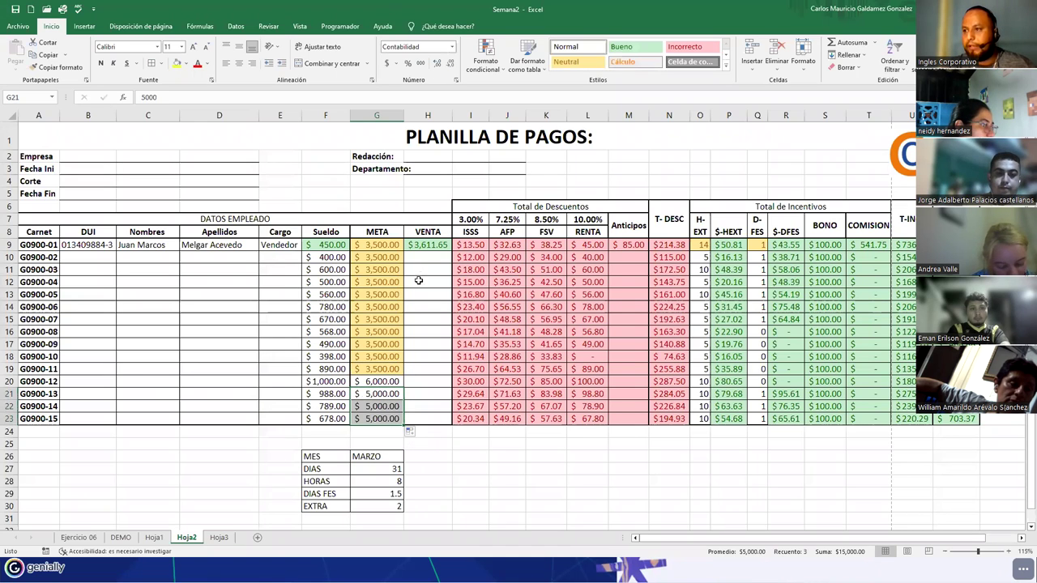
left_click(426, 244)
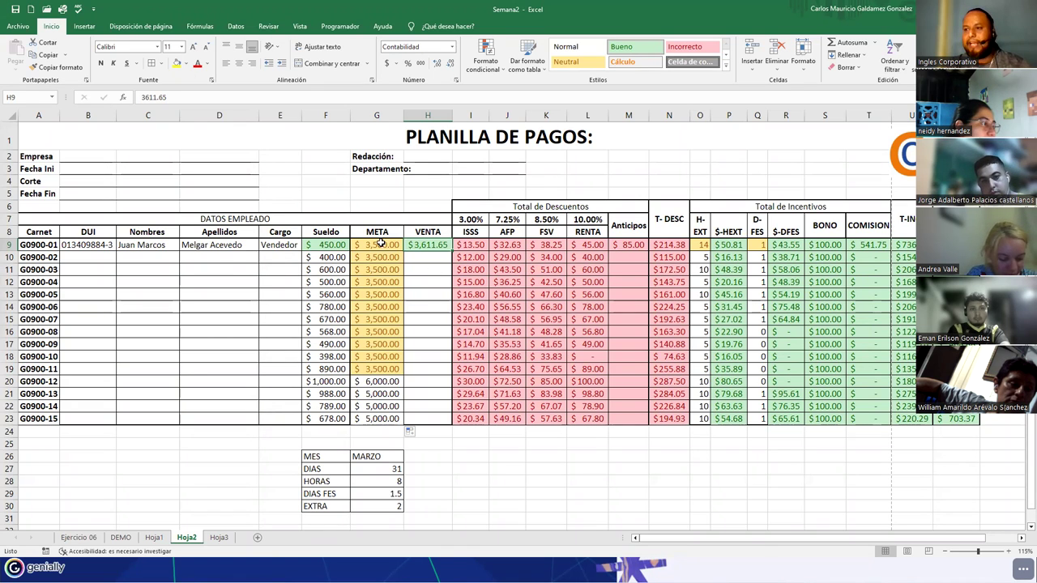
- Select G9:H23 plus the Anticipos, H-EXT, D-FES and BONO columns and COMISION cell T9
left_click_drag(380, 245, 417, 419)
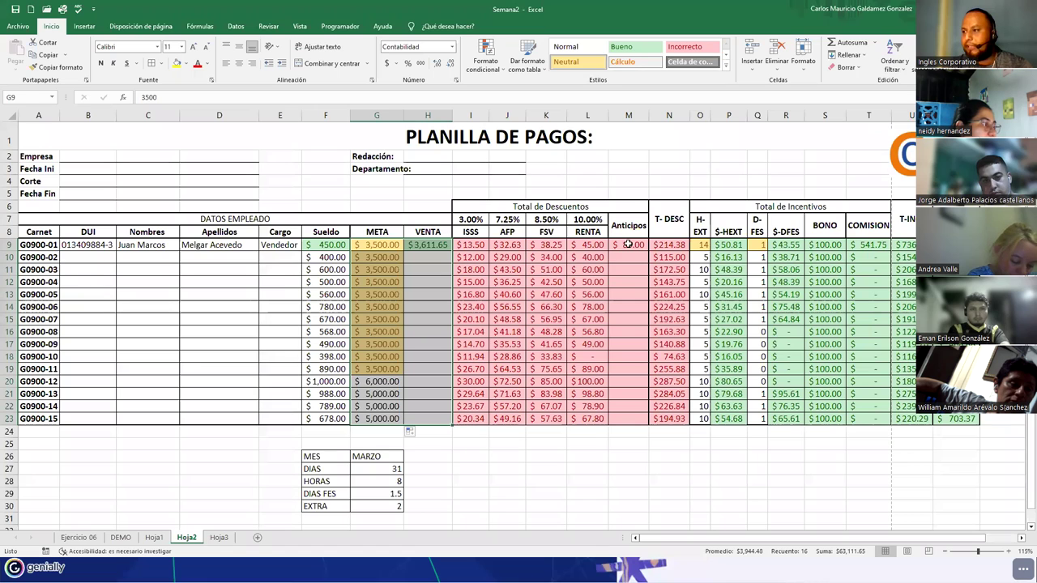
left_click_drag(628, 244, 632, 418)
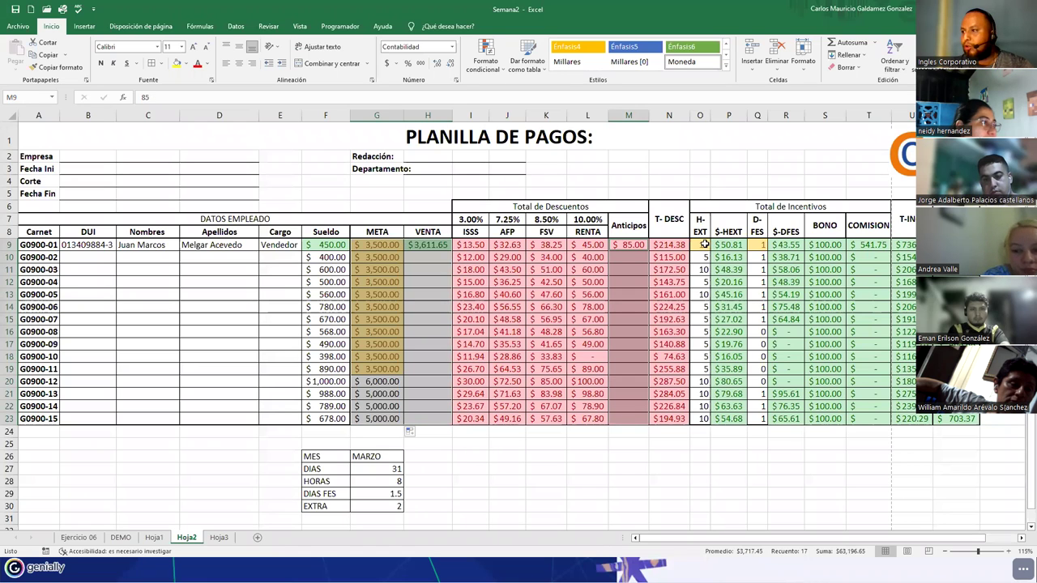
left_click_drag(704, 244, 704, 419)
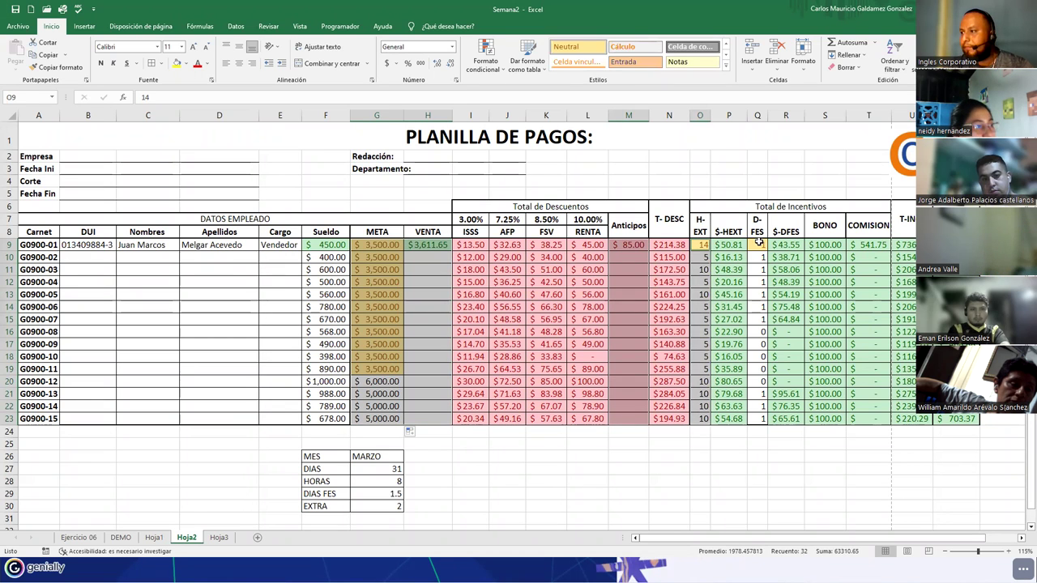
left_click_drag(757, 244, 756, 418)
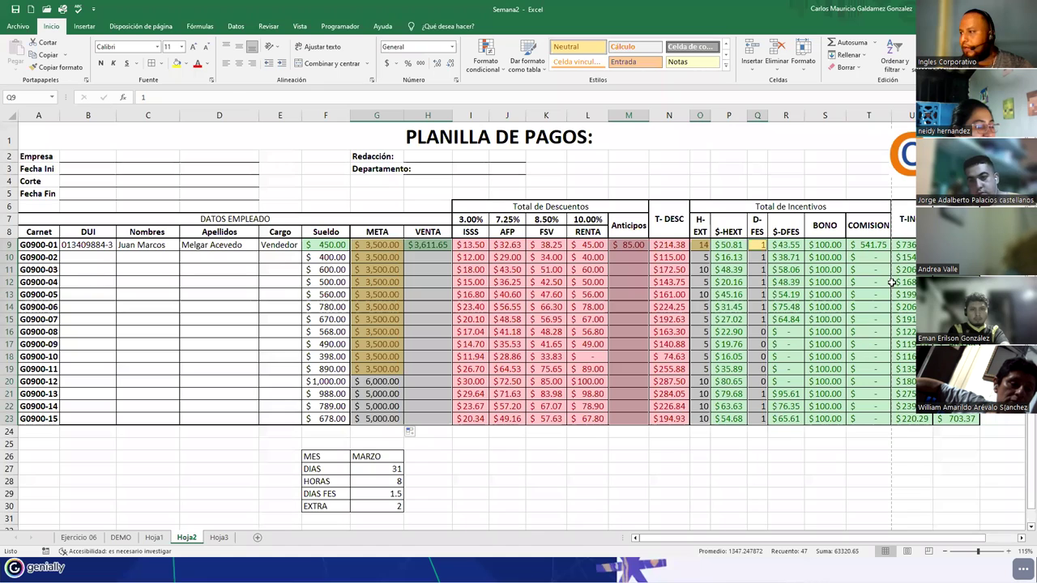
left_click(869, 244, "ctrl")
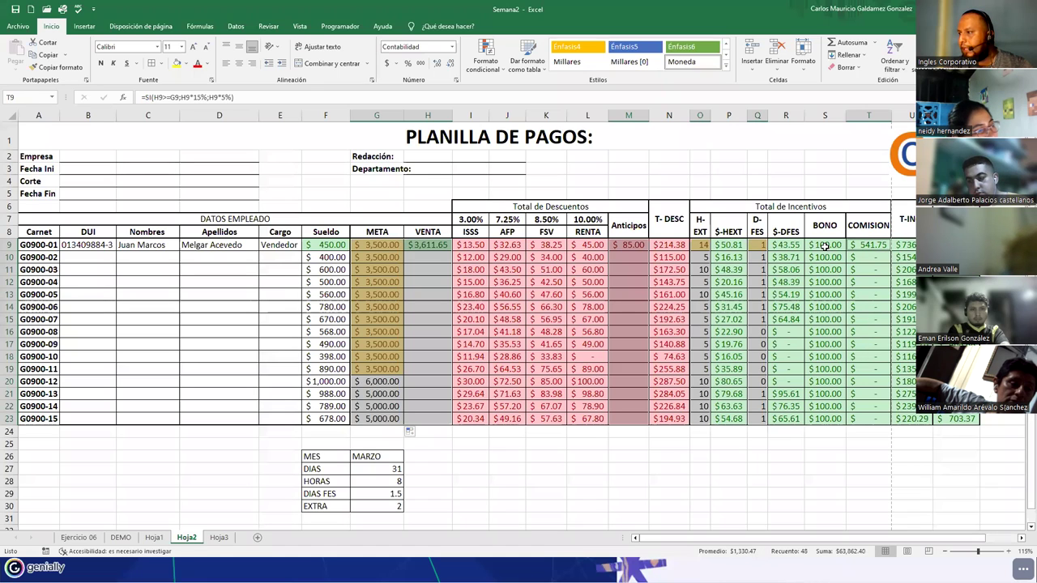
left_click_drag(824, 245, 834, 397)
left_click(867, 246, "ctrl")
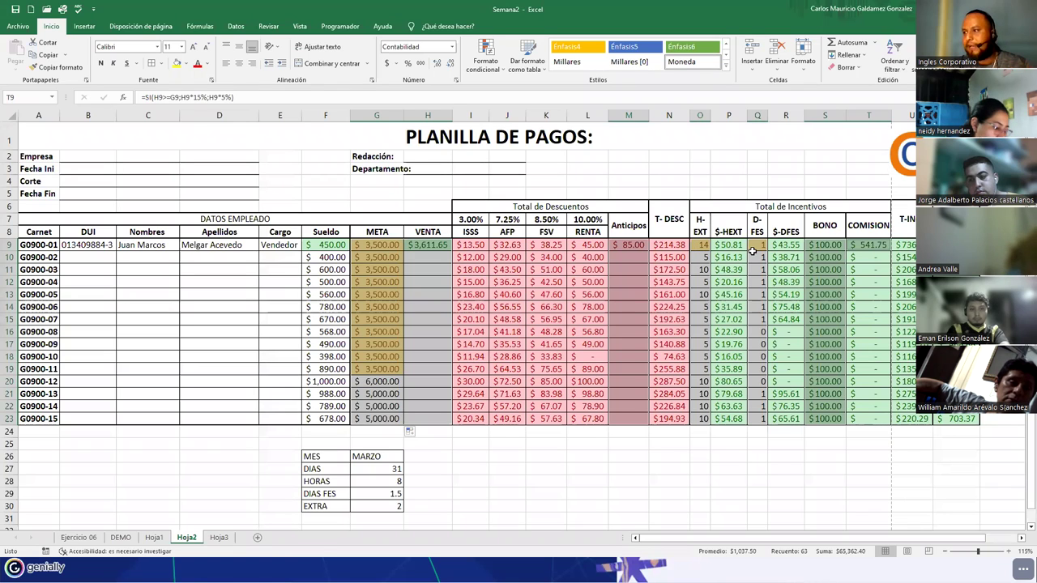
left_click(860, 270)
- Enter a VENTA of $2,800.00 in H10 and $4,000.00 in H11
left_click(426, 259)
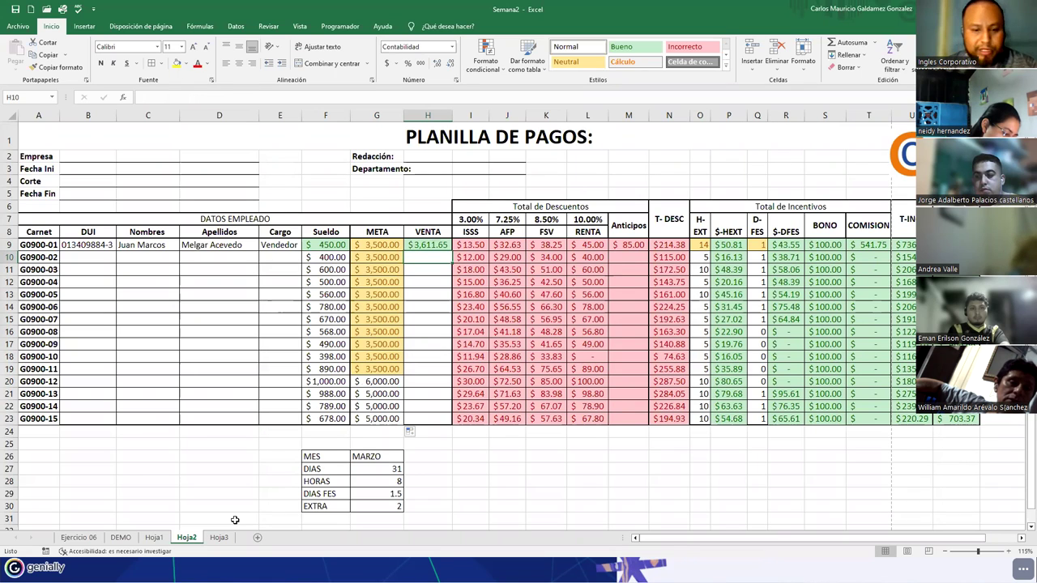
type("2800")
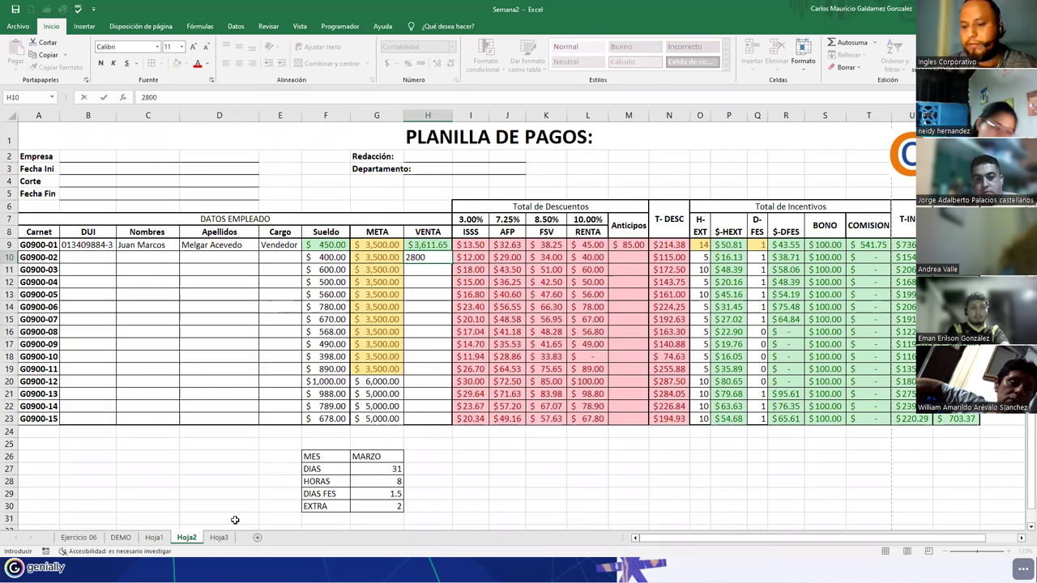
key("Return")
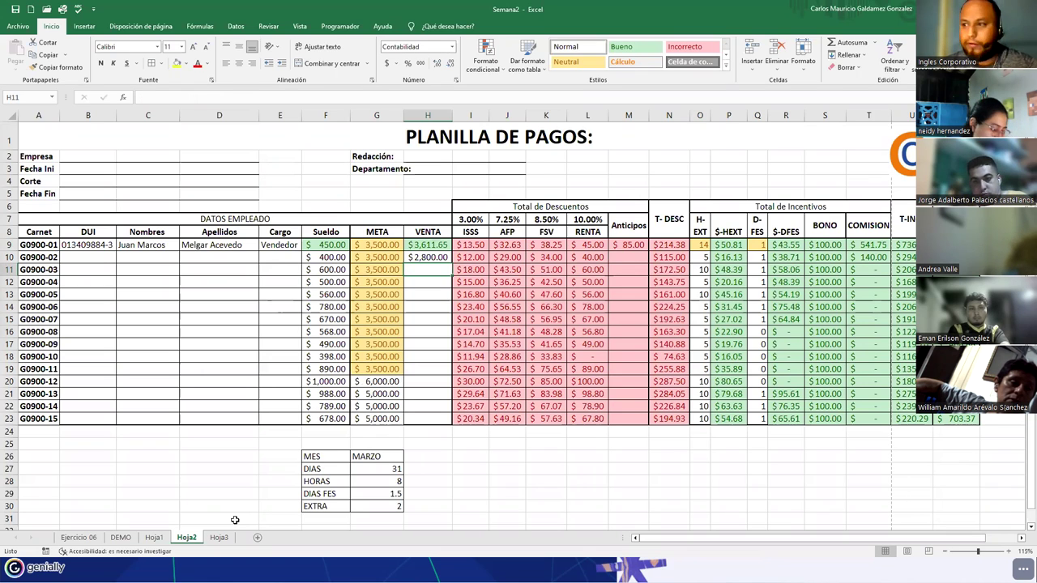
type("4000")
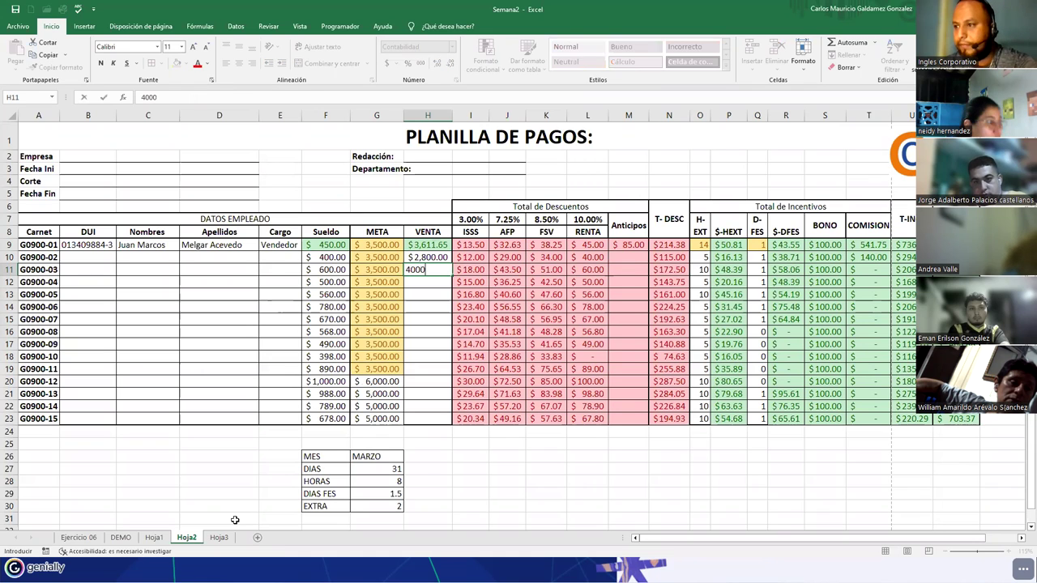
key("Return")
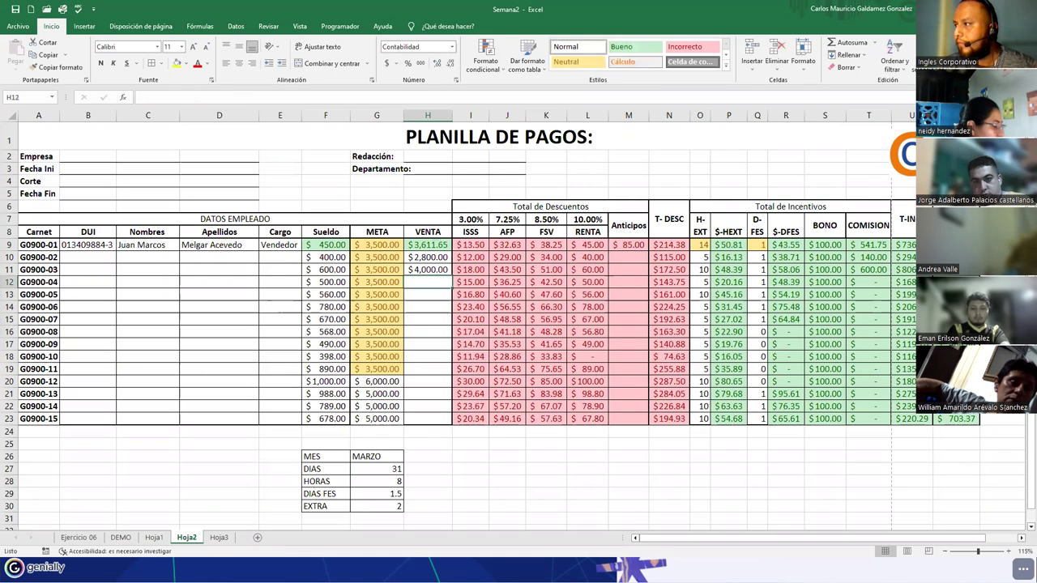
- Fill the $4,000.00 VENTA from H11 down through H23
mouse_move(979, 115)
left_mouse_down()
mouse_move(1004, 115)
mouse_move(982, 115)
left_mouse_up()
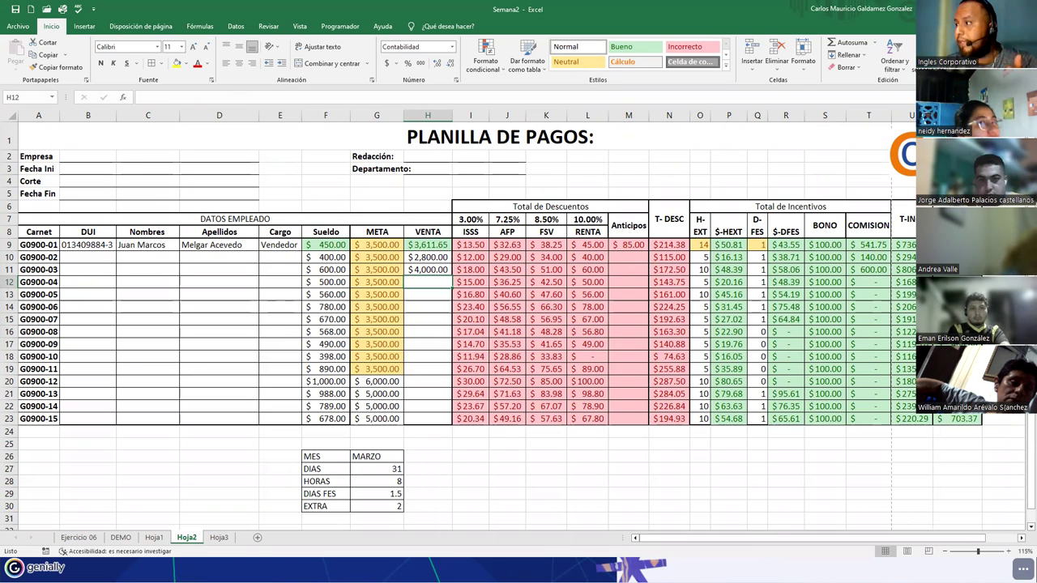
left_click(443, 271)
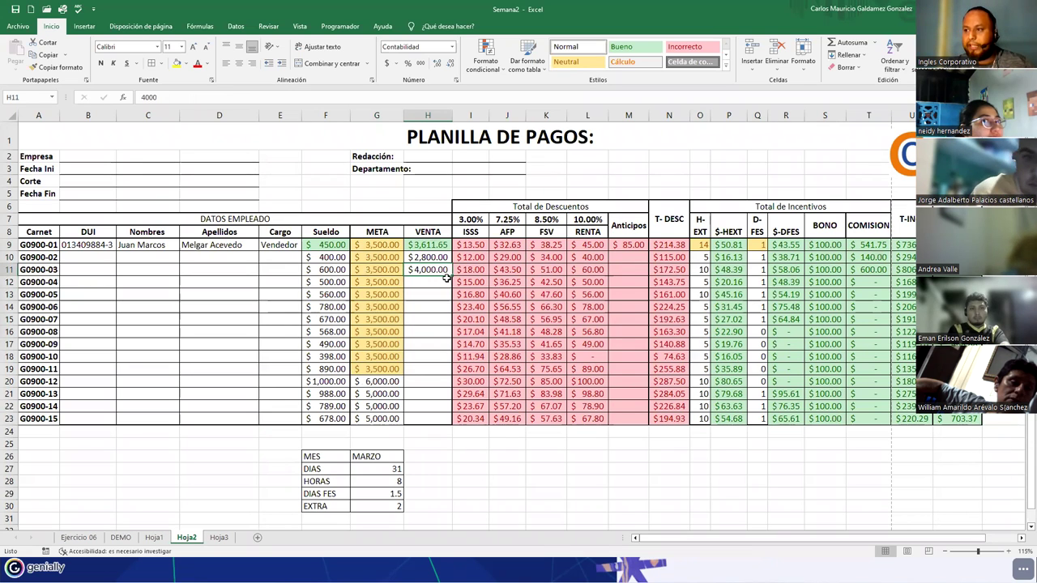
left_click_drag(447, 276, 434, 421)
left_click(629, 245)
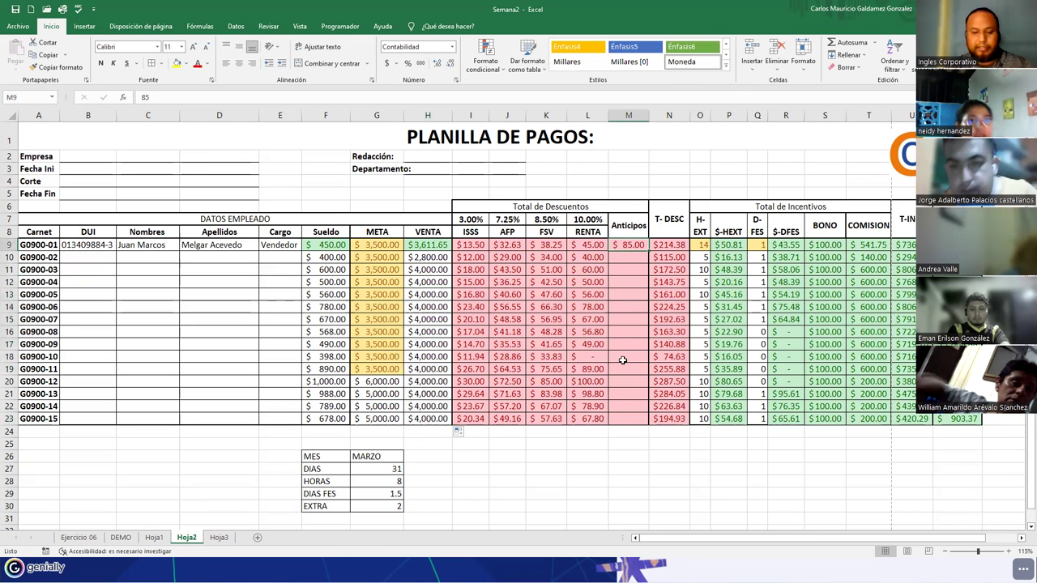
- Fill the $85.00 advance down column M, then clear M10:M17 and enter zeros
double_click(647, 252)
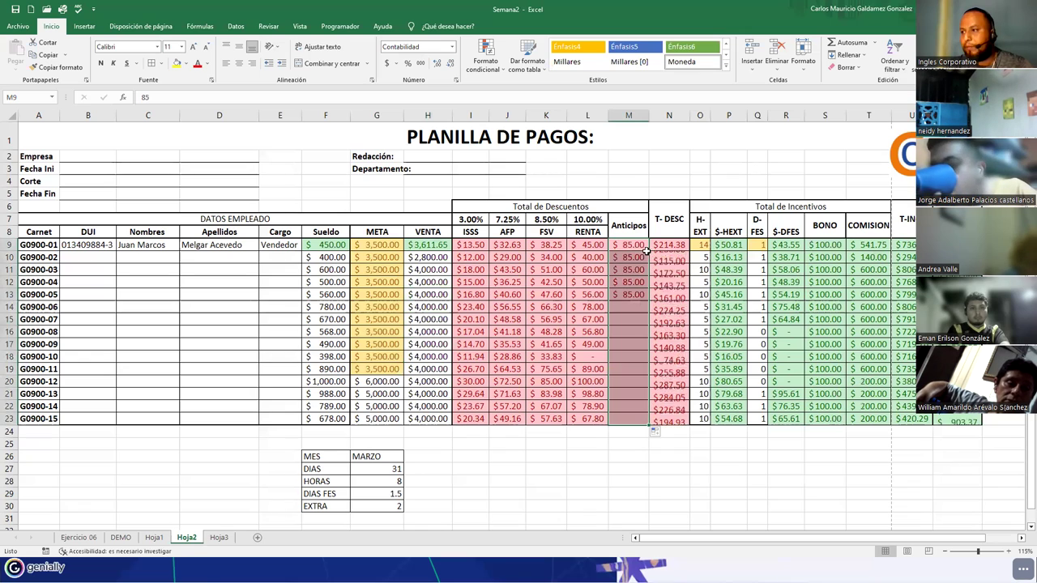
left_click(622, 332)
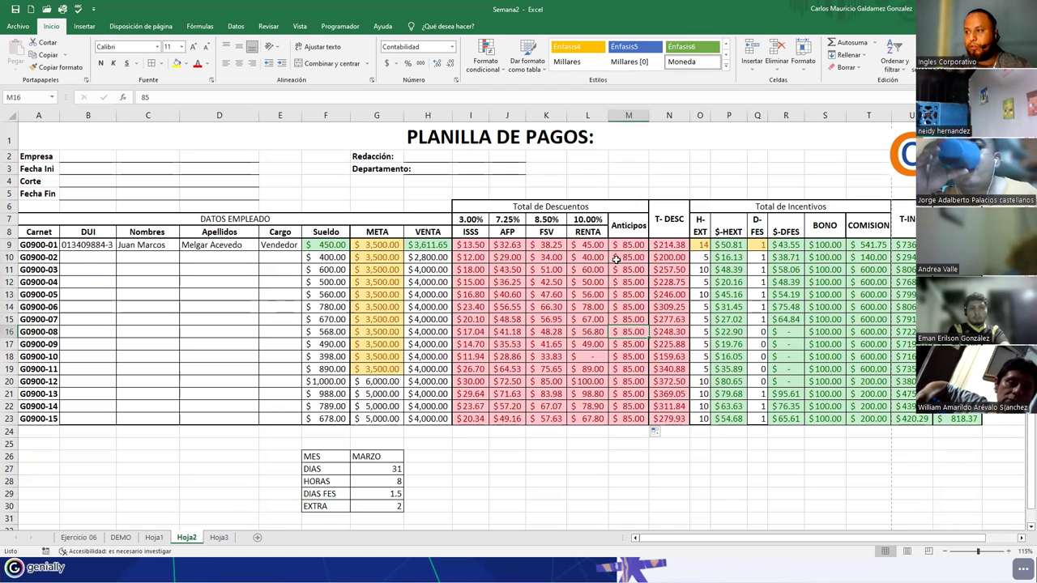
left_click_drag(616, 256, 617, 344)
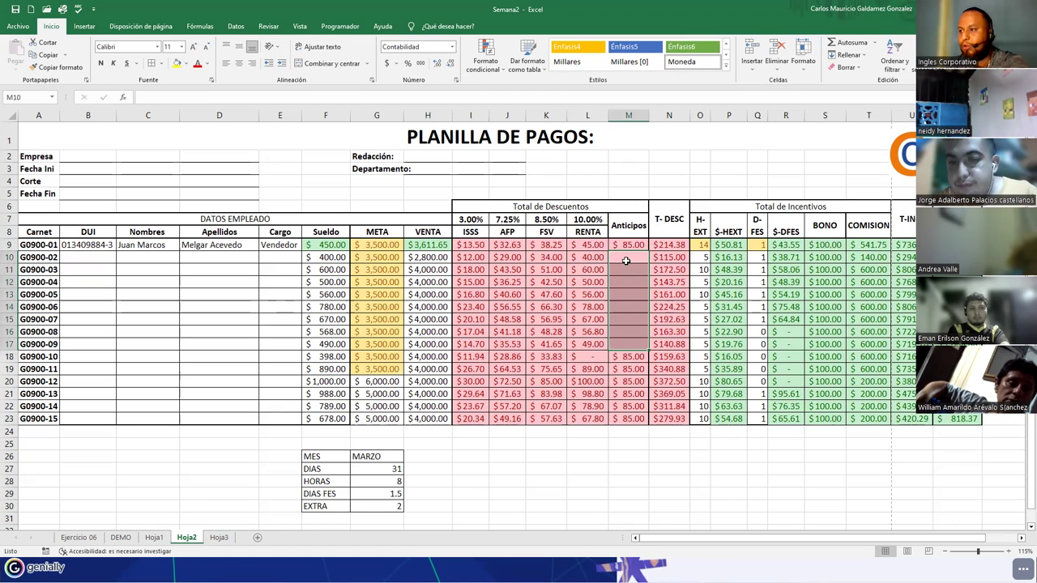
key("Delete")
key("Return")
key("0")
key("Return")
key("0")
key("Return")
key("0")
key("Return")
key("0")
key("Return")
- Clear the advances in M20:M23 and enter 0 in each cell
key("0")
key("Return")
key("0")
key("Return")
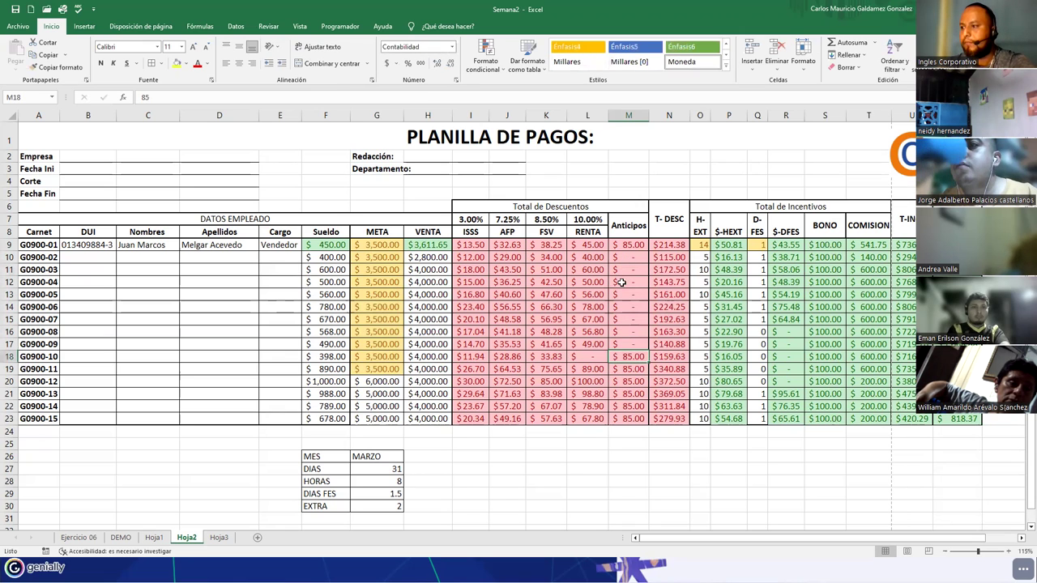
left_click_drag(626, 380, 626, 418)
key("Delete")
left_click(618, 383)
key("0")
key("Return")
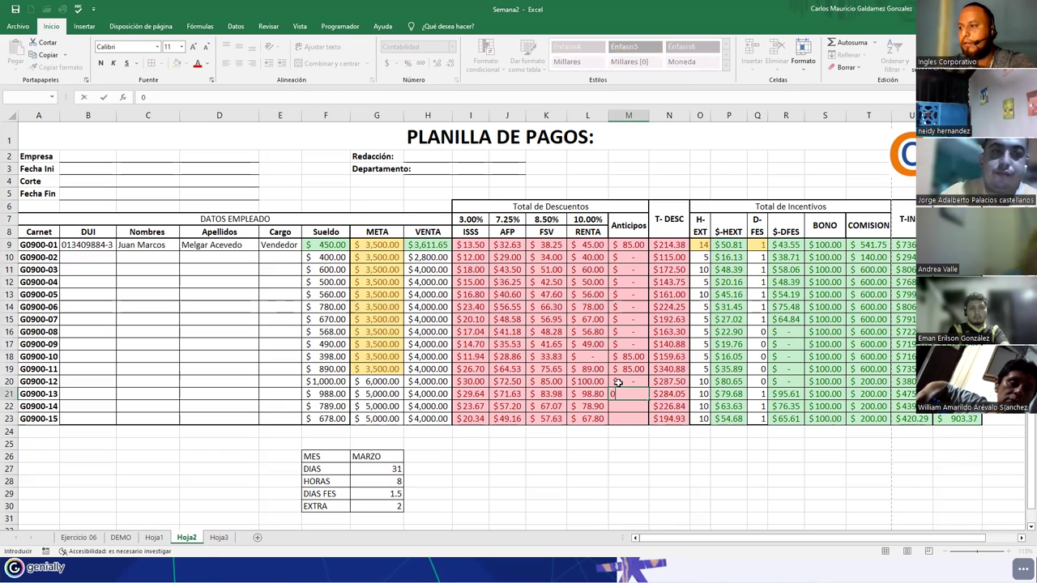
key("0")
key("Return")
key("0")
key("Return")
key("0")
key("Return")
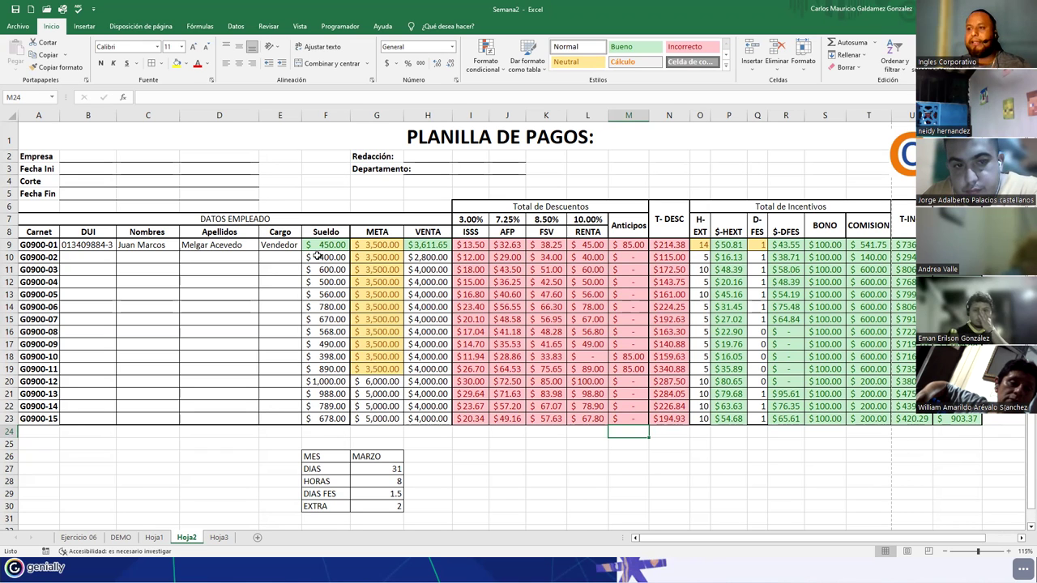
left_click_drag(317, 247, 335, 418)
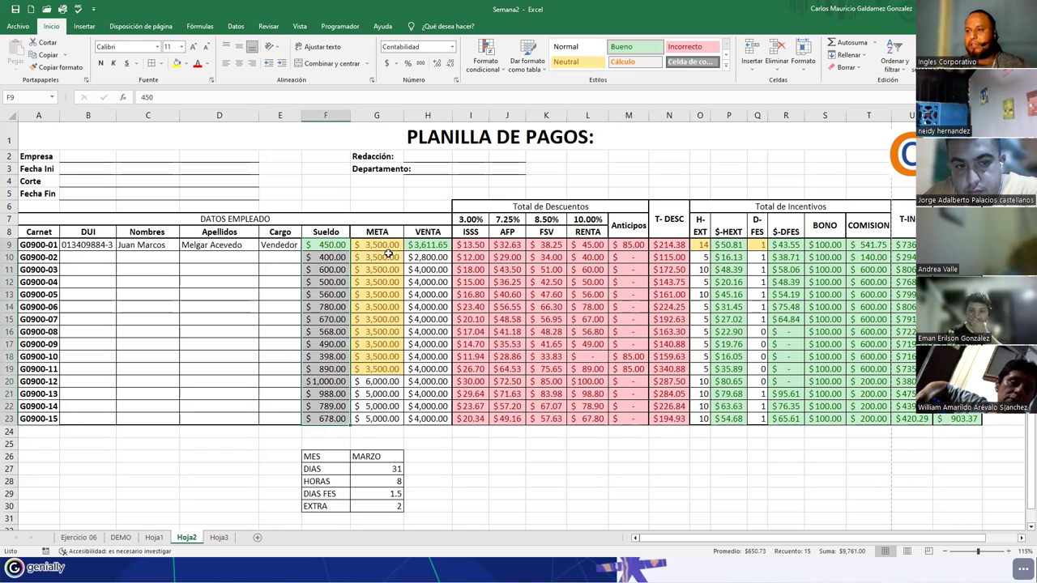
left_click_drag(388, 250, 435, 415)
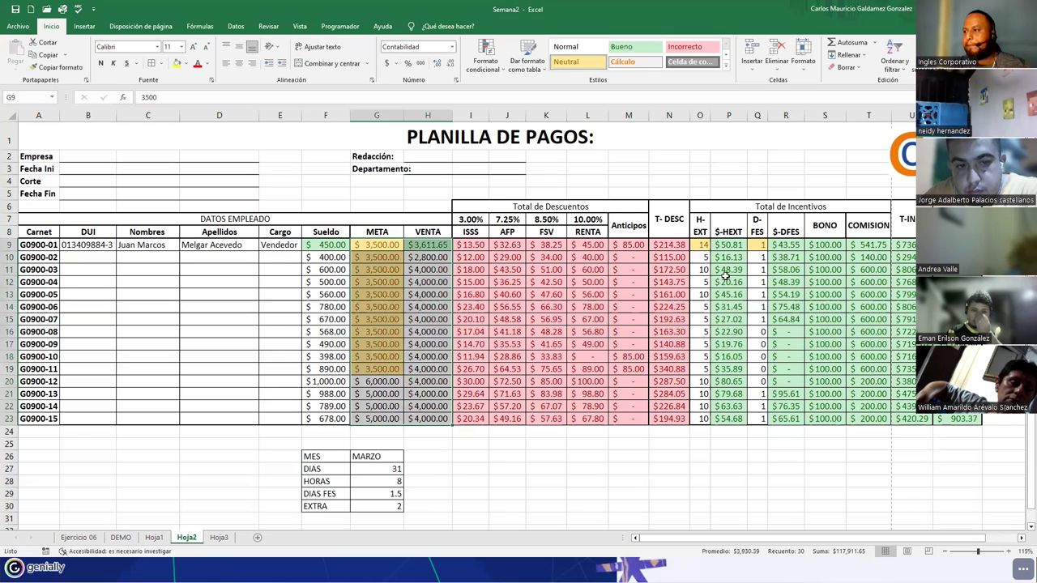
left_click_drag(632, 245, 630, 419)
left_click_drag(701, 245, 703, 408)
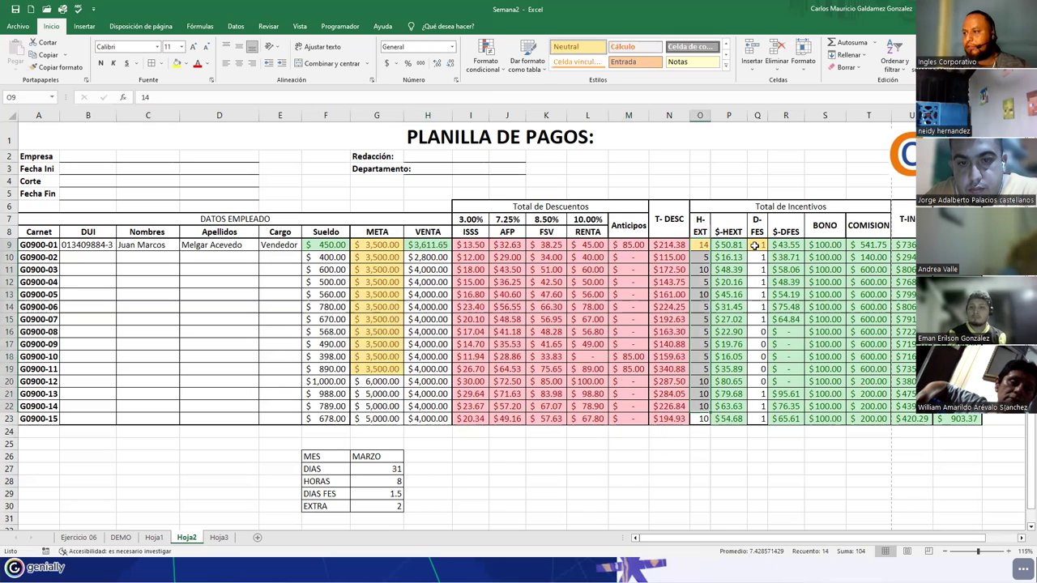
left_click_drag(956, 245, 964, 417)
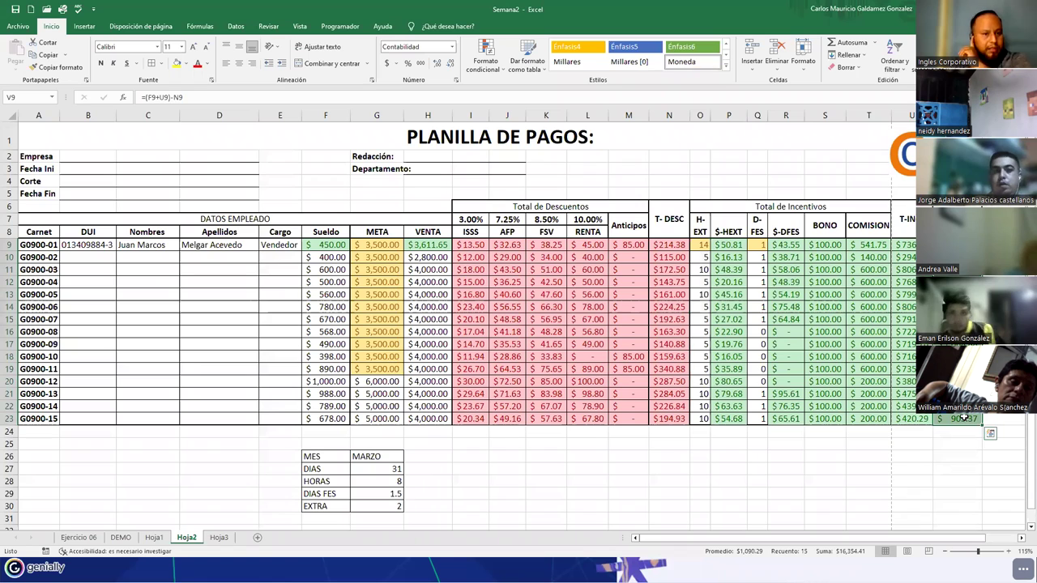
left_click(647, 357)
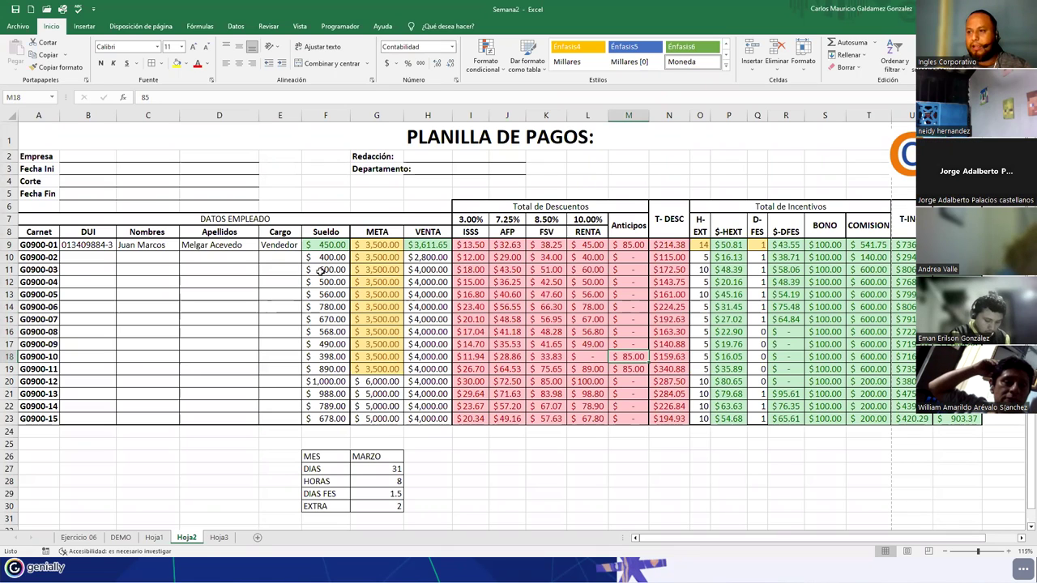
left_click(480, 243)
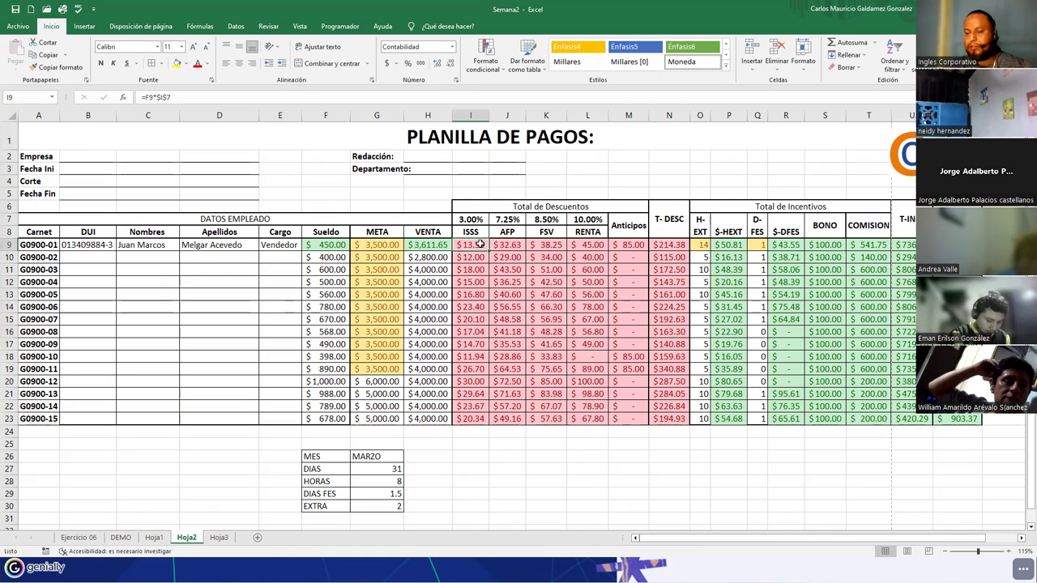
left_click_drag(321, 258, 421, 421)
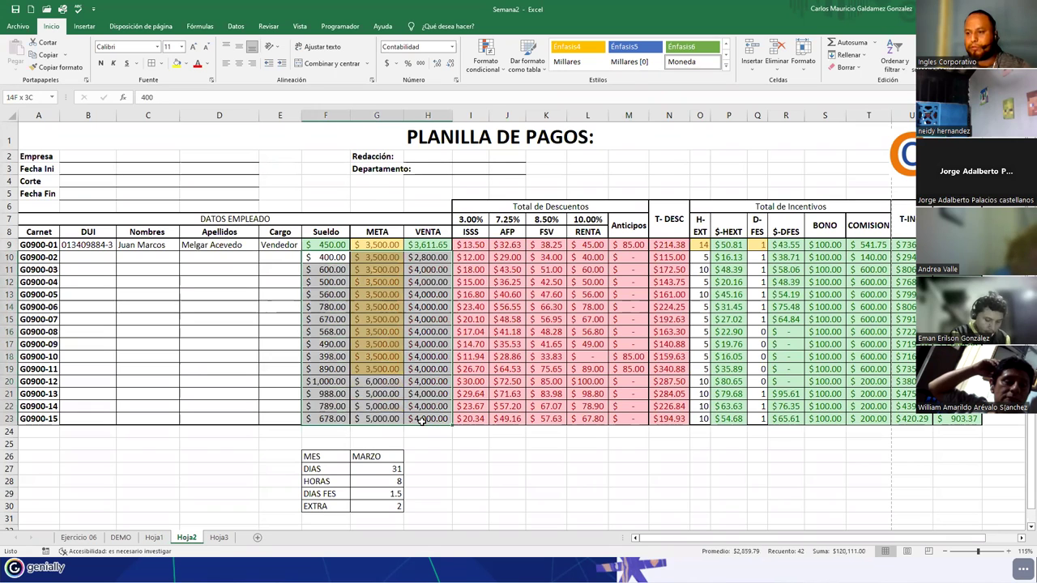
- Clear the sample Sueldo, Meta and Venta values and the advances in M9, M18 and M19
key("Delete")
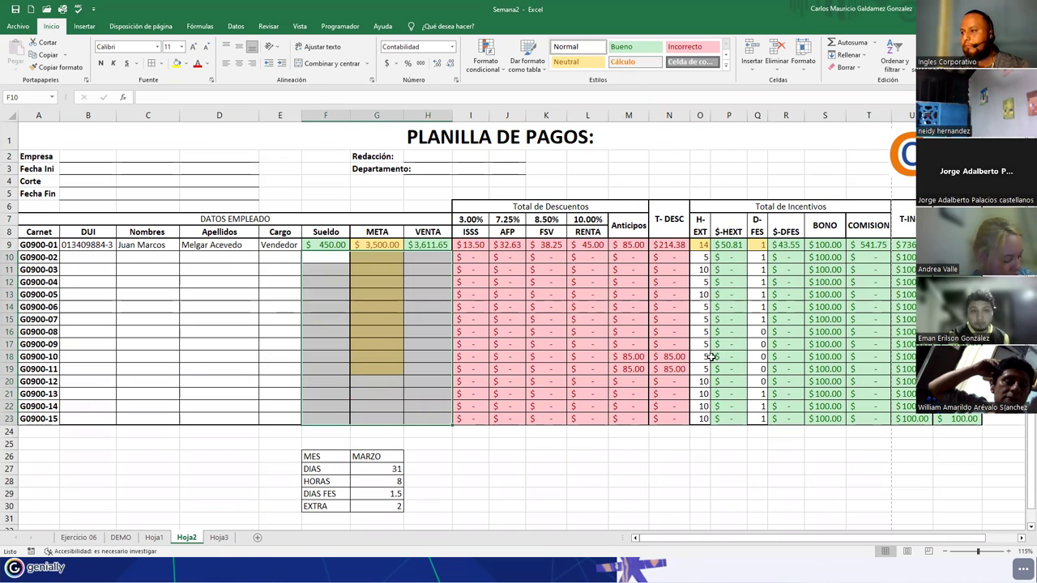
left_click_drag(624, 246, 622, 411)
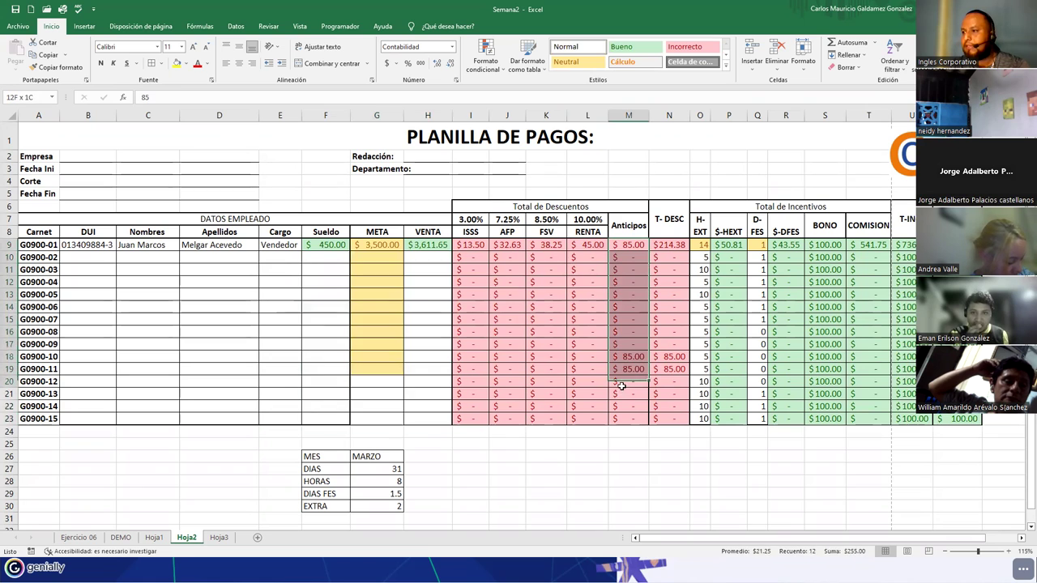
left_click(621, 250)
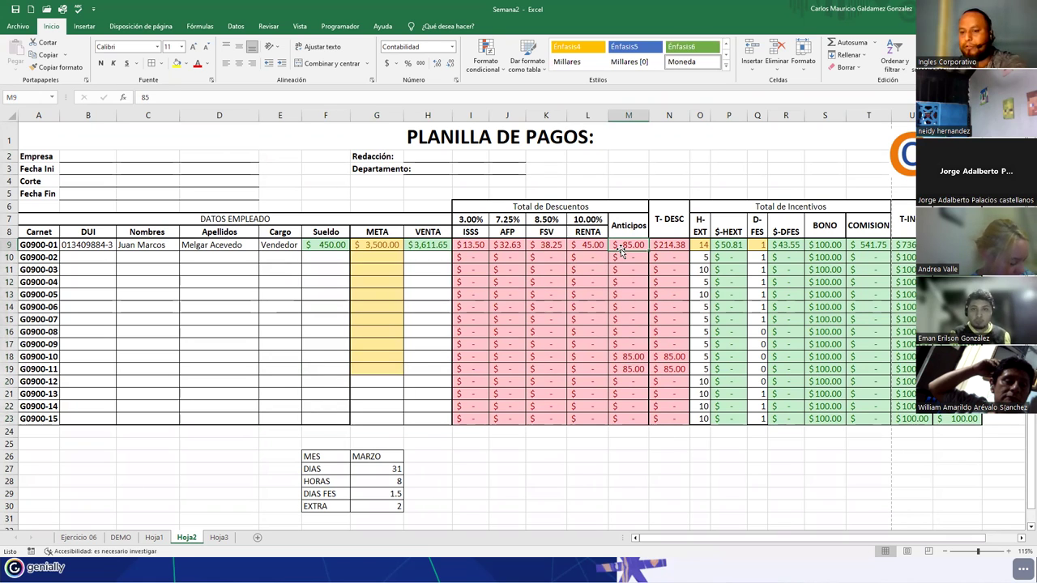
key("Delete")
key("Down")
key("Down")
key("Down")
key("Down")
key("Down")
key("Down")
key("Down")
key("Down")
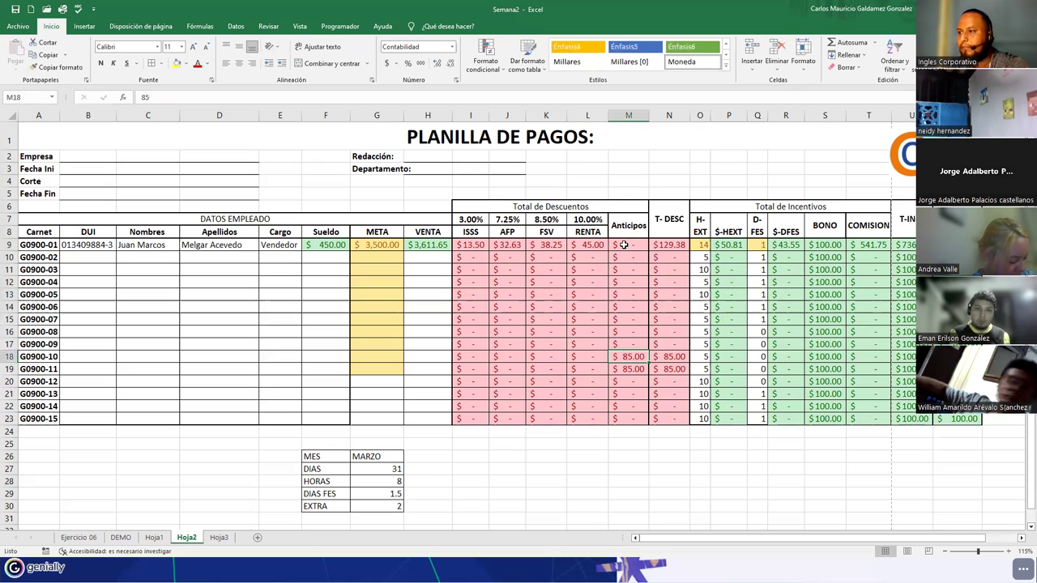
key("Delete")
key("Down")
key("Delete")
key("Down")
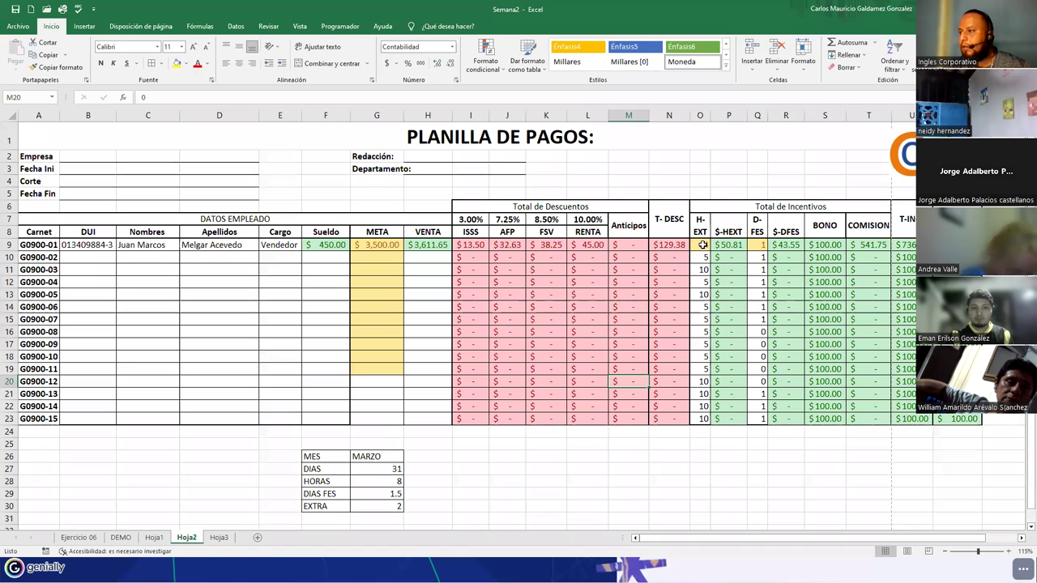
- Enter 0 in all fifteen BONO cells of column S
left_click(701, 245)
left_click(869, 248)
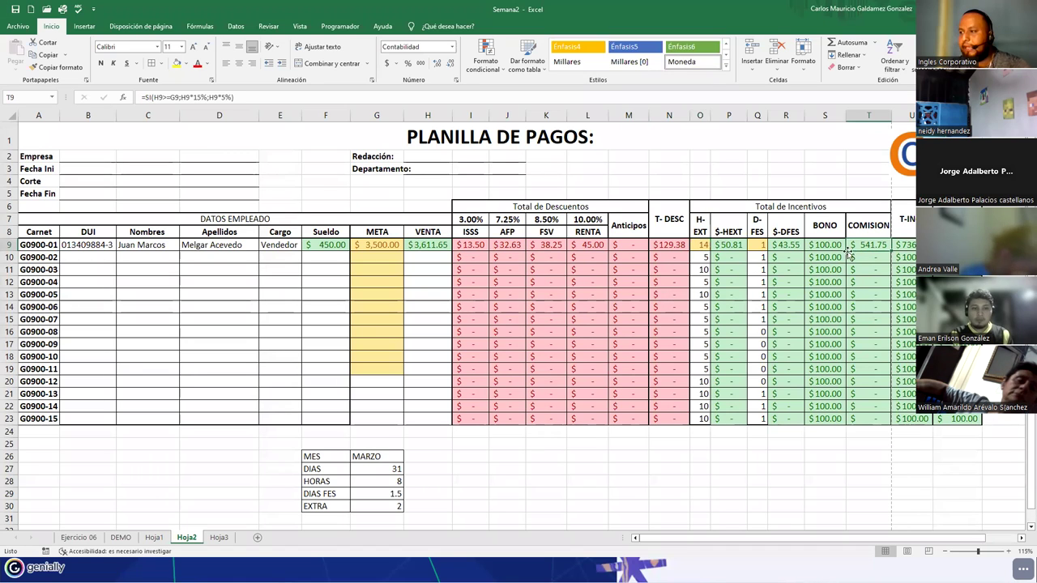
left_click_drag(826, 248, 810, 421)
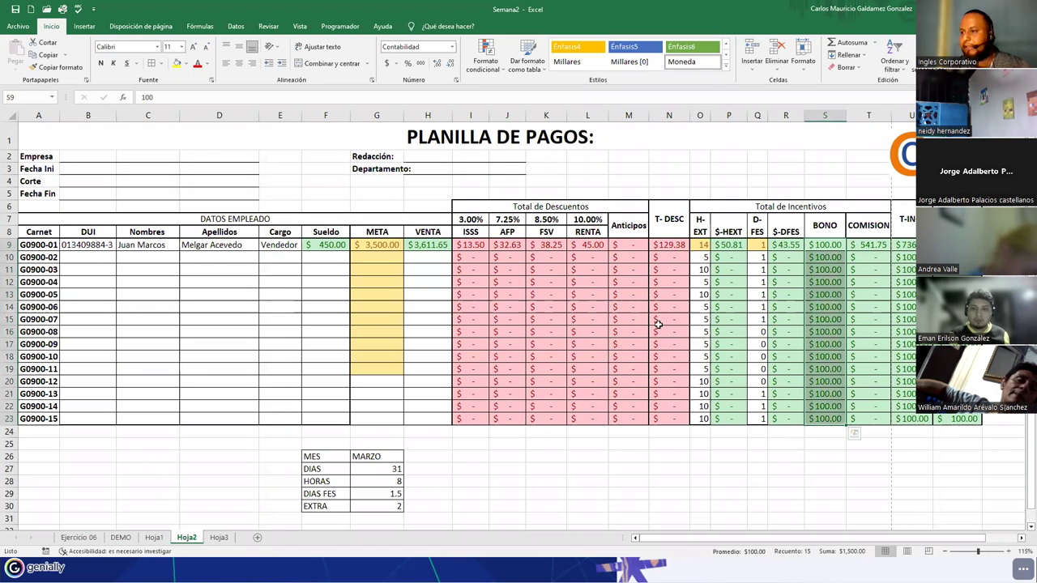
type("0")
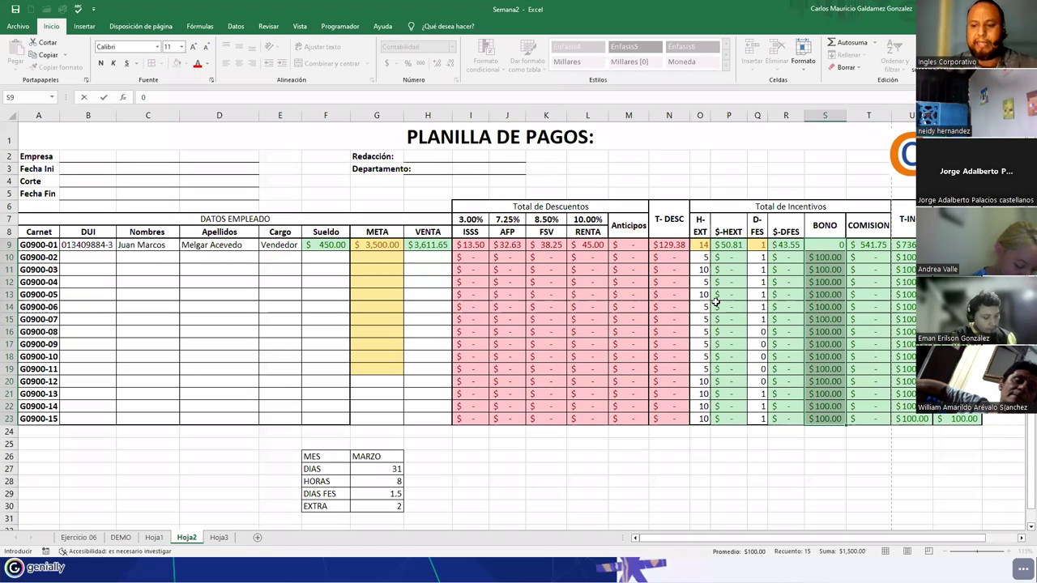
type(" 0 0 0 0 0 0")
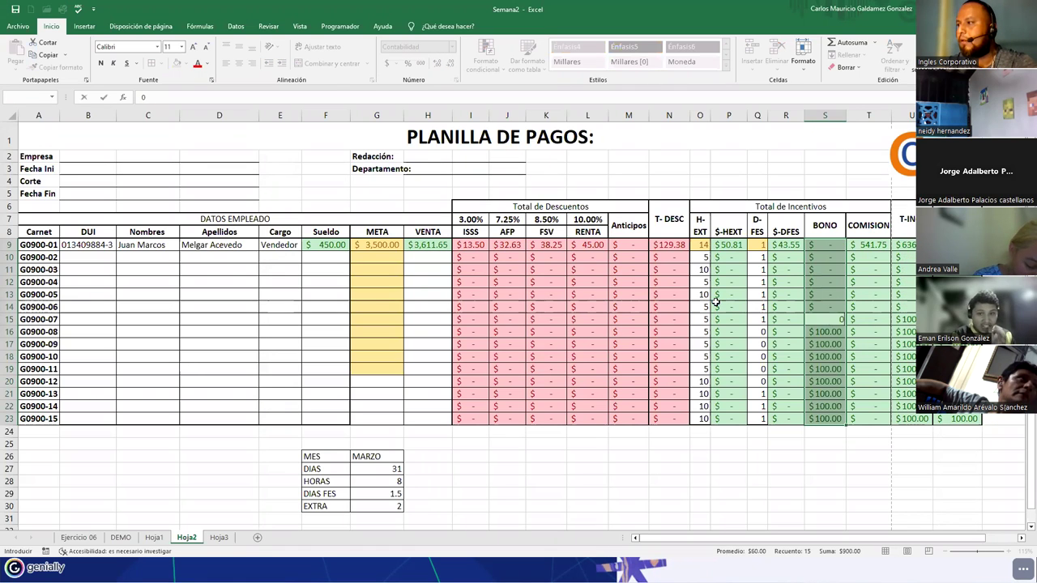
type(" 0 0 0 0 0 0 0 0")
key("Return")
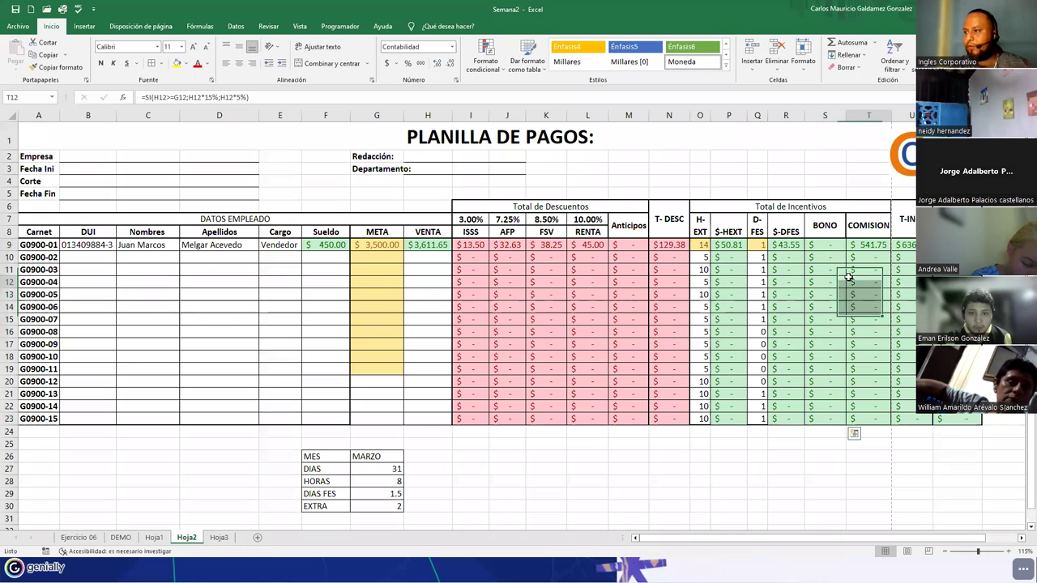
- Clear the H-EXT, D-FES and BONO values in columns O, Q and S
left_click_drag(700, 245, 698, 420)
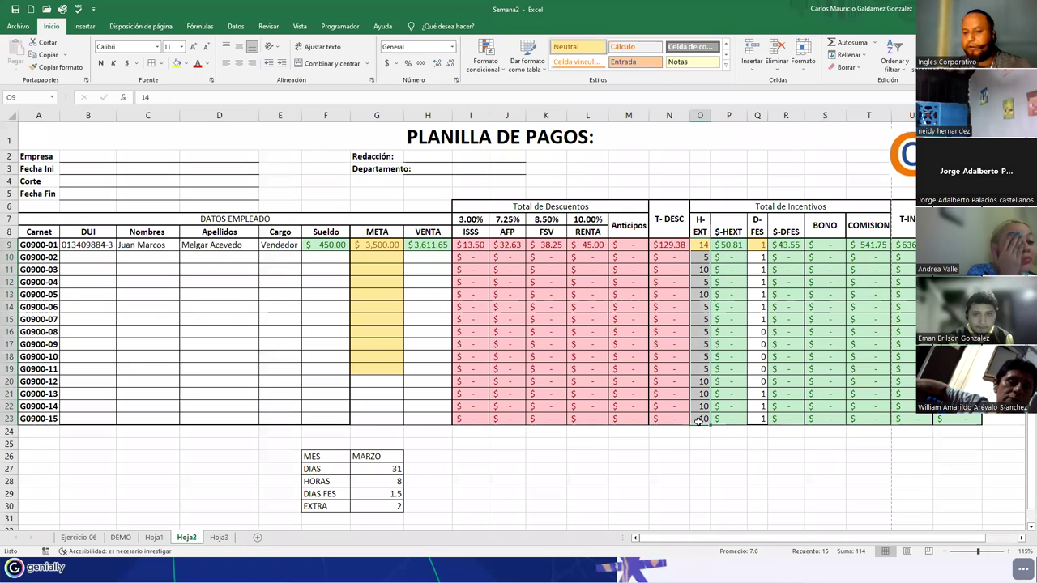
key("Delete")
left_click_drag(757, 244, 753, 419)
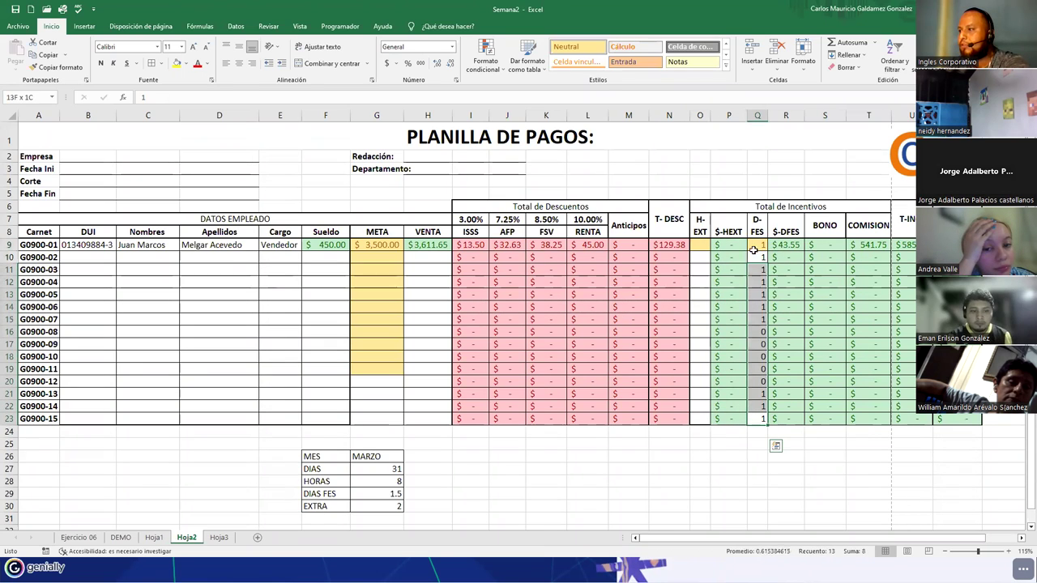
key("Delete")
left_click_drag(825, 244, 824, 422)
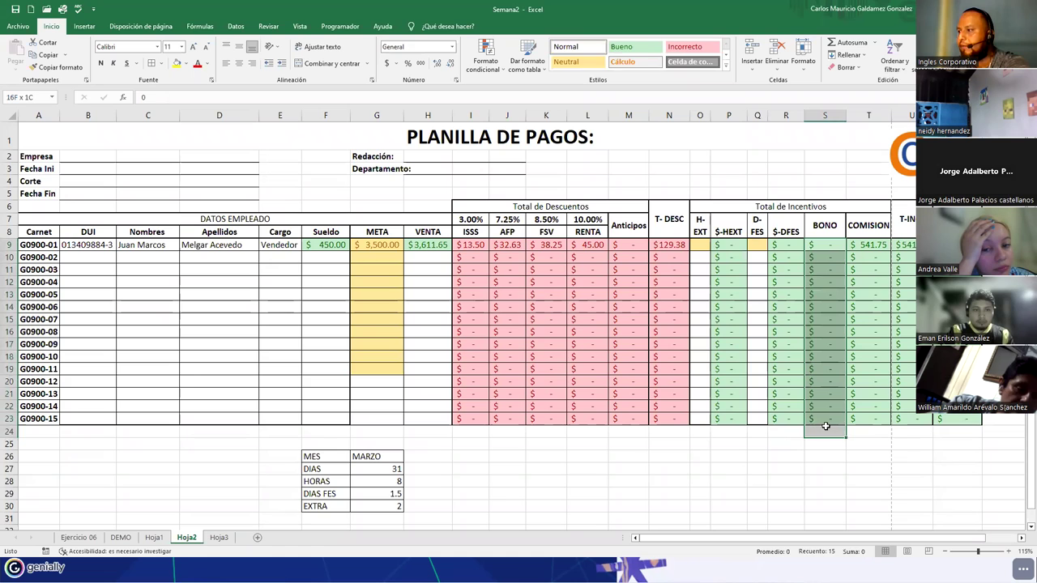
key("Delete")
- Clear the remaining Sueldo, Meta and Venta cells in F9:H18
left_click_drag(325, 244, 428, 356)
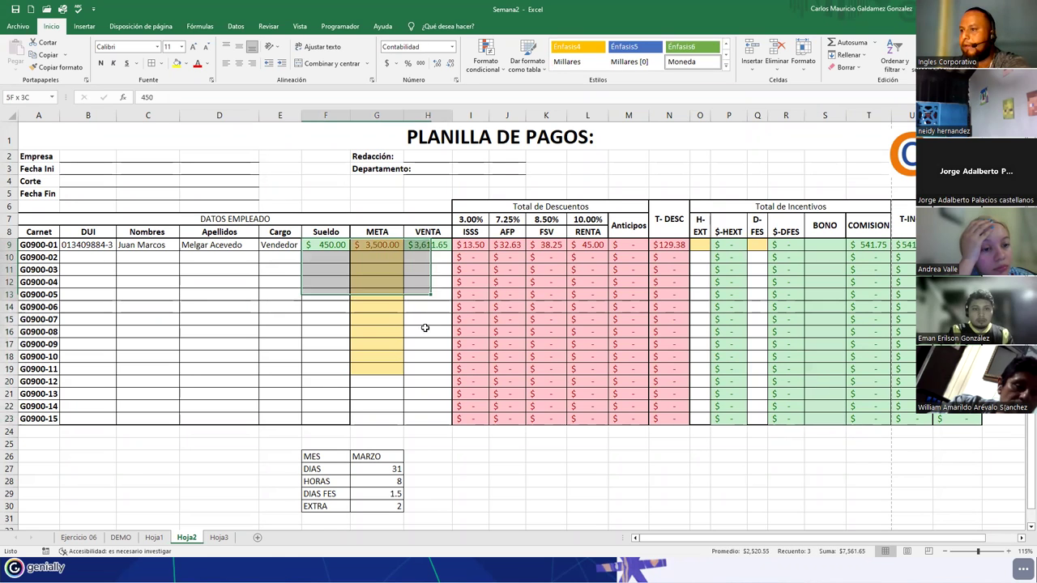
key("Delete")
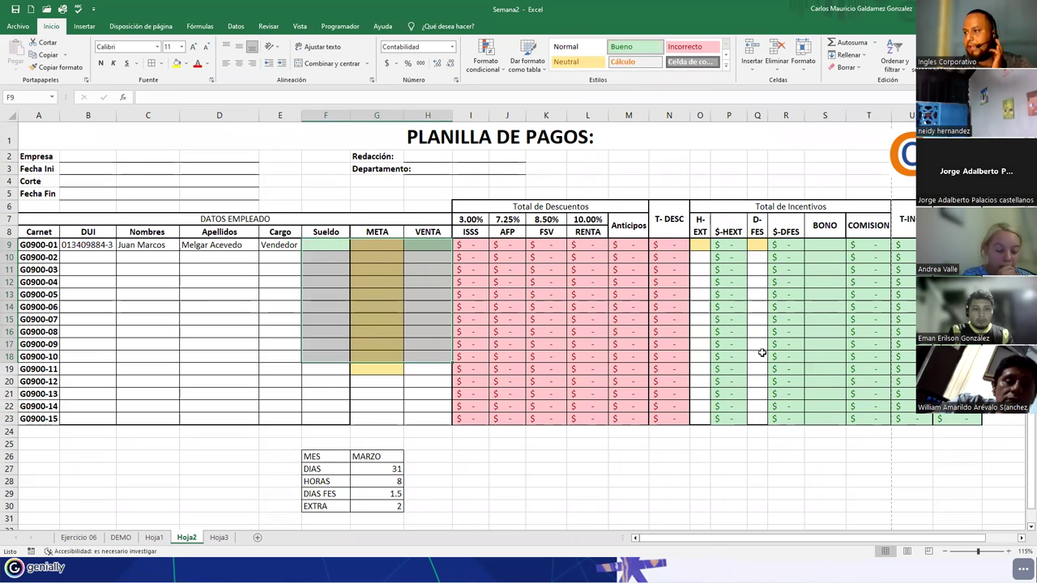
left_click(761, 352)
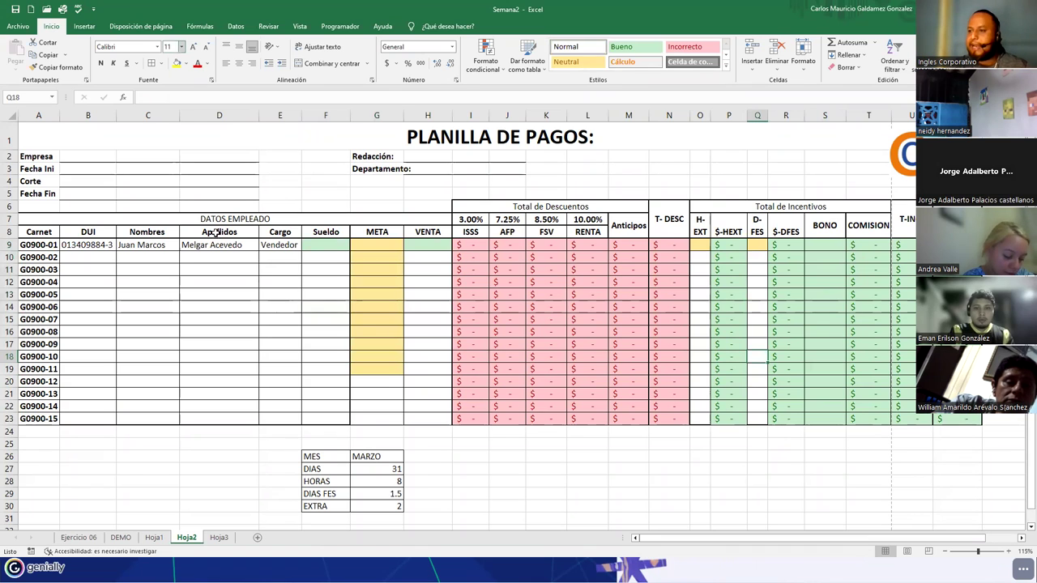
- Extend the yellow META shading from G19 down to G23
left_click(383, 369)
left_click_drag(403, 374, 395, 424)
left_click(510, 495)
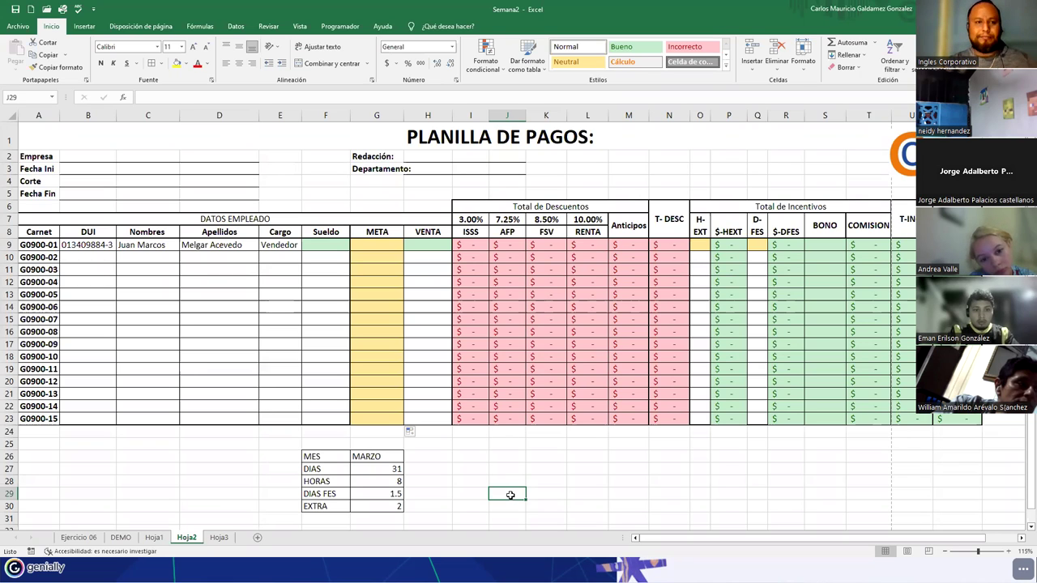
left_click(251, 341)
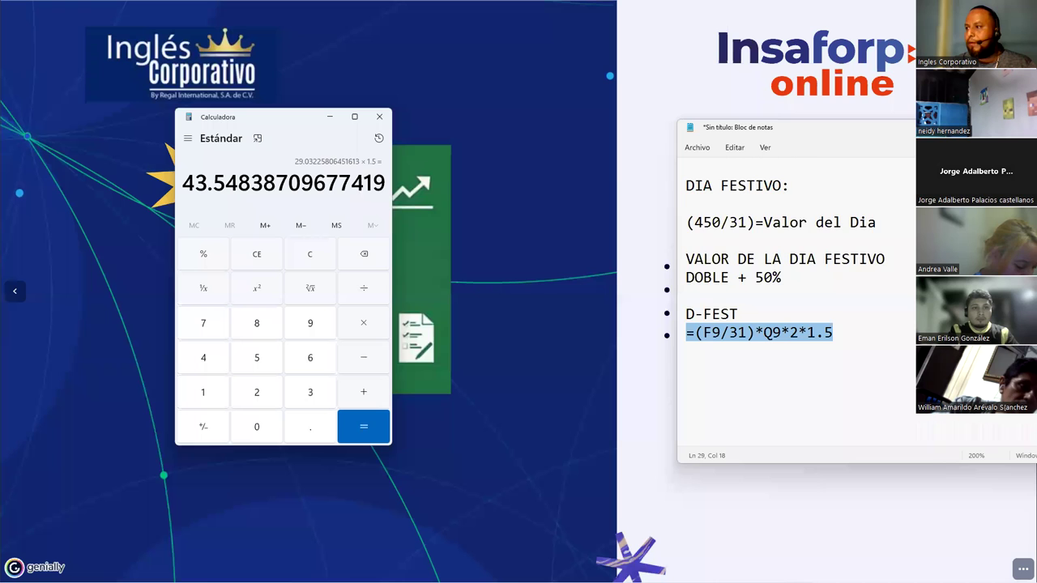
- Minimize the Notepad notes and Calculator, then advance to the 'Ejercicio' slide
left_click_drag(810, 127, 649, 121)
left_click(911, 122)
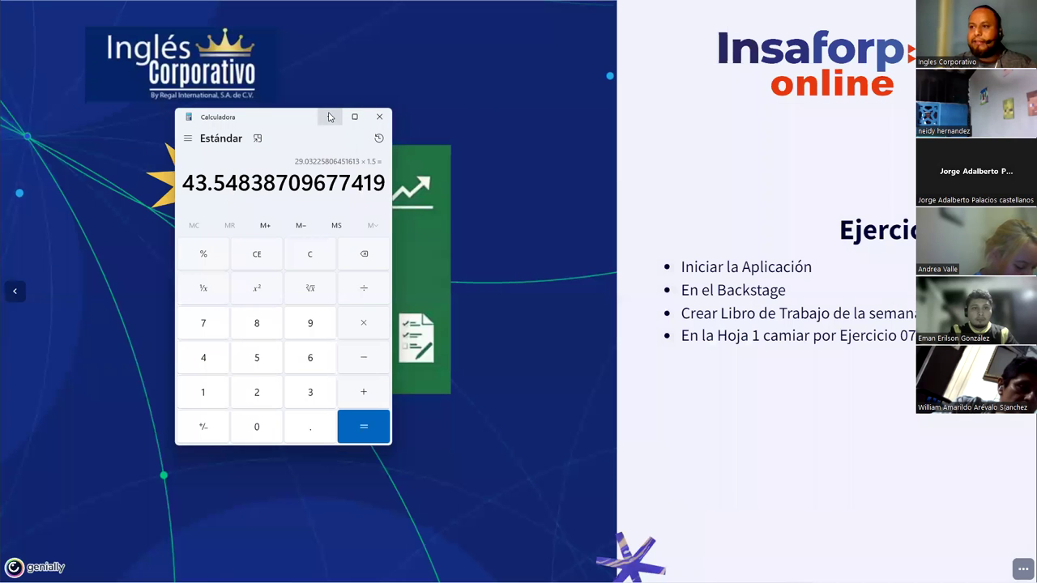
left_click(330, 117)
key("Right")
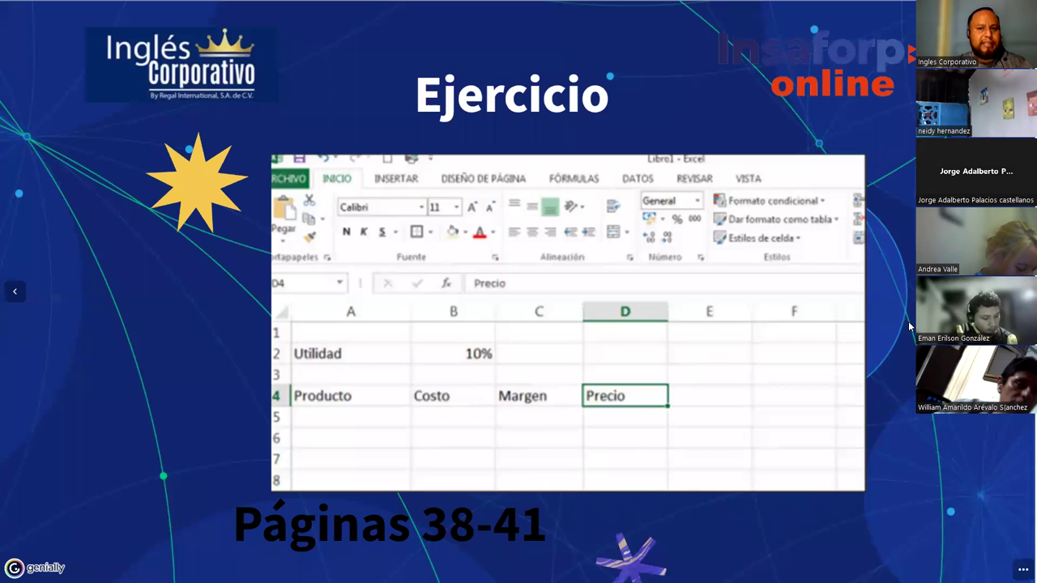
- Advance the Genially deck to the next slide, CONSULTAS
key("Right")
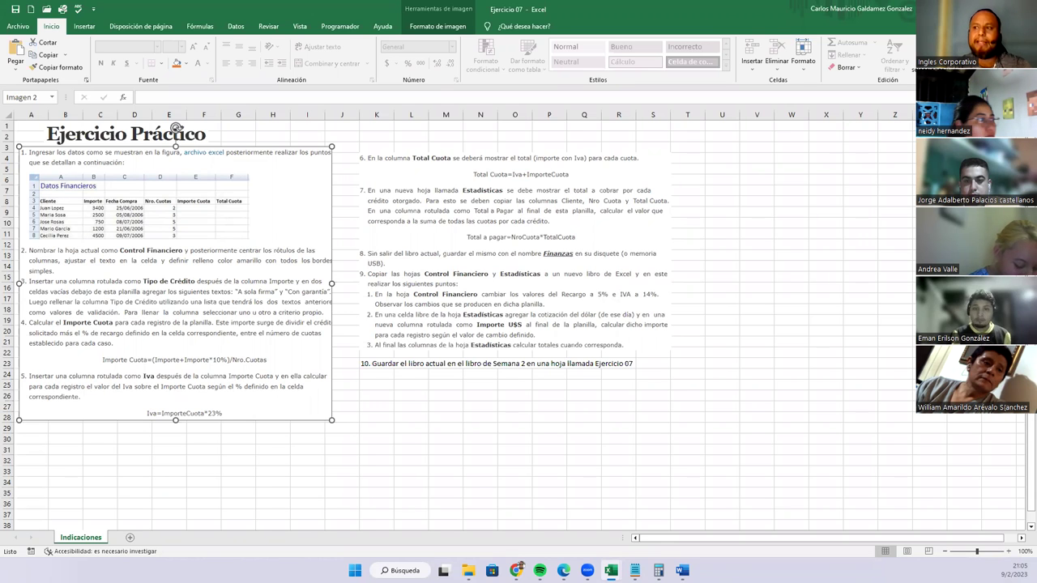
- Alt+Tab back to the Semana2 payroll workbook, then to the ¡Muchas gracias! slide
key("alt+Tab")
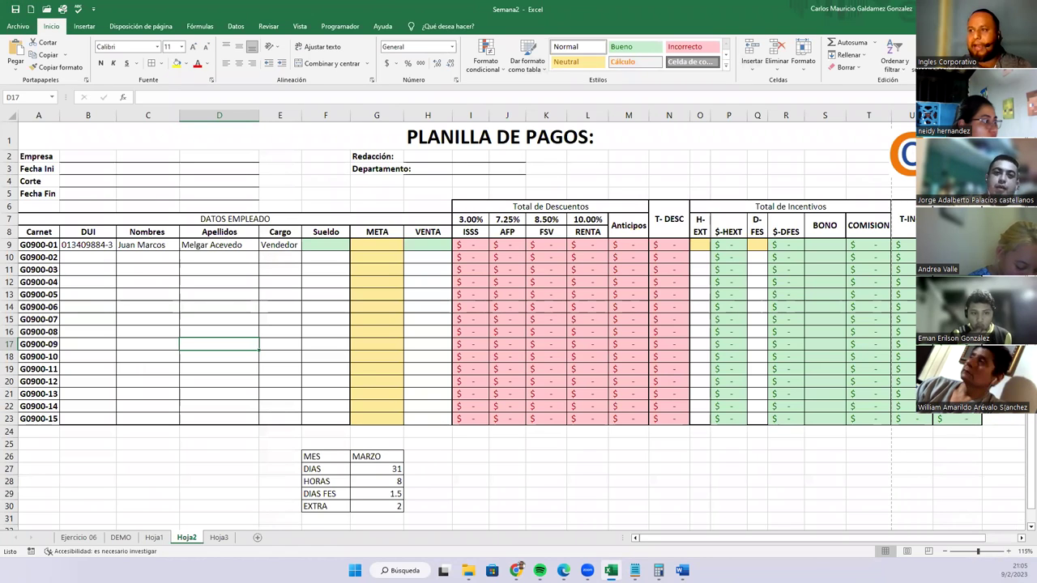
key("alt+Tab")
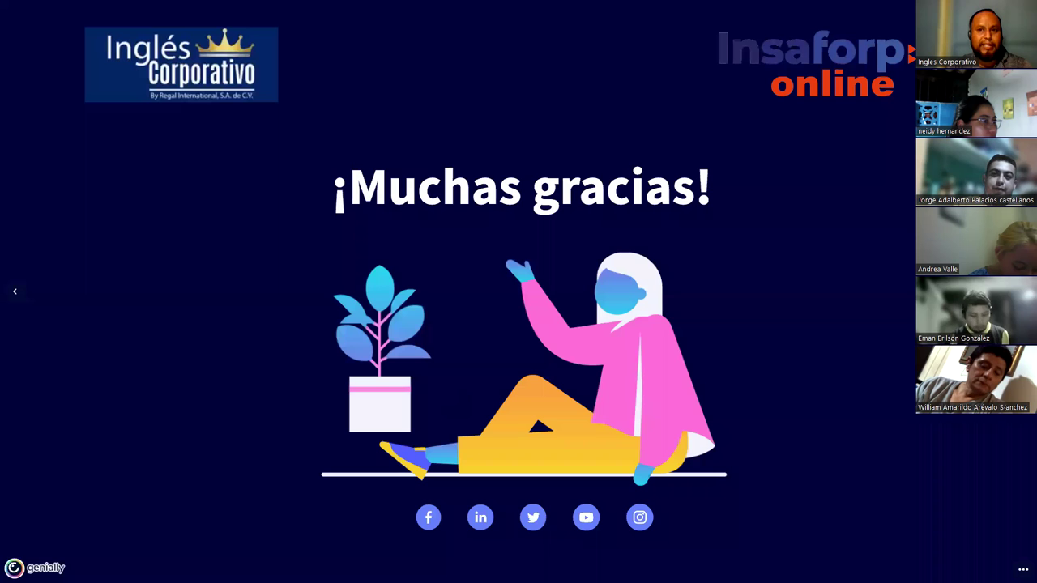